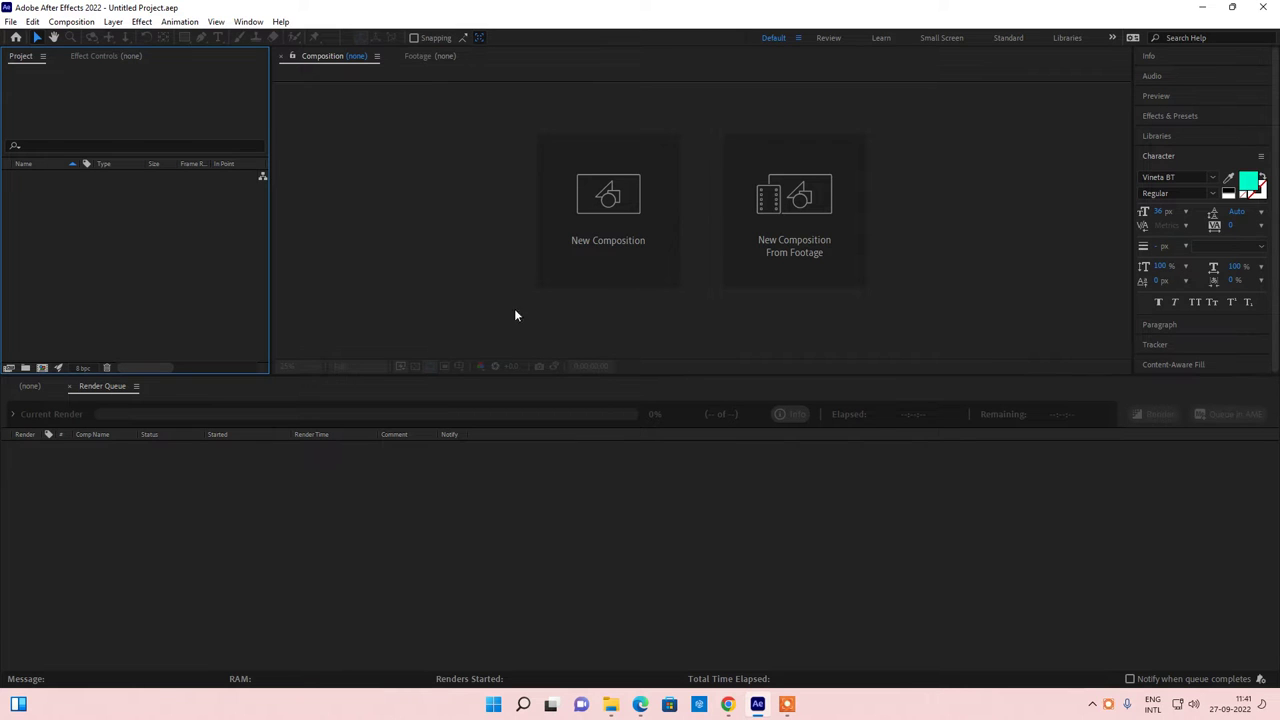
Step: Present your entire screen in the Google Meet call, then return to After Effects
click(789, 704)
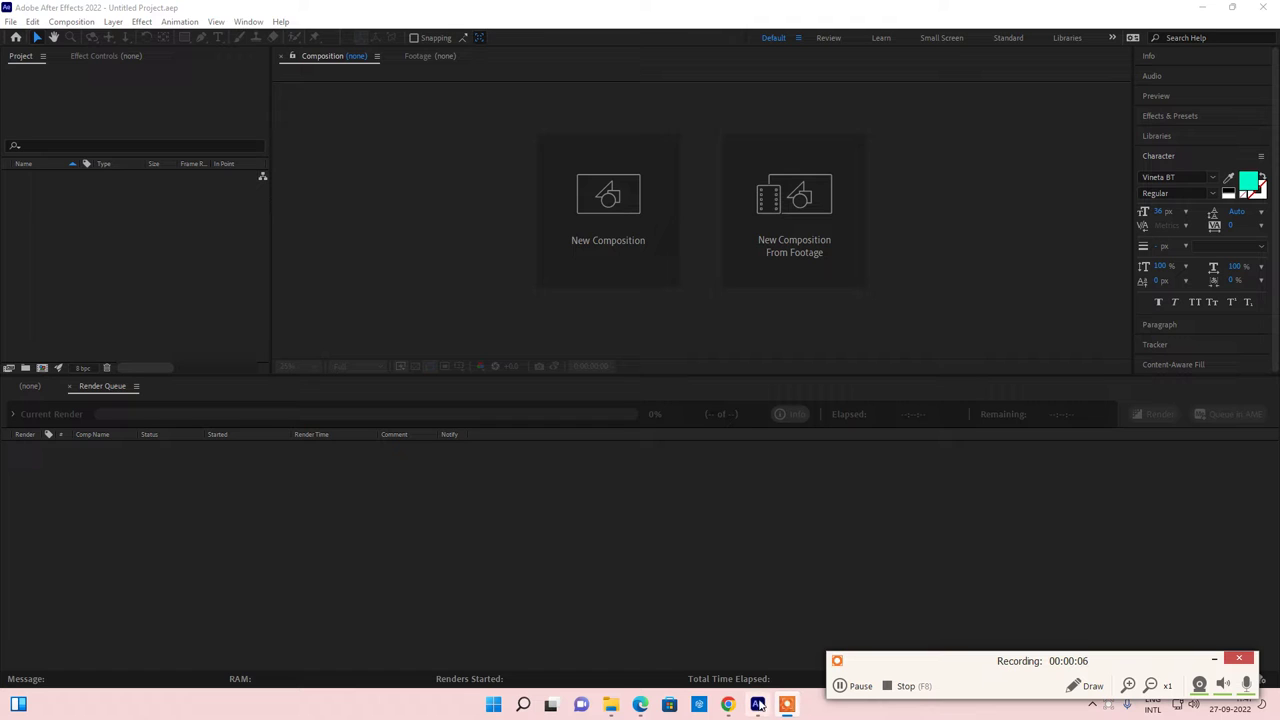
click(758, 705)
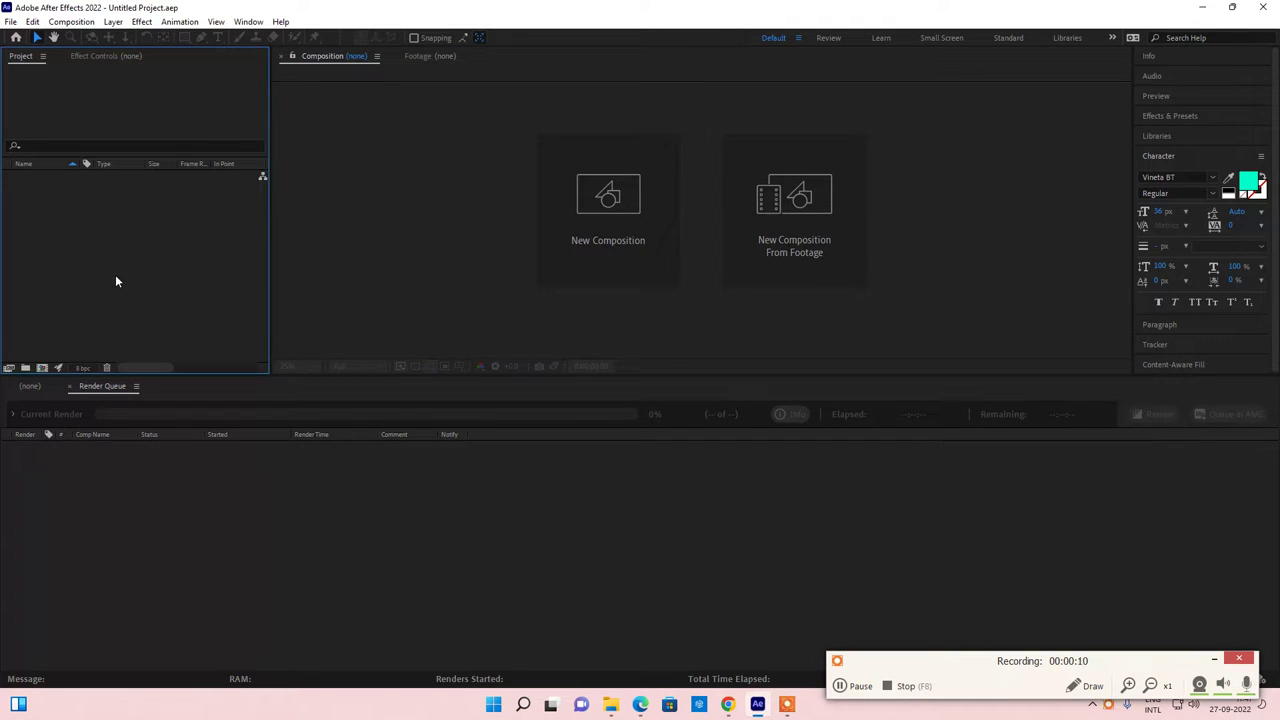
click(727, 704)
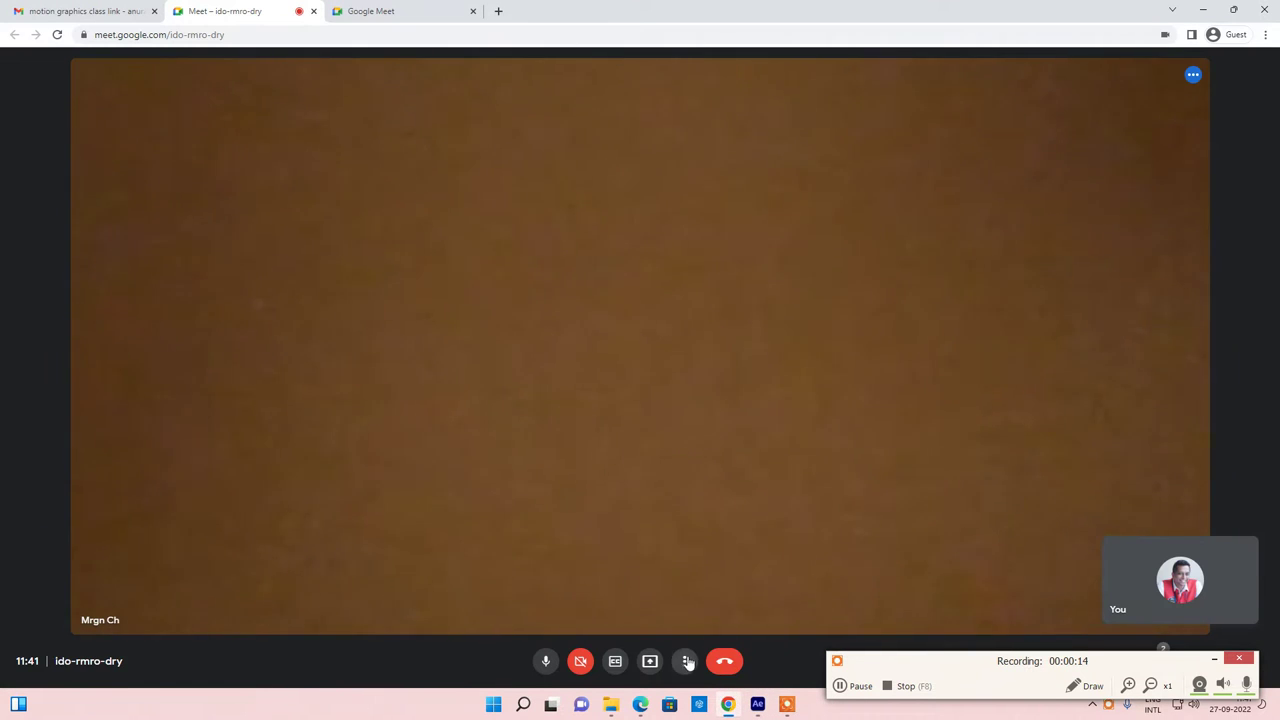
click(650, 663)
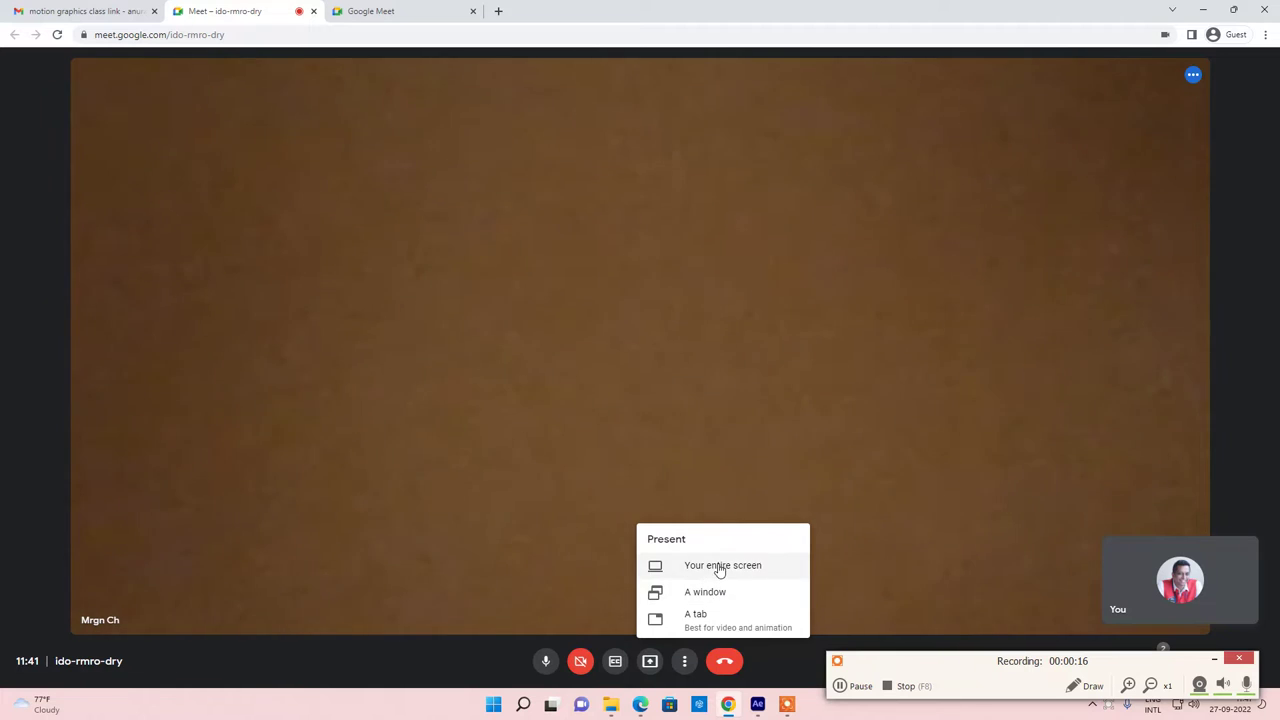
click(719, 567)
click(578, 193)
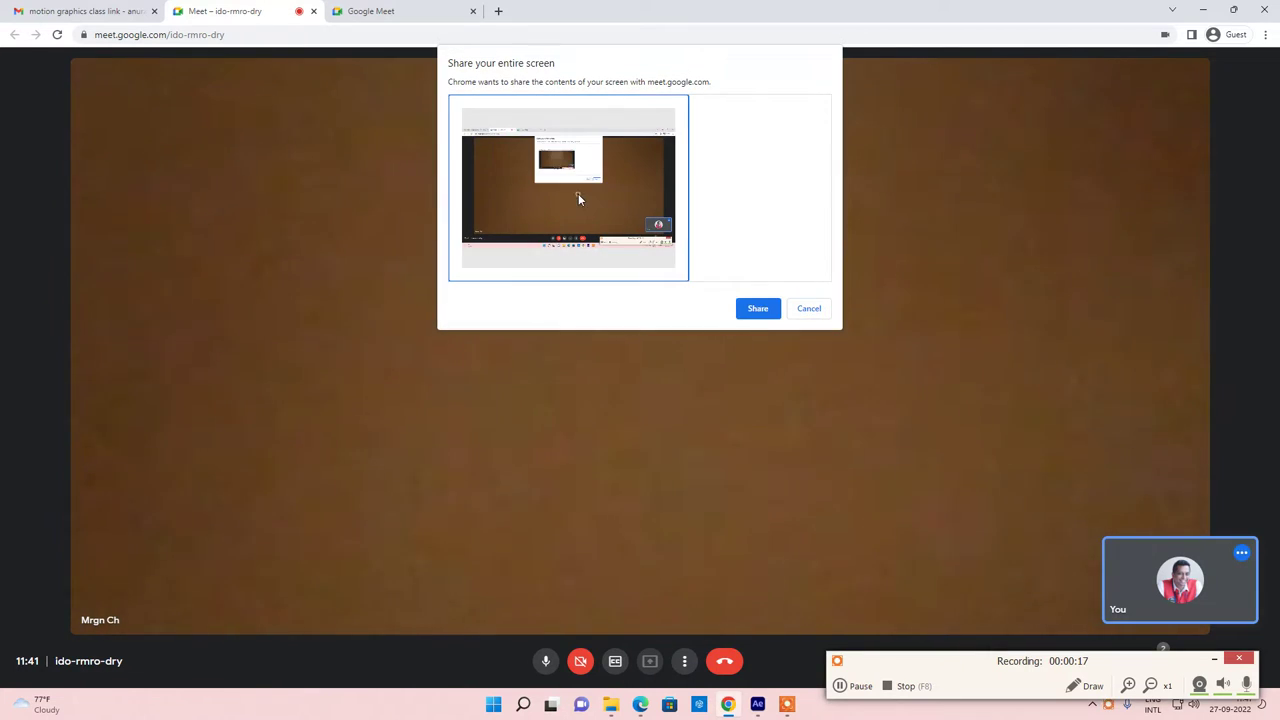
click(760, 308)
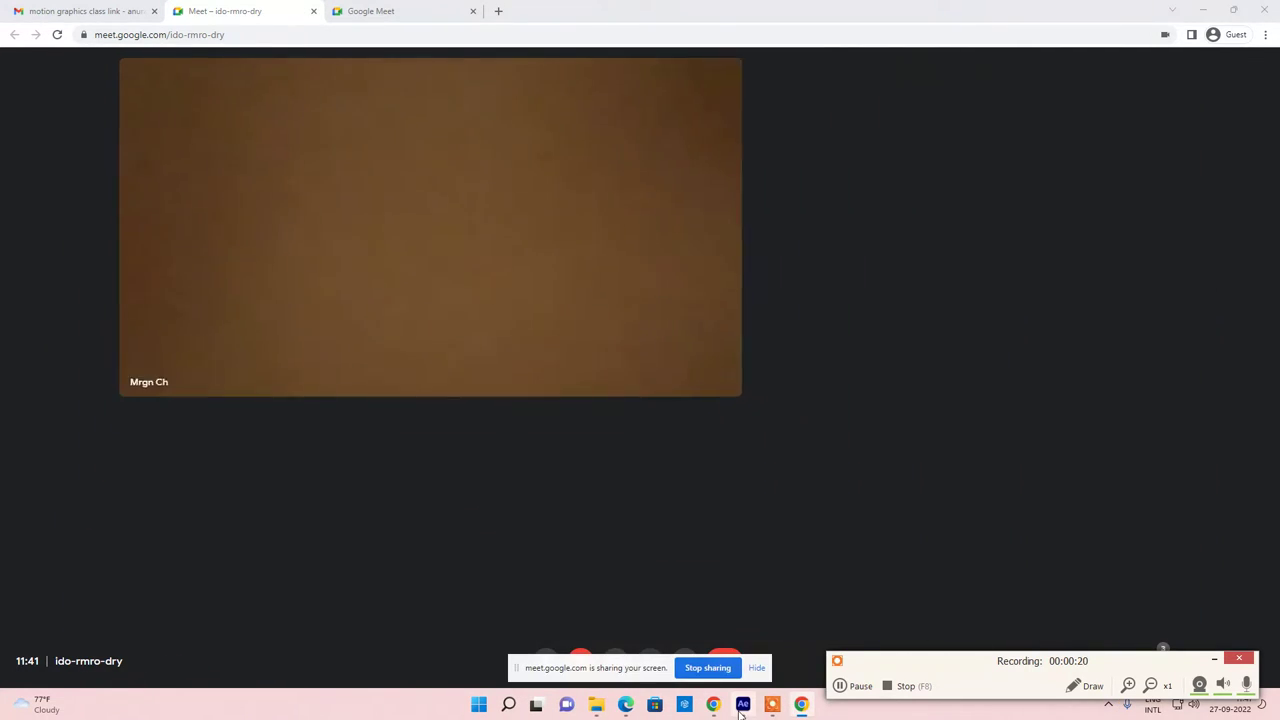
click(742, 705)
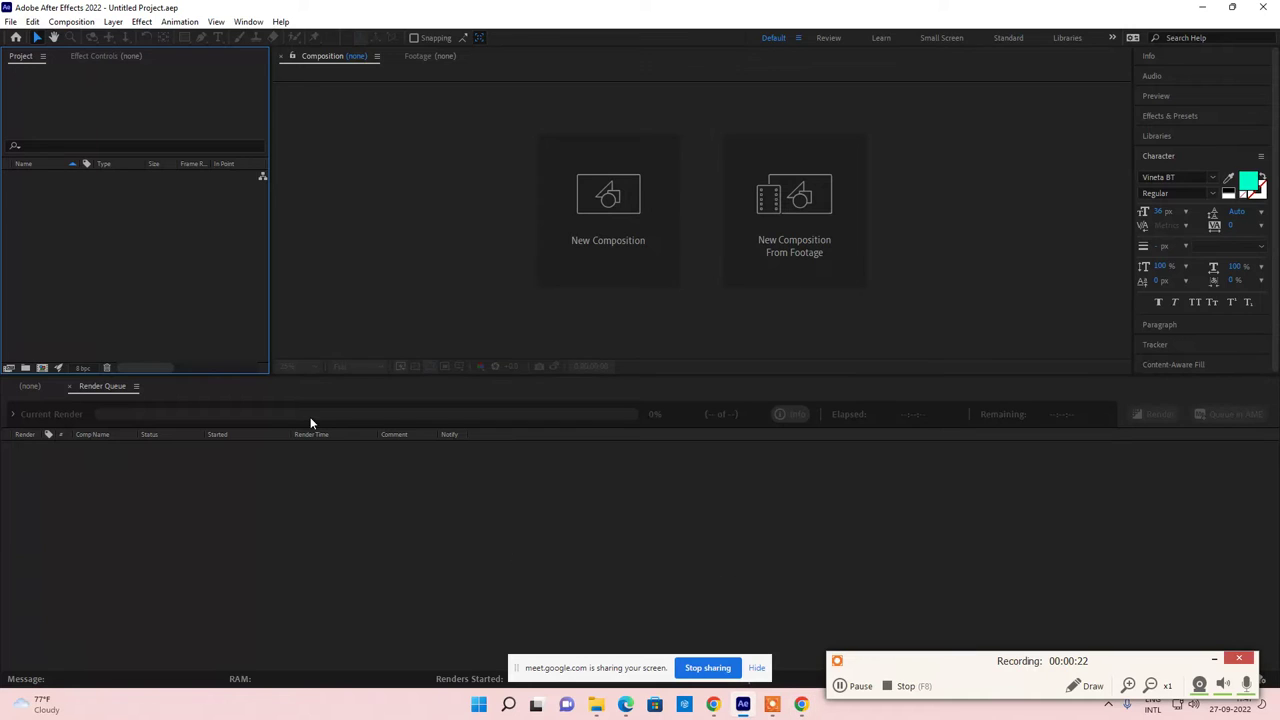
Step: Import logo.ai from the Desktop using File > Import with Import As set to Composition
click(11, 22)
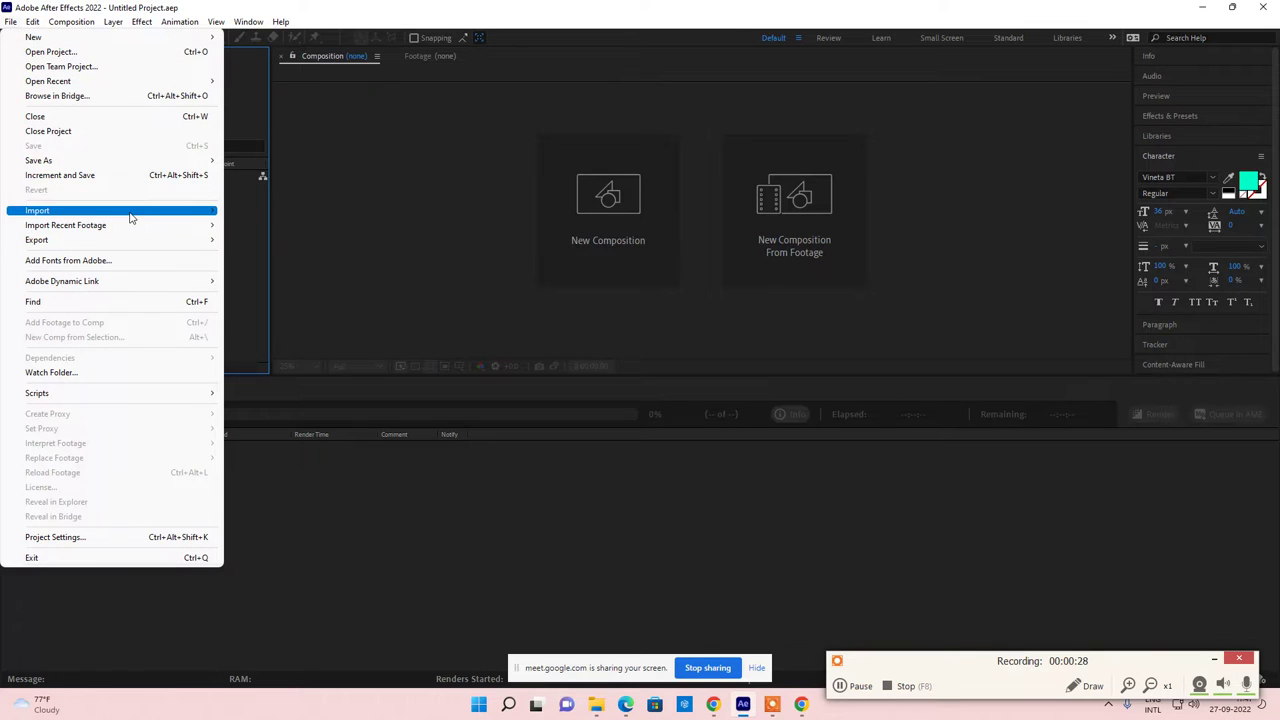
mouse_move(130, 218)
click(356, 210)
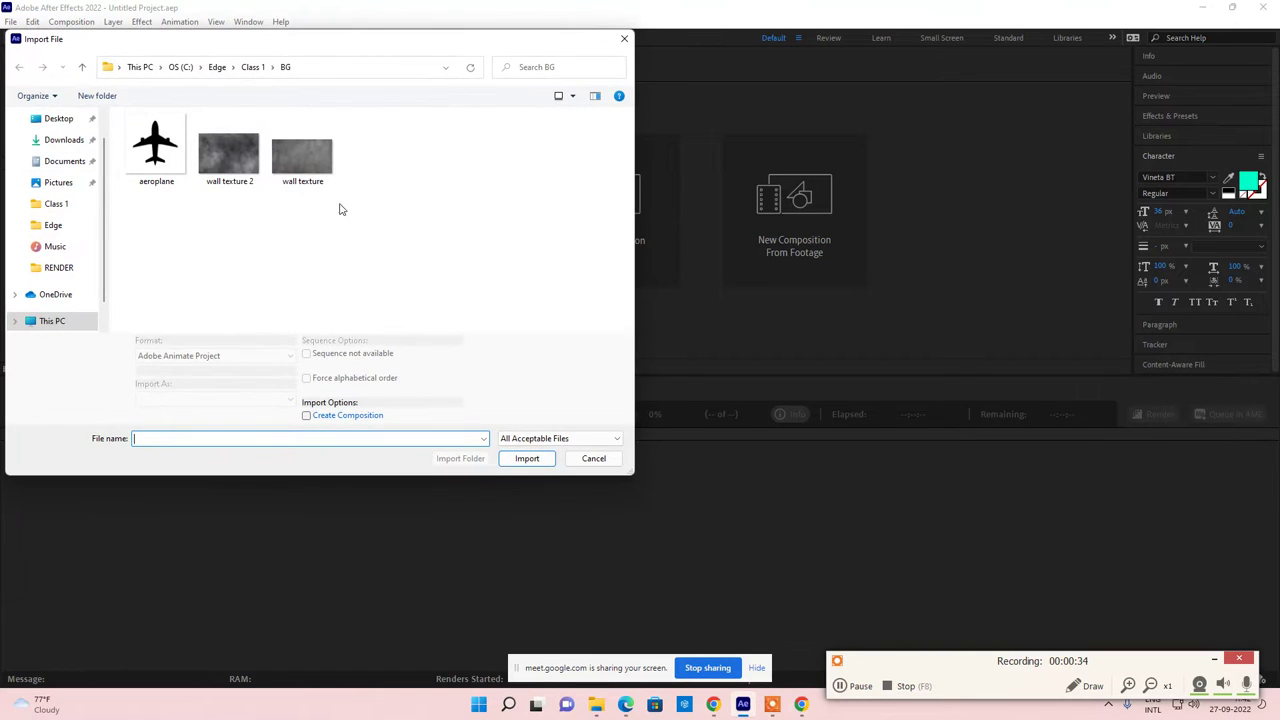
click(45, 124)
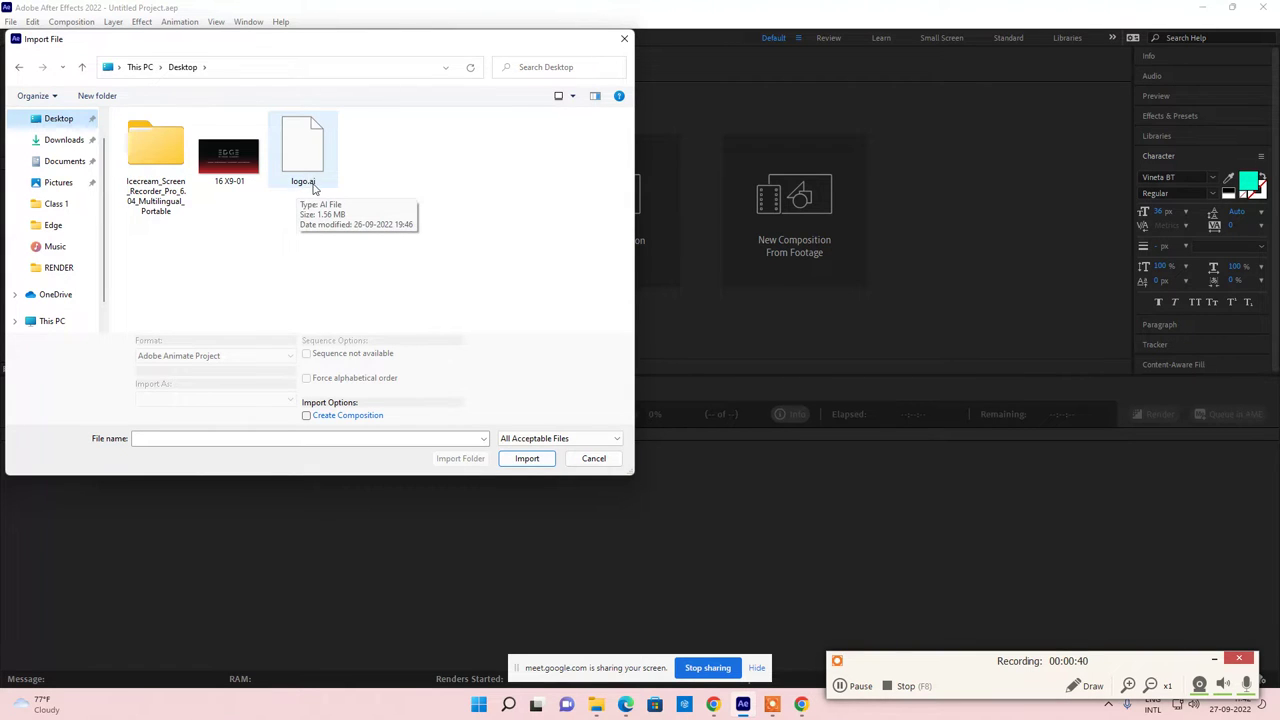
click(310, 176)
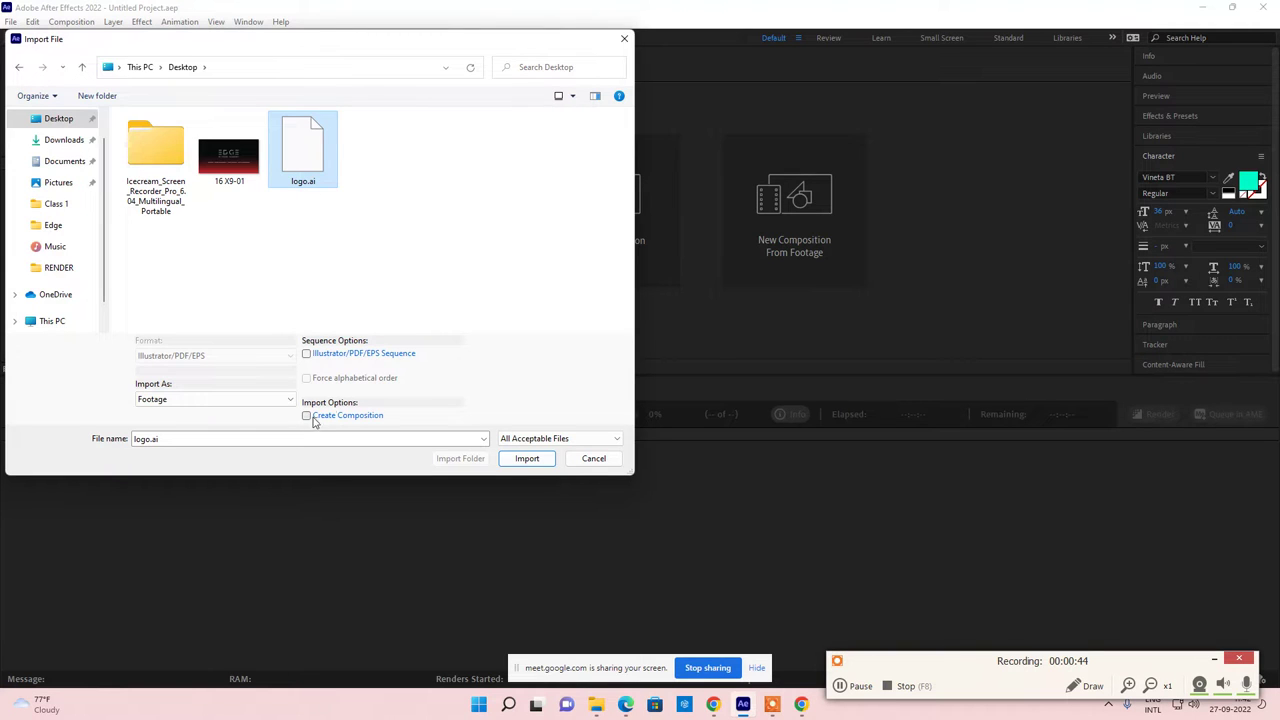
click(170, 402)
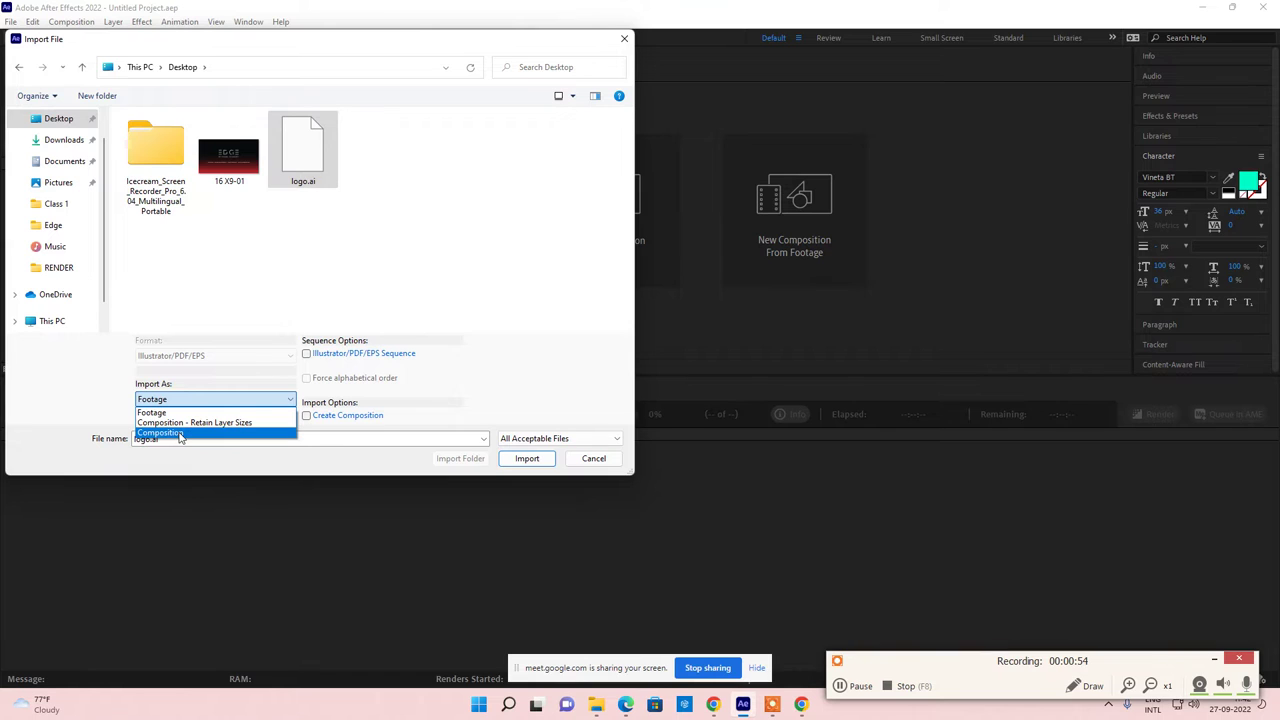
click(160, 433)
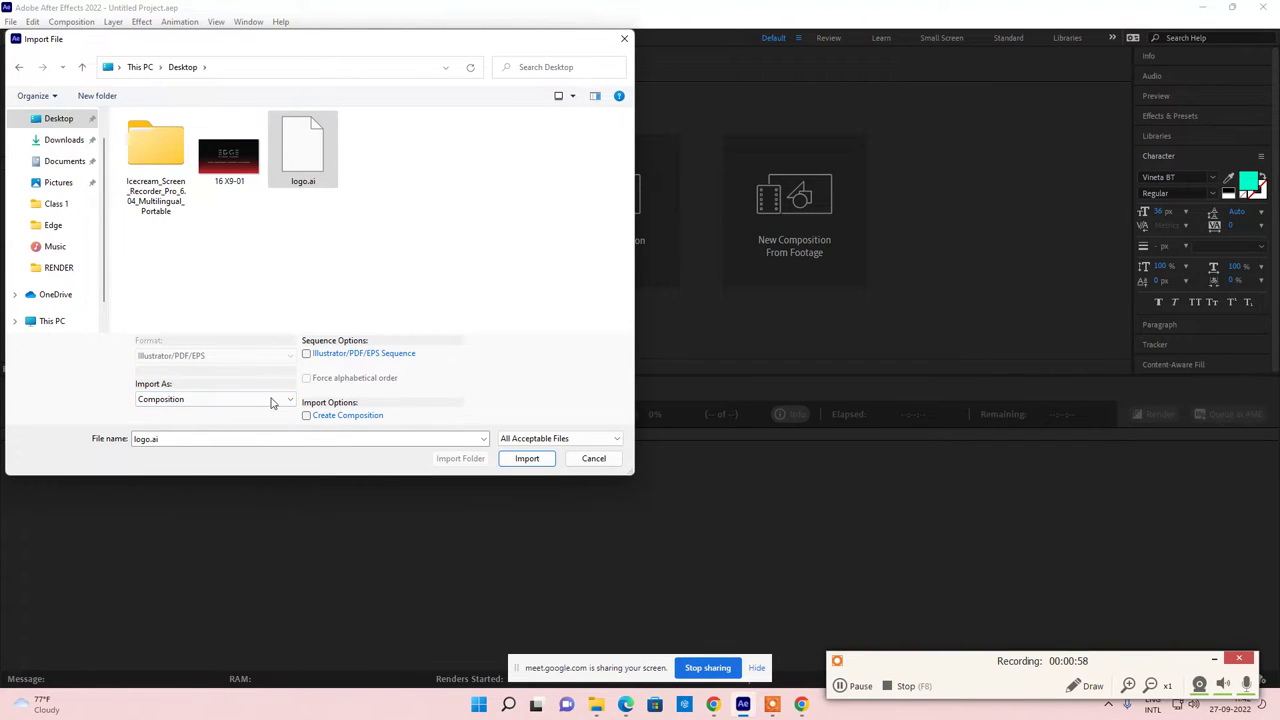
click(525, 458)
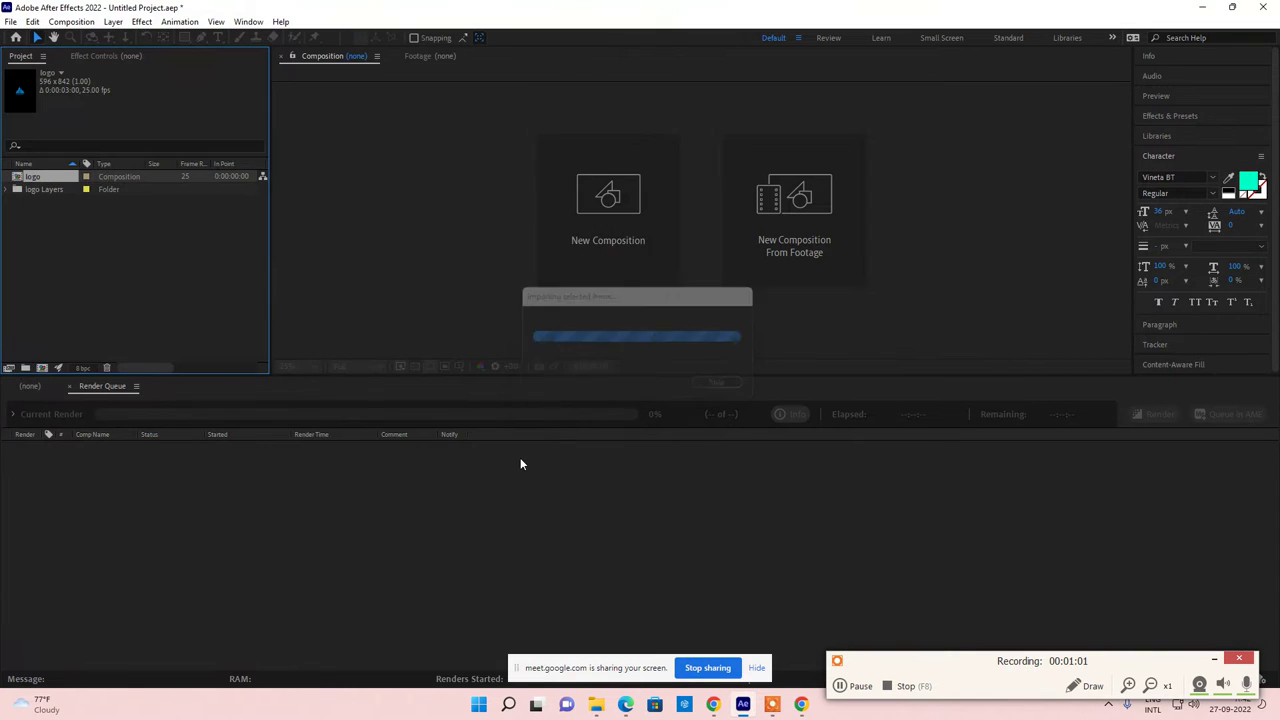
Step: Open the logo comp and toggle Layer 2's visibility to confirm it is the triangle
double_click(34, 178)
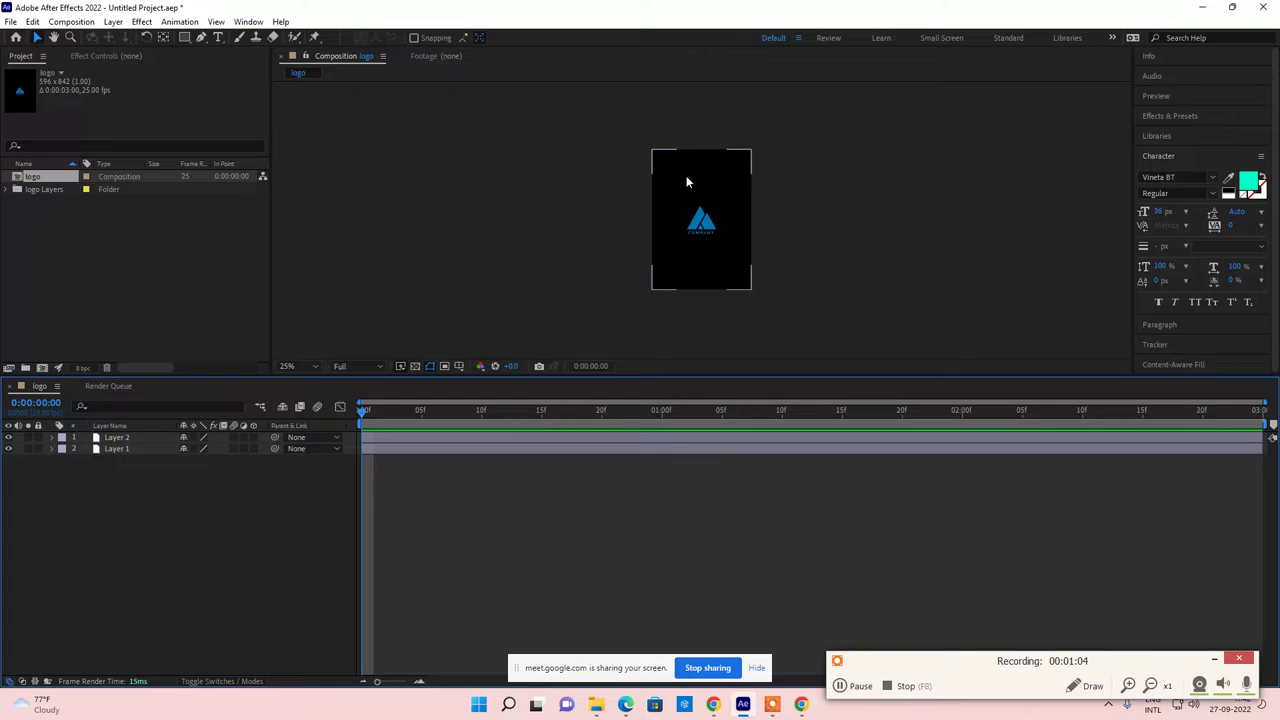
click(129, 439)
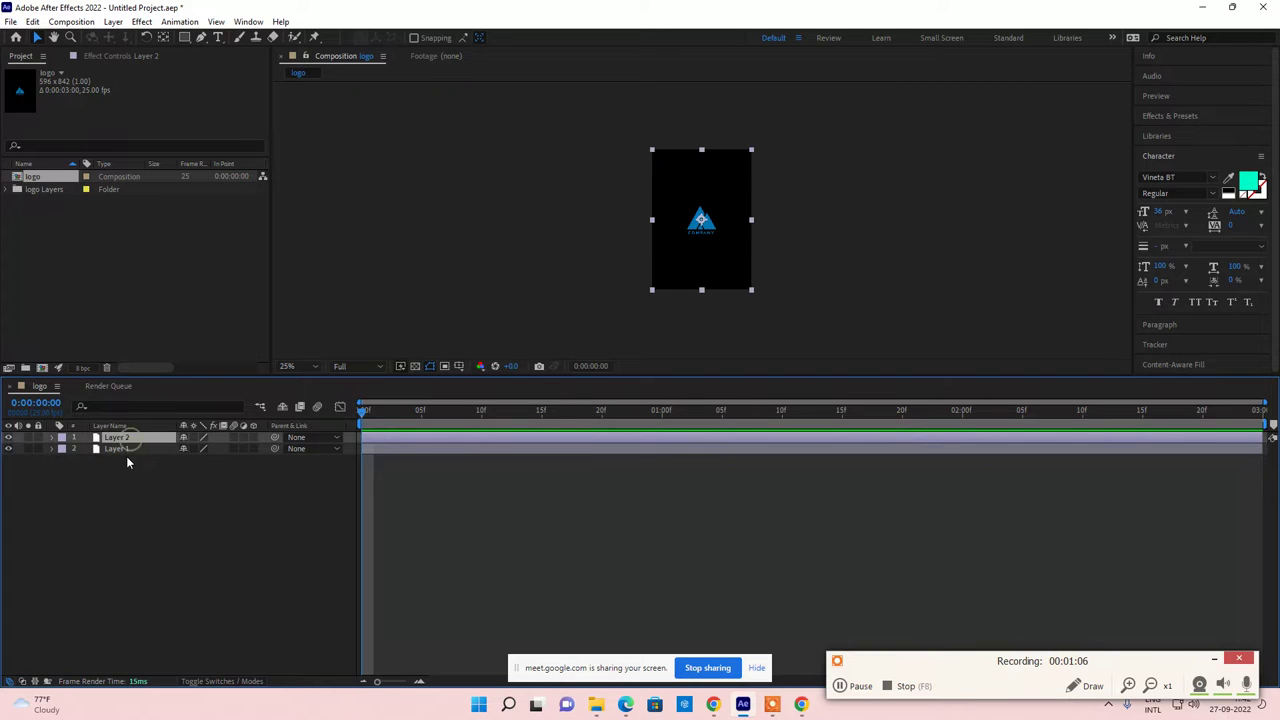
click(126, 450)
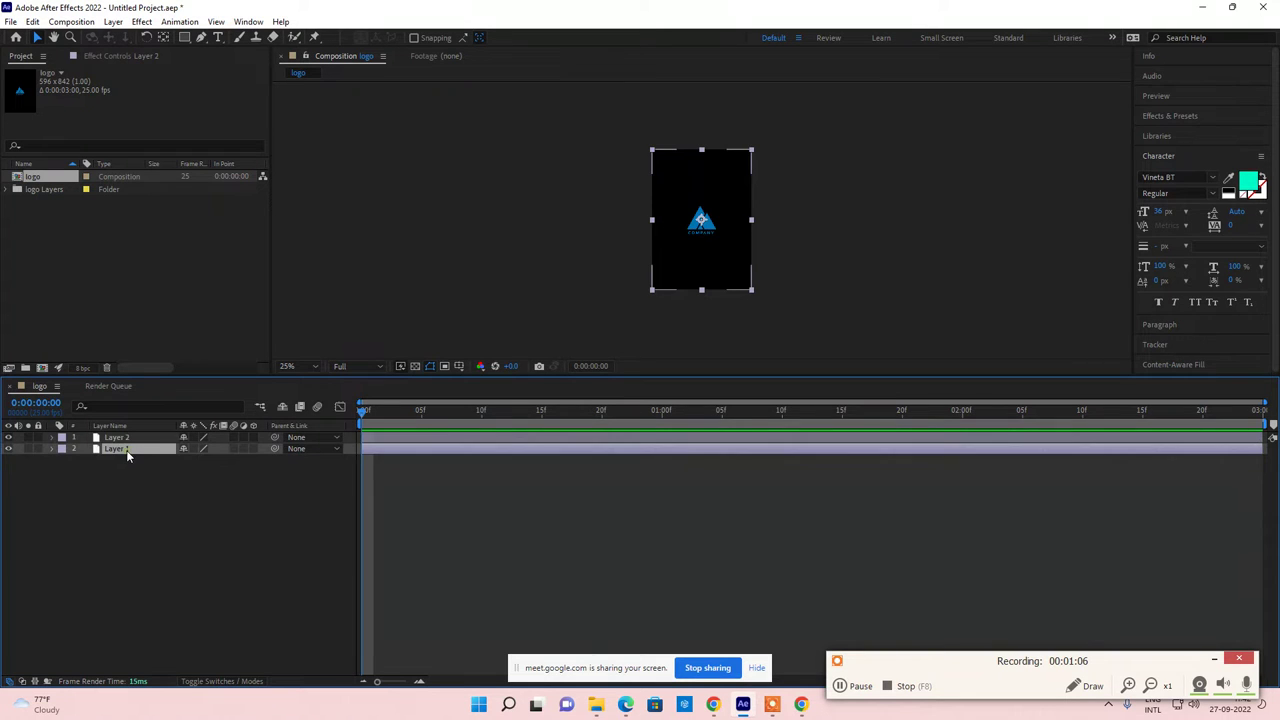
click(8, 437)
click(8, 437)
scroll(737, 202, up, 4)
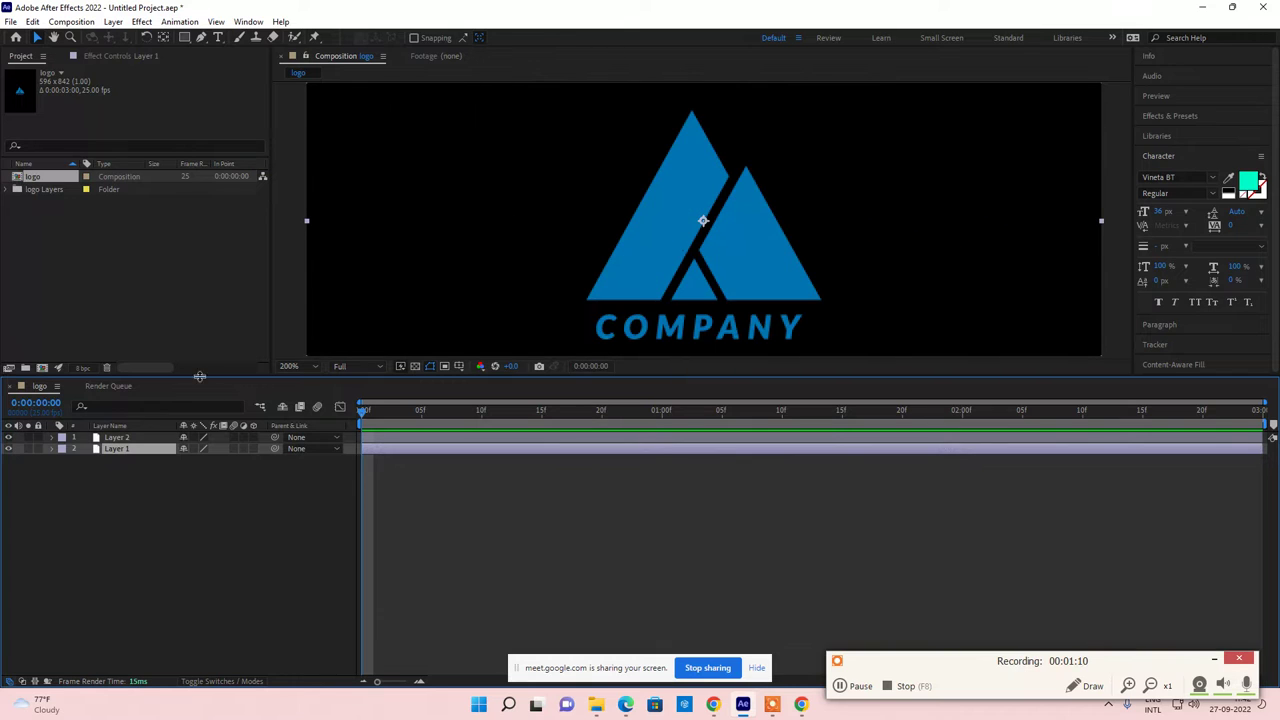
click(8, 437)
click(8, 437)
Step: Toggle Layer 1's visibility to confirm it is the COMPANY text, then select both layers
click(9, 448)
click(9, 448)
click(9, 448)
click(9, 448)
click(9, 448)
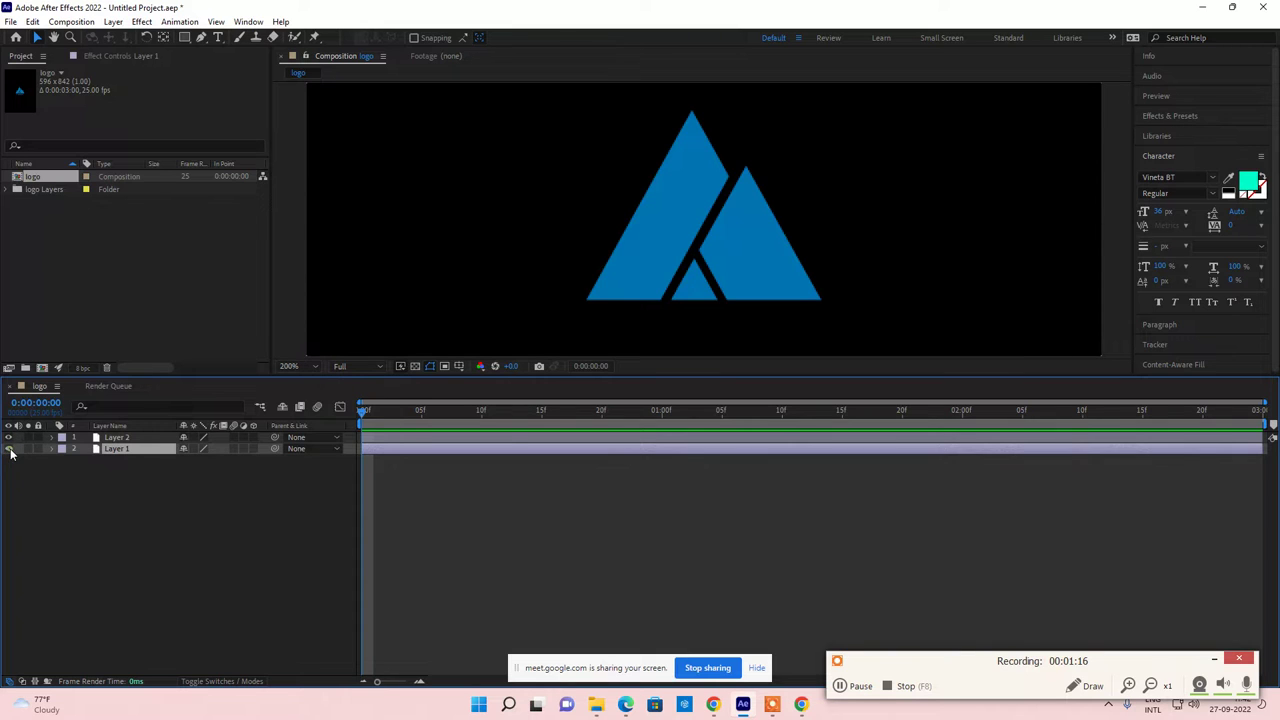
click(9, 448)
click(116, 438)
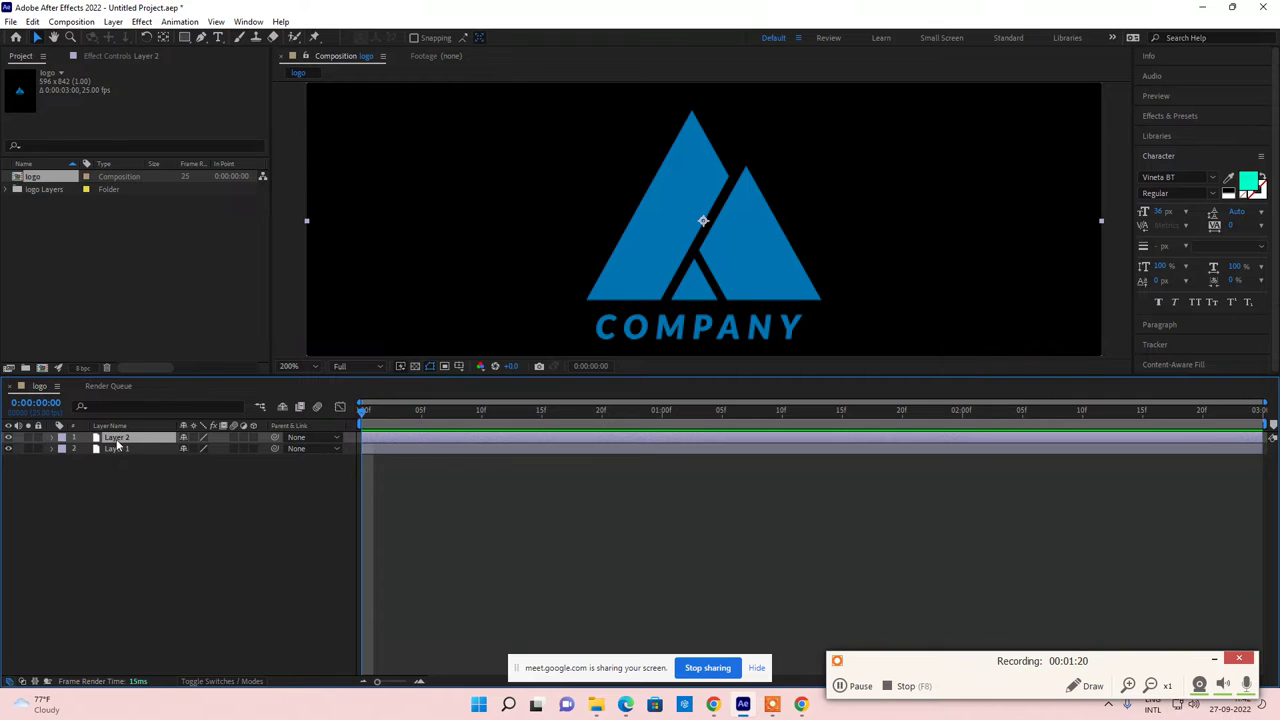
click(135, 449)
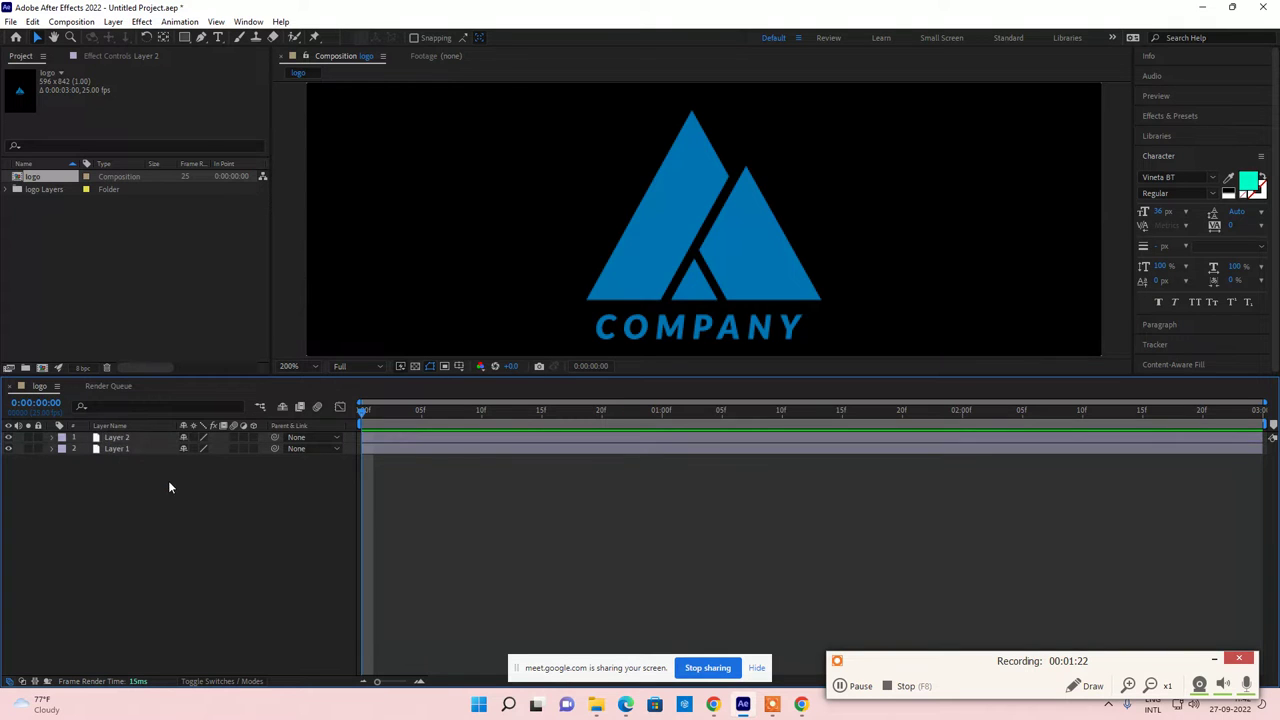
shift+click(100, 438)
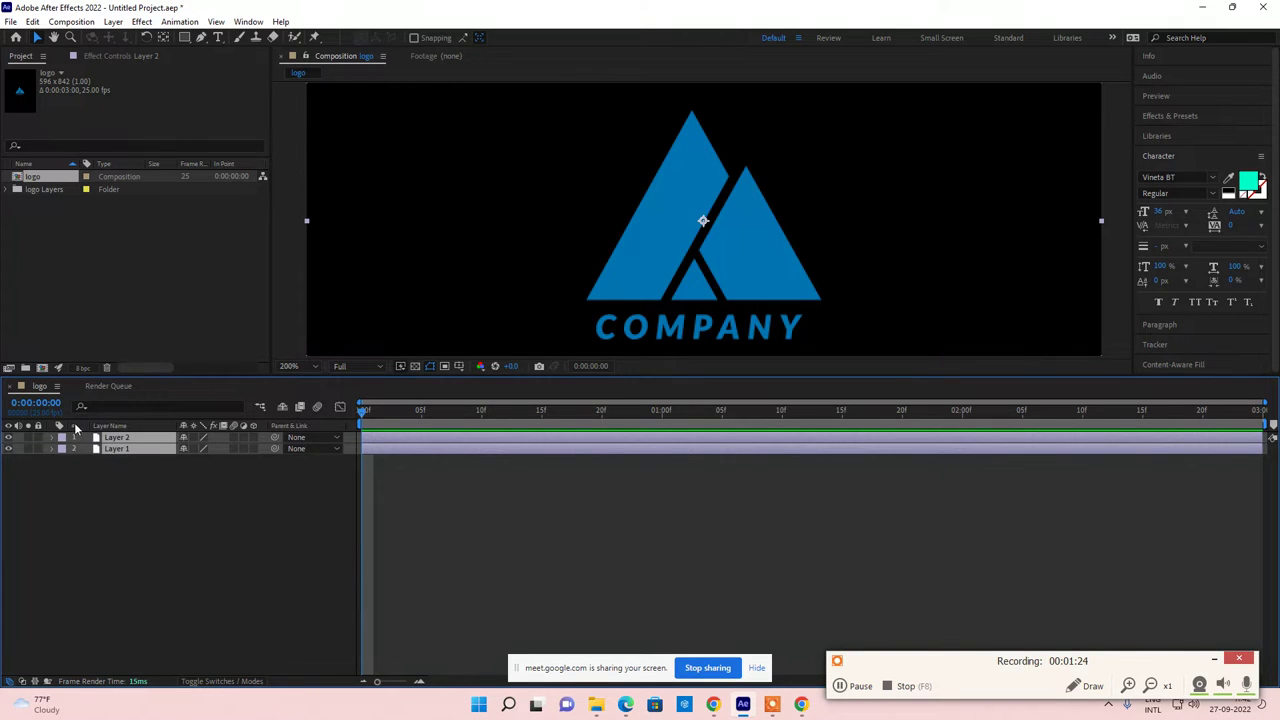
click(42, 368)
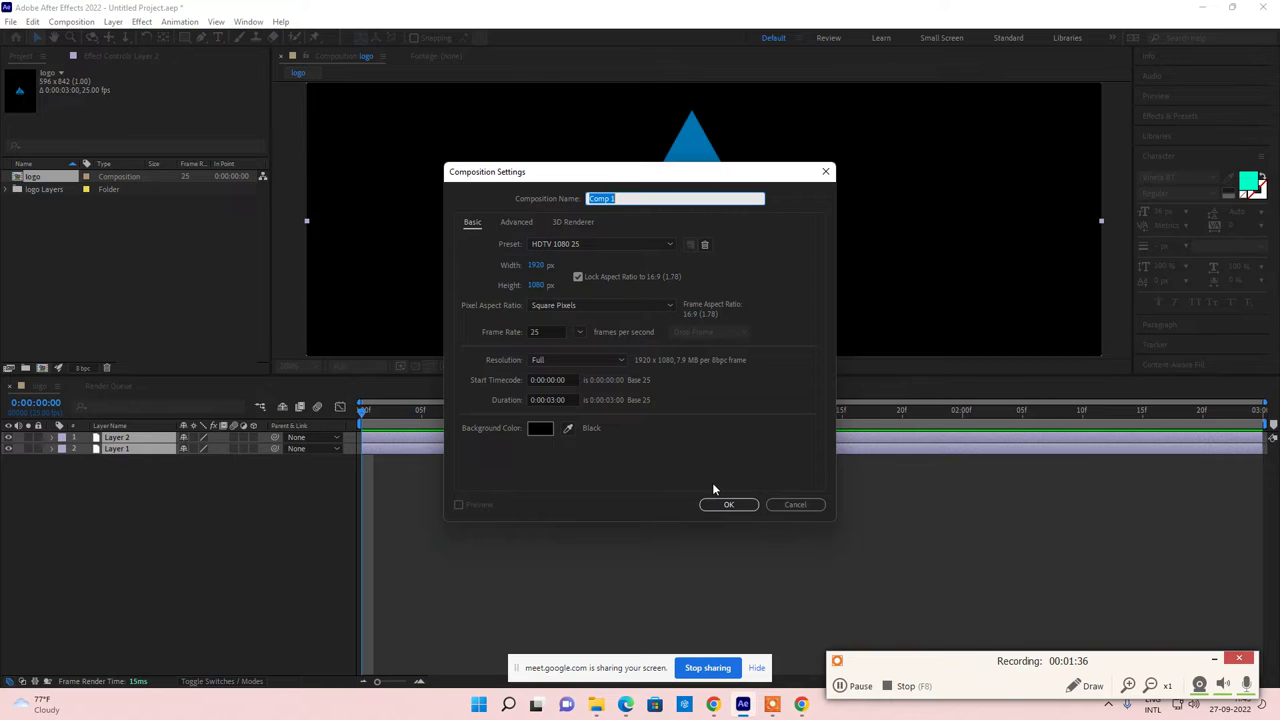
Step: Name the new composition 'log animation' and create it with the HDTV 1080 25 preset
key(BackSpace)
click(728, 504)
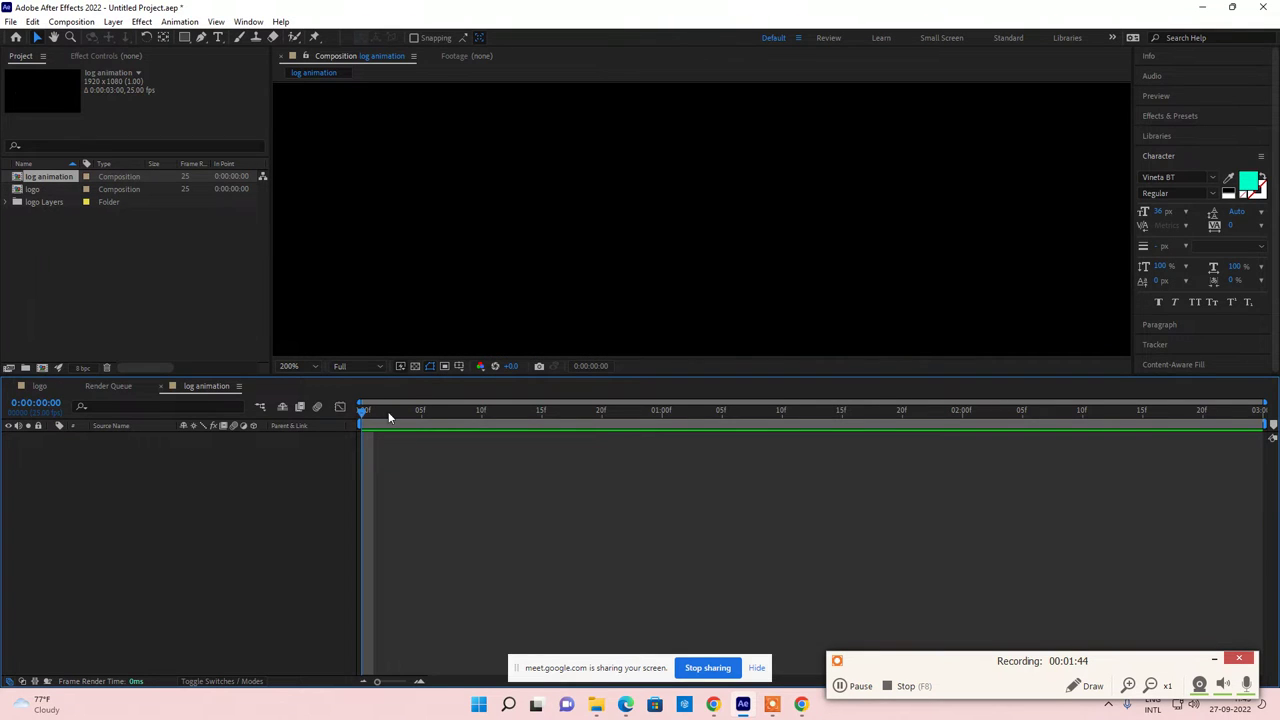
Step: Add both logo layers to the log animation timeline and drag the logo to the frame centre
drag(487, 494, 487, 494)
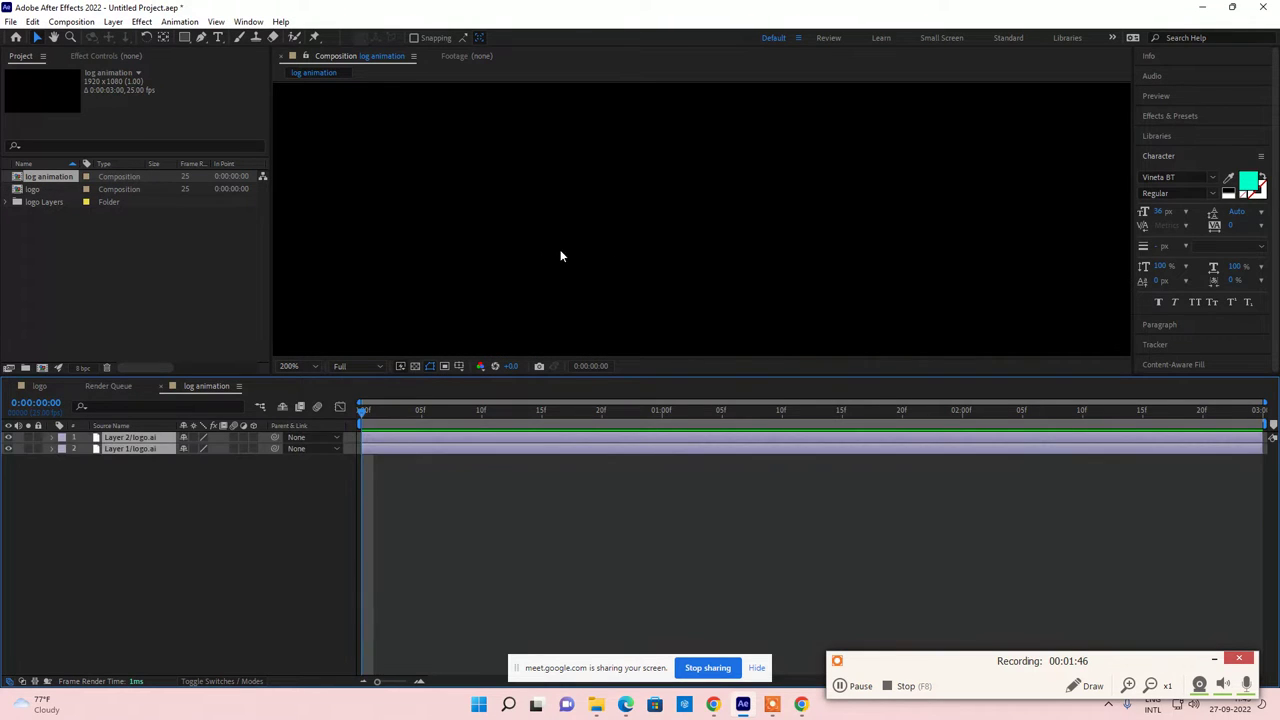
scroll(648, 250, down, 8)
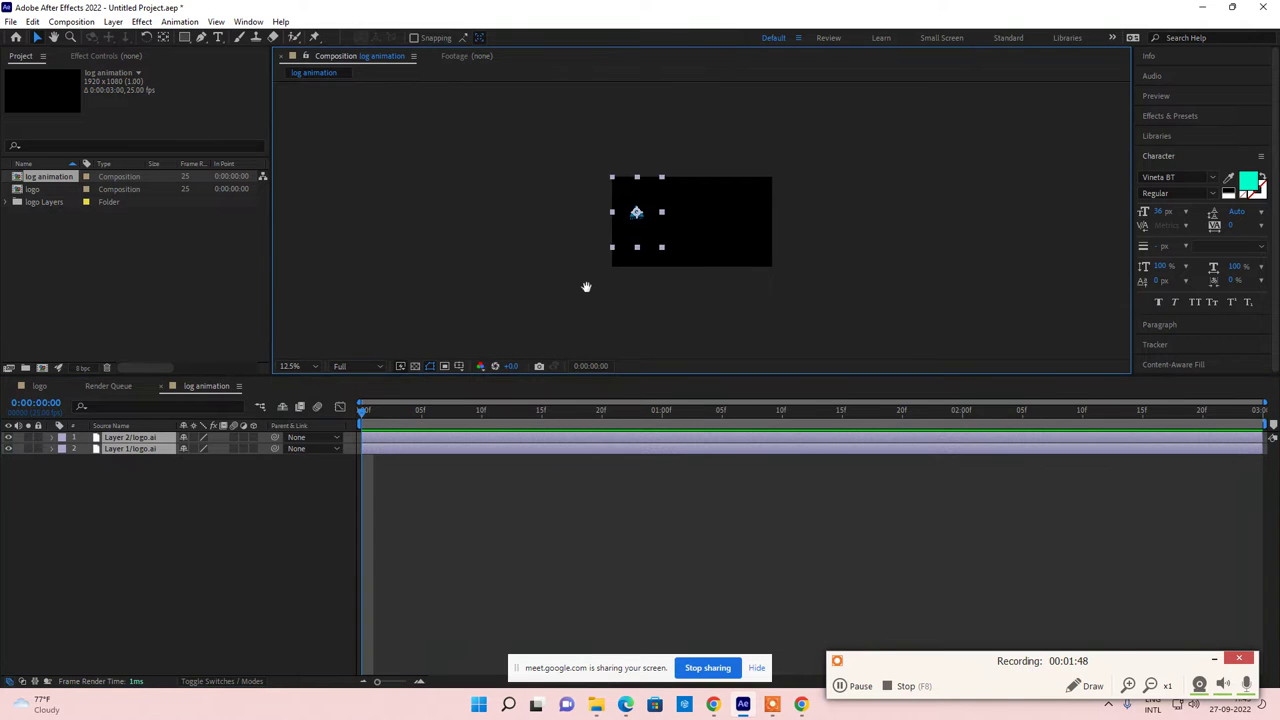
scroll(586, 286, up, 2)
scroll(560, 270, down, 2)
drag(565, 242, 897, 192)
scroll(626, 238, up, 4)
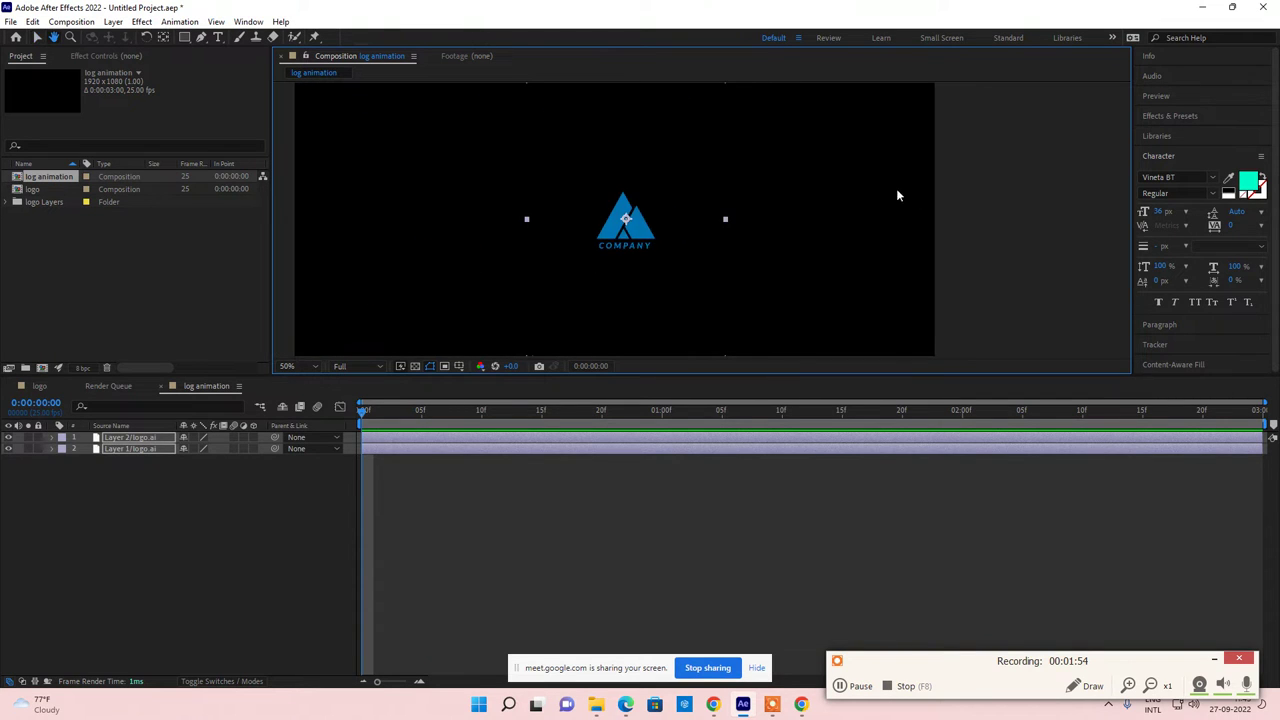
Step: Turn on Title/Action Safe guides, nudge the logo slightly, and expand Layer 2's properties
click(459, 366)
click(488, 381)
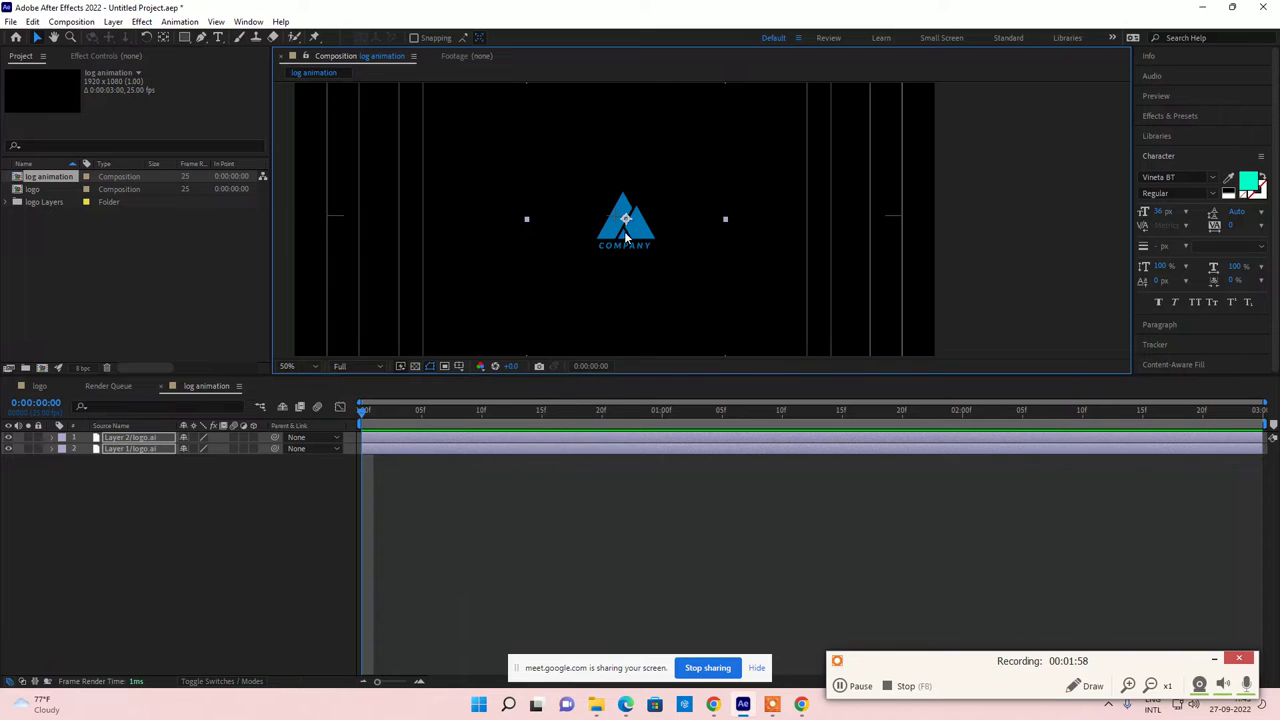
drag(625, 232, 615, 229)
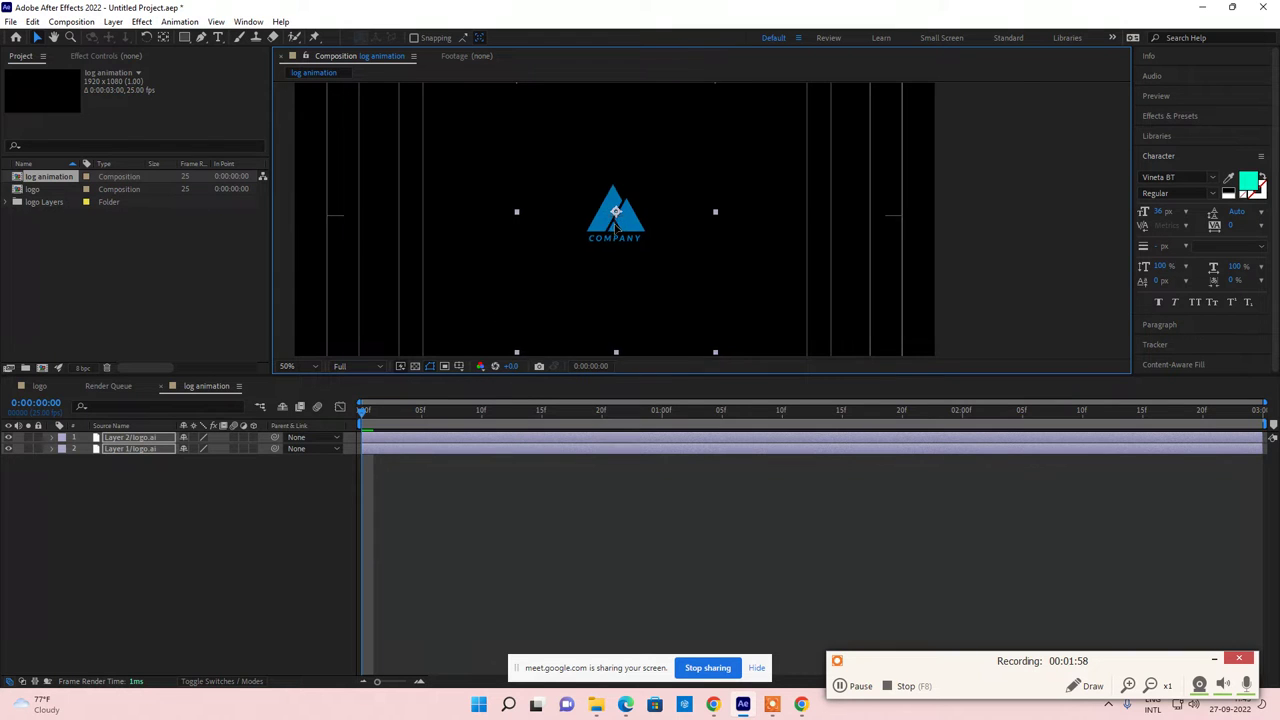
click(121, 503)
click(130, 439)
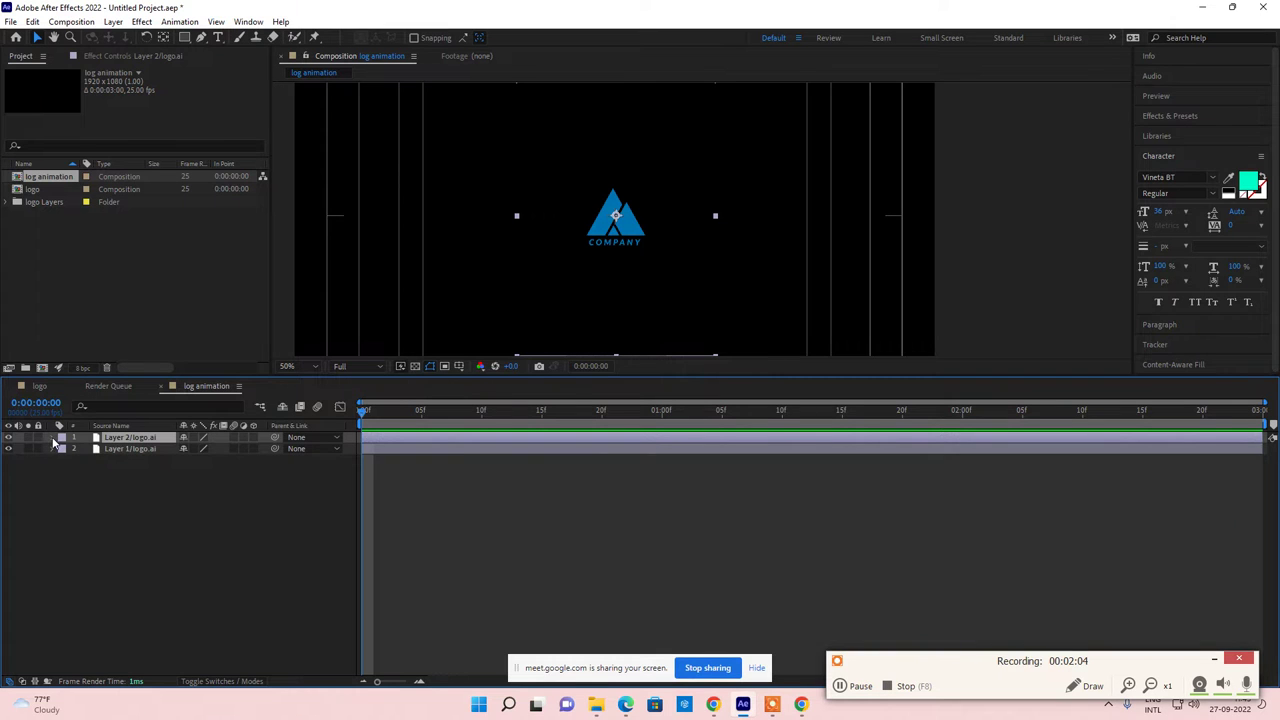
click(54, 440)
Step: Convert Layer 2/logo.ai to a shape layer with Create Shapes from Vector Layer, then recentre the logo
right_click(128, 442)
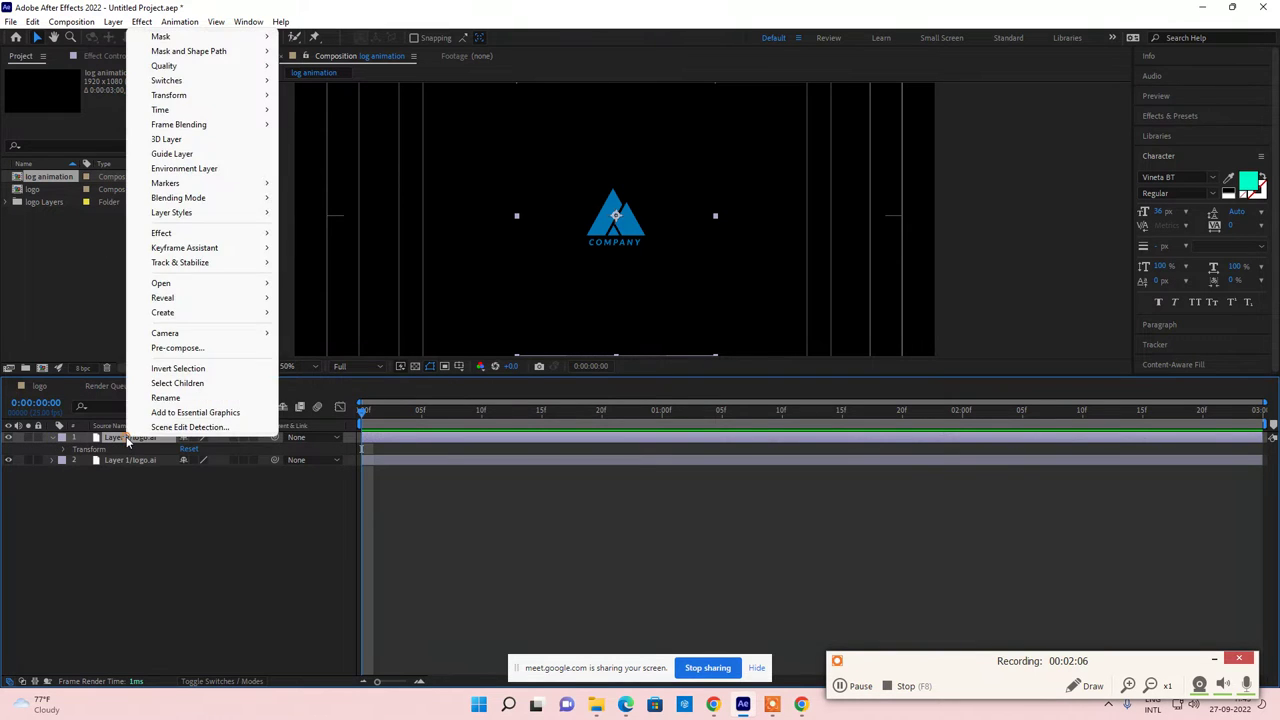
mouse_move(221, 294)
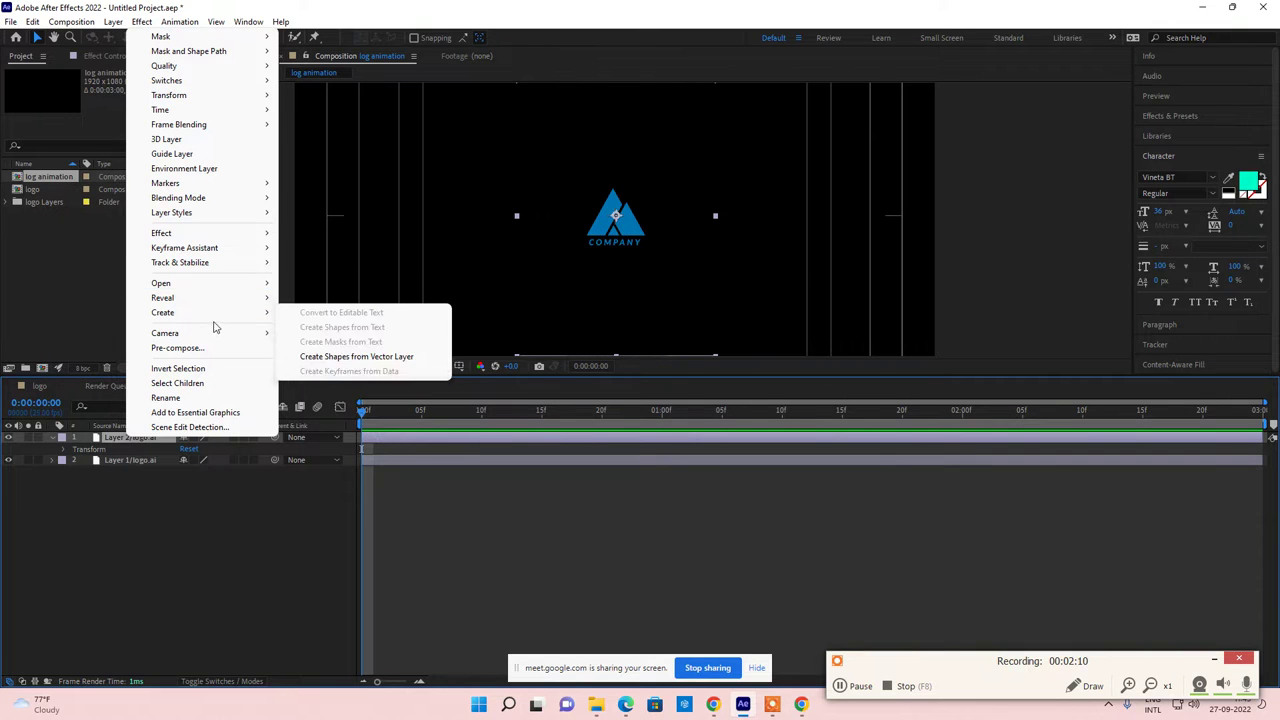
click(58, 442)
click(62, 438)
click(62, 438)
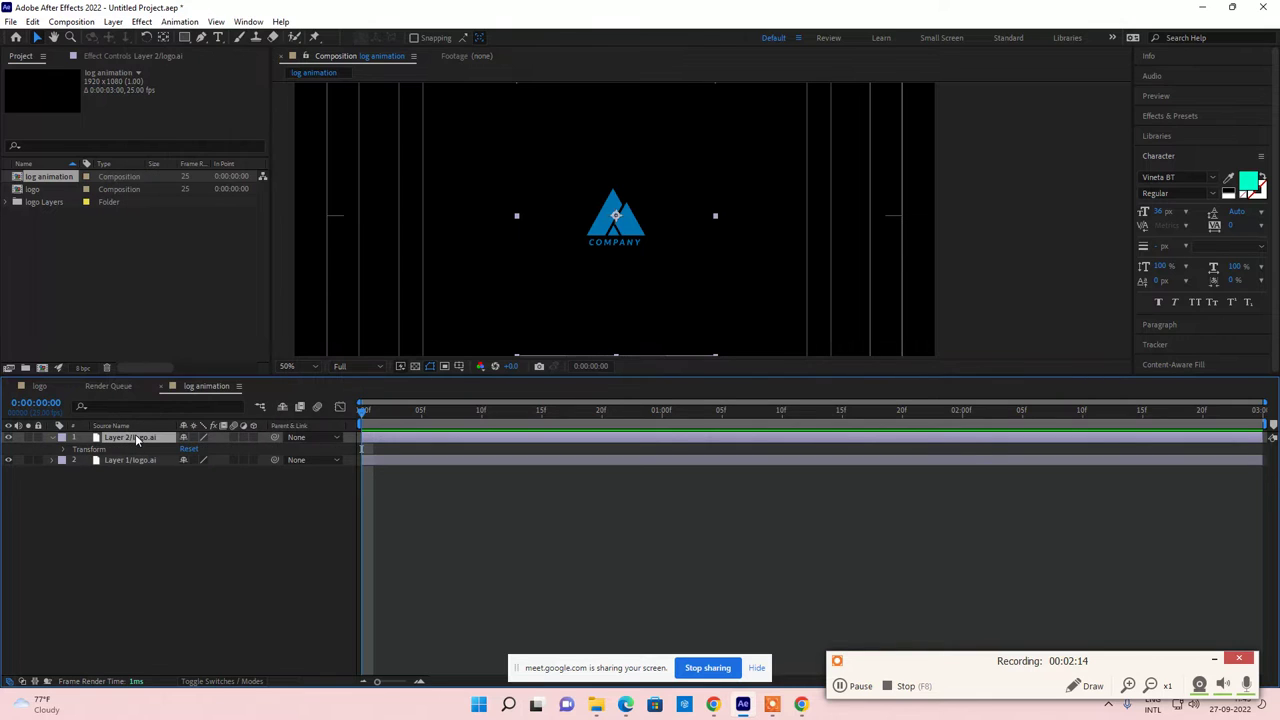
right_click(137, 440)
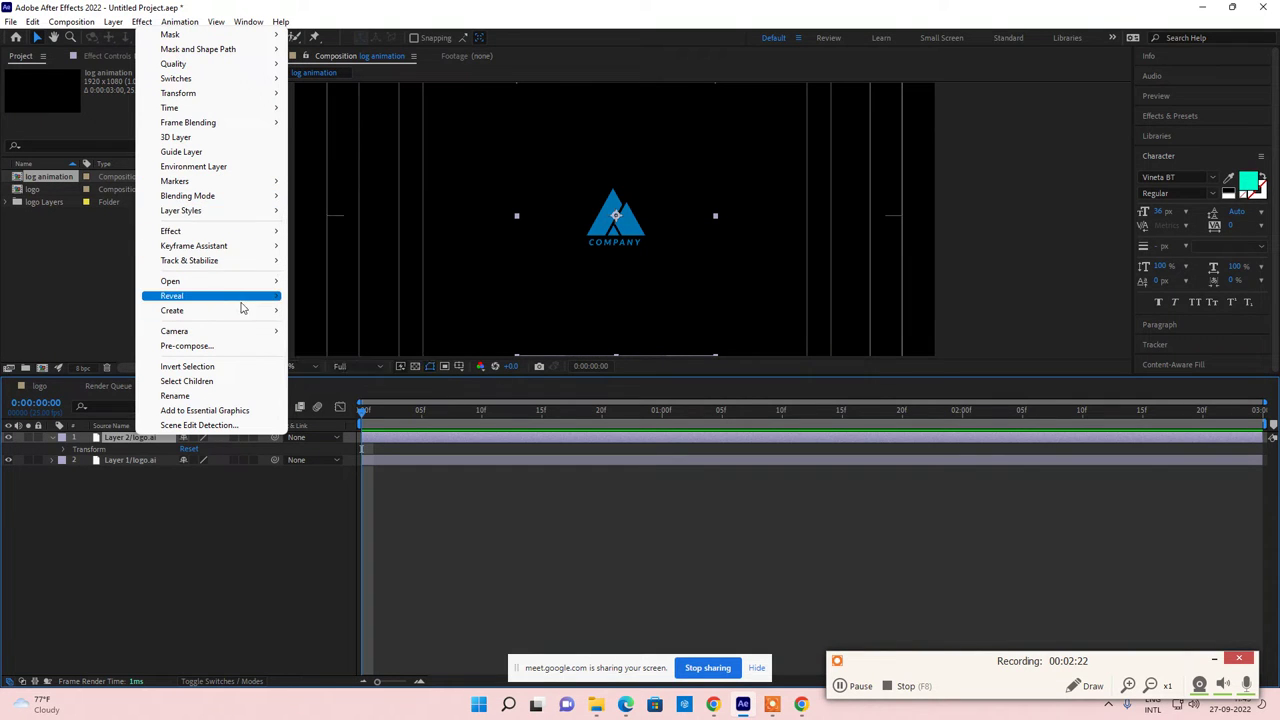
mouse_move(243, 316)
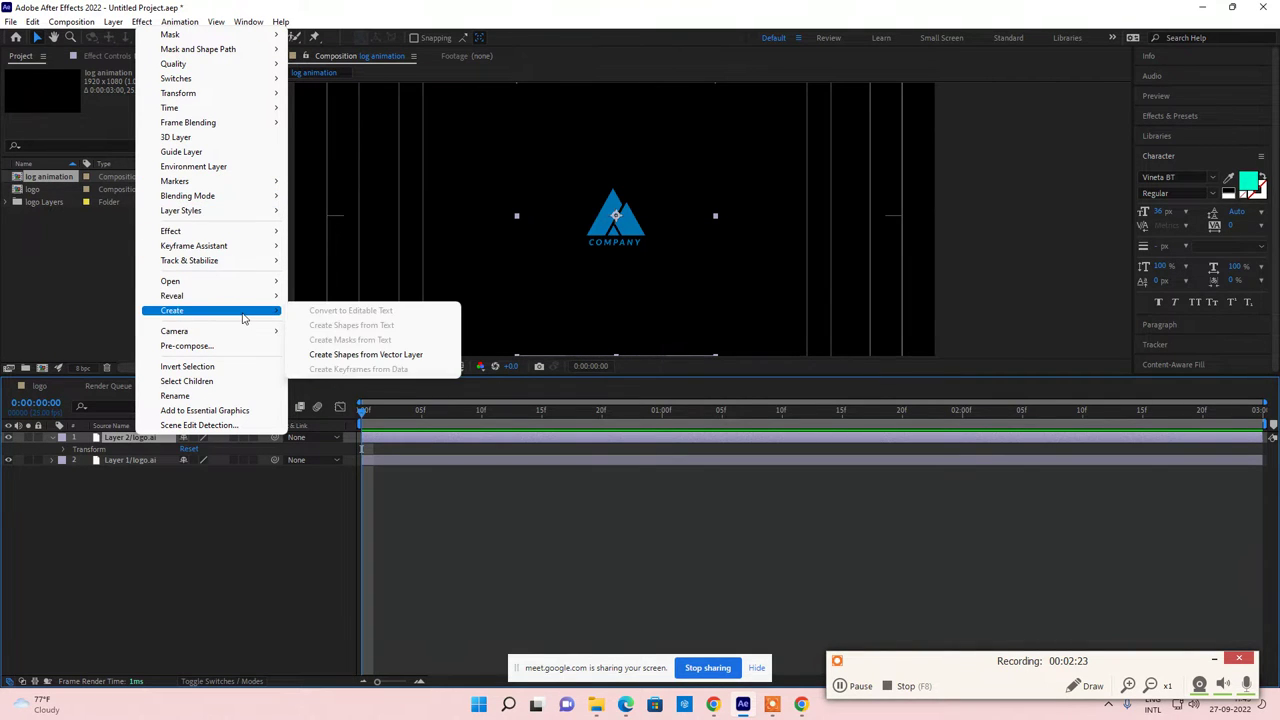
click(360, 356)
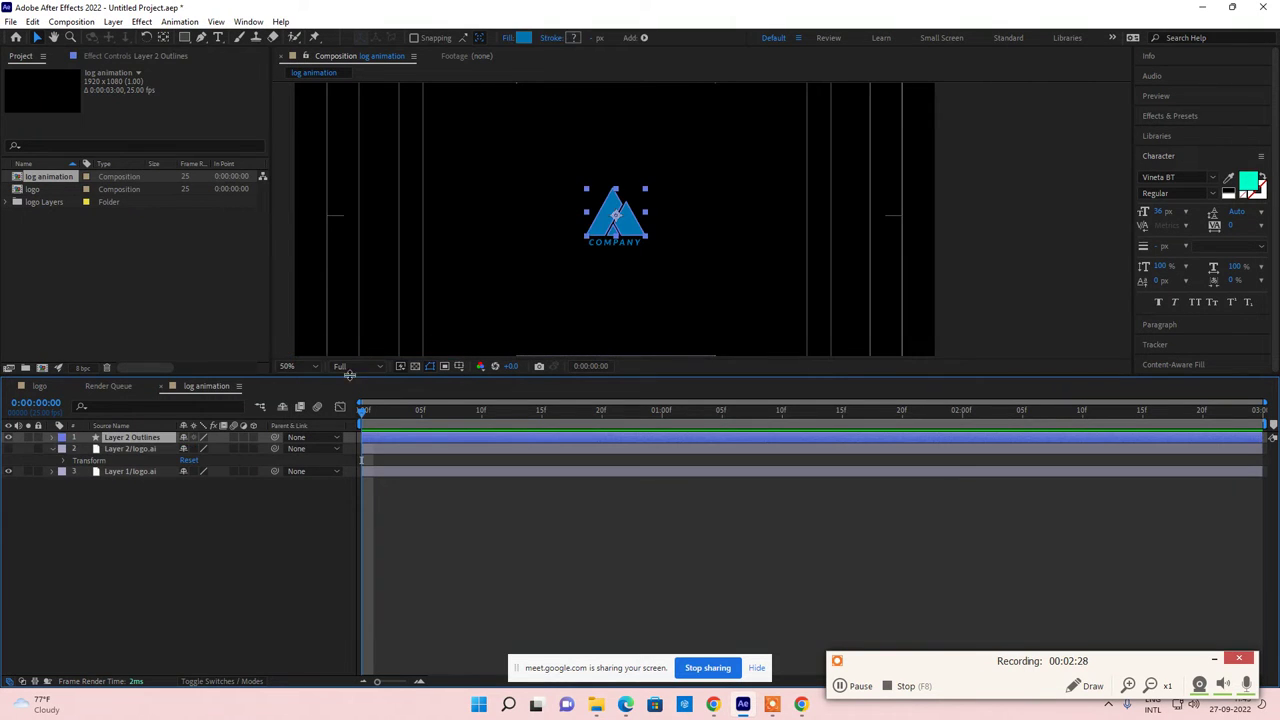
click(146, 509)
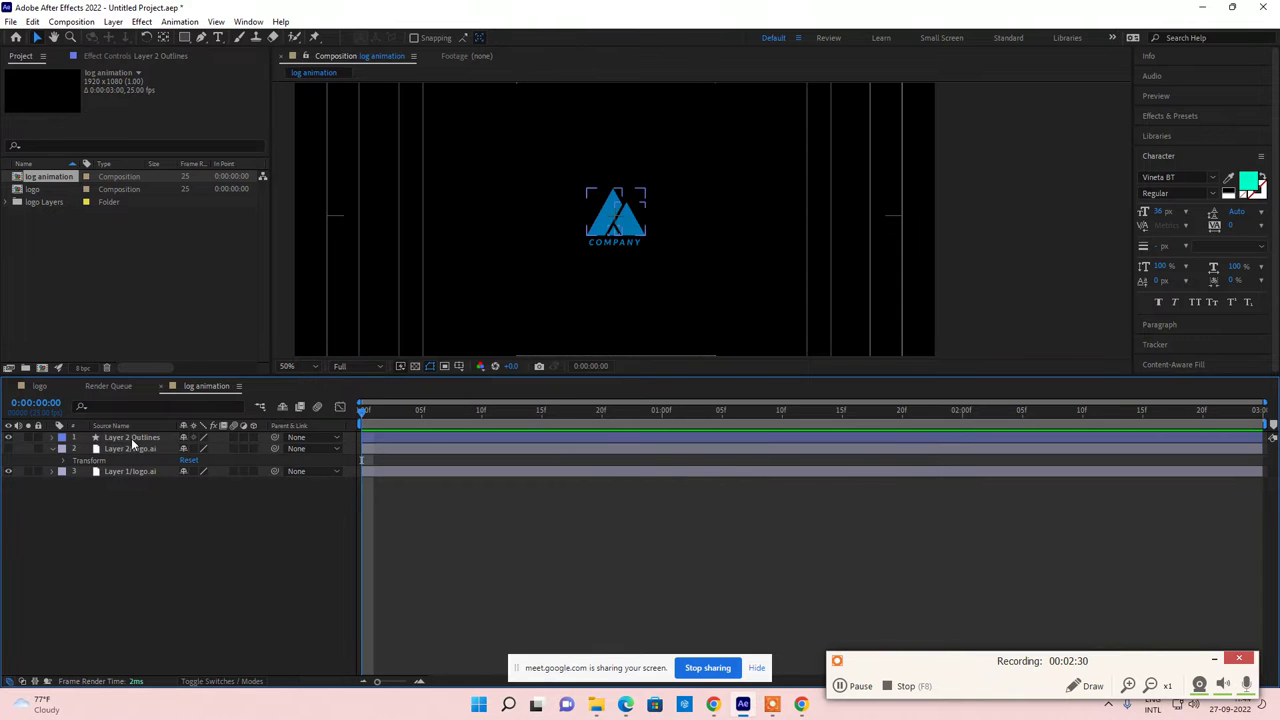
click(130, 439)
scroll(630, 228, up, 4)
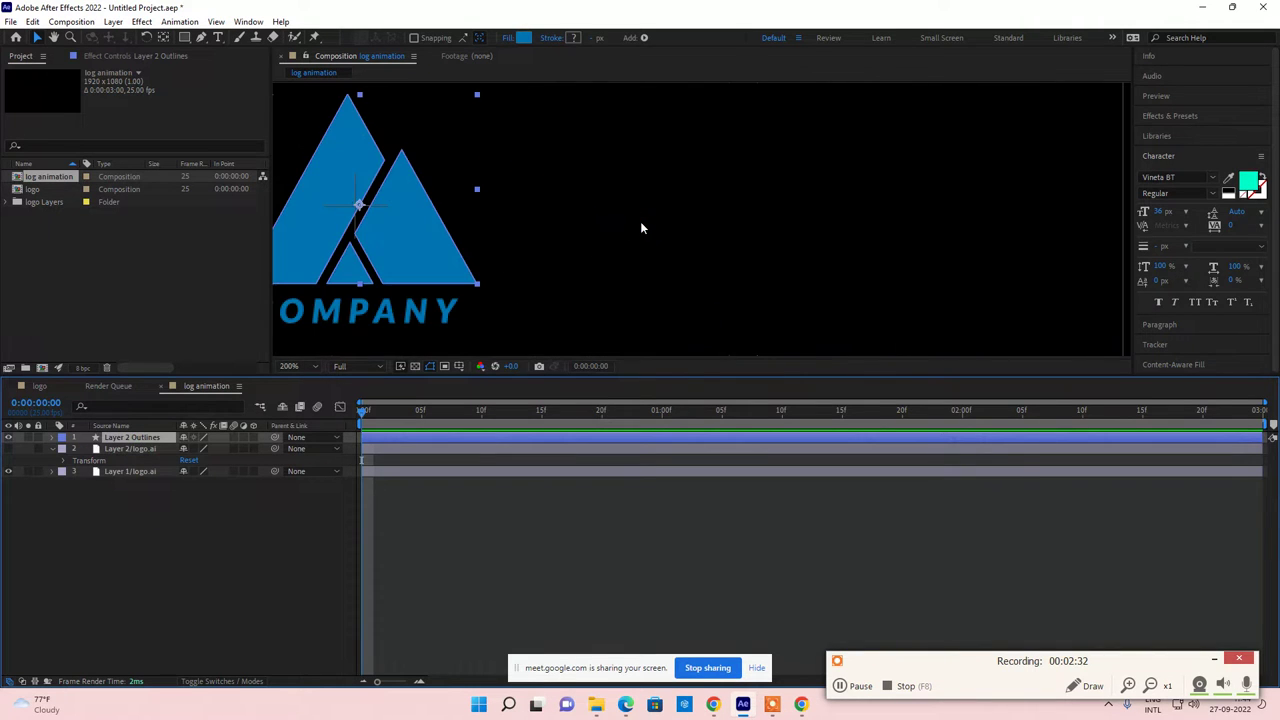
drag(611, 240, 749, 251)
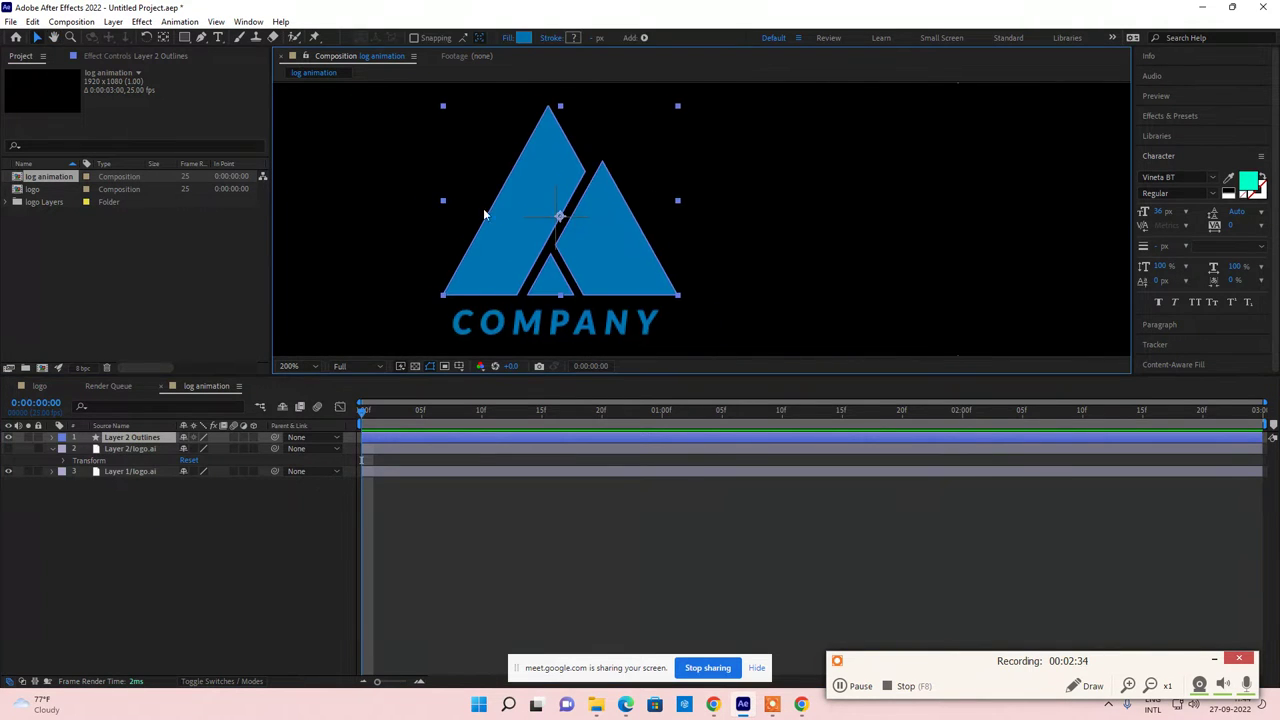
Step: Convert Layer 1/logo.ai to a shape layer with Create Shapes from Vector Layer
click(136, 450)
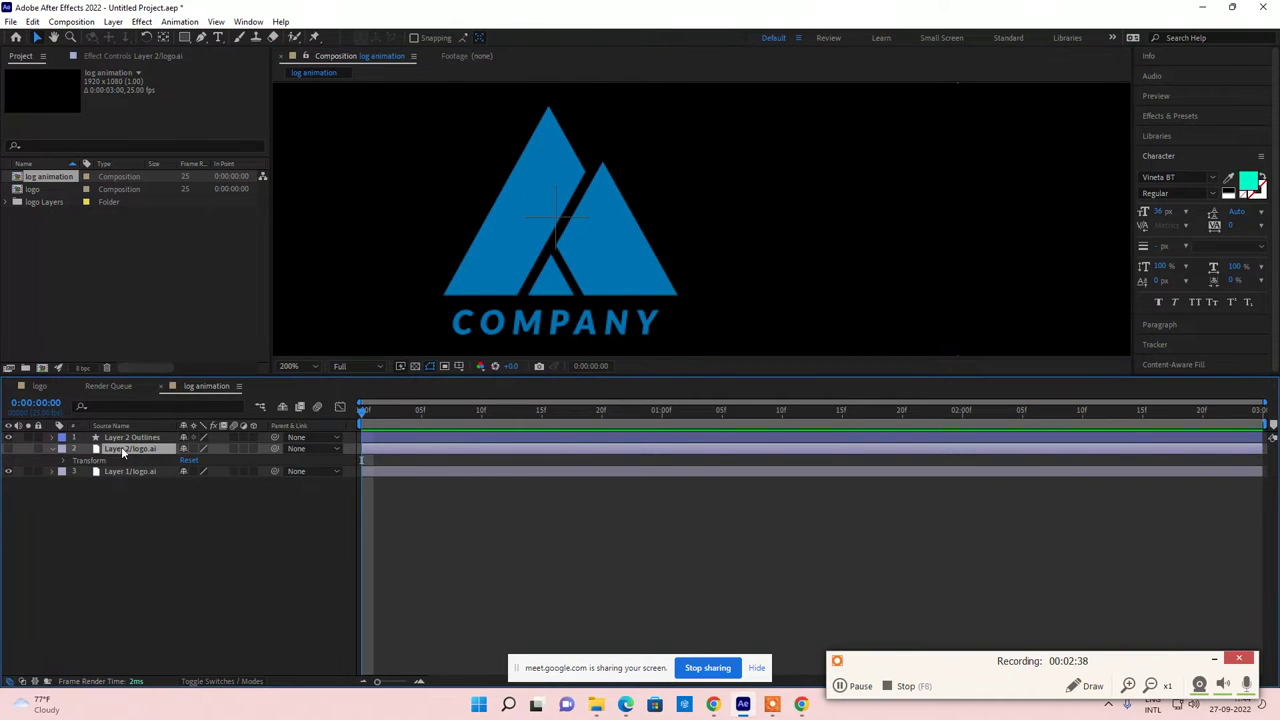
click(117, 472)
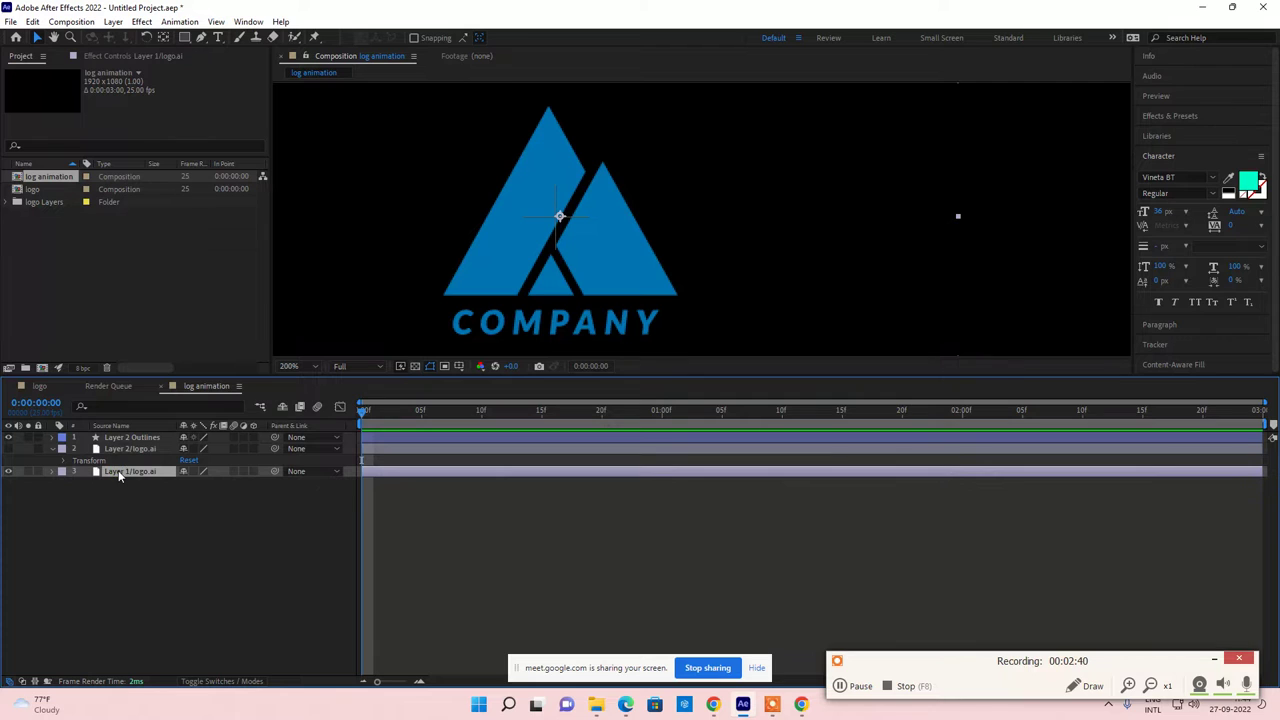
right_click(118, 470)
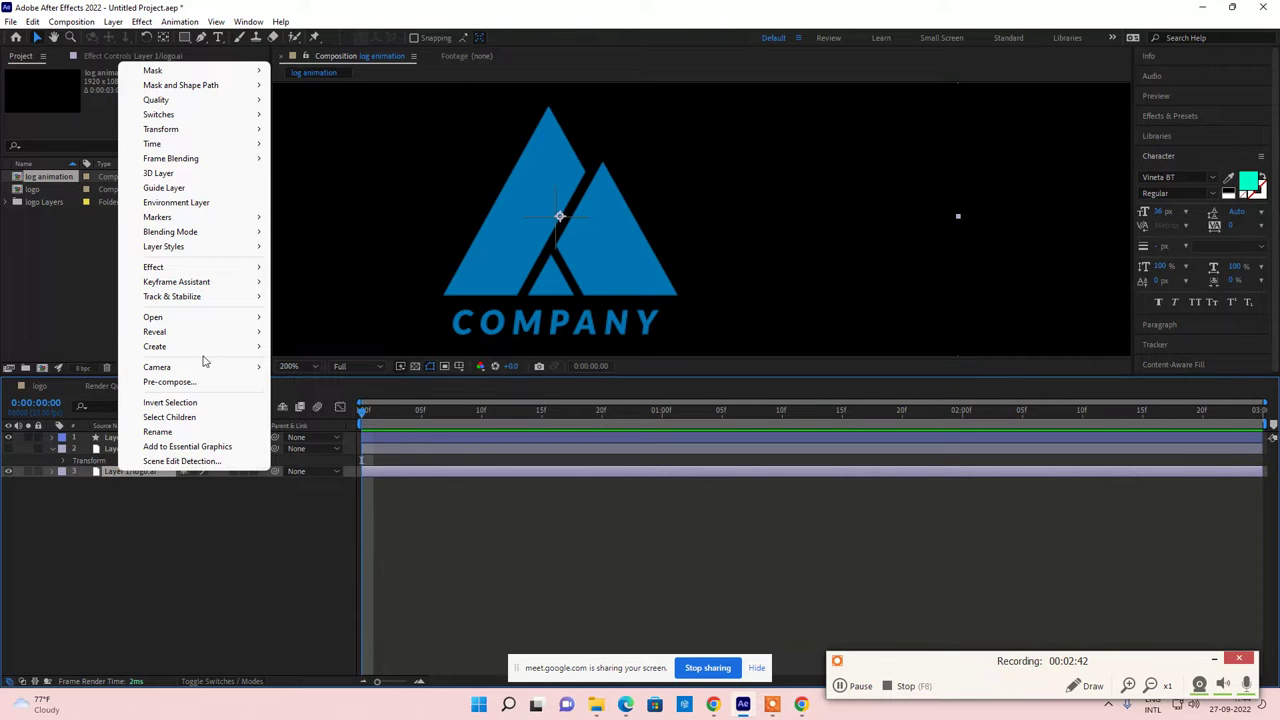
mouse_move(210, 350)
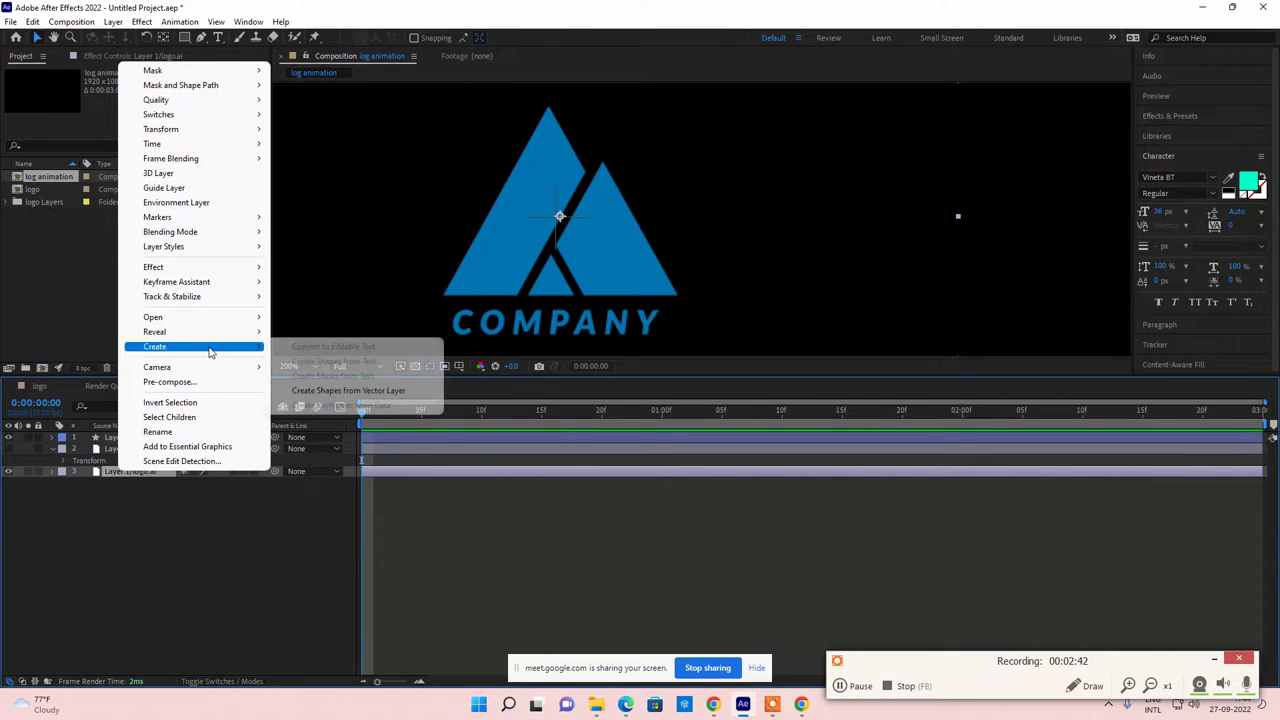
click(340, 391)
Step: Delete the original Layer 1 and Layer 2 logo.ai layers, keeping the Outlines layers
click(136, 514)
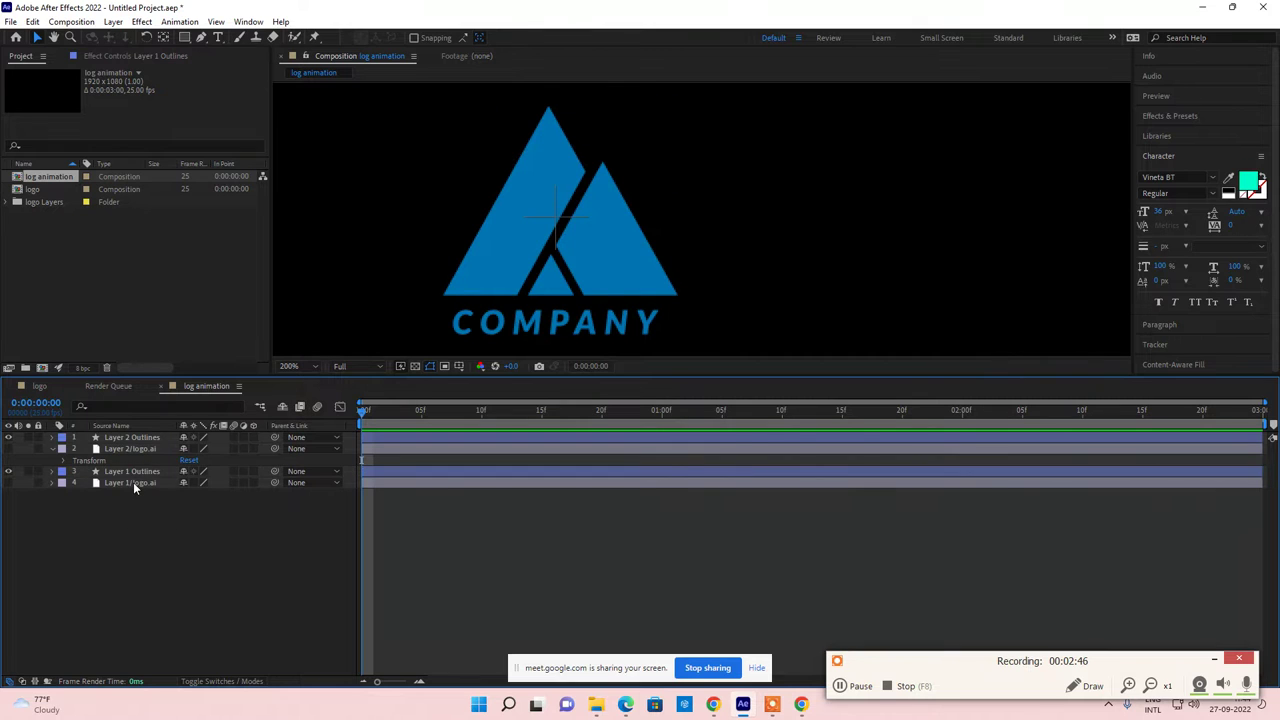
click(133, 482)
key(Delete)
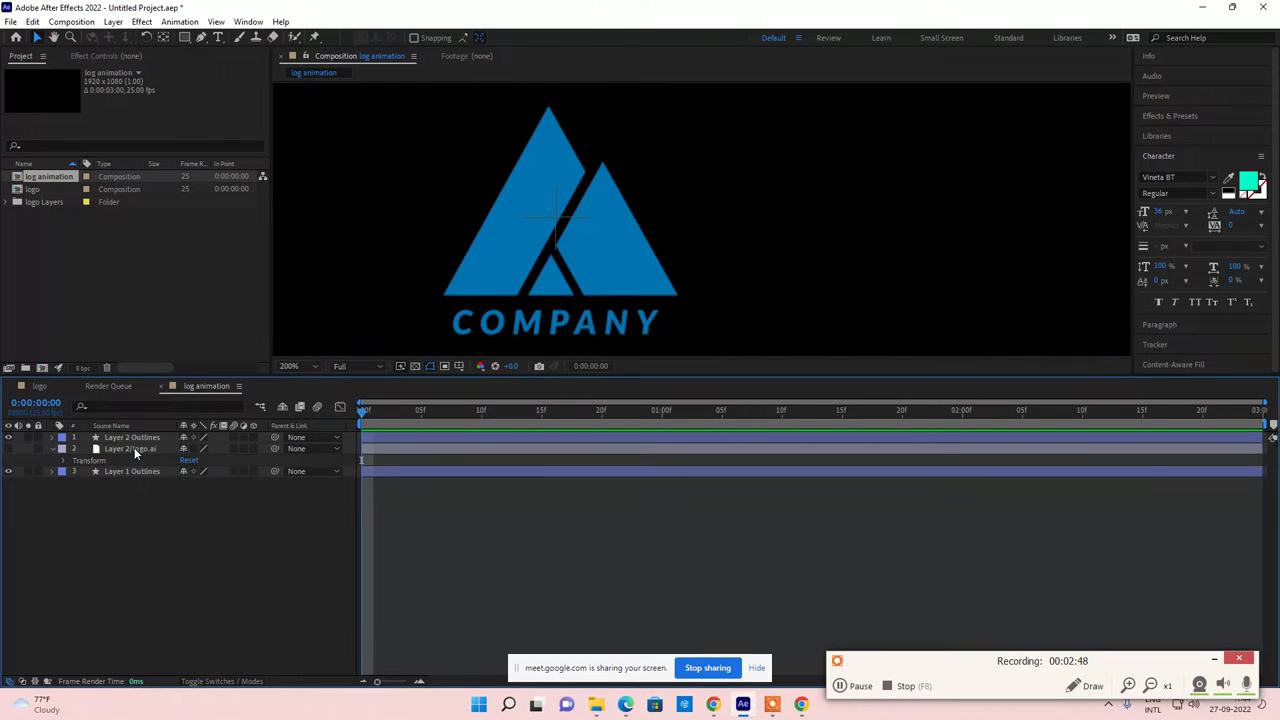
click(134, 447)
key(Delete)
click(134, 438)
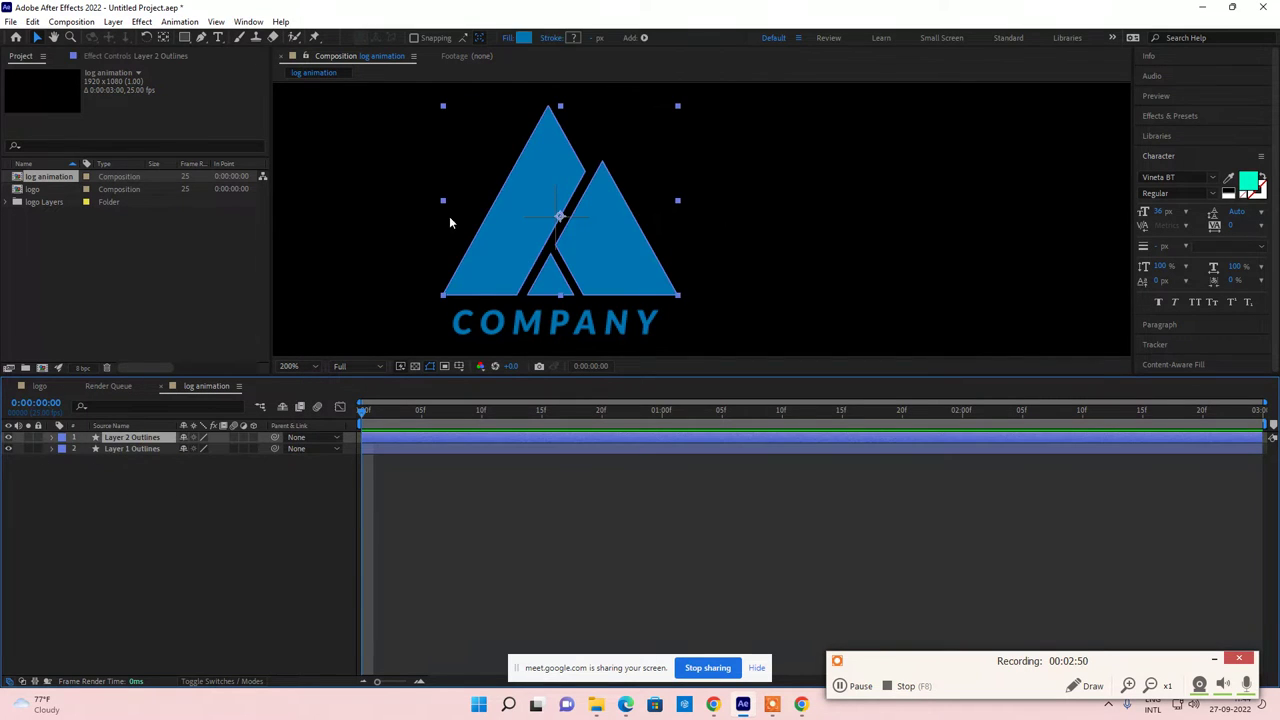
Step: Set the triangle layer's Scale to 180%
scroll(569, 239, down, 3)
scroll(668, 256, up, 2)
scroll(668, 256, up, 1)
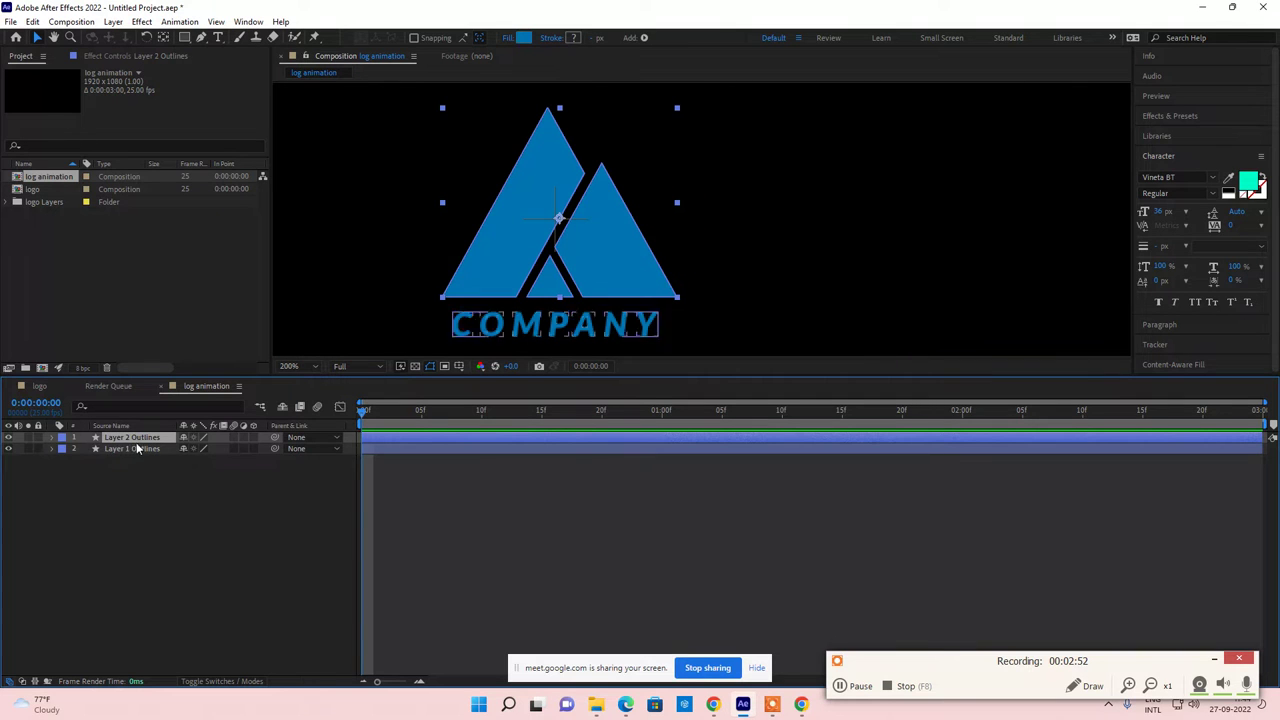
key(s)
drag(200, 448, 416, 448)
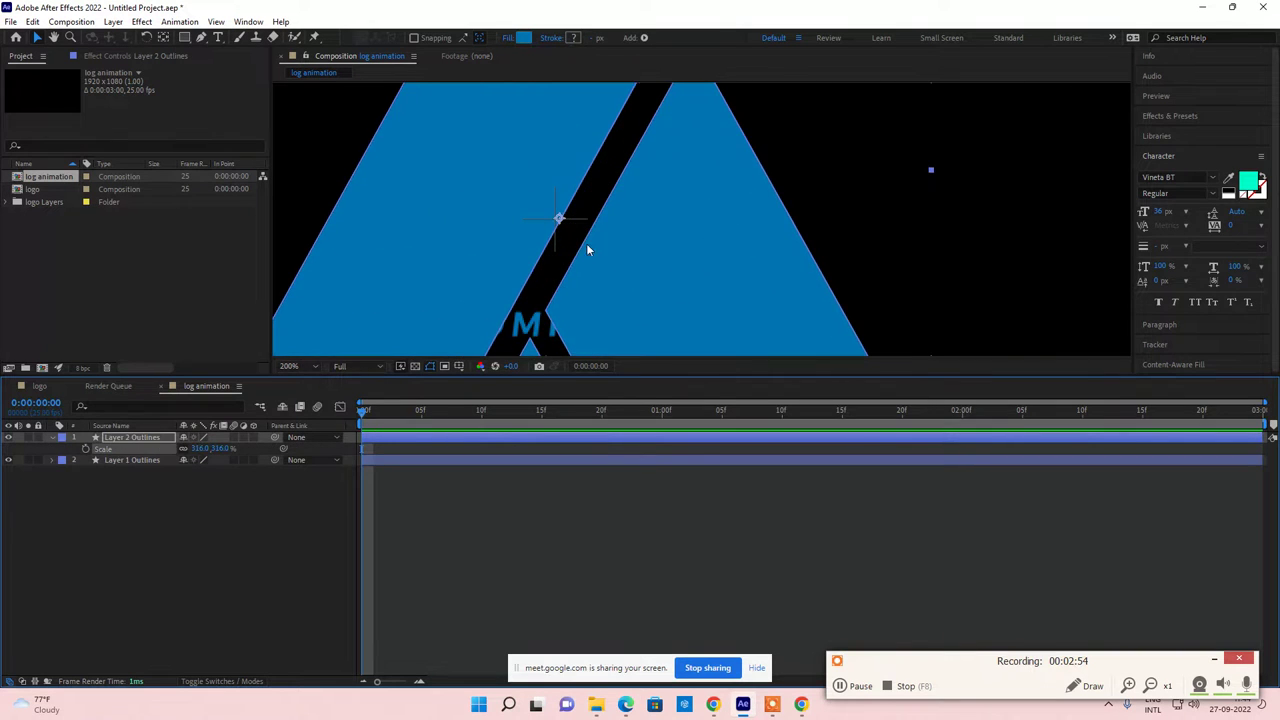
scroll(599, 240, down, 6)
scroll(657, 262, up, 4)
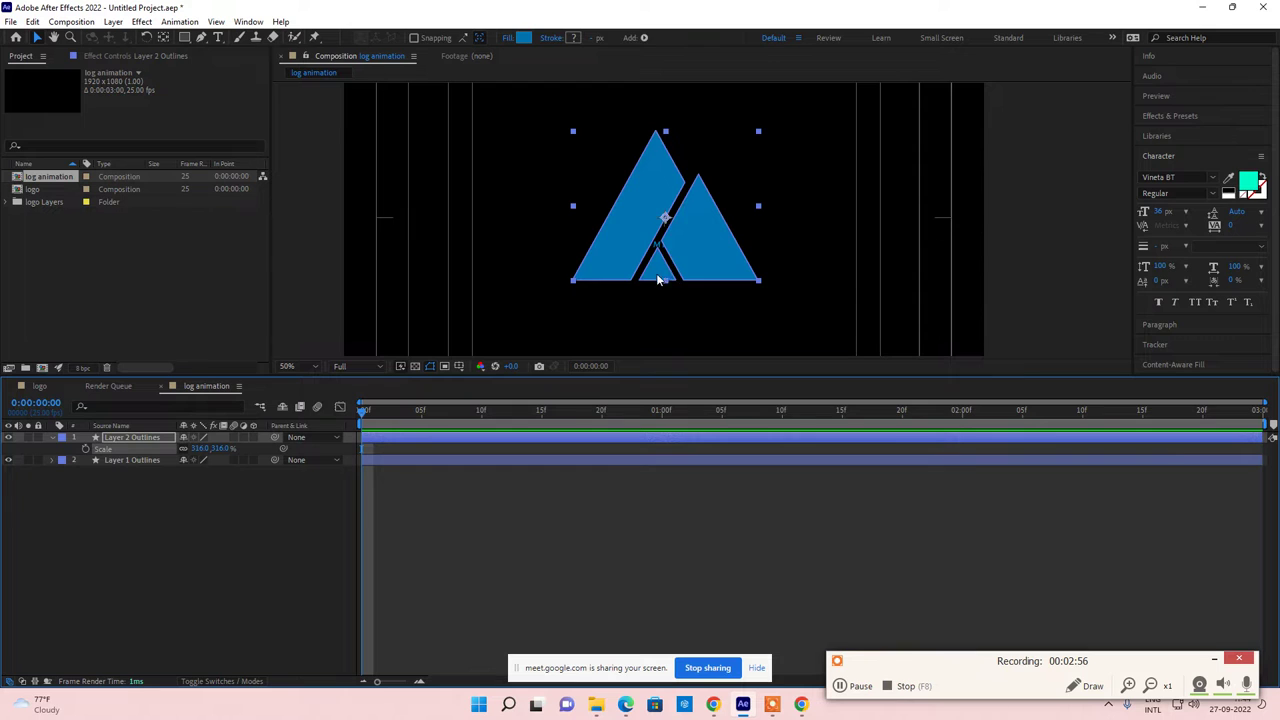
drag(205, 448, 254, 448)
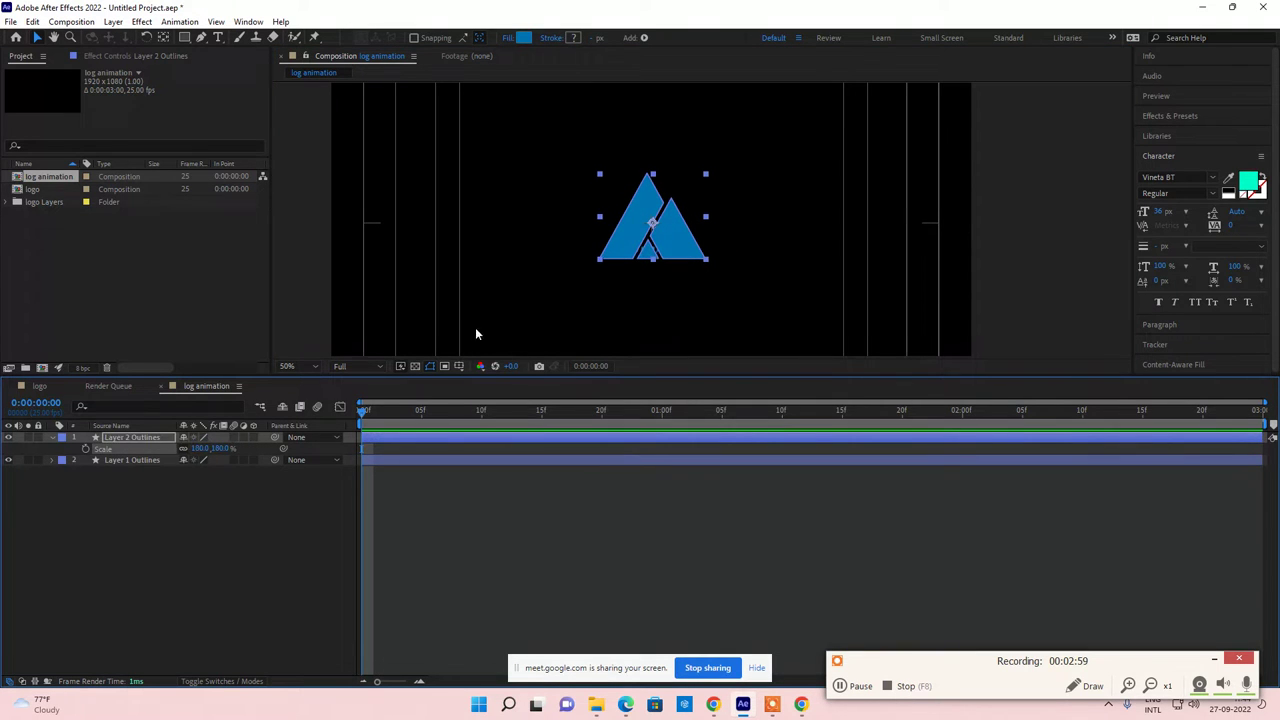
click(194, 497)
Step: Set the COMPANY text layer's Scale to 189%
click(140, 459)
key(s)
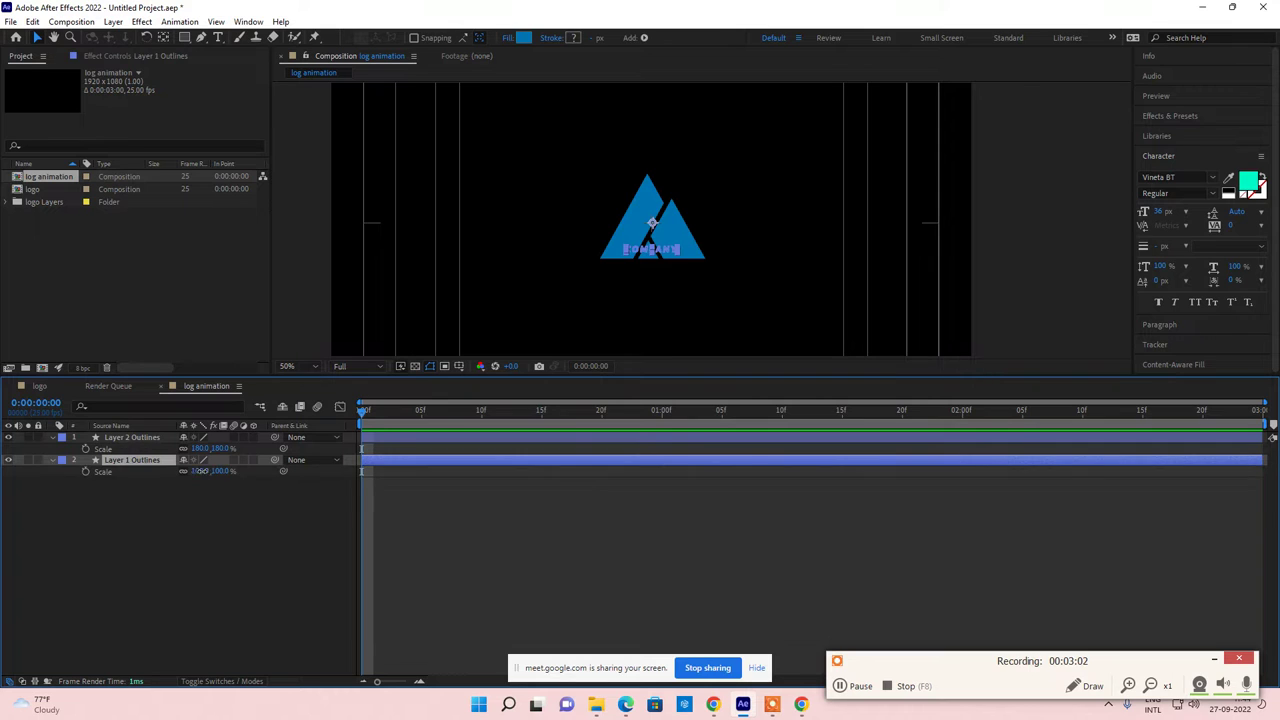
drag(200, 471, 255, 471)
click(120, 593)
click(655, 245)
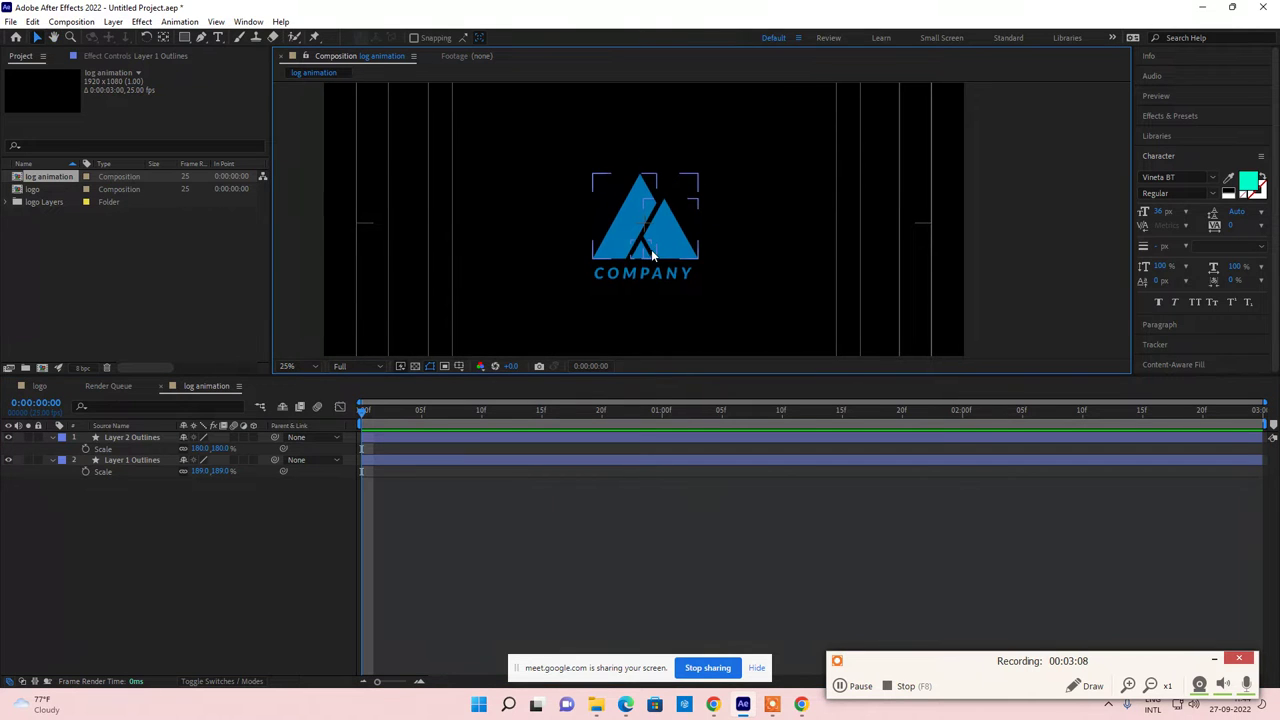
scroll(650, 253, down, 2)
scroll(648, 254, up, 4)
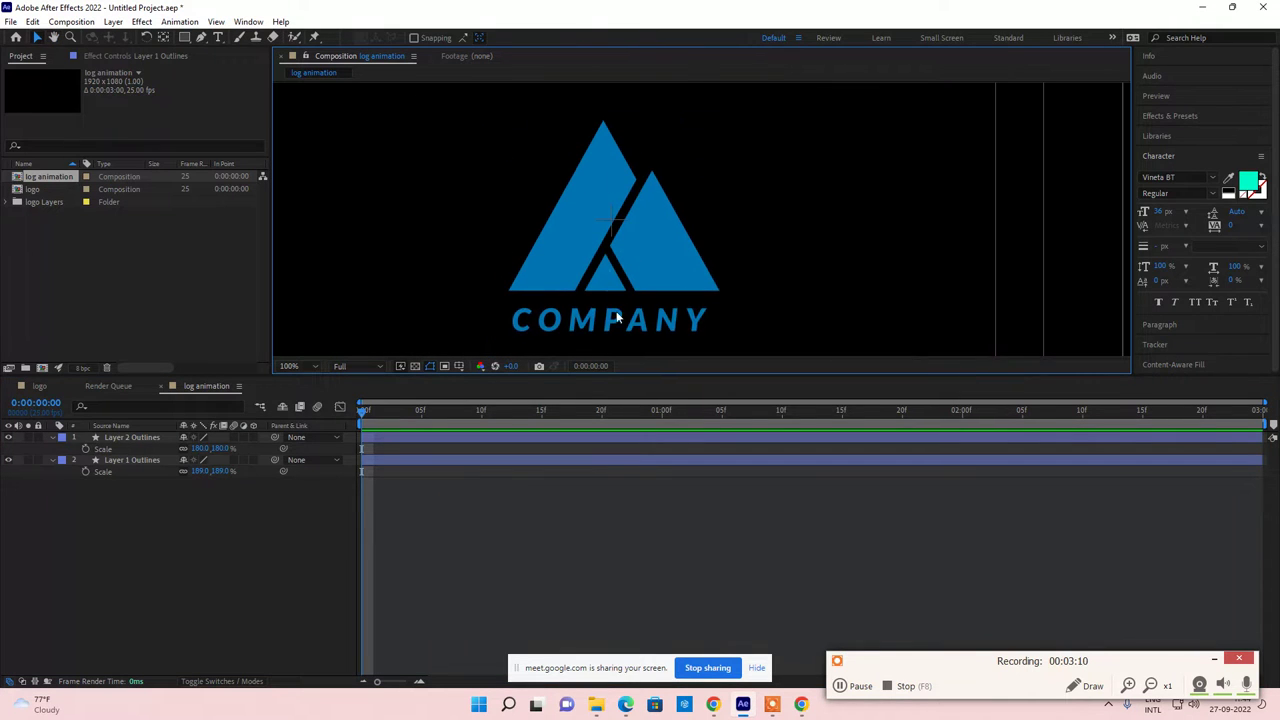
click(135, 441)
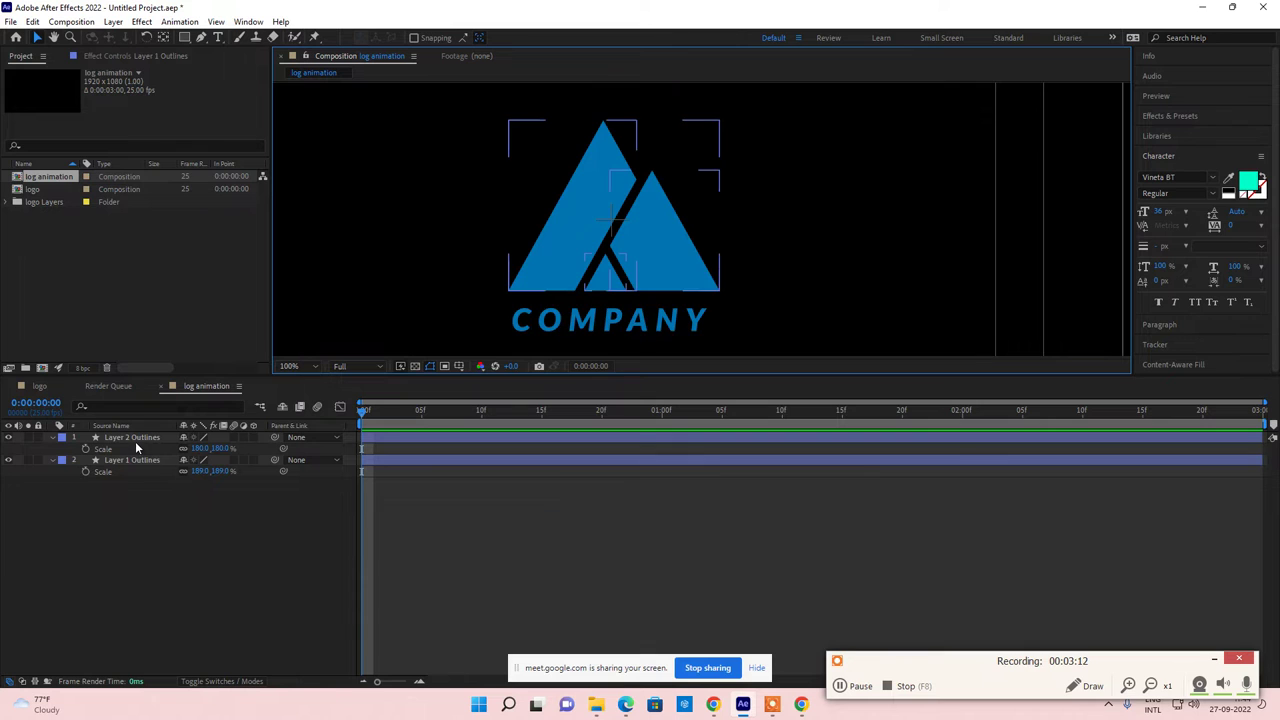
click(136, 437)
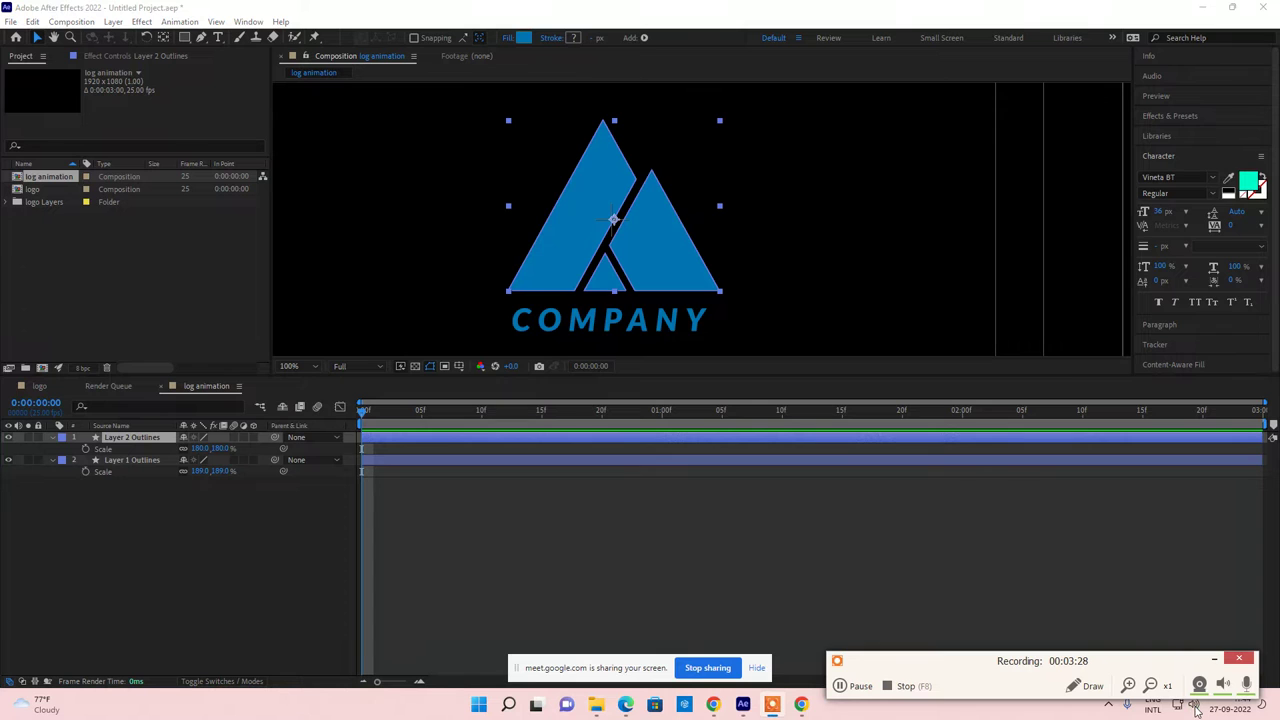
drag(1124, 668, 1108, 636)
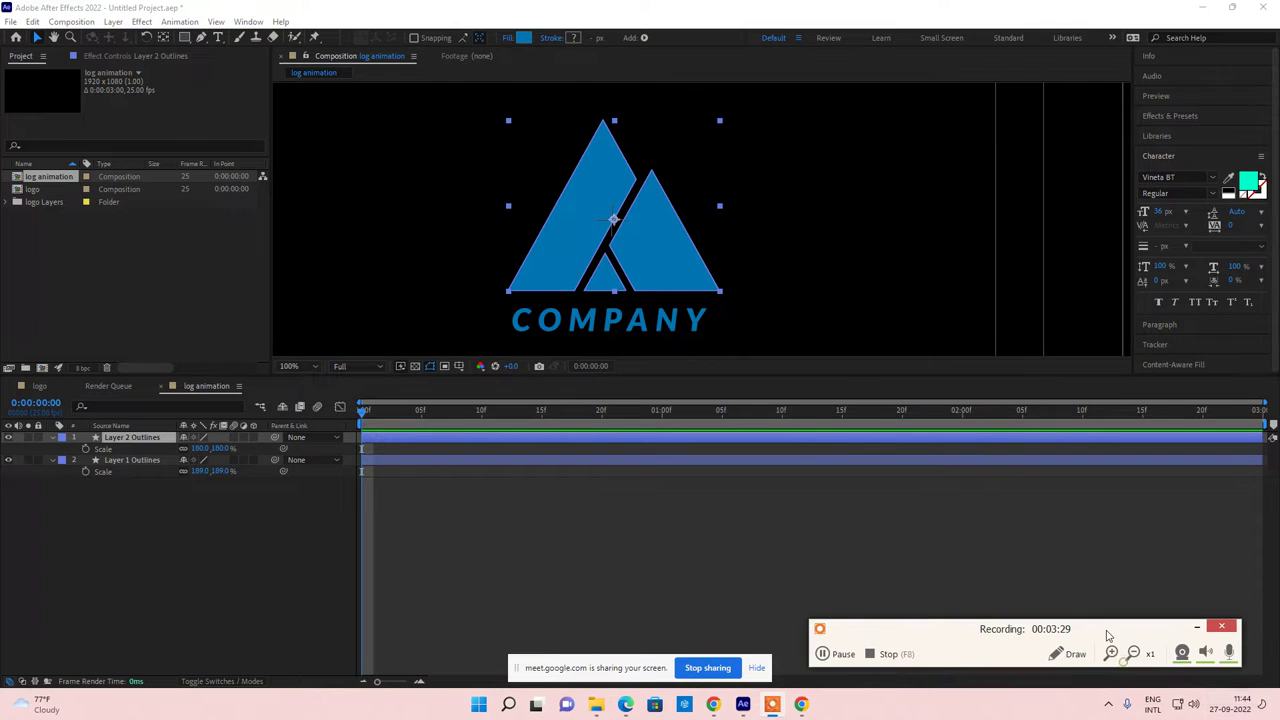
click(1182, 704)
click(436, 522)
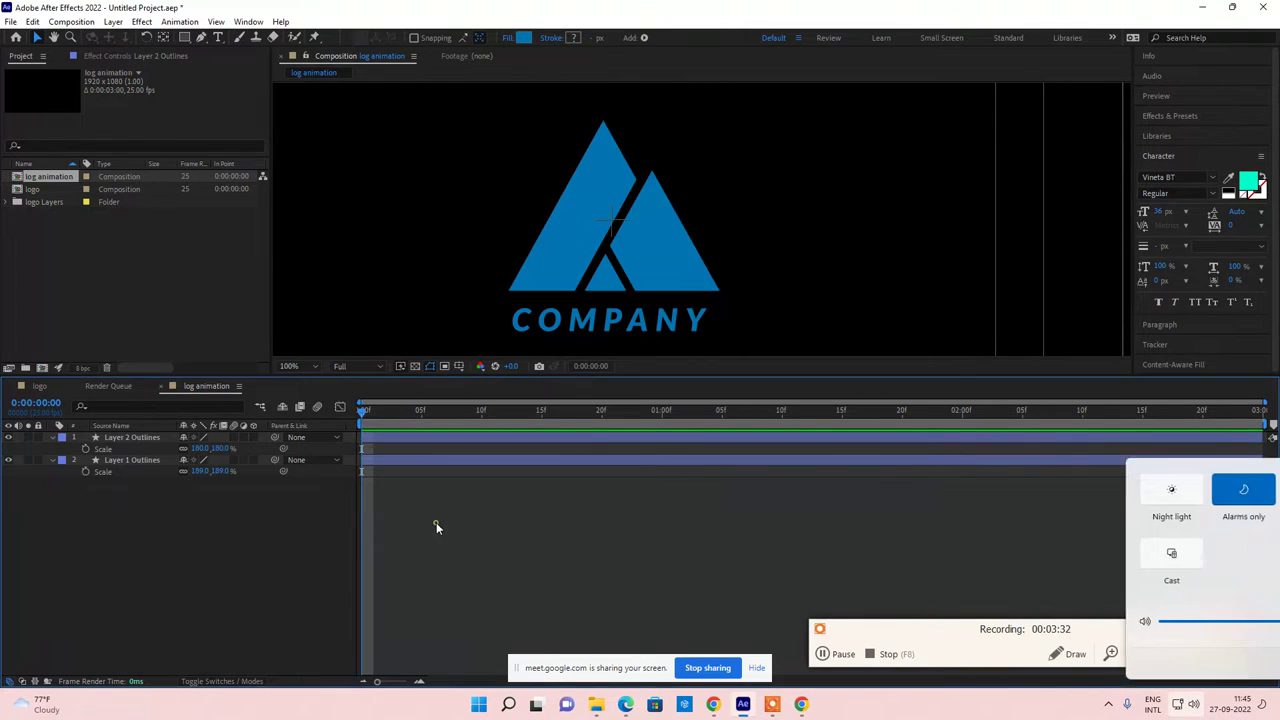
Step: Rename Layer 2 Outlines to 'Logo' and Layer 1 Outlines to 'Text'
click(125, 439)
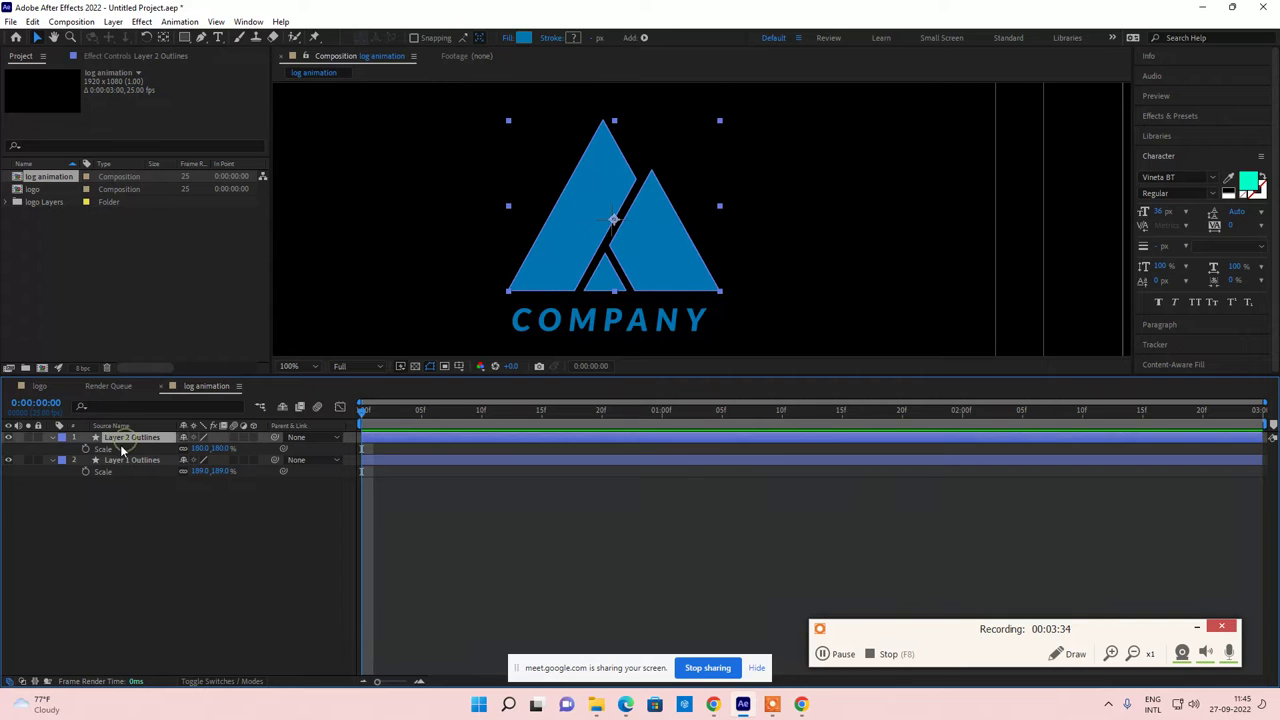
key(Return)
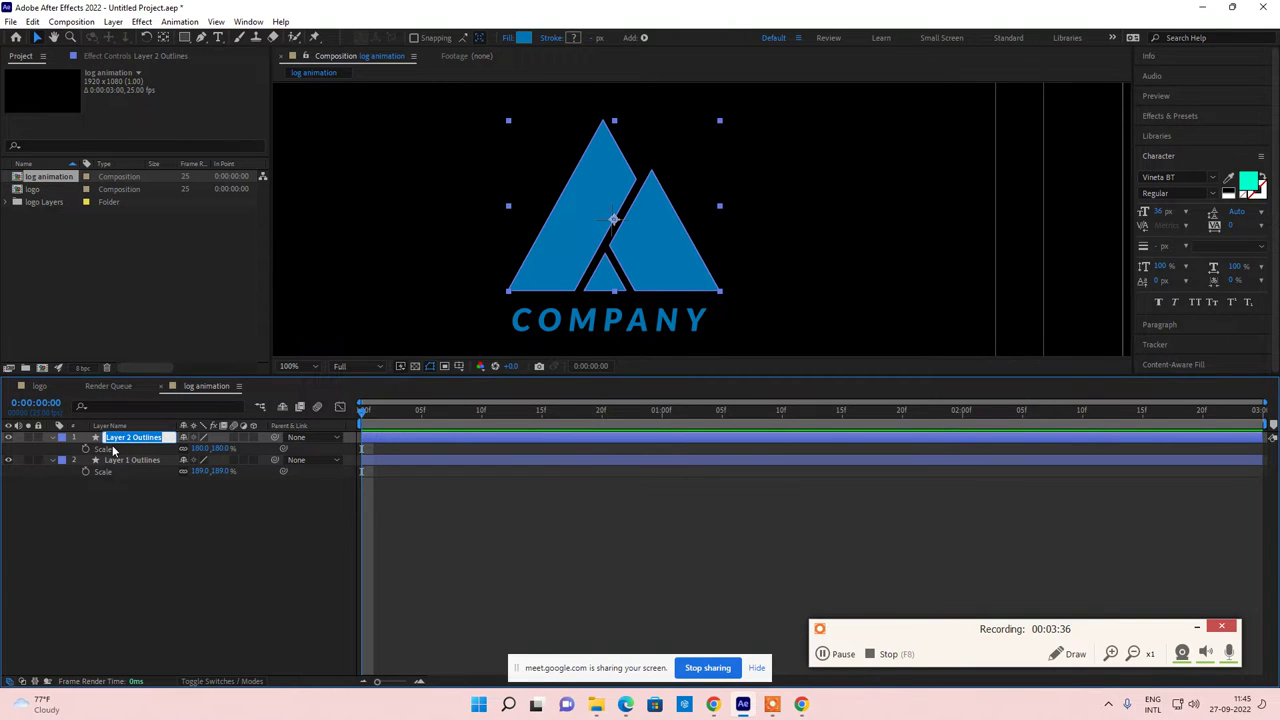
text(Logo)
key(Return)
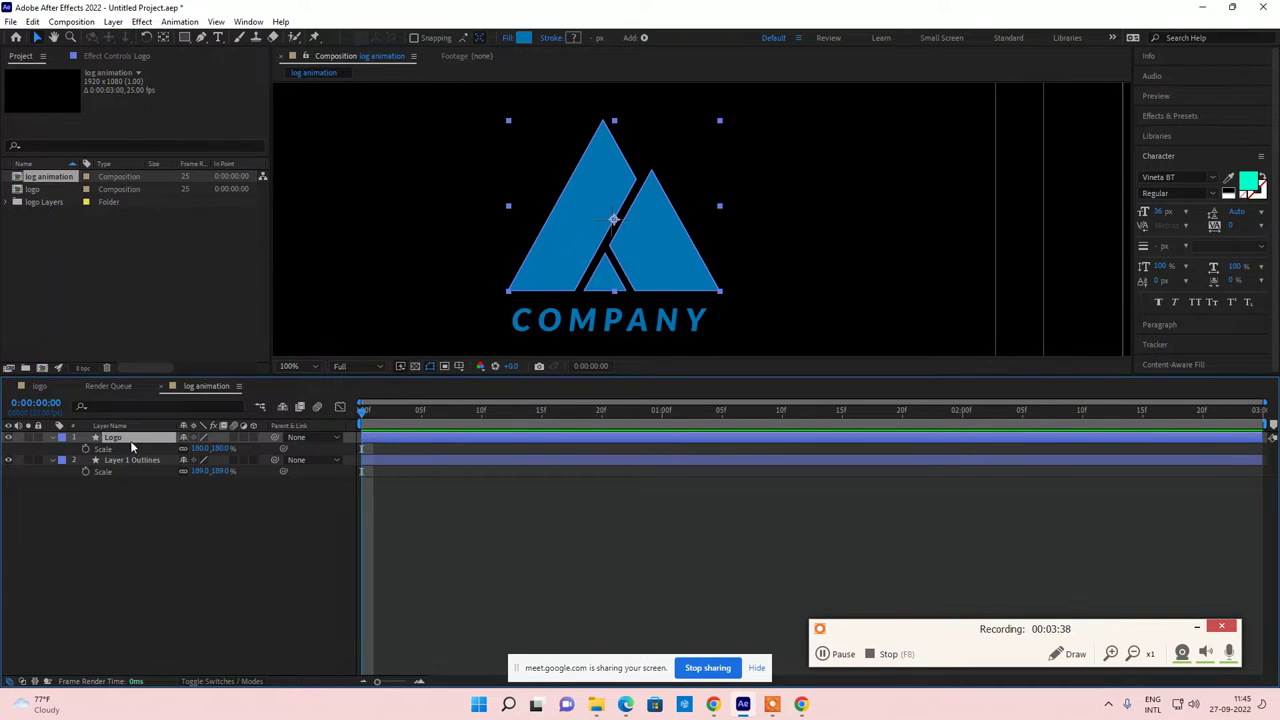
click(135, 460)
key(Return)
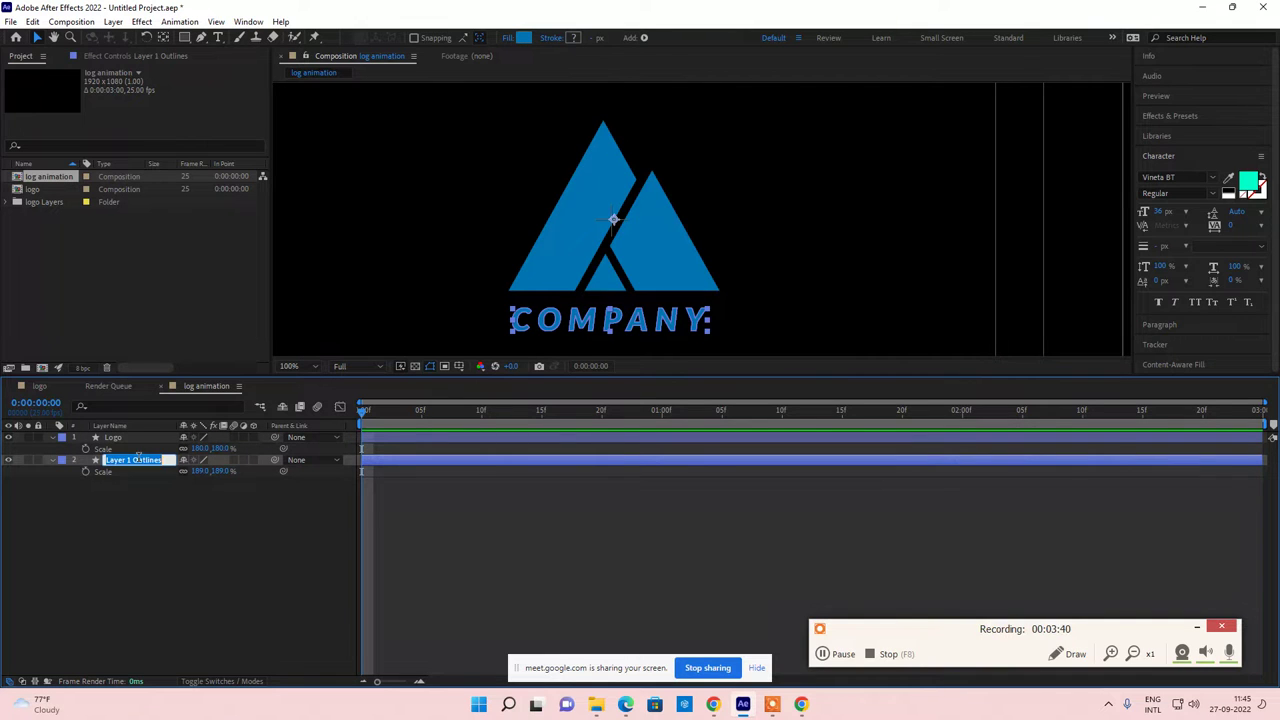
text(Text)
key(Return)
click(113, 438)
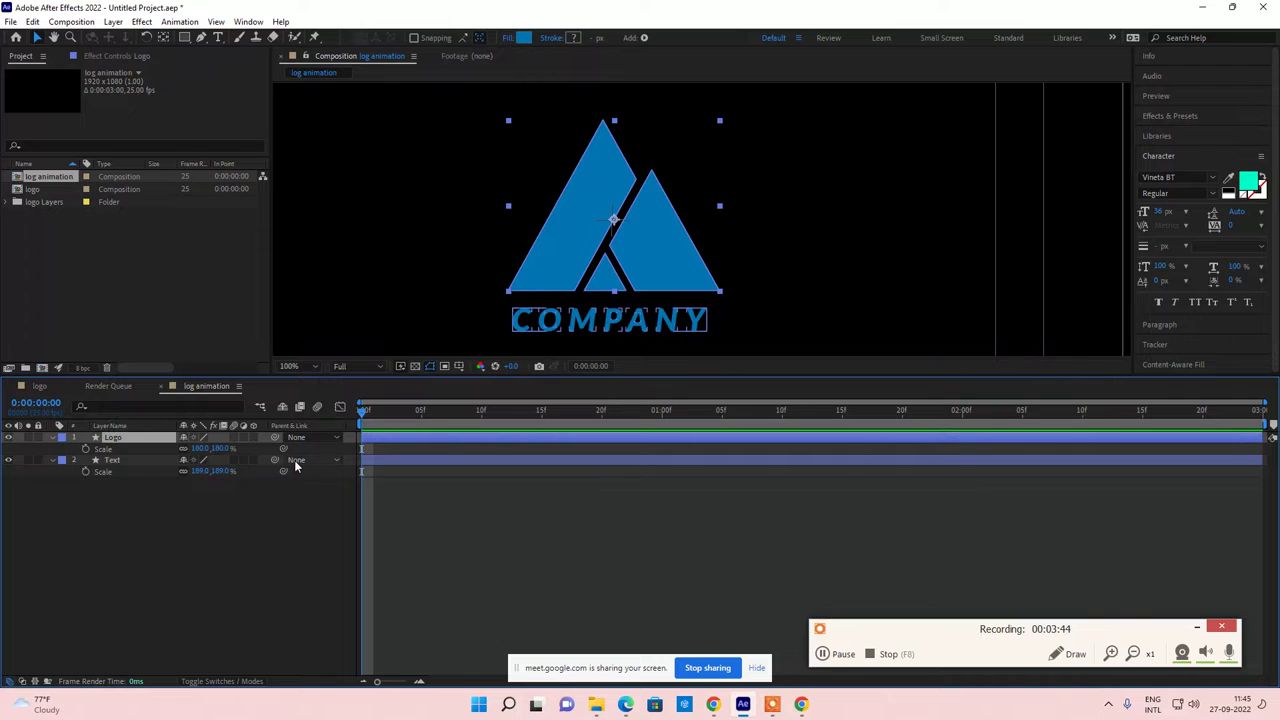
scroll(616, 276, down, 4)
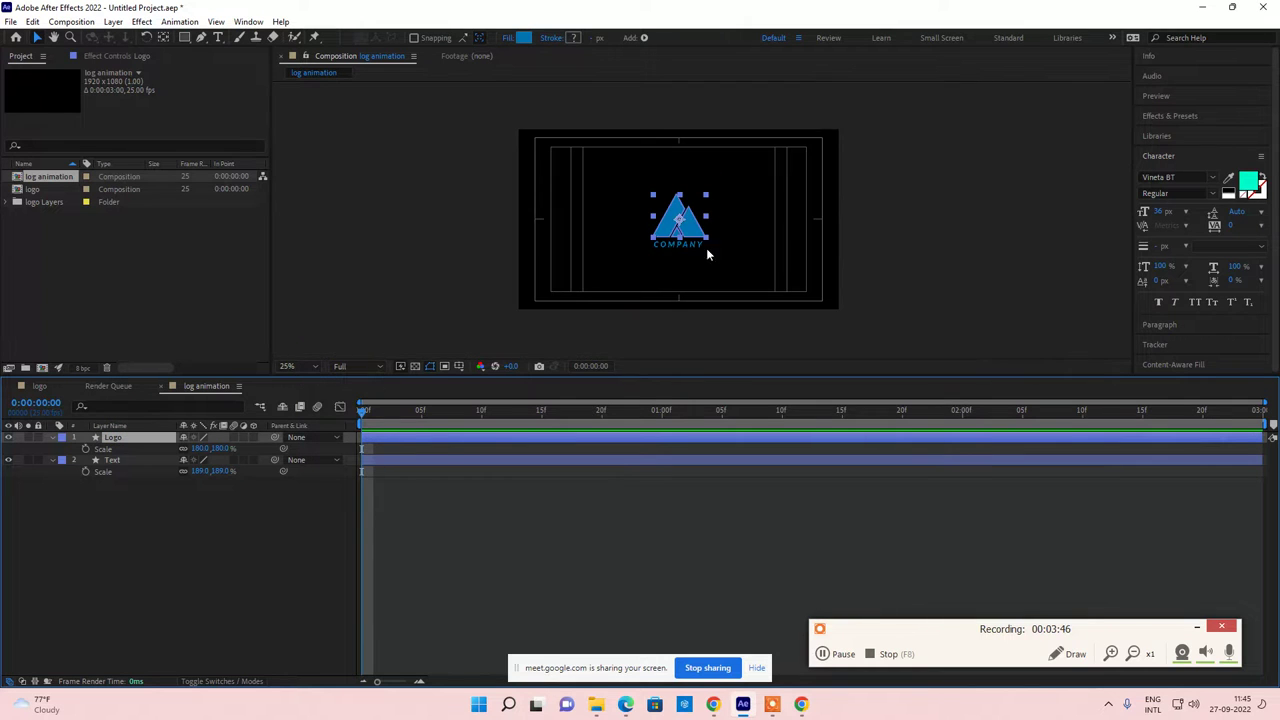
Step: Open the log animation Composition Settings at the 3D Renderer tab, then close it
scroll(706, 251, up, 4)
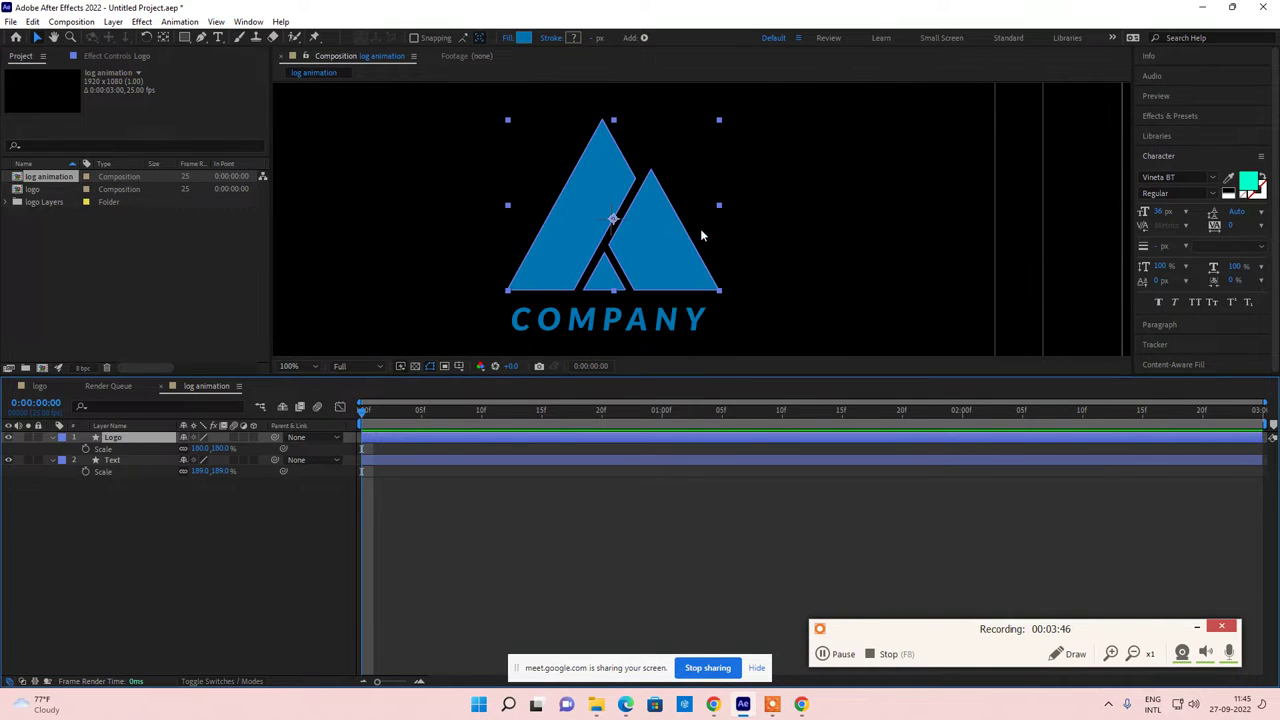
click(72, 22)
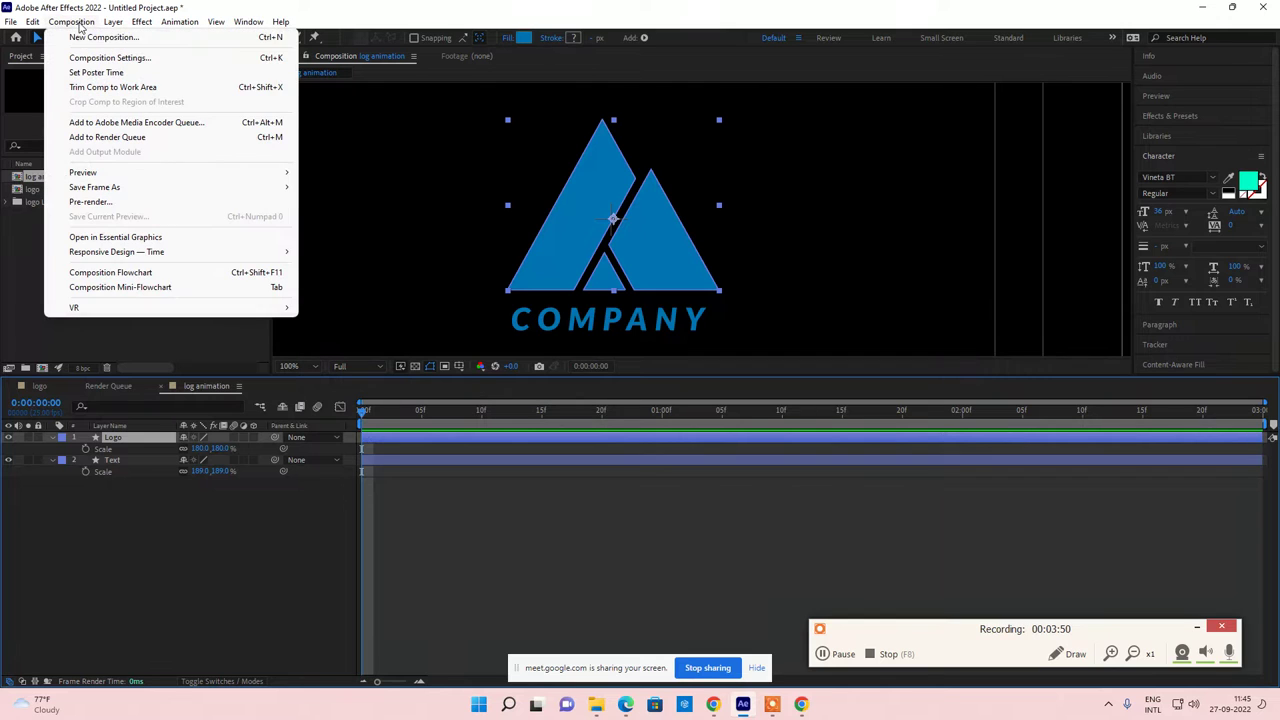
click(105, 58)
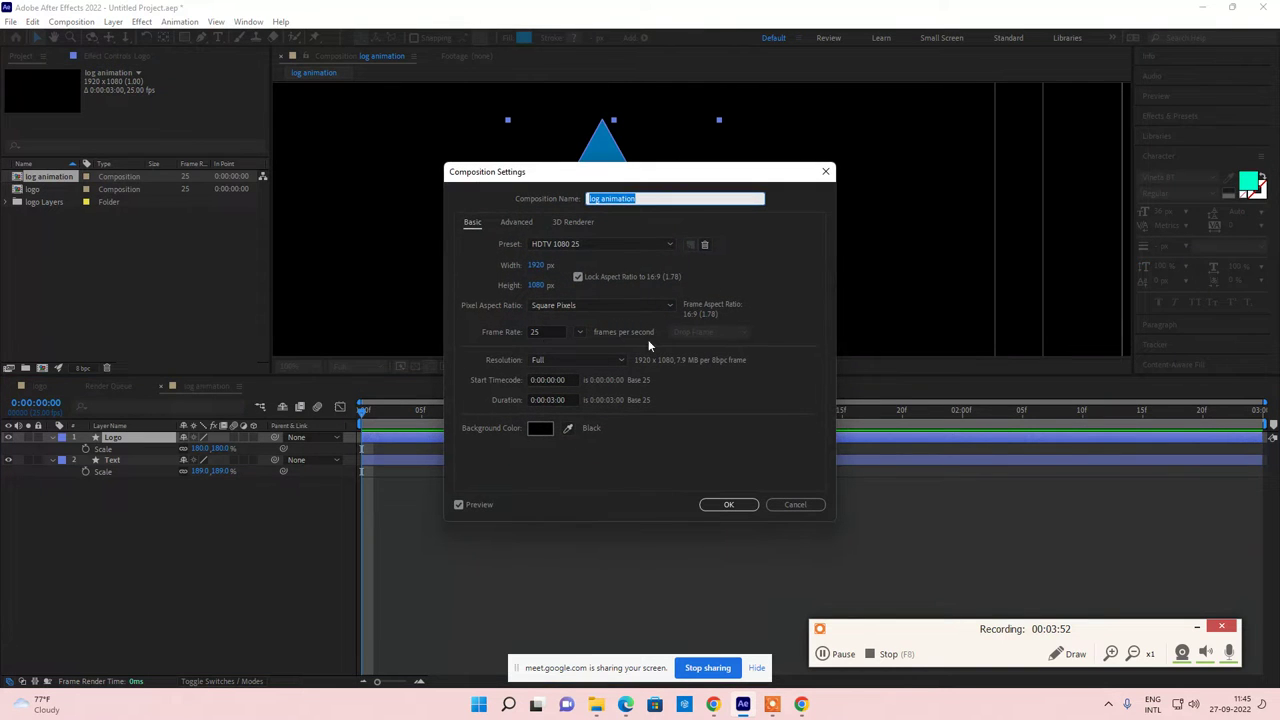
click(574, 222)
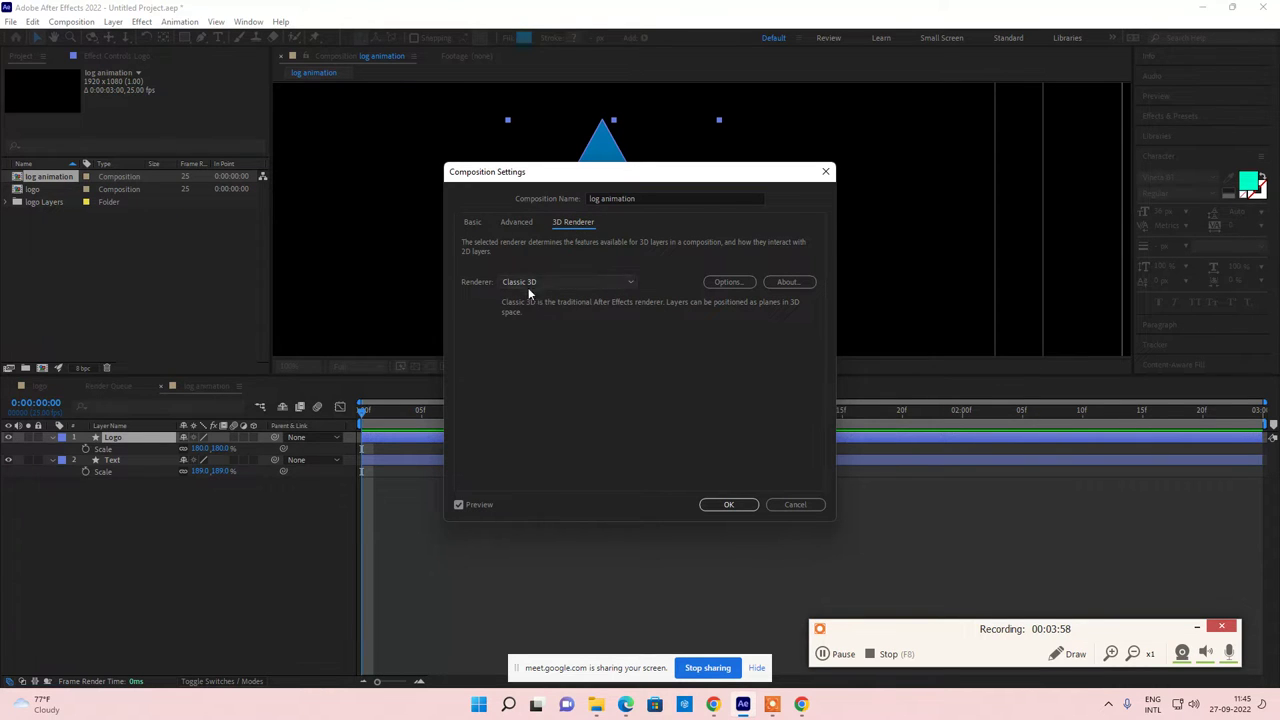
click(826, 174)
Step: Reopen Composition Settings, choose Cinema 4D as the 3D renderer, and confirm with OK
click(66, 22)
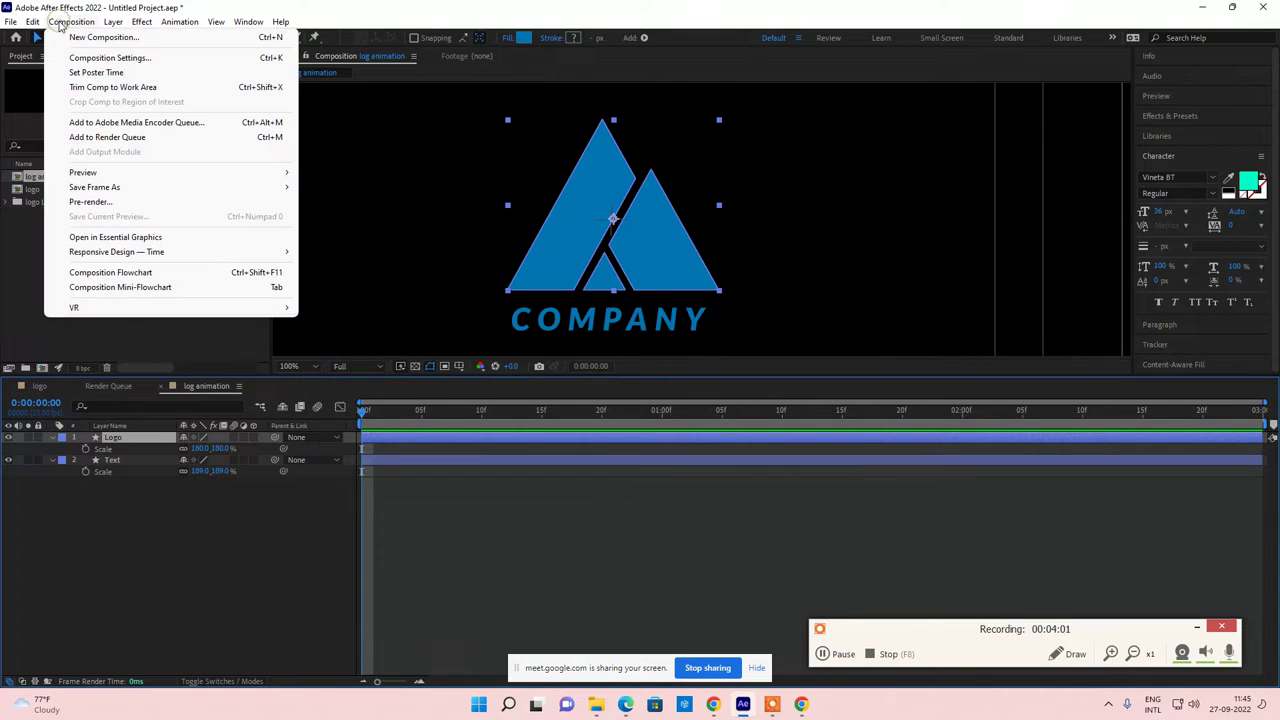
click(188, 58)
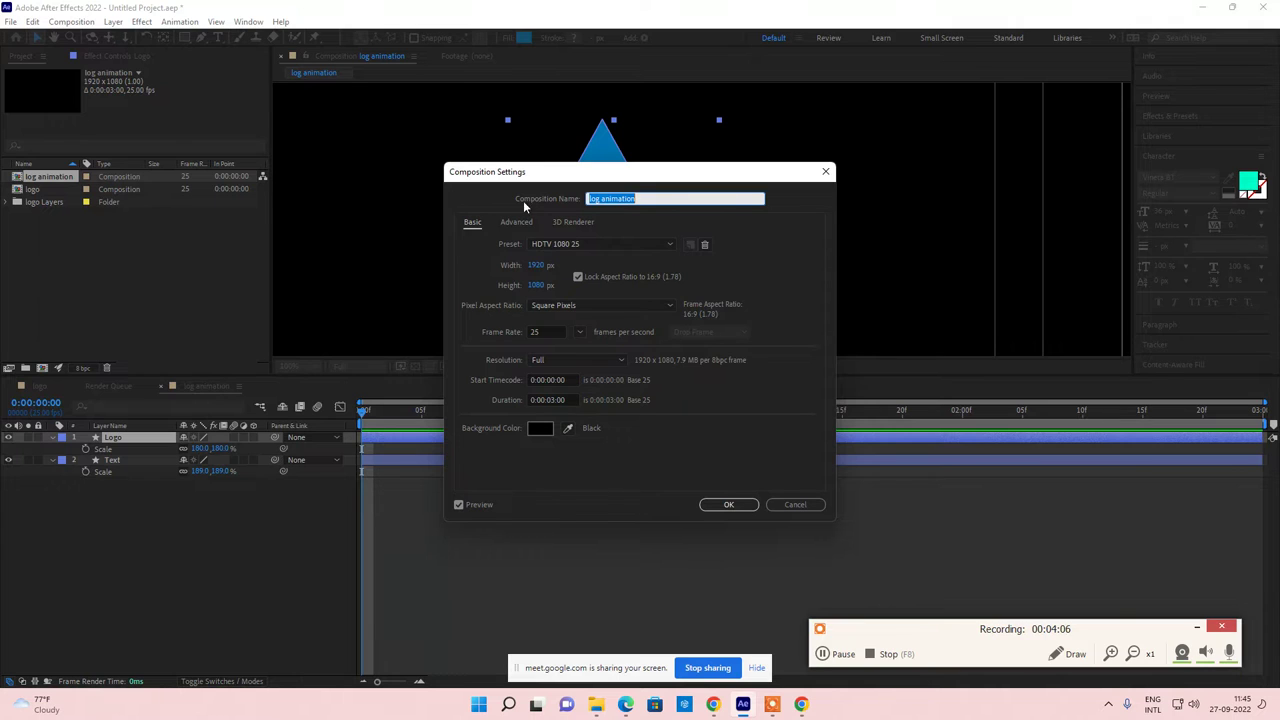
click(574, 223)
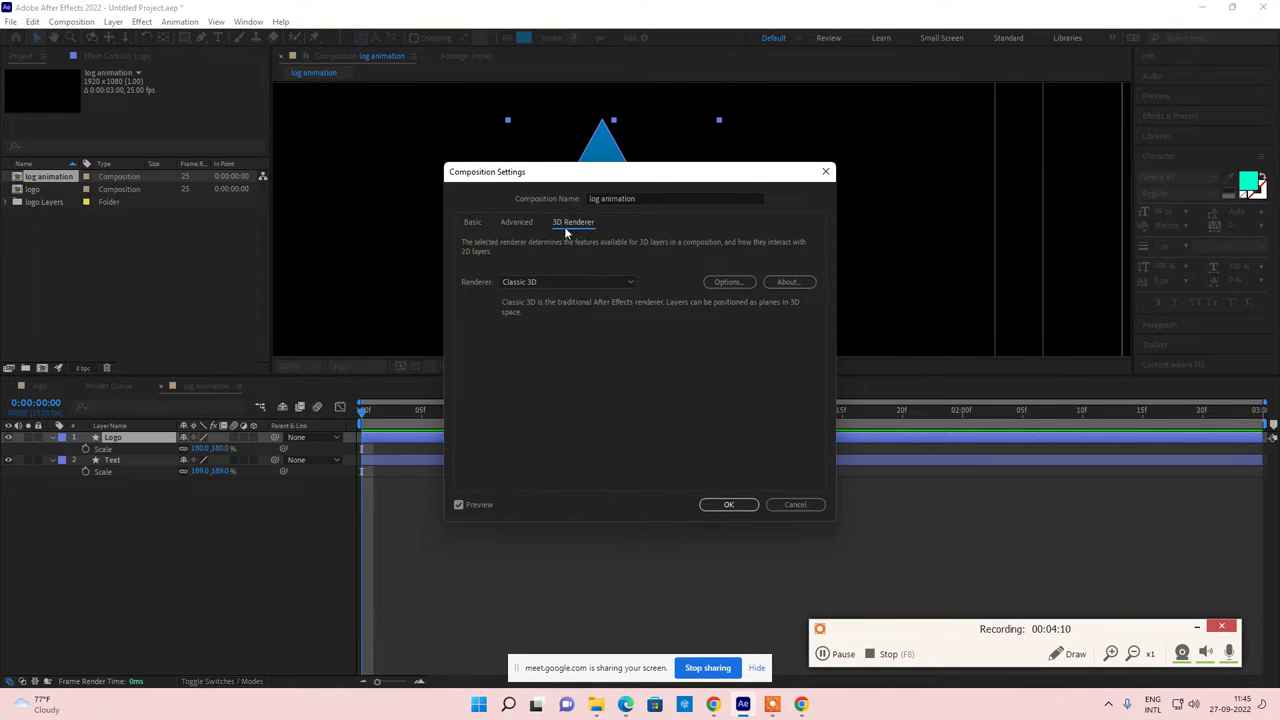
click(581, 284)
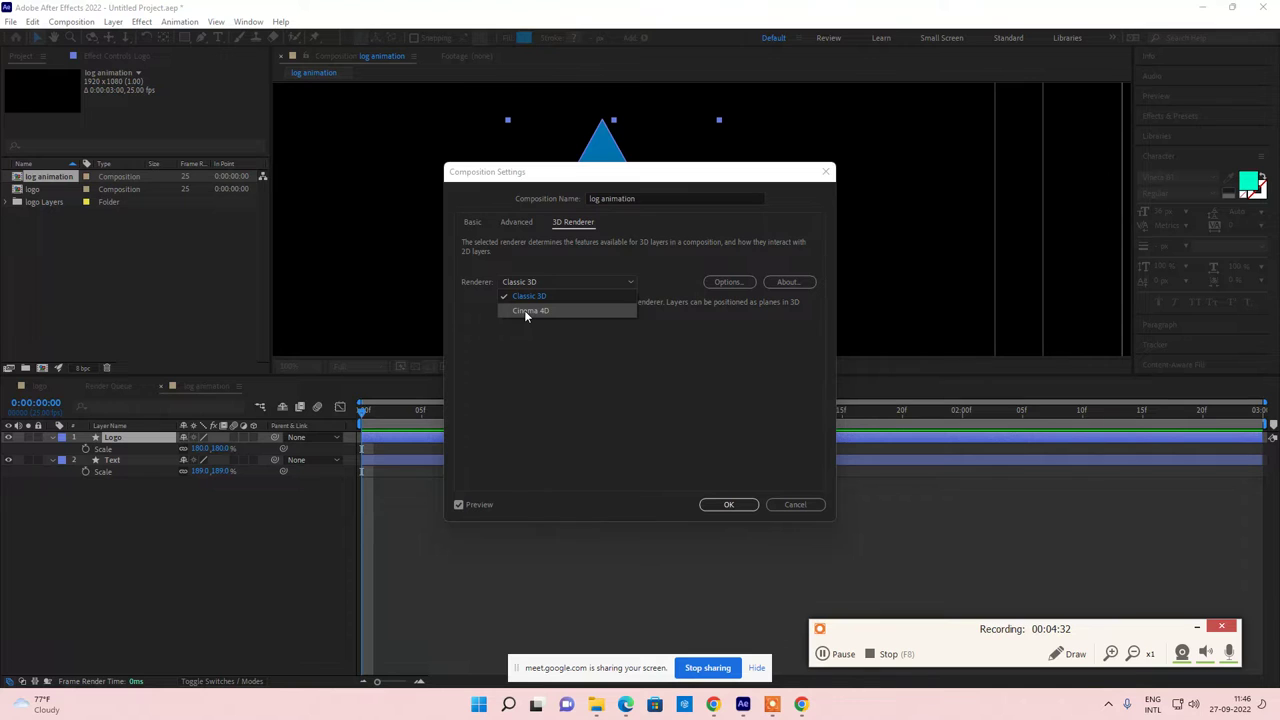
key(Escape)
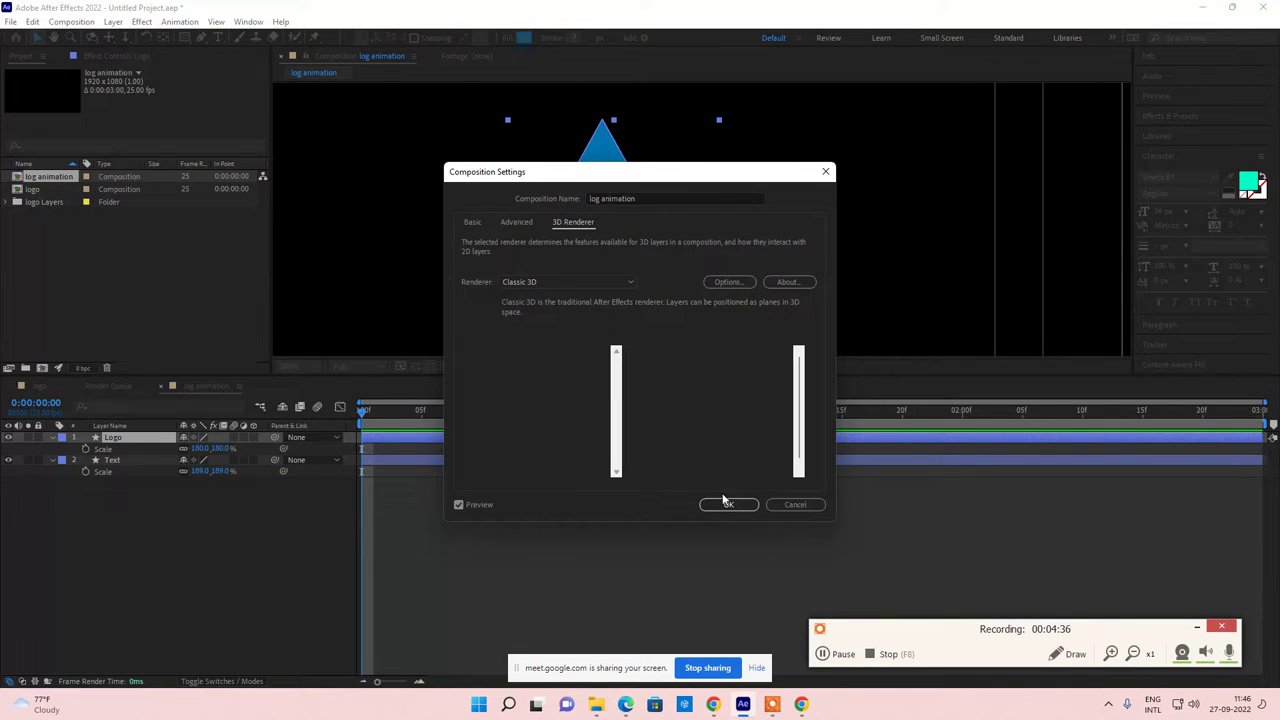
click(727, 503)
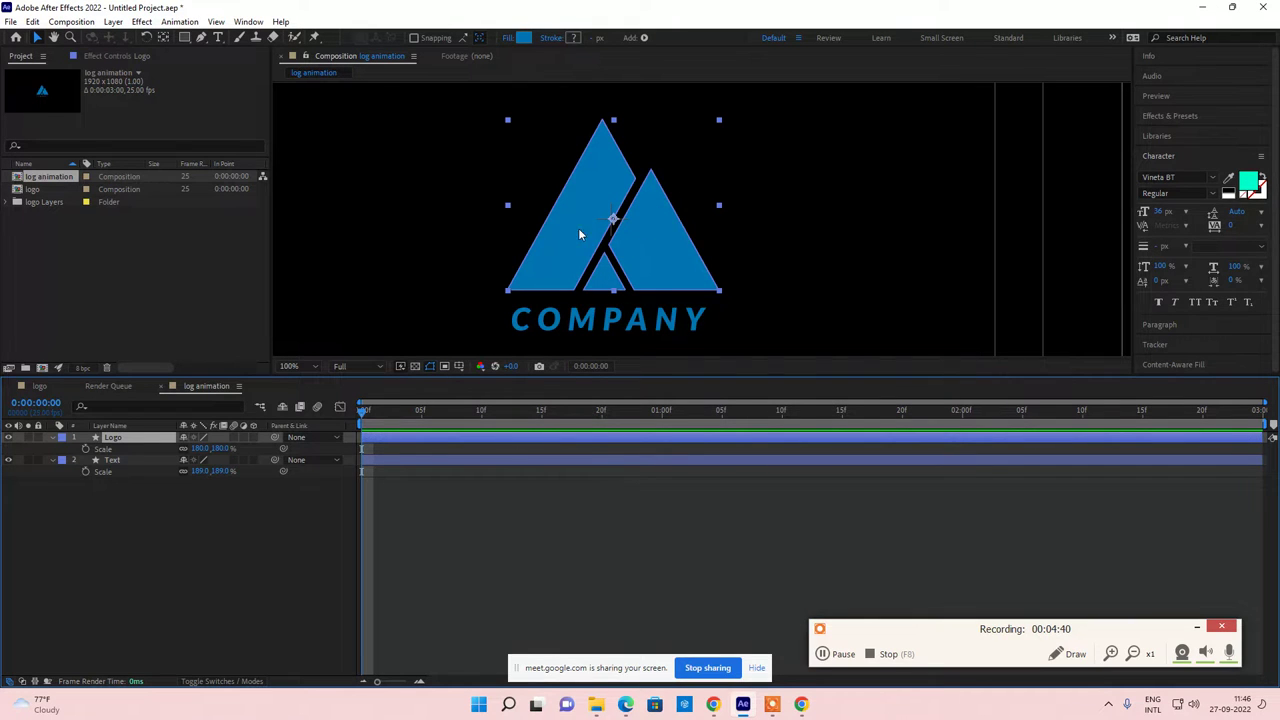
Step: Turn on the 3D Layer switch for the Logo layer in the timeline
click(254, 437)
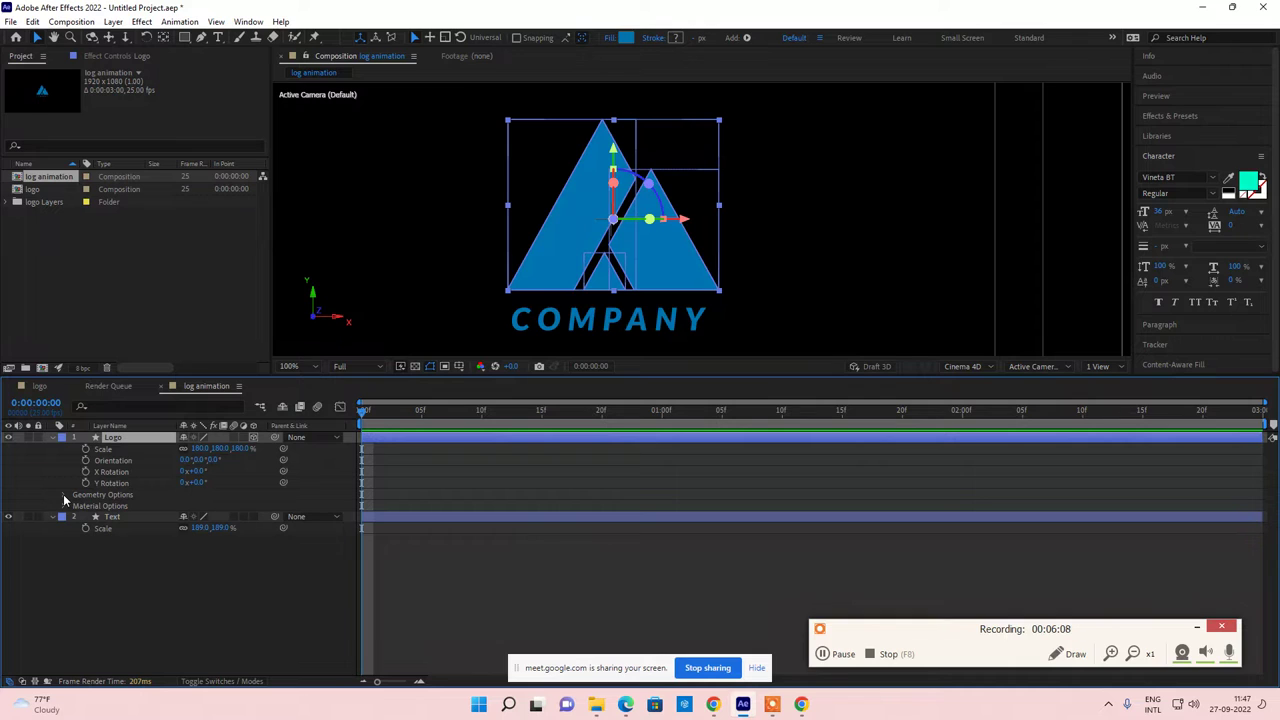
Step: Expand the Logo layer's Geometry Options to review them, then collapse the Logo layer
click(63, 495)
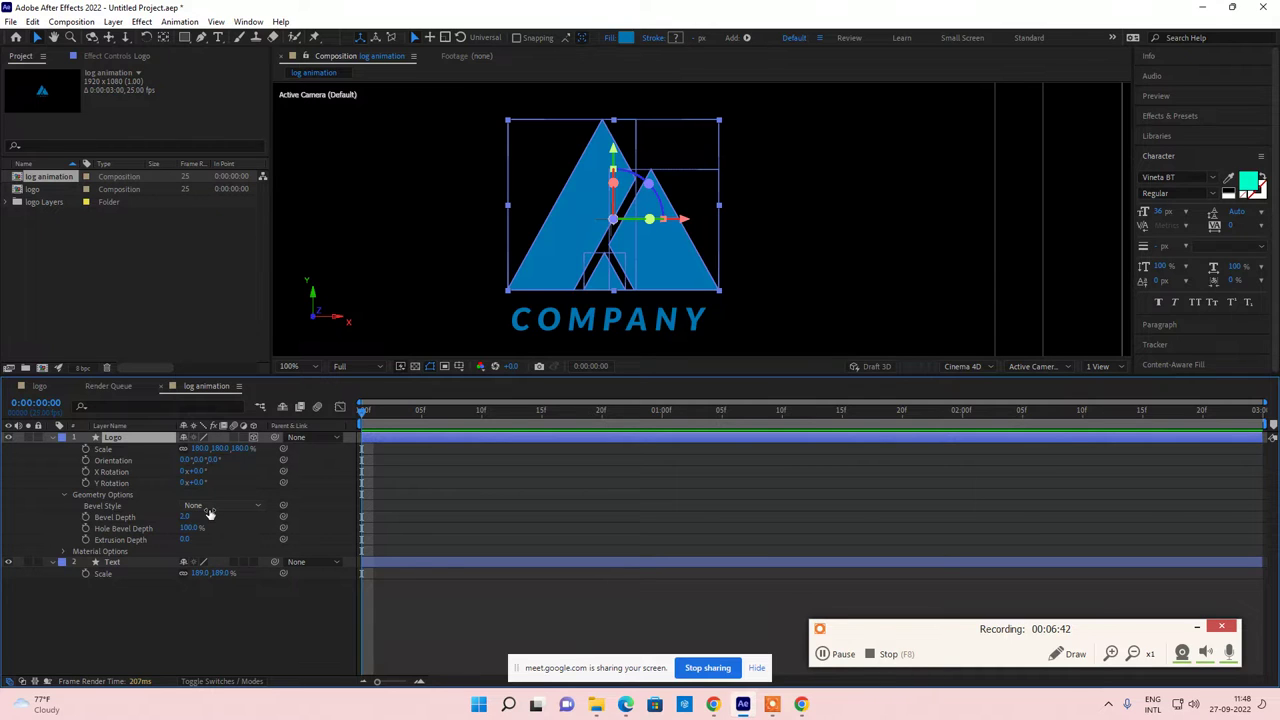
click(52, 440)
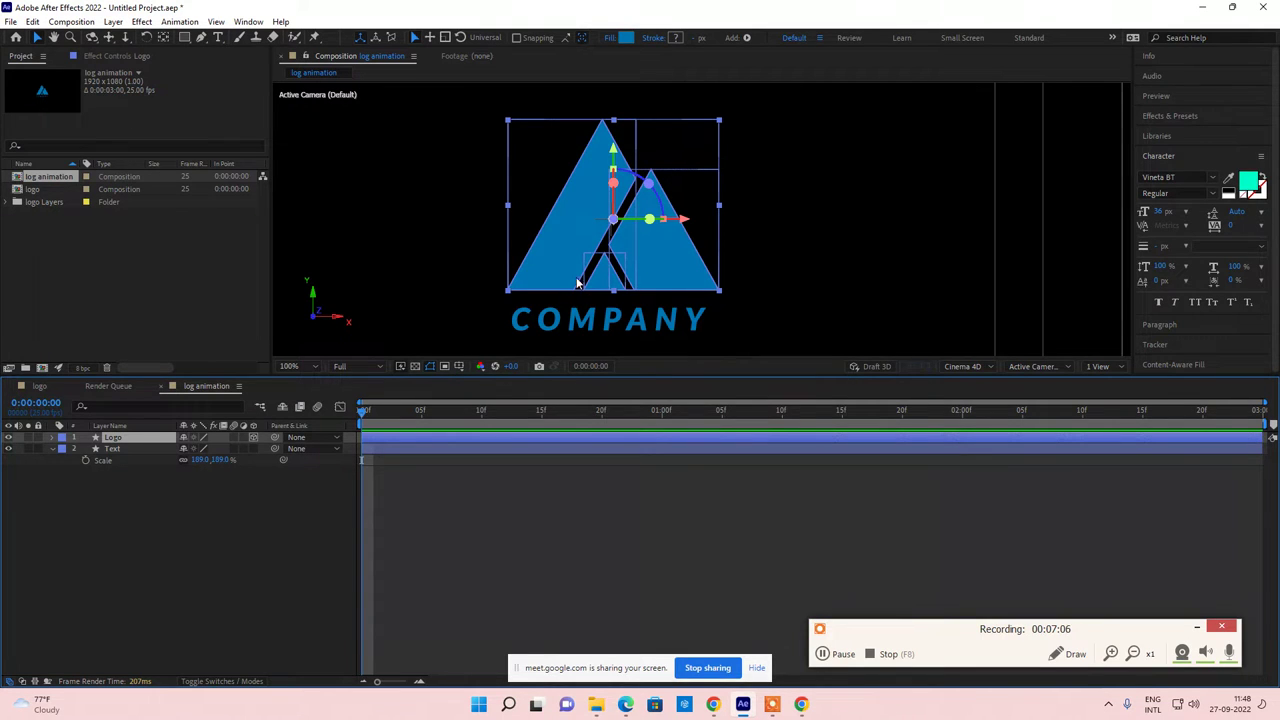
Step: Deselect Logo, expand it to review Transform and Geometry Options, then collapse it again
click(134, 478)
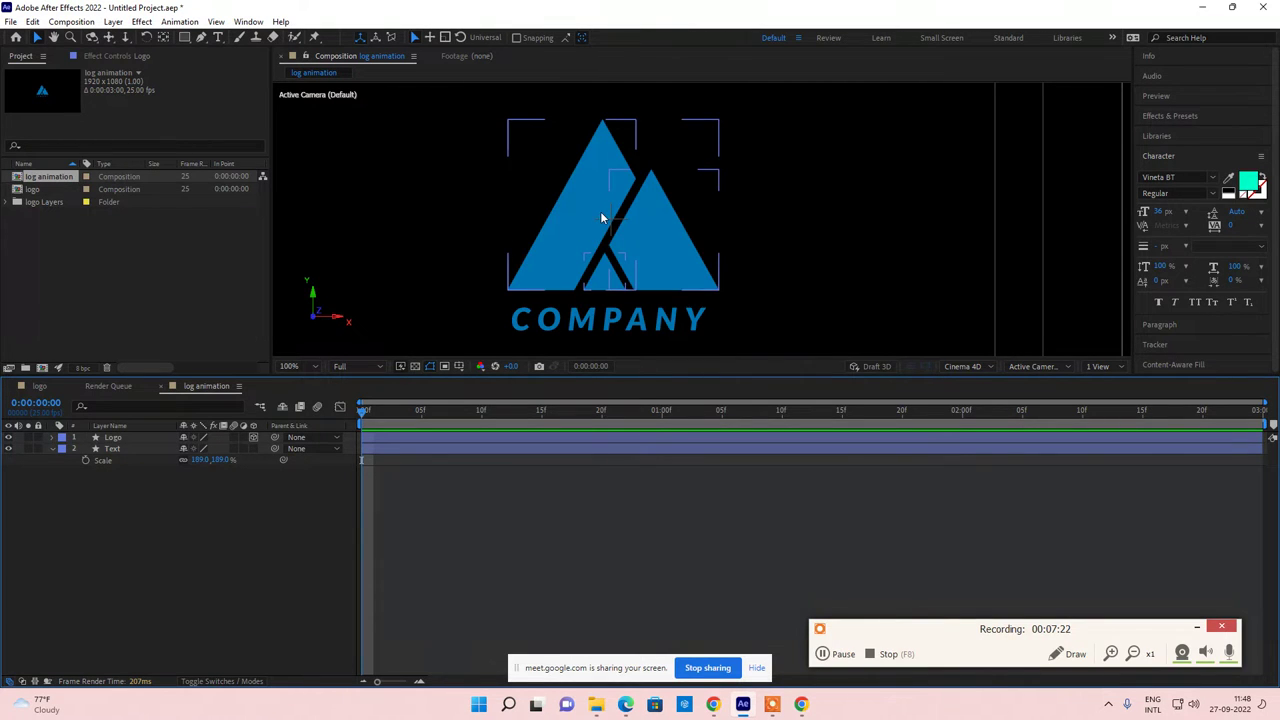
click(53, 441)
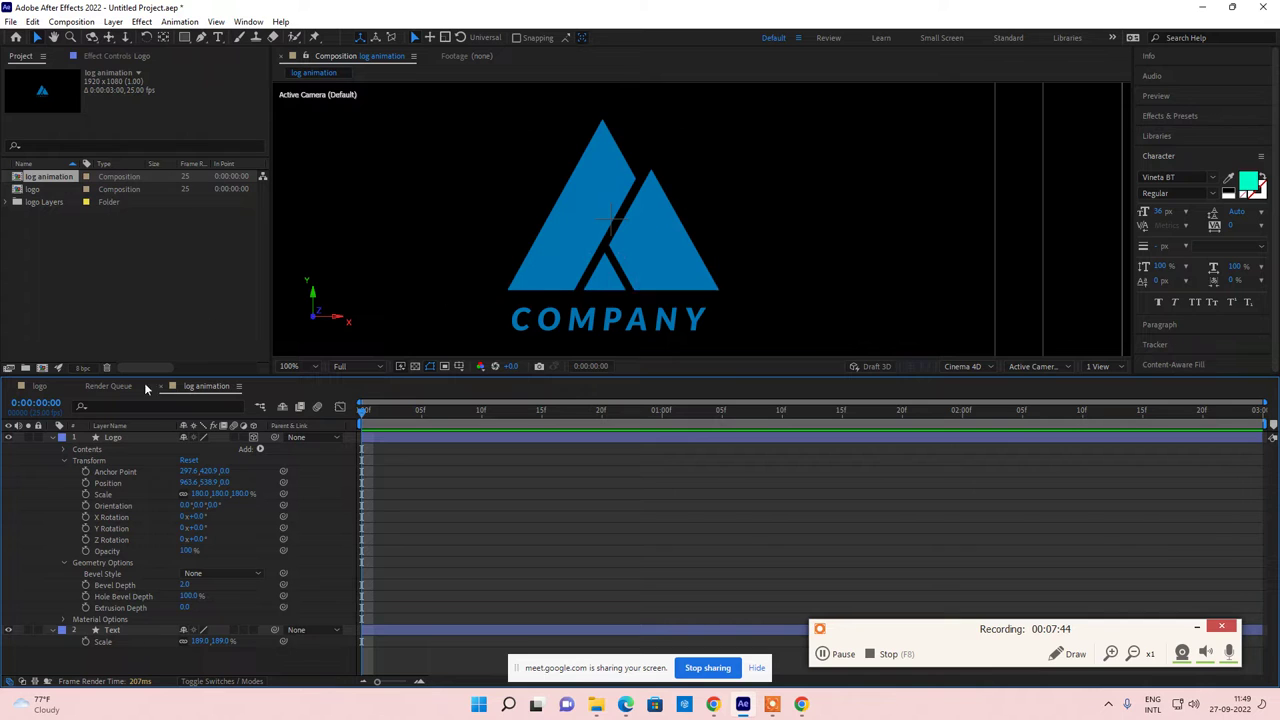
click(53, 438)
Step: Add Camera 1 with default 35mm two-node settings via New > Camera, then select the Logo layer
right_click(104, 500)
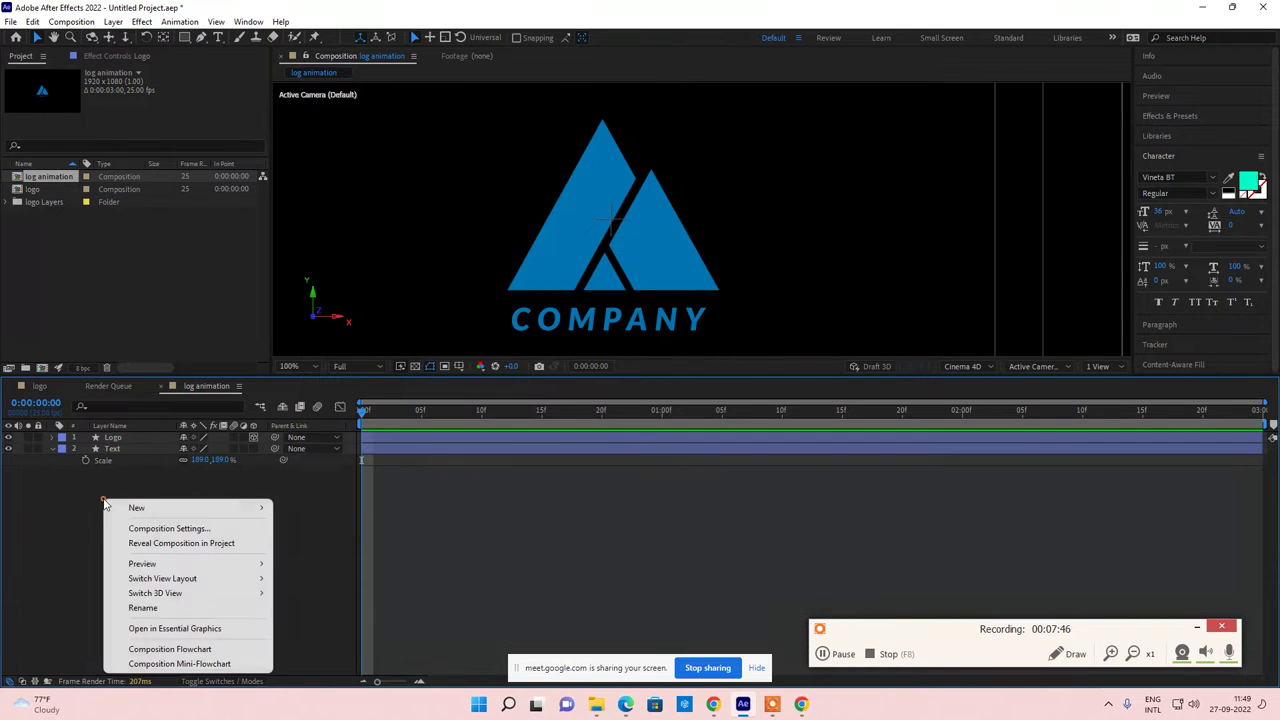
mouse_move(160, 517)
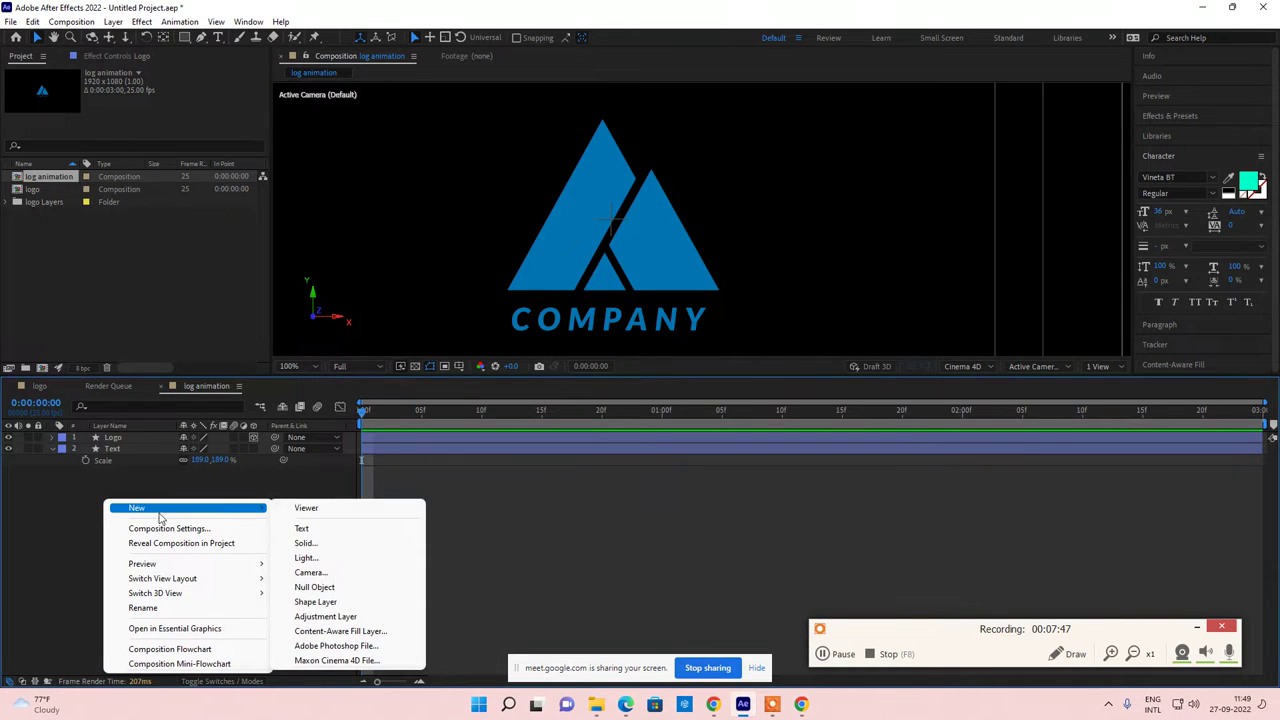
click(310, 572)
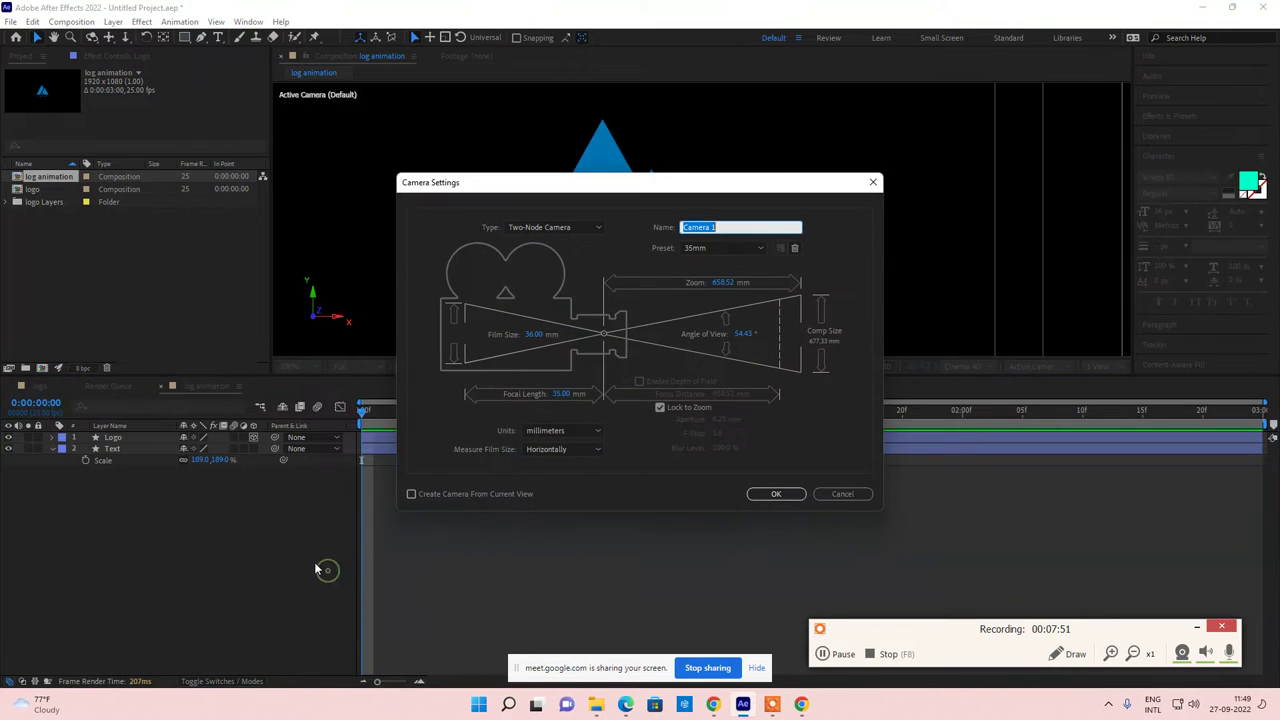
click(784, 499)
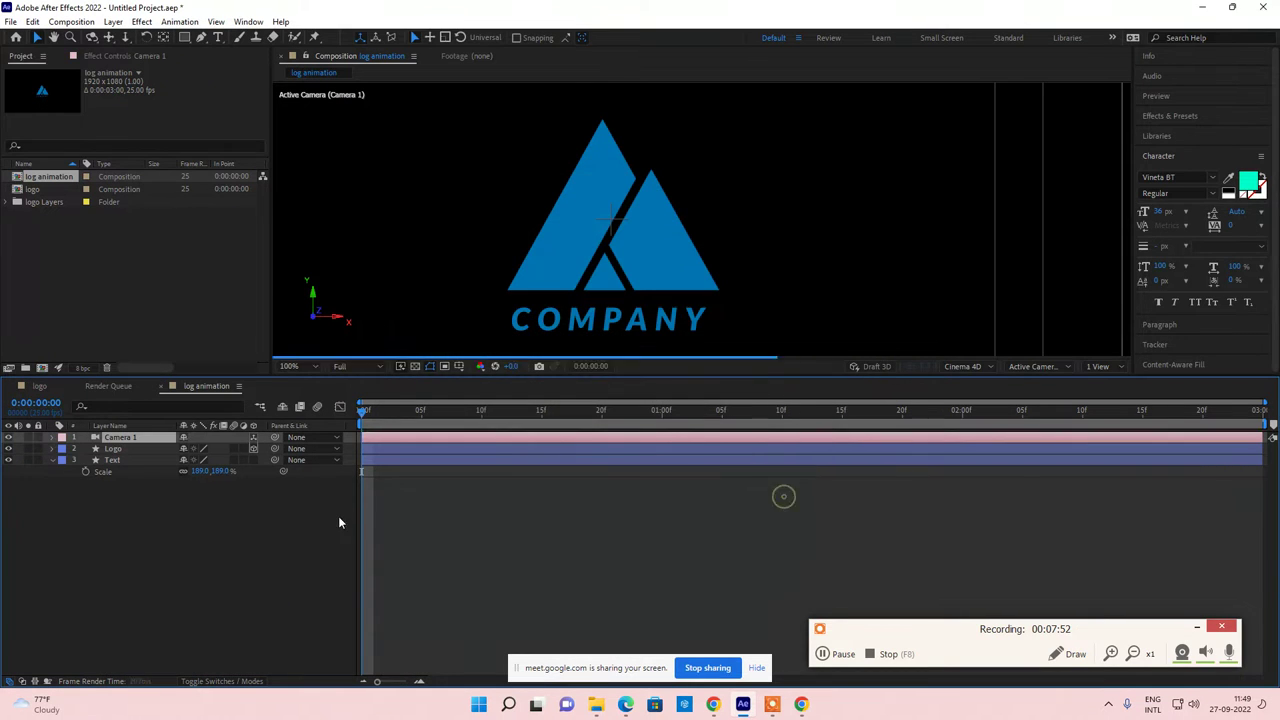
click(116, 452)
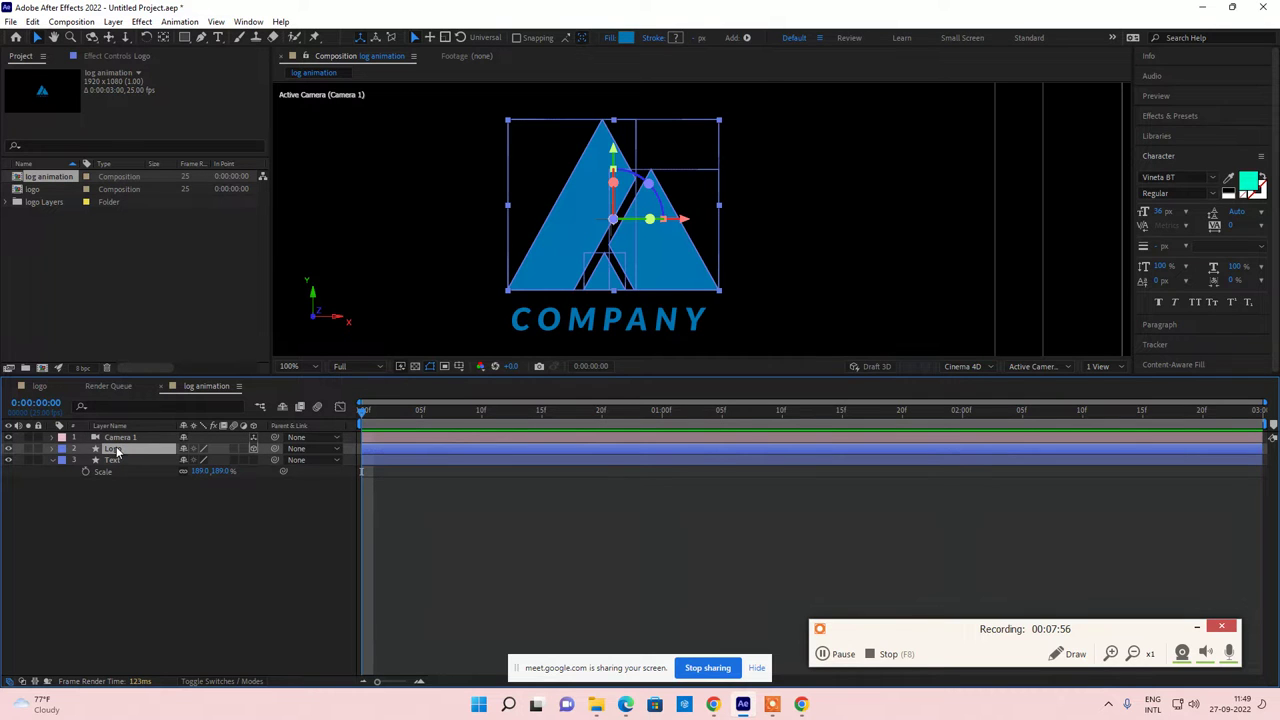
Step: Rotate the Logo layer to 60° Y Rotation, then reselect Logo and collapse its properties
key(r)
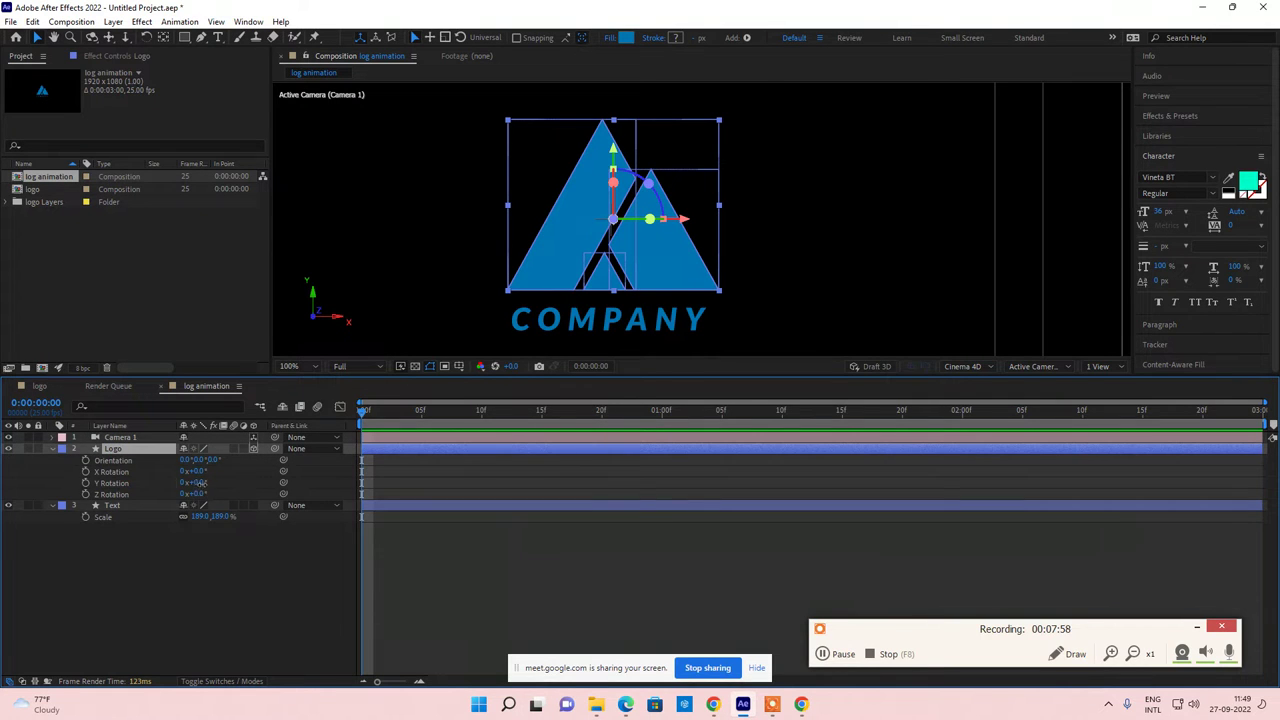
drag(198, 482, 228, 484)
click(231, 546)
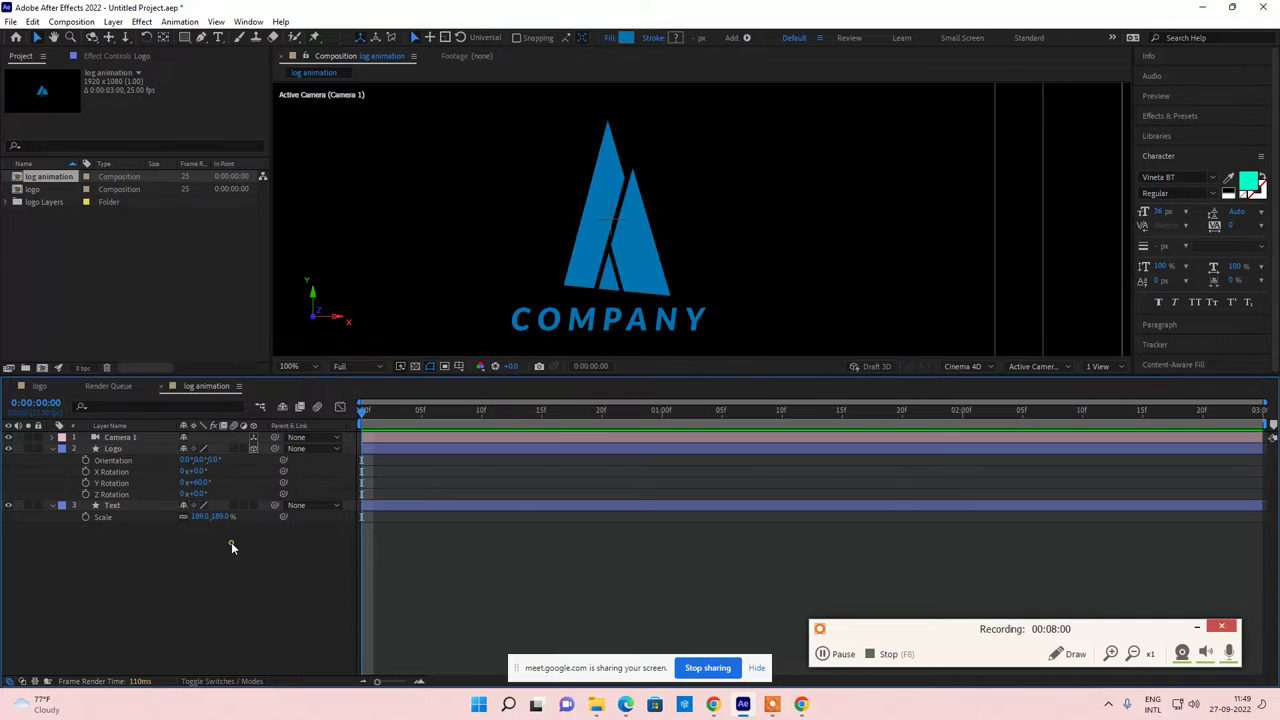
click(636, 255)
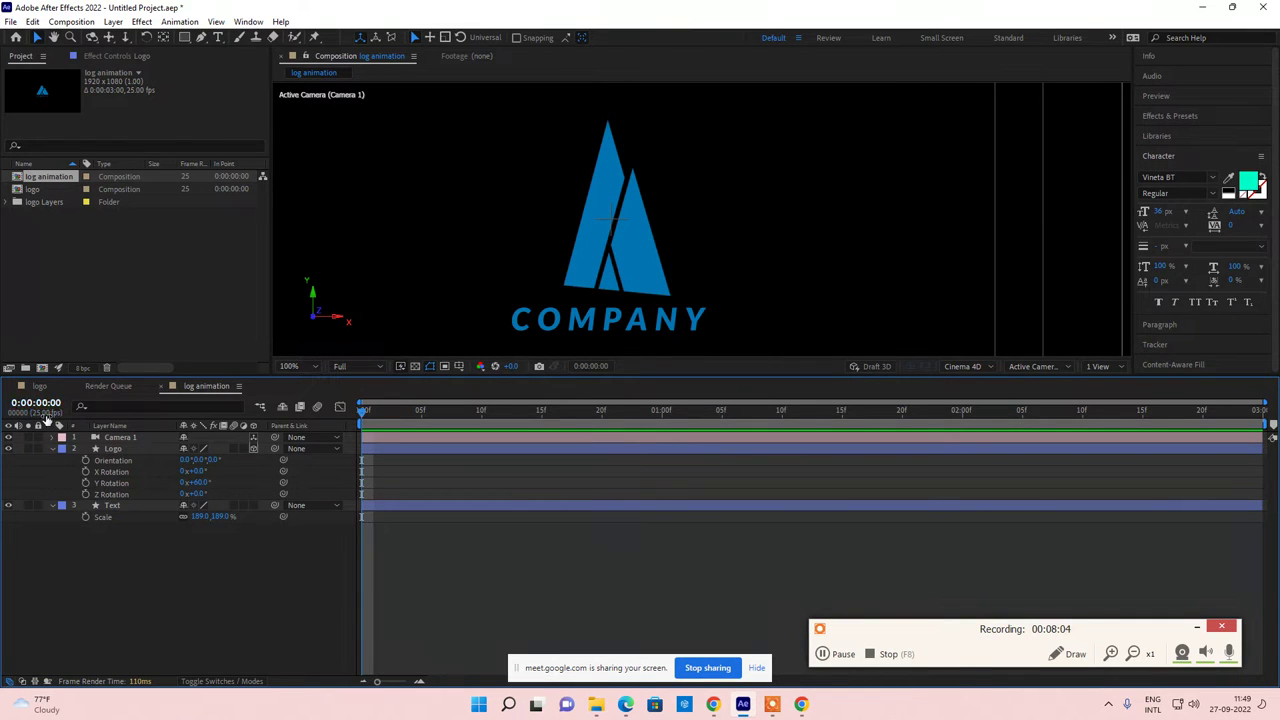
click(58, 452)
click(54, 449)
Step: Set the Logo's Extrusion Depth to 23 and its Bevel Style to Convex
click(54, 449)
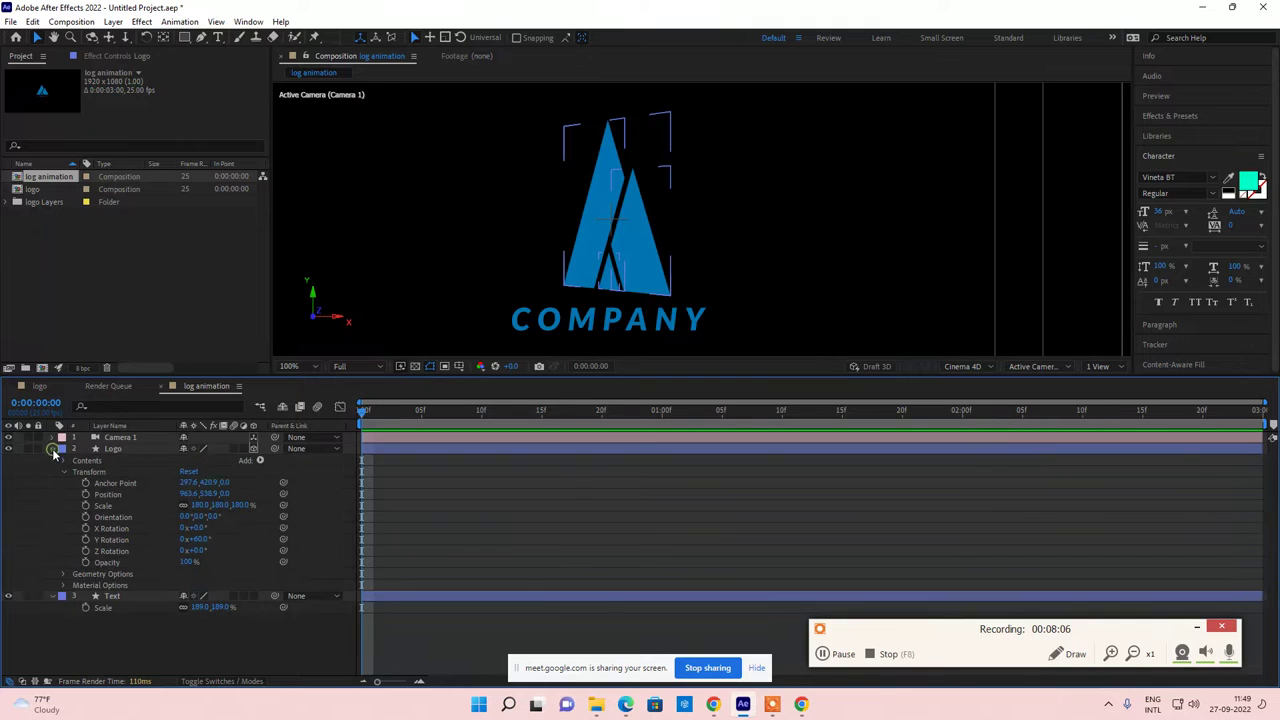
click(65, 576)
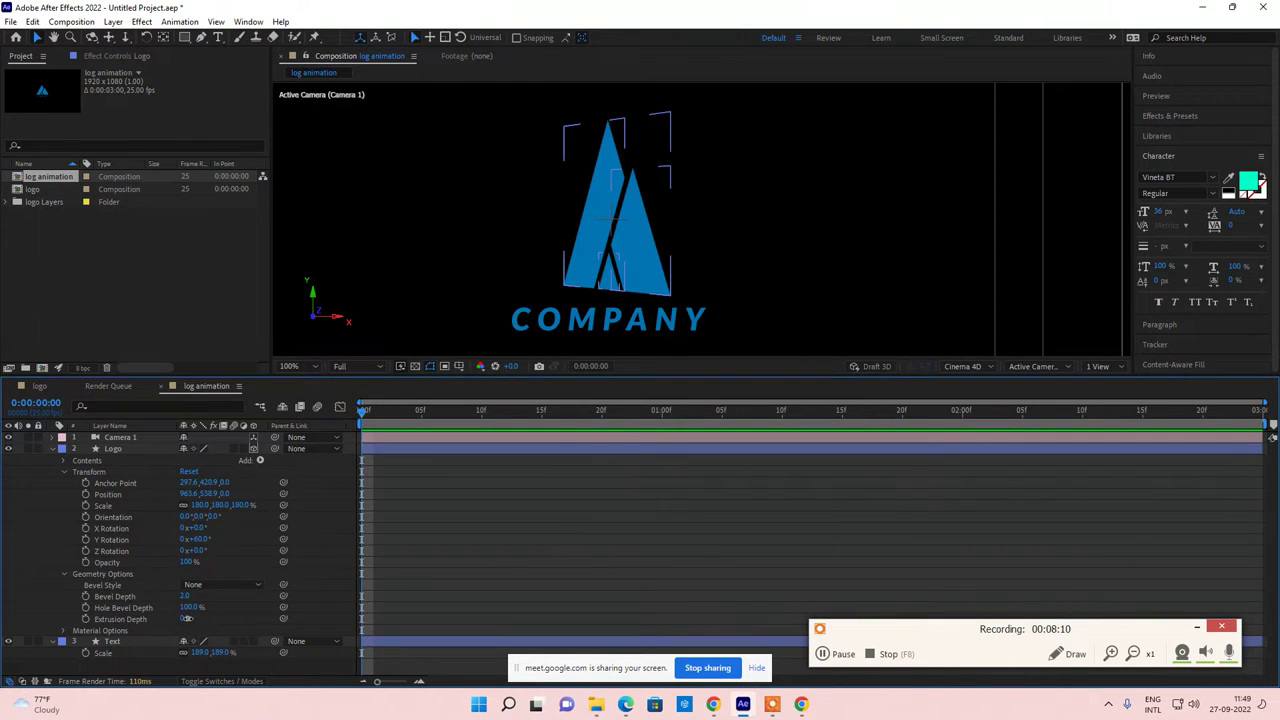
drag(186, 620, 585, 618)
click(585, 618)
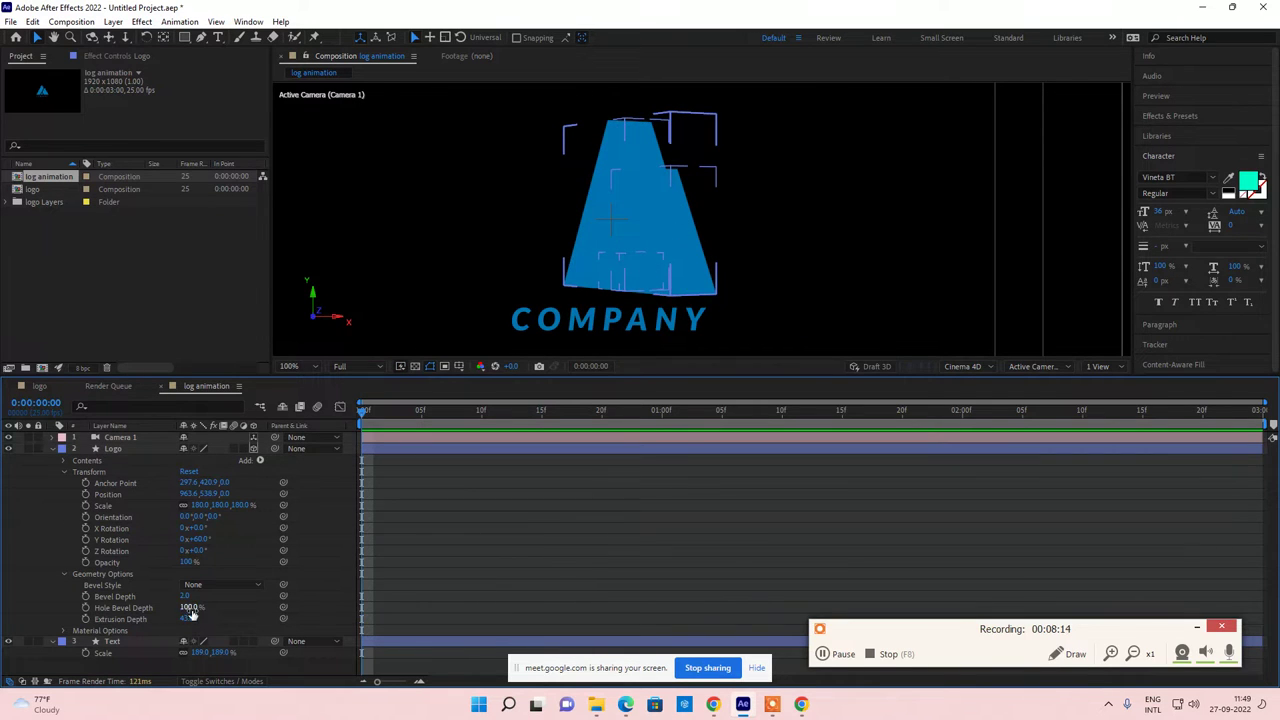
drag(190, 617, 177, 619)
click(241, 587)
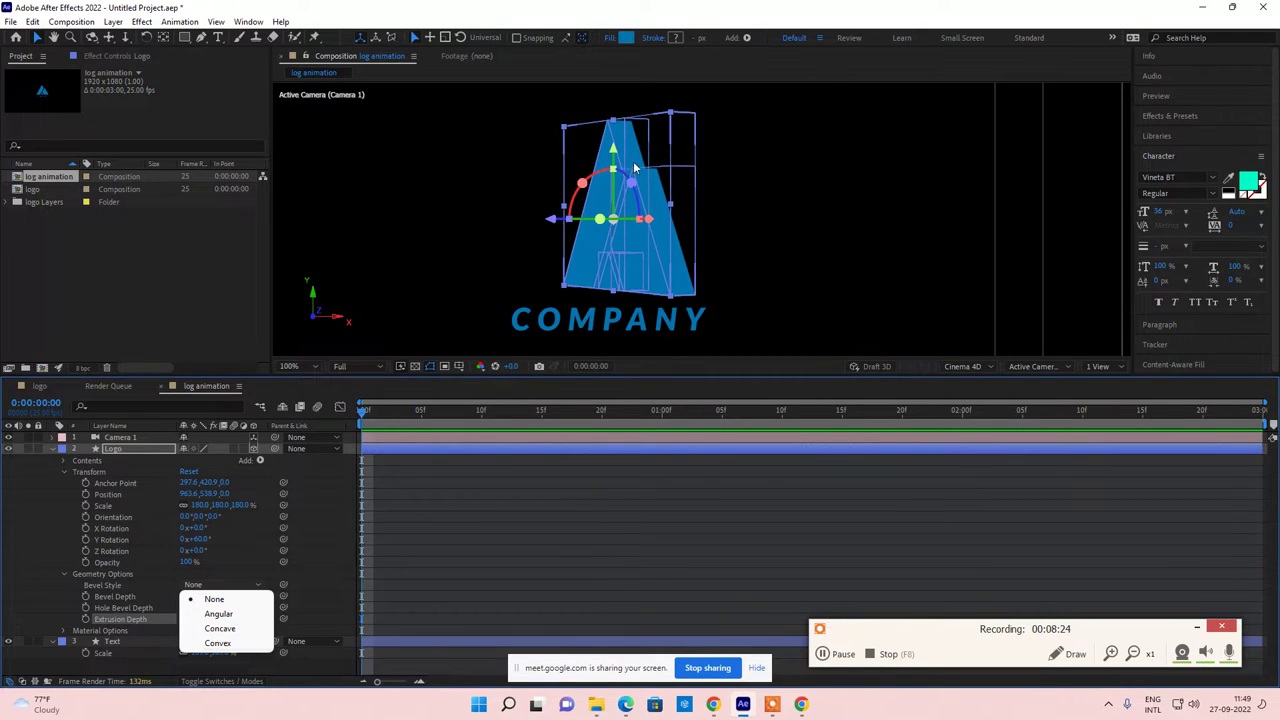
click(229, 644)
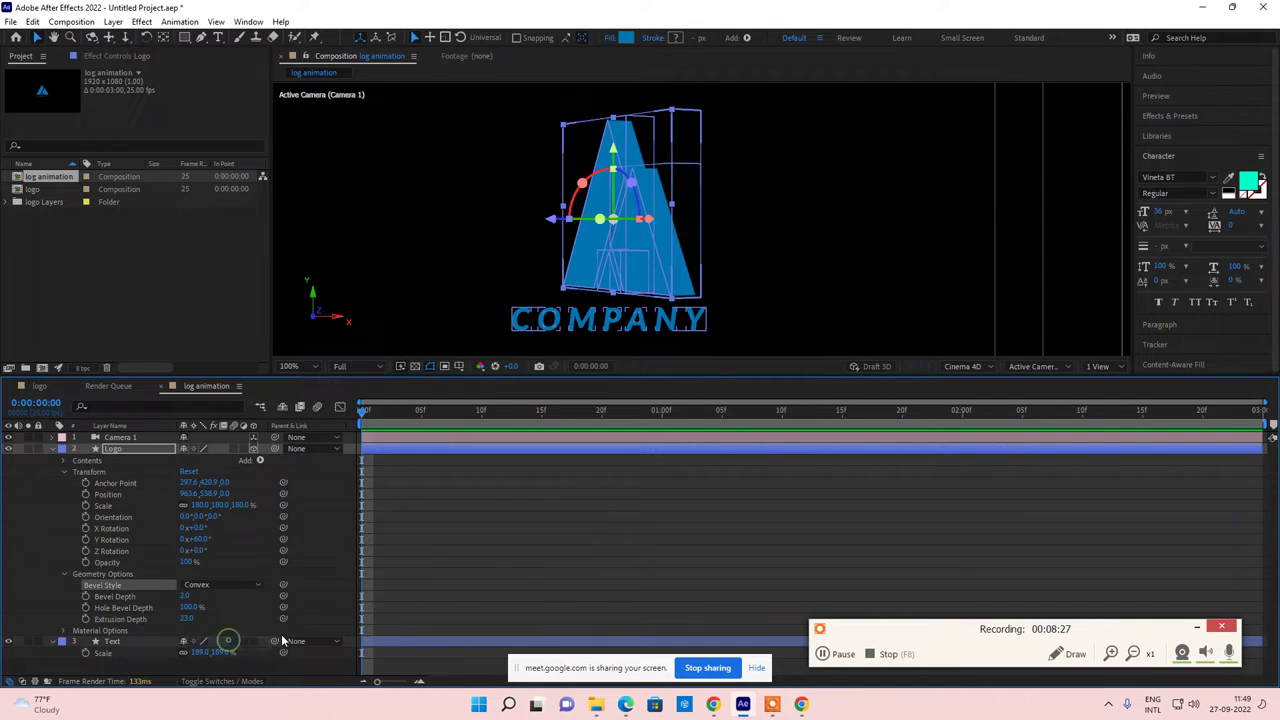
Step: Reset the Logo's Y Rotation to 0°, spin it to inspect the extrusion, then undo back to front-facing
click(652, 549)
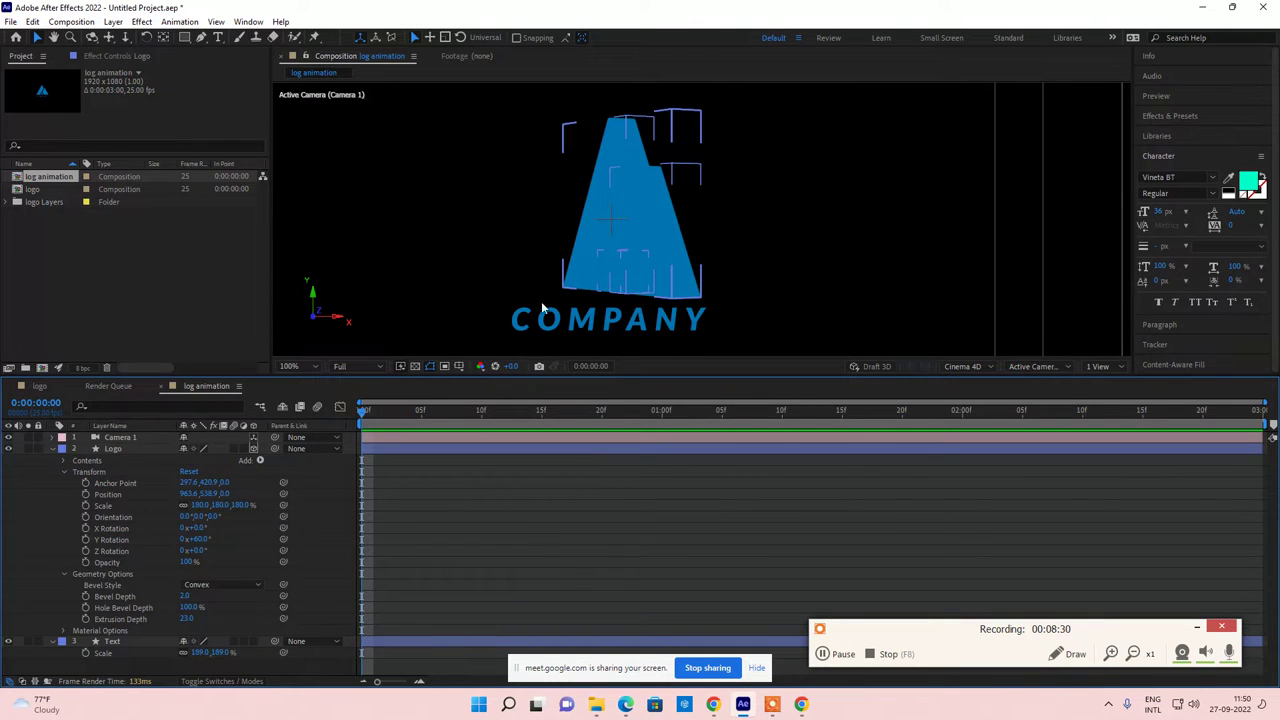
click(199, 539)
text(0)
key(Return)
click(520, 521)
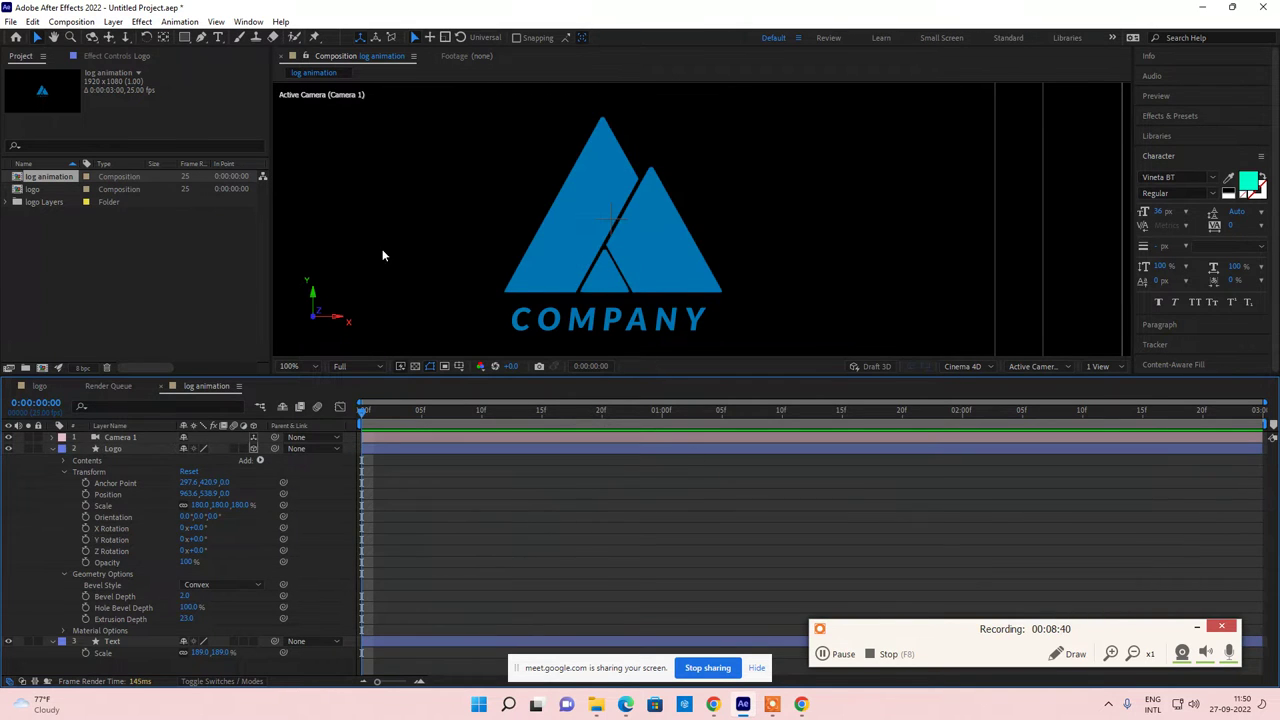
drag(198, 540, 297, 531)
key(ctrl+z)
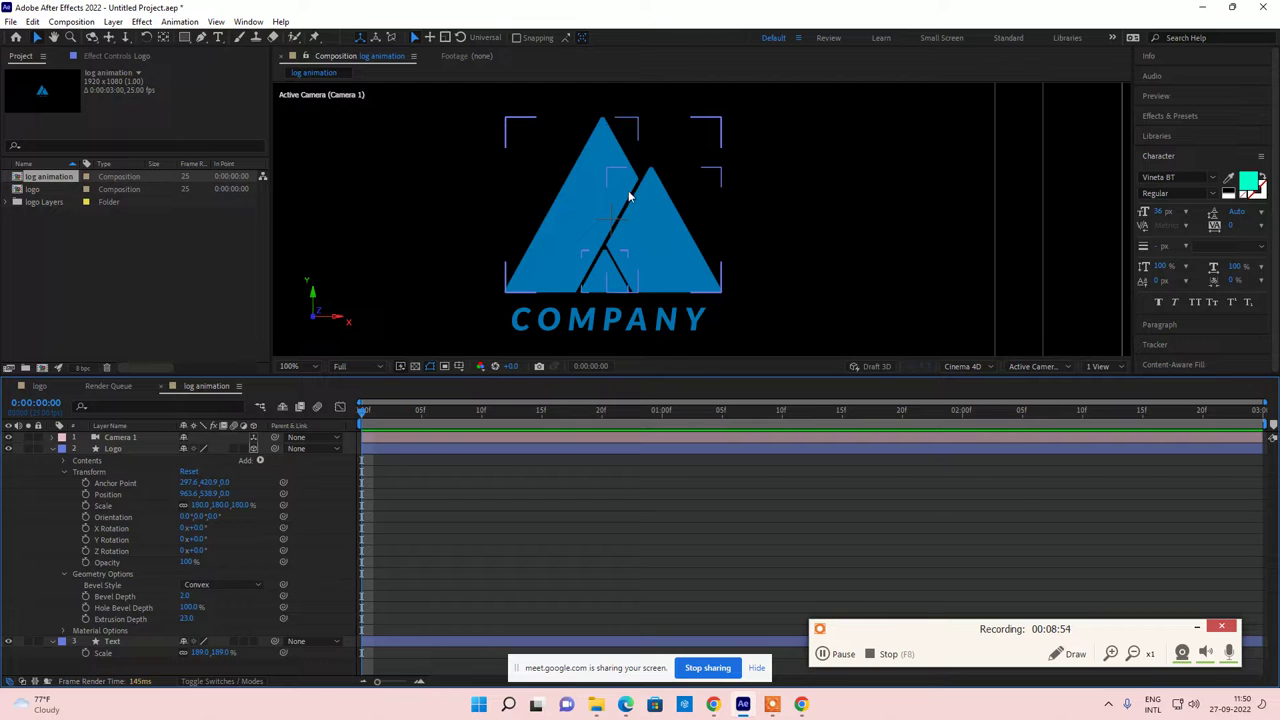
Step: Reveal the Logo's Material Options and make a first pass at Specular Shininess and Metal
click(64, 631)
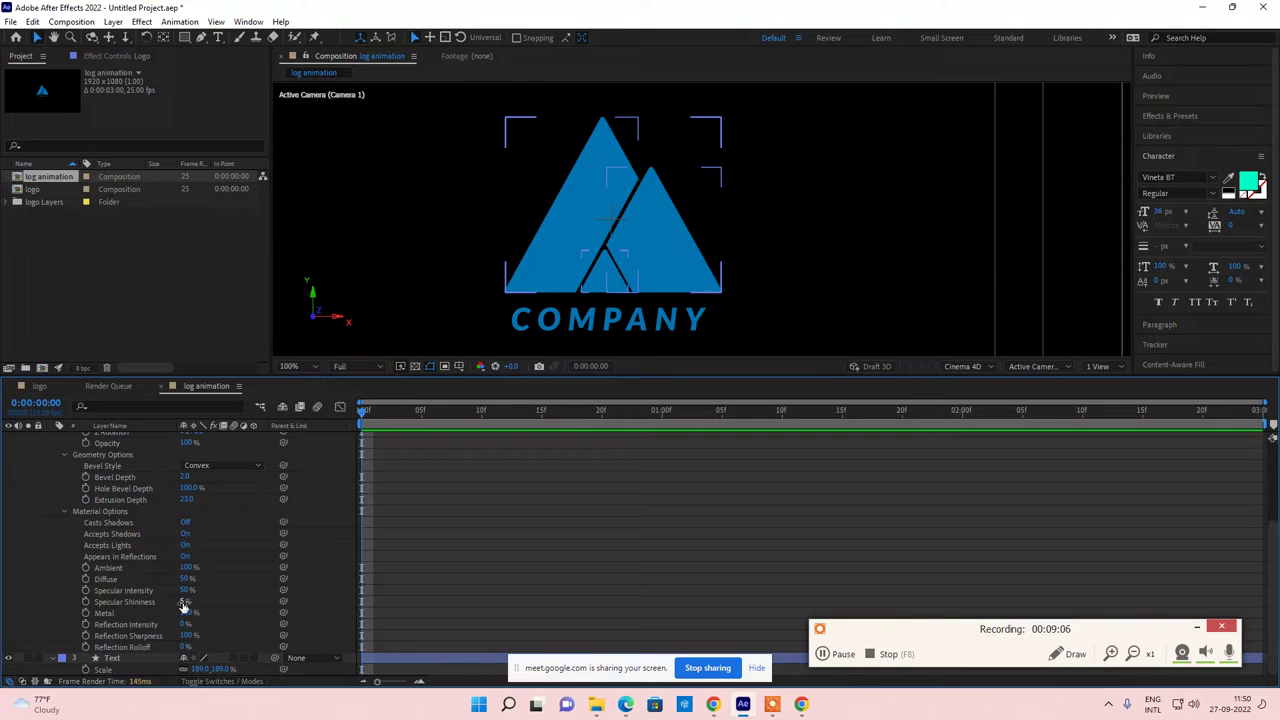
drag(183, 604, 258, 602)
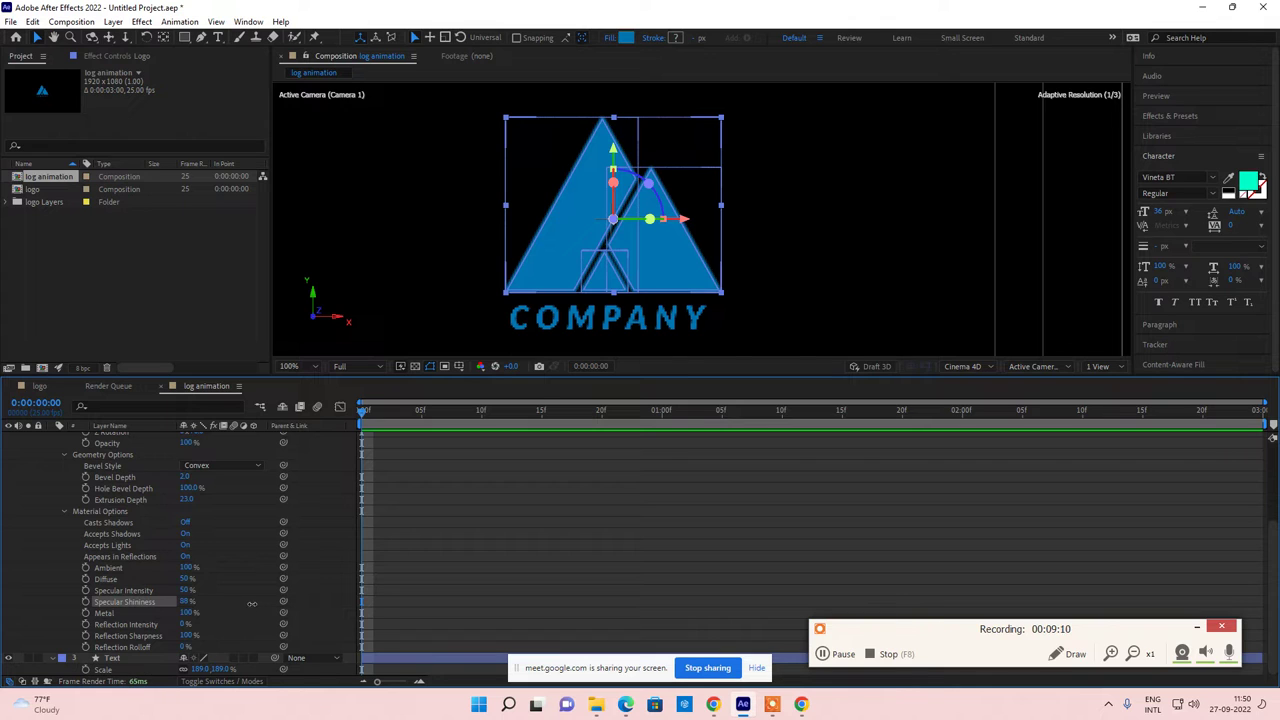
click(184, 613)
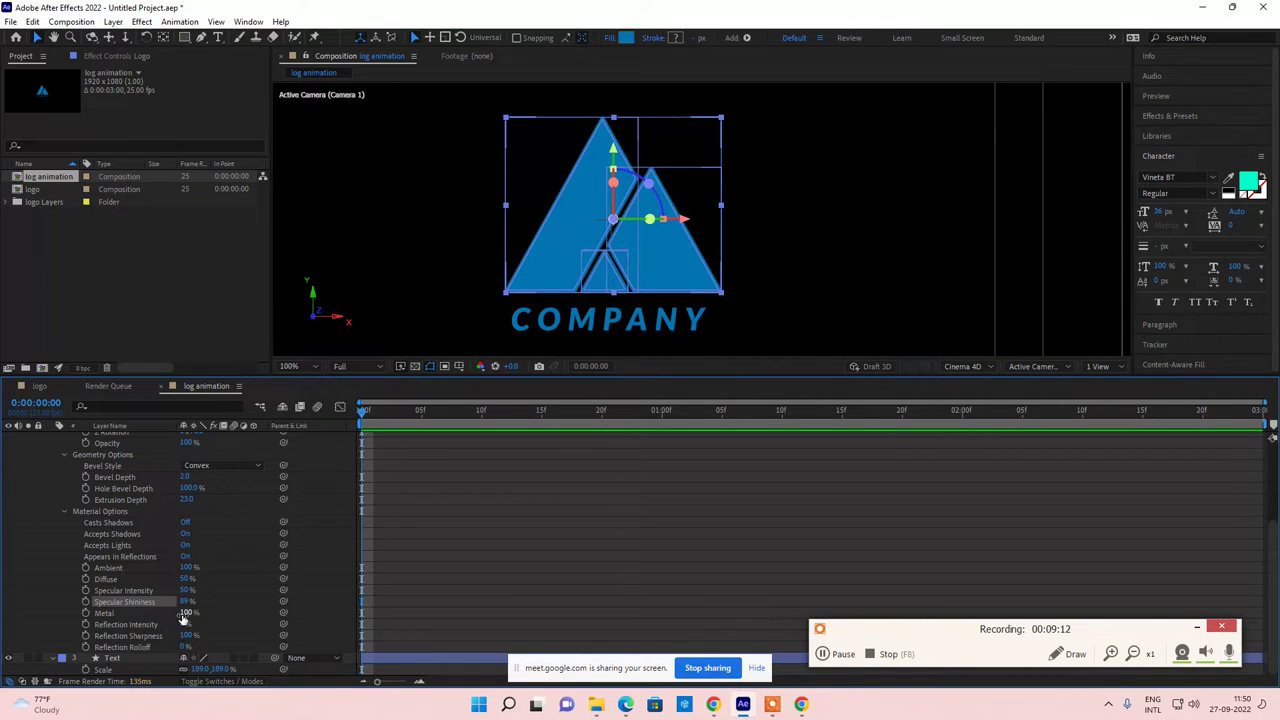
key(Return)
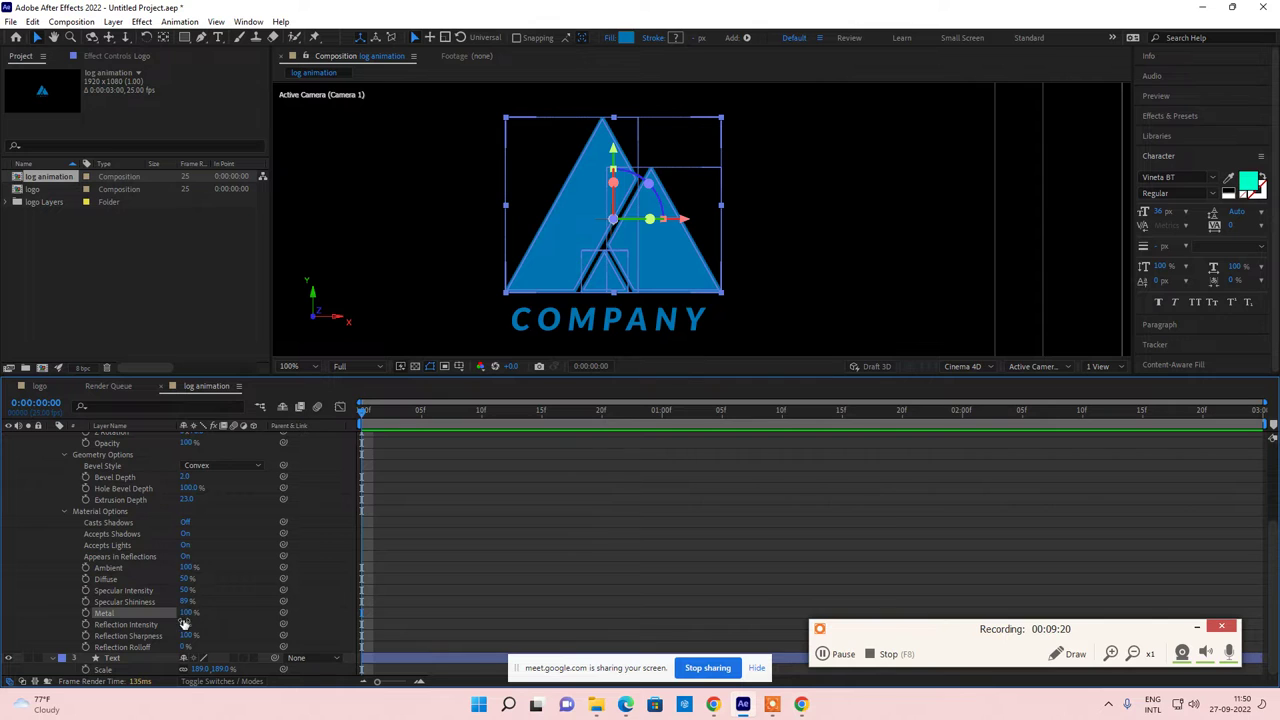
Step: Raise Specular Shininess from 5% to 100%, set Metal to 0, then collapse the Logo layer
click(190, 603)
drag(190, 603, 537, 396)
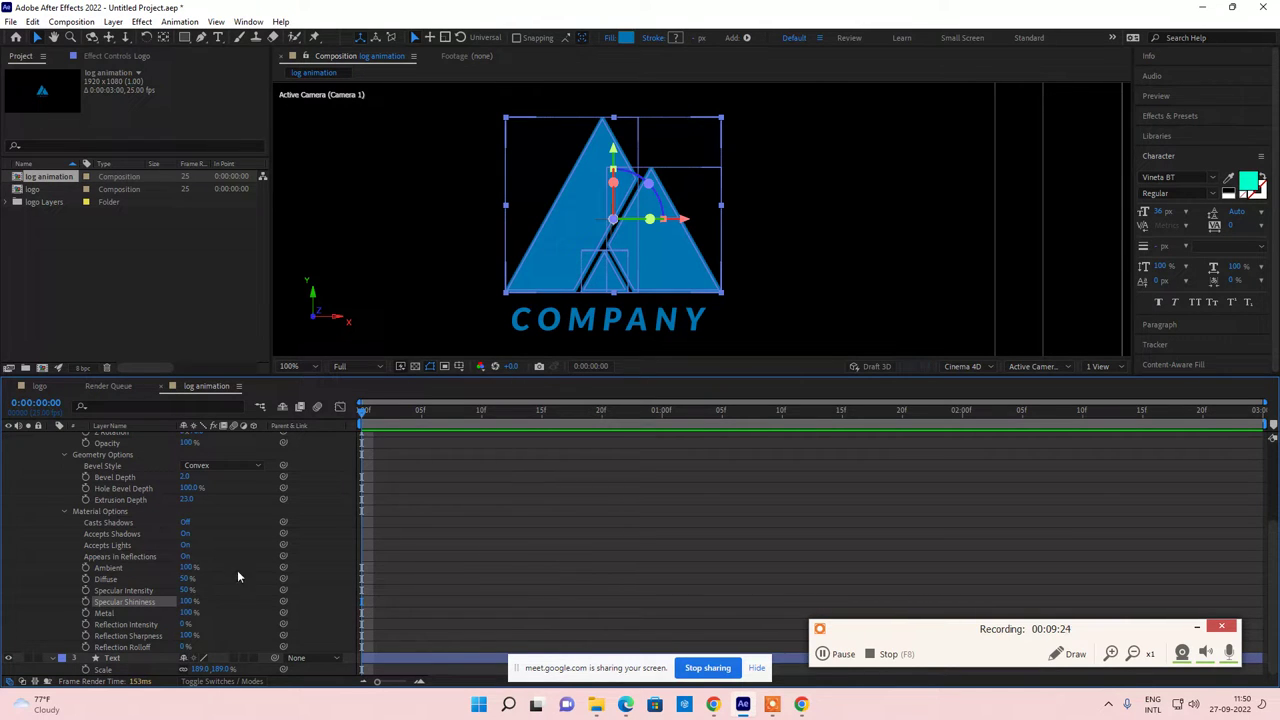
click(186, 613)
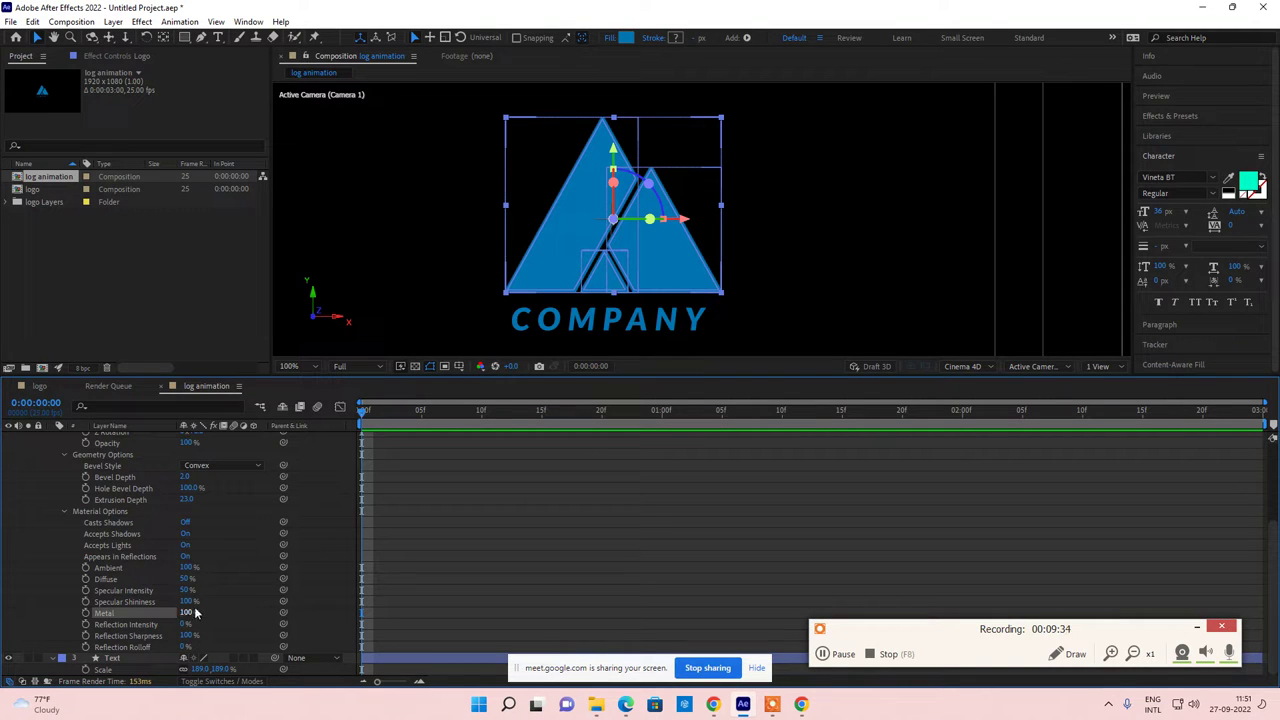
click(186, 614)
text(0)
key(Return)
scroll(150, 565, up, 3)
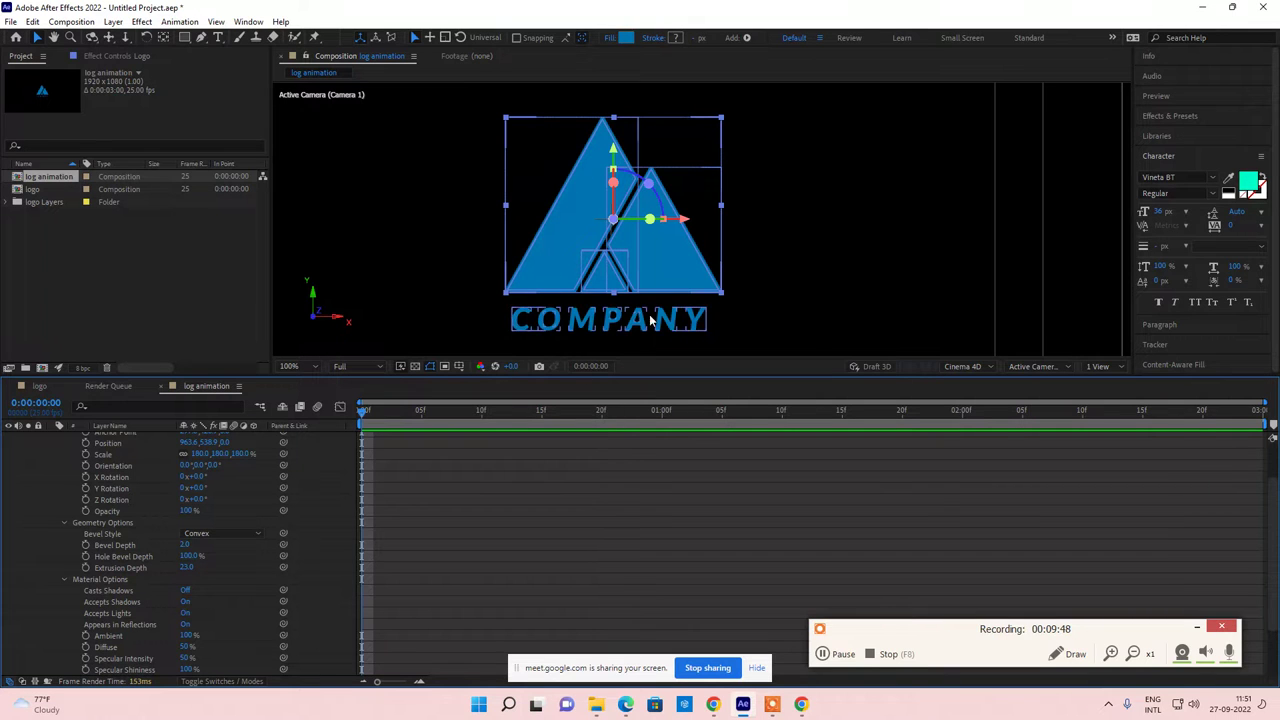
scroll(88, 512, up, 2)
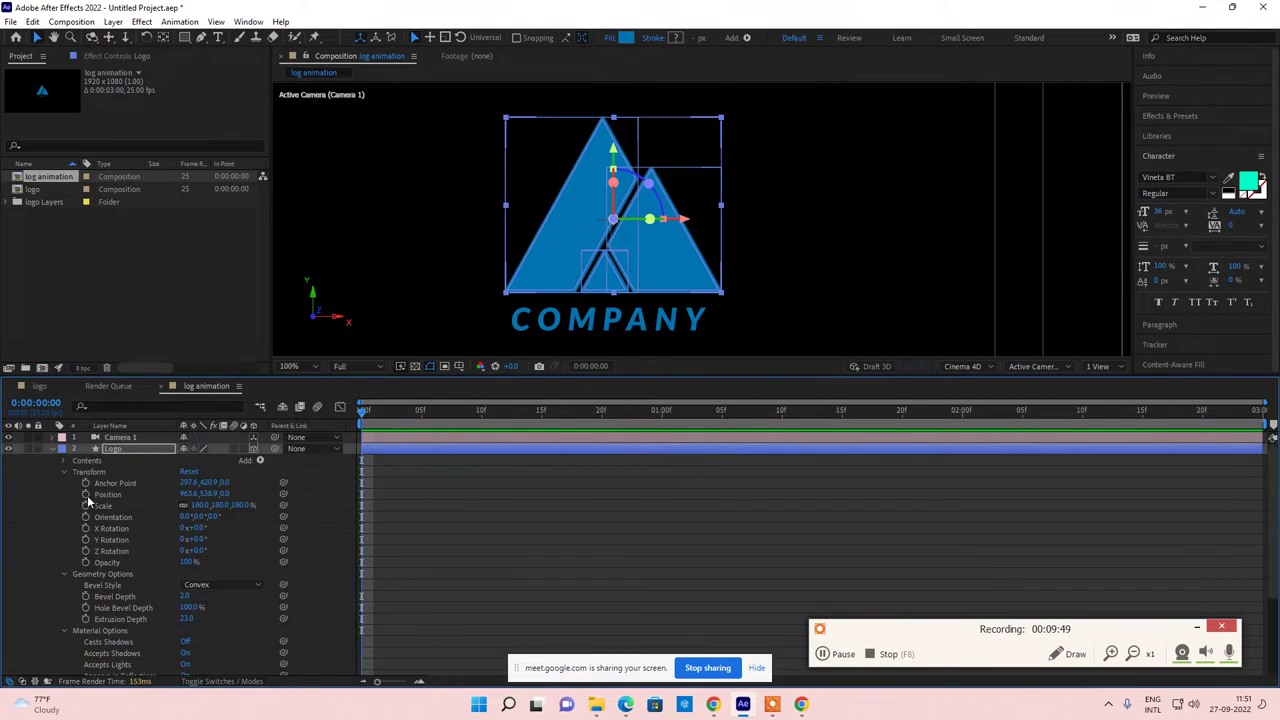
click(53, 449)
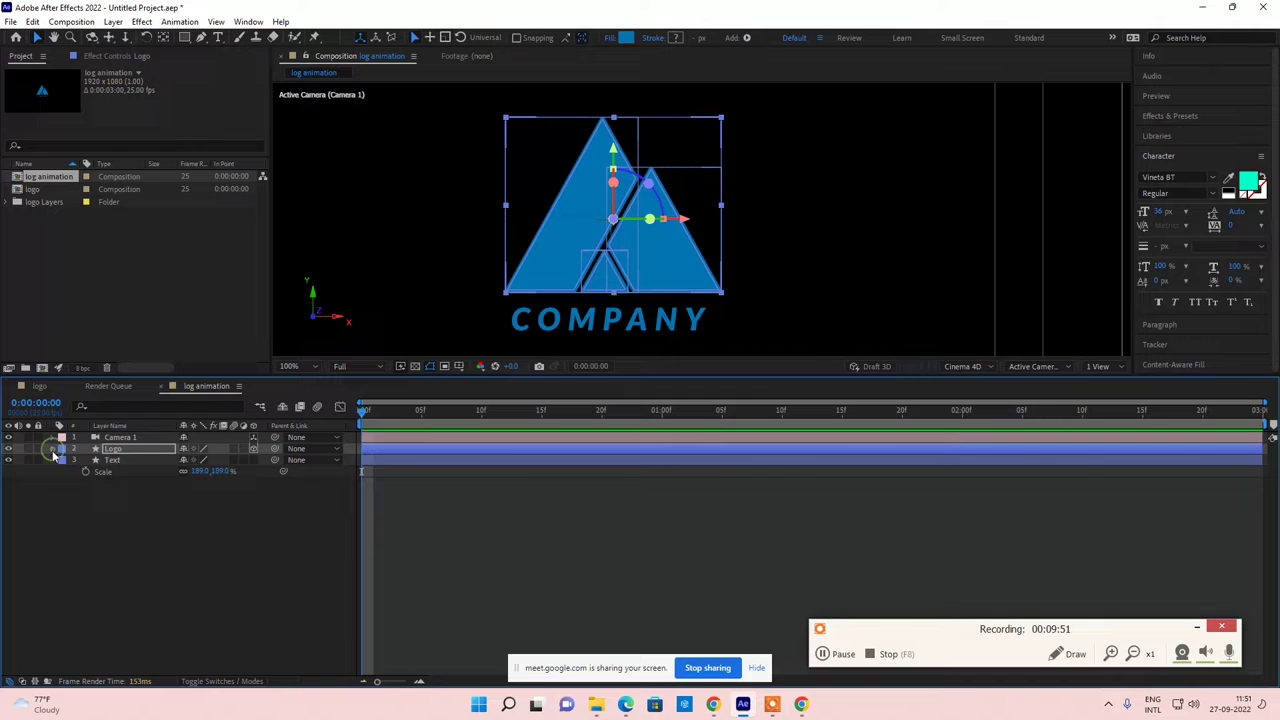
Step: Add a new light of type Point via New > Light, creating Point Light 1
right_click(98, 505)
mouse_move(132, 518)
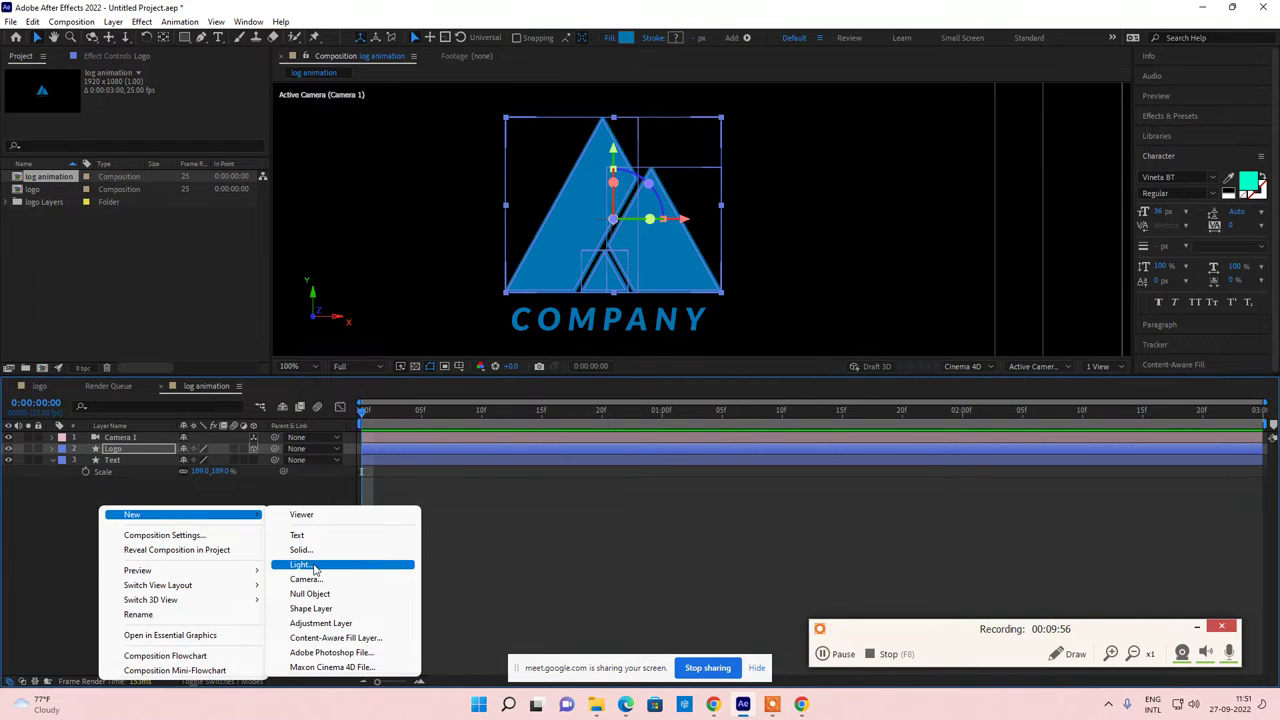
click(300, 565)
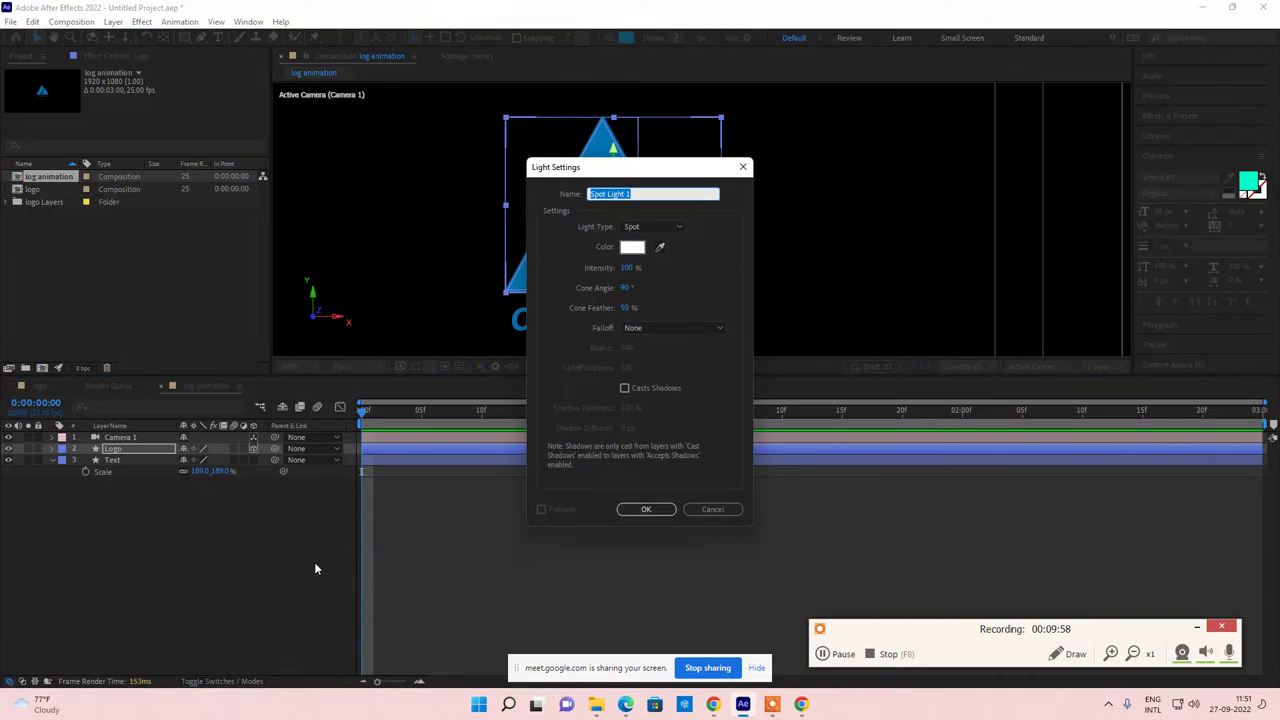
click(655, 226)
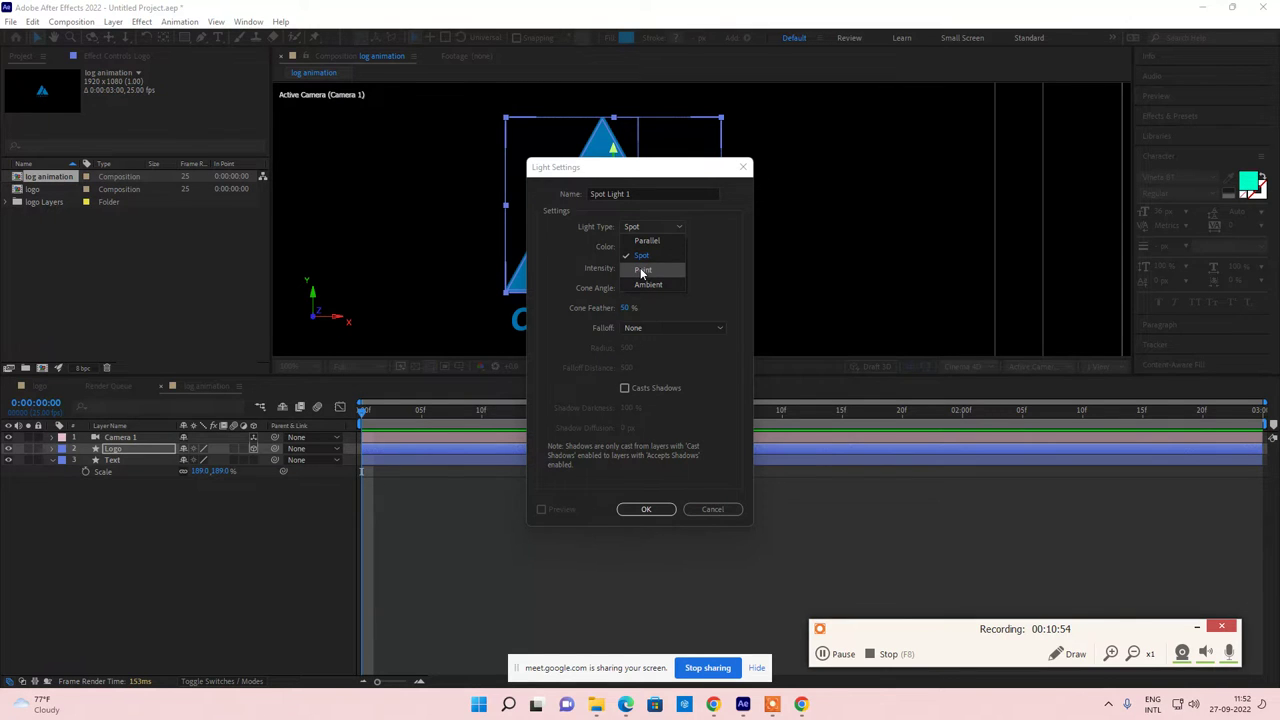
click(642, 271)
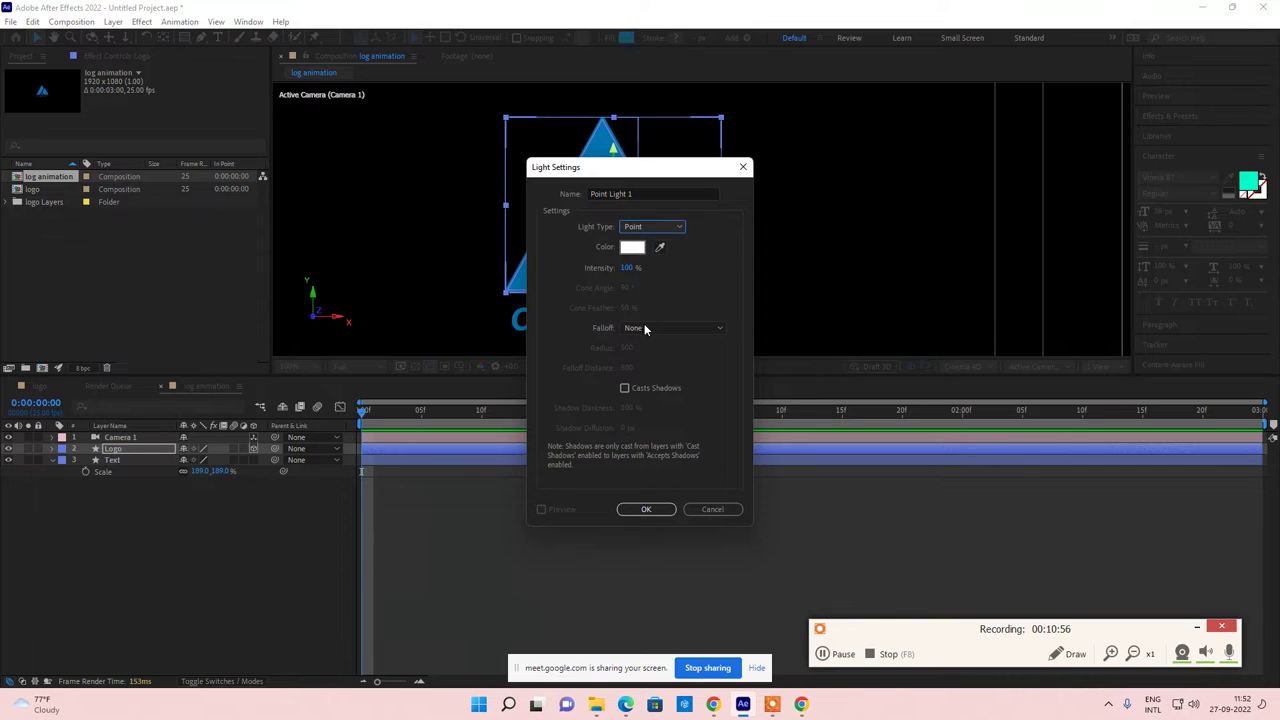
click(646, 510)
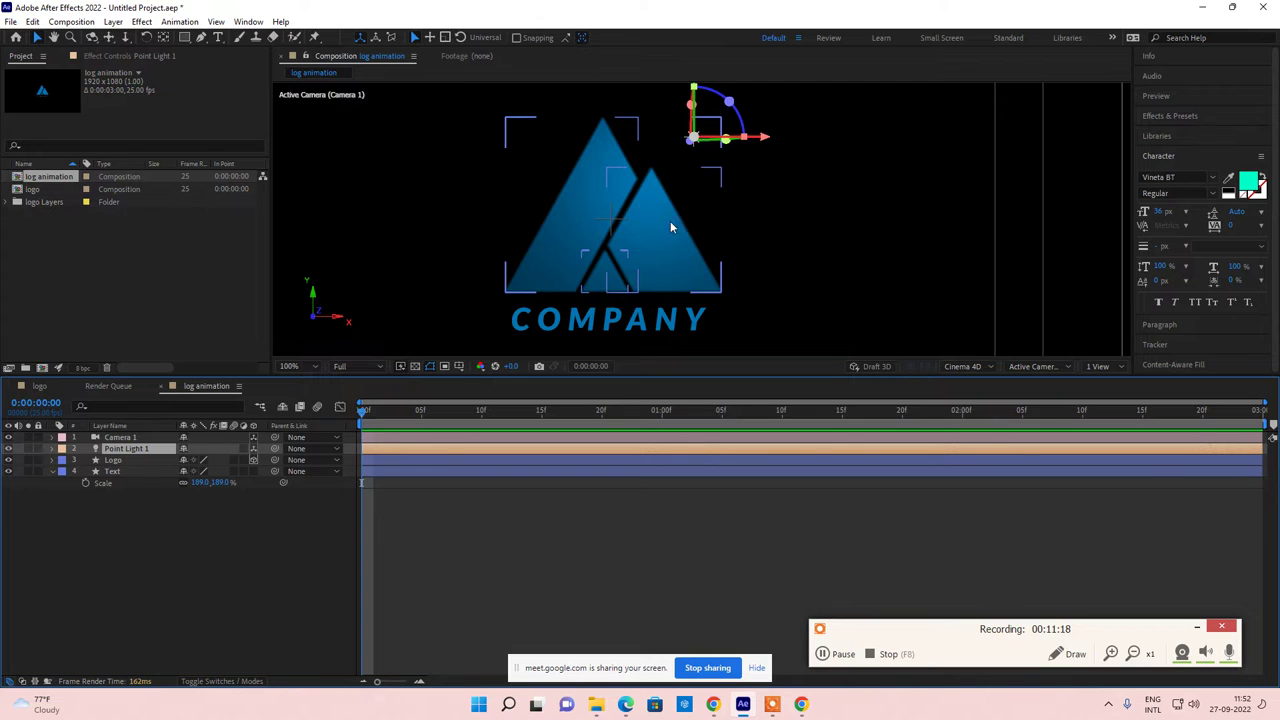
Step: Toggle Point Light 1's visibility repeatedly to compare the logo's shading, leaving it on
click(8, 448)
click(8, 448)
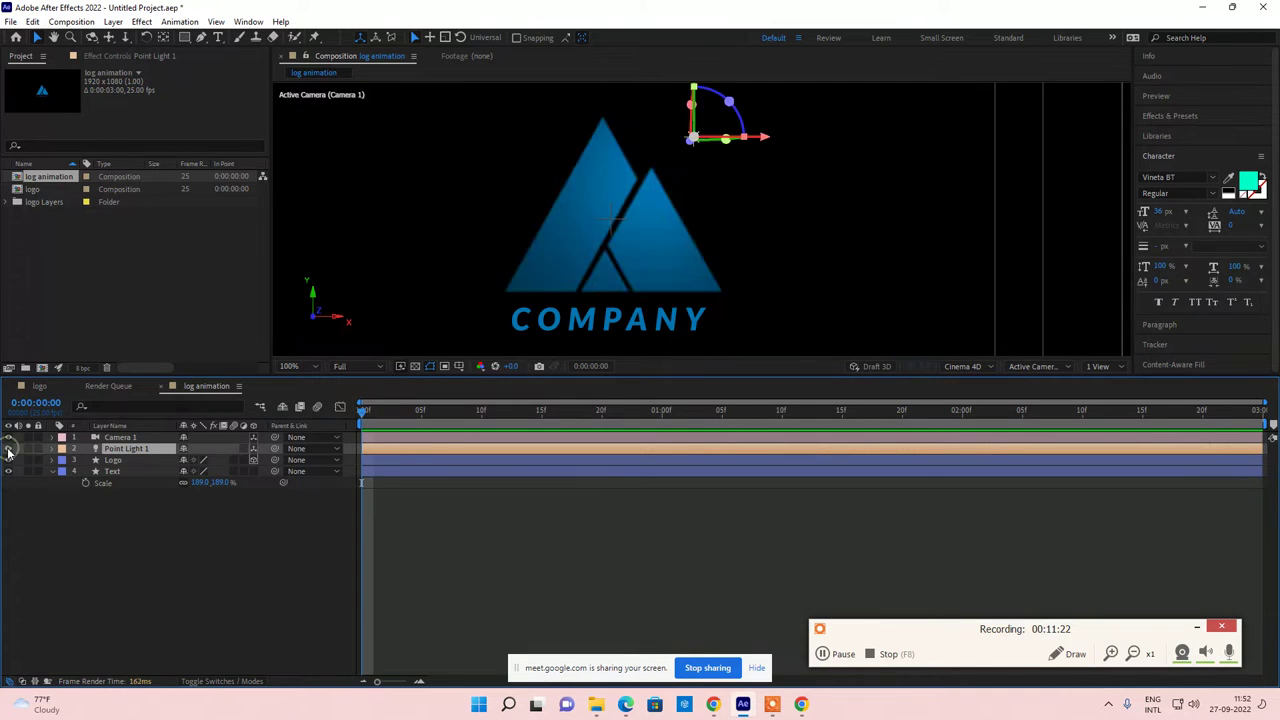
click(8, 448)
click(8, 448)
click(8, 448)
click(8, 448)
scroll(680, 266, up, 2)
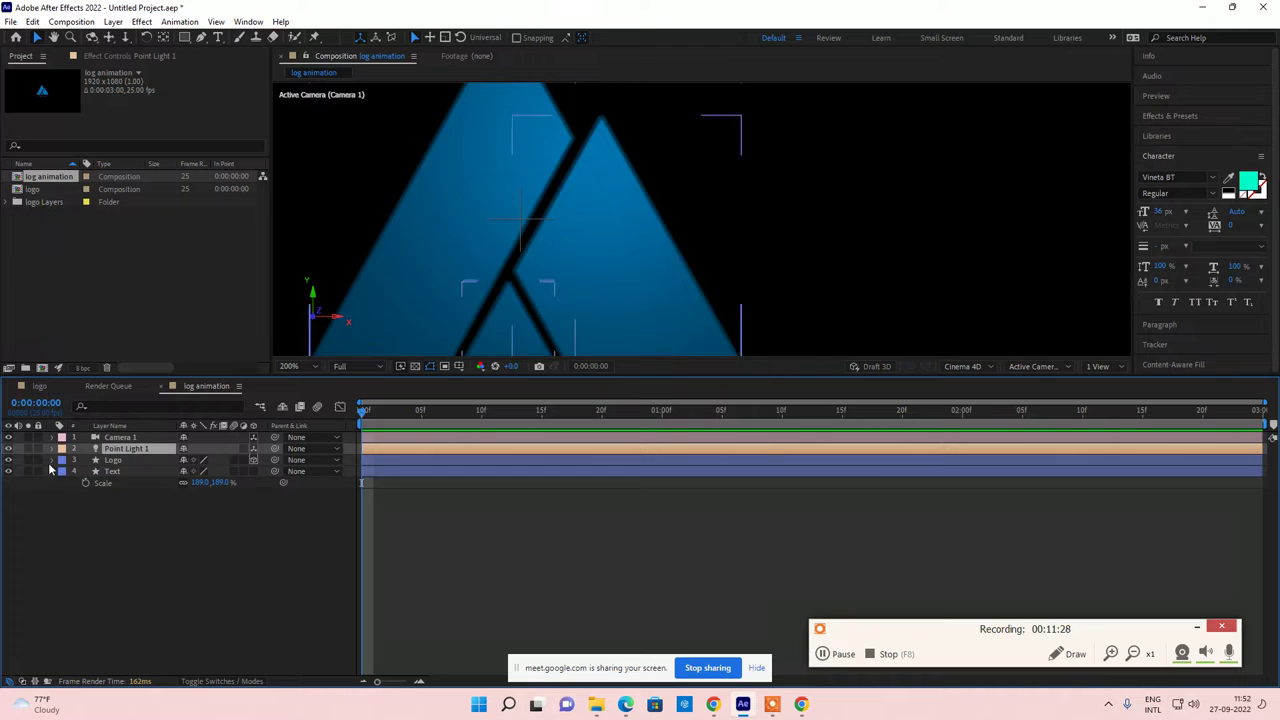
click(8, 448)
click(8, 448)
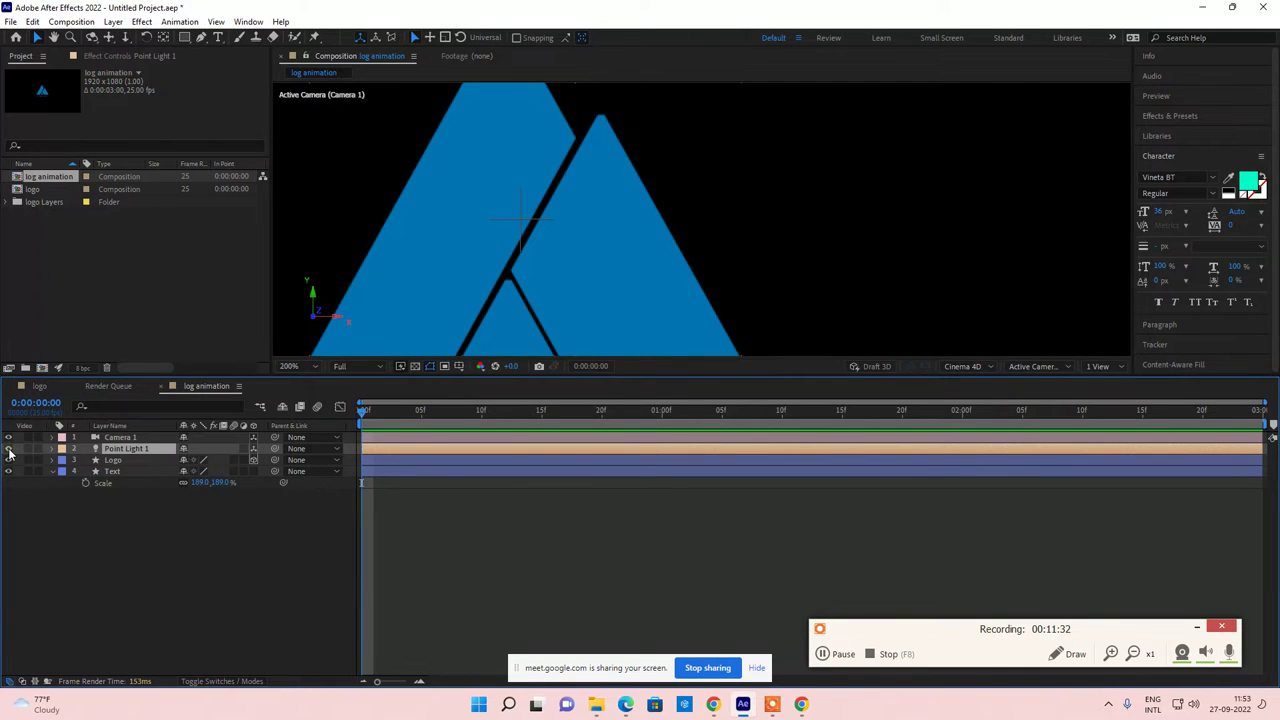
click(8, 448)
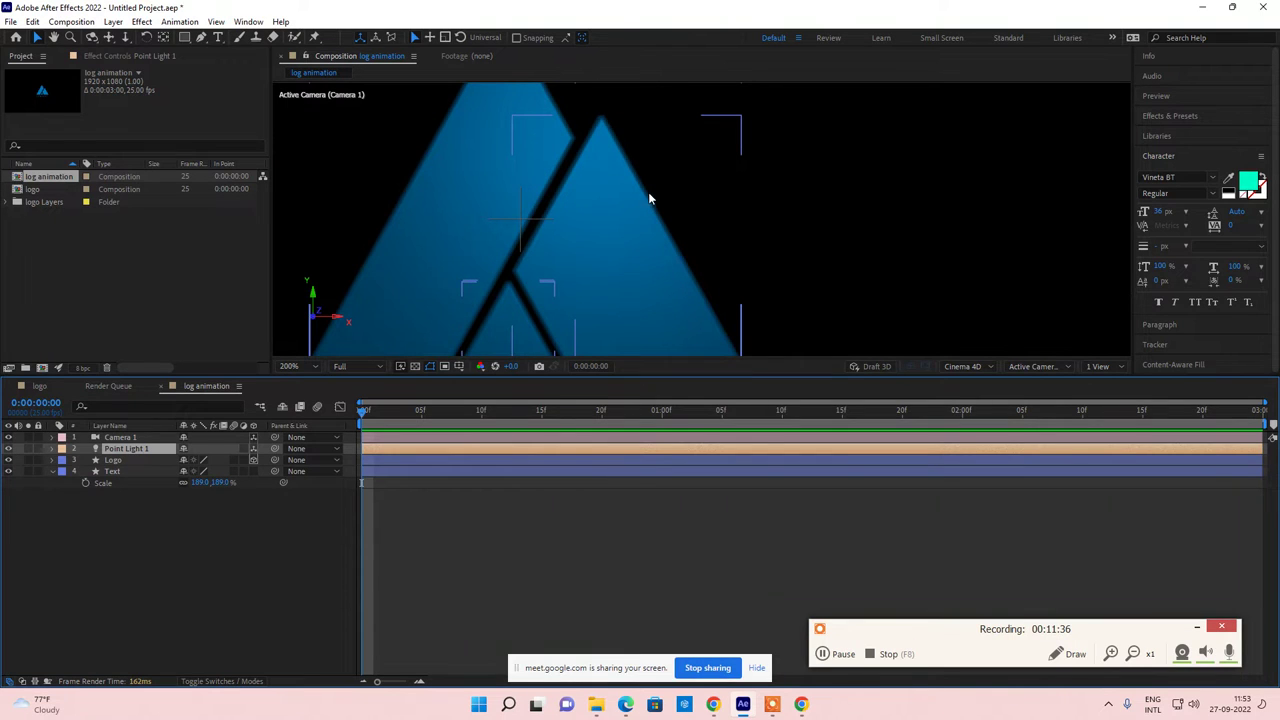
Step: Zoom the viewer out and switch the layout to 4 Views
scroll(690, 238, down, 4)
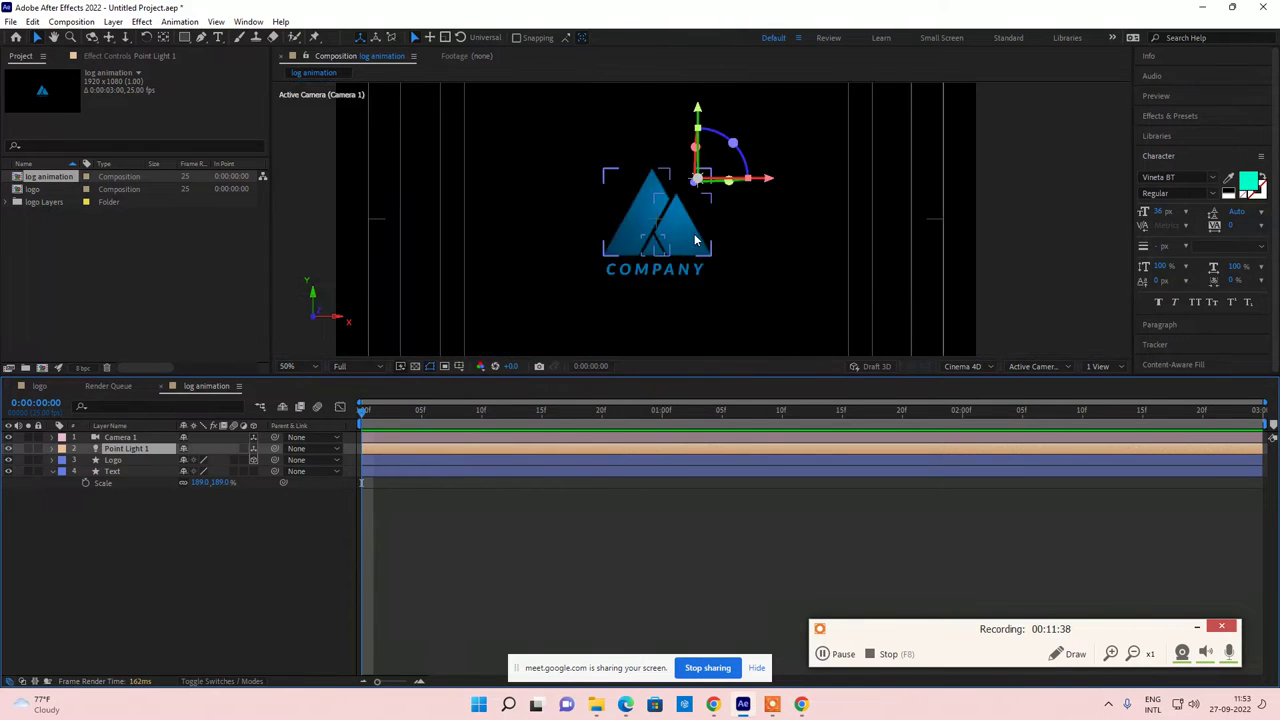
click(1099, 366)
click(1112, 408)
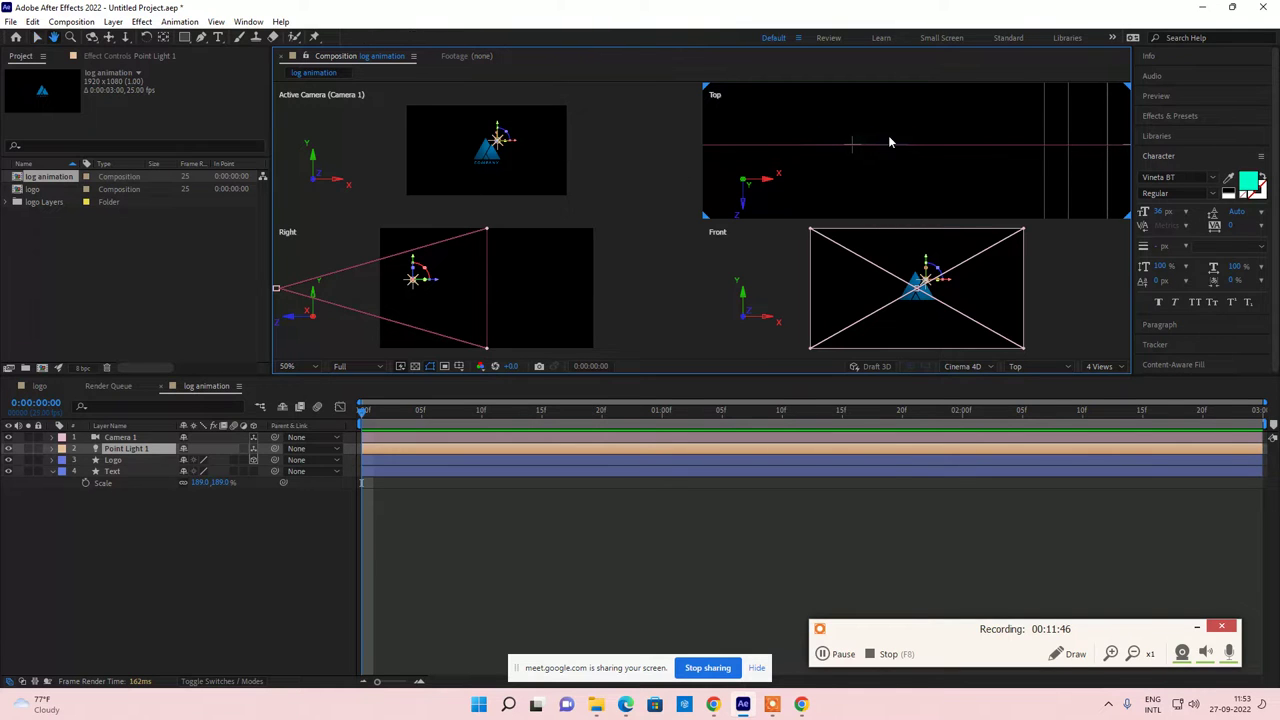
Step: Frame the Top view and move Point Light 1 upward and along X to 1132
scroll(900, 160, down, 4)
scroll(926, 172, up, 2)
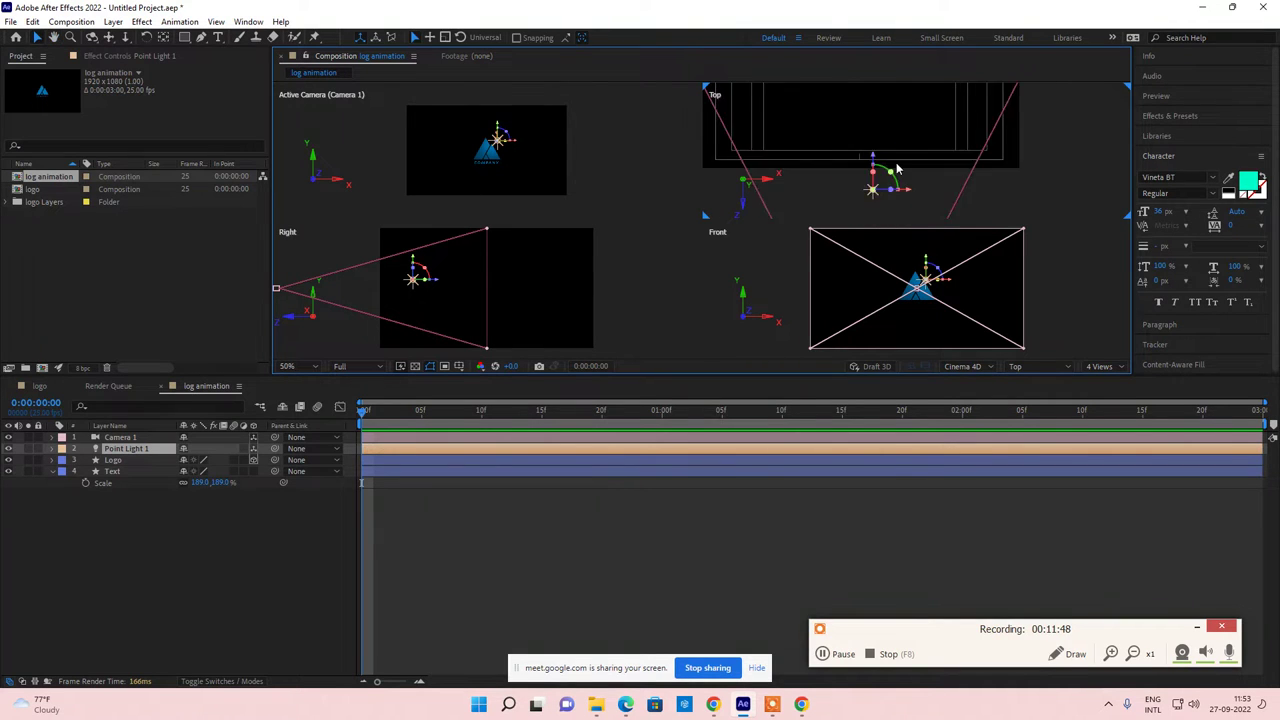
scroll(926, 172, down, 2)
drag(917, 190, 906, 209)
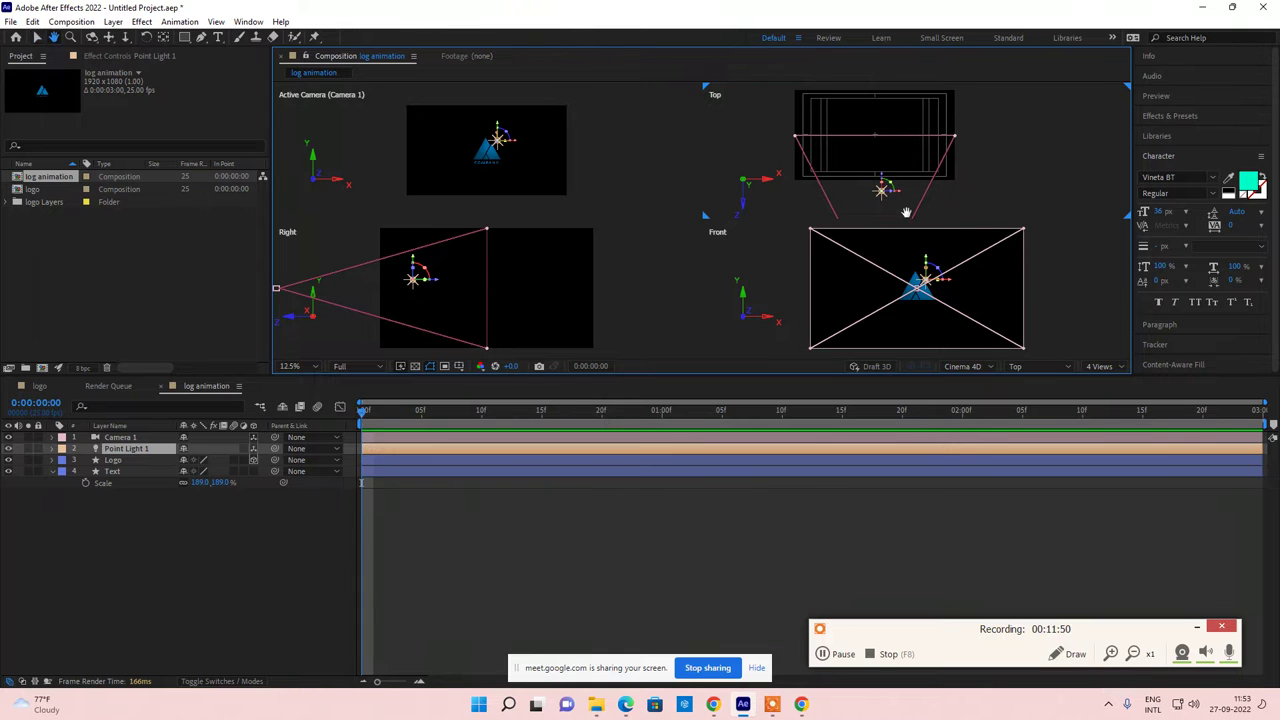
click(114, 459)
scroll(822, 116, up, 4)
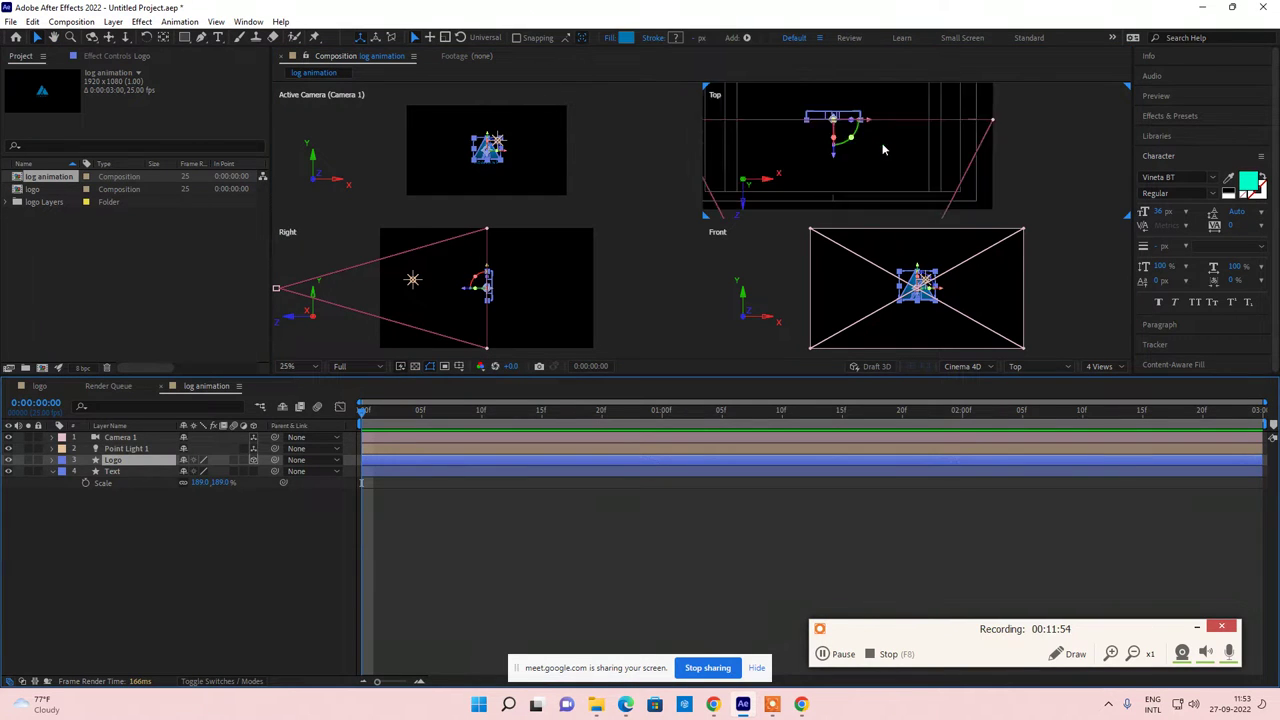
drag(822, 116, 866, 195)
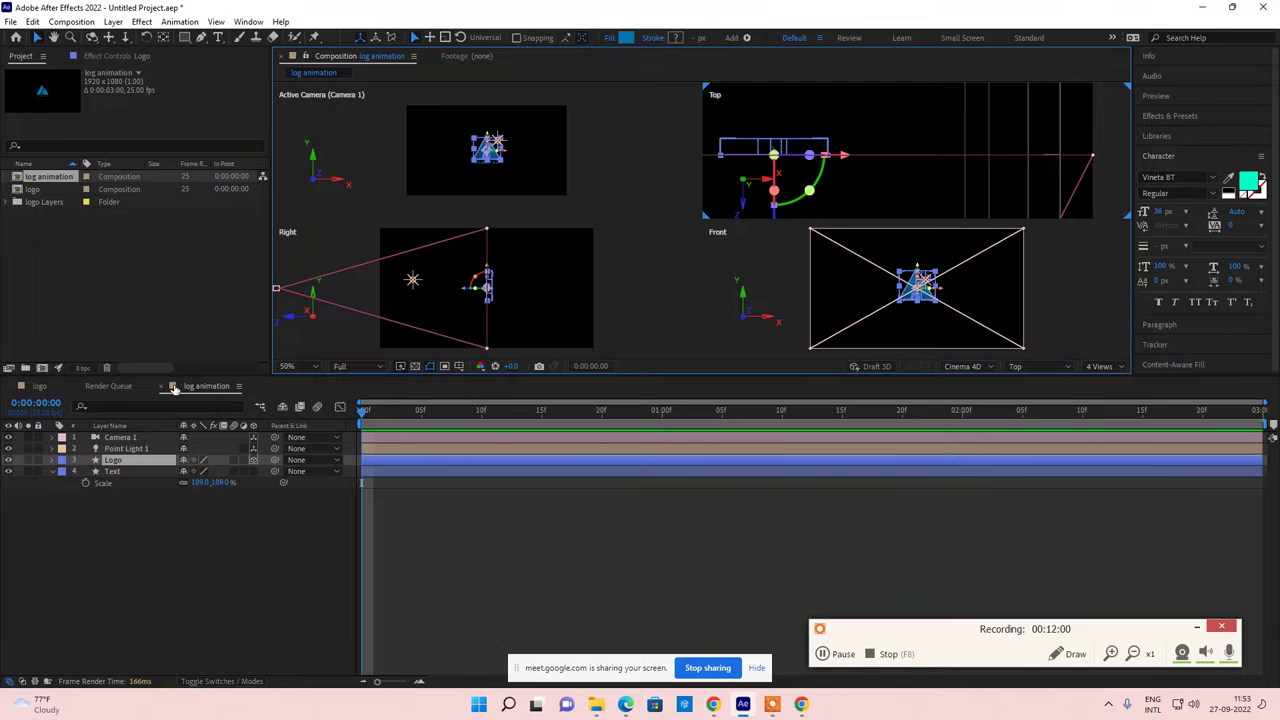
click(130, 451)
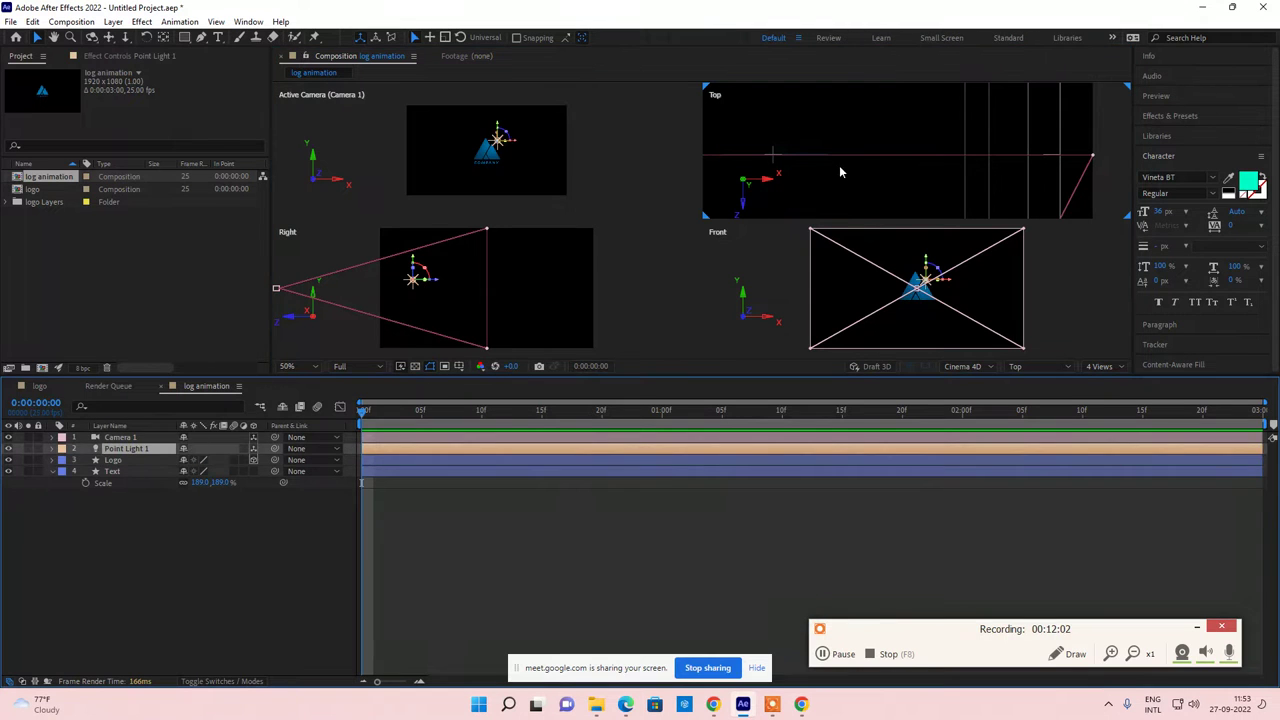
scroll(842, 166, down, 4)
drag(874, 162, 877, 125)
scroll(877, 125, up, 4)
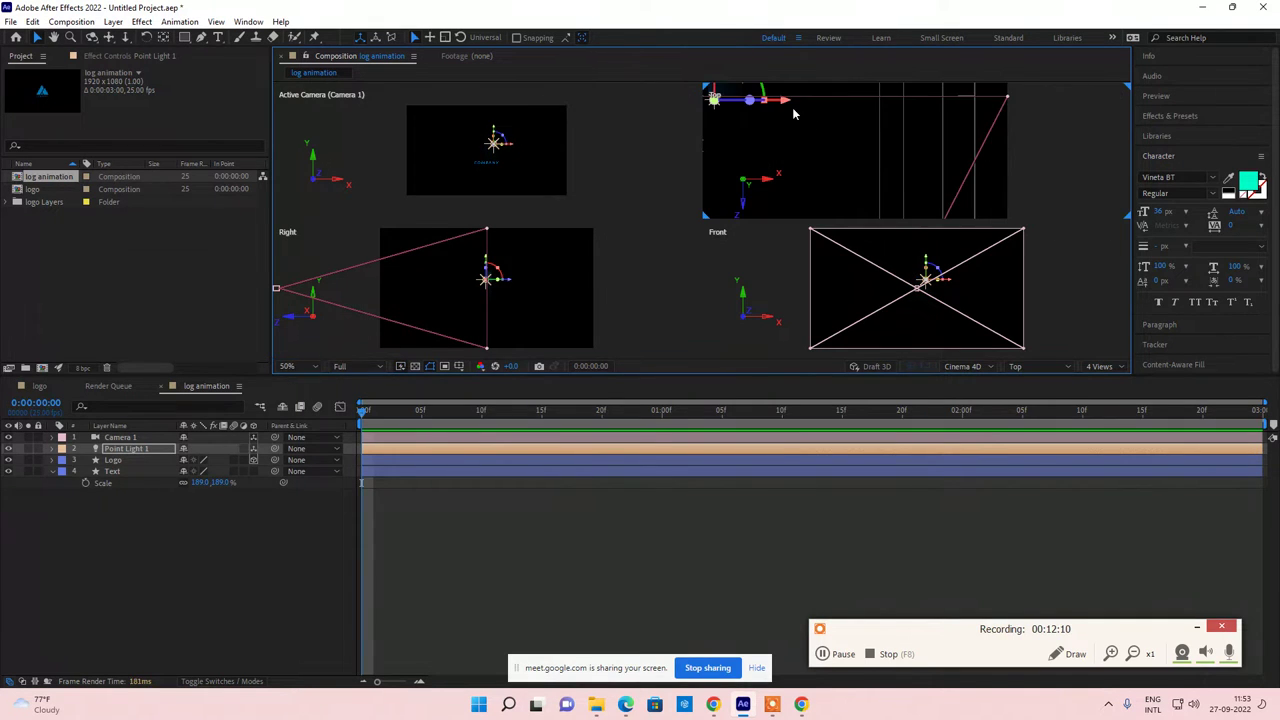
drag(779, 105, 880, 106)
Step: Nudge Point Light 1 and raise its intensity to 254% in Light Settings
scroll(925, 318, up, 4)
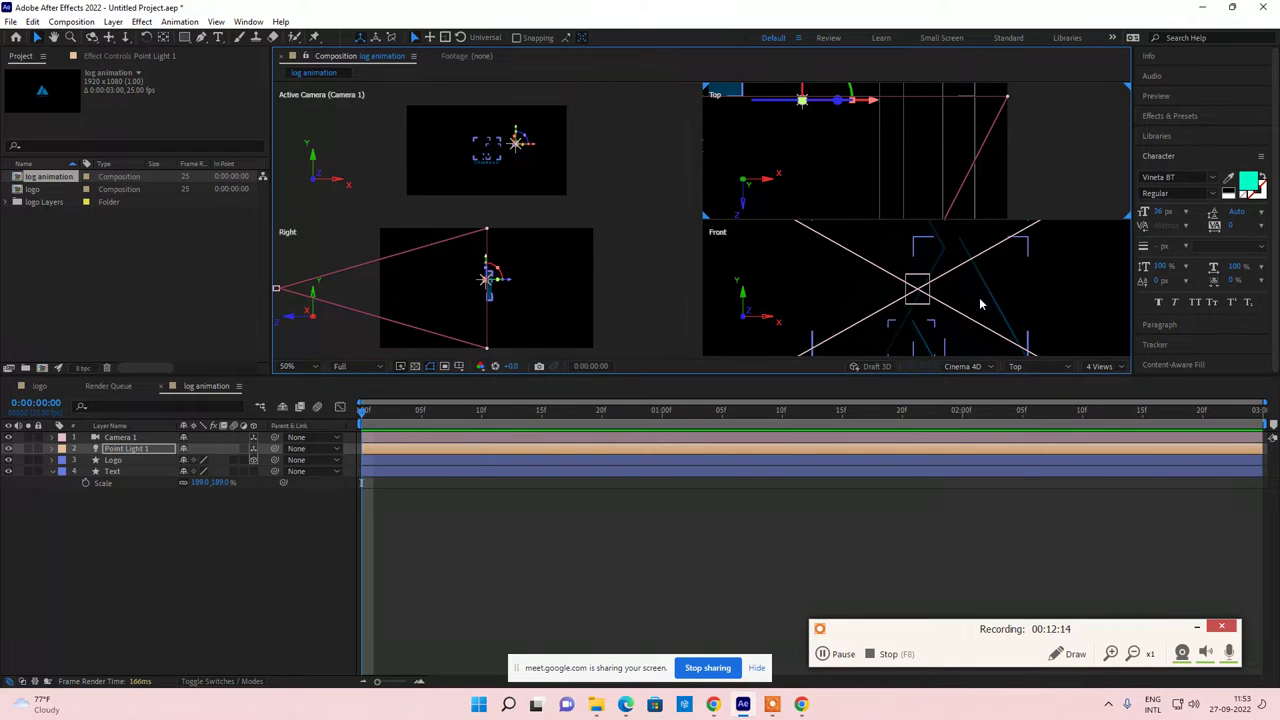
scroll(873, 260, down, 4)
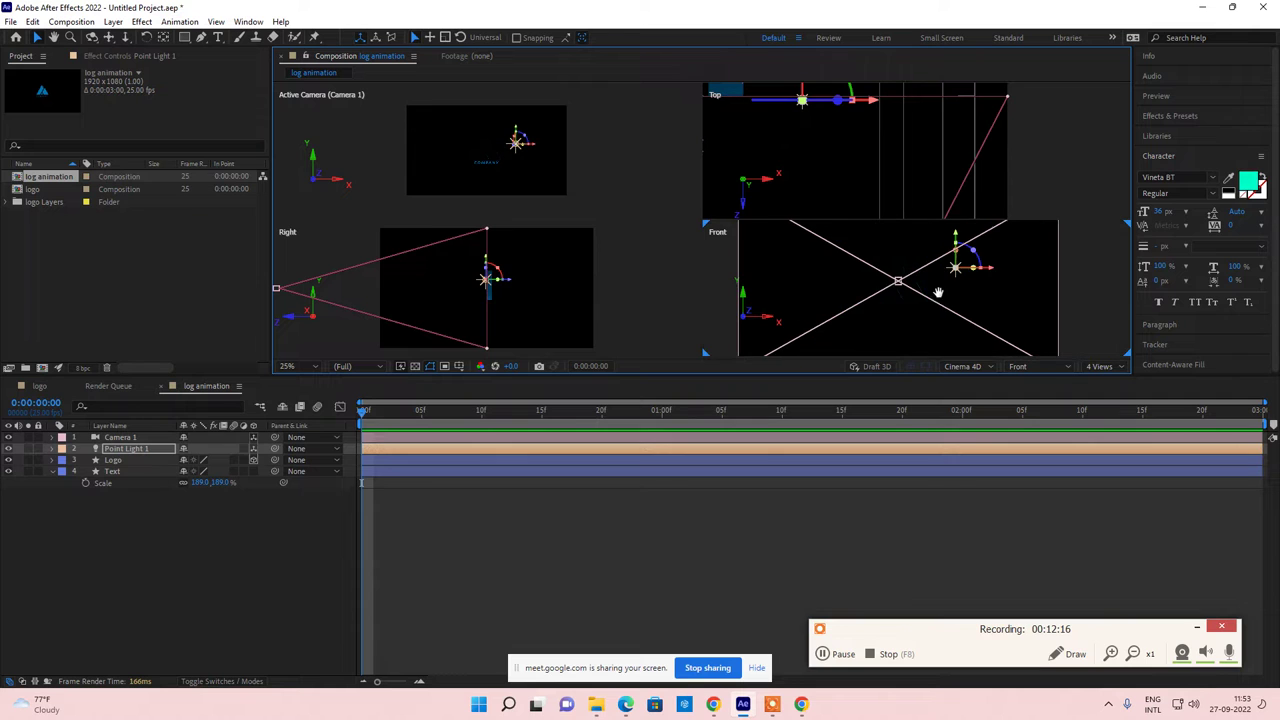
scroll(903, 266, up, 4)
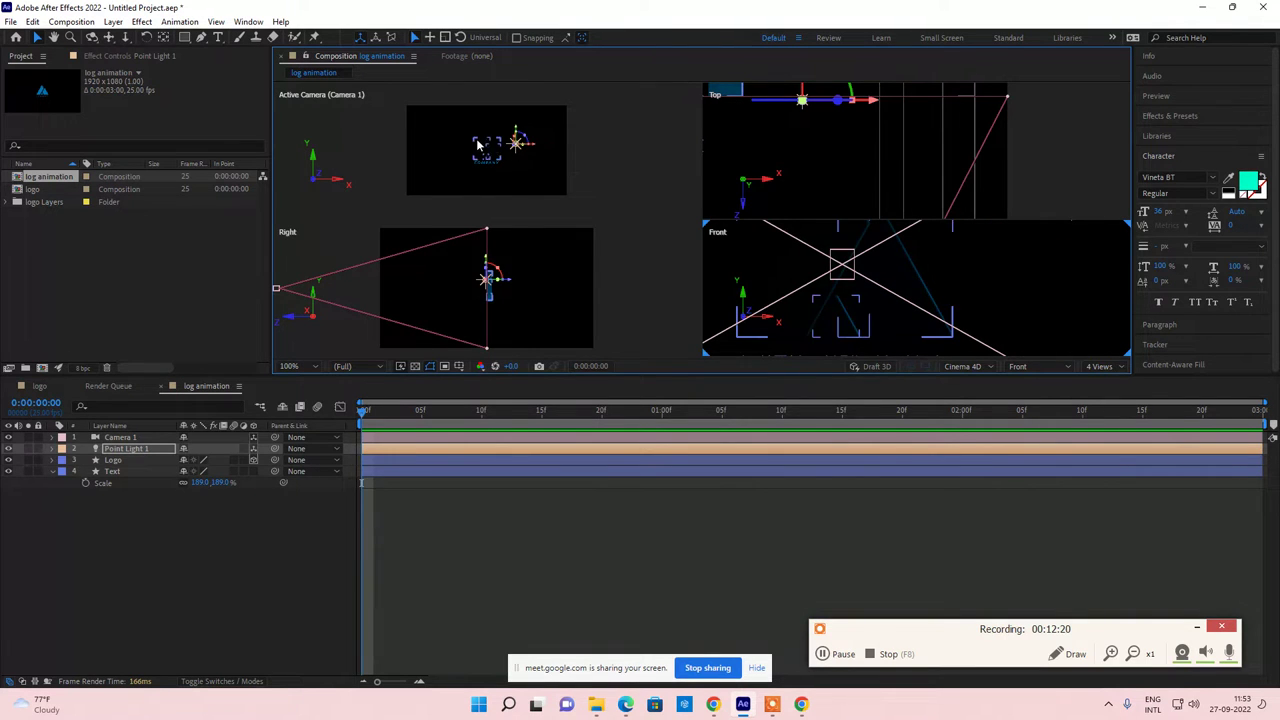
scroll(535, 155, up, 5)
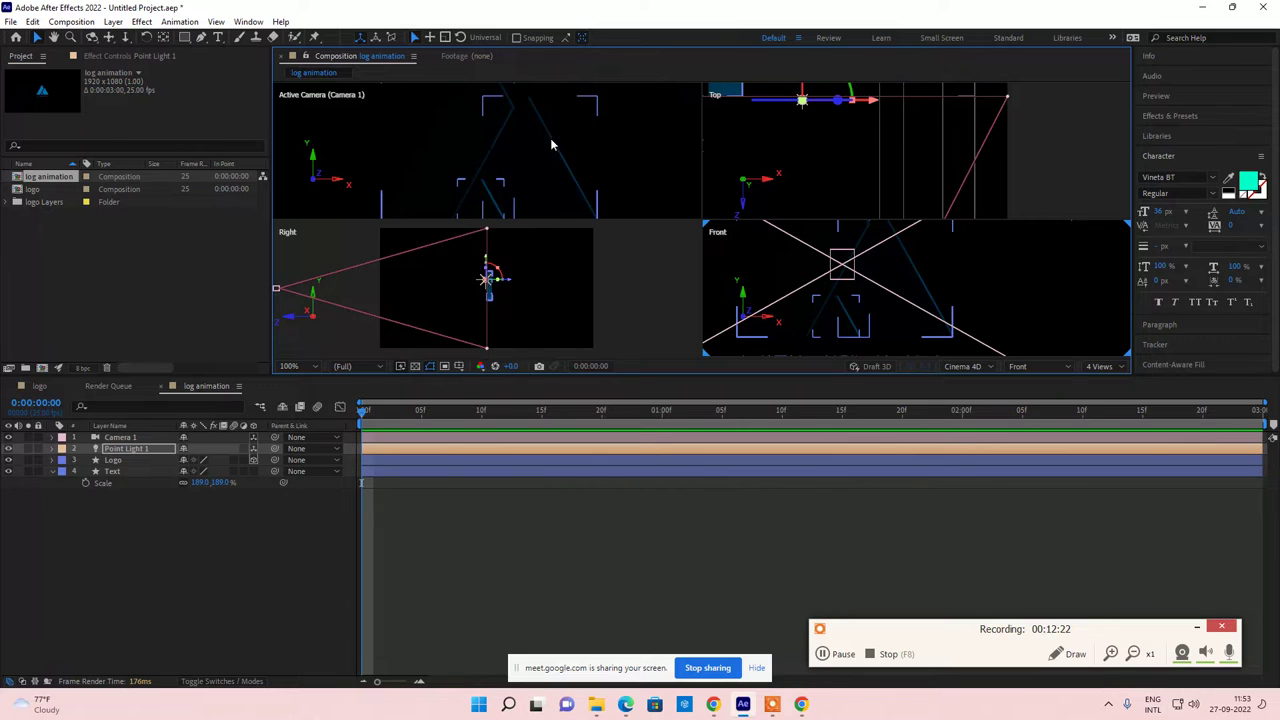
scroll(555, 148, up, 3)
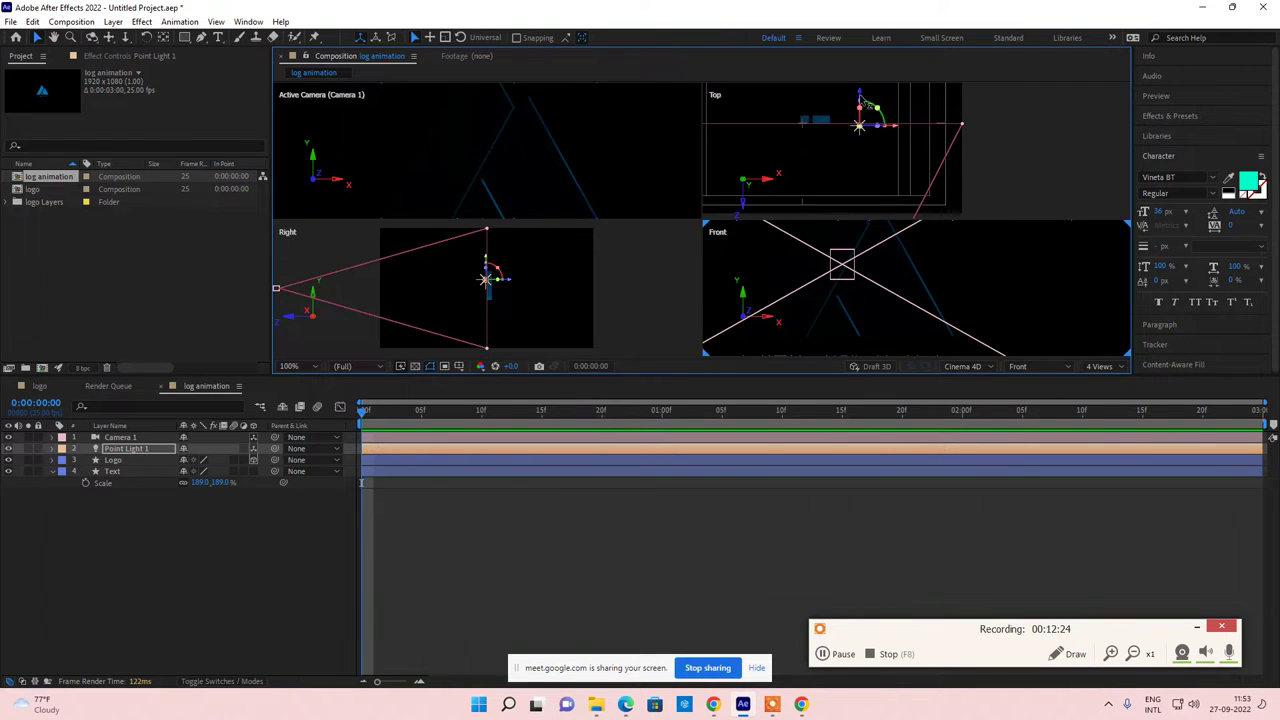
drag(866, 100, 871, 93)
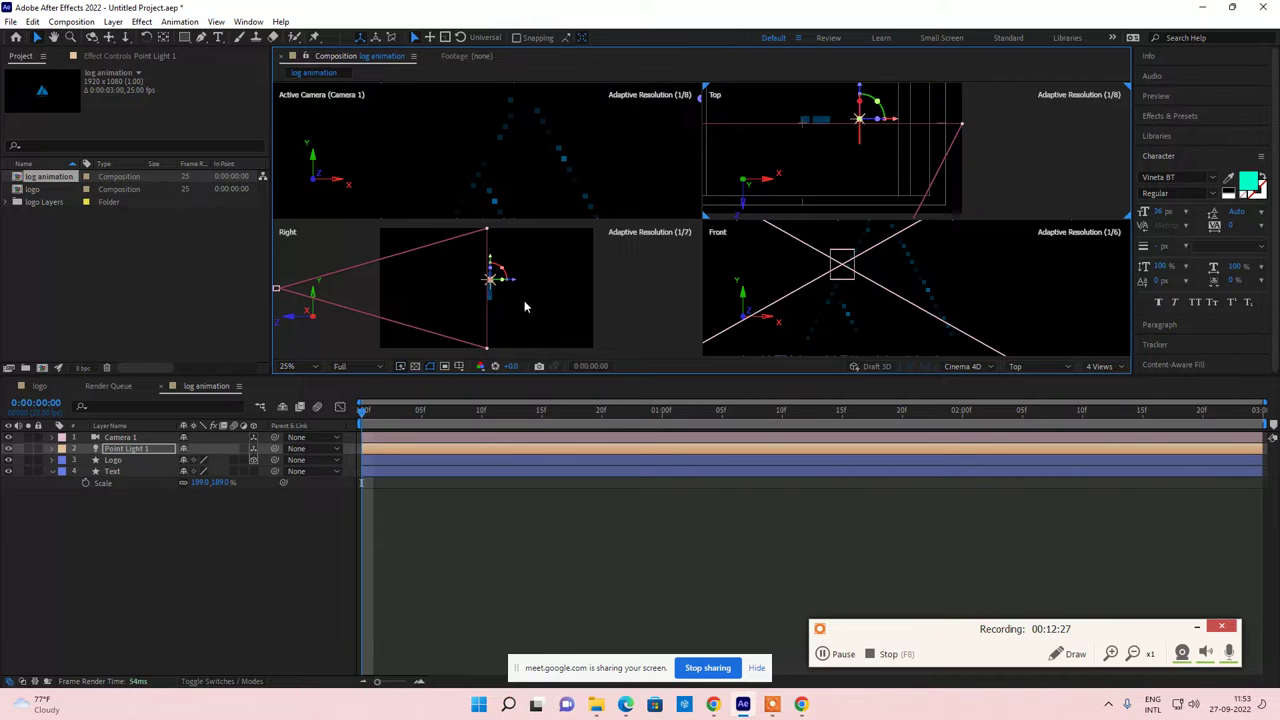
double_click(125, 451)
drag(625, 266, 760, 268)
click(644, 510)
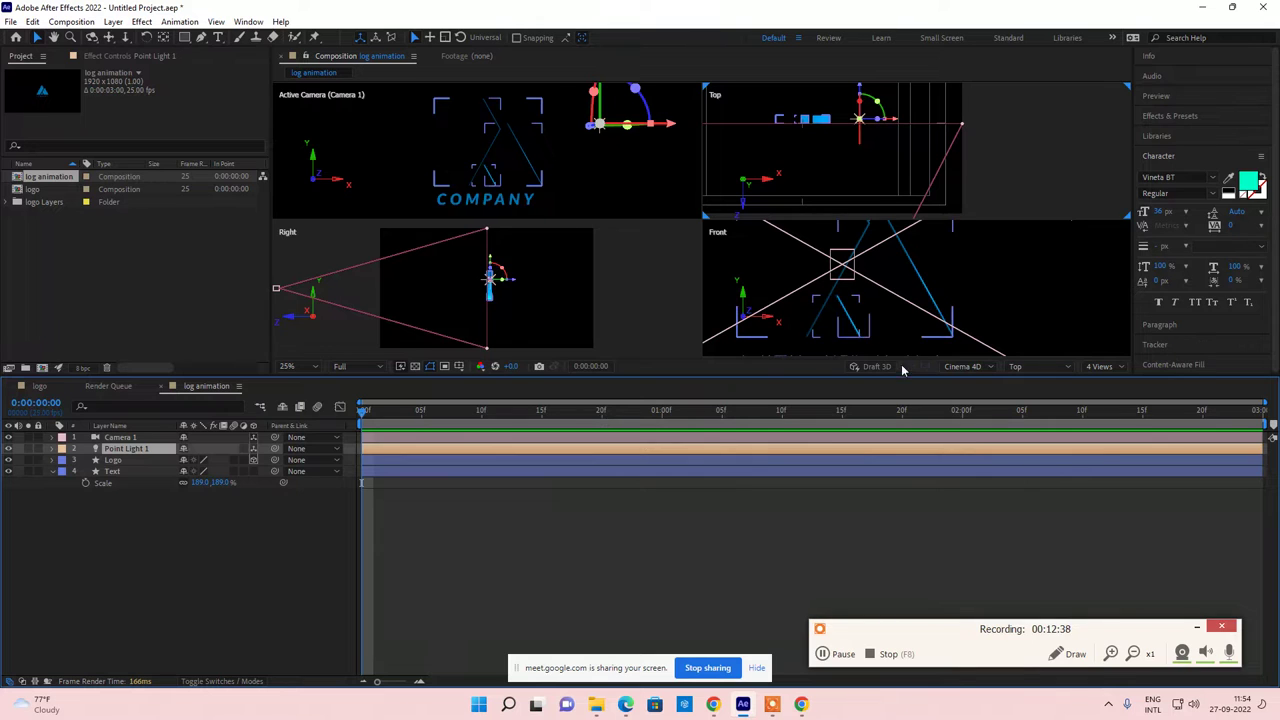
Step: Duplicate Point Light 1 into Point Light 2 and move it to the left
click(1117, 370)
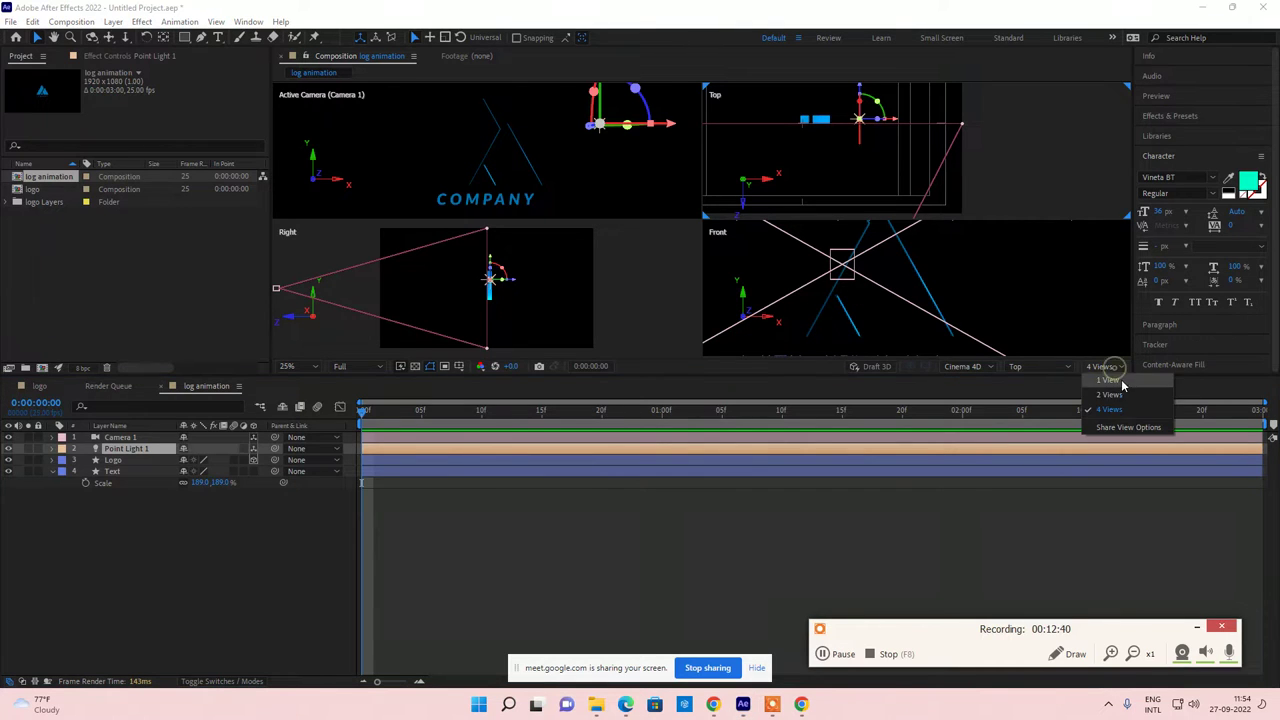
click(118, 532)
click(126, 449)
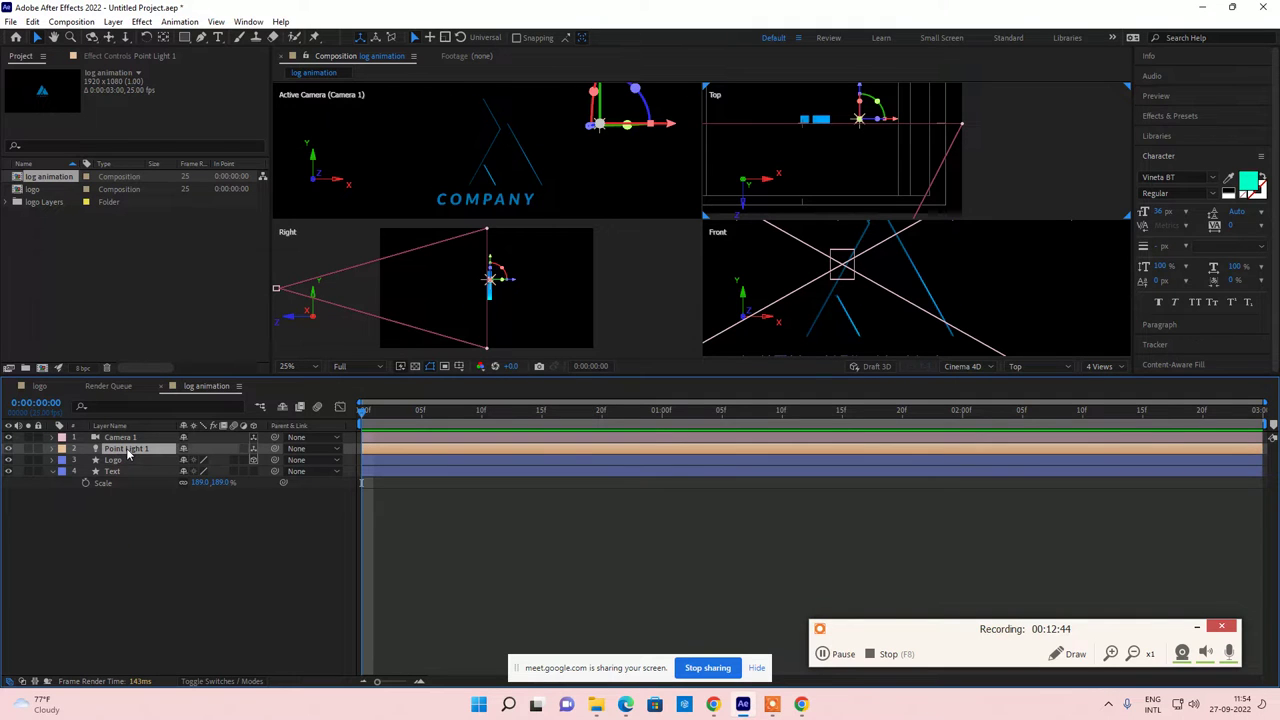
key(ctrl+d)
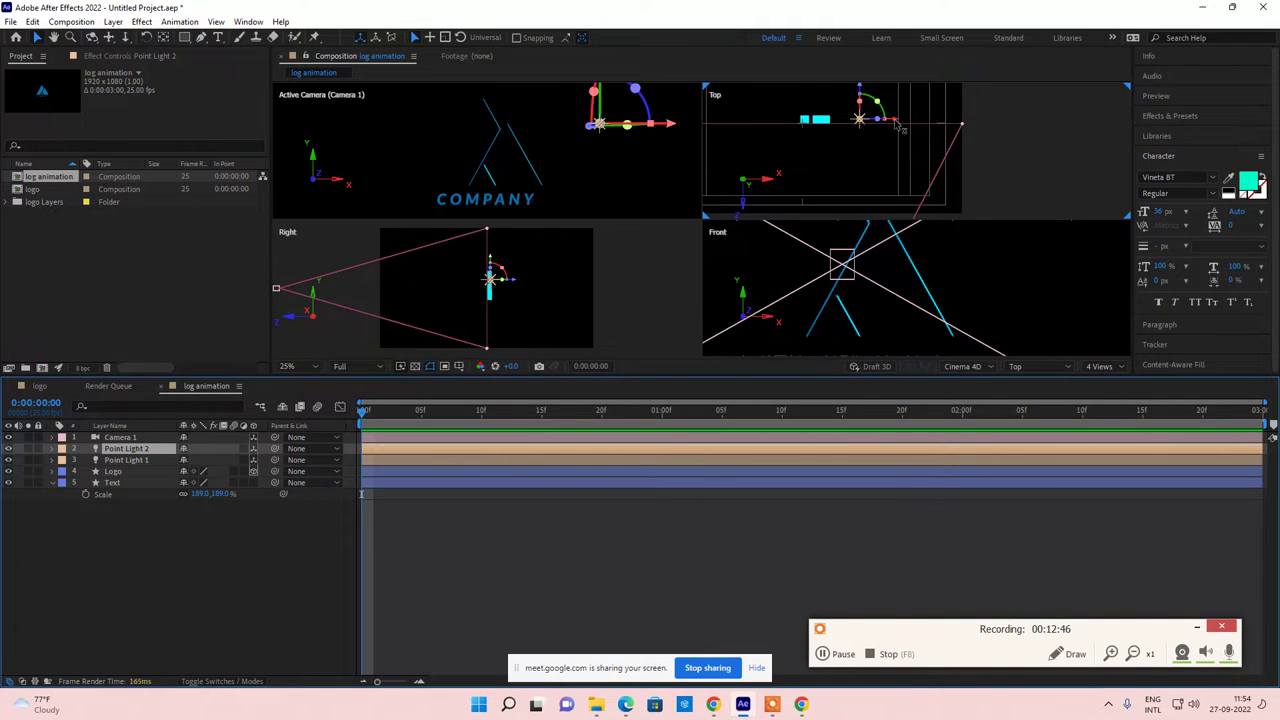
drag(896, 122, 738, 124)
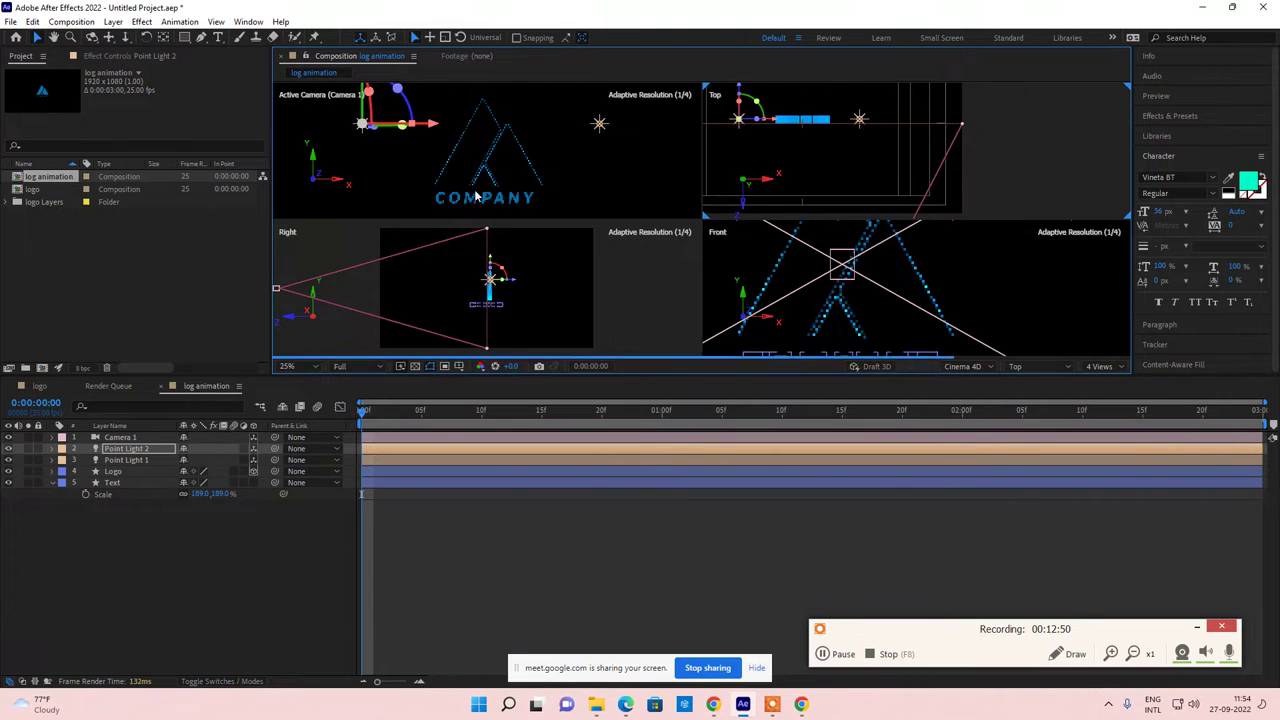
Step: Duplicate into Point Light 3 and move it right and above the logo in the Front view
scroll(597, 150, up, 2)
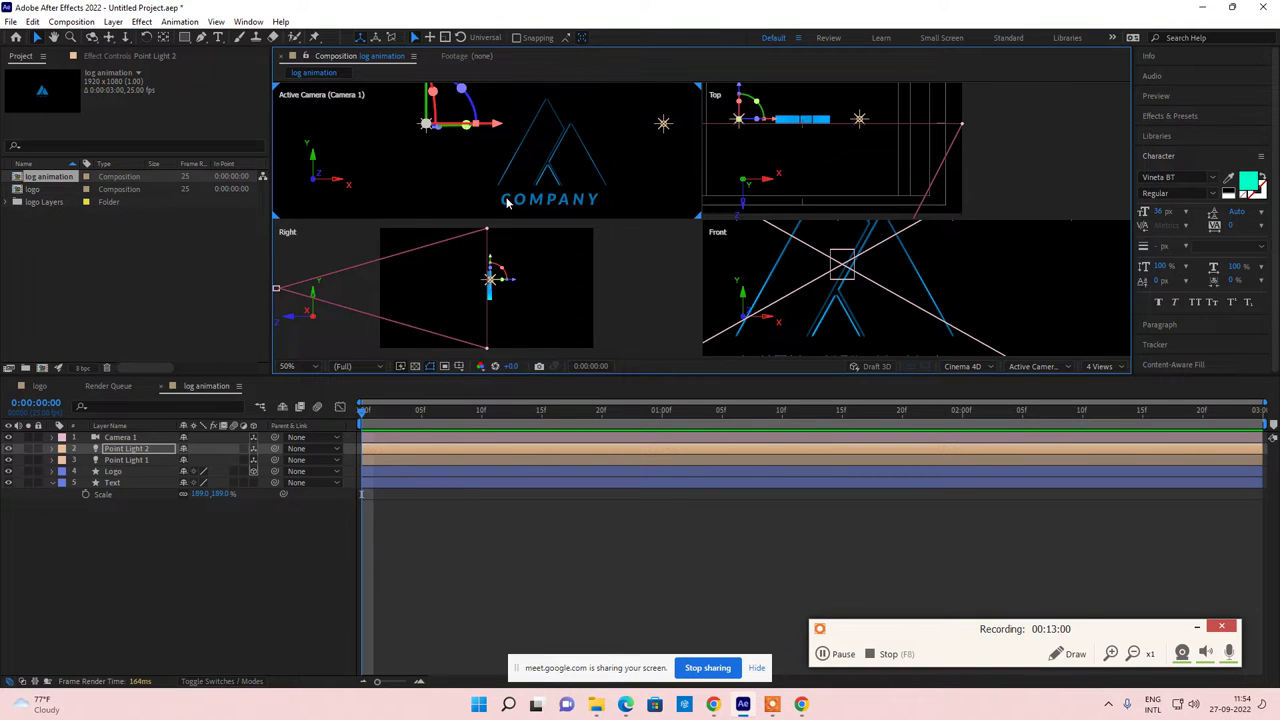
scroll(507, 203, down, 3)
drag(856, 255, 888, 328)
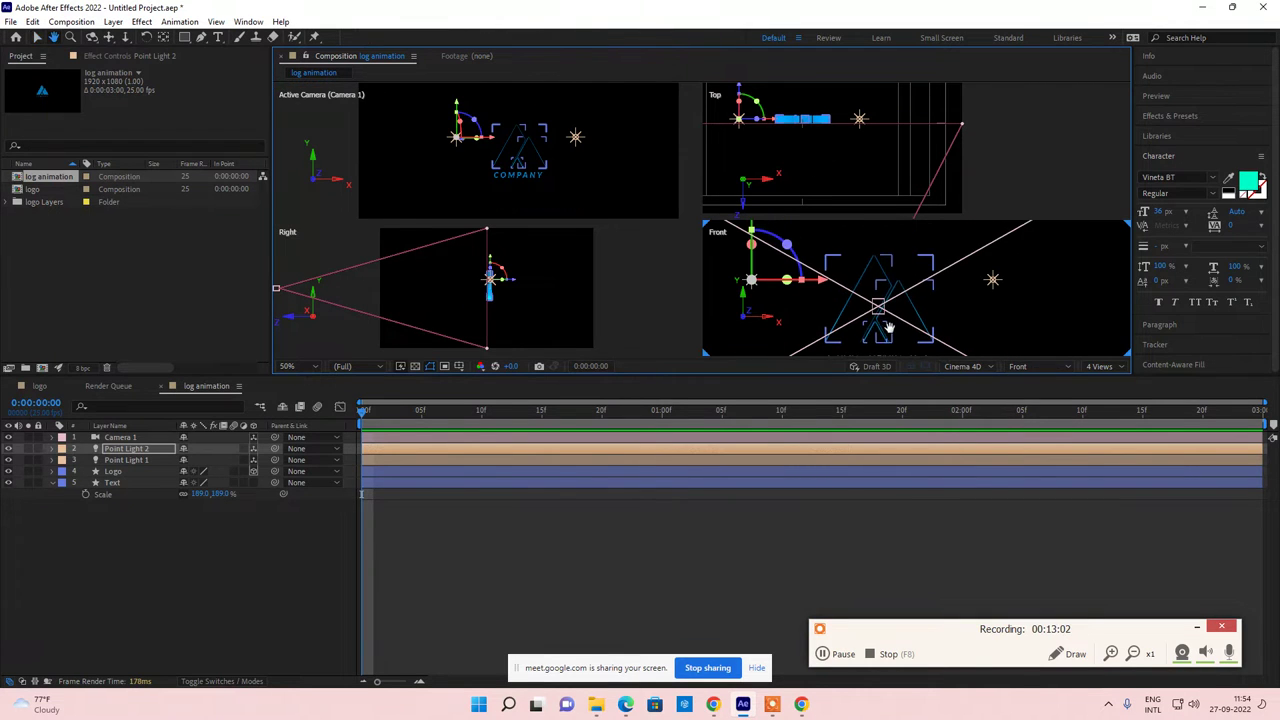
key(v)
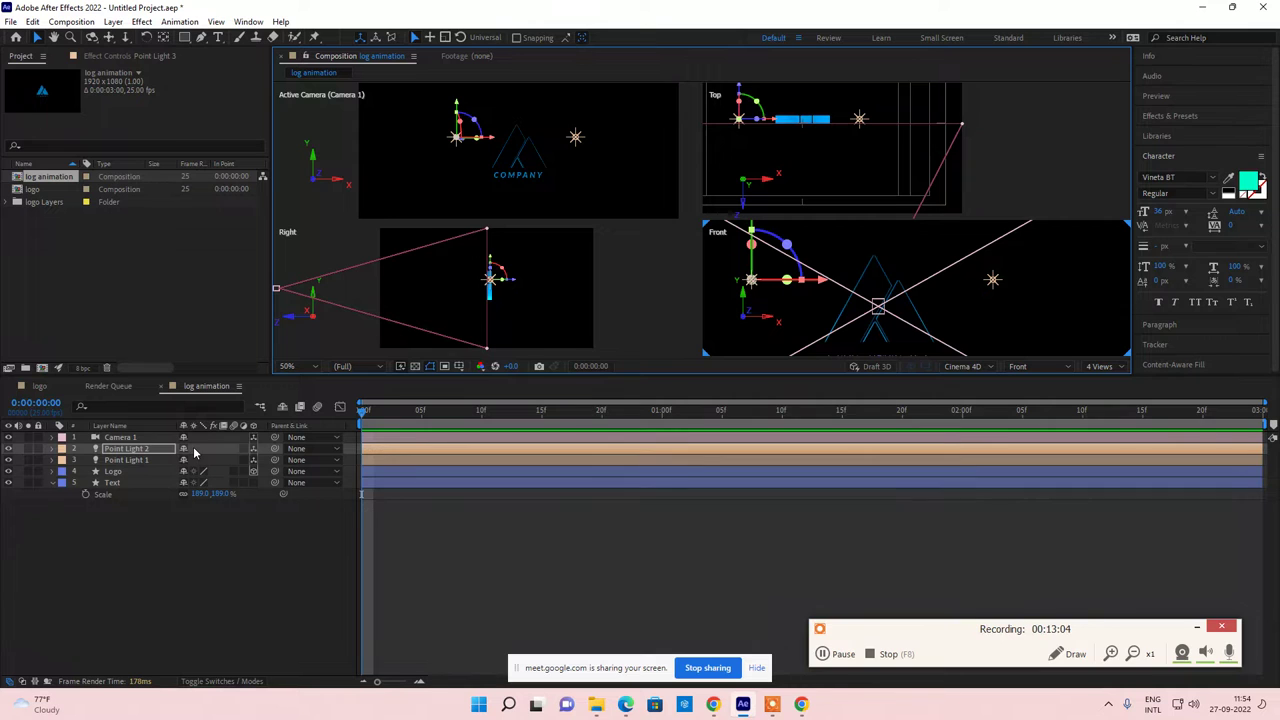
key(ctrl+d)
drag(820, 282, 897, 285)
scroll(897, 285, down, 3)
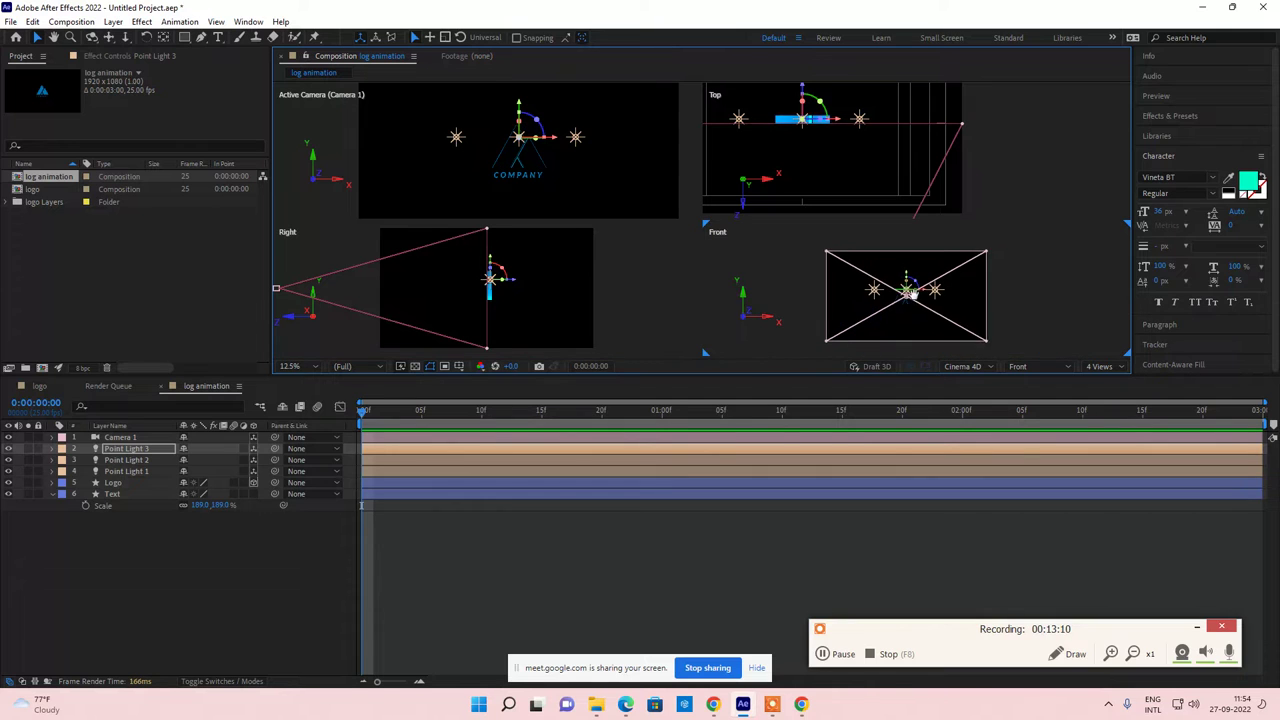
scroll(886, 270, up, 2)
drag(884, 264, 883, 229)
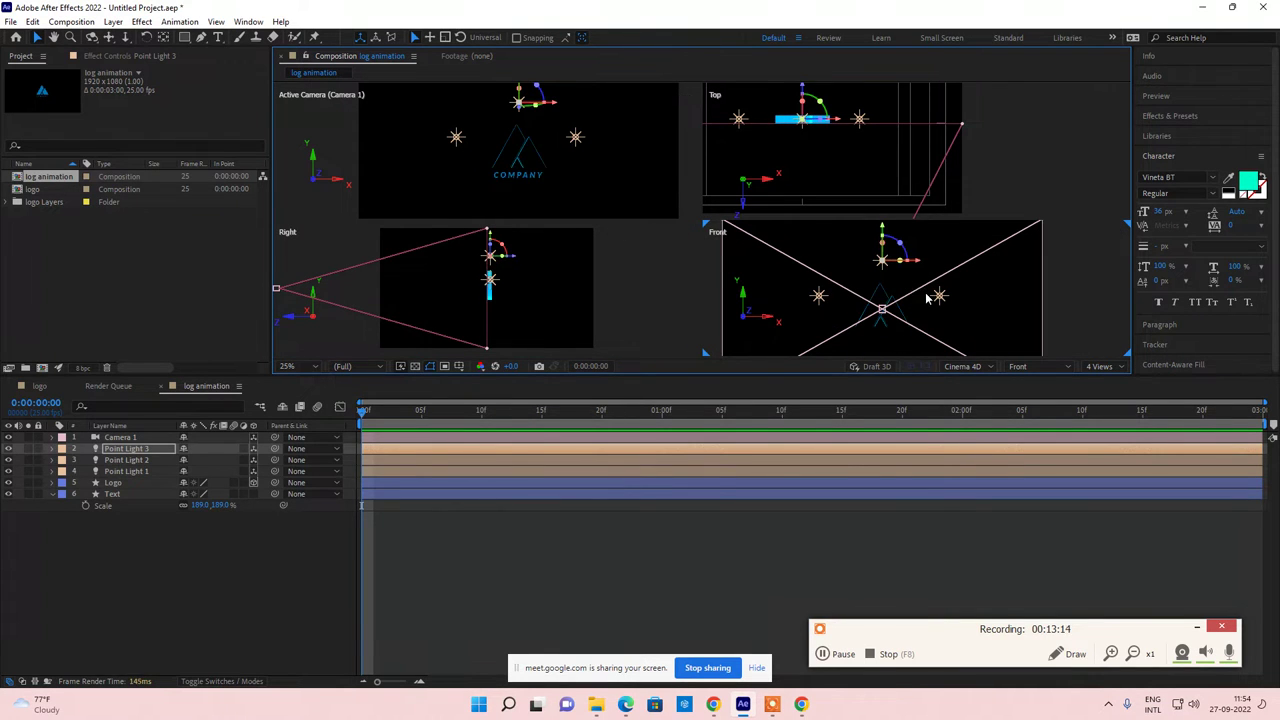
Step: Duplicate into Point Light 4 and move it down below the logo
drag(928, 298, 897, 281)
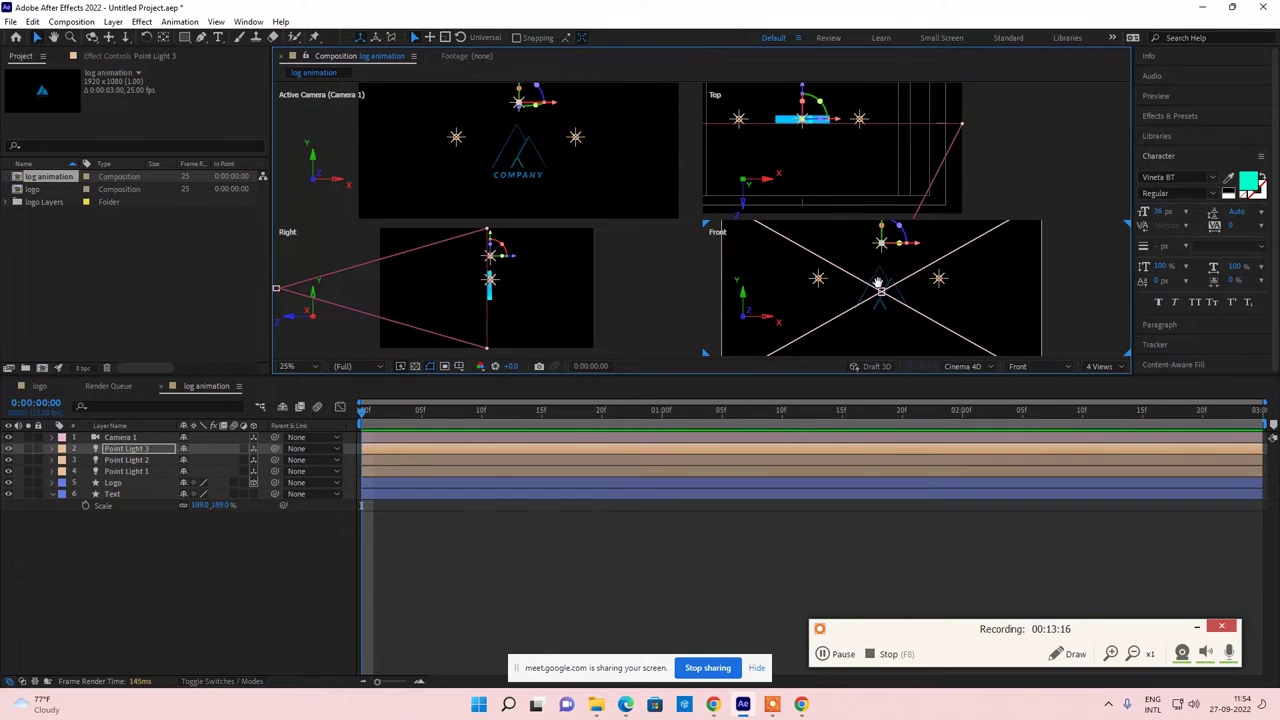
key(ctrl+d)
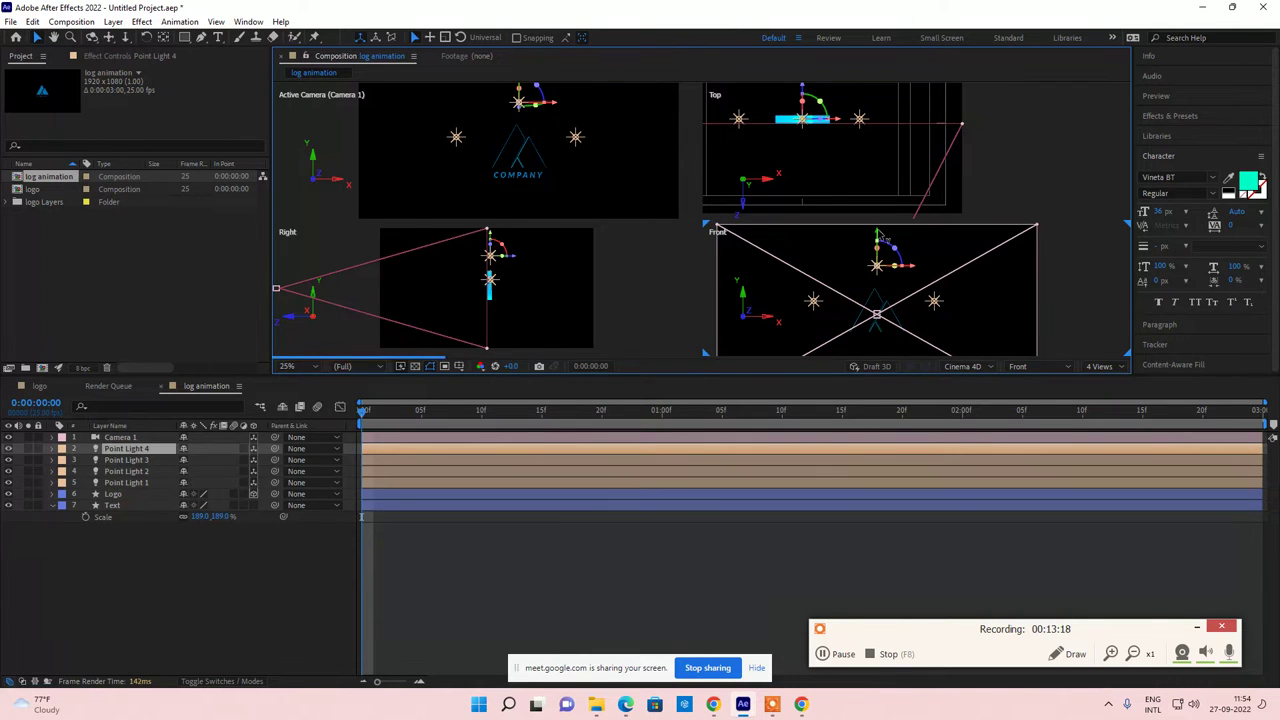
drag(880, 236, 886, 330)
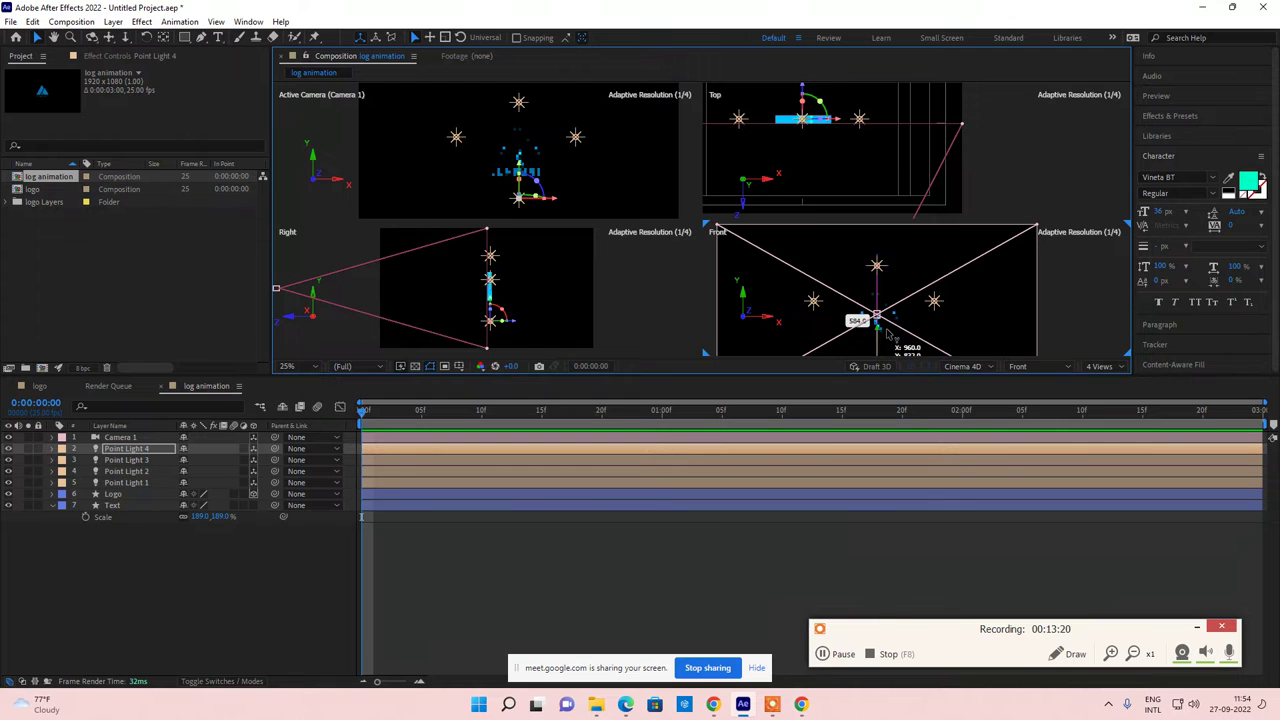
scroll(632, 182, up, 5)
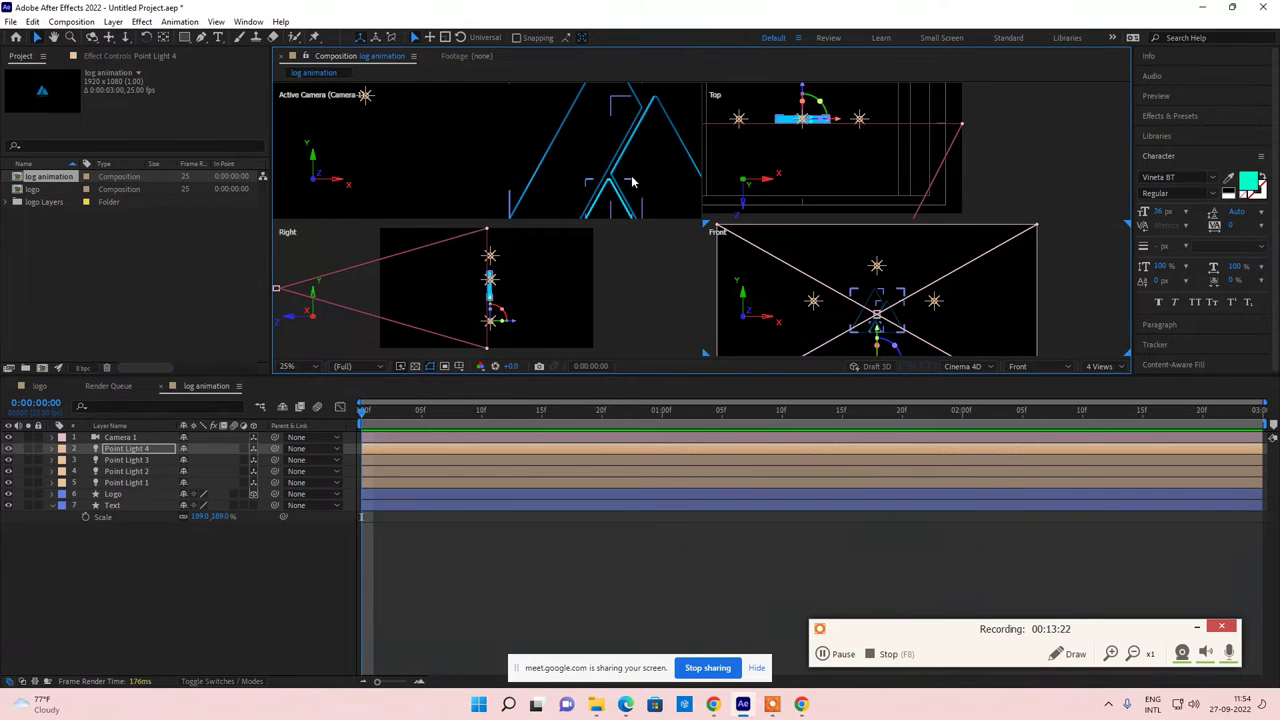
scroll(620, 188, down, 5)
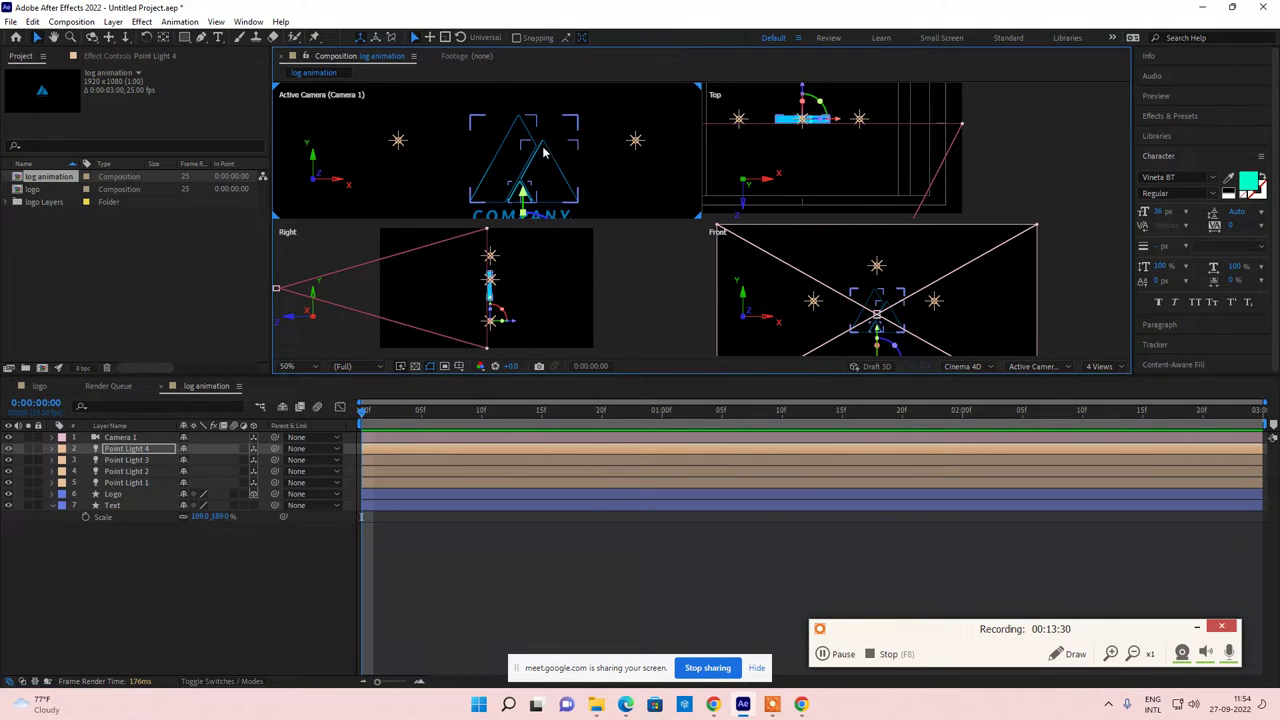
scroll(522, 158, down, 2)
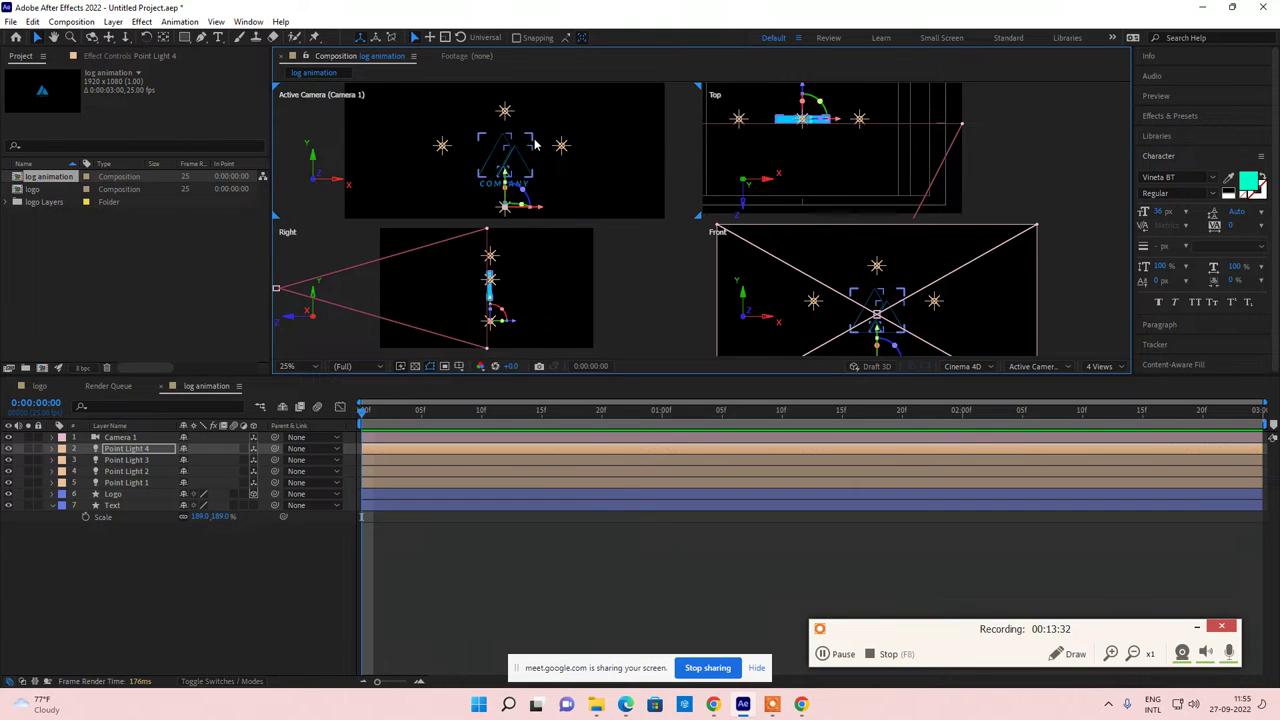
Step: Duplicate into Point Light 5, raise it in the Front view and bring it forward in the Top view
click(840, 292)
scroll(860, 290, down, 2)
scroll(886, 297, up, 1)
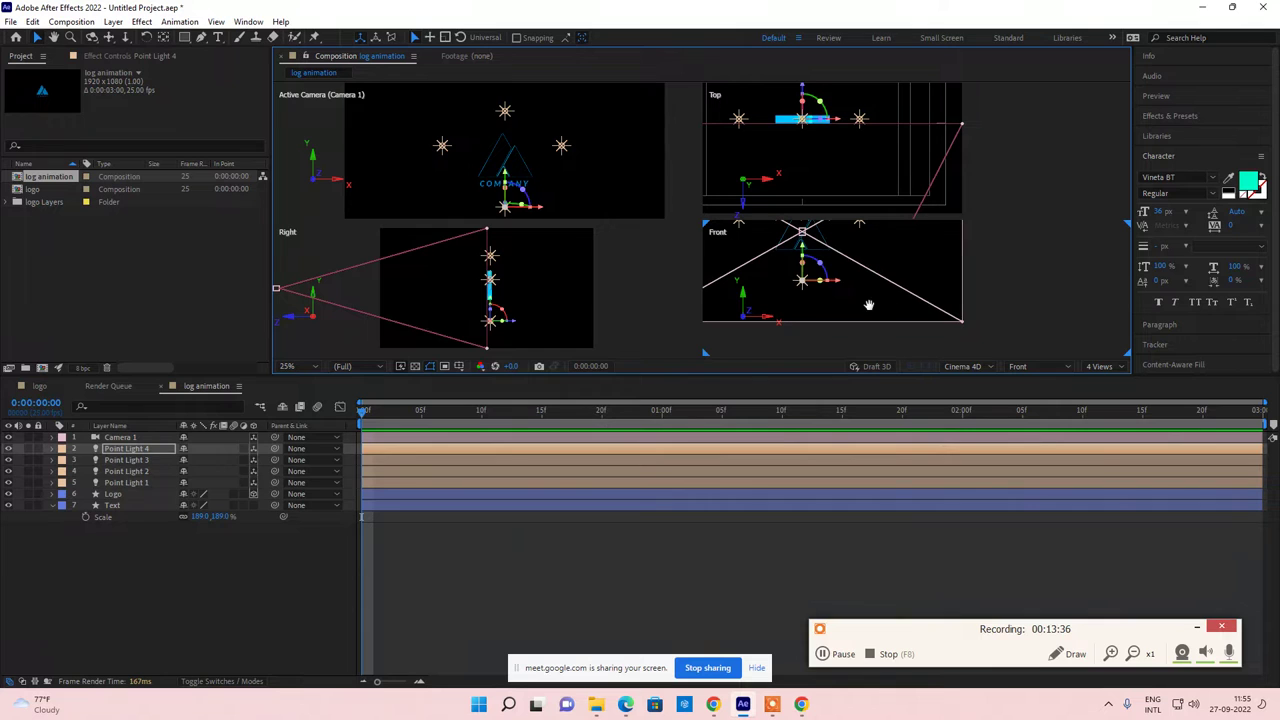
drag(869, 305, 886, 342)
key(ctrl+d)
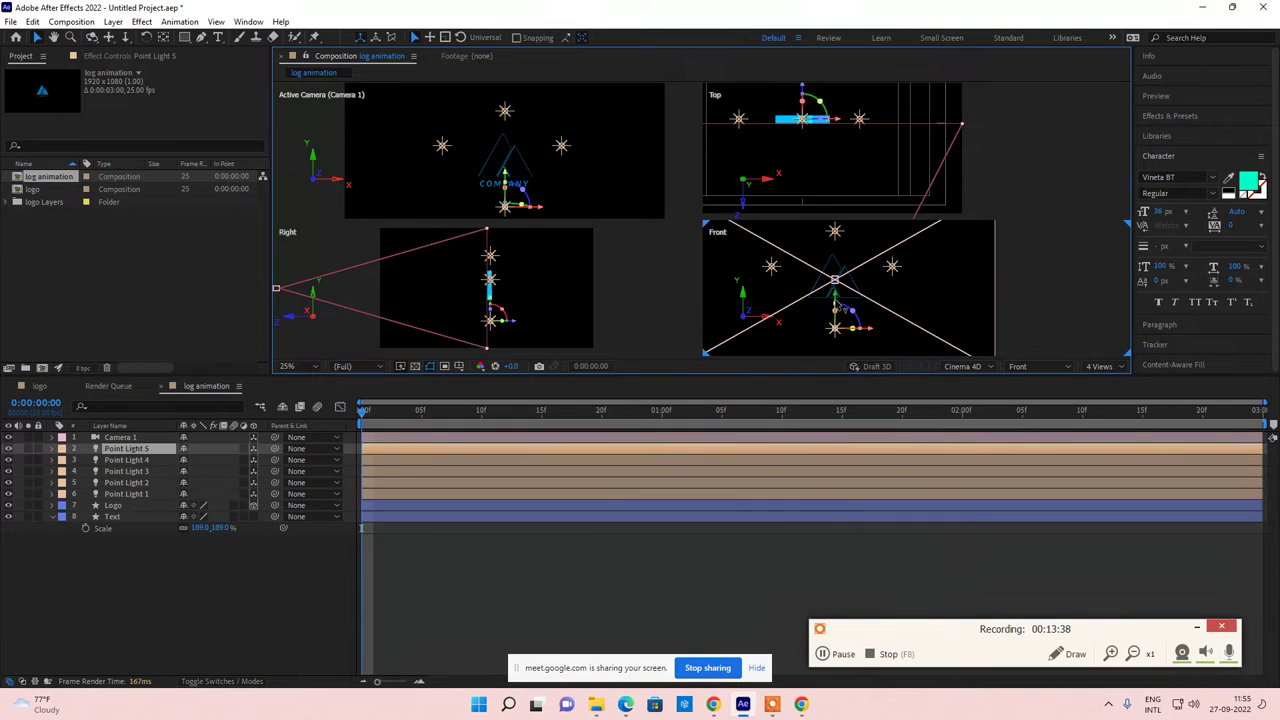
mouse_move(836, 300)
mouse_down()
mouse_move(840, 262)
mouse_move(840, 278)
mouse_up()
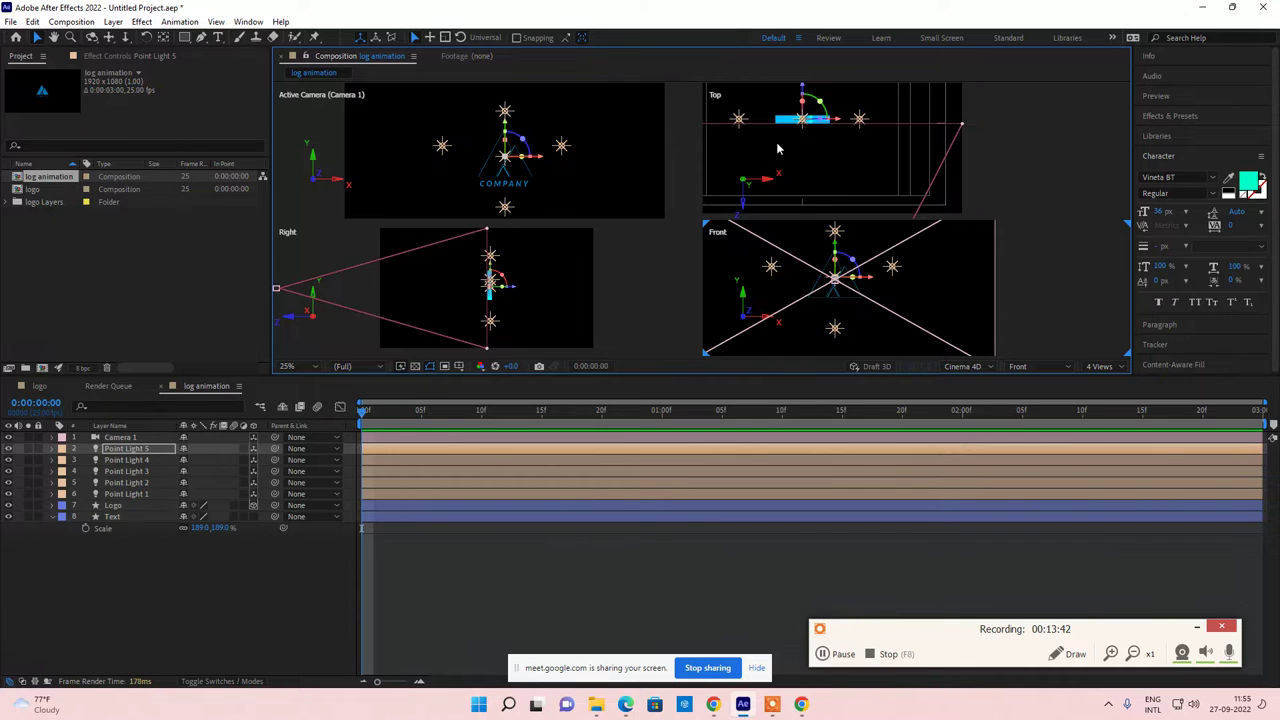
click(826, 132)
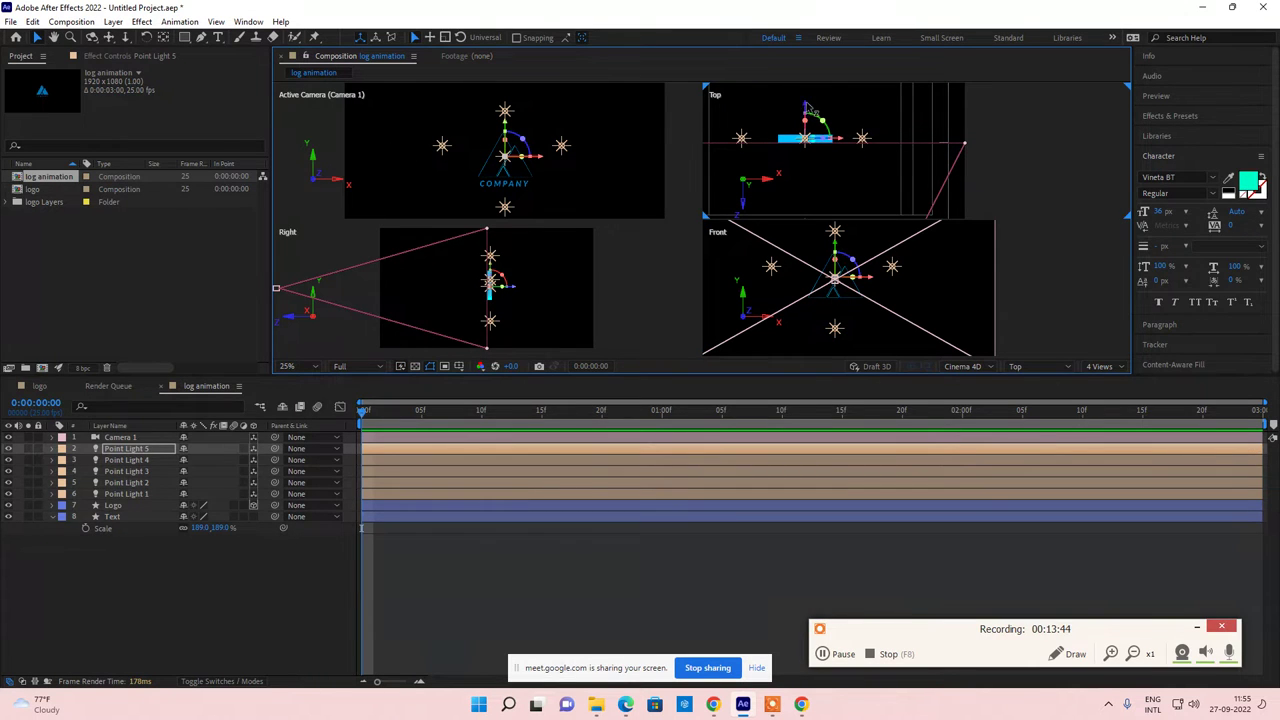
drag(808, 105, 808, 148)
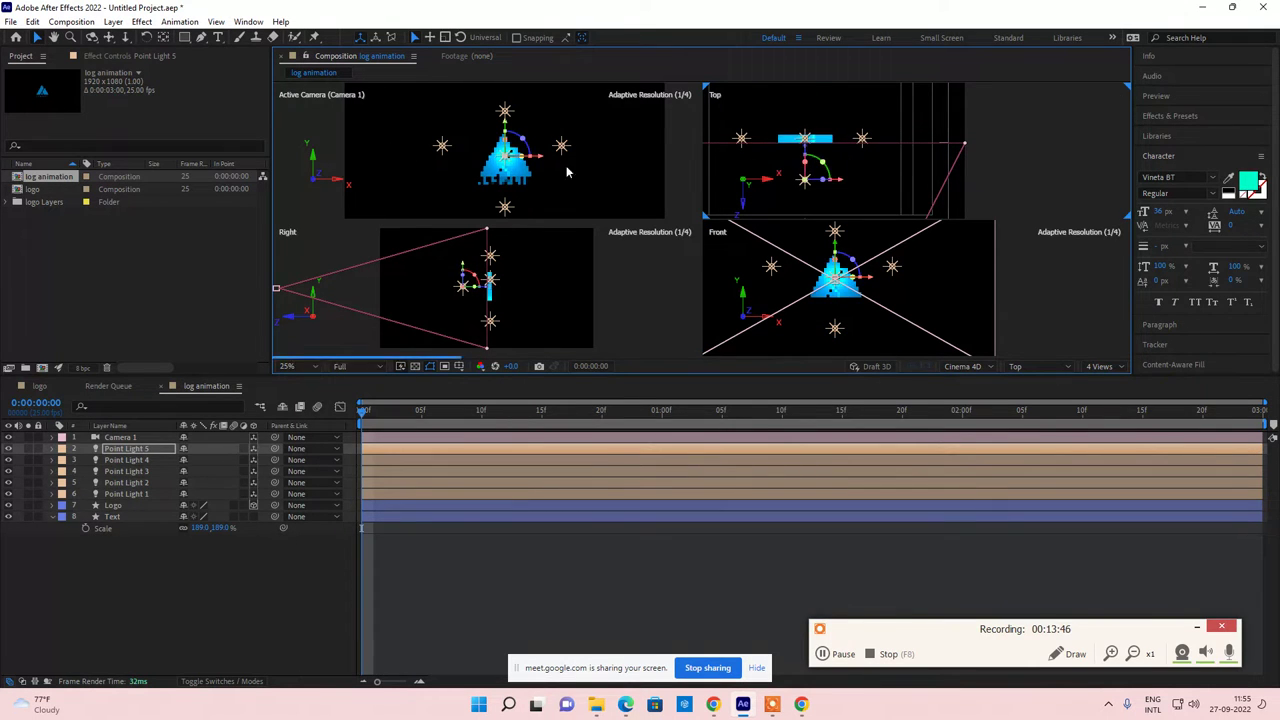
click(566, 172)
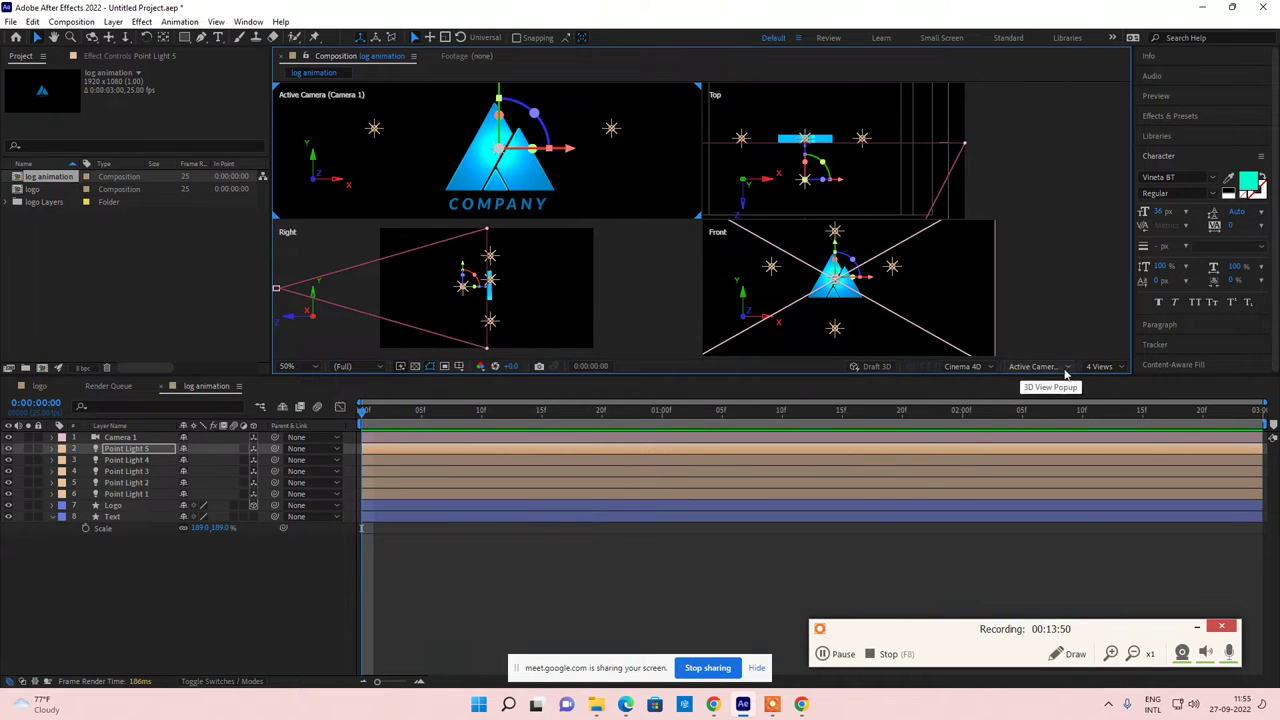
click(1100, 367)
Step: Switch the viewer to 1 View, zoom in, and pan to centre the logo
click(1112, 385)
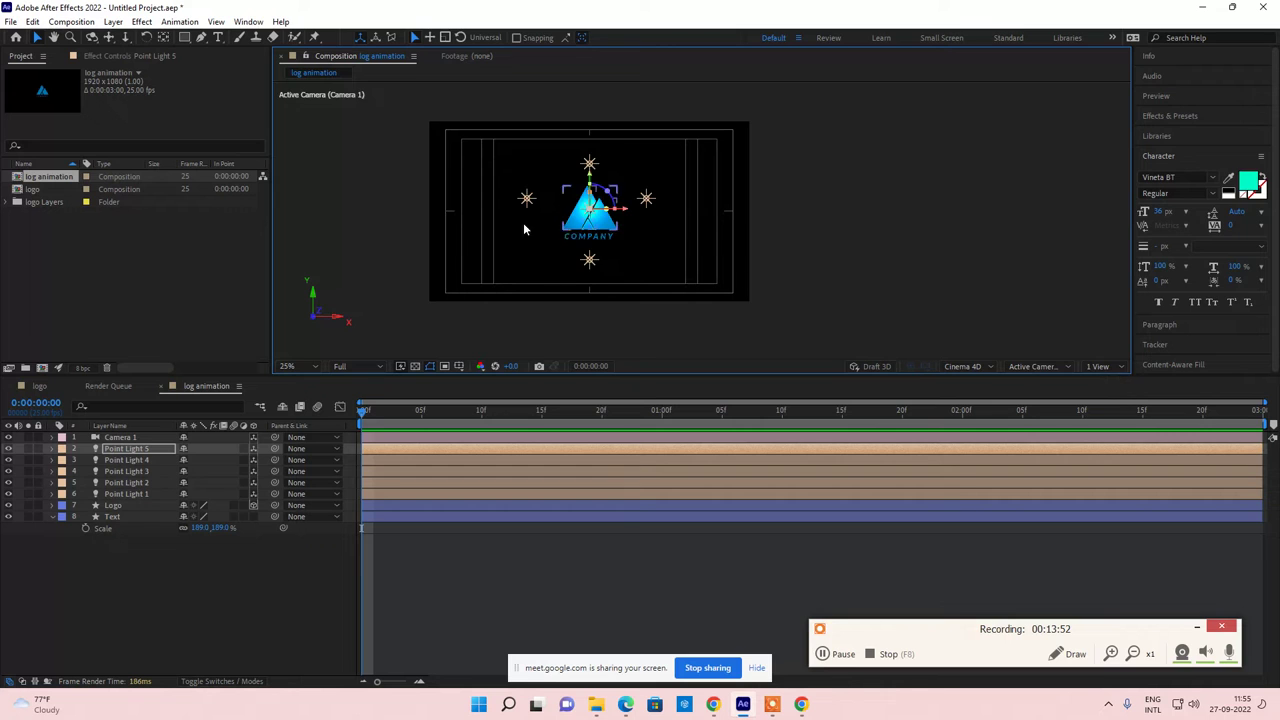
scroll(560, 226, up, 4)
drag(571, 229, 851, 240)
key(v)
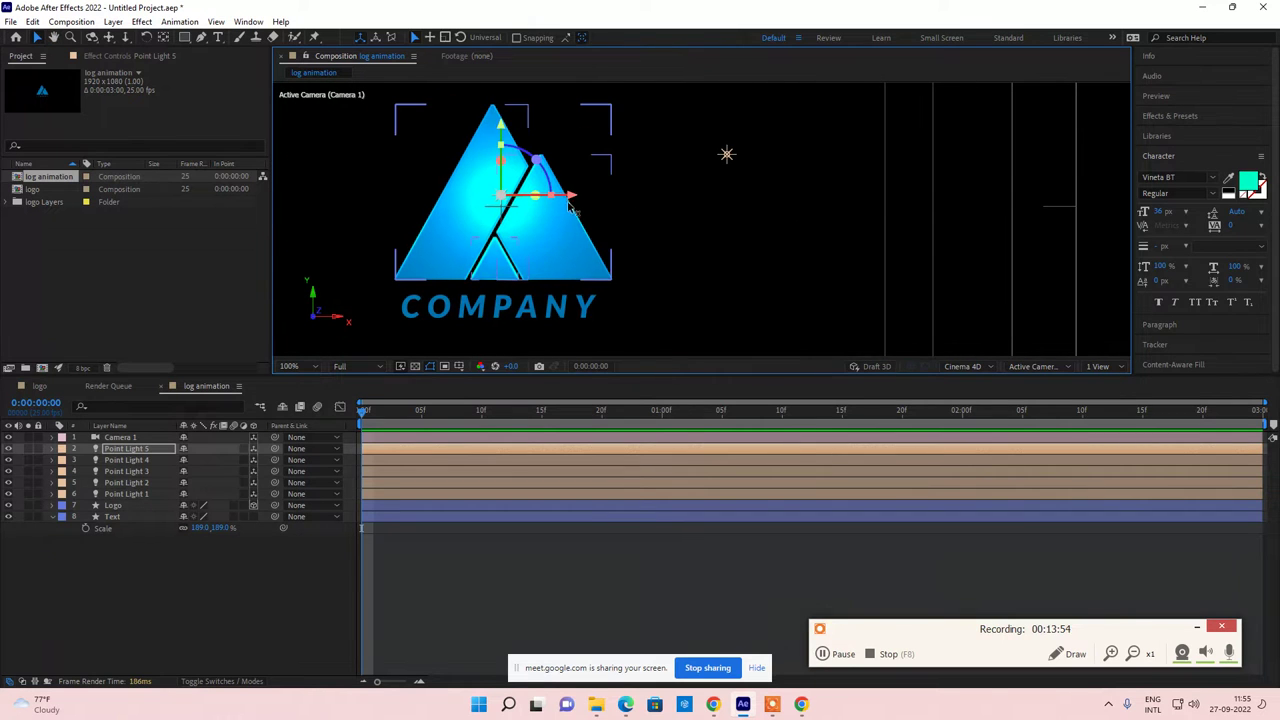
Step: Move Point Light 5 to about x=710, right of the triangle's upper edge, then select the Logo layer
drag(575, 205, 435, 197)
key(comma)
key(period)
key(comma)
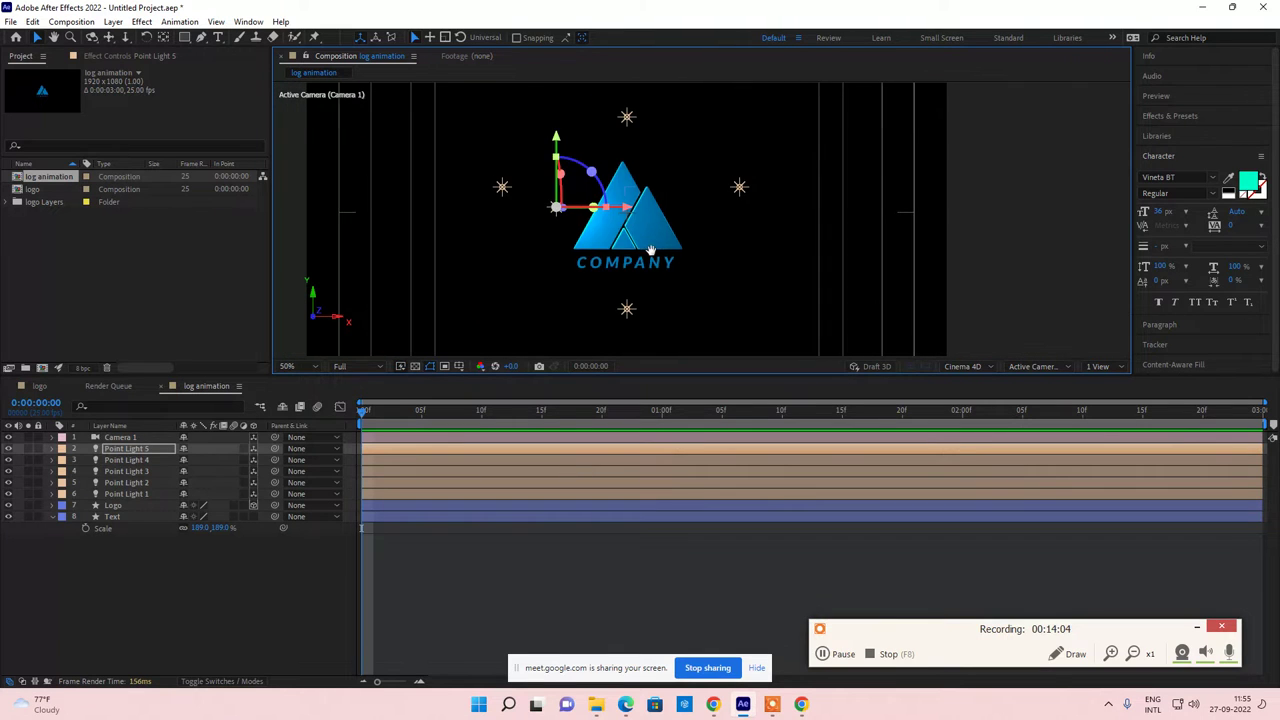
drag(592, 206, 745, 207)
scroll(688, 235, up, 2)
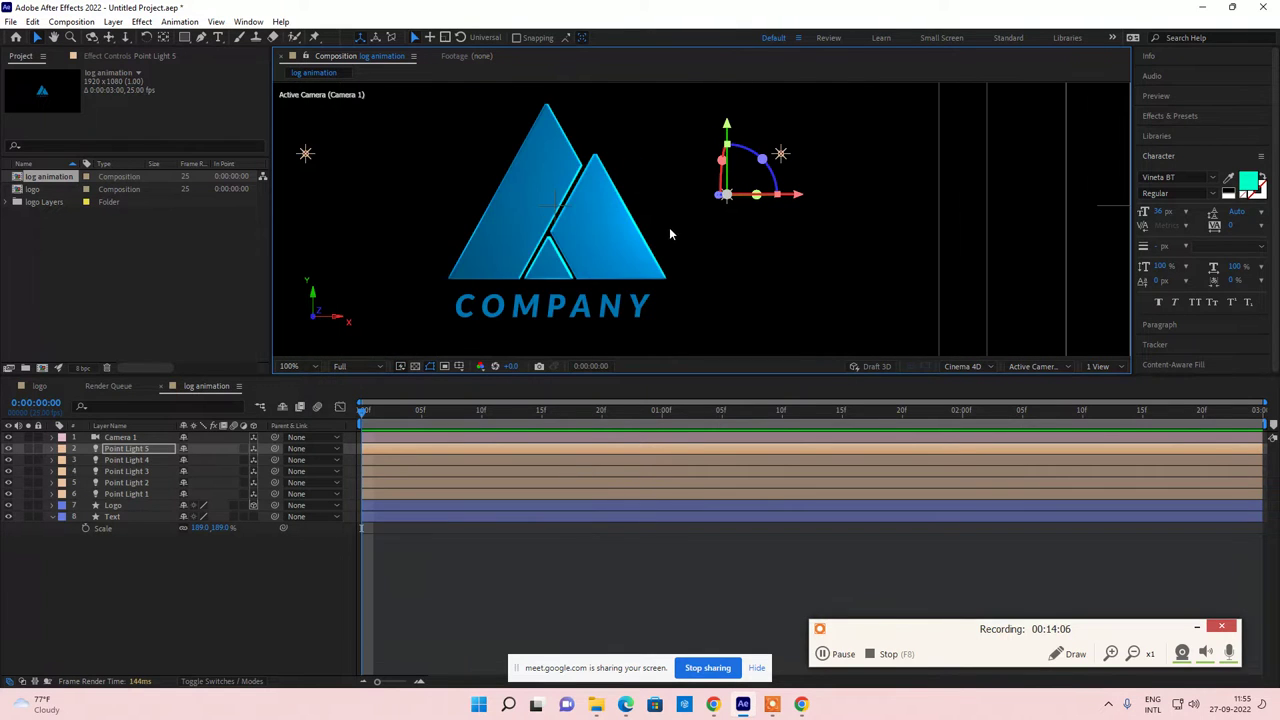
click(114, 506)
Step: Tune the Logo's material: lower Metal, Specular Shininess about 95%, Reflection Intensity about 29%
click(52, 509)
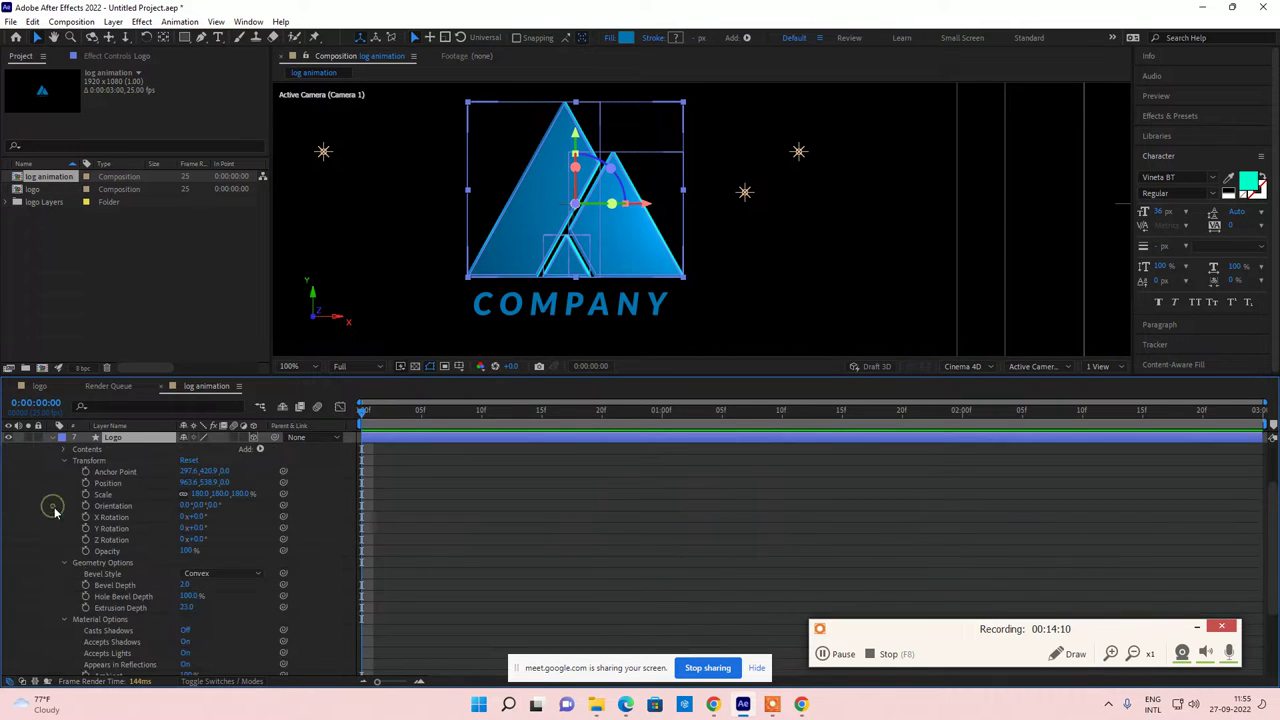
scroll(132, 606, down, 3)
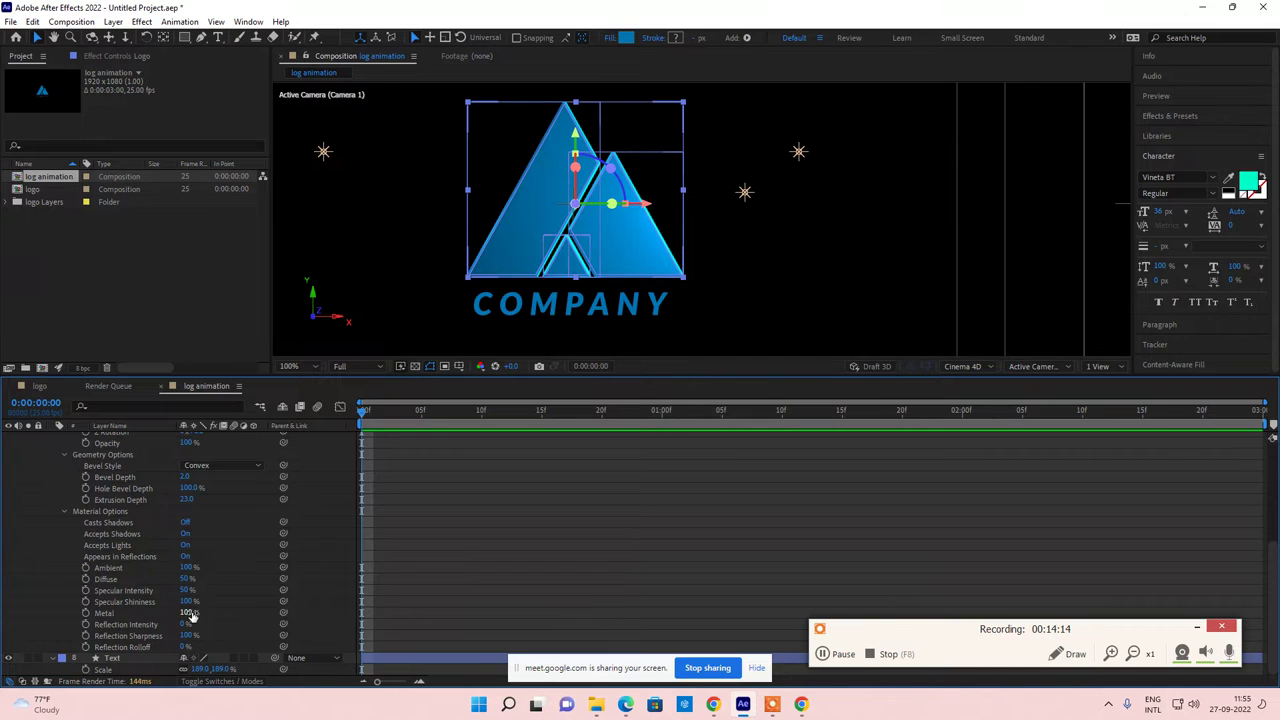
drag(190, 612, 152, 613)
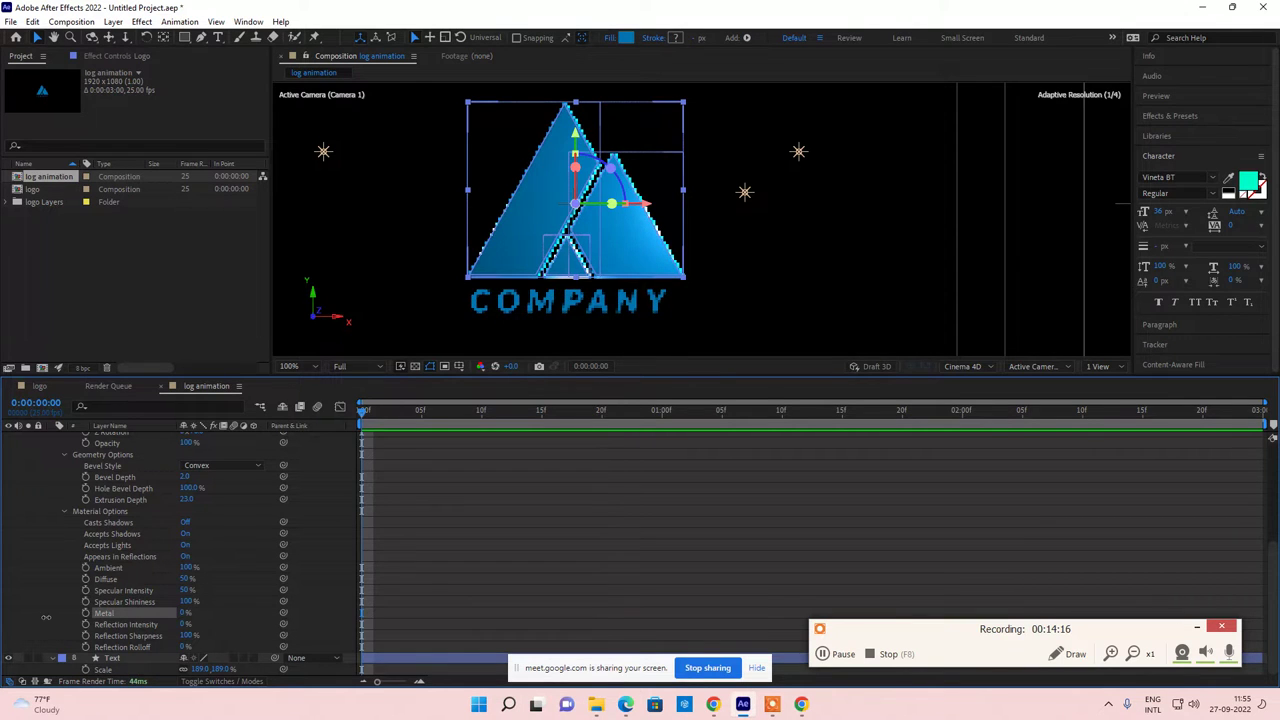
drag(46, 617, 157, 612)
drag(310, 611, 130, 603)
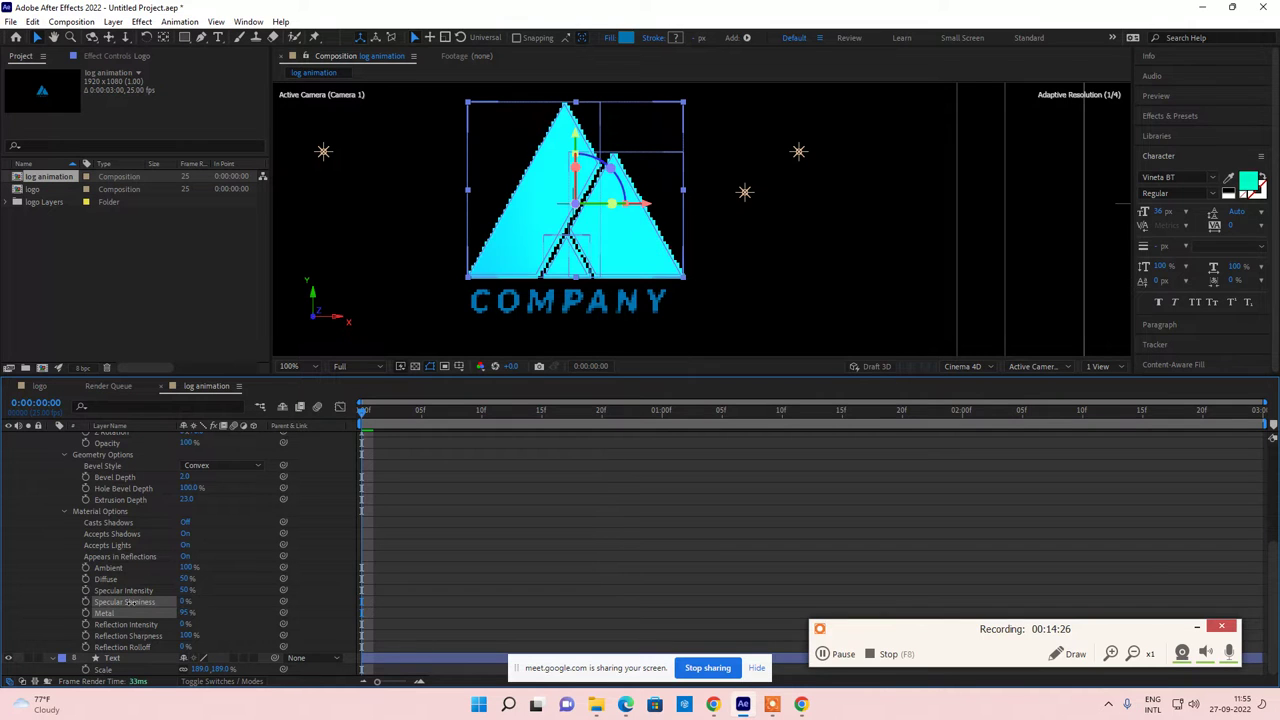
mouse_move(184, 601)
mouse_down()
mouse_move(240, 602)
mouse_move(163, 602)
mouse_move(203, 606)
mouse_up()
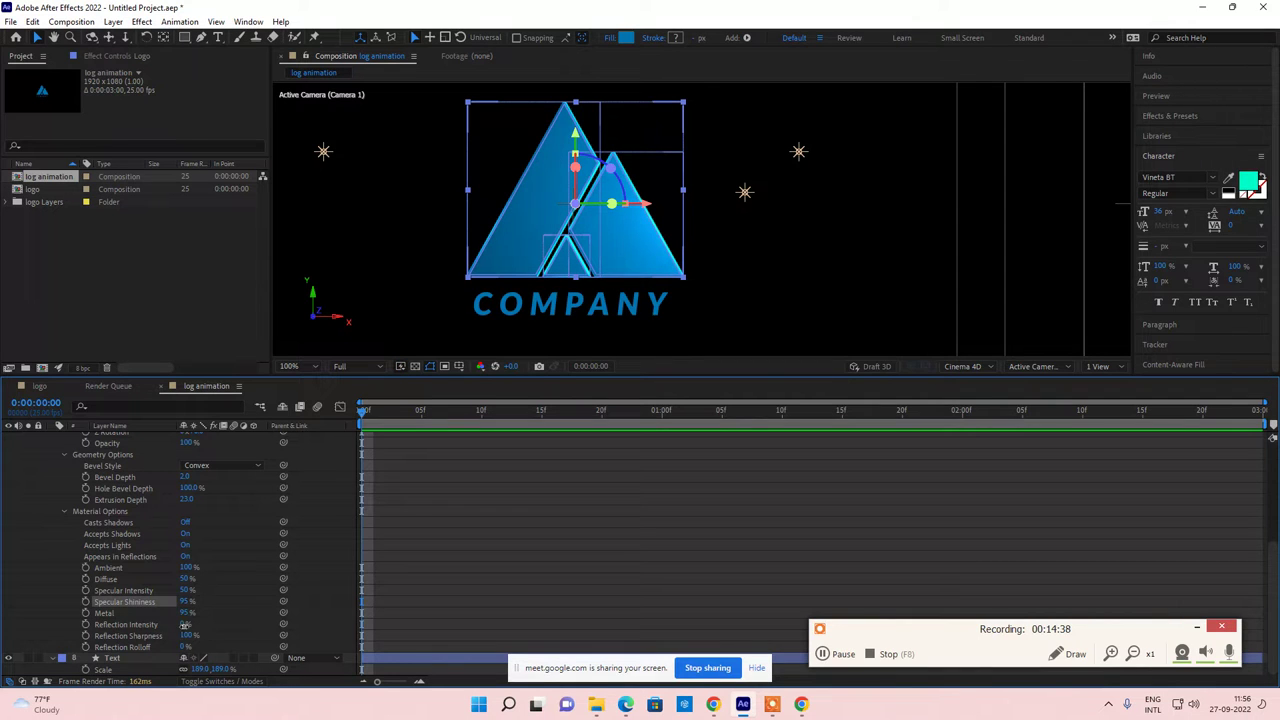
mouse_move(185, 624)
mouse_down()
mouse_move(271, 617)
mouse_move(230, 620)
mouse_move(243, 620)
mouse_up()
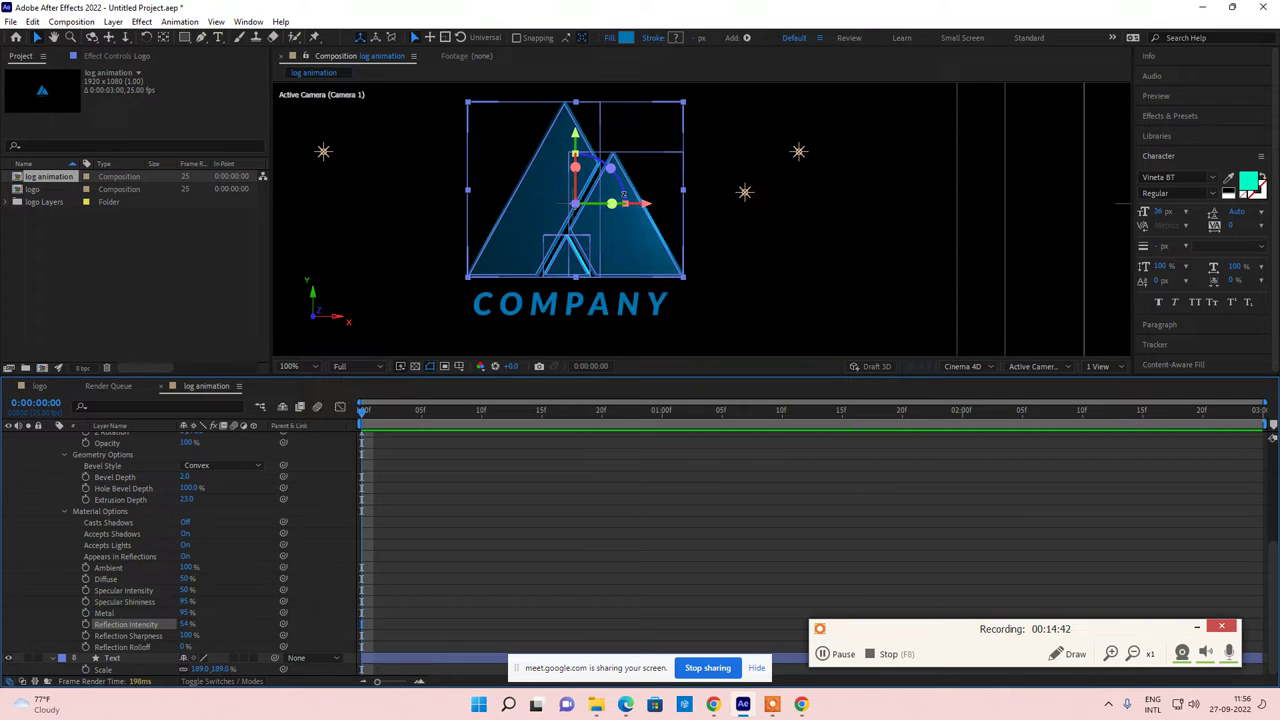
key(period)
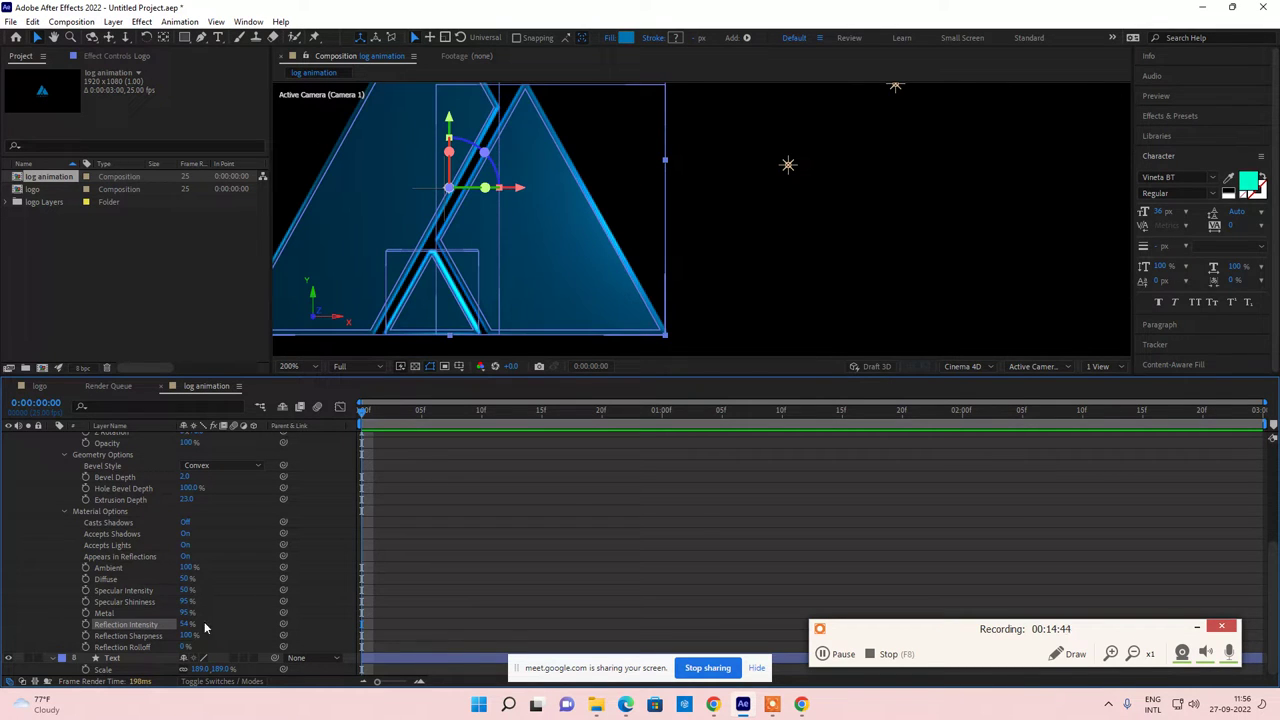
drag(186, 628, 233, 622)
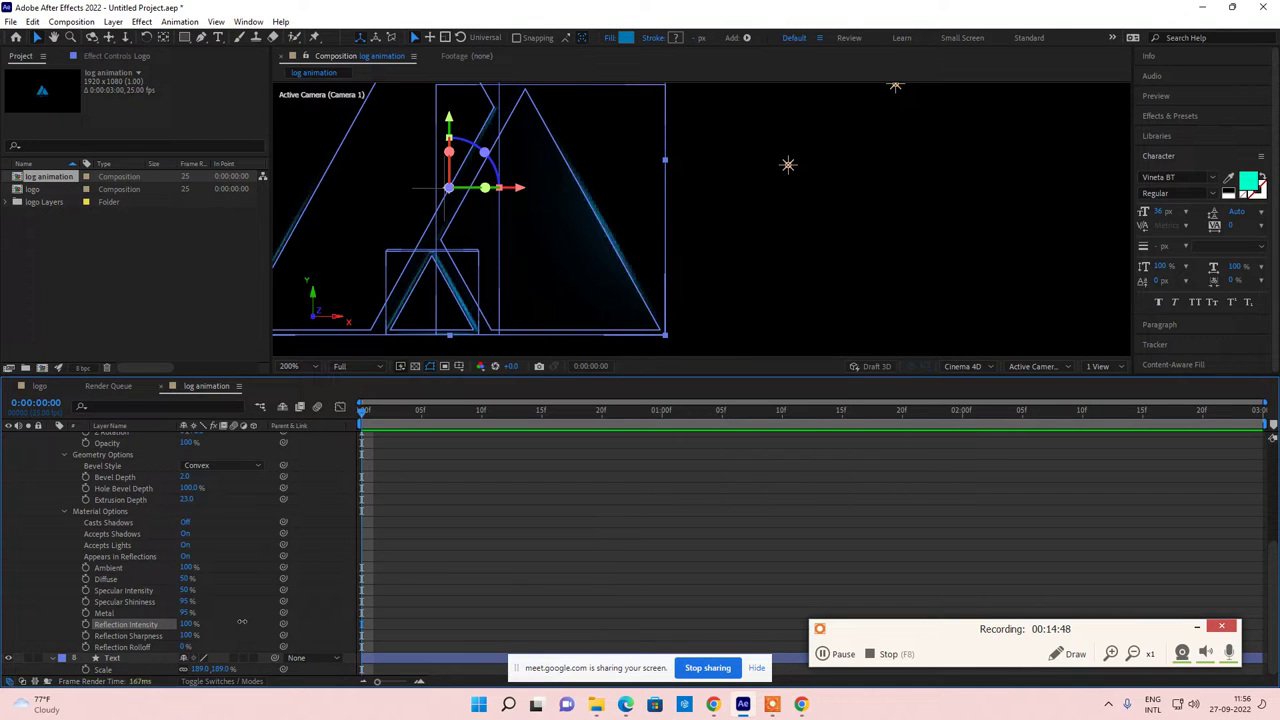
drag(235, 620, 199, 624)
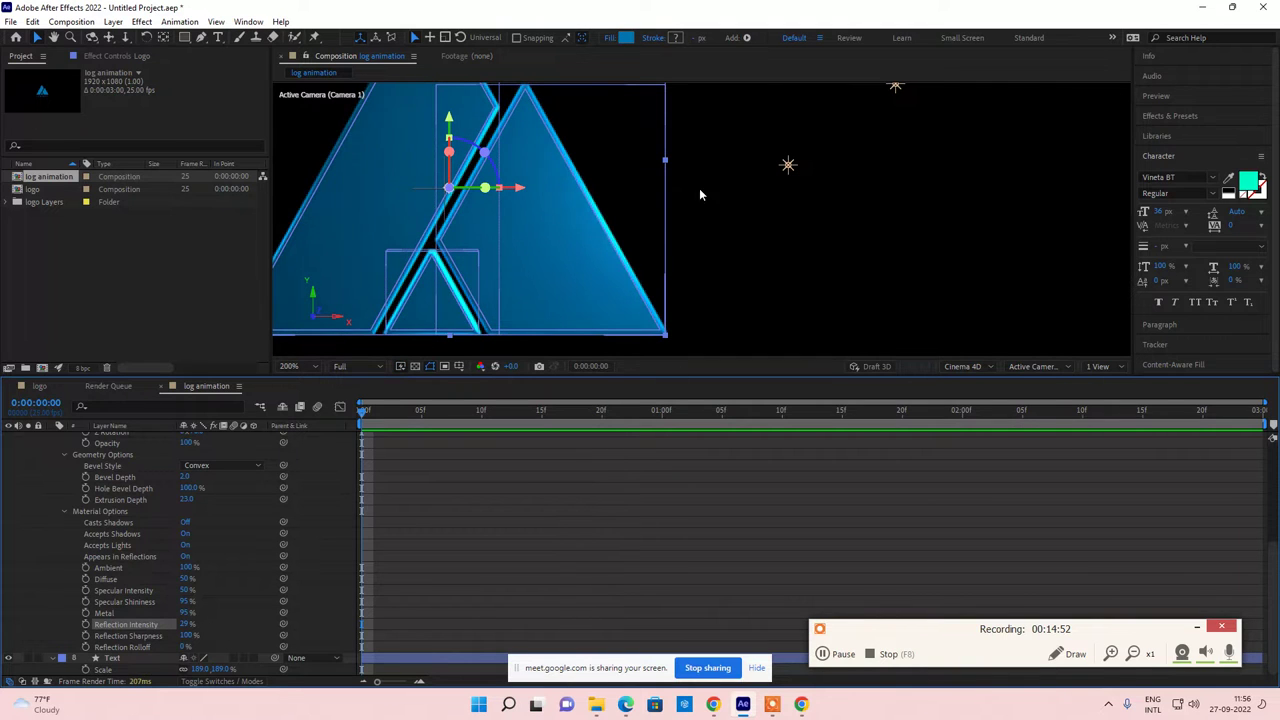
Step: Toggle the Logo's Accepts Lights Off and back On to compare the lit shading
scroll(740, 238, down, 2)
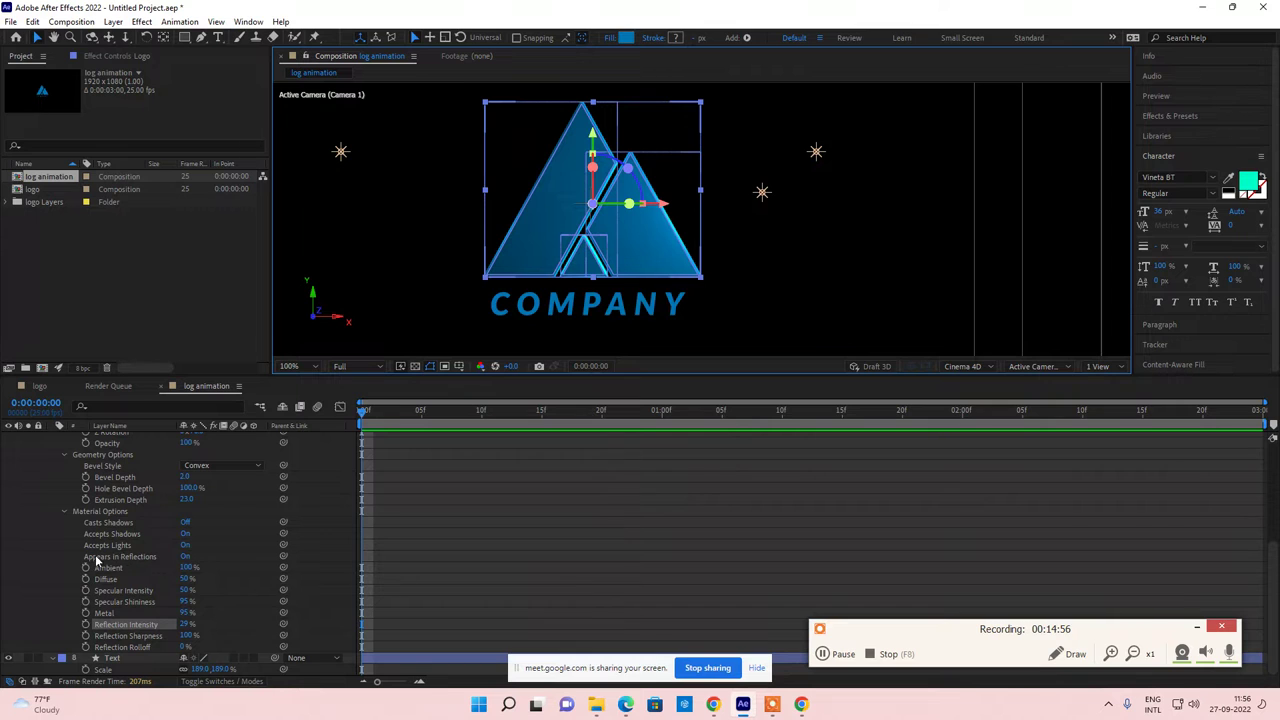
click(185, 546)
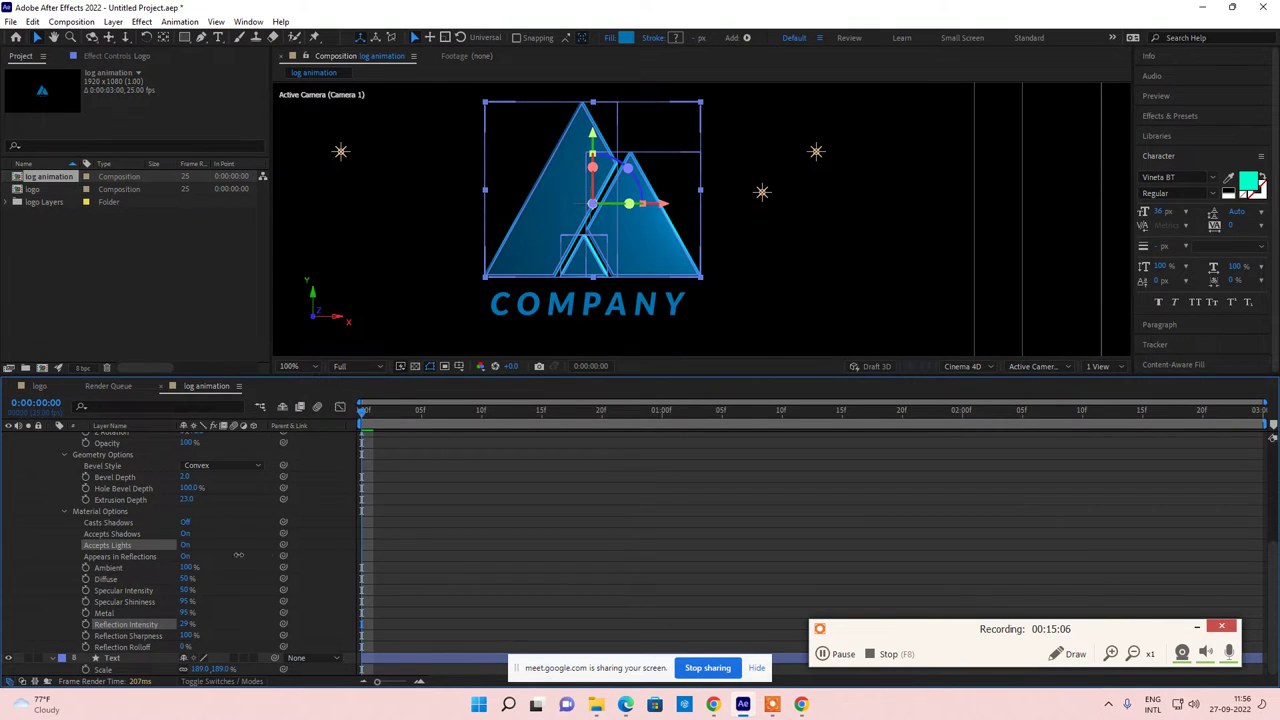
click(185, 545)
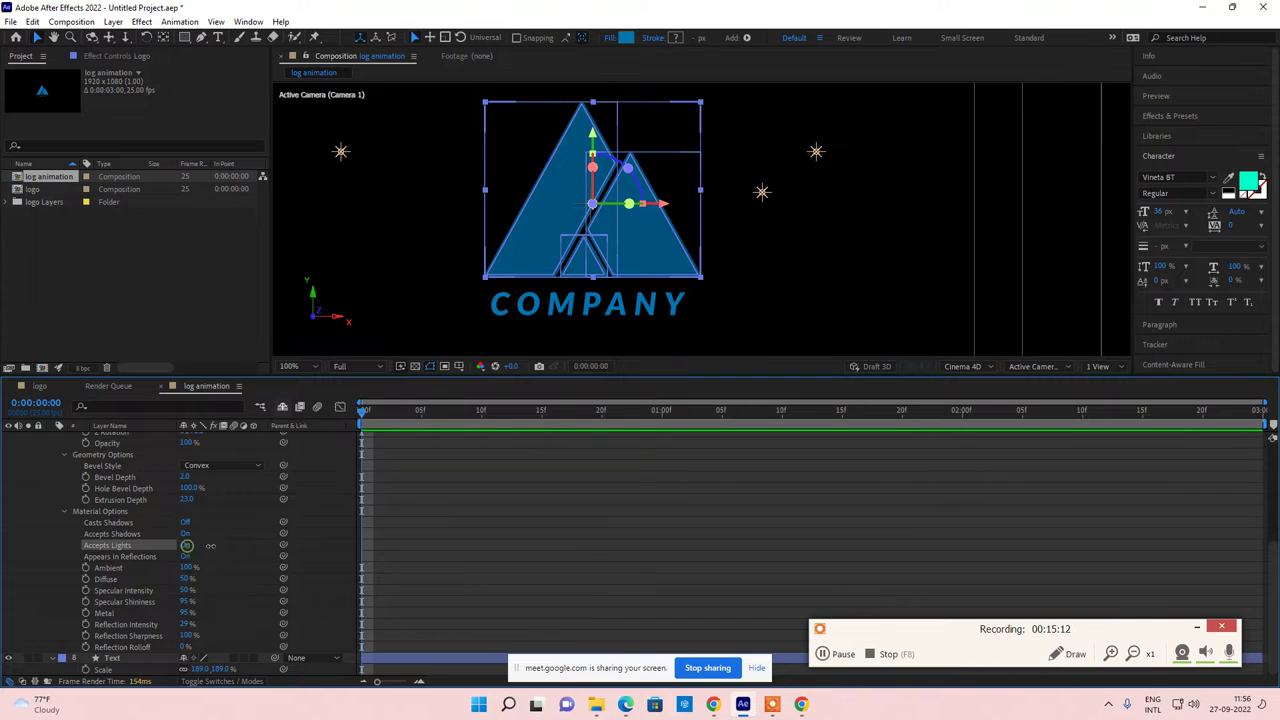
click(186, 545)
click(768, 497)
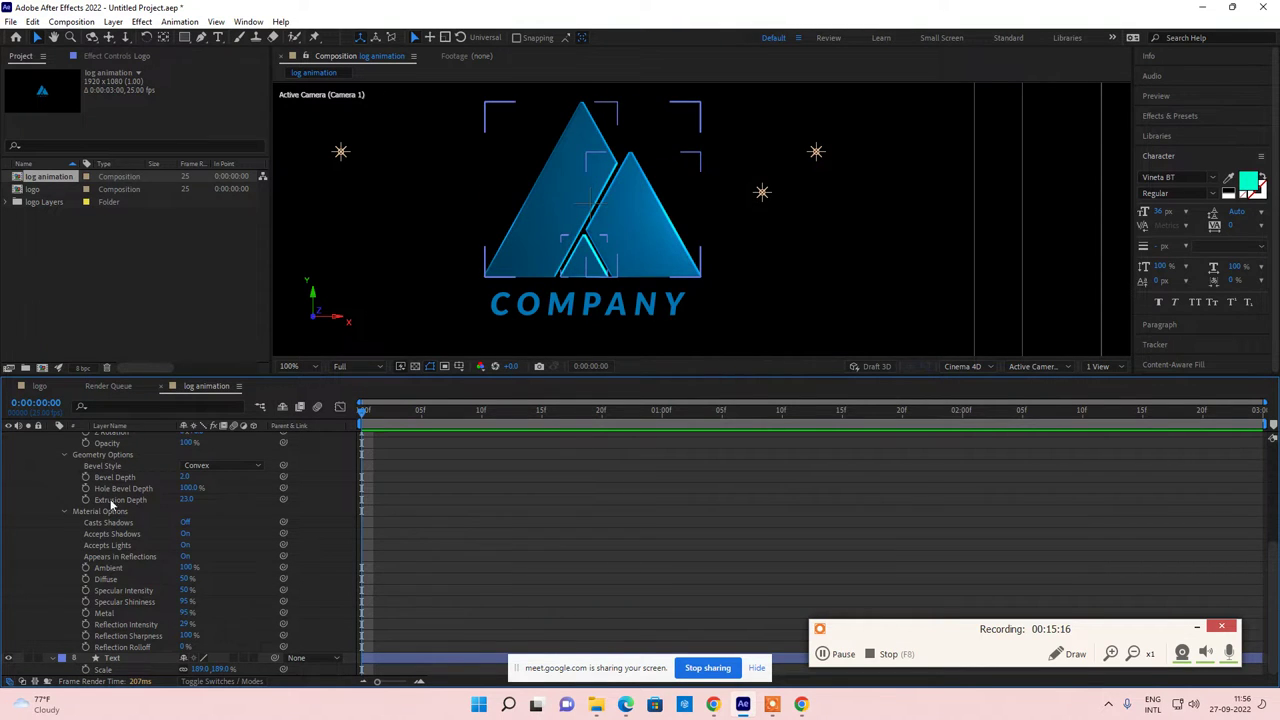
scroll(107, 515, up, 5)
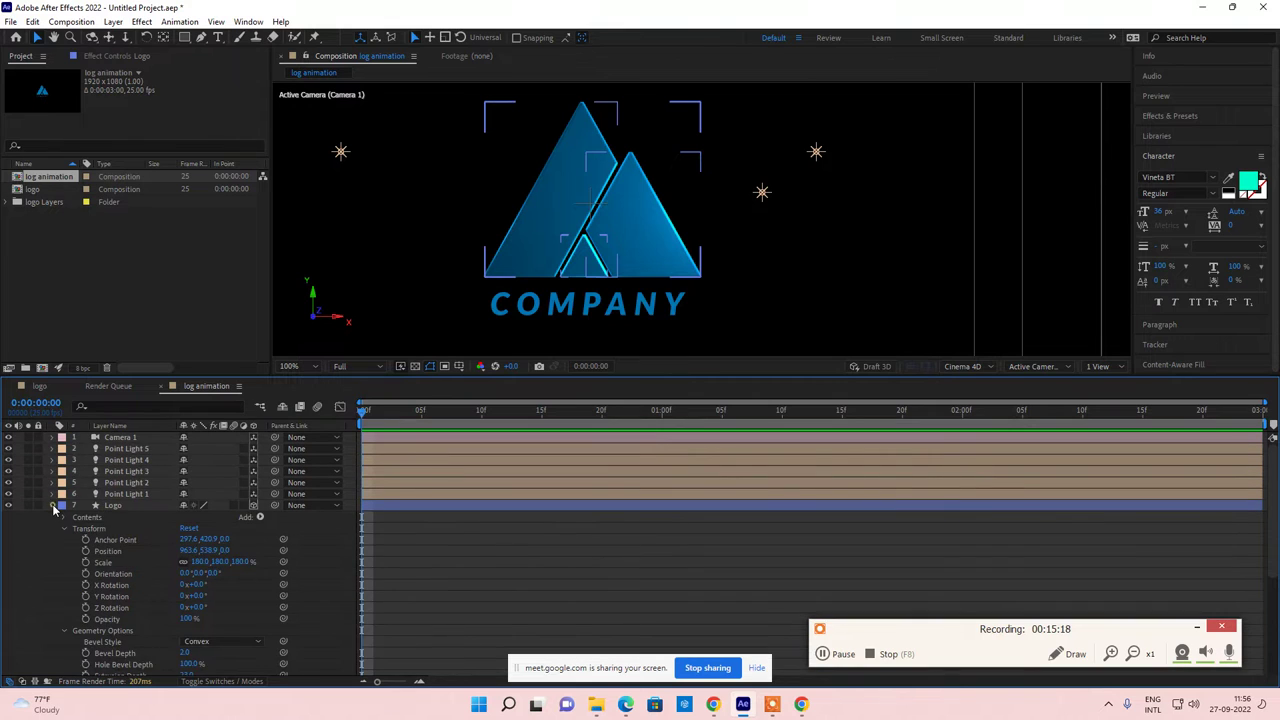
Step: Duplicate Point Light 5 and place the copy above the logo's upper left
click(55, 508)
click(134, 449)
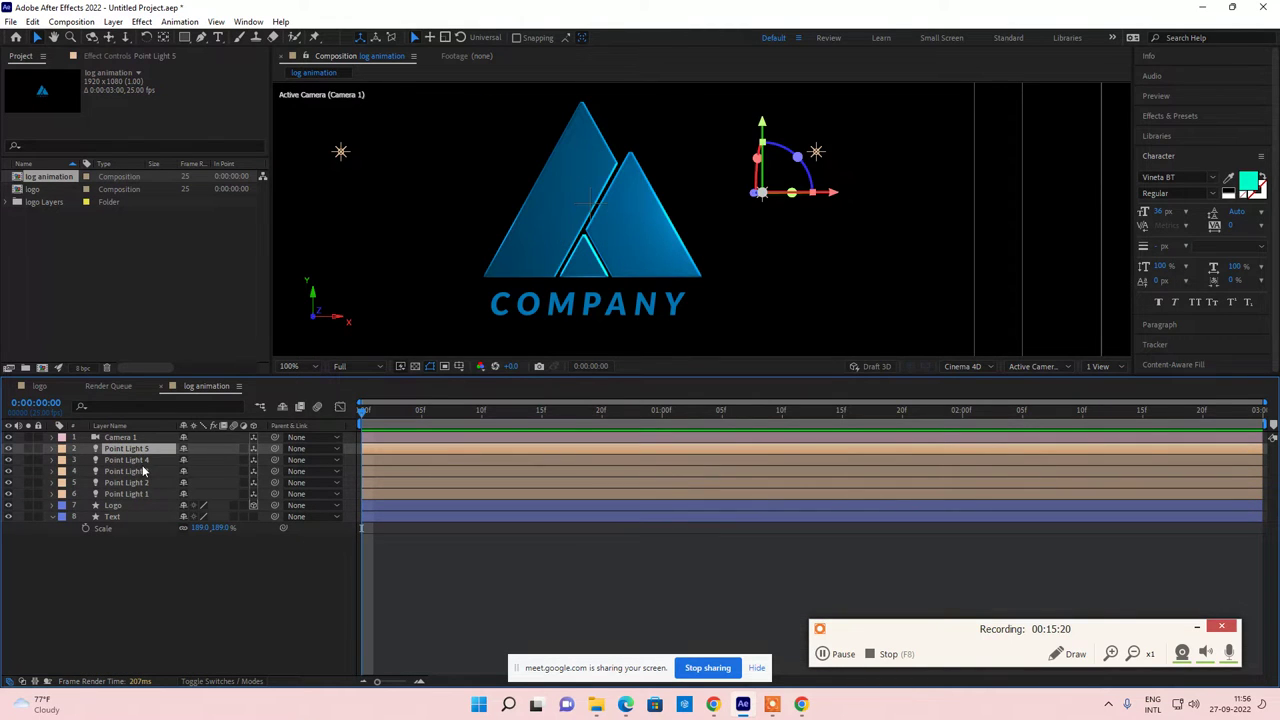
click(143, 578)
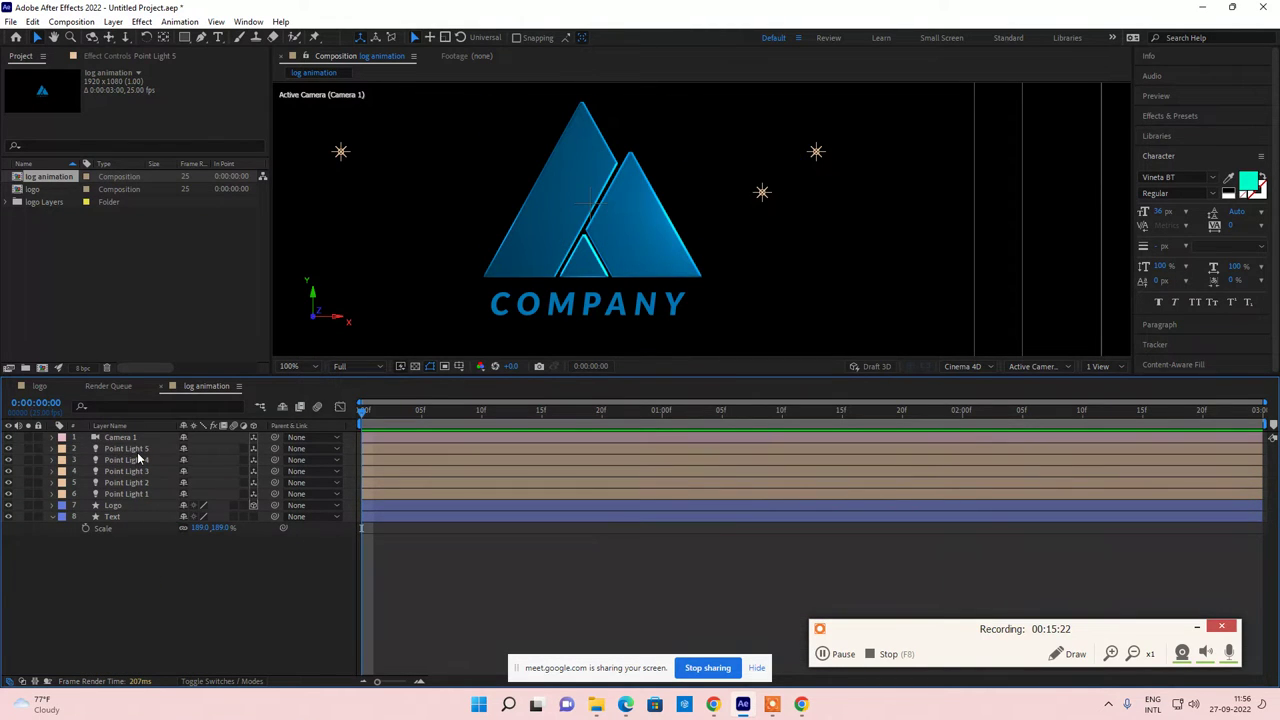
click(134, 449)
key(ctrl+d)
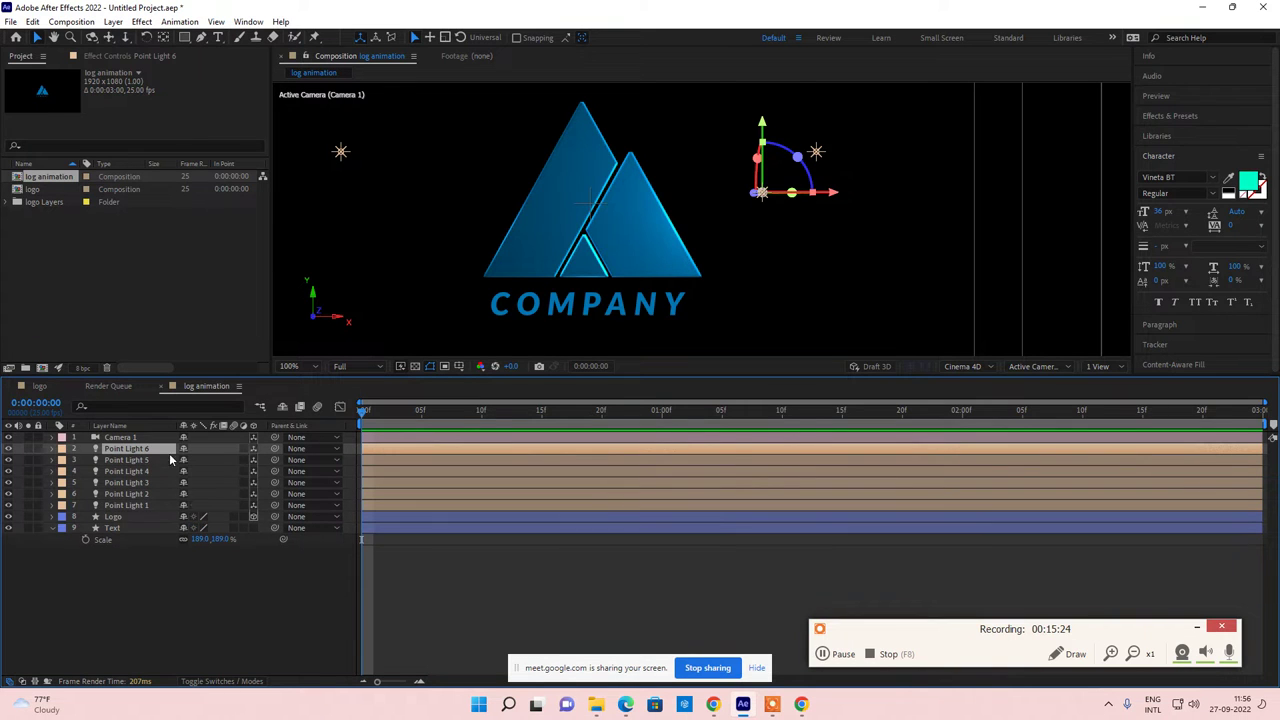
drag(829, 196, 530, 195)
drag(466, 135, 555, 149)
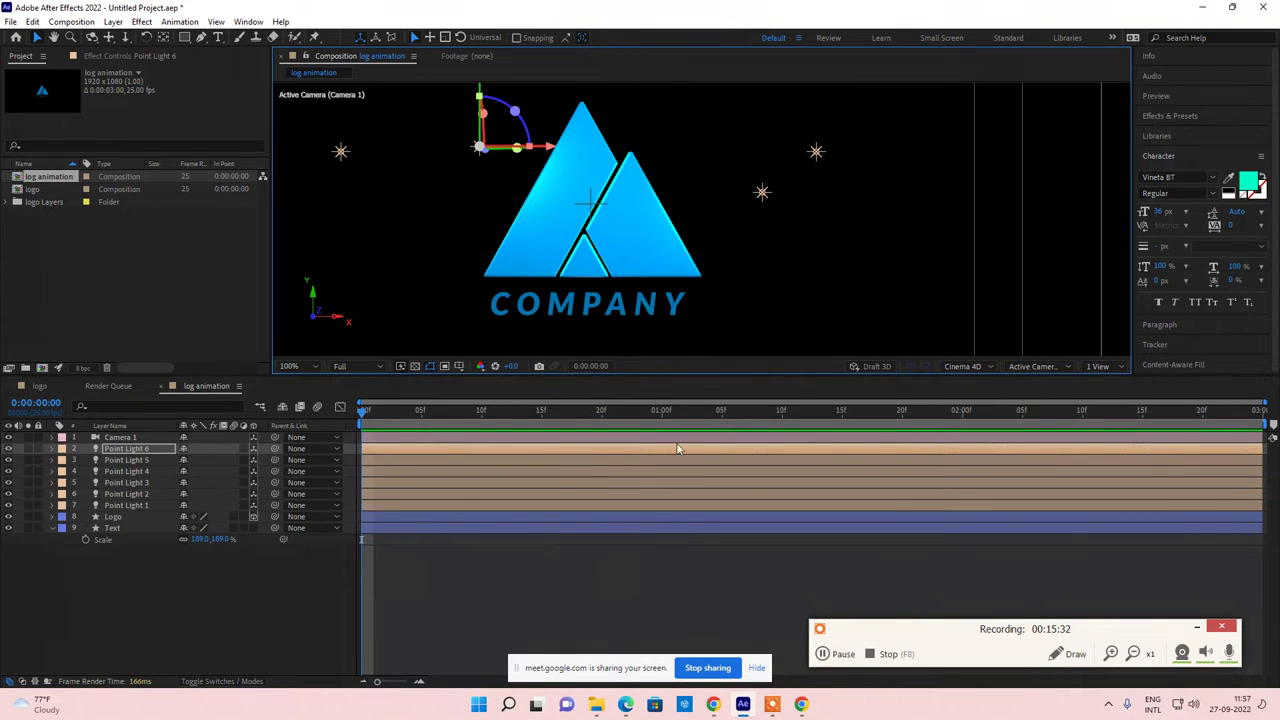
Step: Parent Point Lights 1 through 6 to the Logo layer
click(696, 591)
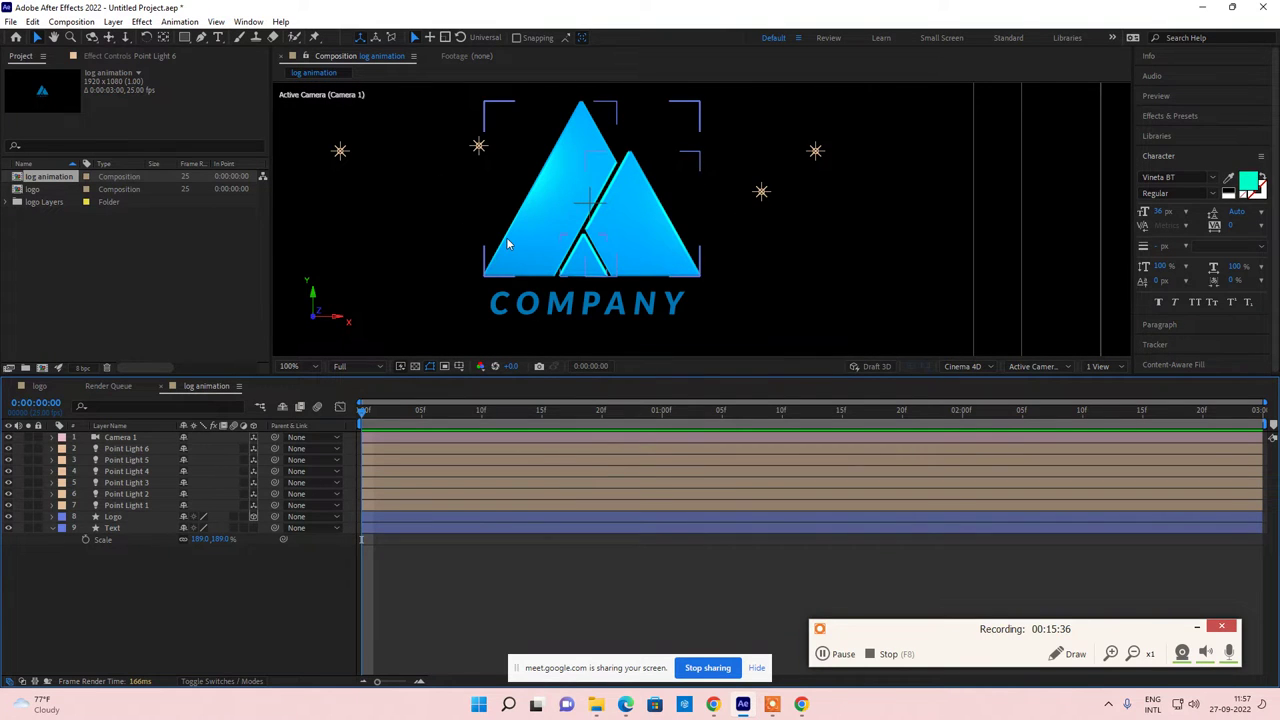
click(130, 448)
shift+click(142, 506)
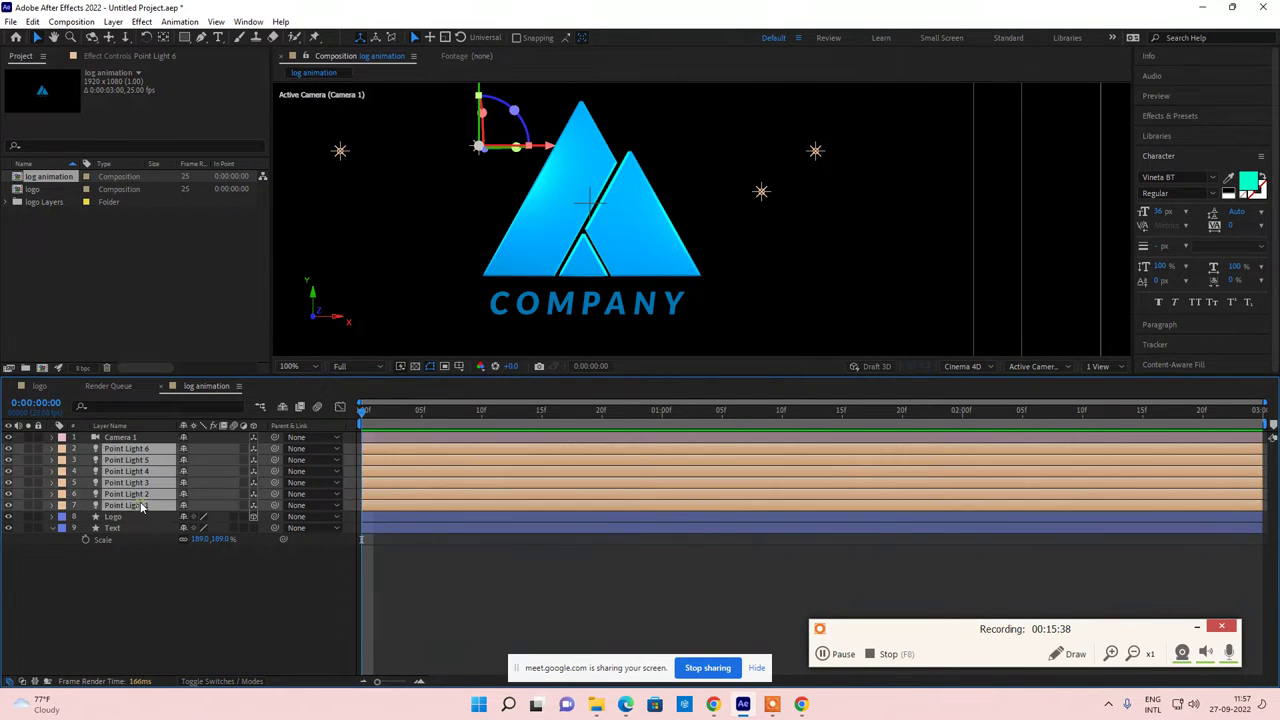
drag(276, 451, 122, 519)
click(118, 520)
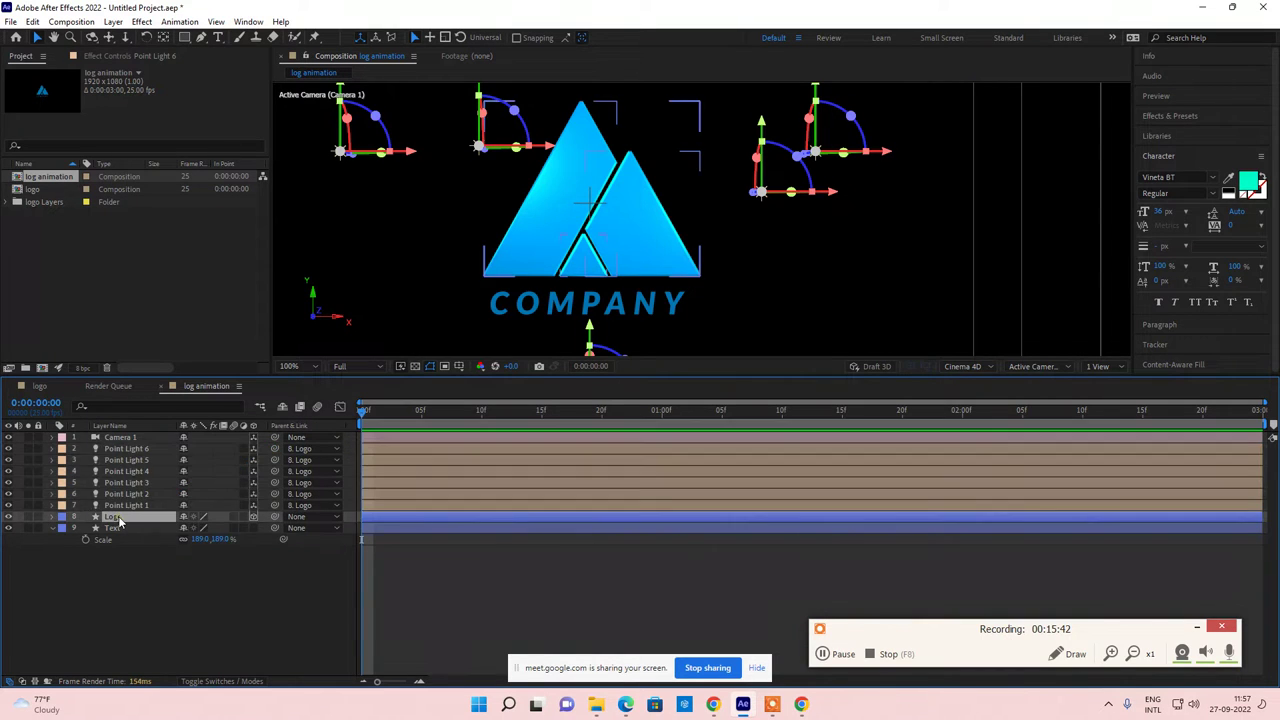
scroll(663, 249, down, 2)
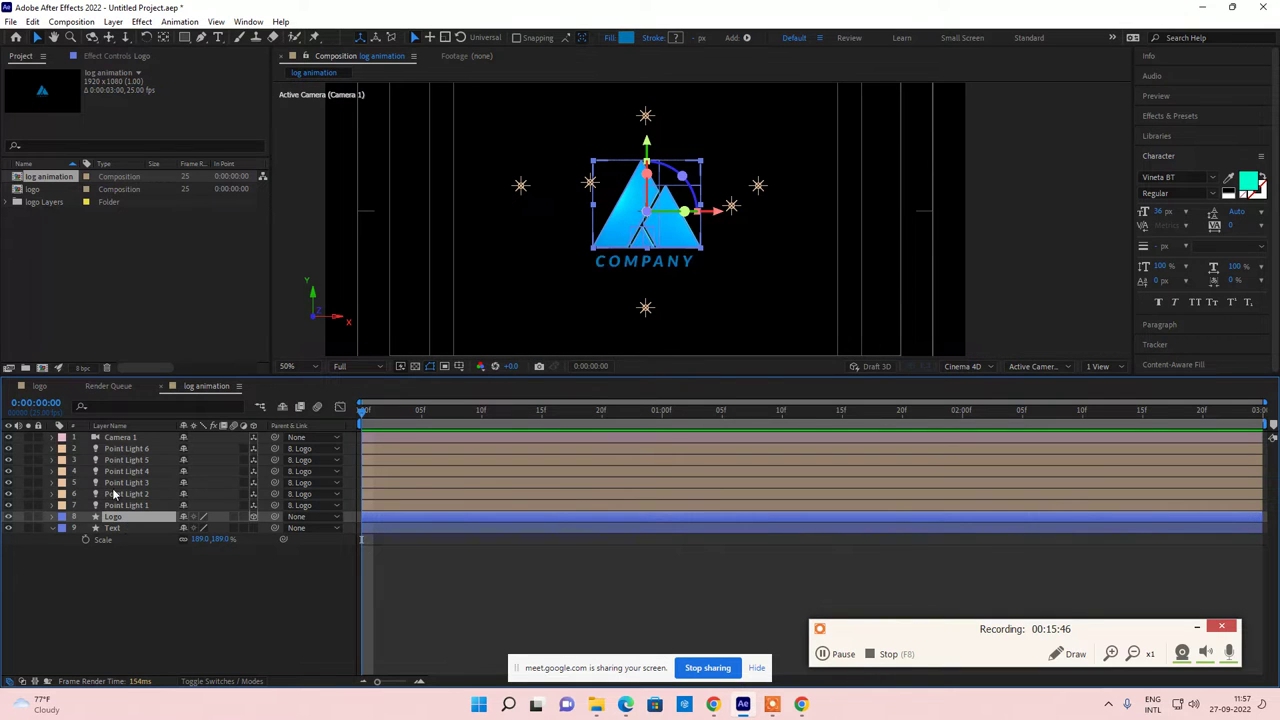
Step: Split the composition viewer into 4 Views
click(1100, 366)
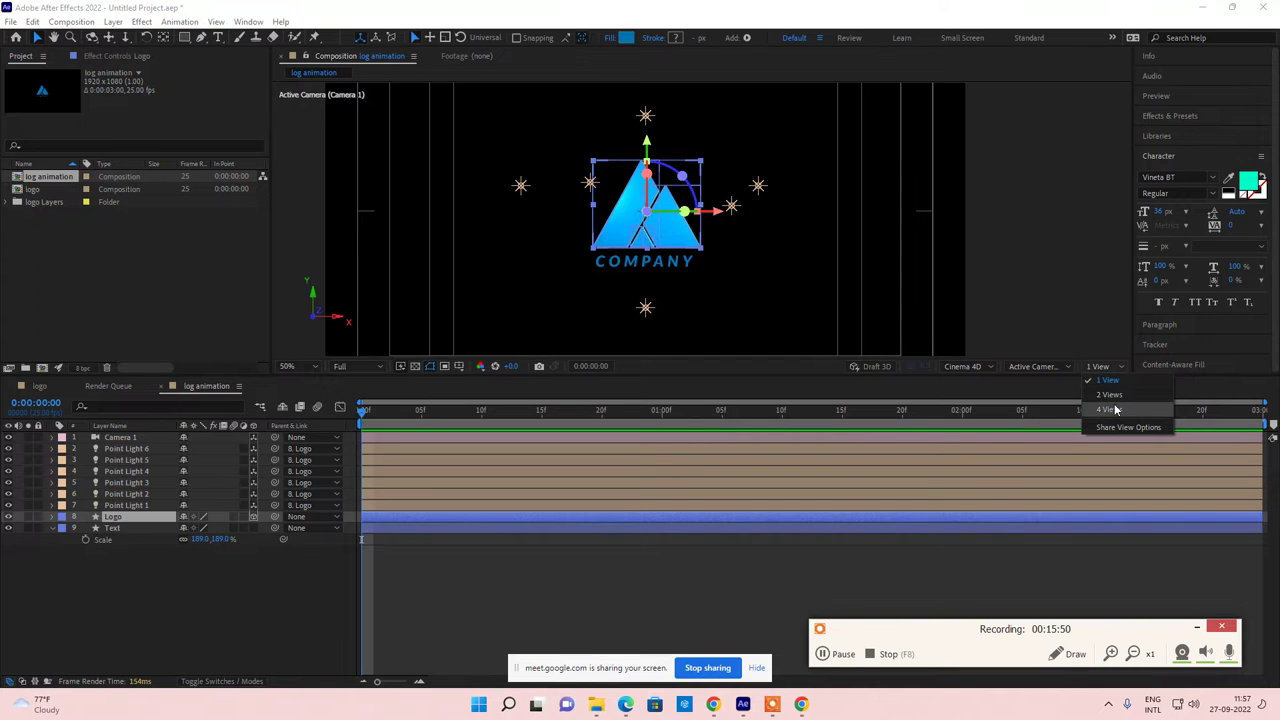
click(1109, 409)
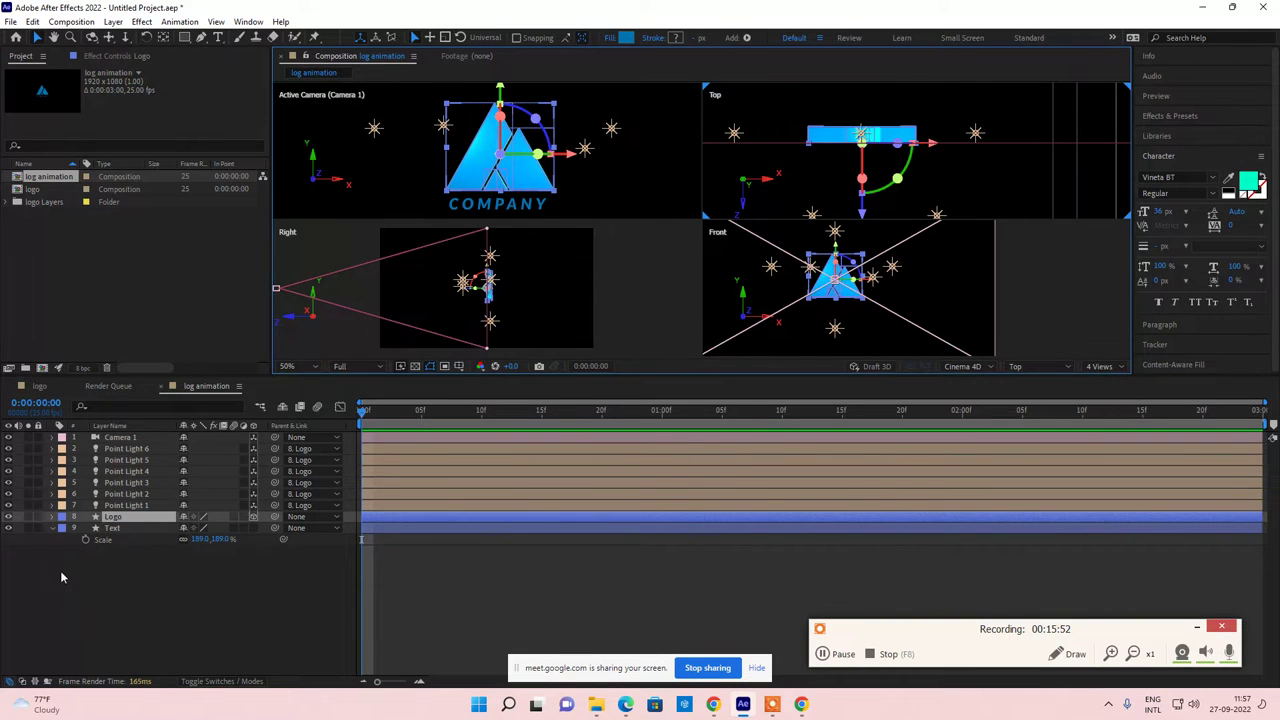
click(112, 527)
Step: Duplicate Point Light 6 into Point Light 7 and move it to the triangle's apex in Top and Front views
click(126, 448)
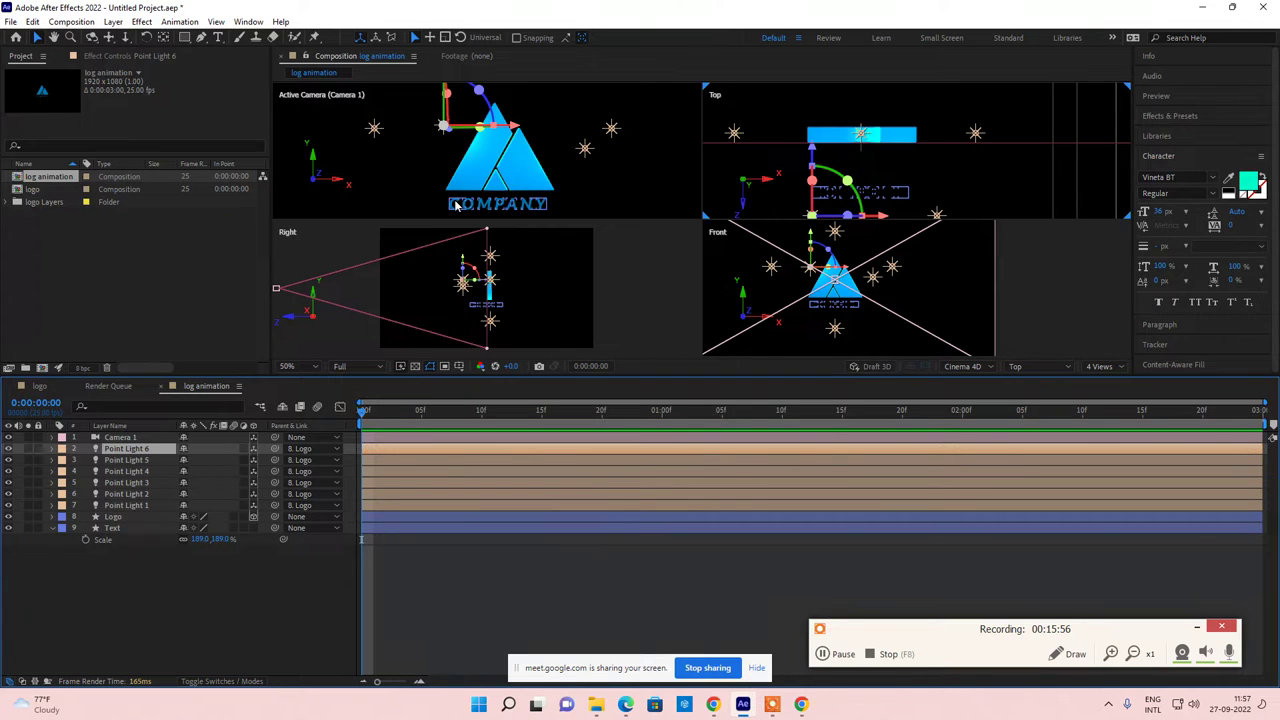
key(ctrl+d)
scroll(862, 152, down, 2)
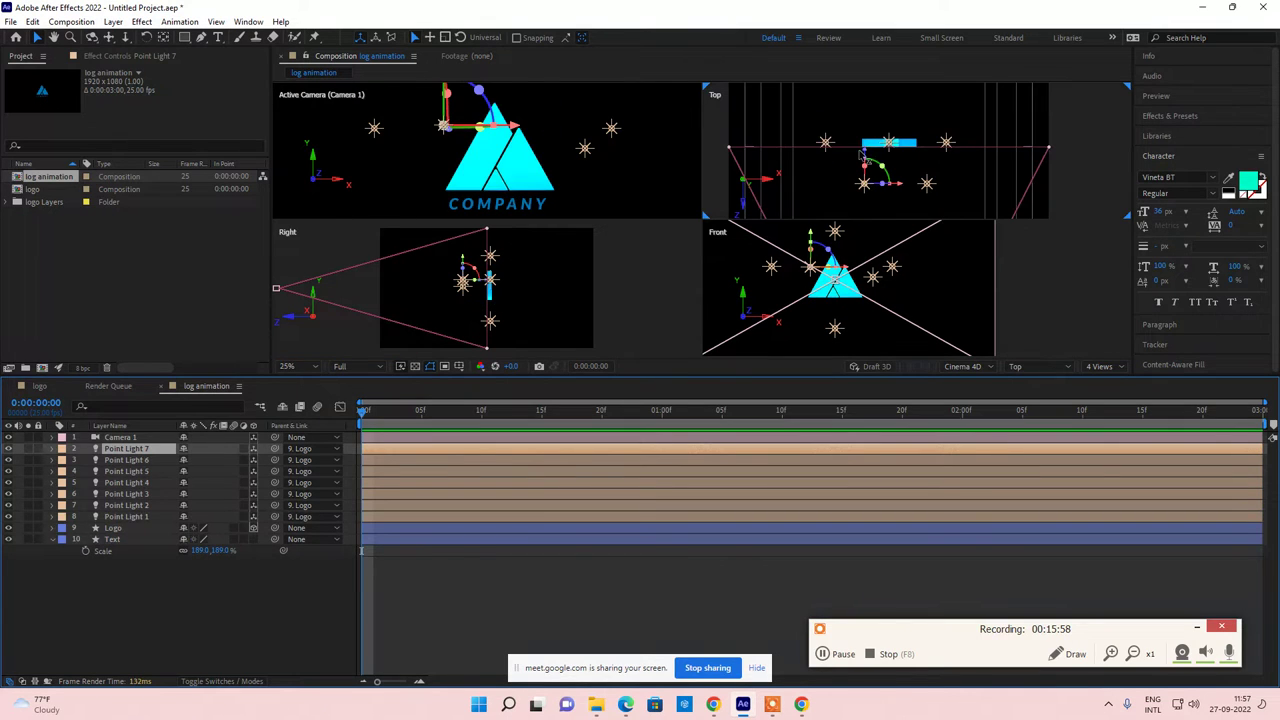
drag(866, 155, 897, 95)
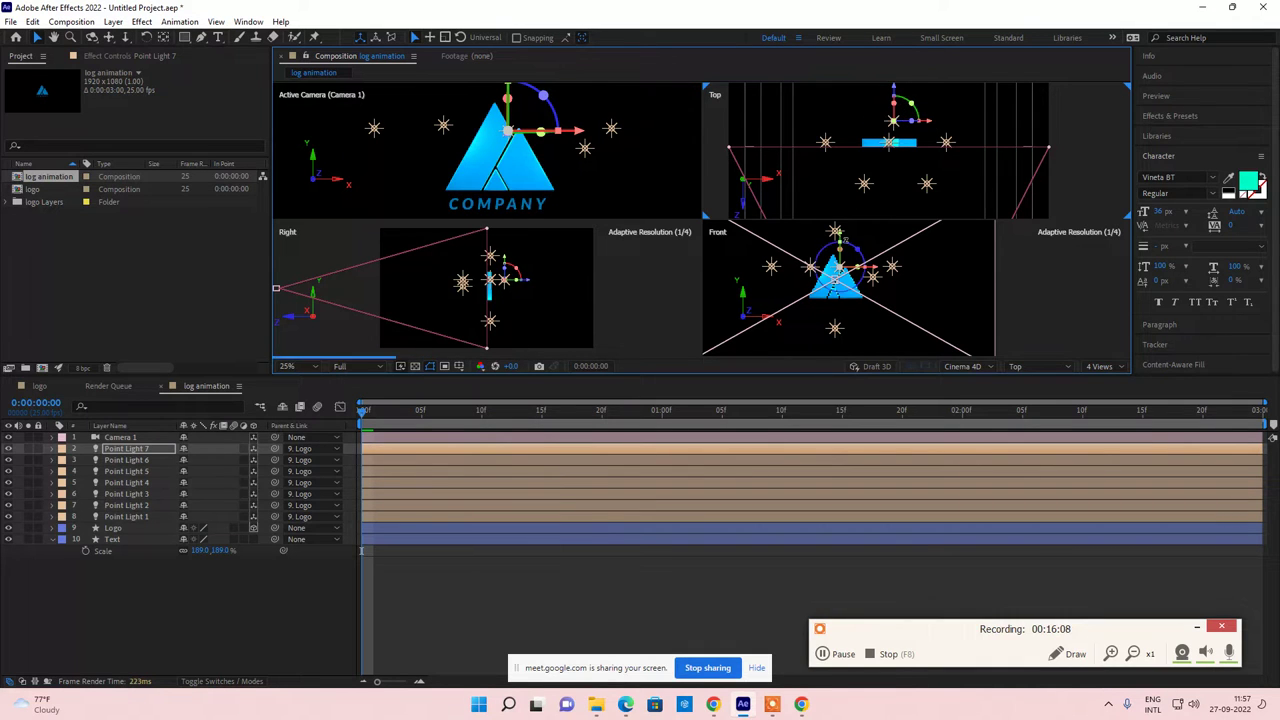
drag(846, 241, 846, 246)
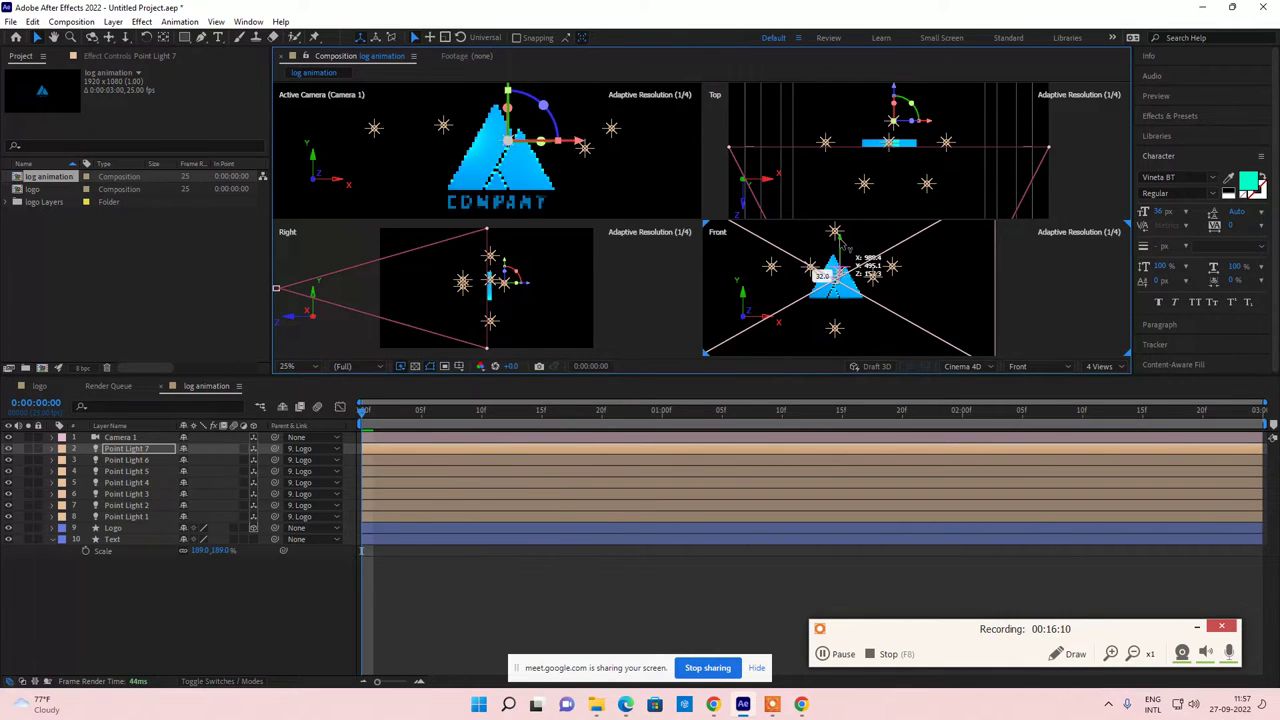
Step: Return the viewer to 1 View at 100% magnification and recentre it
click(1100, 366)
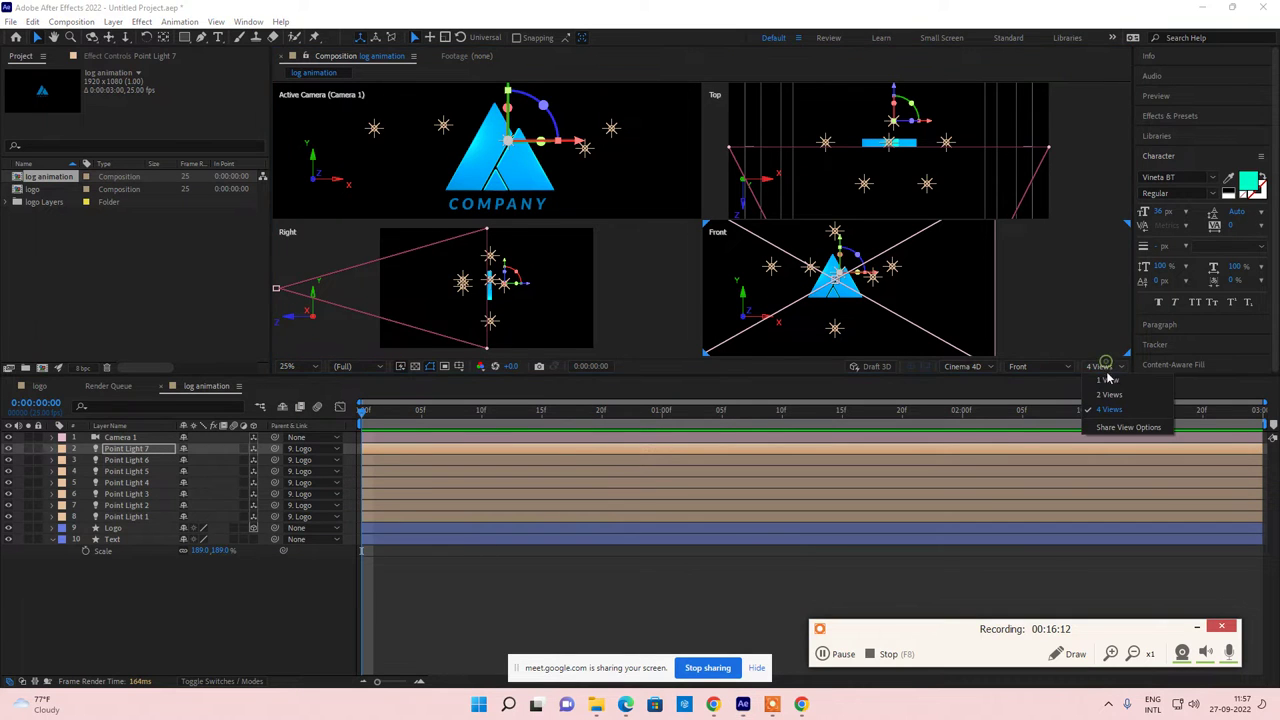
click(1108, 380)
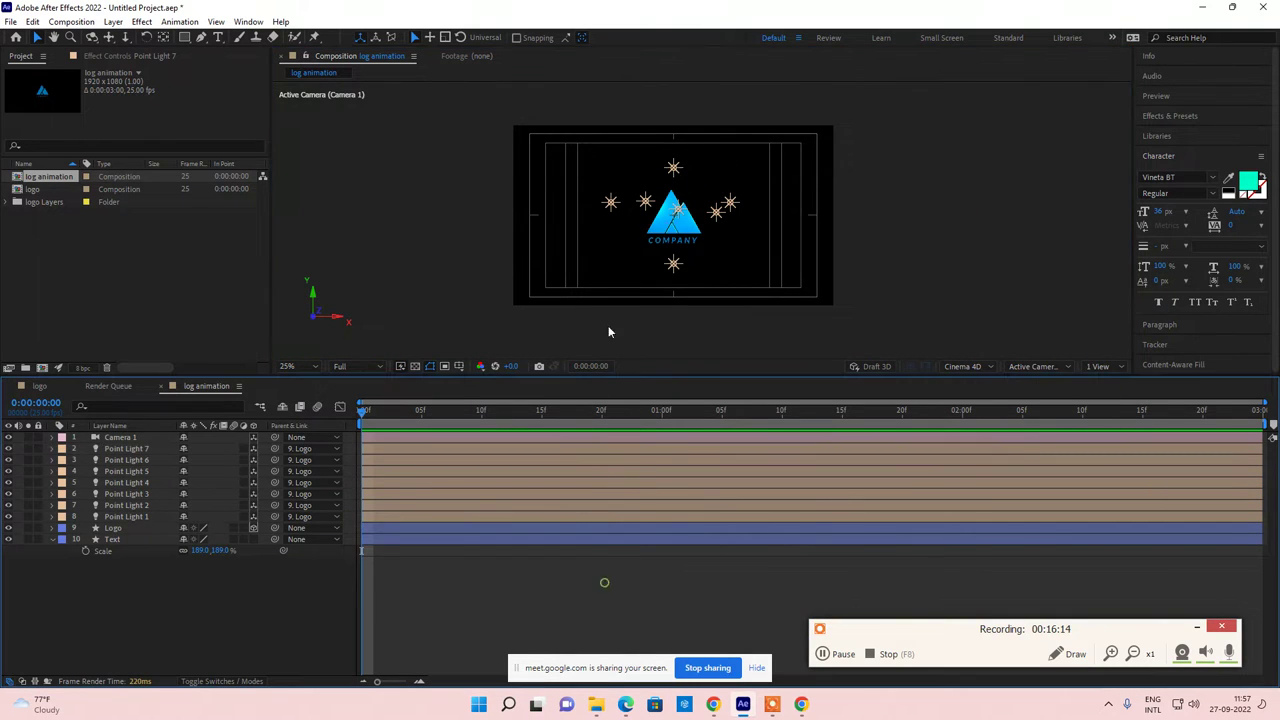
key(slash)
drag(632, 241, 720, 263)
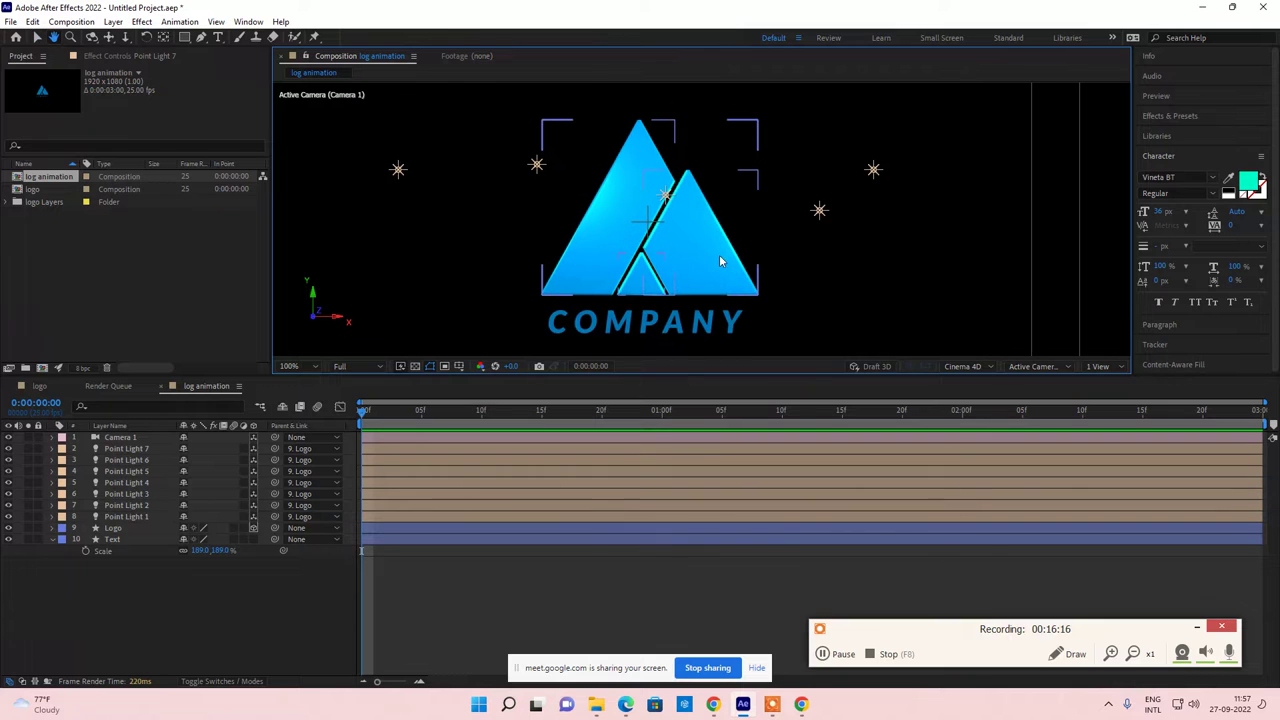
Step: Slide Point Light 6 slightly along its horizontal axis, then select the light right of the logo
click(112, 539)
click(119, 531)
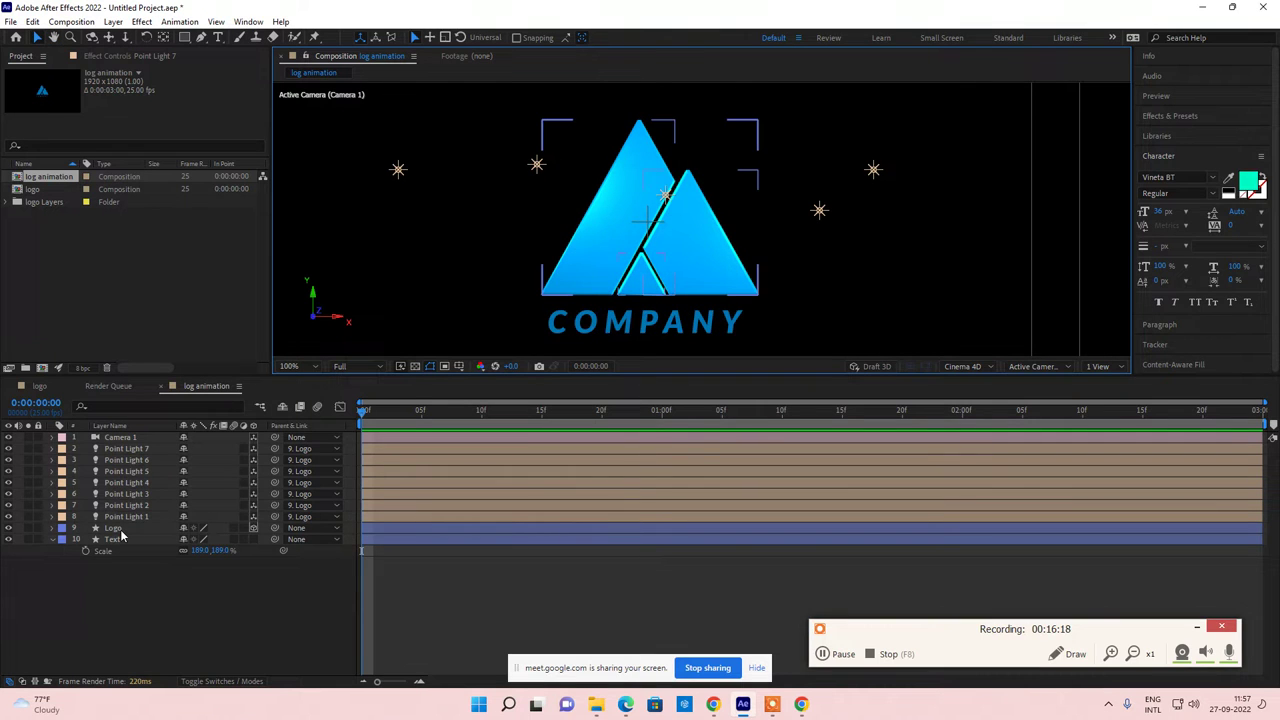
click(675, 228)
click(606, 584)
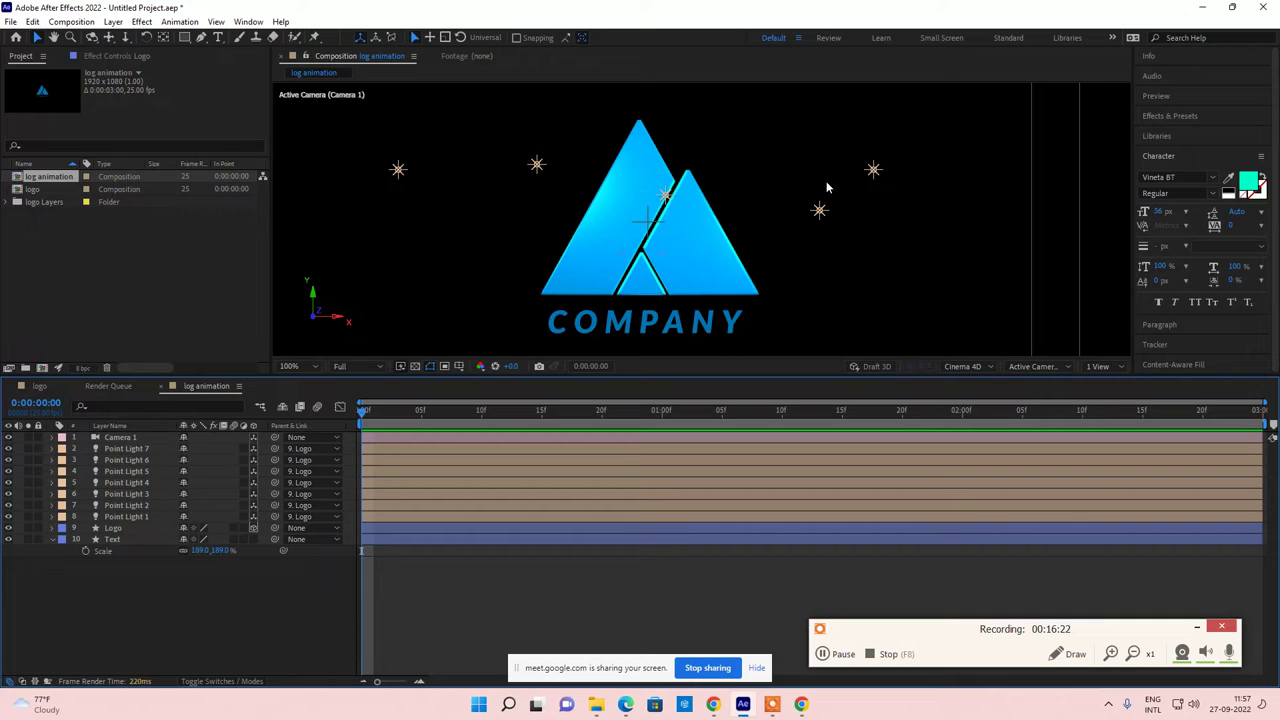
click(537, 165)
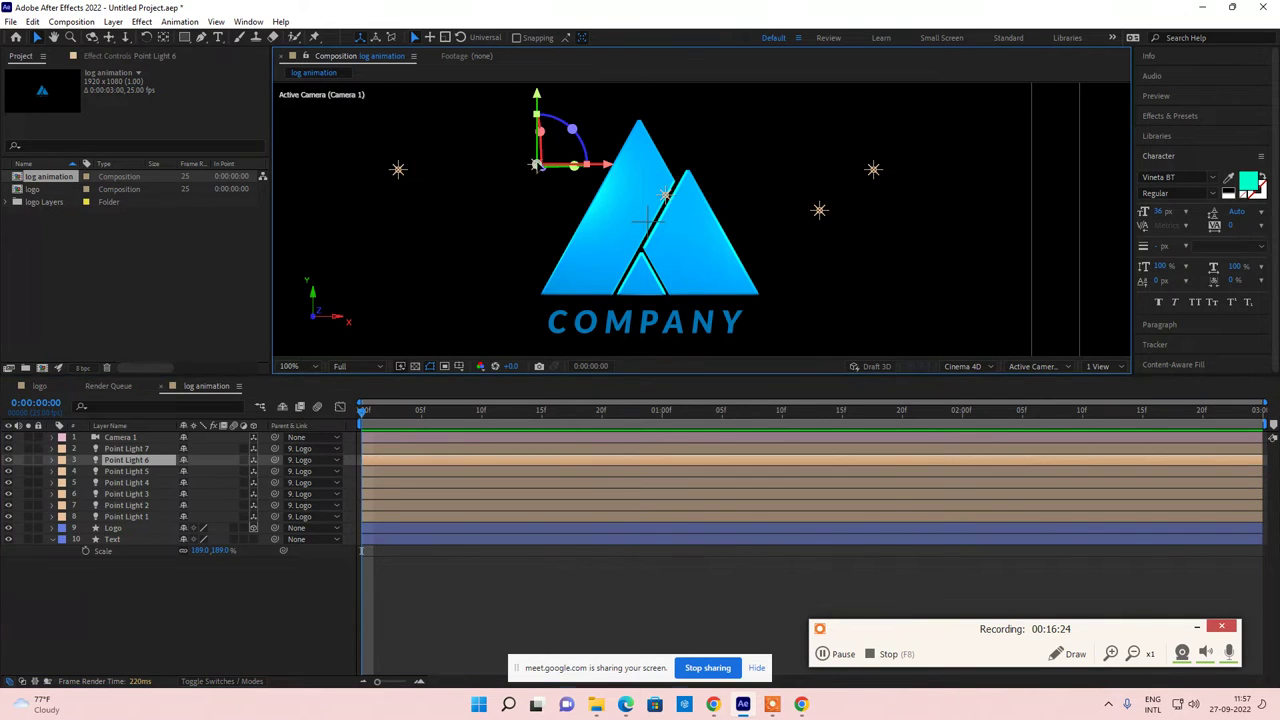
mouse_move(603, 170)
mouse_down()
mouse_move(960, 175)
mouse_move(491, 160)
mouse_move(1063, 157)
mouse_move(500, 150)
mouse_move(957, 171)
mouse_move(506, 172)
mouse_move(608, 177)
mouse_up()
scroll(668, 260, down, 2)
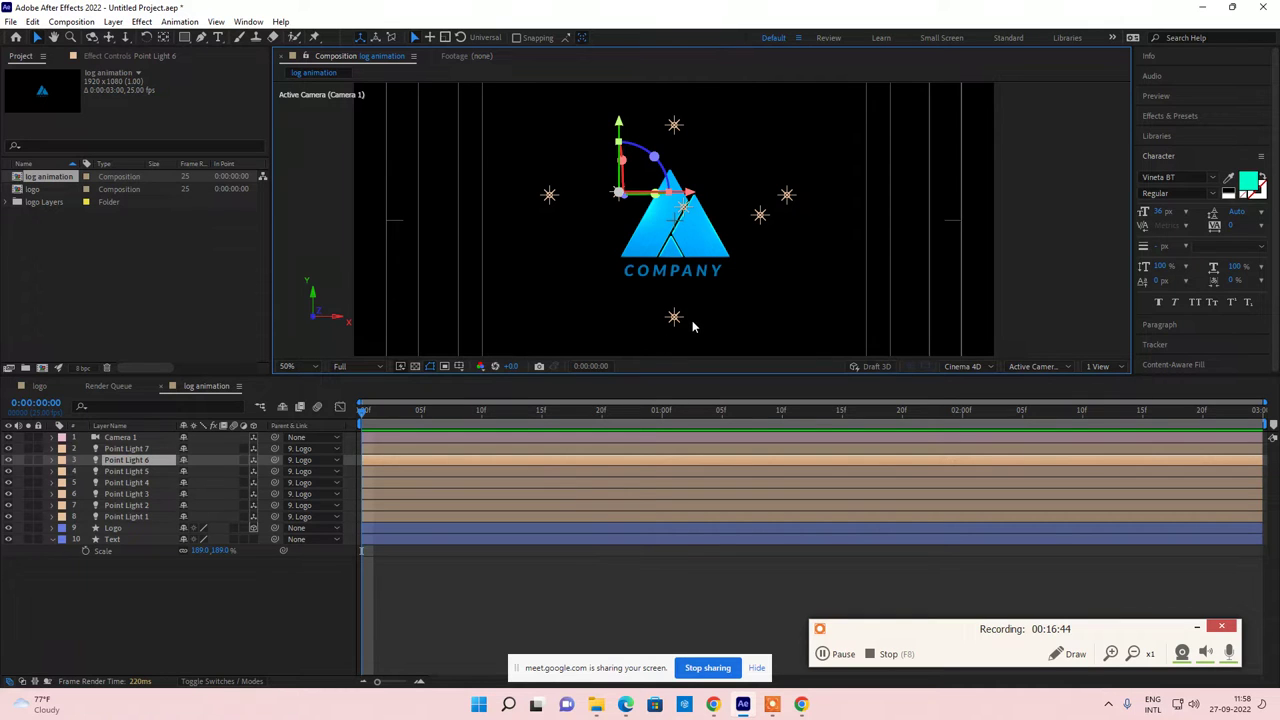
scroll(679, 233, up, 2)
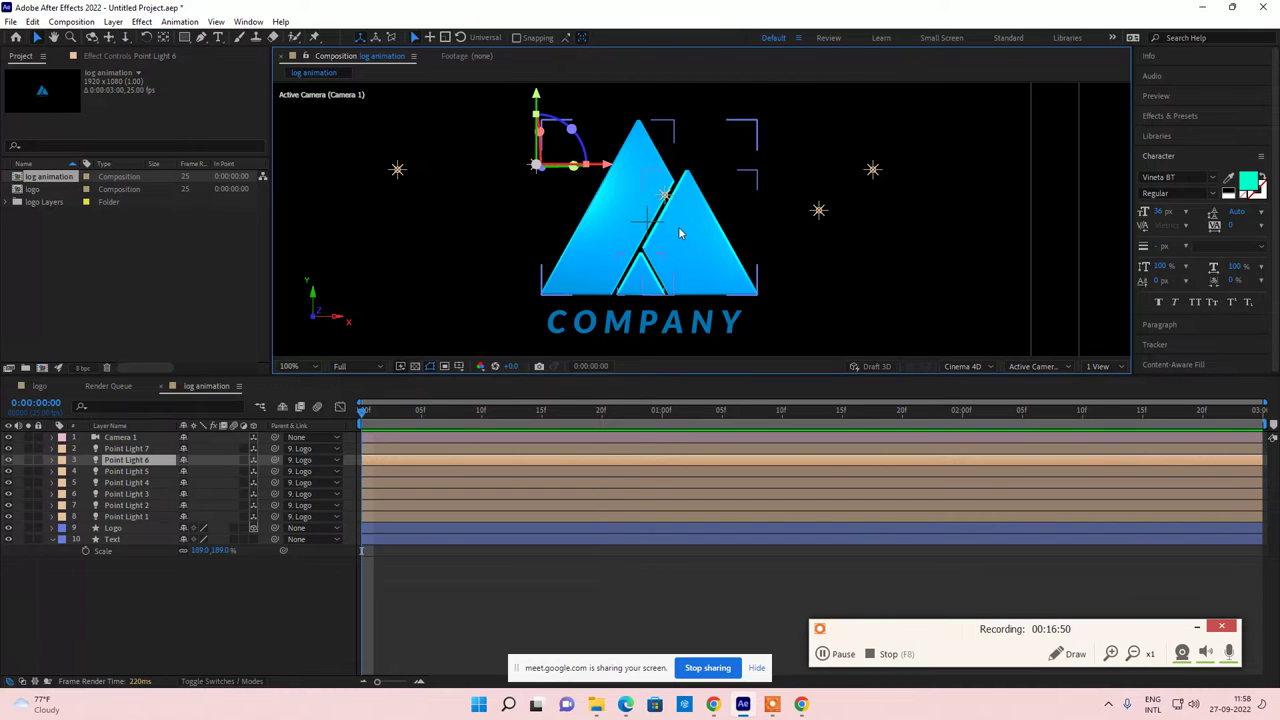
click(818, 212)
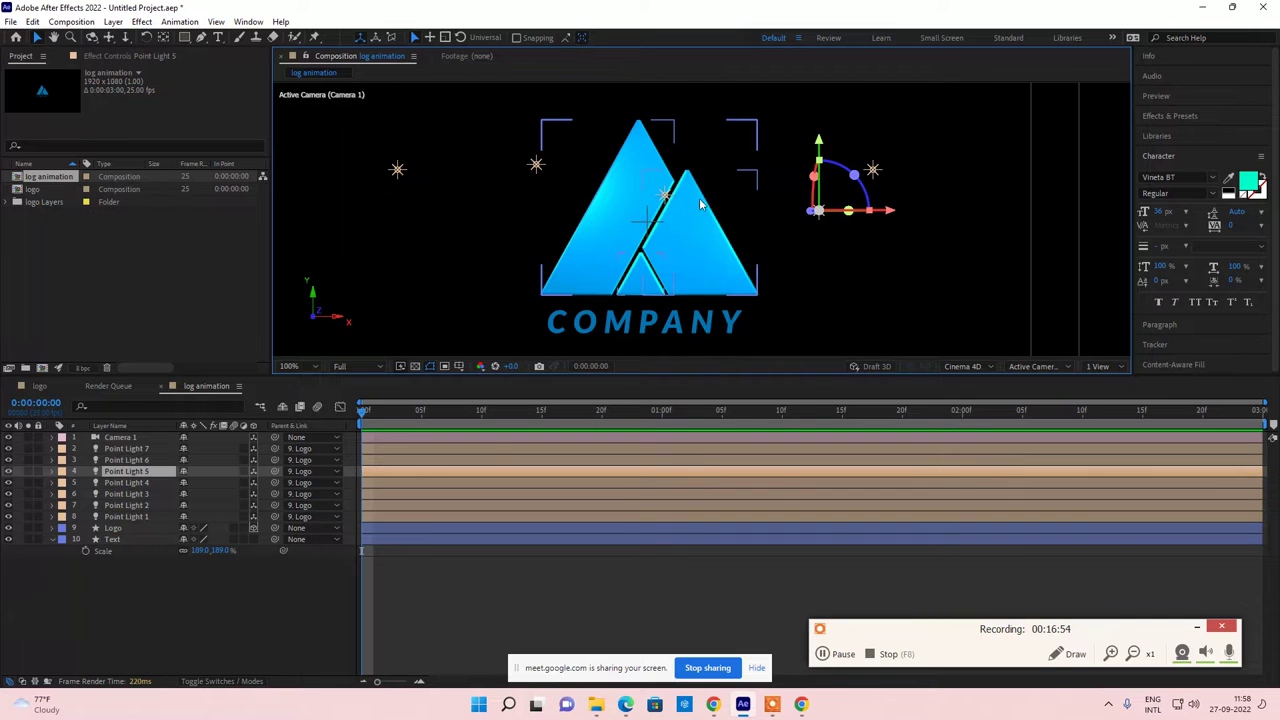
Step: In Point Light 5's Light Settings, try red and cyan colours, then cancel to keep white
double_click(144, 470)
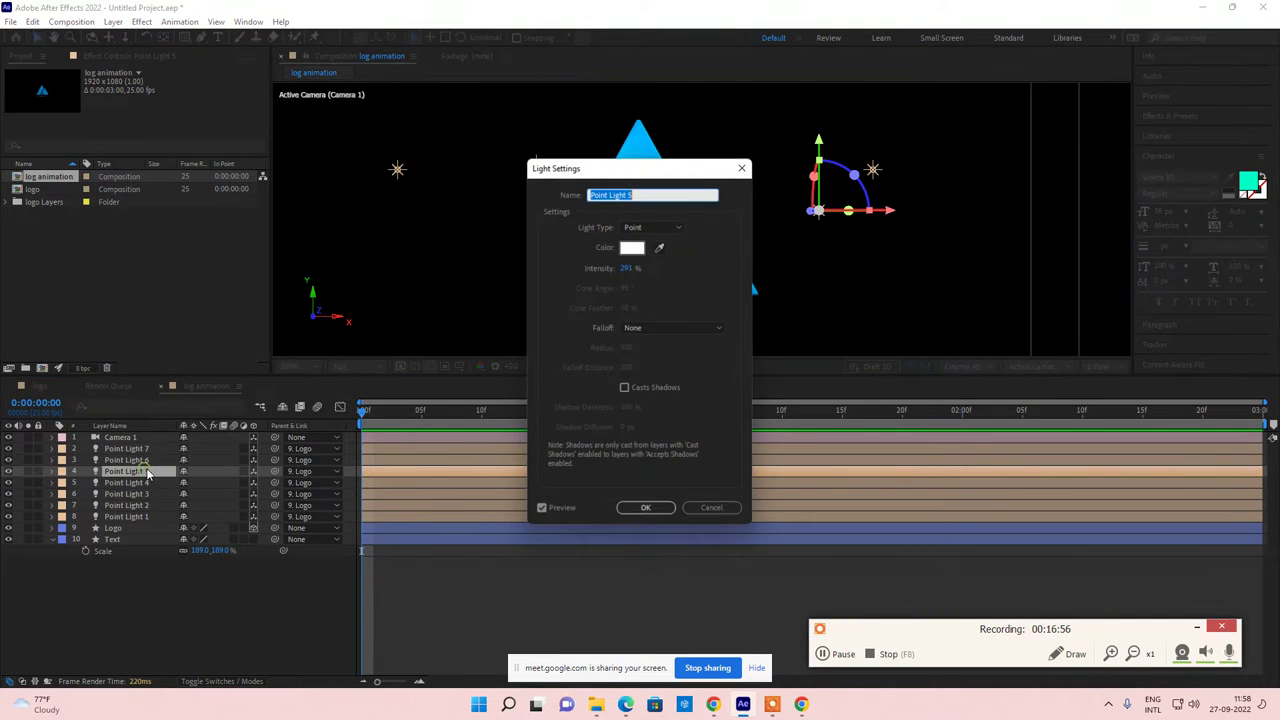
drag(669, 173, 385, 155)
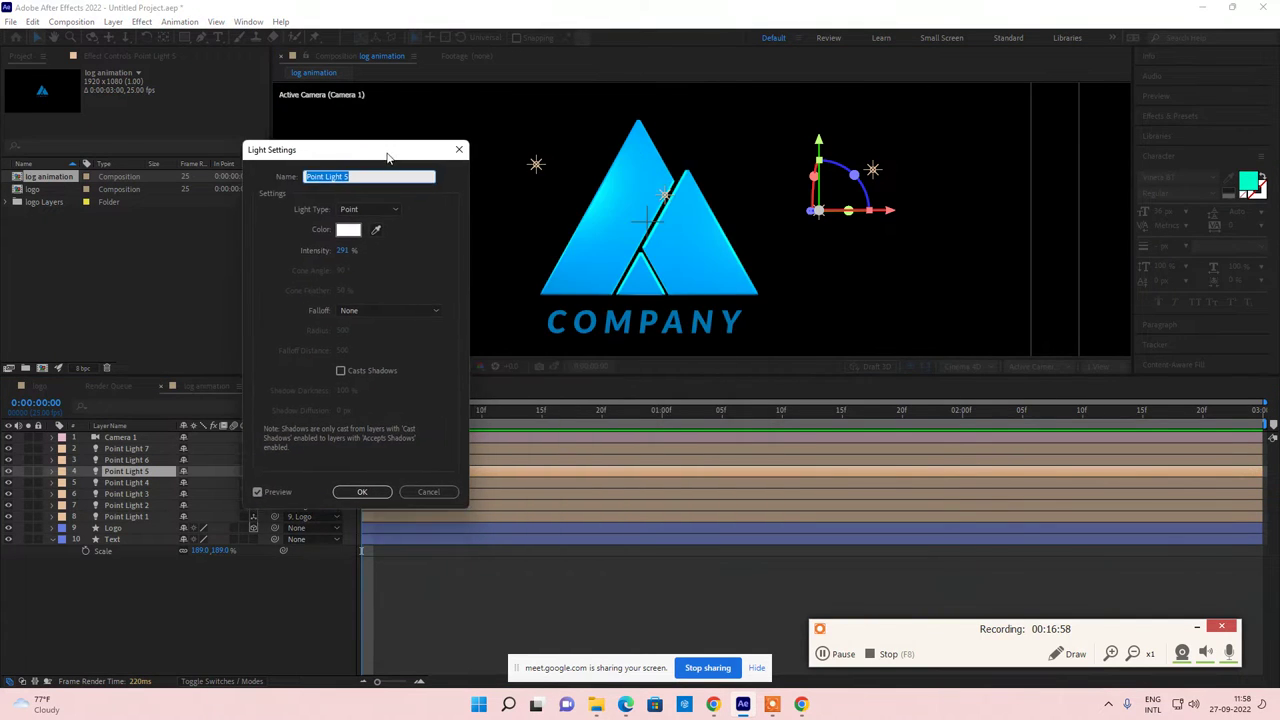
click(348, 229)
text(F61111)
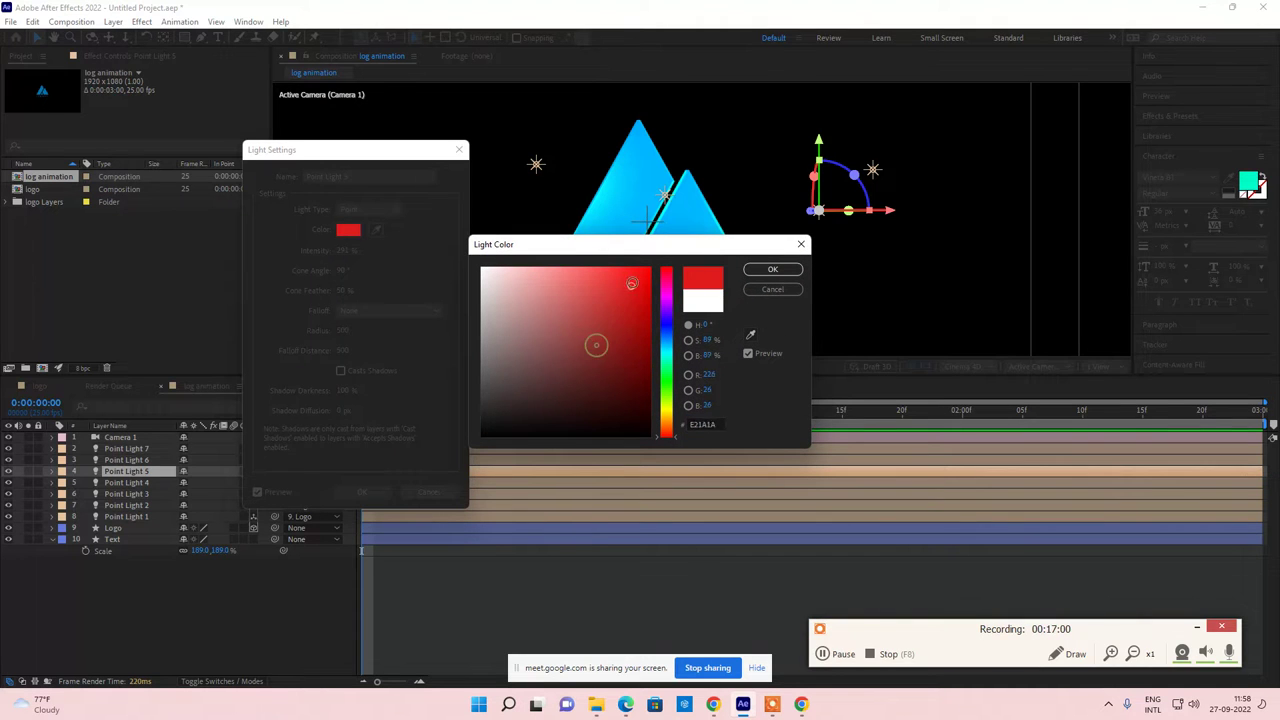
drag(723, 247, 553, 315)
click(500, 428)
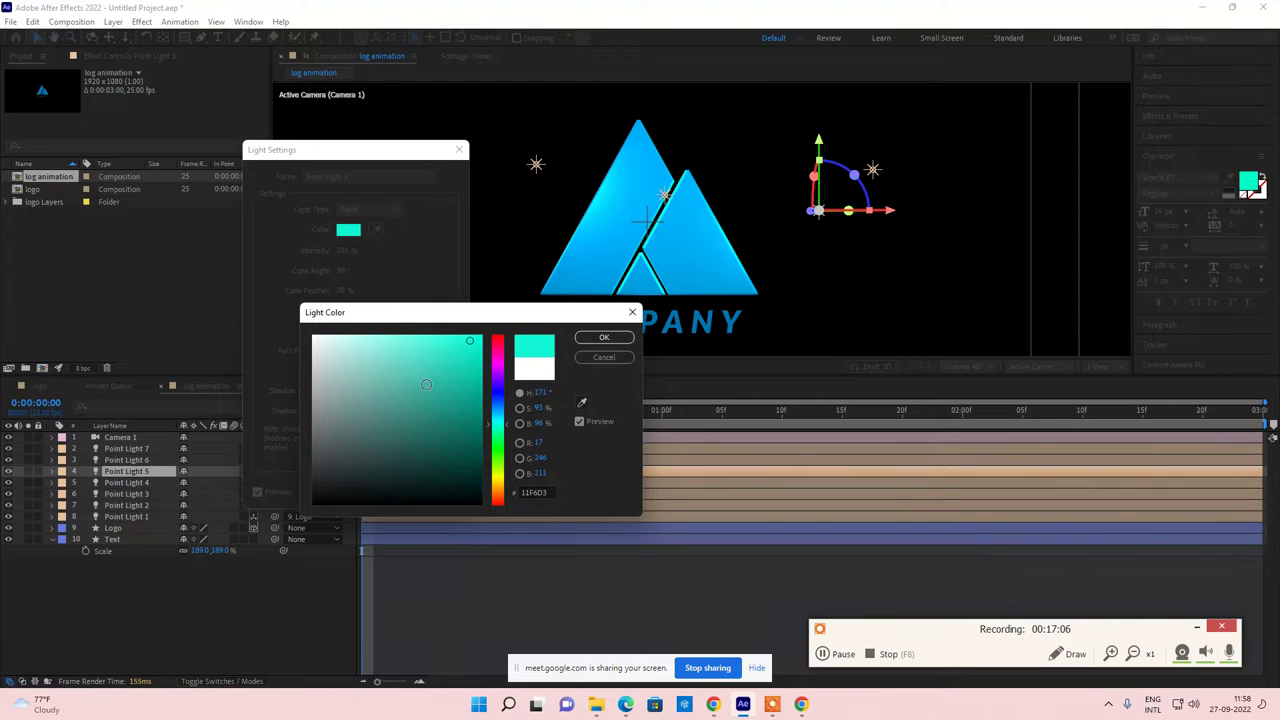
click(614, 359)
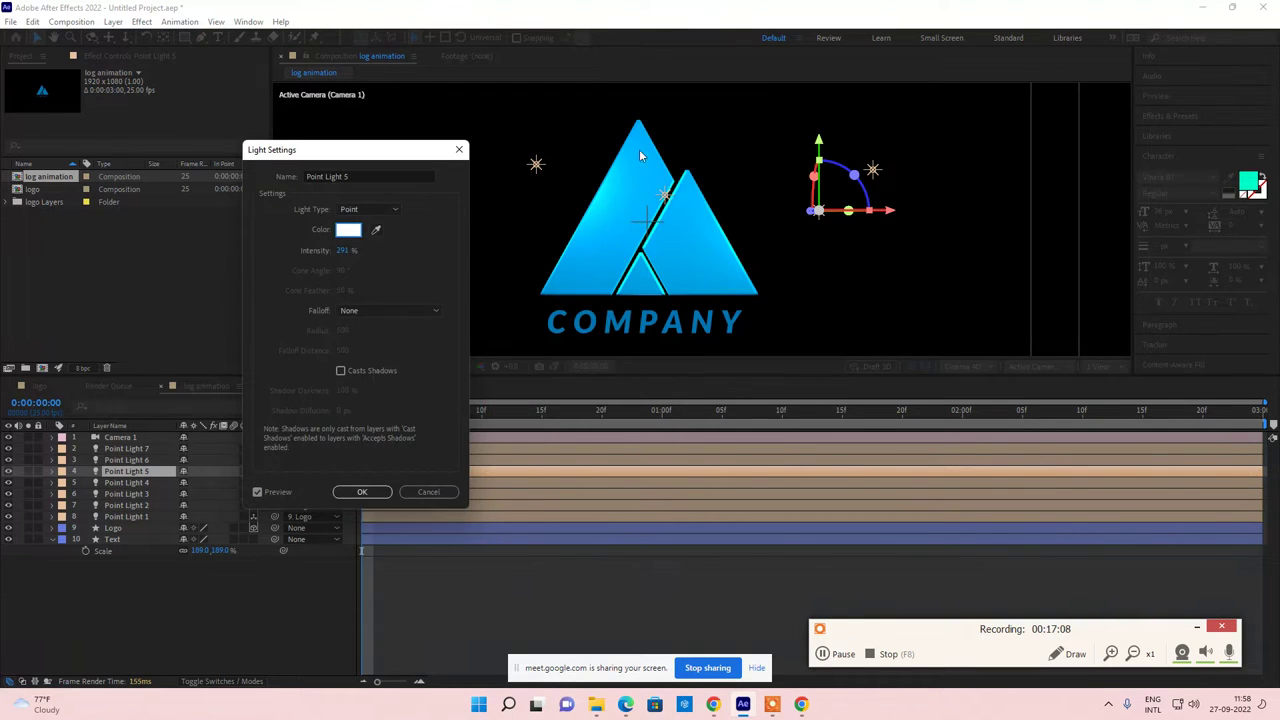
Step: Confirm Point Light 5's settings and add a Logo Position keyframe at 0:00:00:00
click(363, 492)
click(136, 584)
click(112, 530)
click(112, 530)
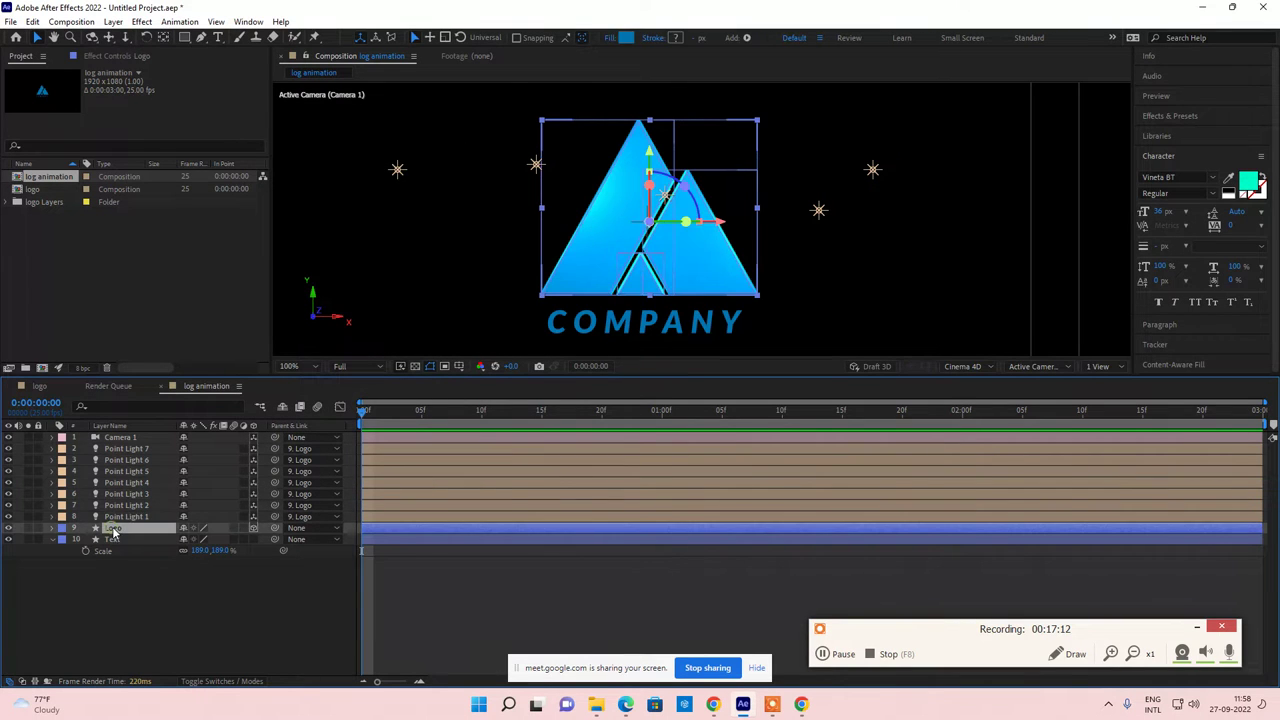
scroll(614, 261, down, 4)
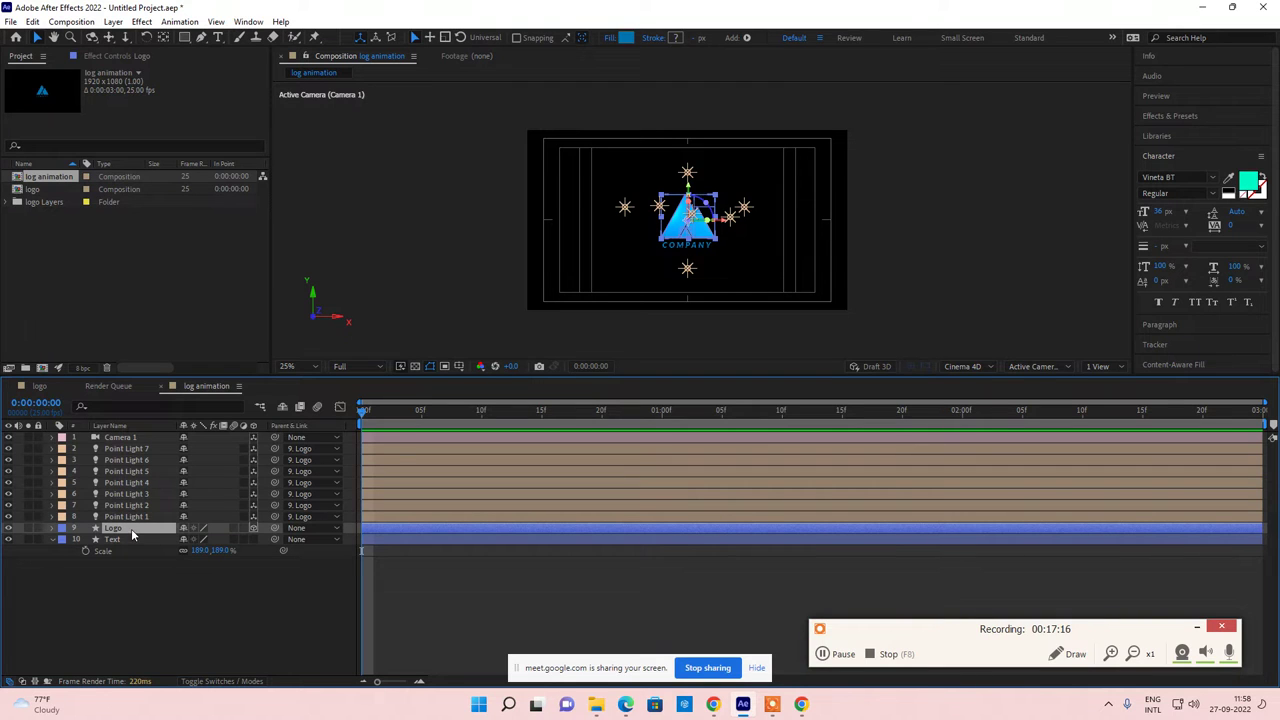
key(p)
click(85, 539)
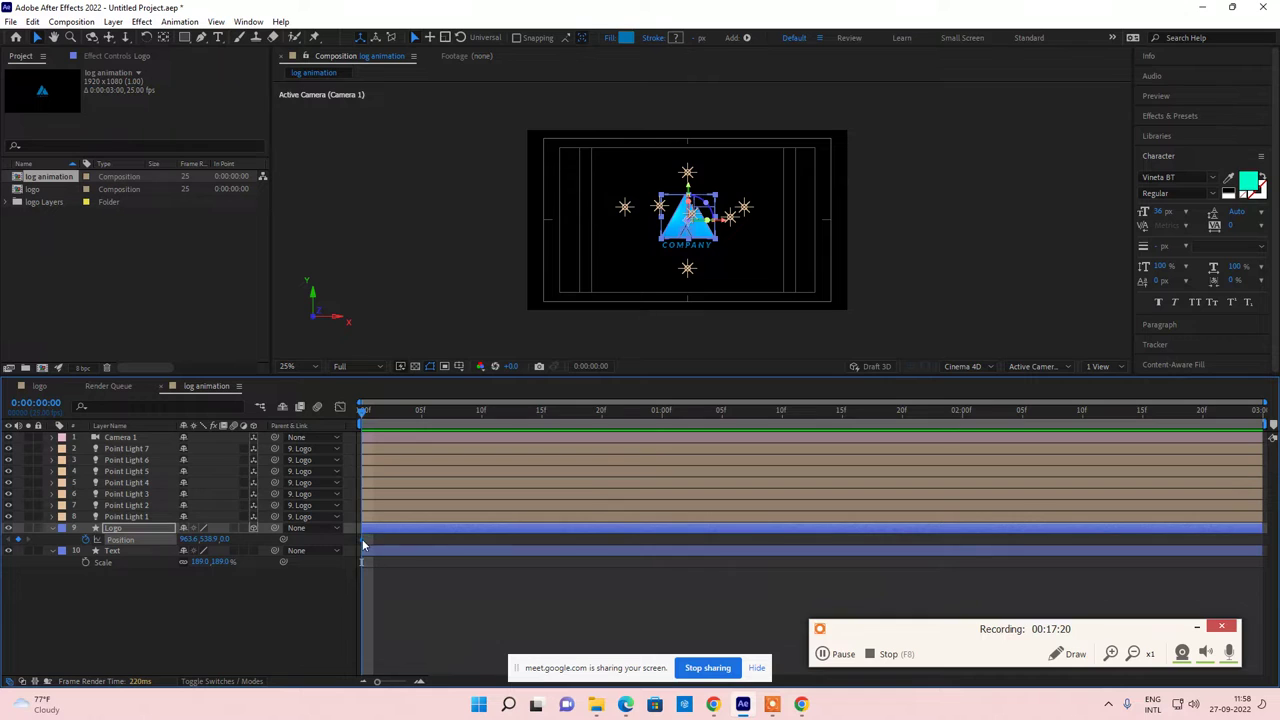
Step: Move the Logo's Position keyframe to 0:00:02:00 and return the playhead to frame 0
drag(363, 545, 651, 540)
ctrl+click(32, 404)
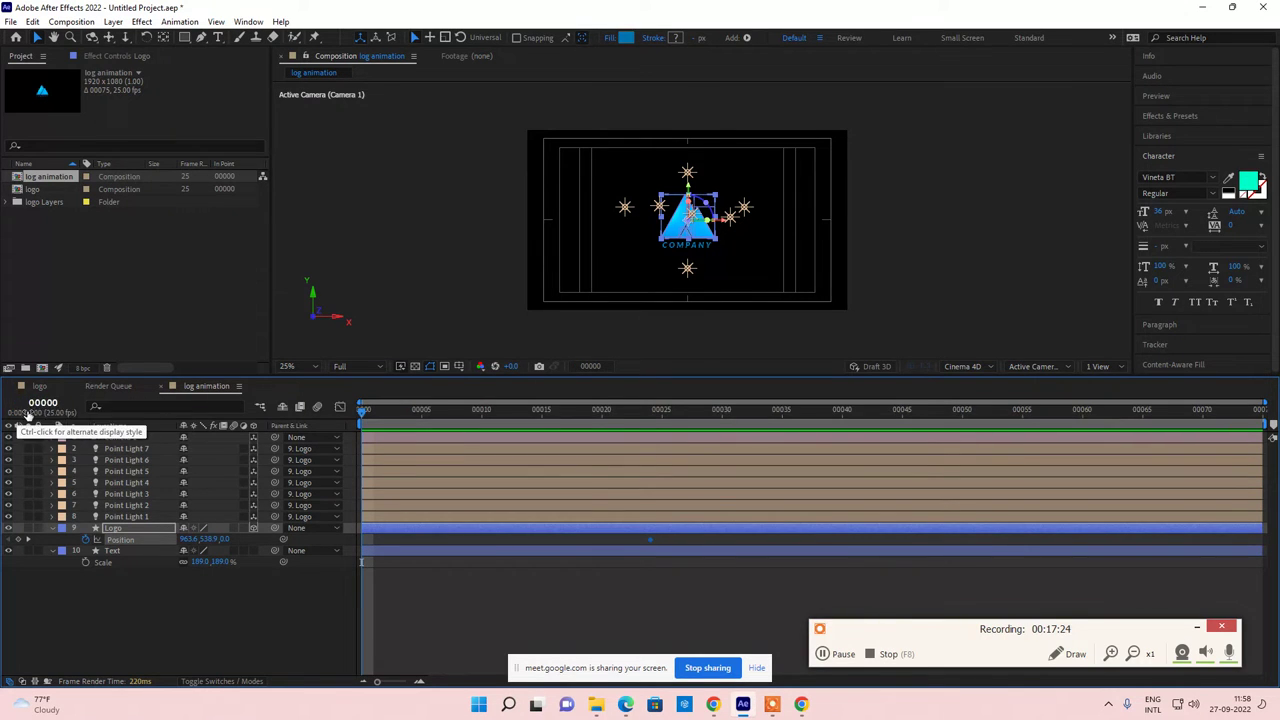
ctrl+click(20, 406)
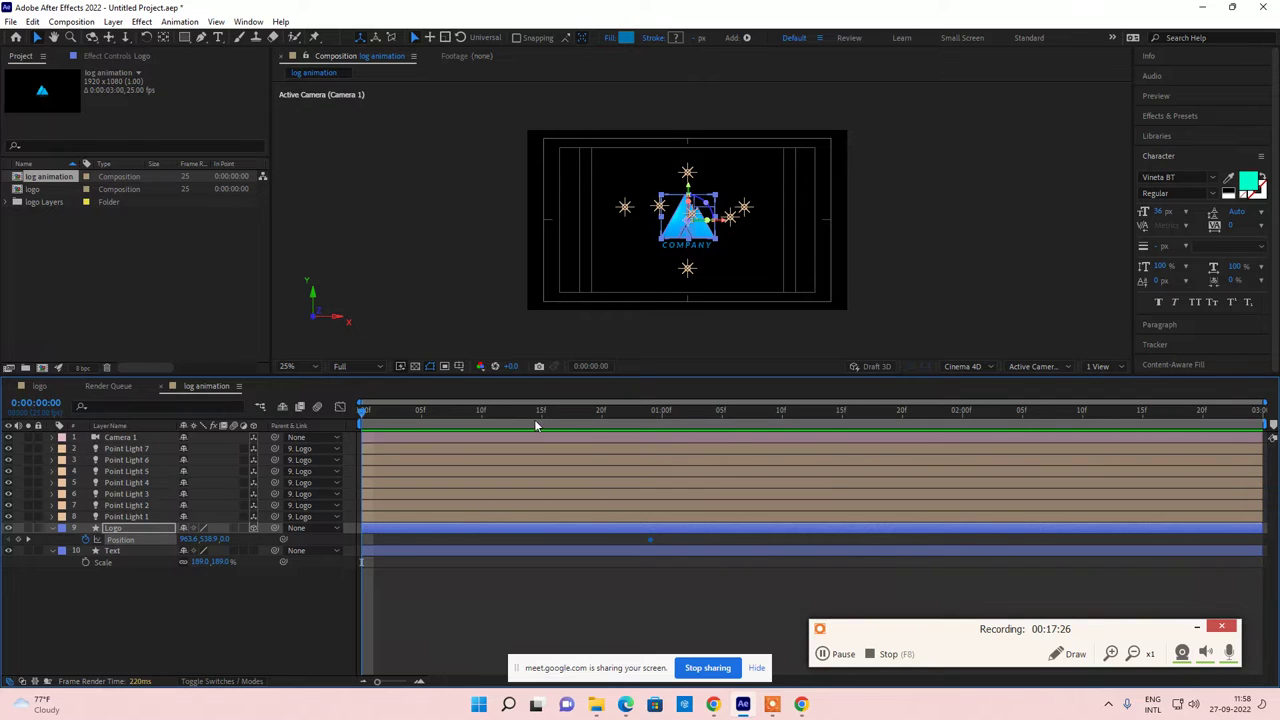
drag(481, 416, 965, 416)
drag(645, 538, 651, 538)
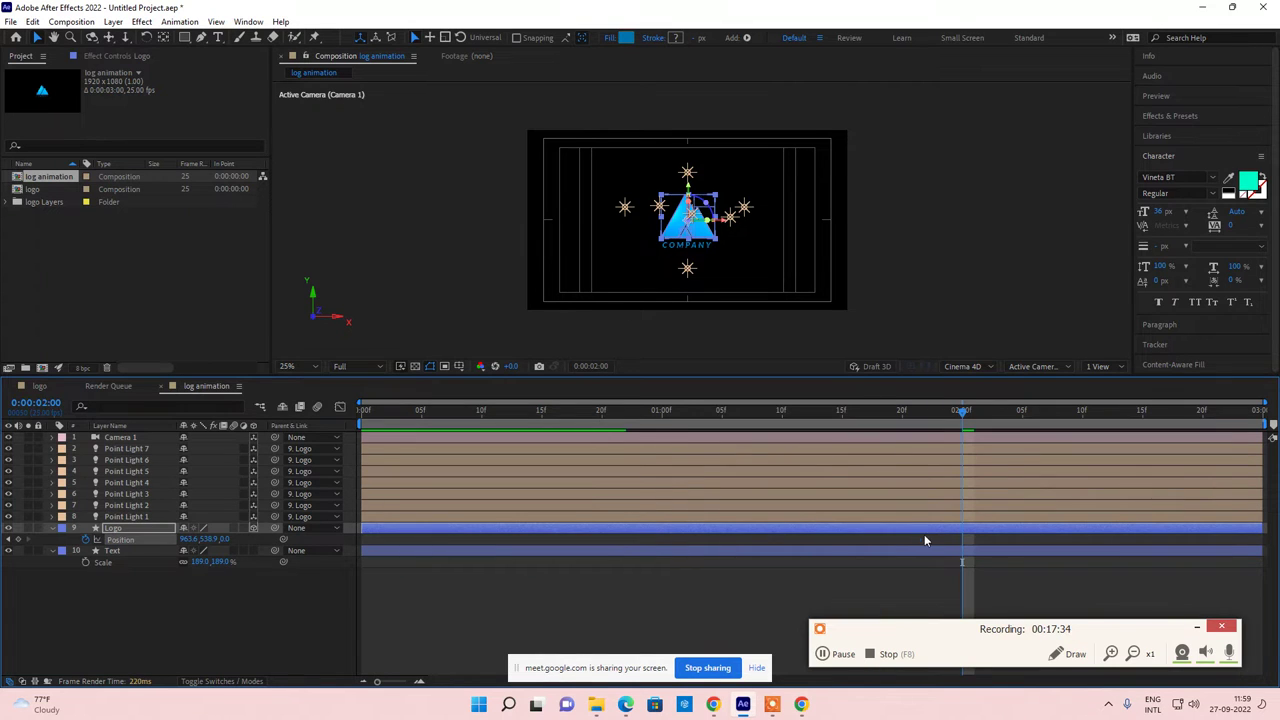
drag(924, 540, 962, 540)
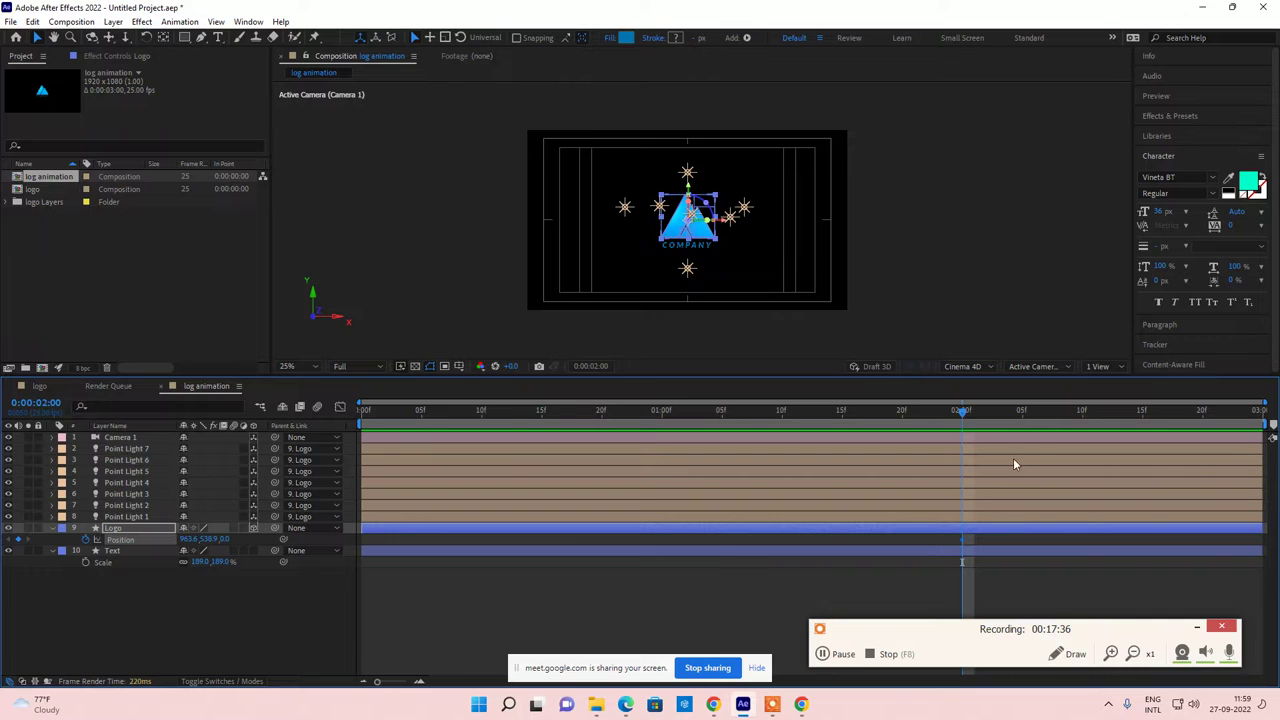
drag(960, 413, 332, 439)
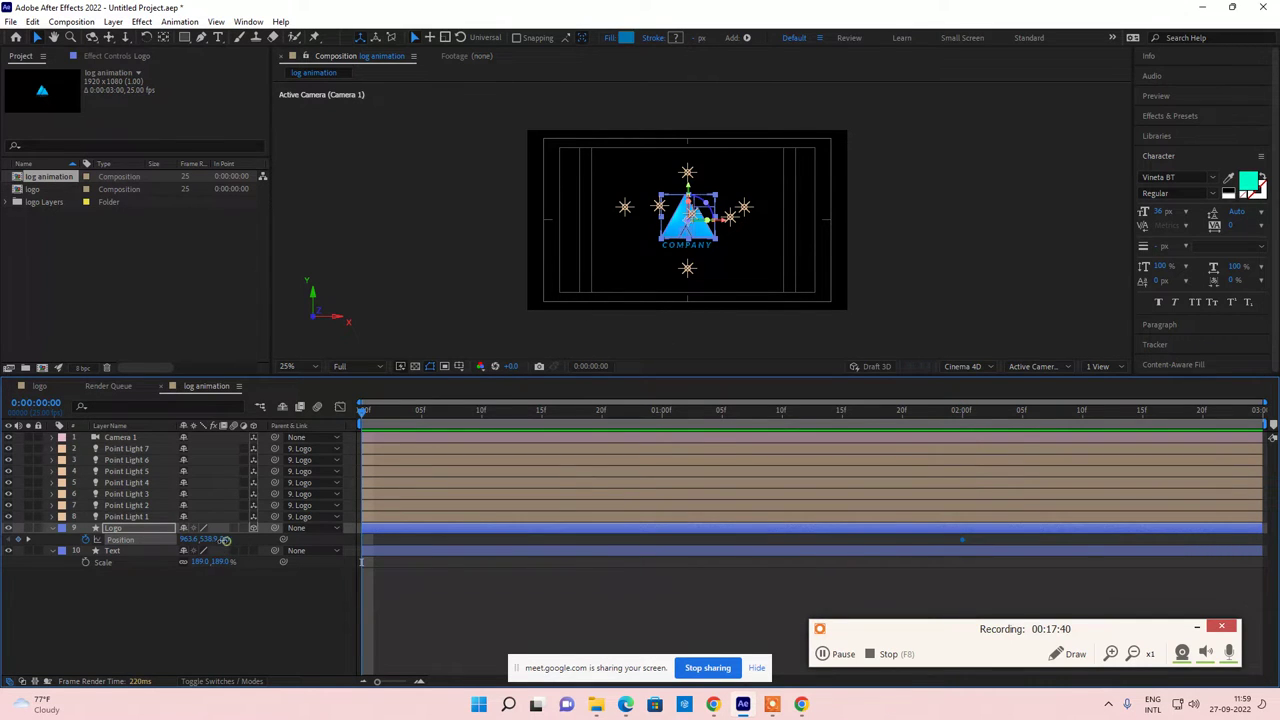
Step: Set the Logo's starting Z position to about -1979 and preview the fly-in
drag(225, 540, 150, 541)
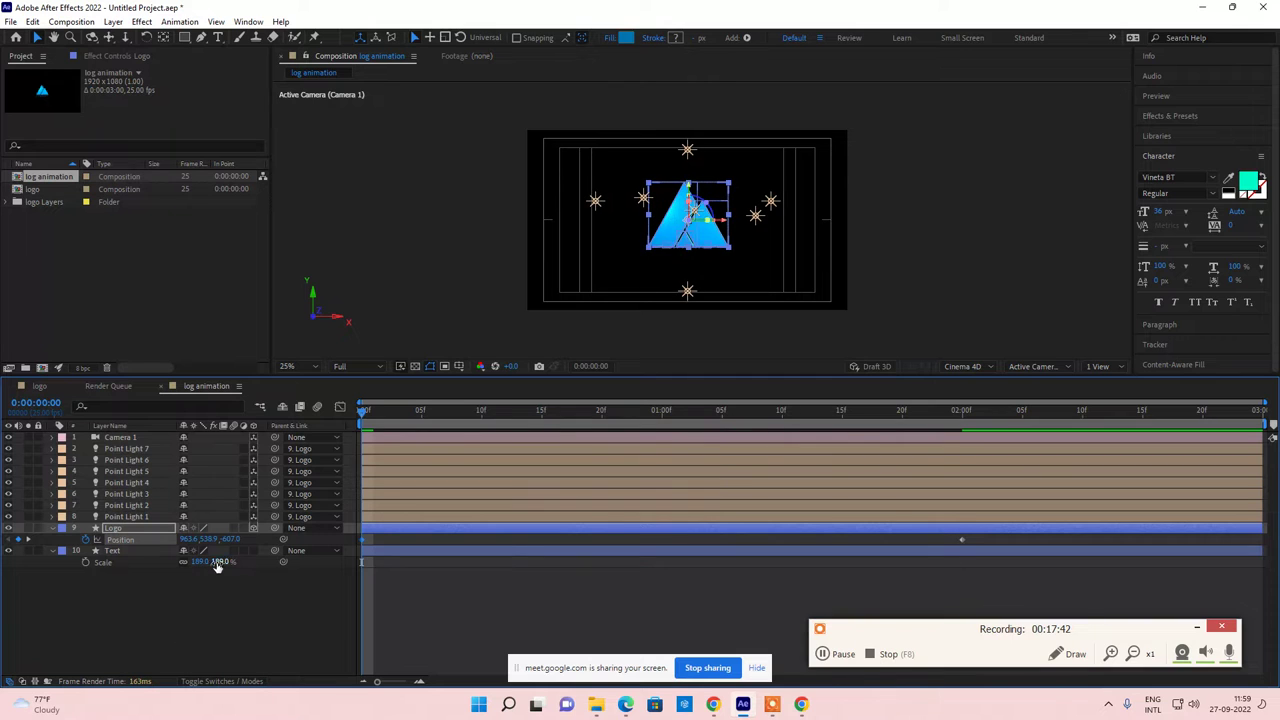
drag(229, 539, 330, 655)
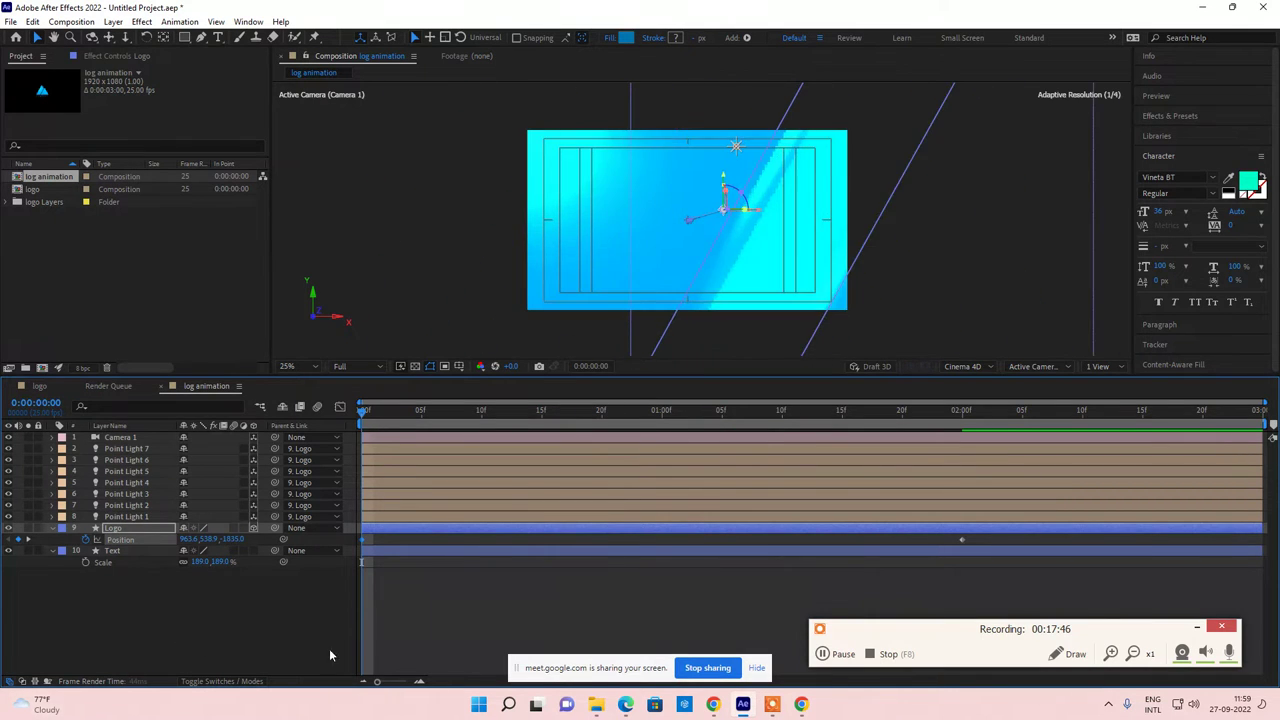
drag(232, 539, 786, 251)
drag(188, 540, 150, 549)
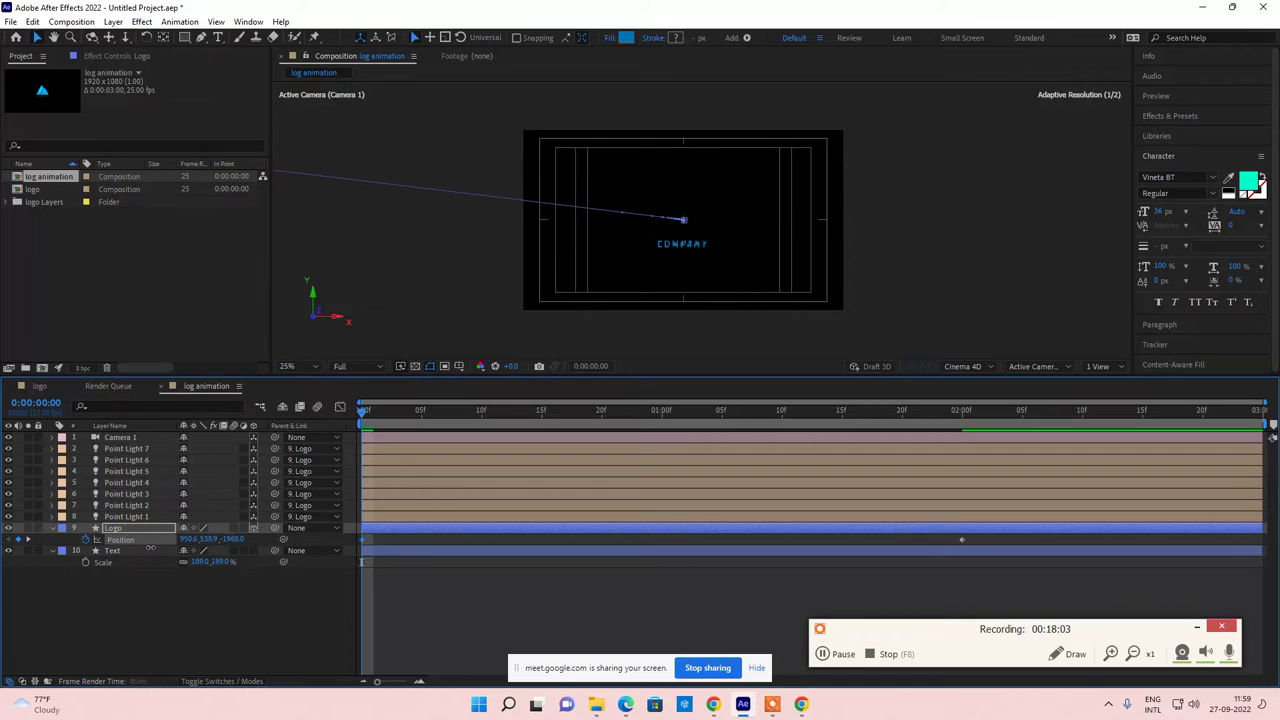
click(470, 615)
key(space)
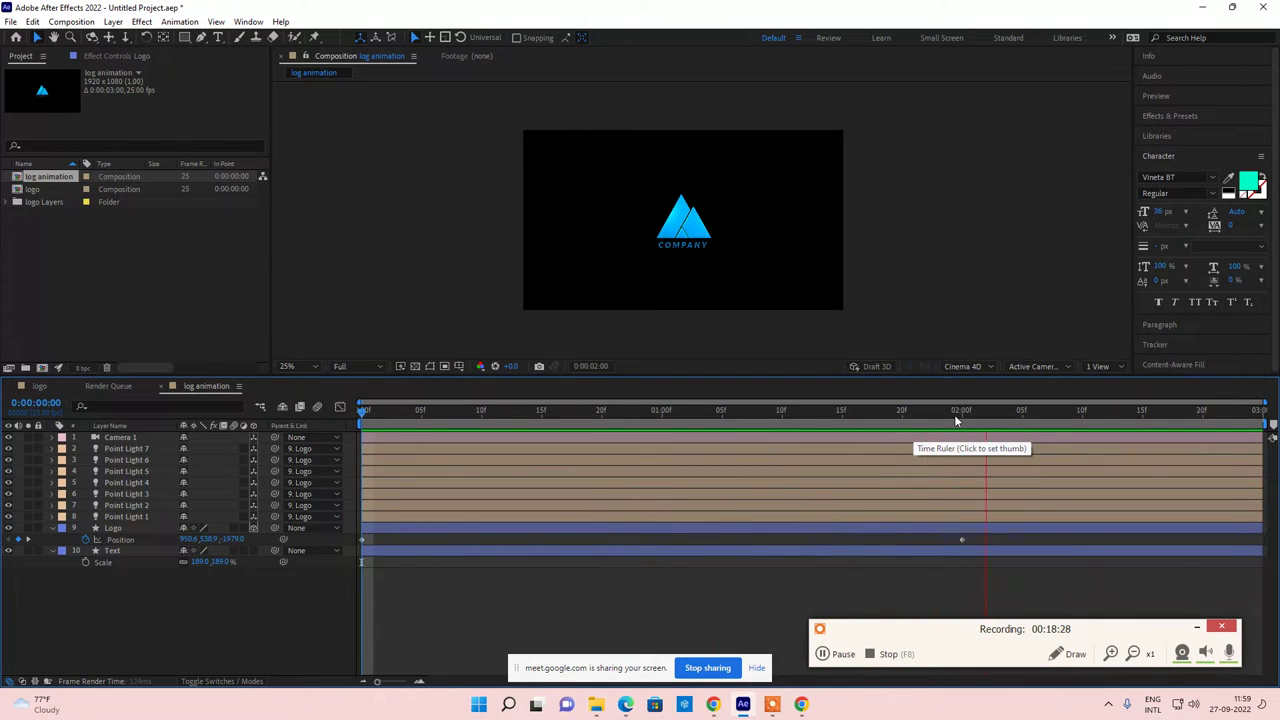
Step: Stop playback, move the playhead to 0:00:00:22, and select the Logo layer
click(953, 416)
drag(953, 420, 630, 416)
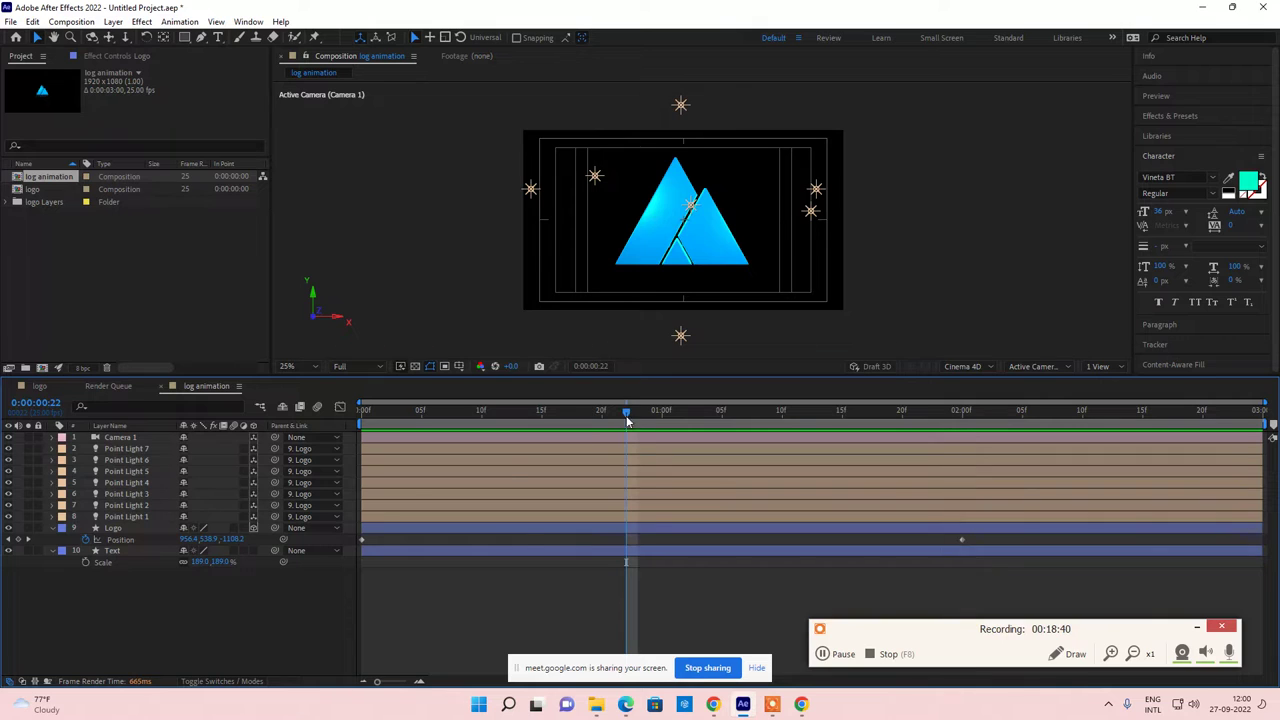
click(116, 531)
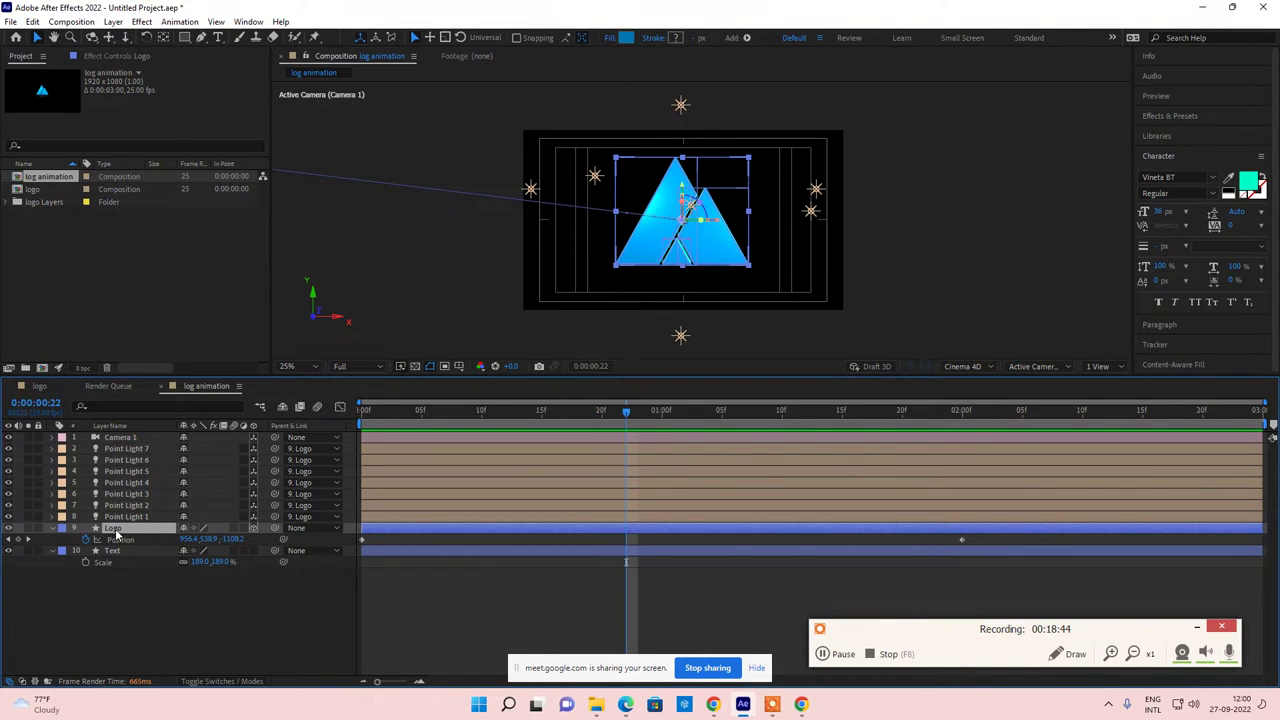
Step: Set the Logo triangle's fill colour to muted gold 968A38, then reselect the Logo layer
click(626, 38)
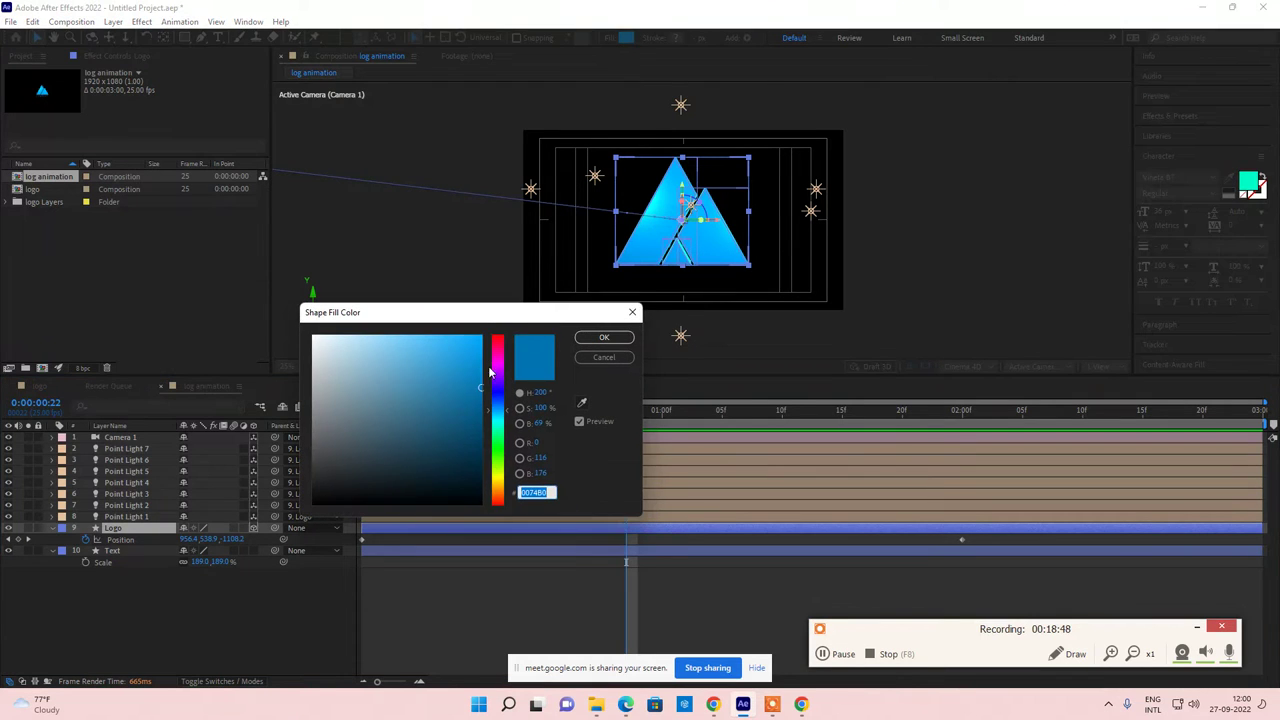
drag(500, 494, 500, 478)
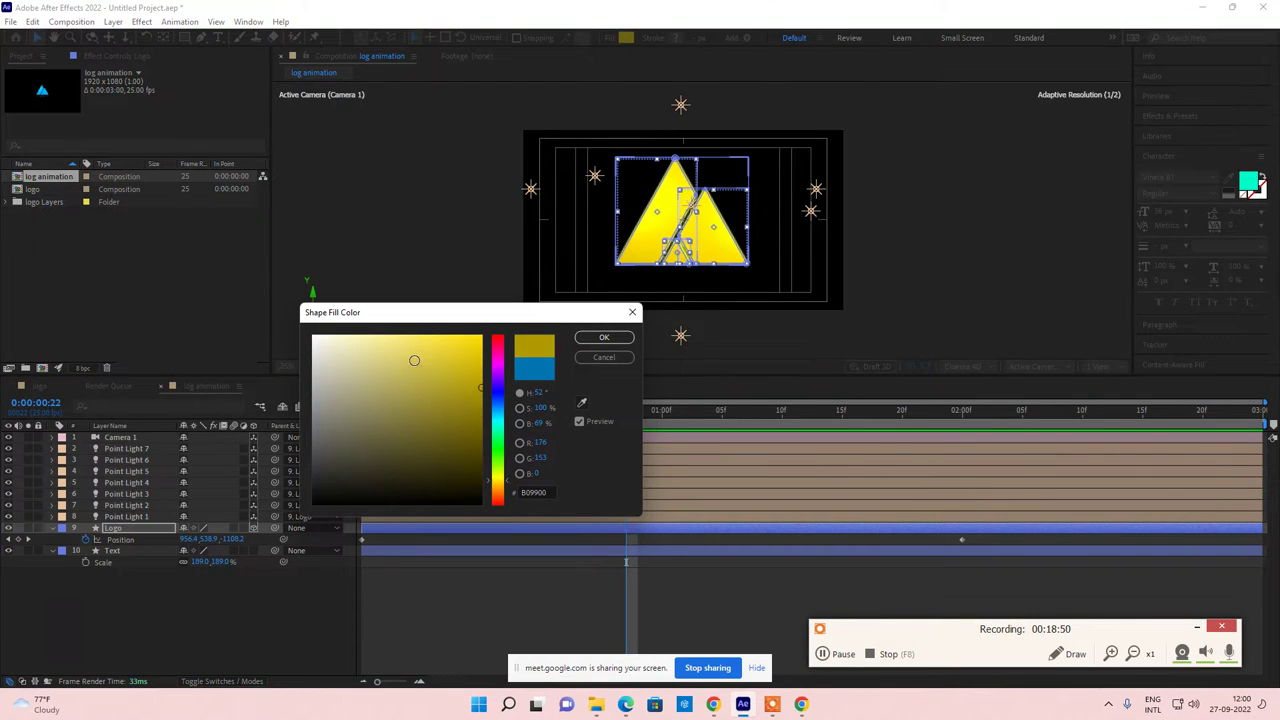
drag(414, 360, 418, 404)
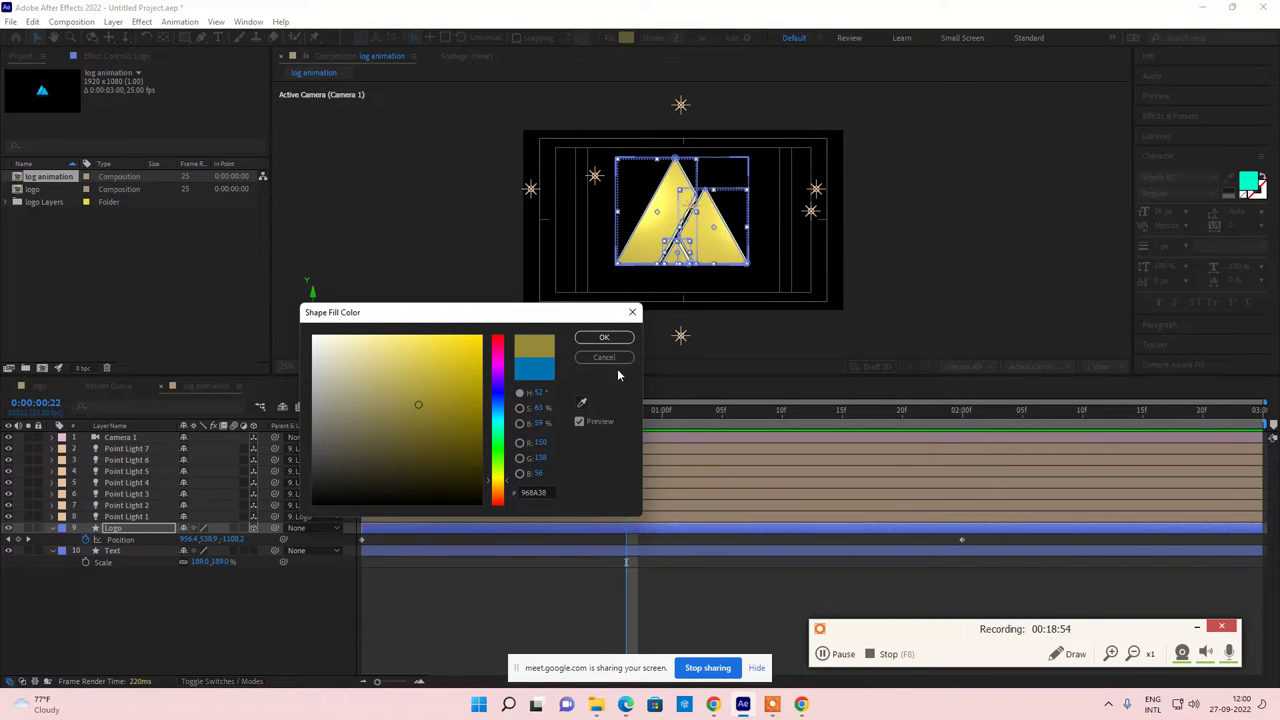
click(604, 337)
click(820, 630)
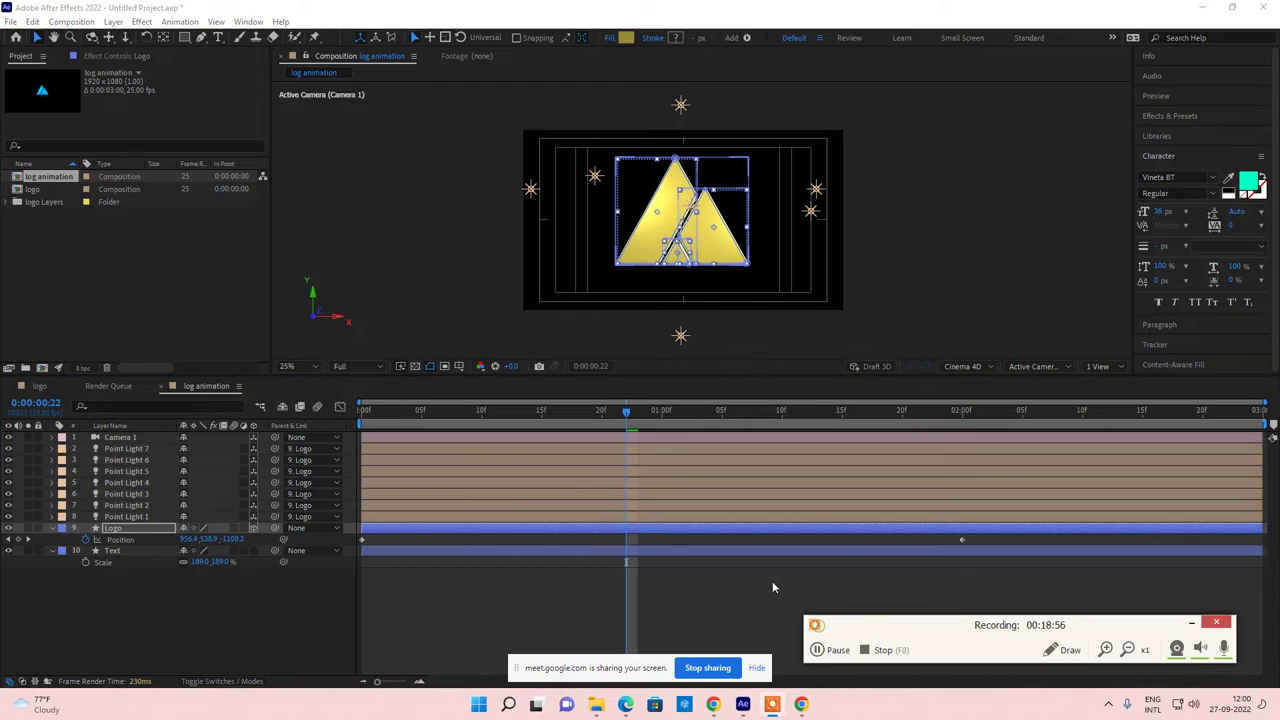
click(706, 655)
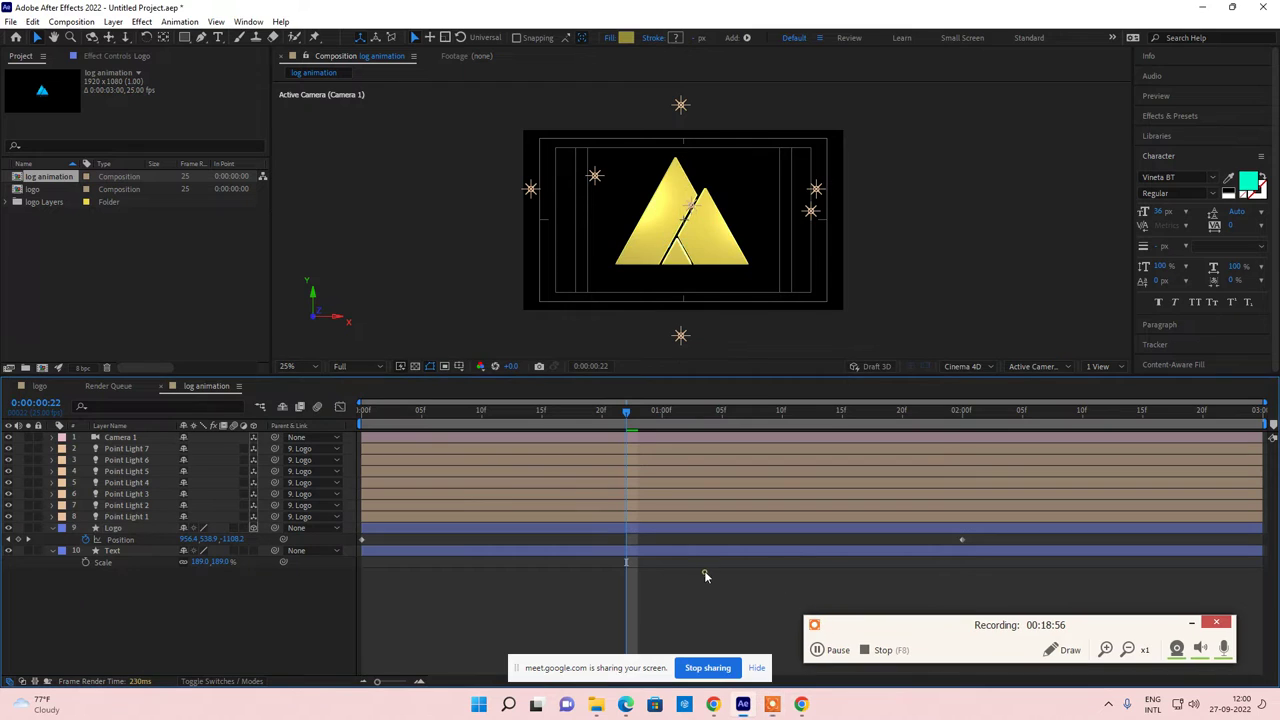
click(118, 528)
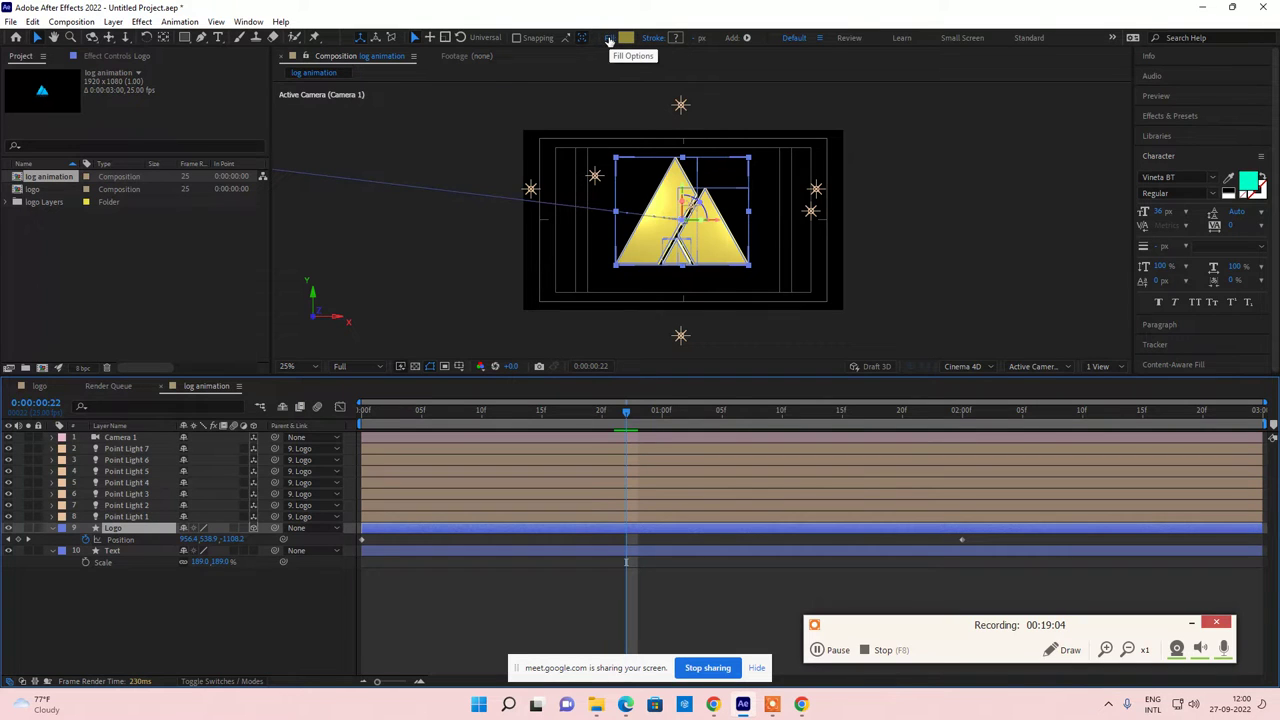
Step: Switch the Logo's fill type to Linear Gradient
click(609, 40)
drag(596, 283, 307, 211)
click(318, 235)
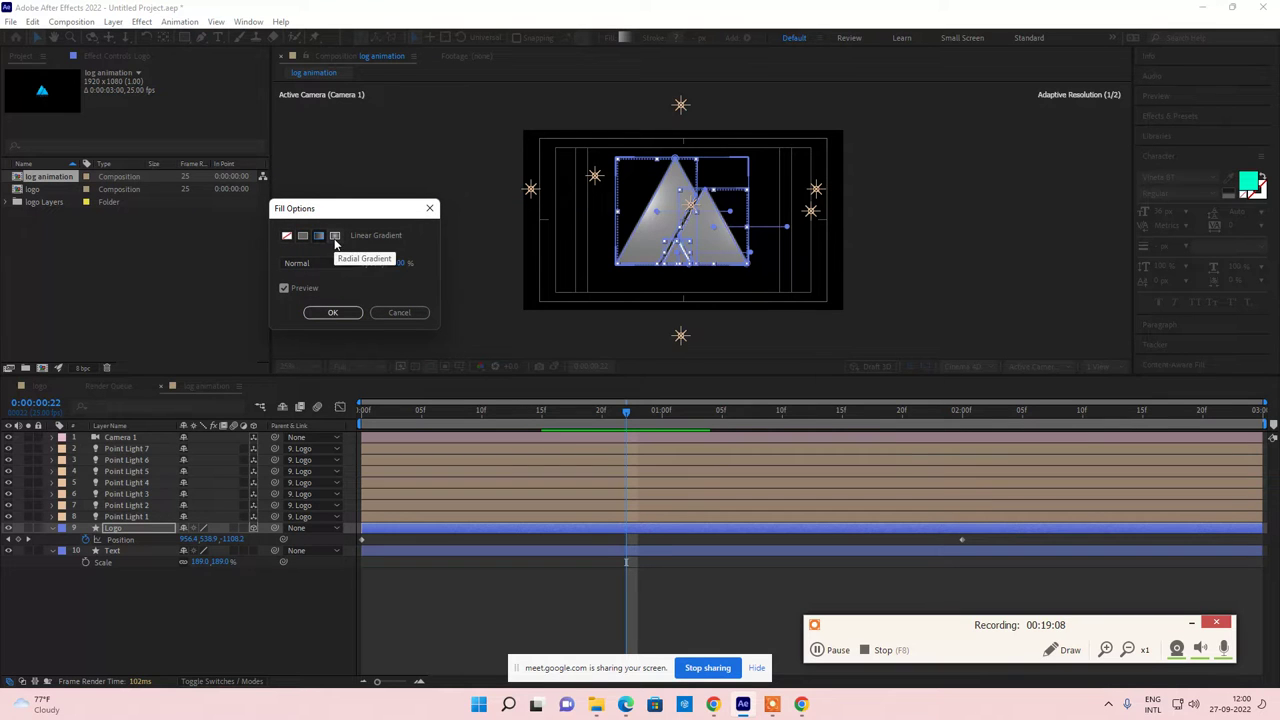
click(333, 313)
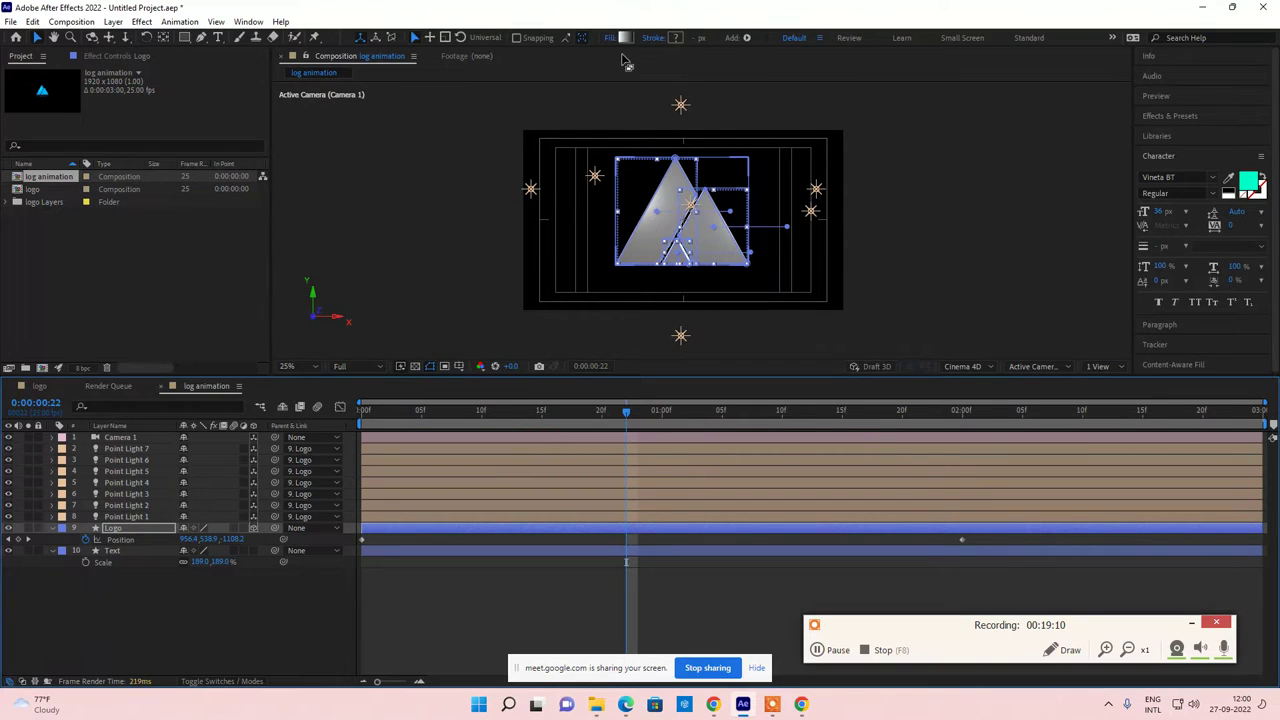
Step: Set the gradient stops to bright blue 078FDD and dark navy 0A244B
click(625, 41)
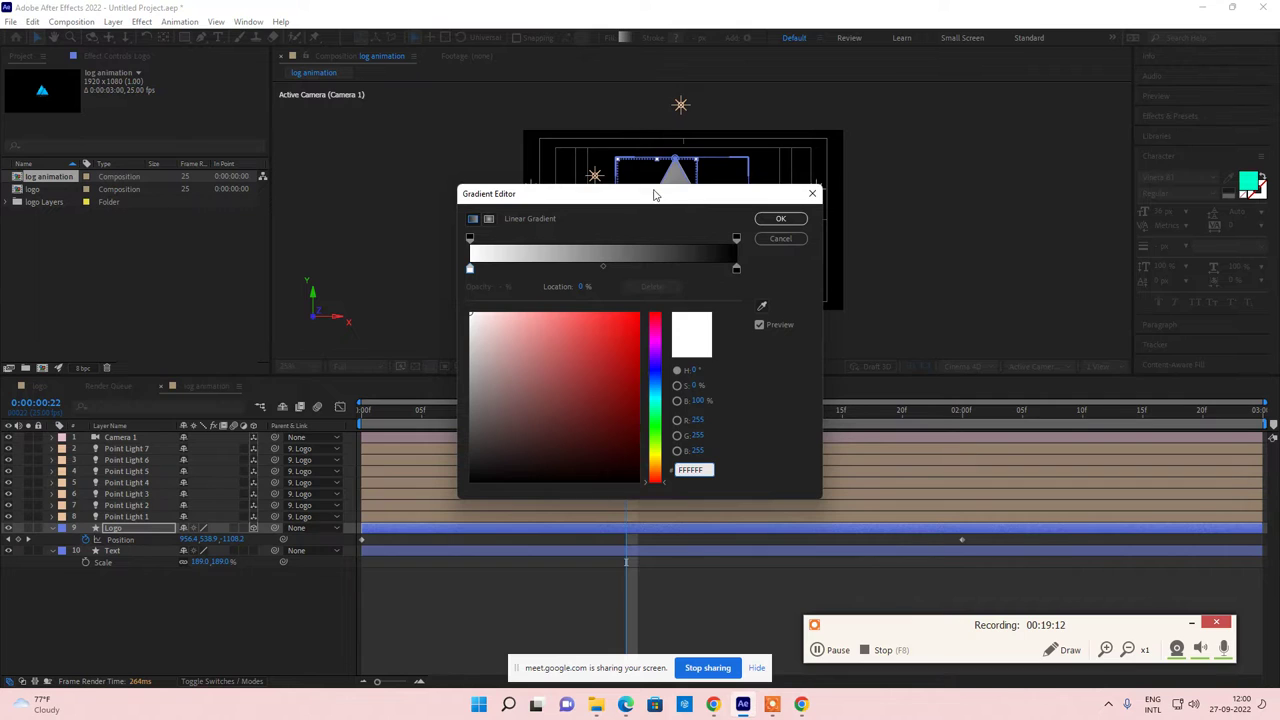
drag(655, 193, 293, 139)
click(292, 333)
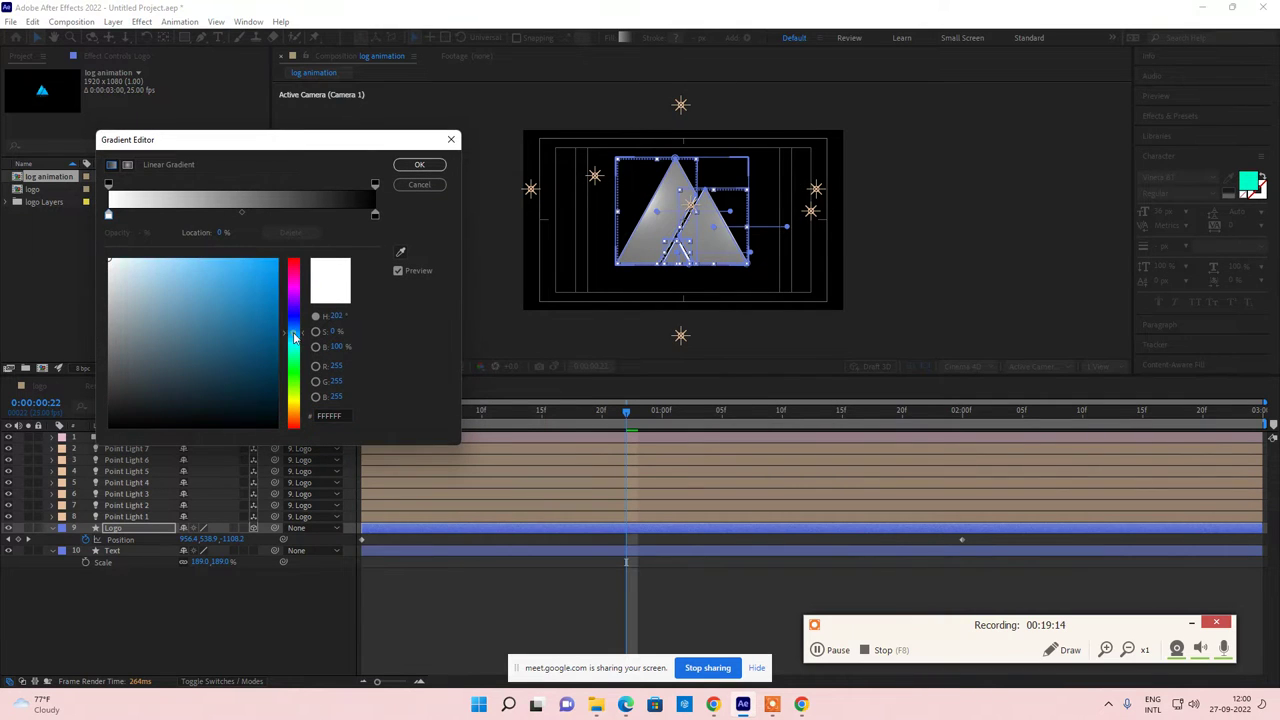
click(272, 281)
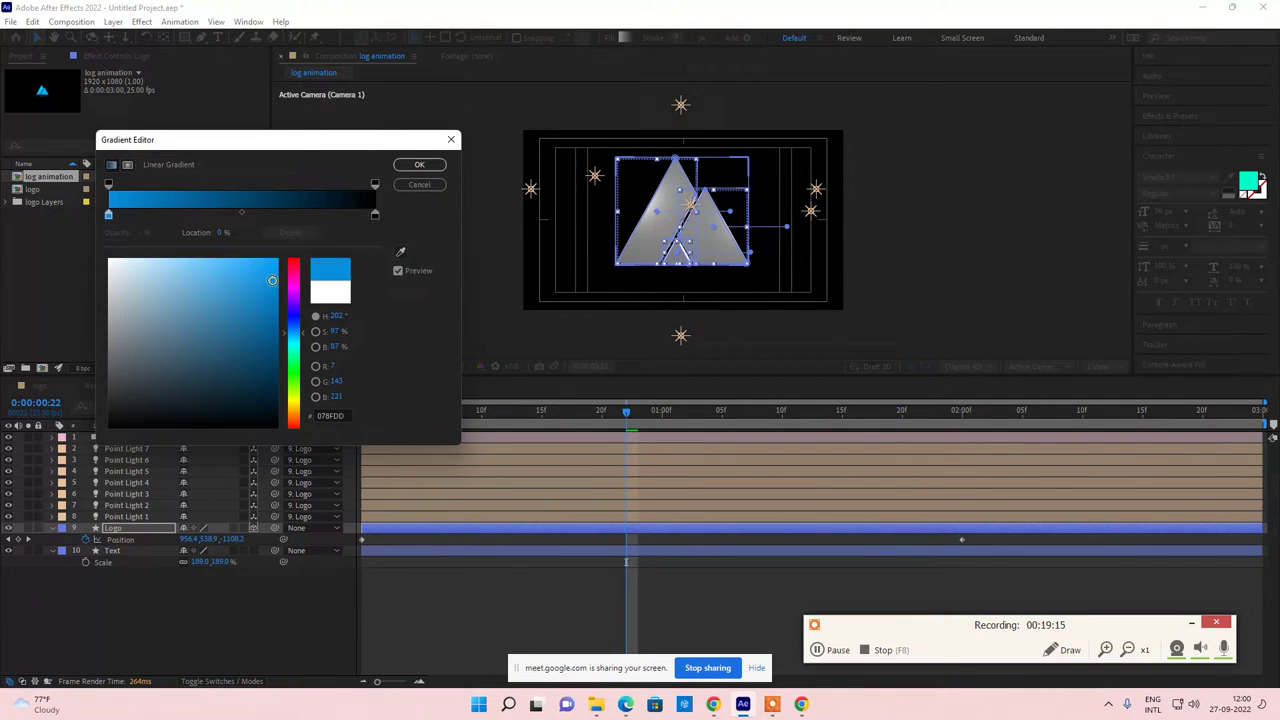
click(375, 214)
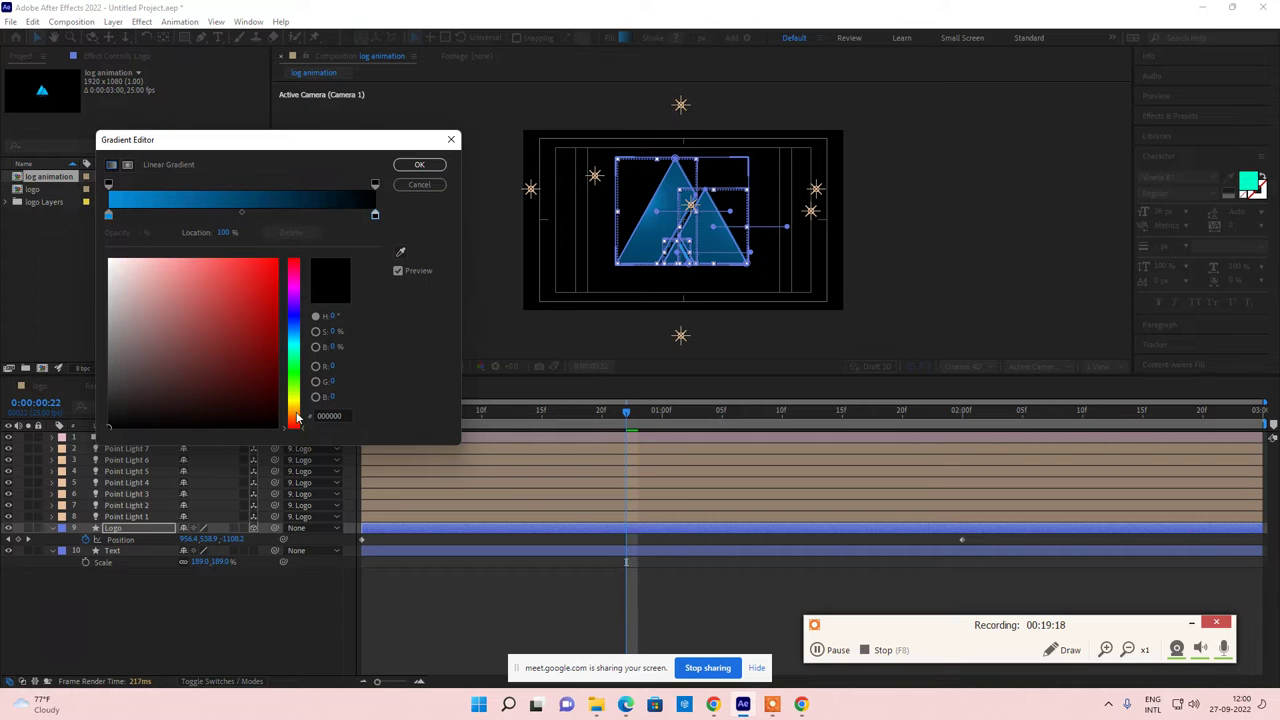
click(297, 412)
drag(257, 349, 230, 357)
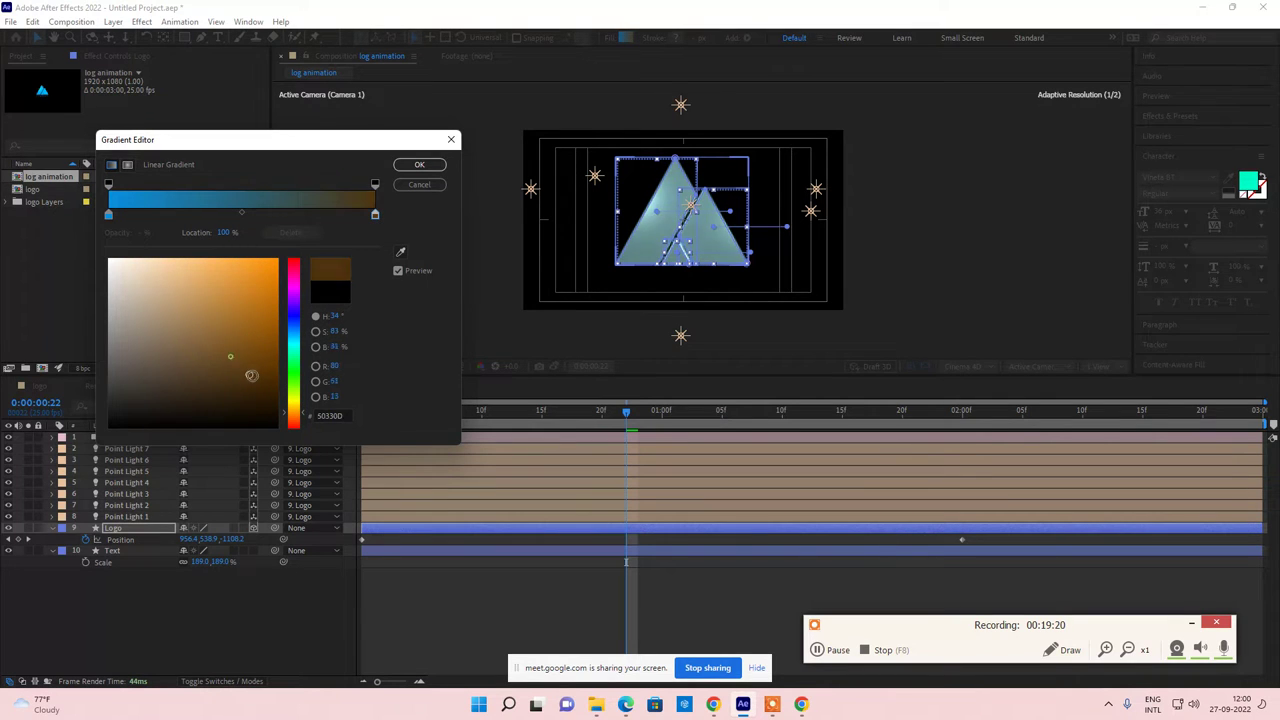
click(251, 375)
click(295, 336)
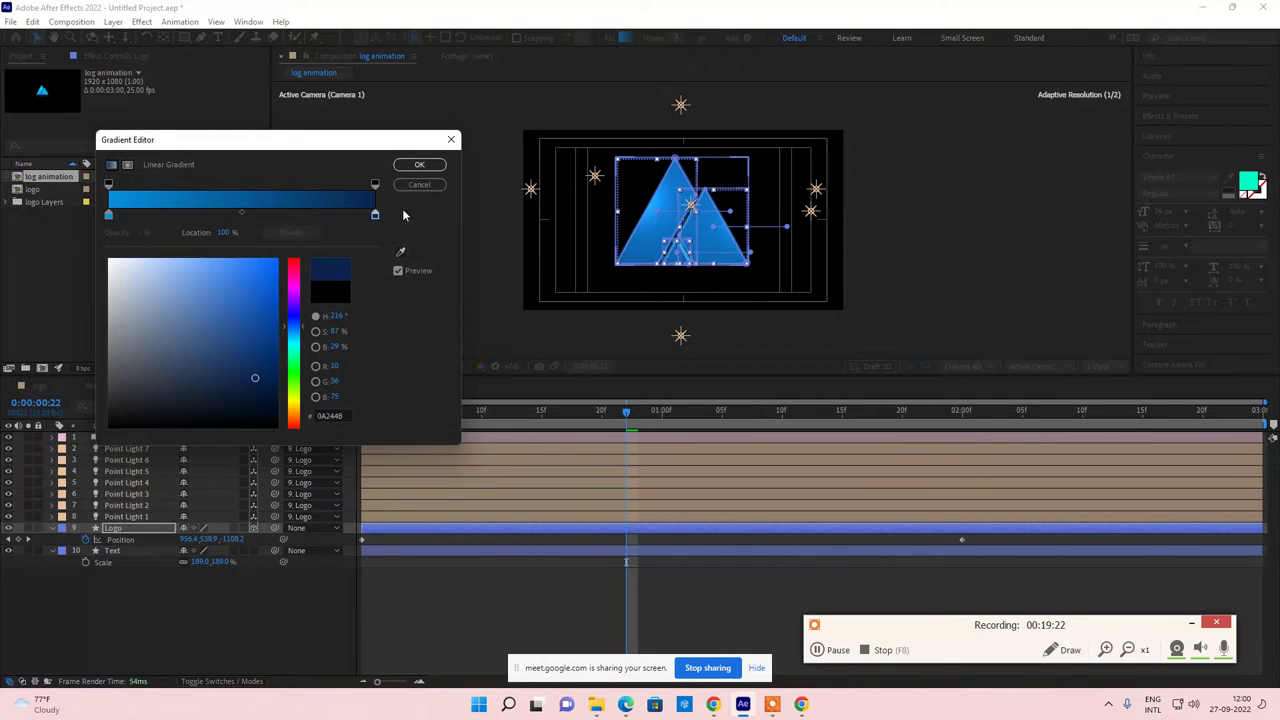
click(419, 164)
Step: Zoom the composition view to 50% and scrub back through the Logo layer's fly-in
click(608, 601)
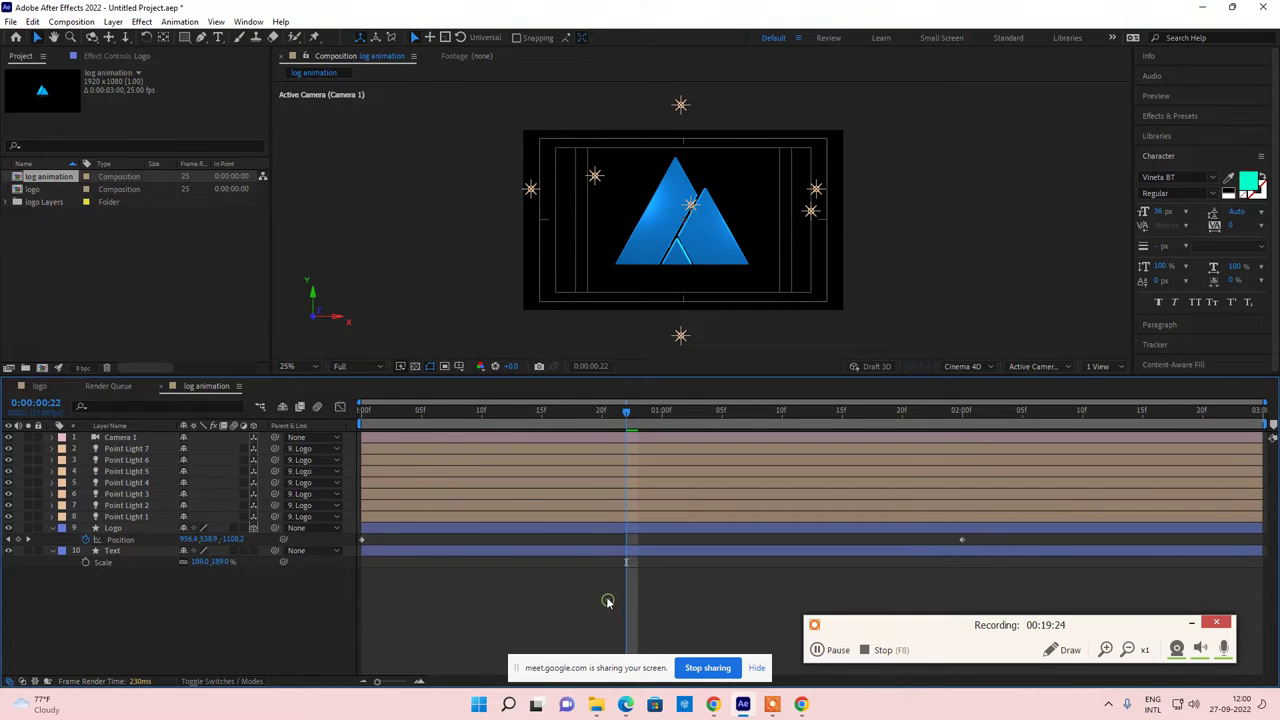
key(period)
key(period)
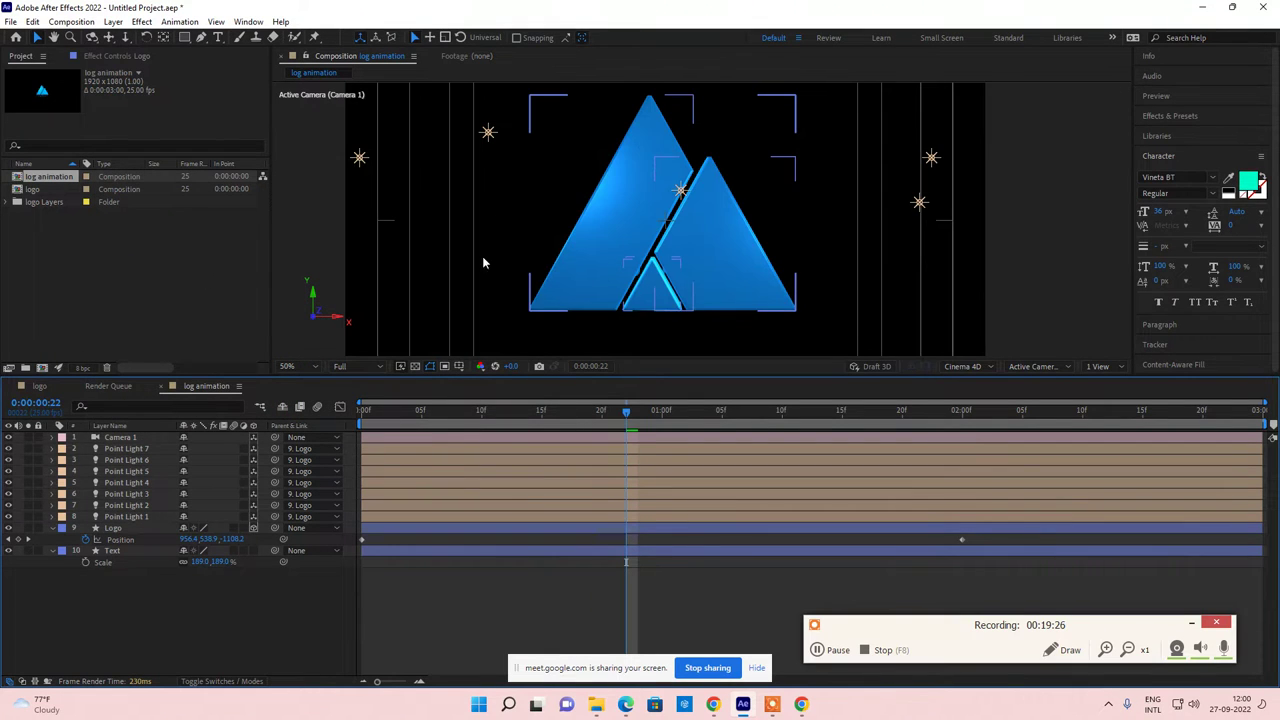
click(115, 529)
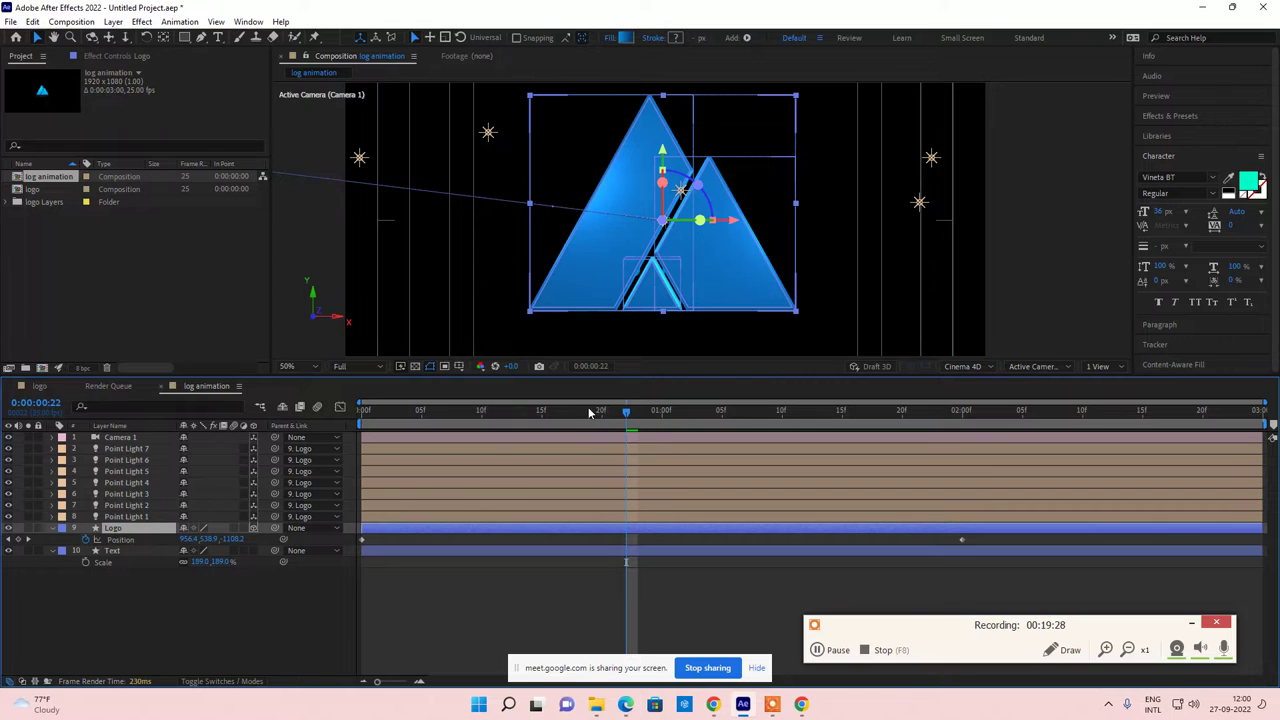
mouse_move(591, 421)
mouse_down()
mouse_move(391, 424)
mouse_move(577, 421)
mouse_up()
Step: Play the fly-in from the start, then park the playhead at 0:00:02:00
key(Home)
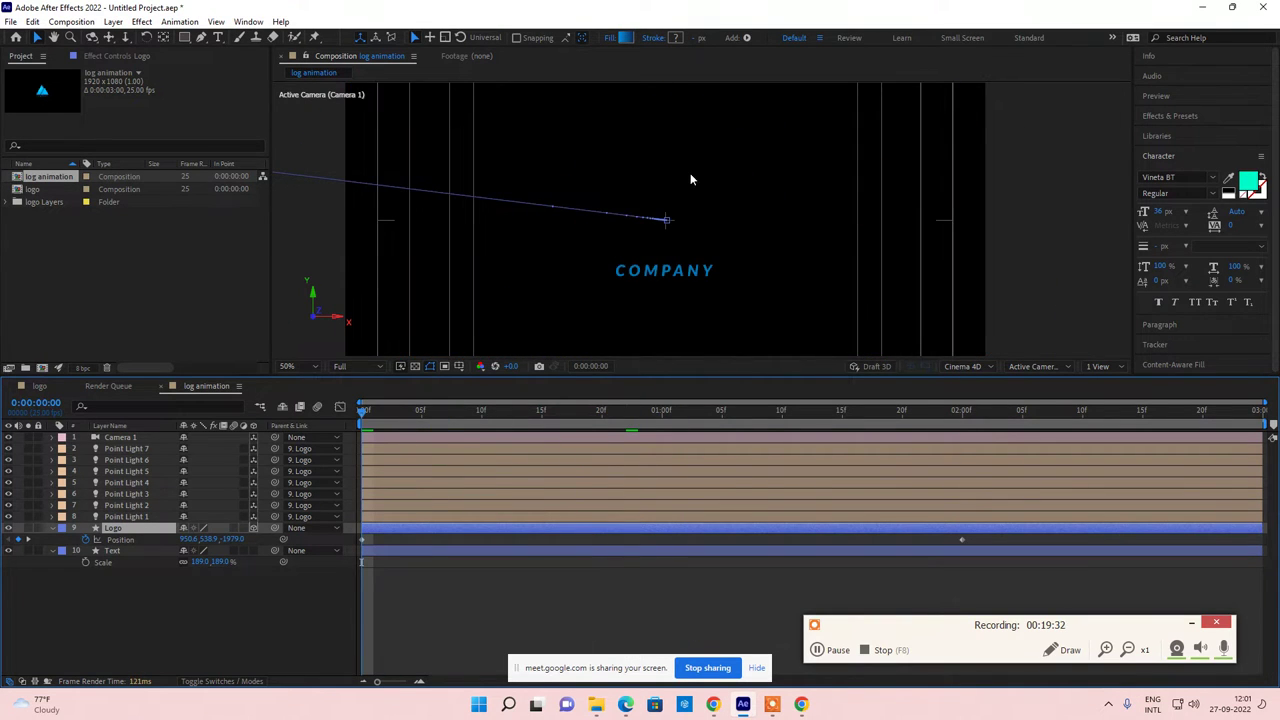
key(comma)
key(space)
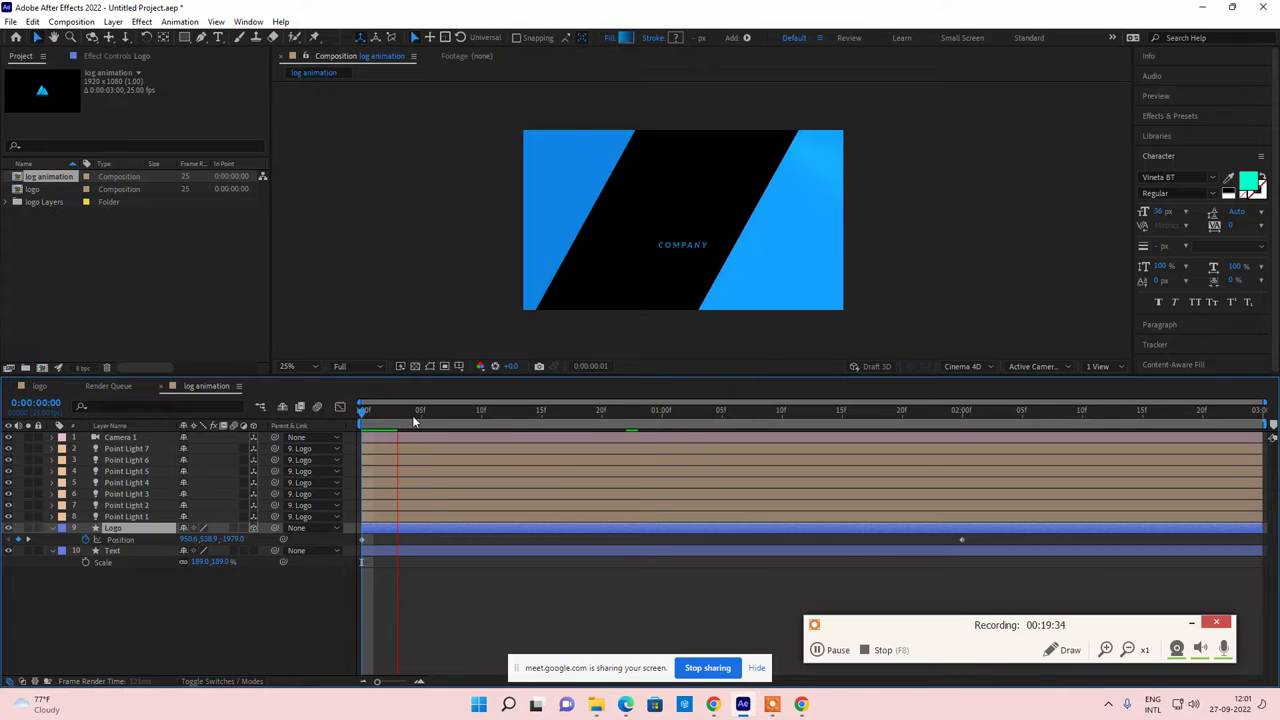
click(499, 418)
drag(571, 427, 968, 432)
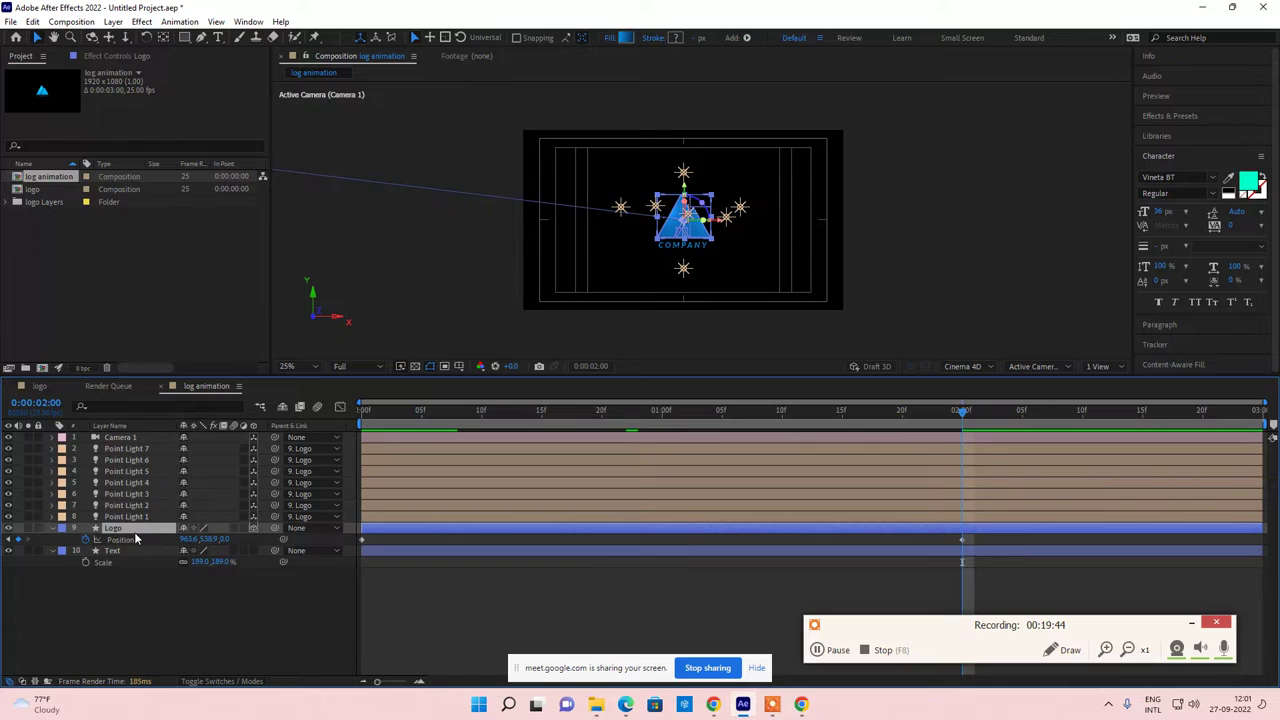
Step: Key the Logo's Orientation at 2:00 and give it a spun pose at 0:00:01:05
key(r)
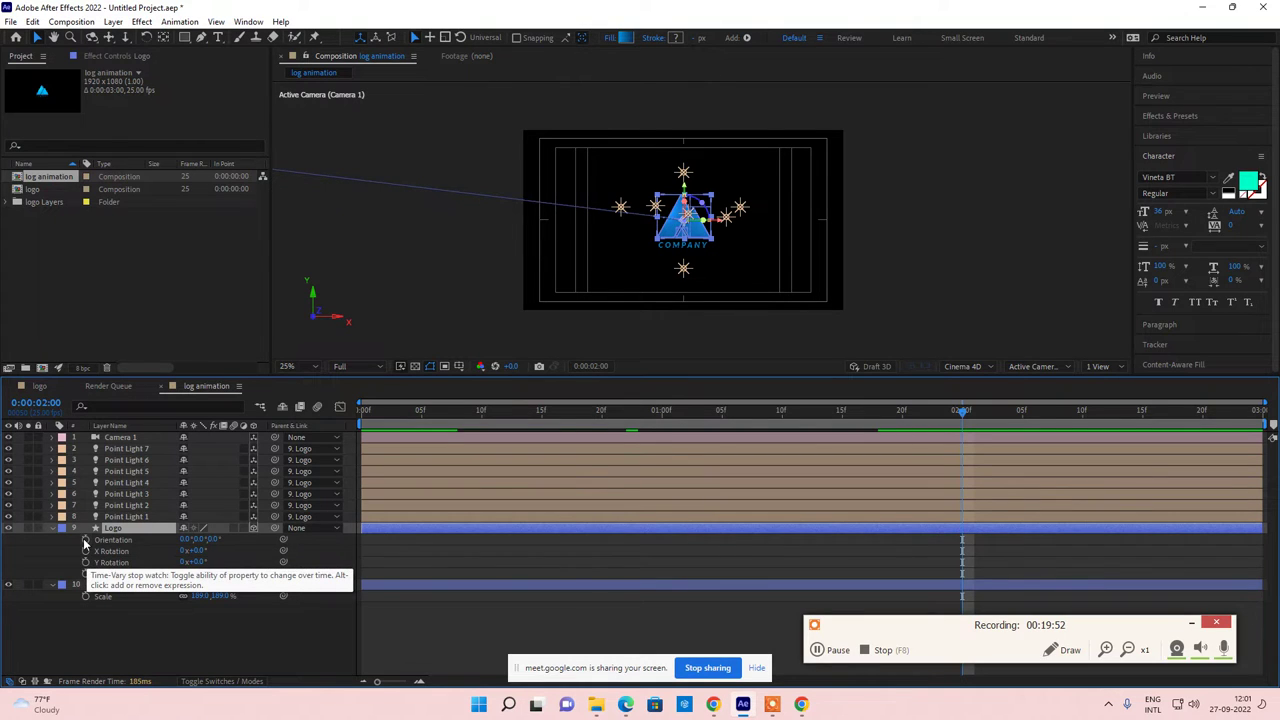
click(85, 540)
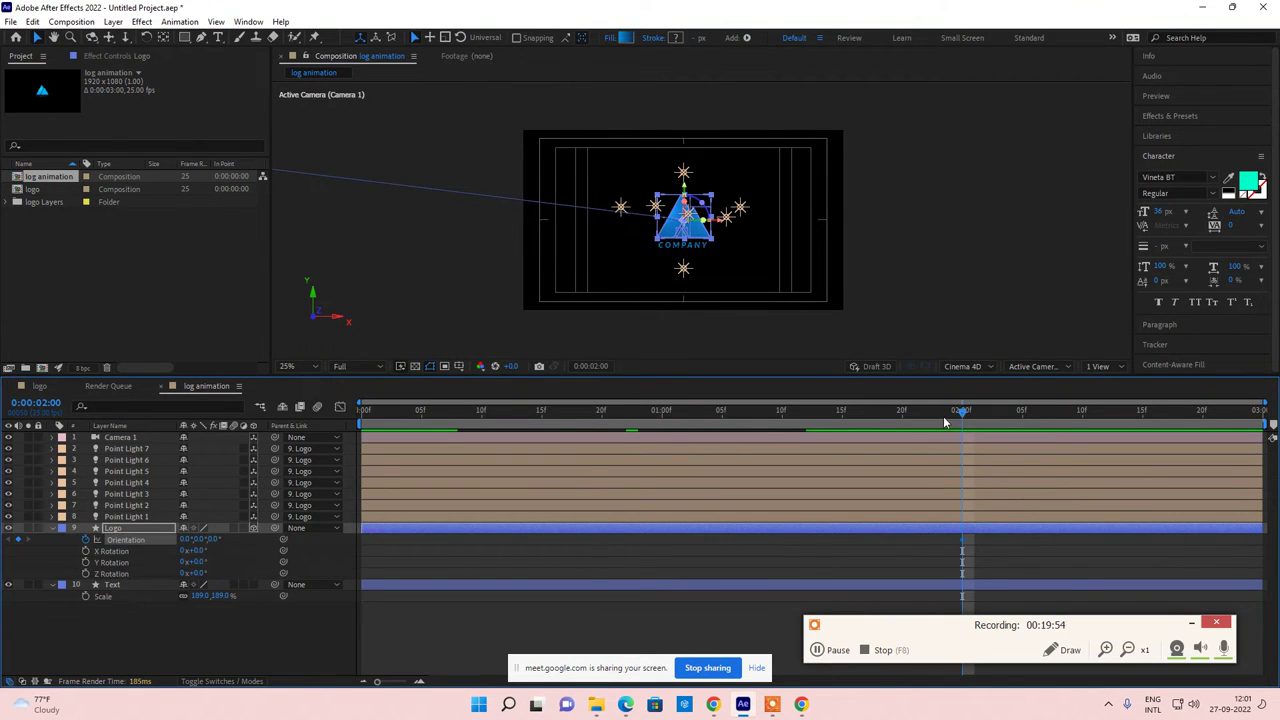
drag(943, 416, 722, 416)
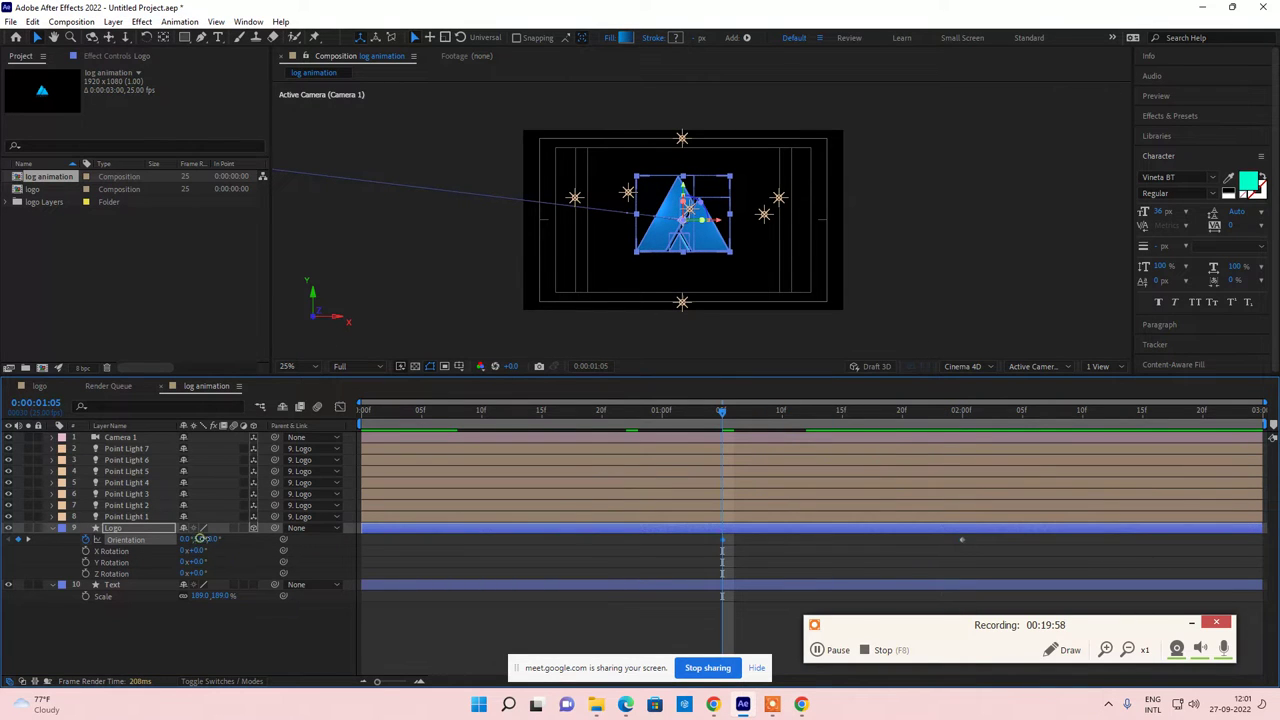
drag(200, 538, 170, 539)
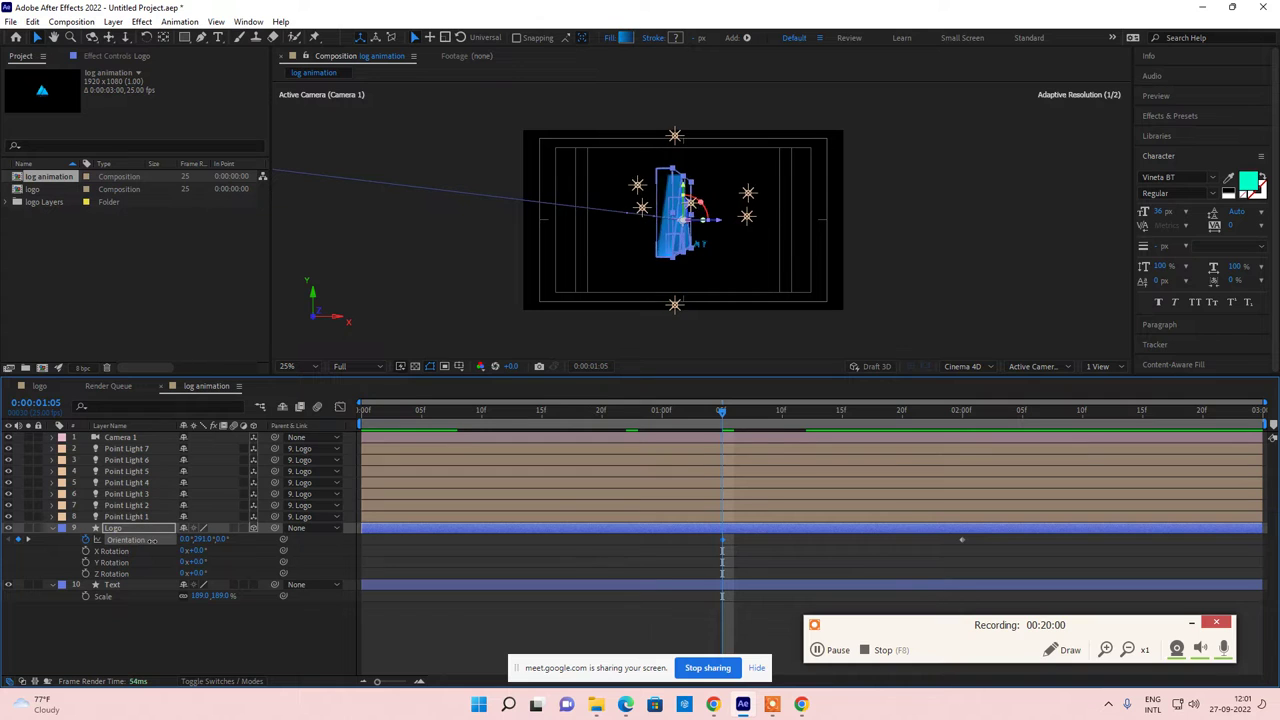
drag(152, 540, 245, 553)
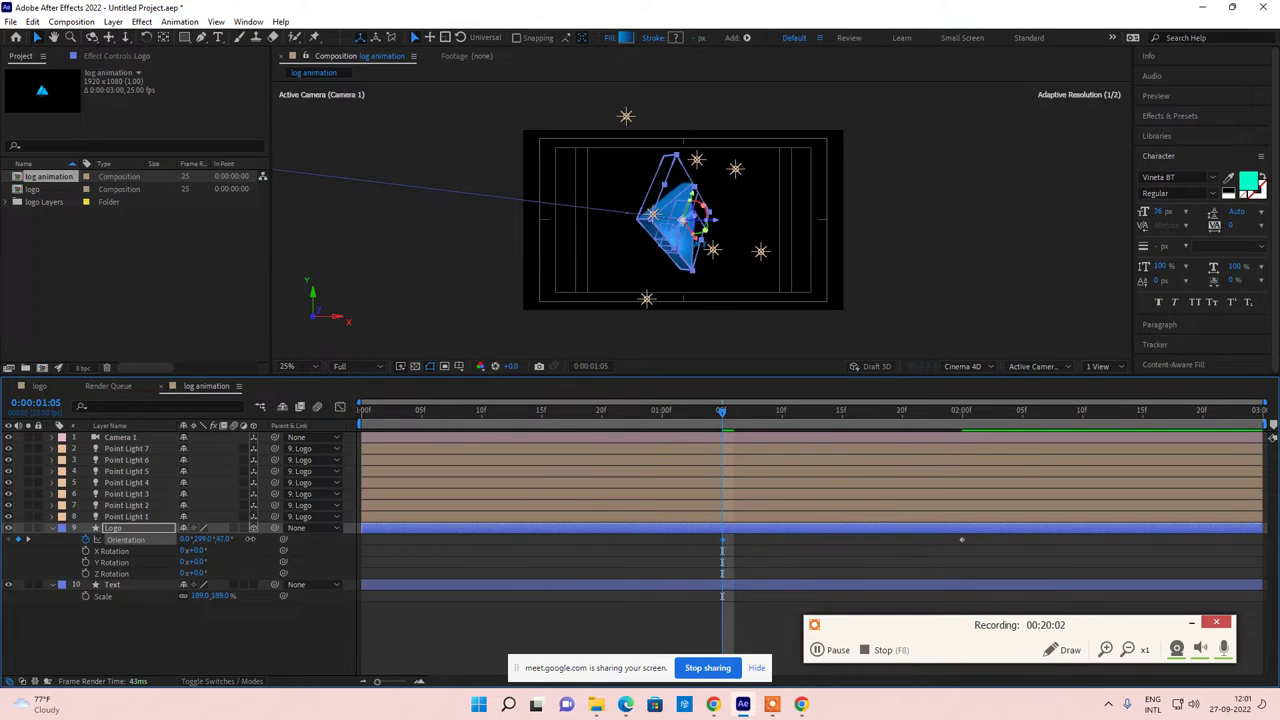
drag(200, 545, 228, 540)
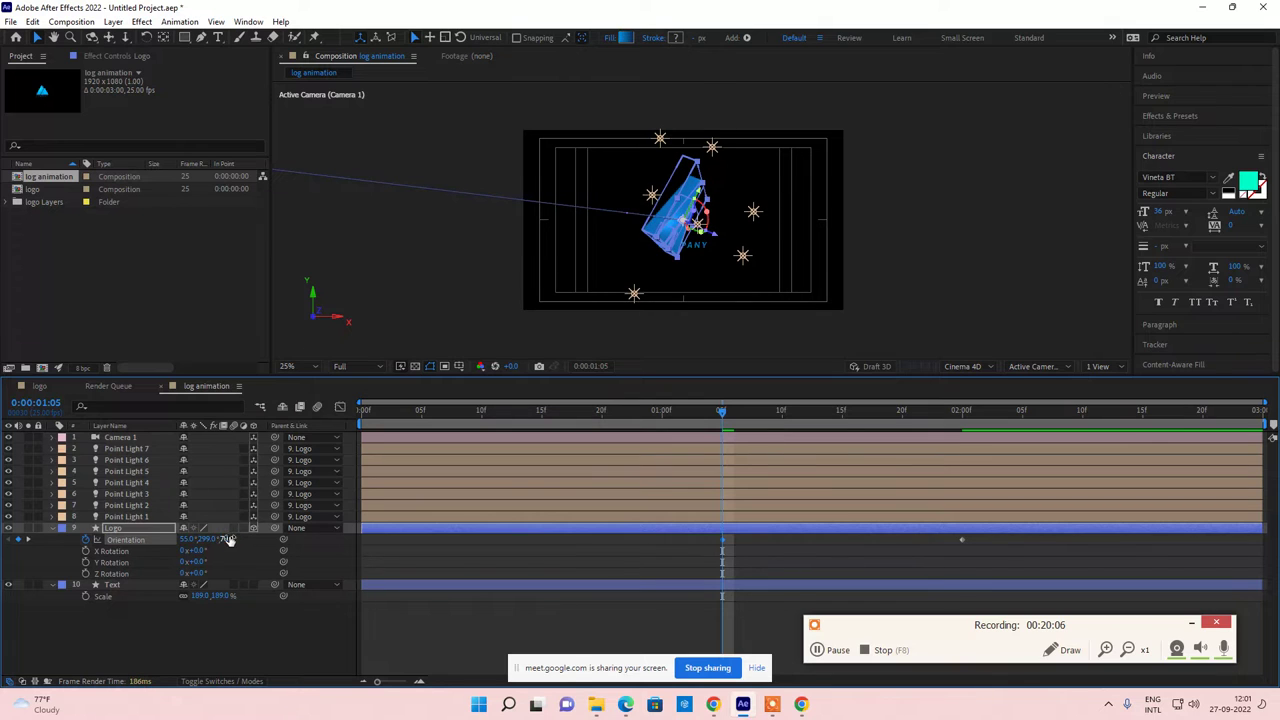
drag(725, 420, 890, 418)
key(space)
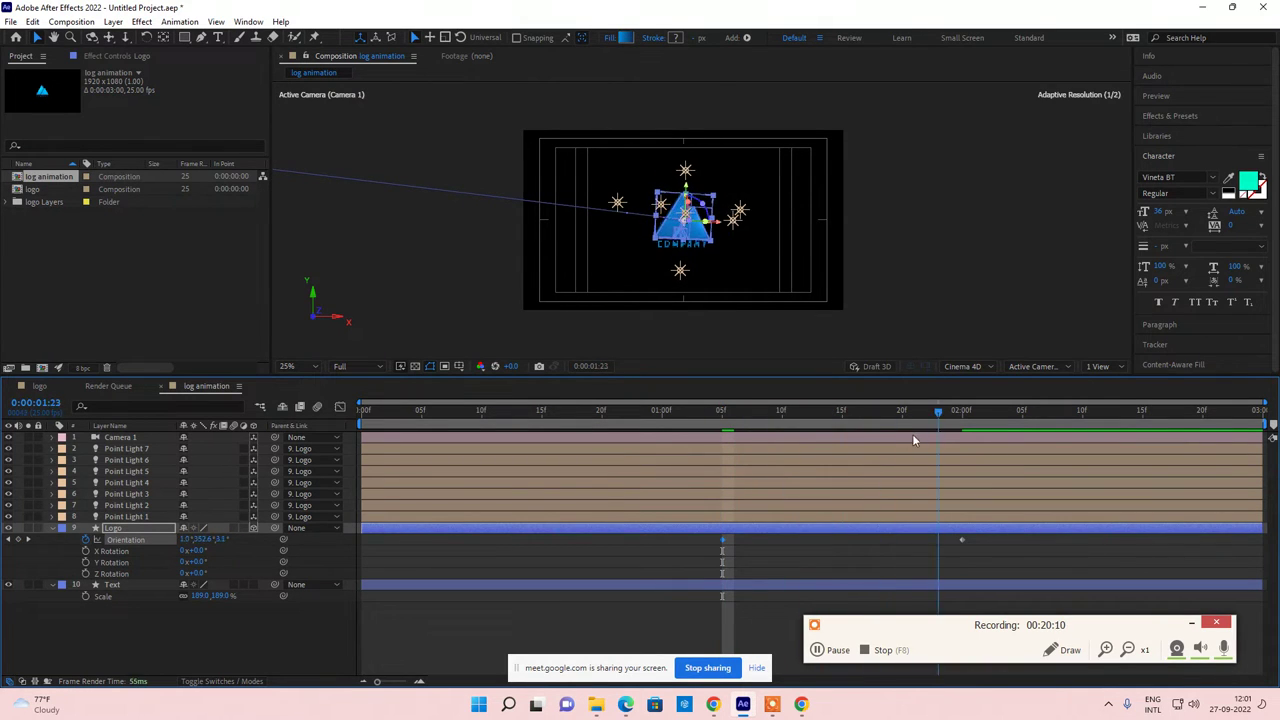
Step: Refine the 1:05 Orientation to about 159°, 43°, 263° and review the tumble
drag(820, 440, 721, 445)
drag(200, 541, 490, 533)
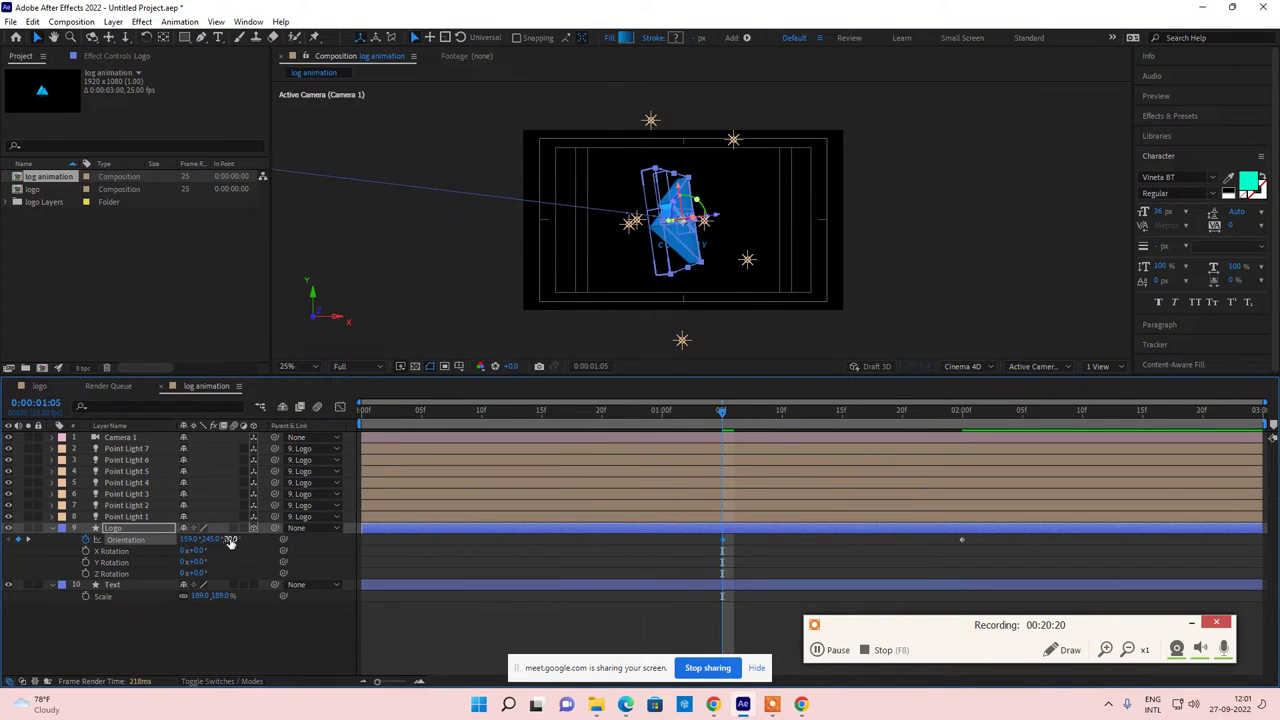
drag(229, 540, 341, 532)
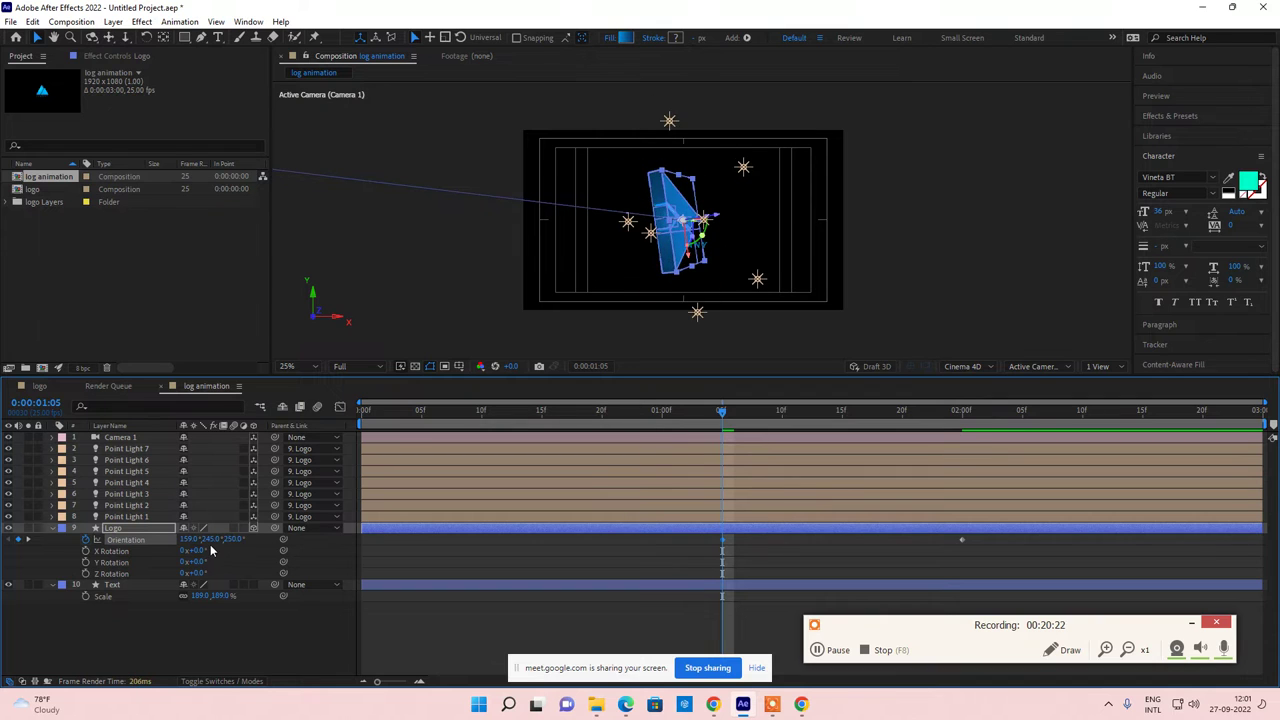
drag(211, 540, 208, 539)
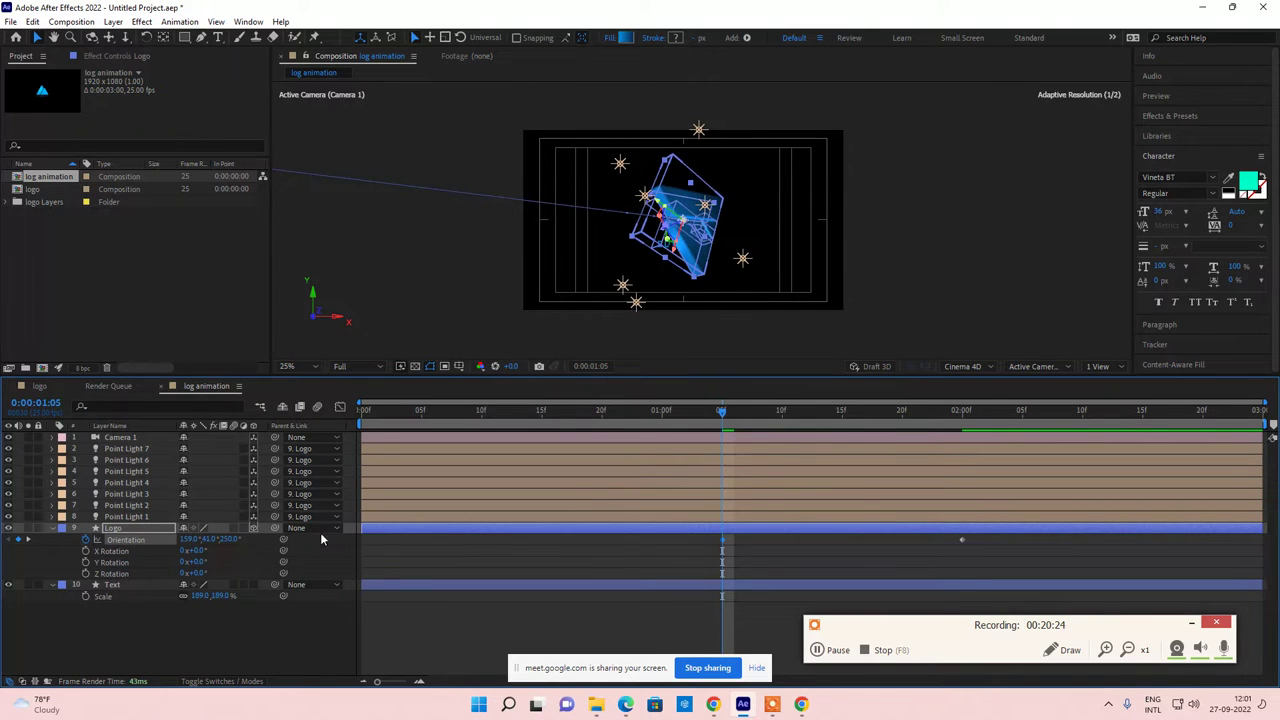
mouse_move(724, 415)
mouse_down()
mouse_move(978, 418)
mouse_move(722, 434)
mouse_up()
drag(228, 539, 211, 539)
drag(722, 418, 973, 424)
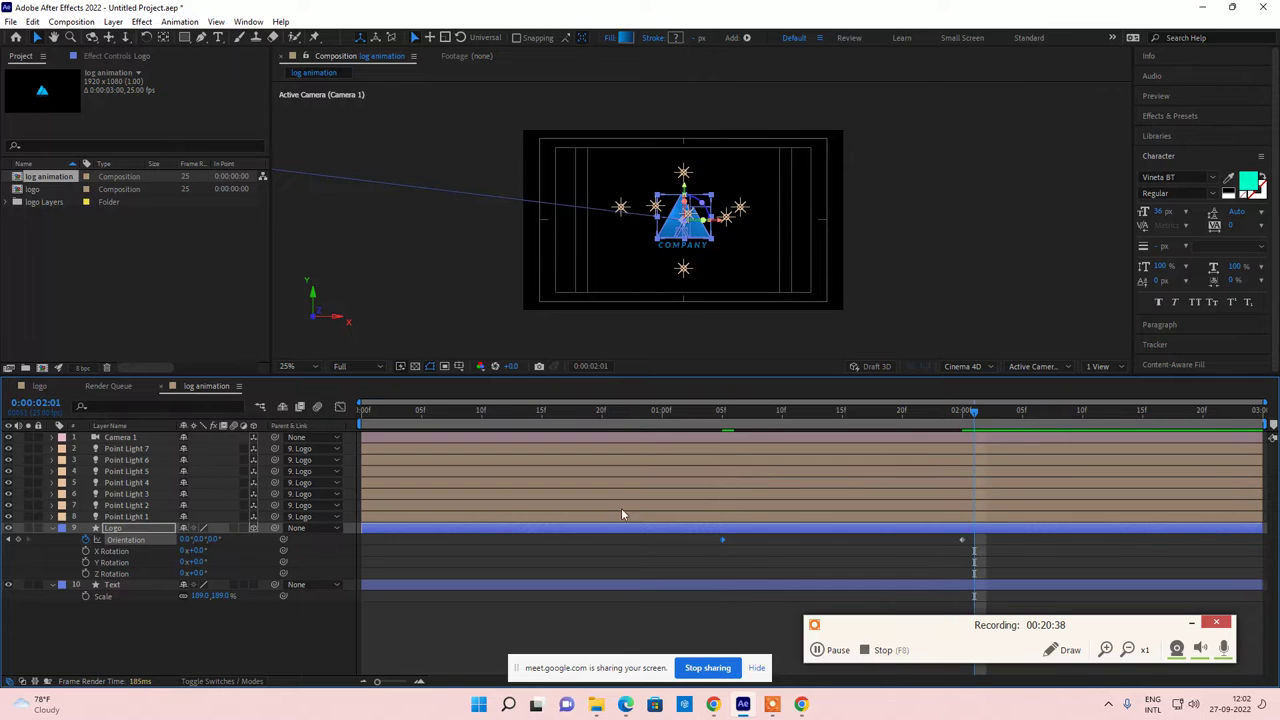
Step: Delete the 1:05 Orientation keyframe and turn off the Orientation stopwatch
key(j)
key(j)
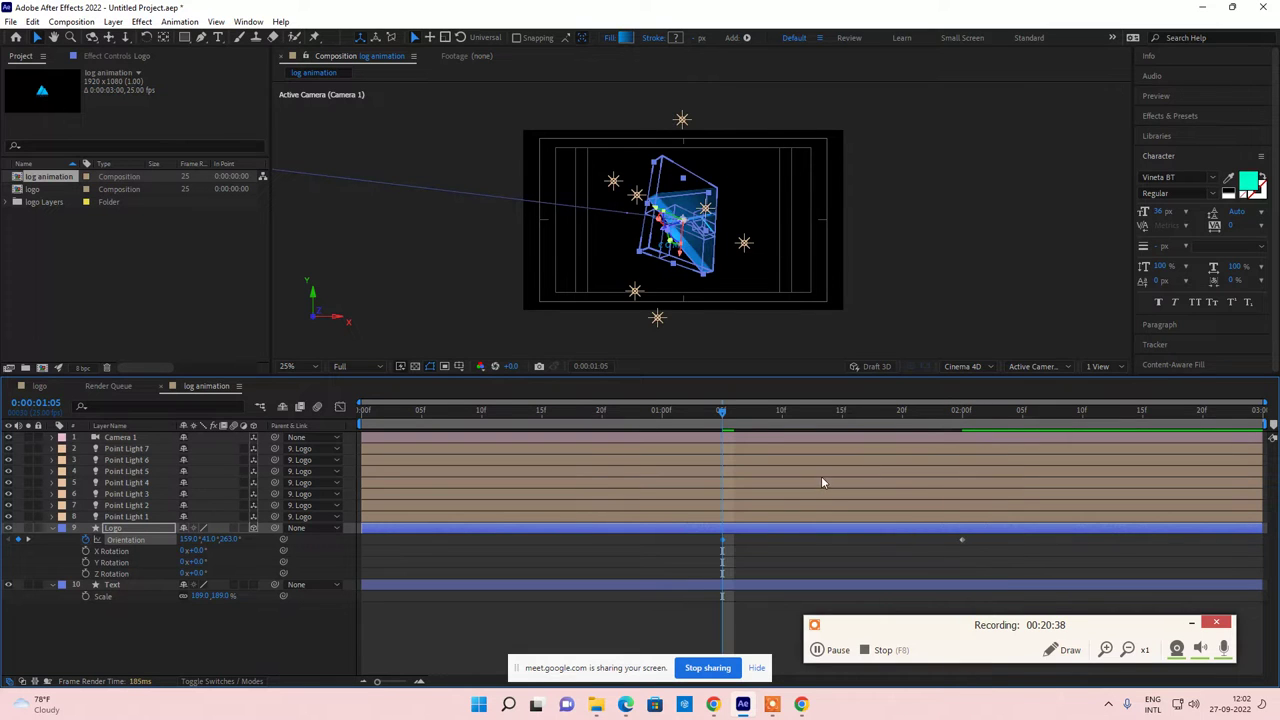
click(722, 541)
key(Delete)
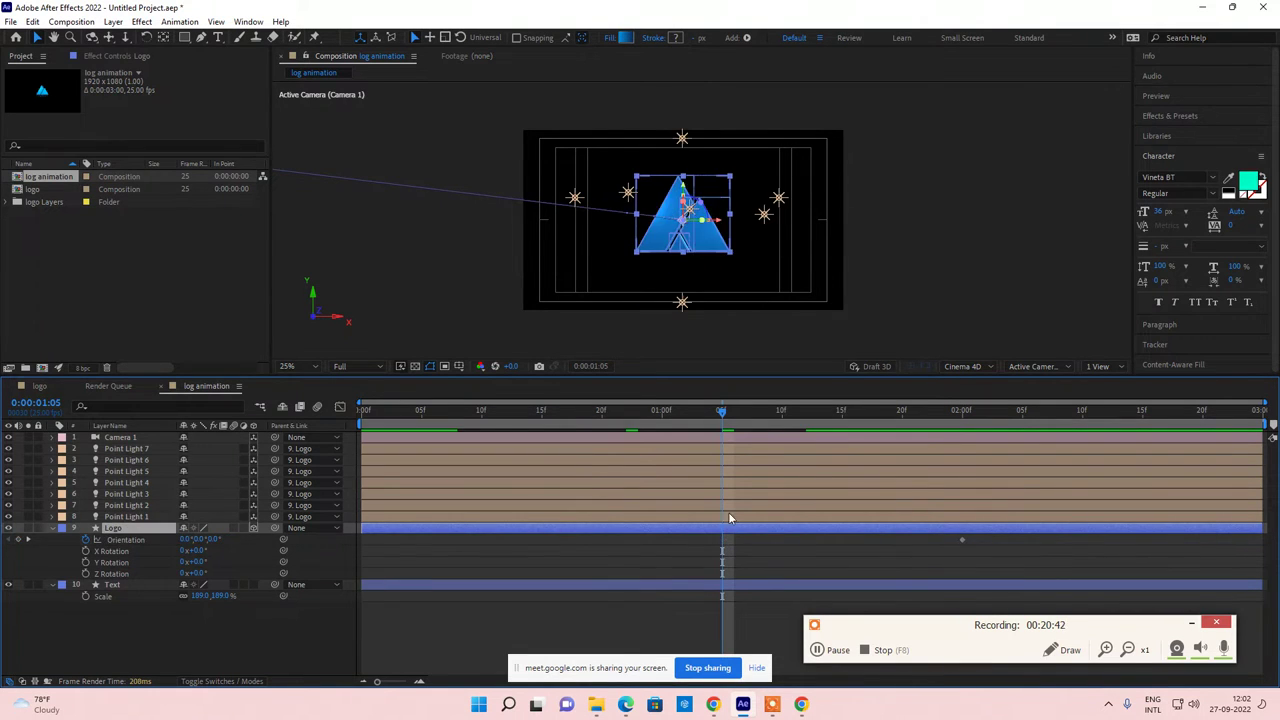
click(86, 540)
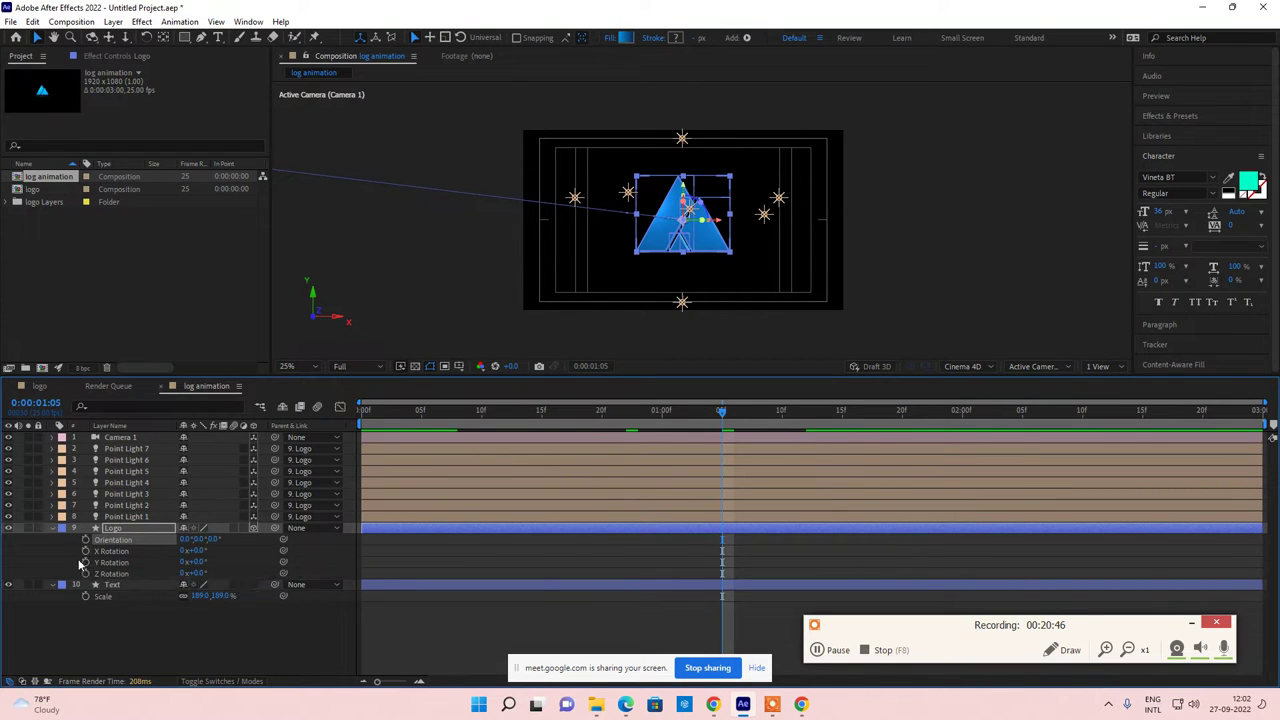
Step: Add X, Y, Z Rotation keys, shift them later, and at 0:22 set Y 2x+6°, Z 257°
click(85, 551)
click(85, 562)
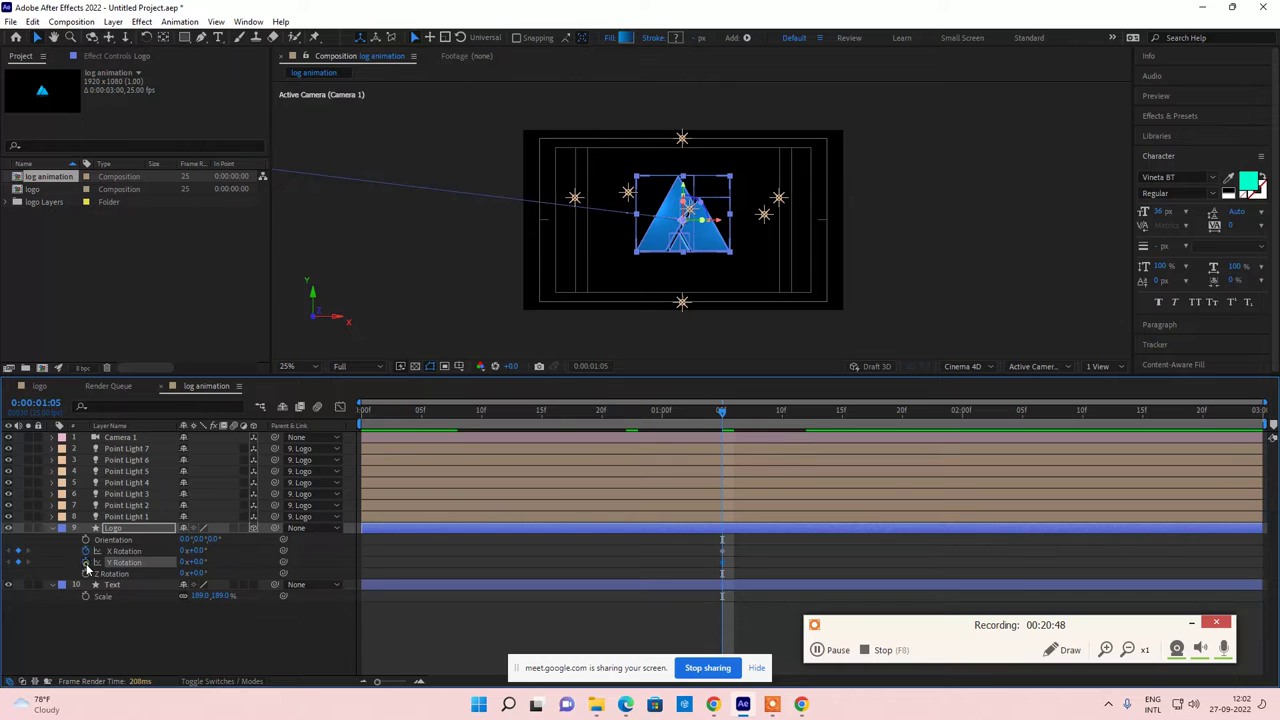
click(86, 573)
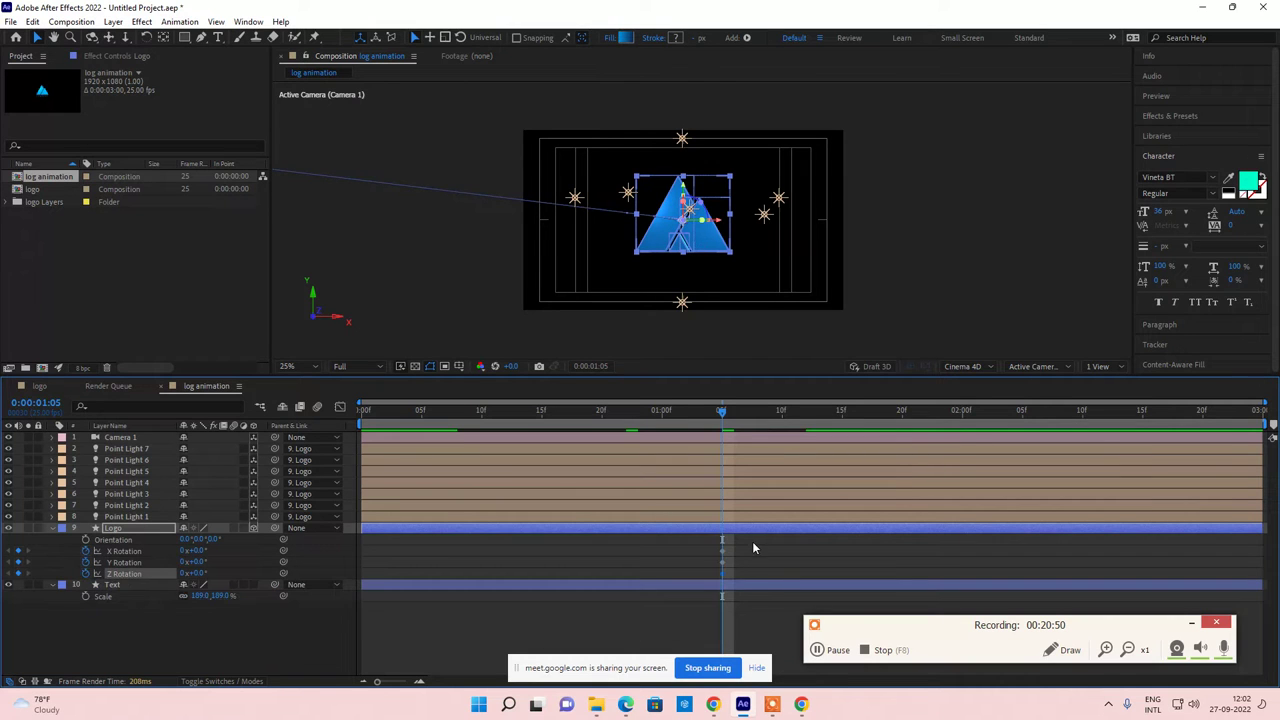
drag(754, 547, 795, 570)
click(624, 418)
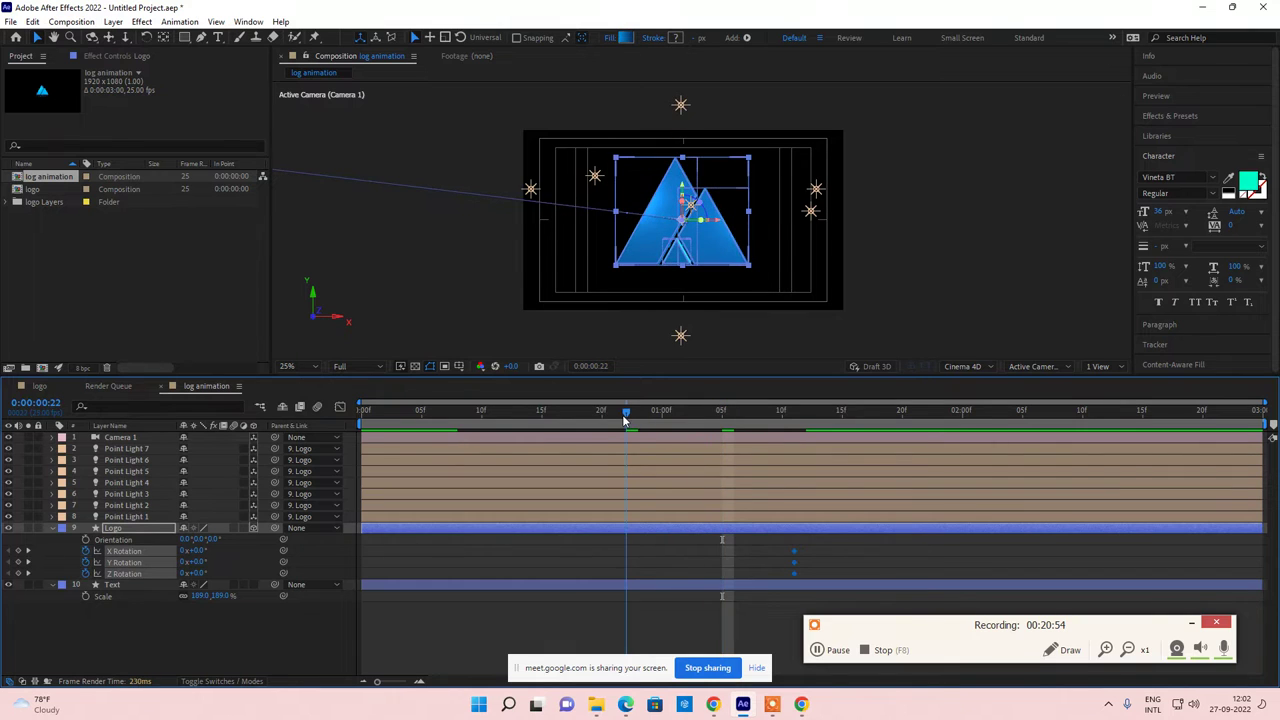
drag(198, 562, 300, 556)
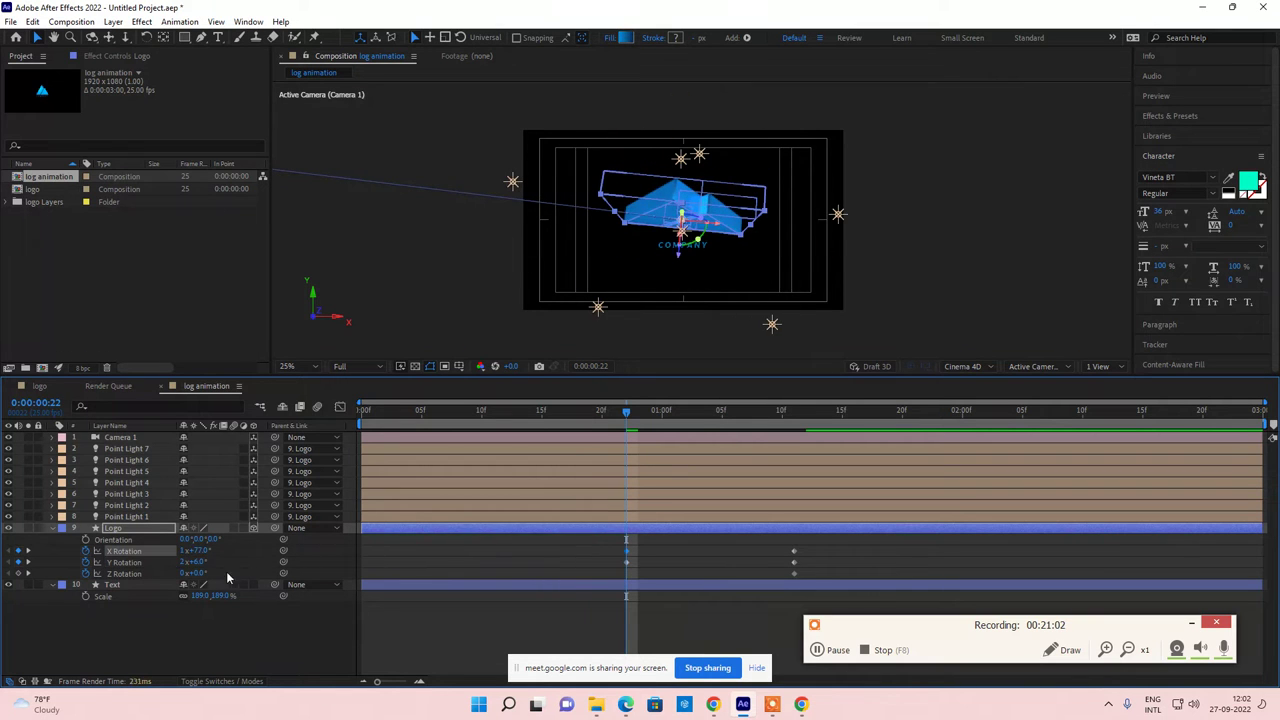
drag(200, 572, 423, 543)
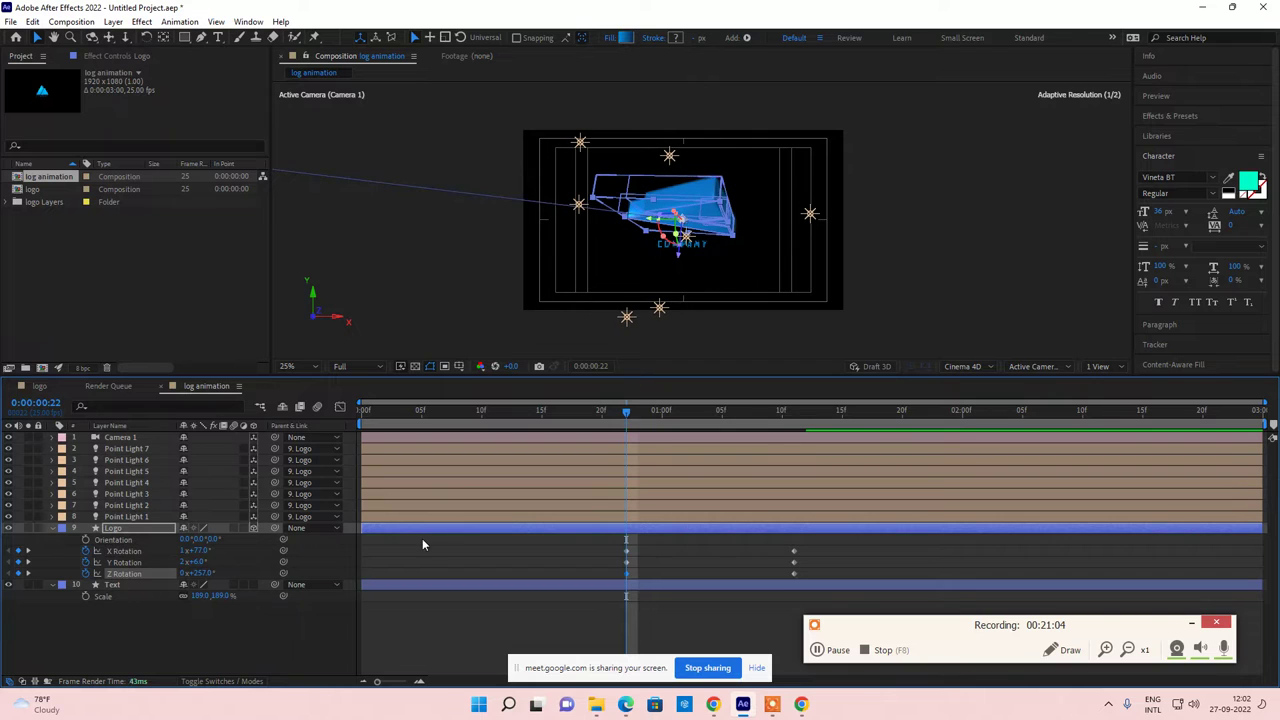
drag(636, 420, 746, 414)
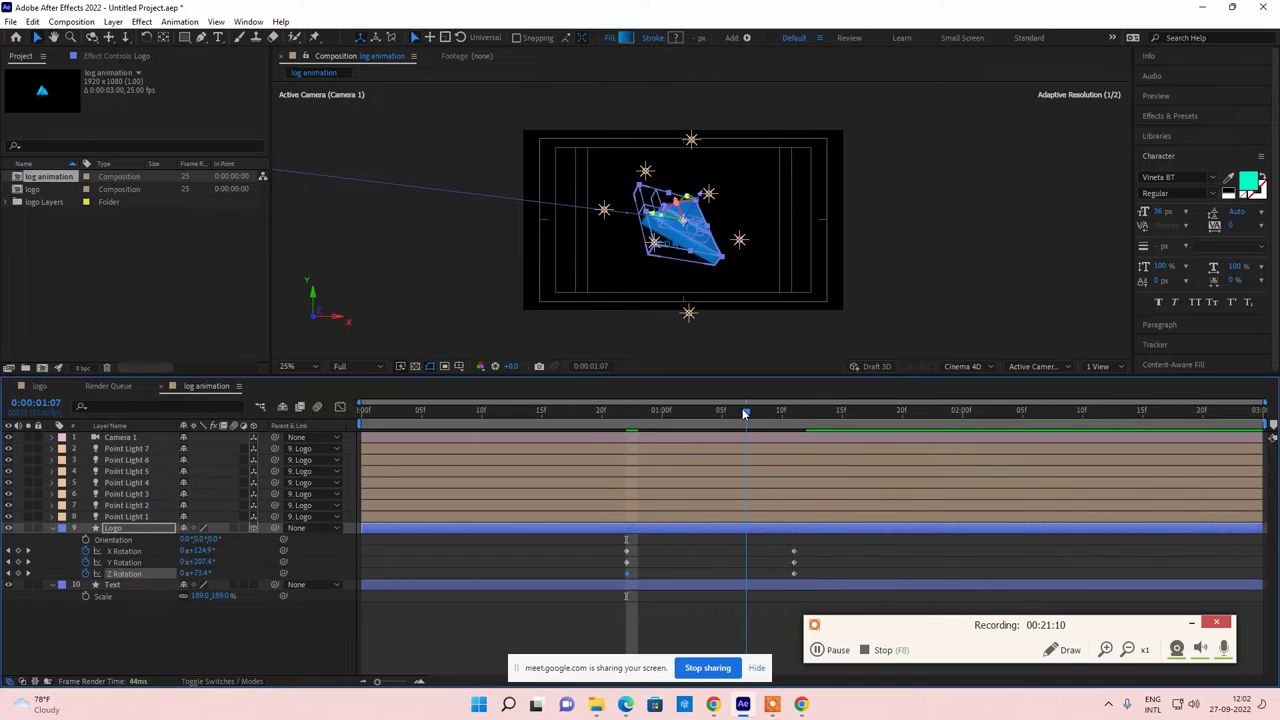
Step: Undo the last rotation changes at 0:22 and re-spin the logo on Y
key(j)
key(ctrl+z)
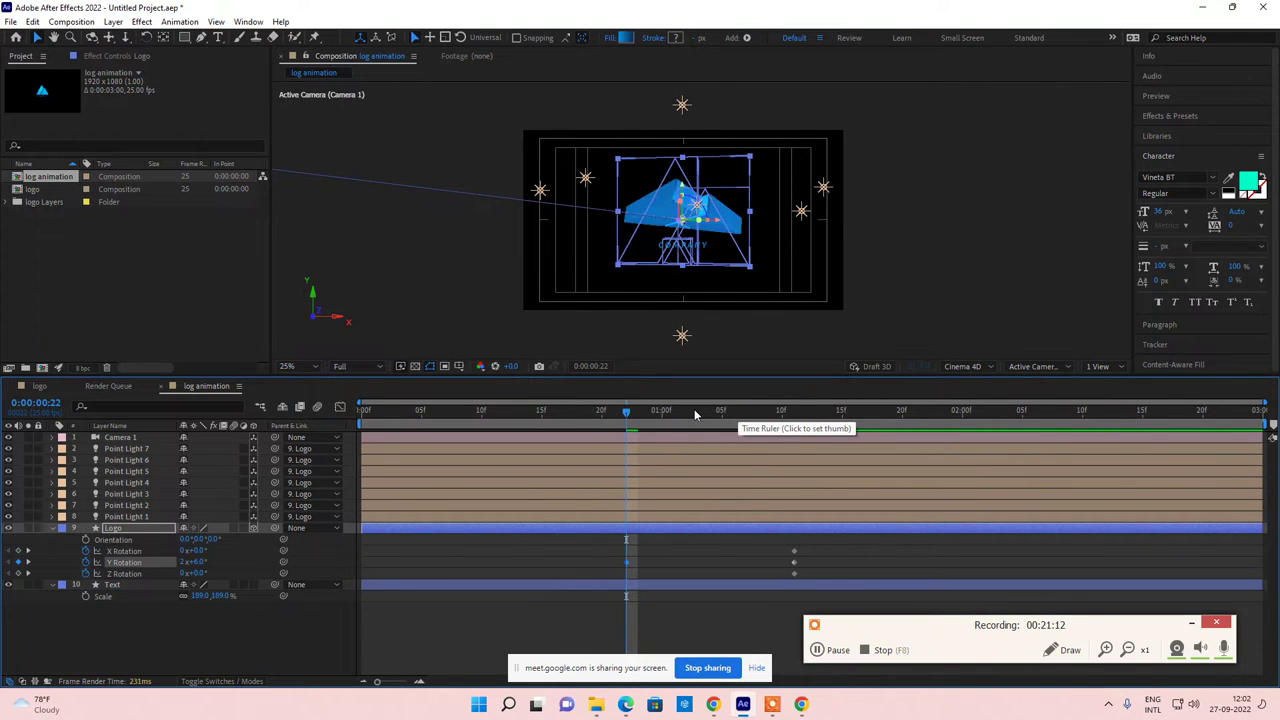
key(ctrl+z)
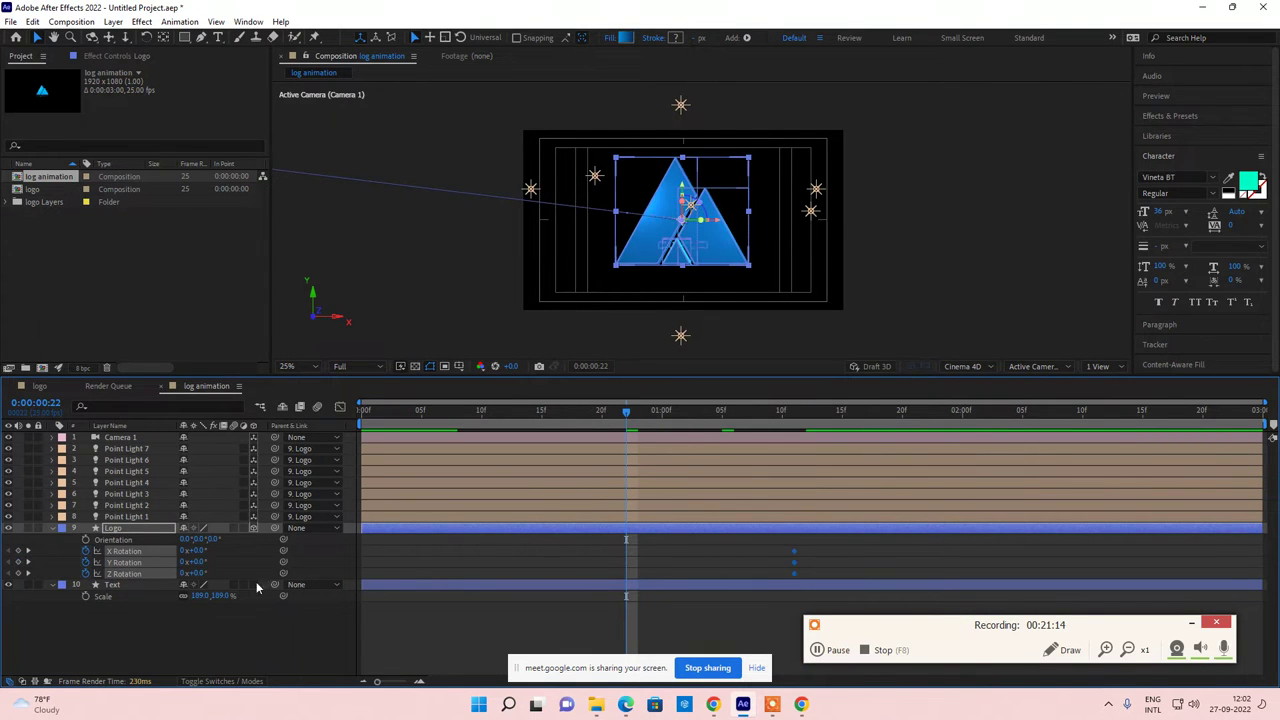
mouse_move(198, 566)
mouse_down()
mouse_move(488, 537)
mouse_move(720, 537)
mouse_move(183, 584)
mouse_up()
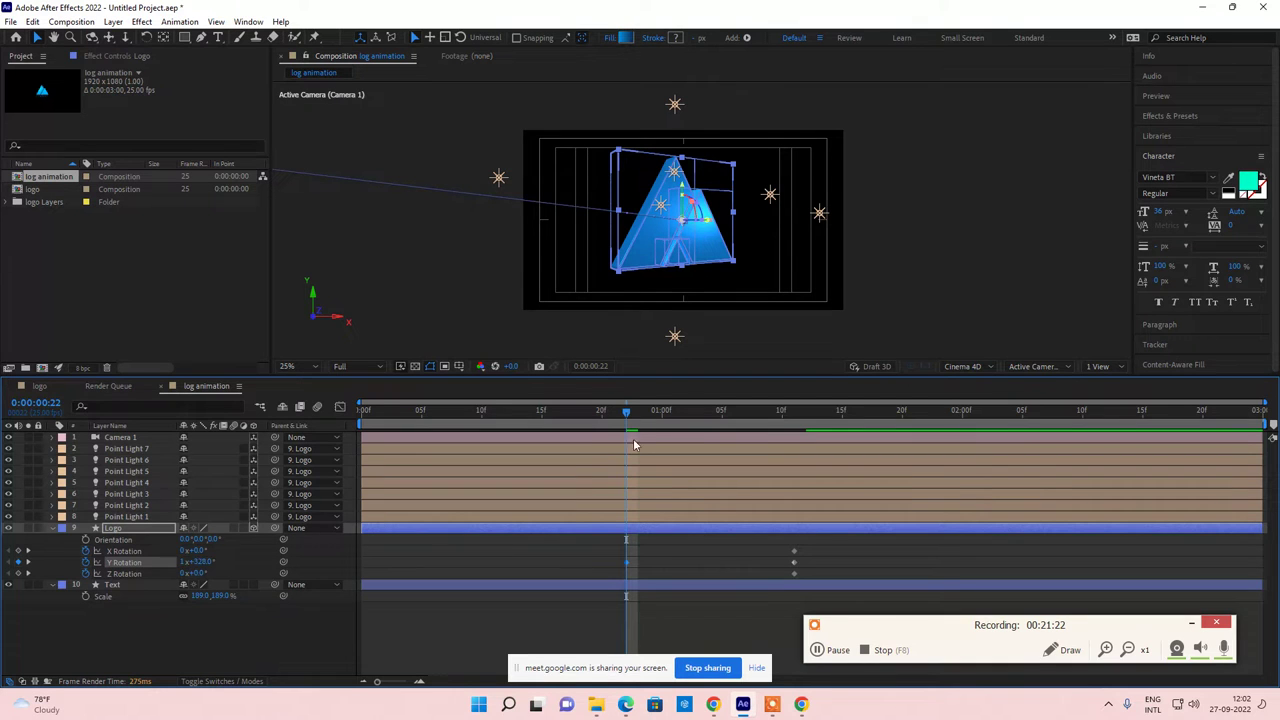
mouse_move(625, 418)
mouse_down()
mouse_move(806, 422)
mouse_move(626, 428)
mouse_up()
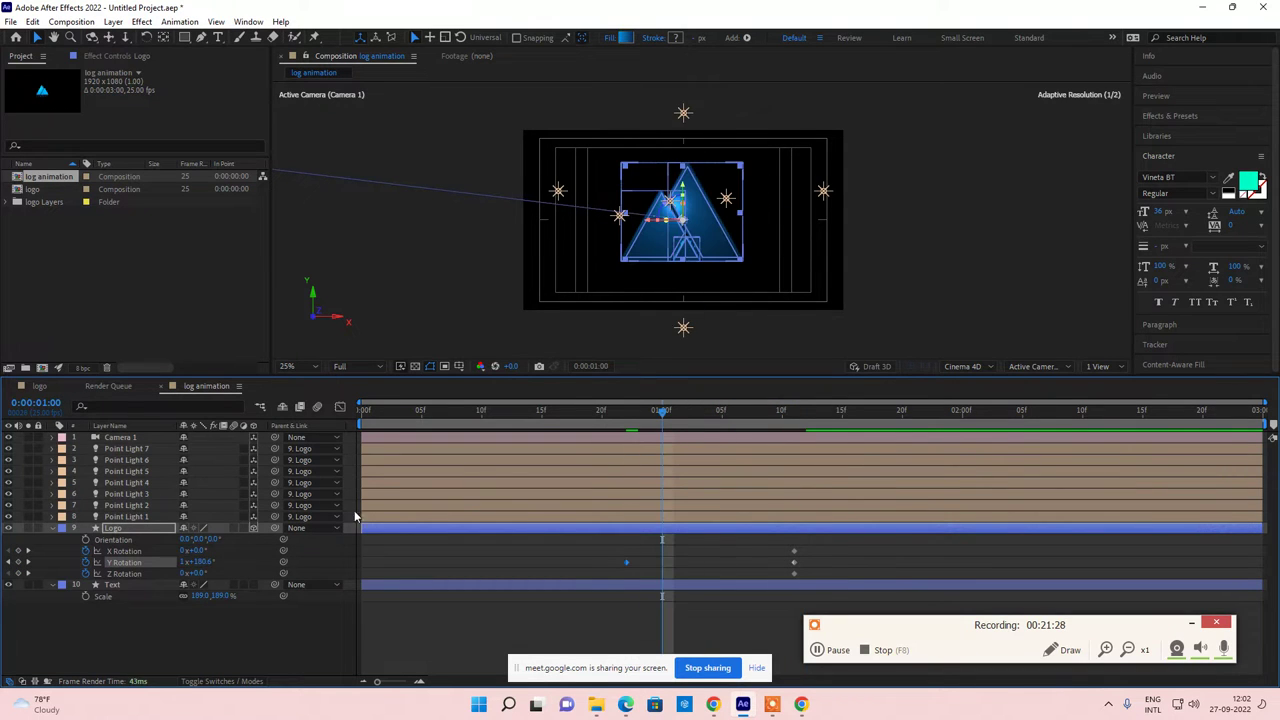
Step: Set Y Rotation 194° and X Rotation 354°, move those keys to frame 0, and preview
click(168, 665)
drag(195, 563, 238, 600)
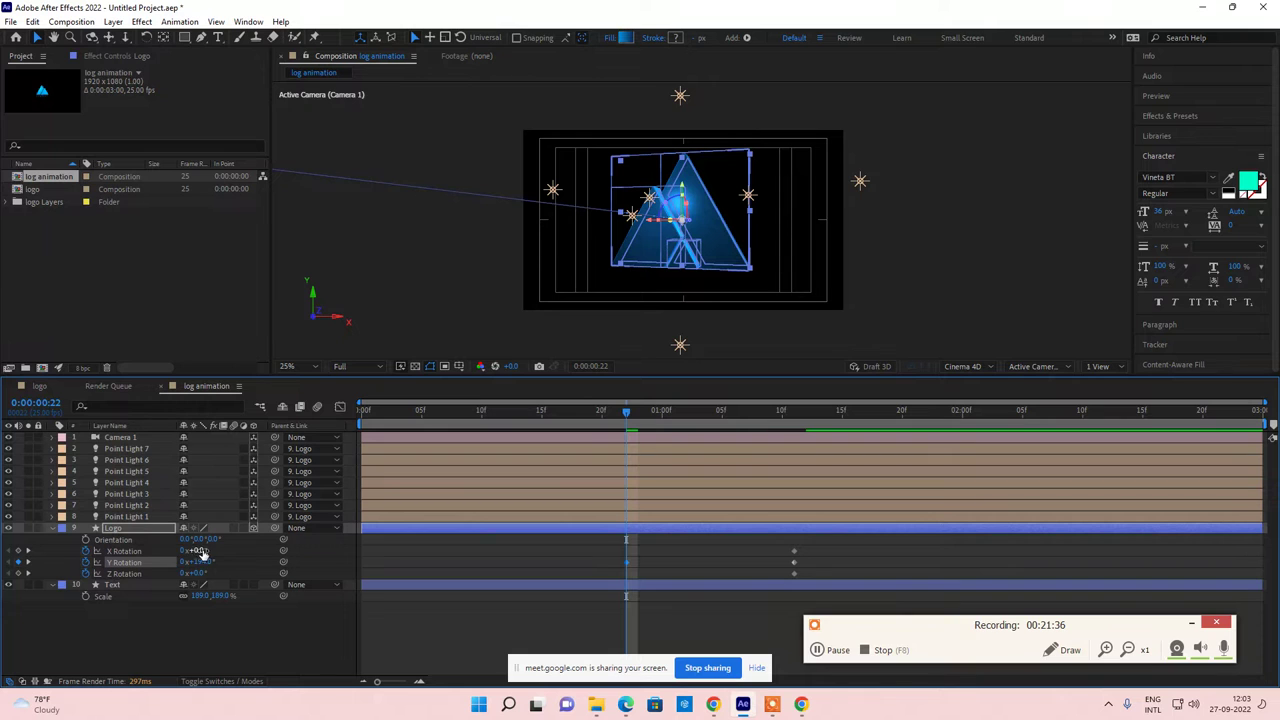
drag(195, 551, 440, 550)
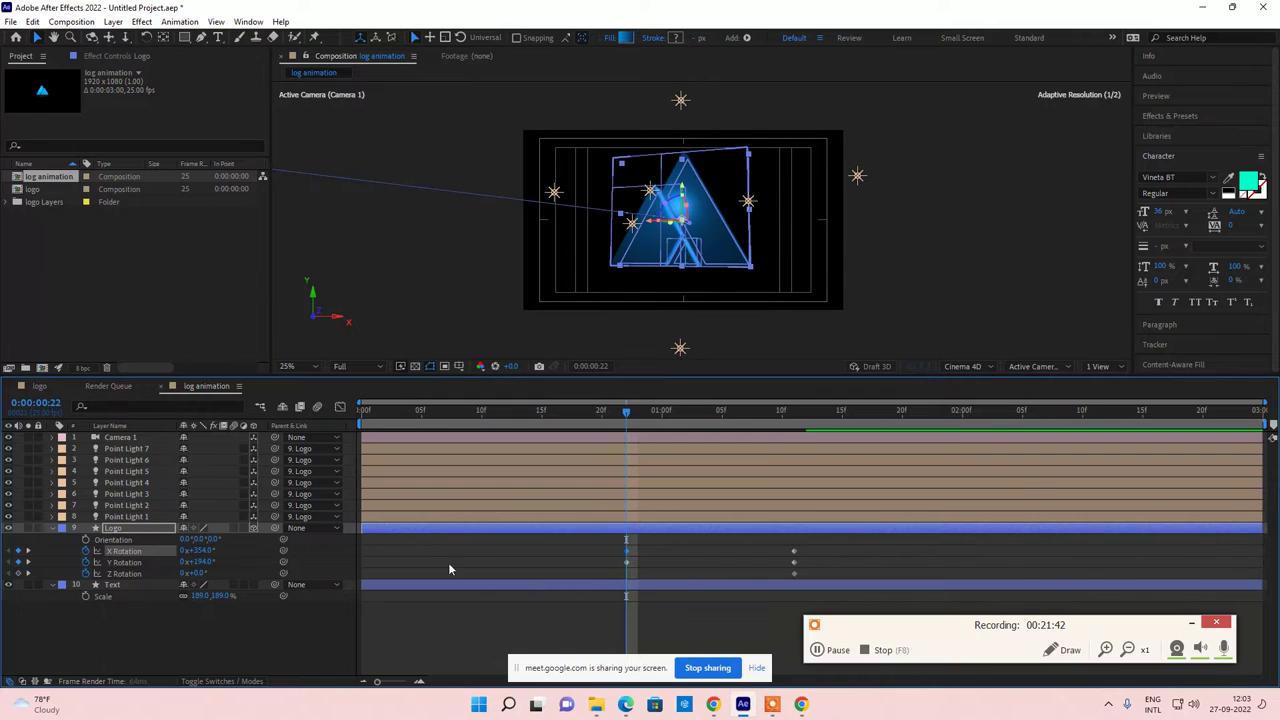
drag(657, 543, 365, 568)
key(Home)
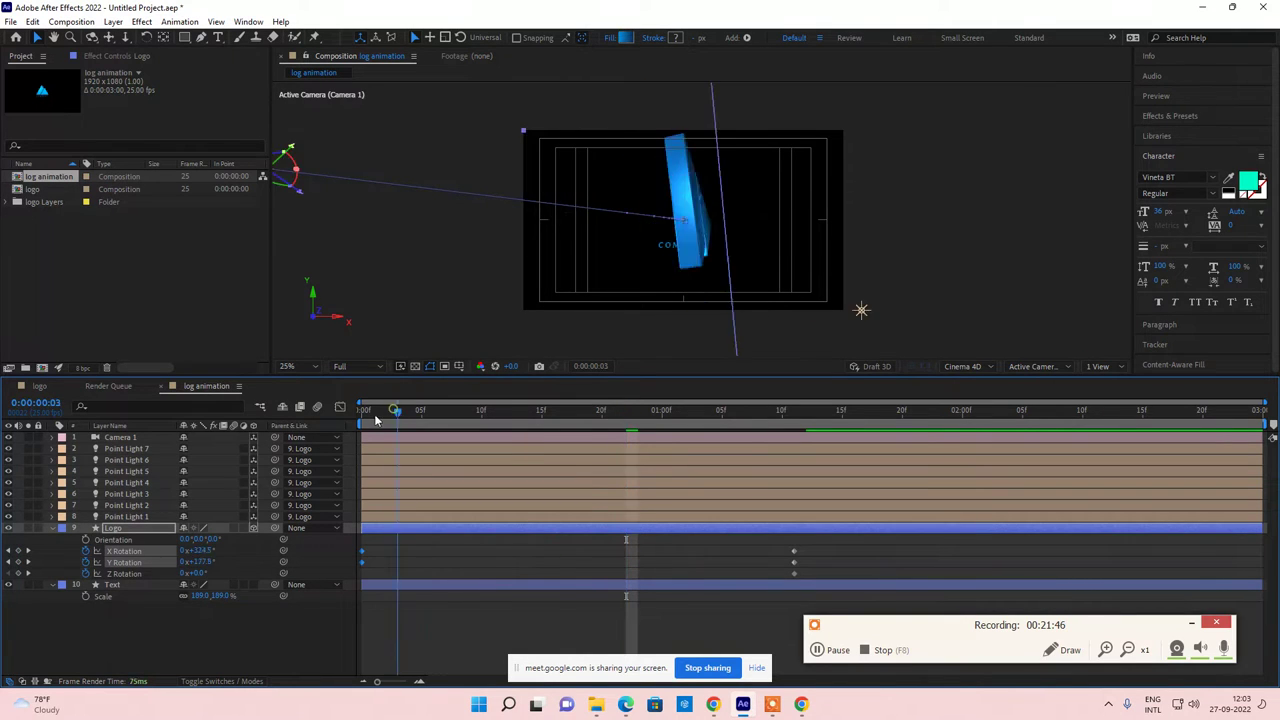
key(space)
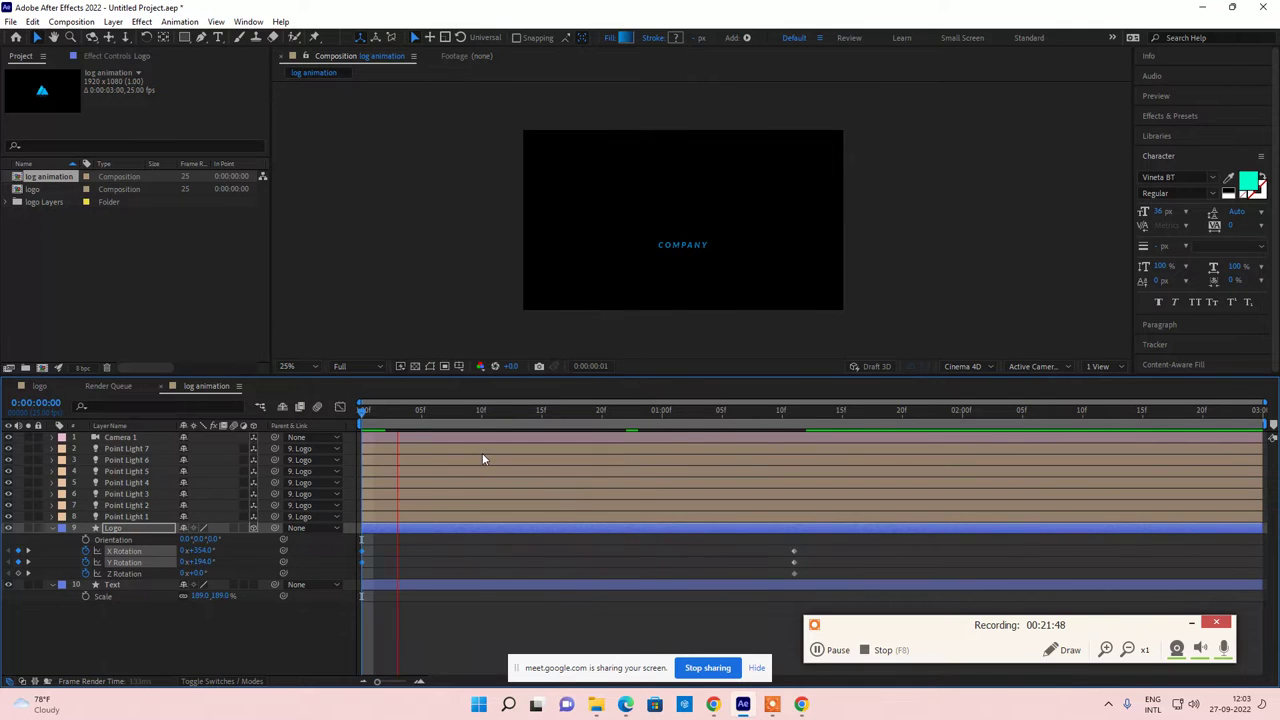
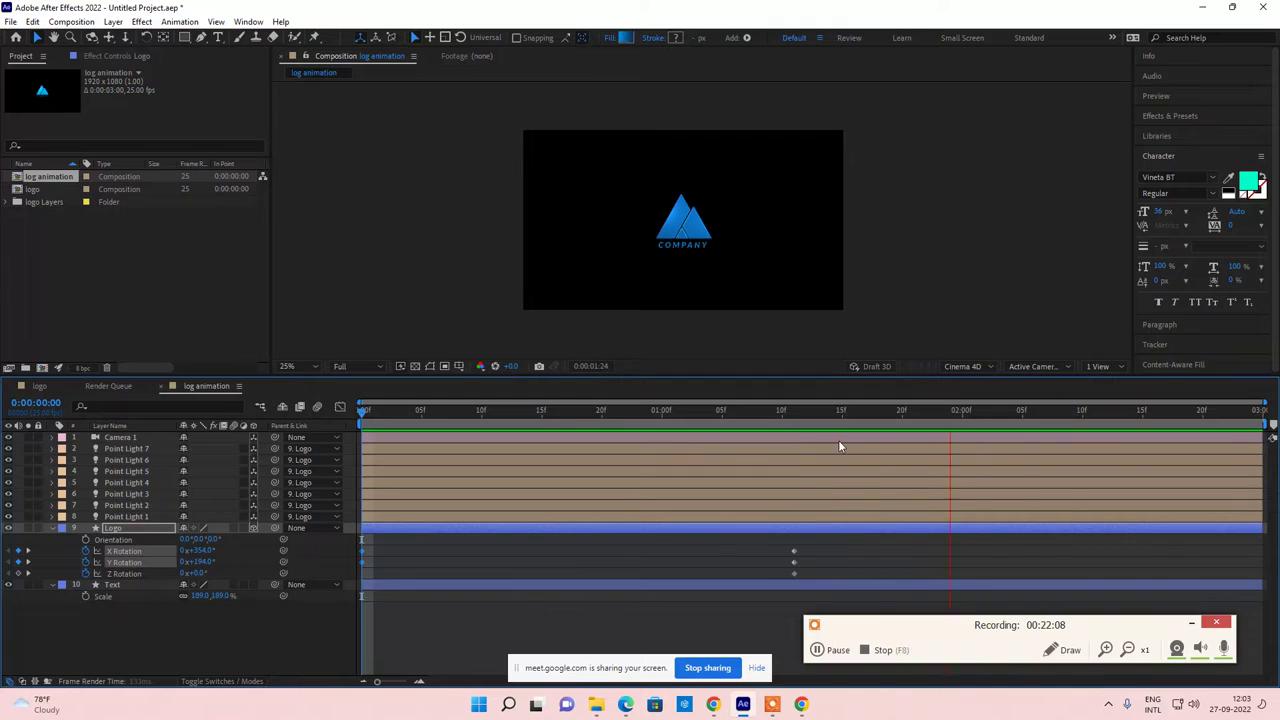
Step: Apply Easy Ease to the Logo layer's Position and Rotation keyframes and replay from frame 0
key(space)
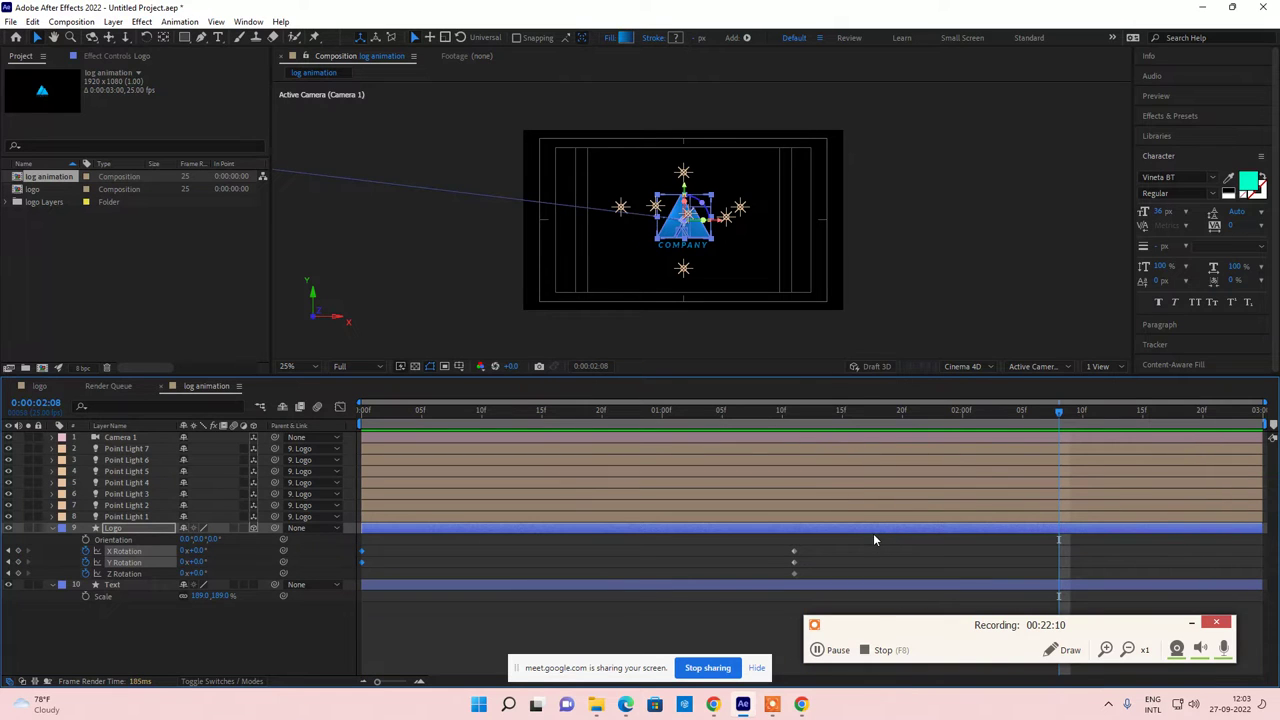
key(shift+p)
drag(819, 554, 357, 580)
right_click(362, 567)
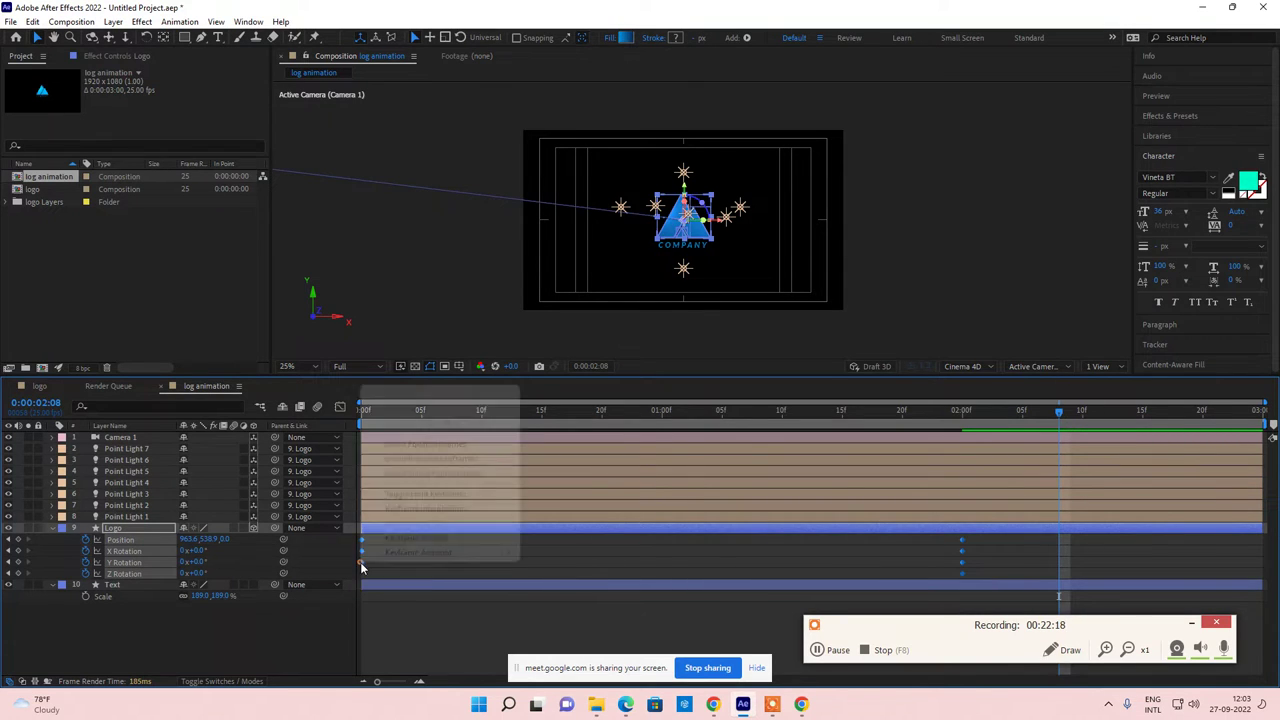
mouse_move(403, 562)
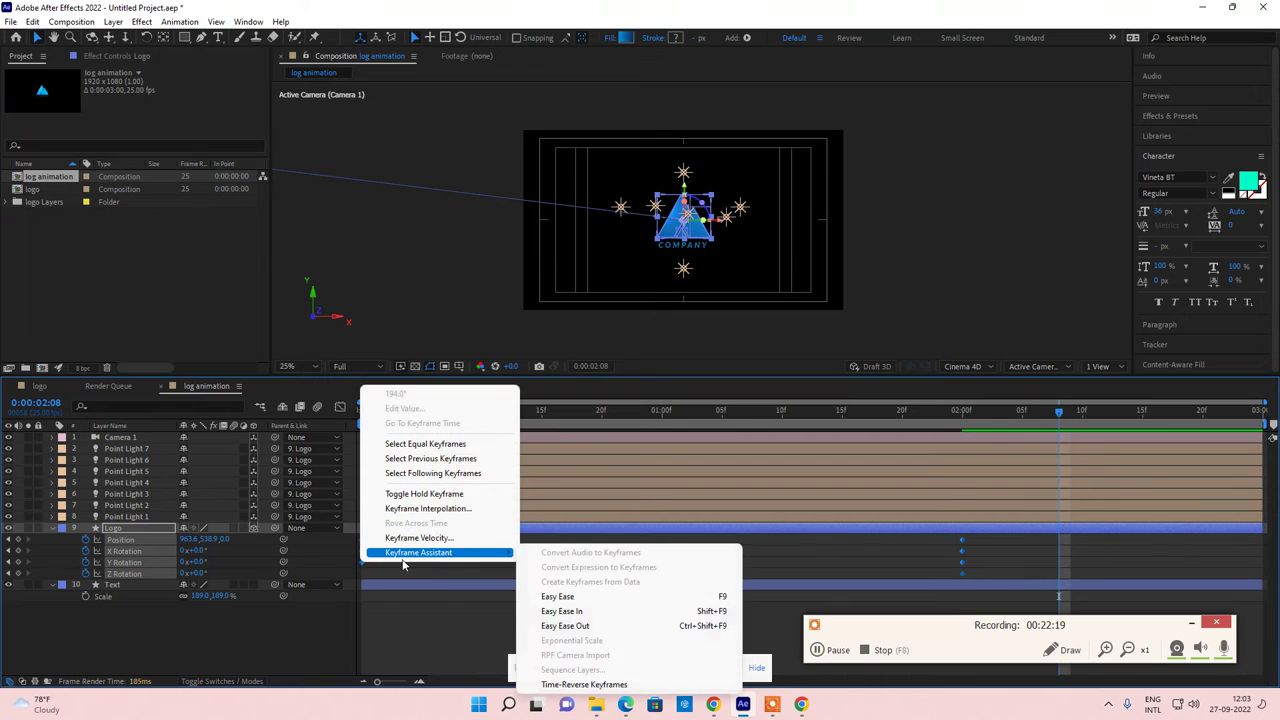
click(613, 596)
drag(893, 418, 362, 418)
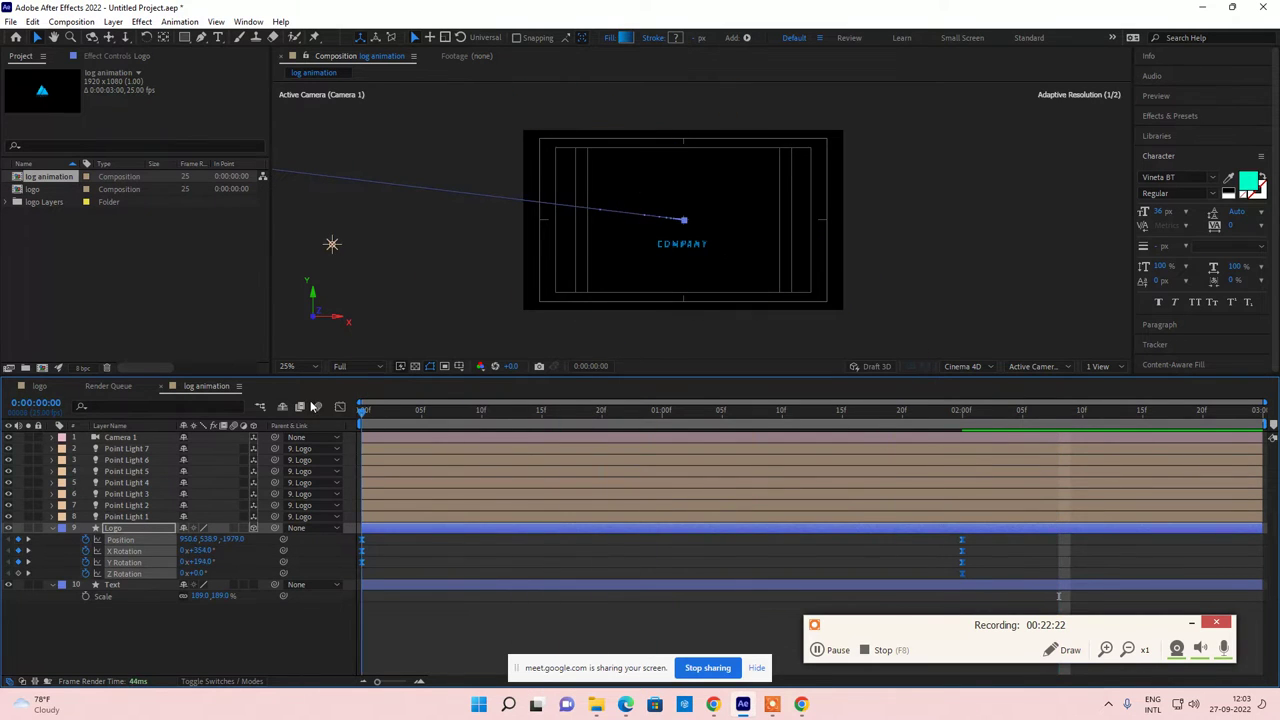
key(space)
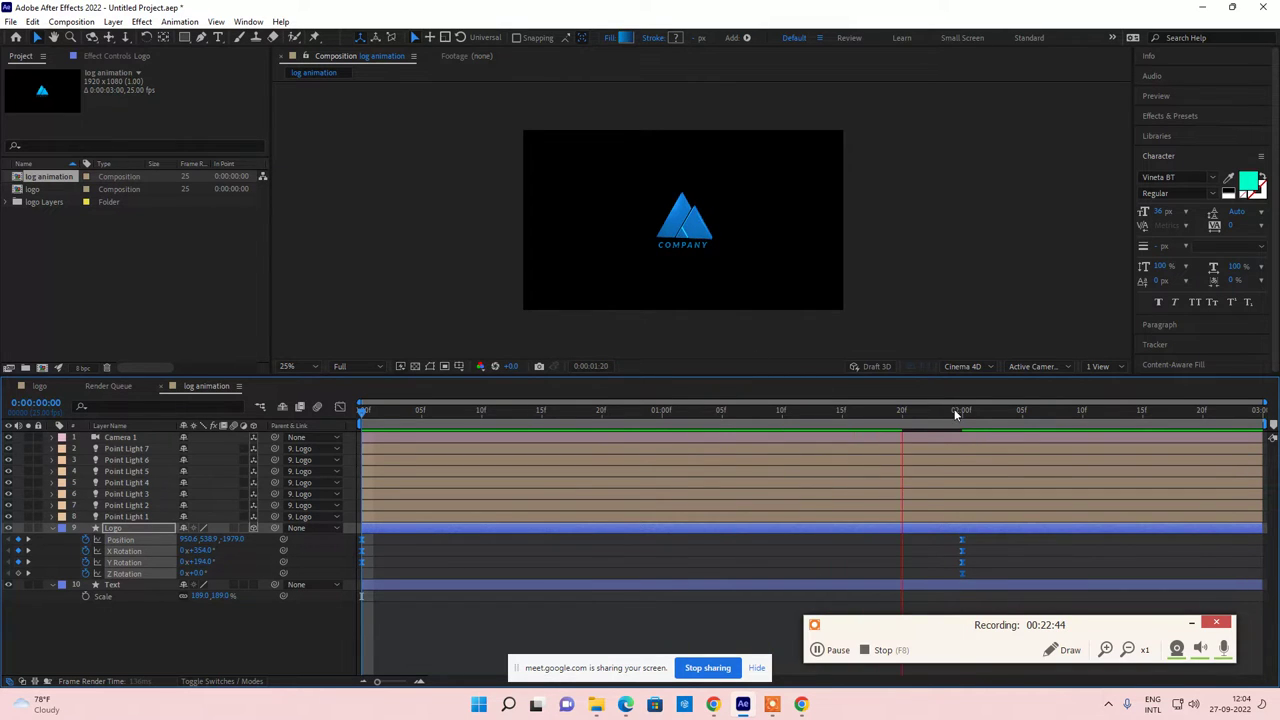
Step: Preview the eased logo animation from 0:00, stop at 2:00, and open the 1 View layout dropdown
drag(984, 418, 517, 413)
drag(397, 413, 362, 413)
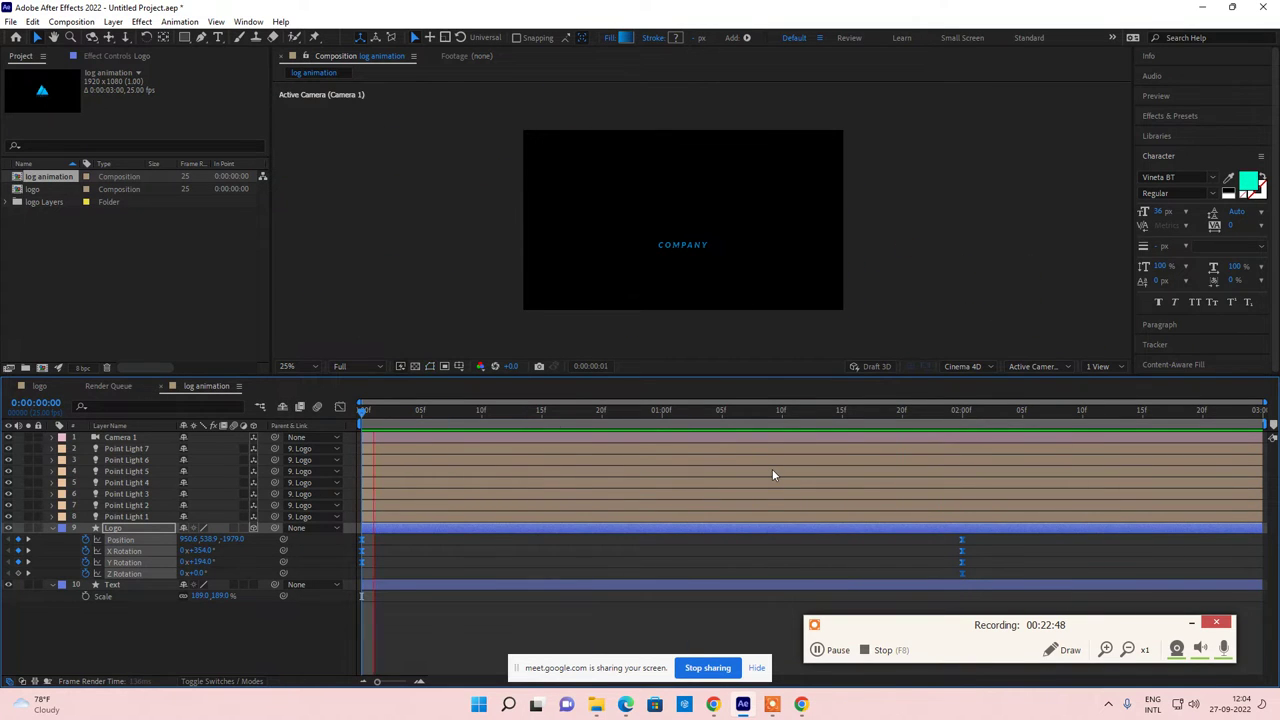
key(space)
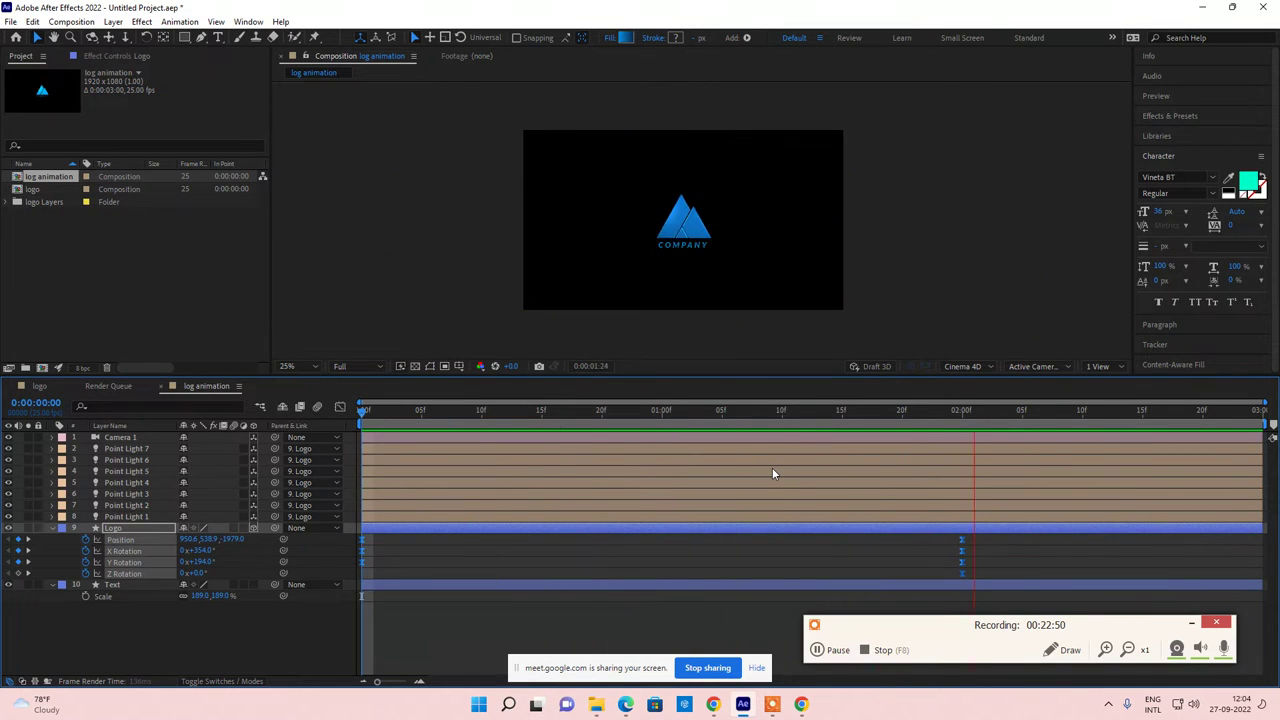
key(space)
click(367, 421)
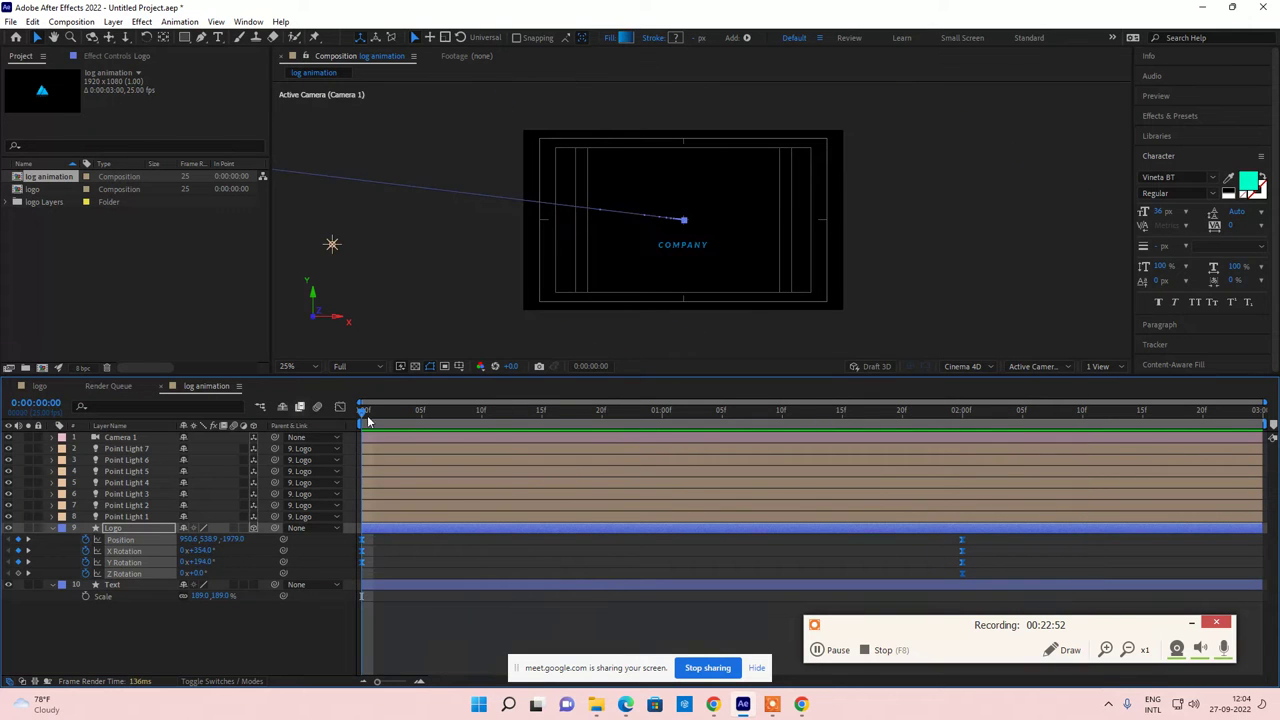
key(space)
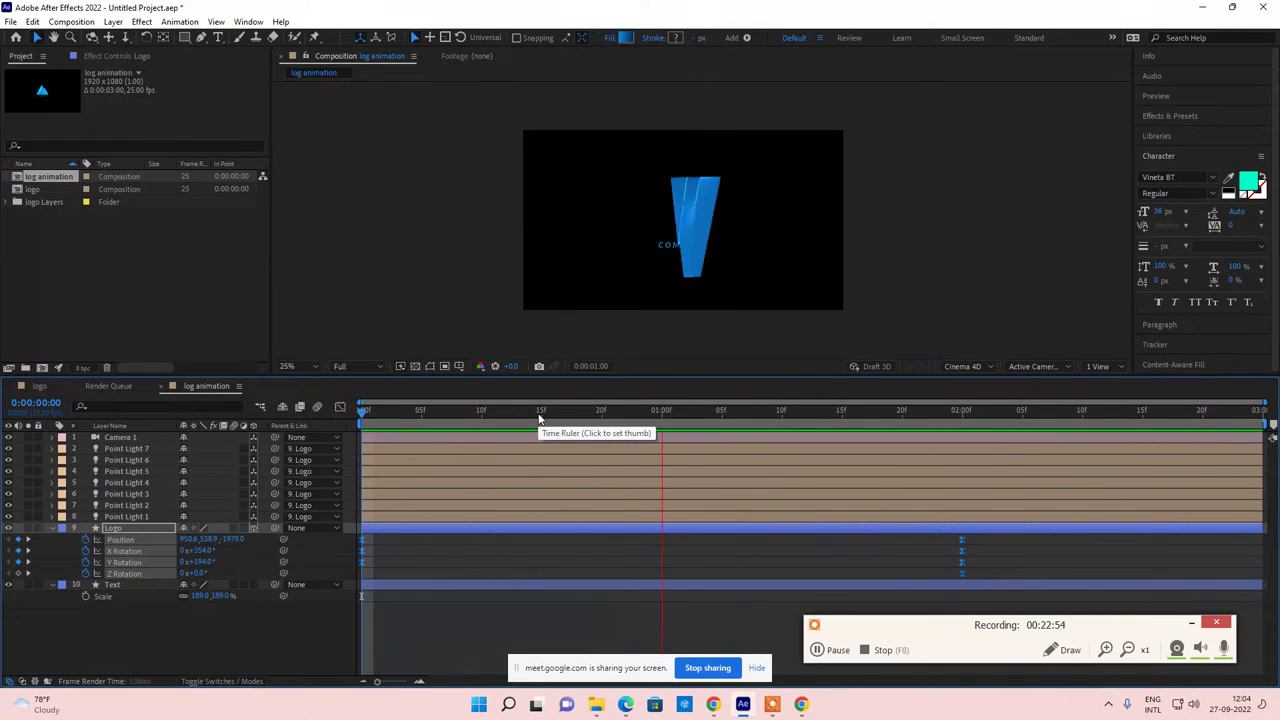
key(space)
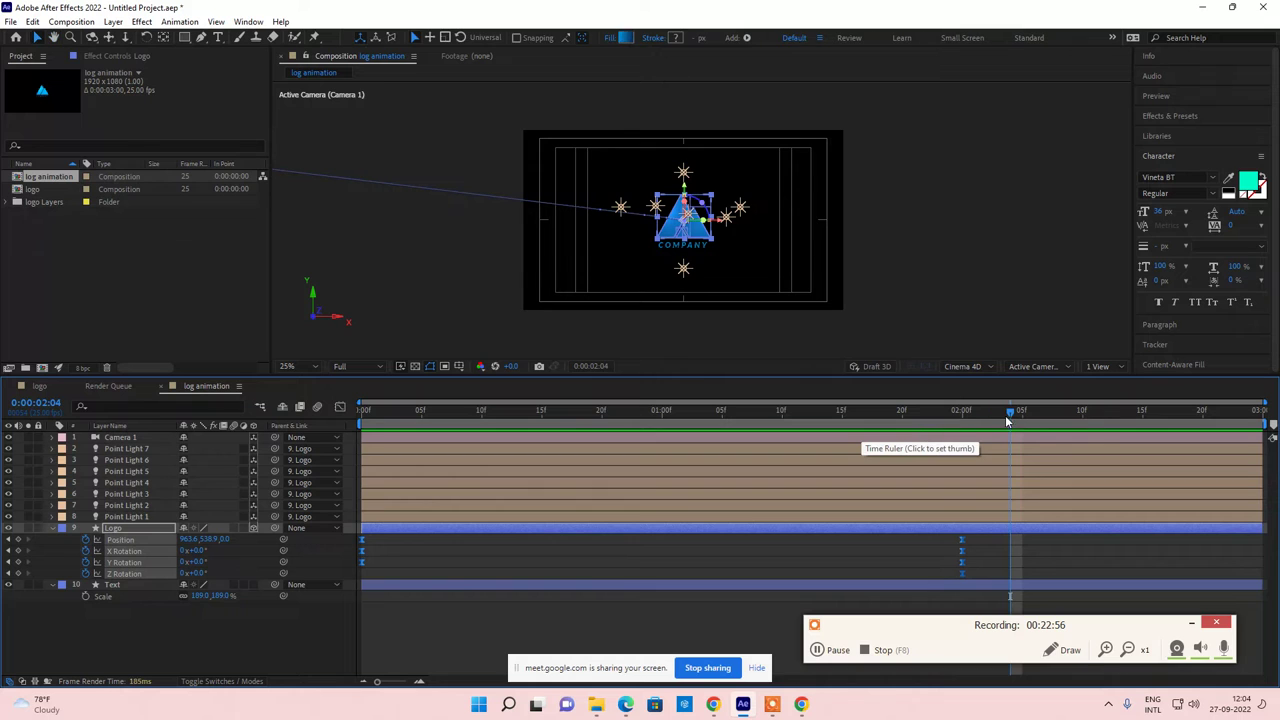
drag(985, 430, 963, 437)
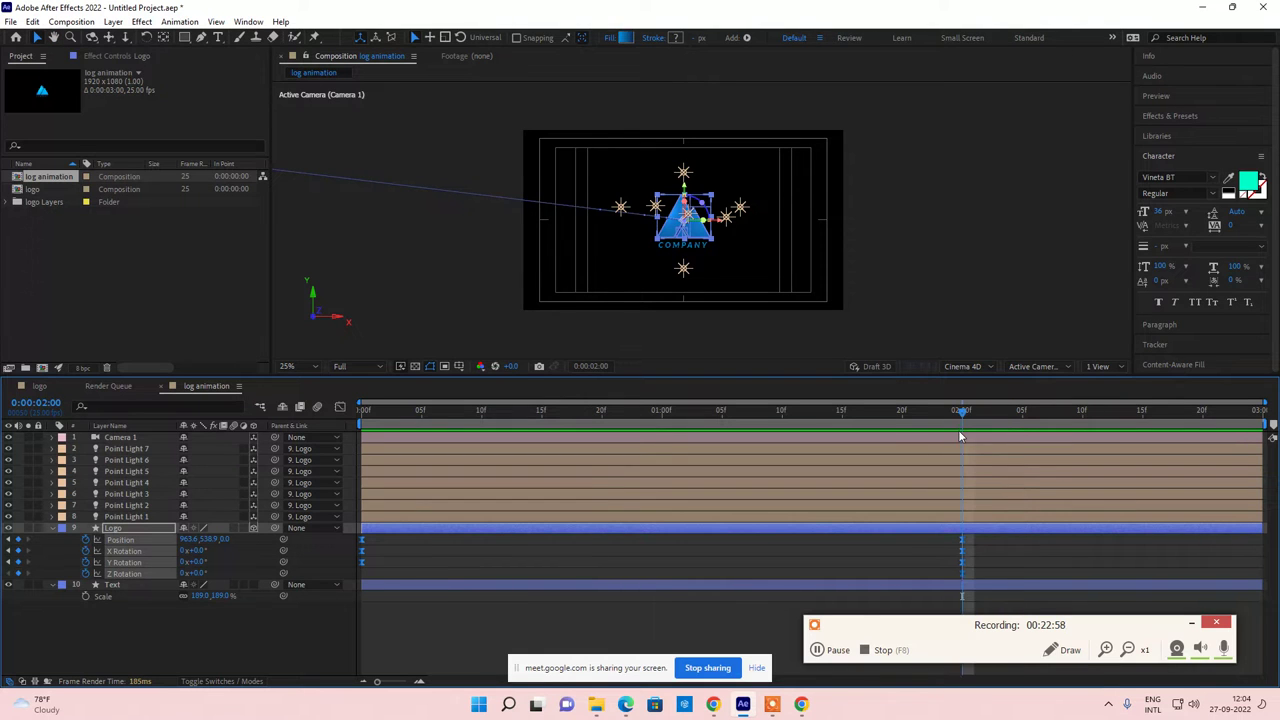
click(1100, 366)
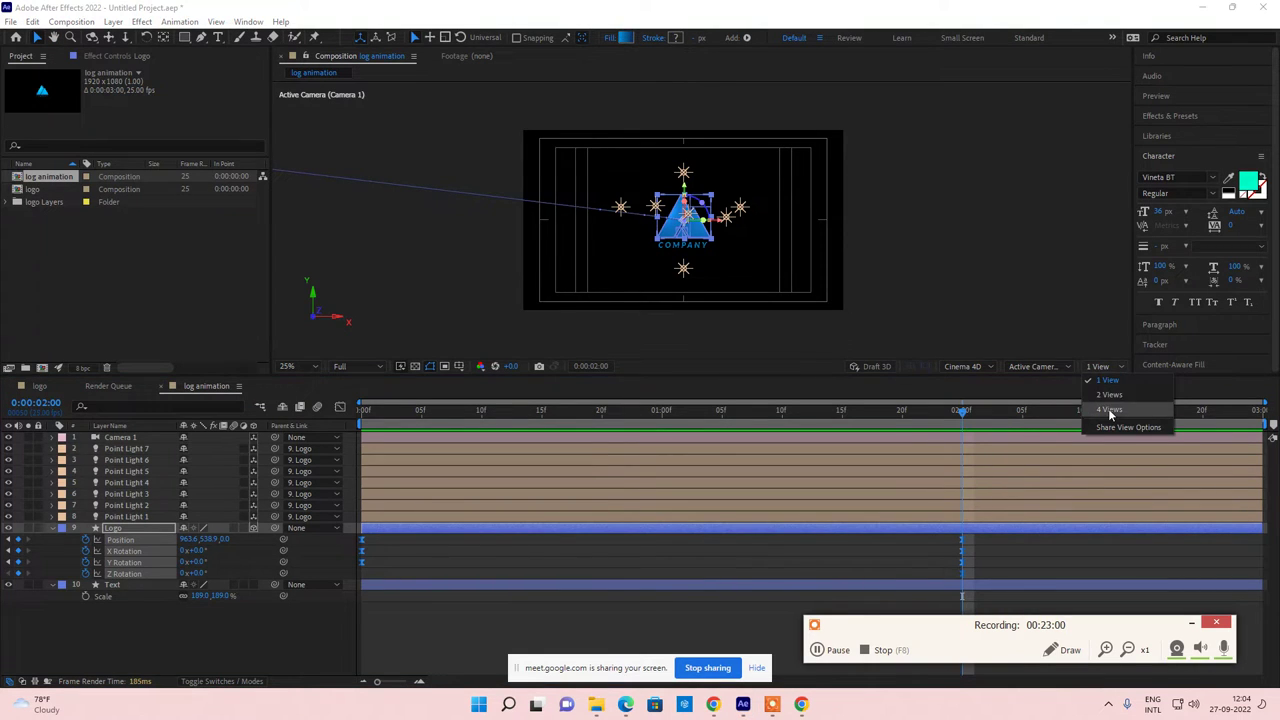
click(1110, 409)
scroll(547, 294, down, 2)
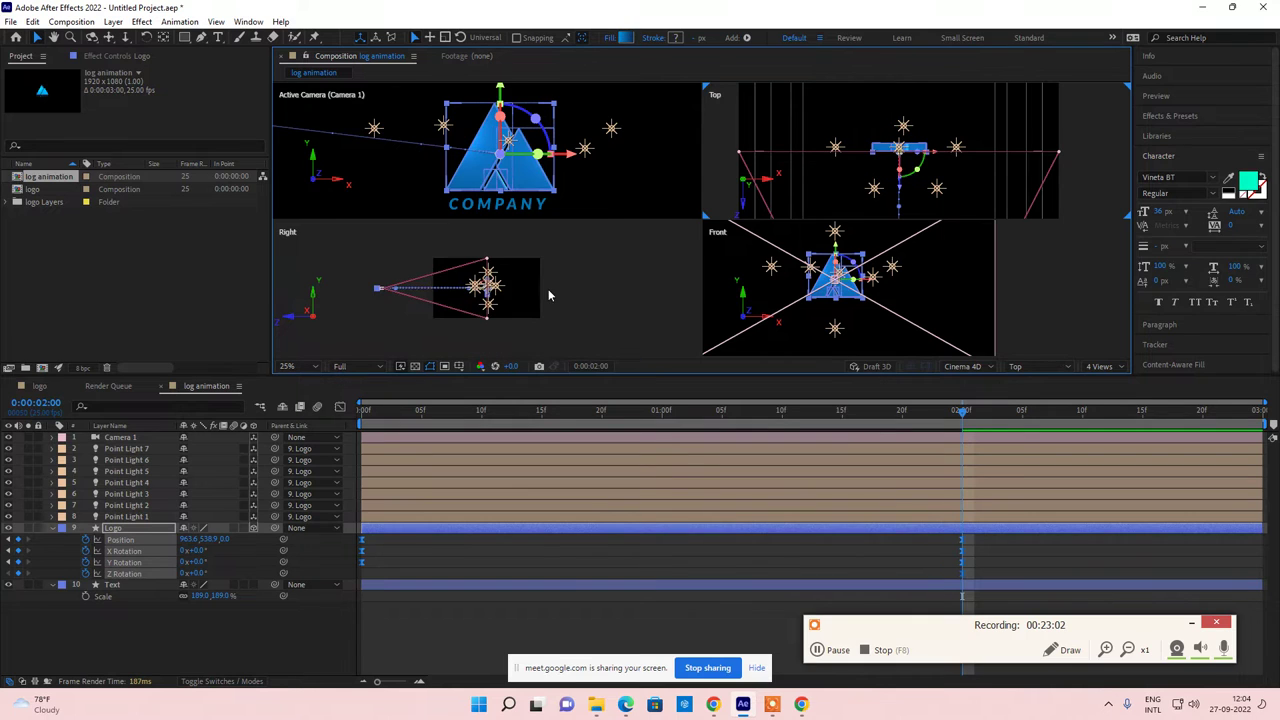
drag(593, 289, 630, 296)
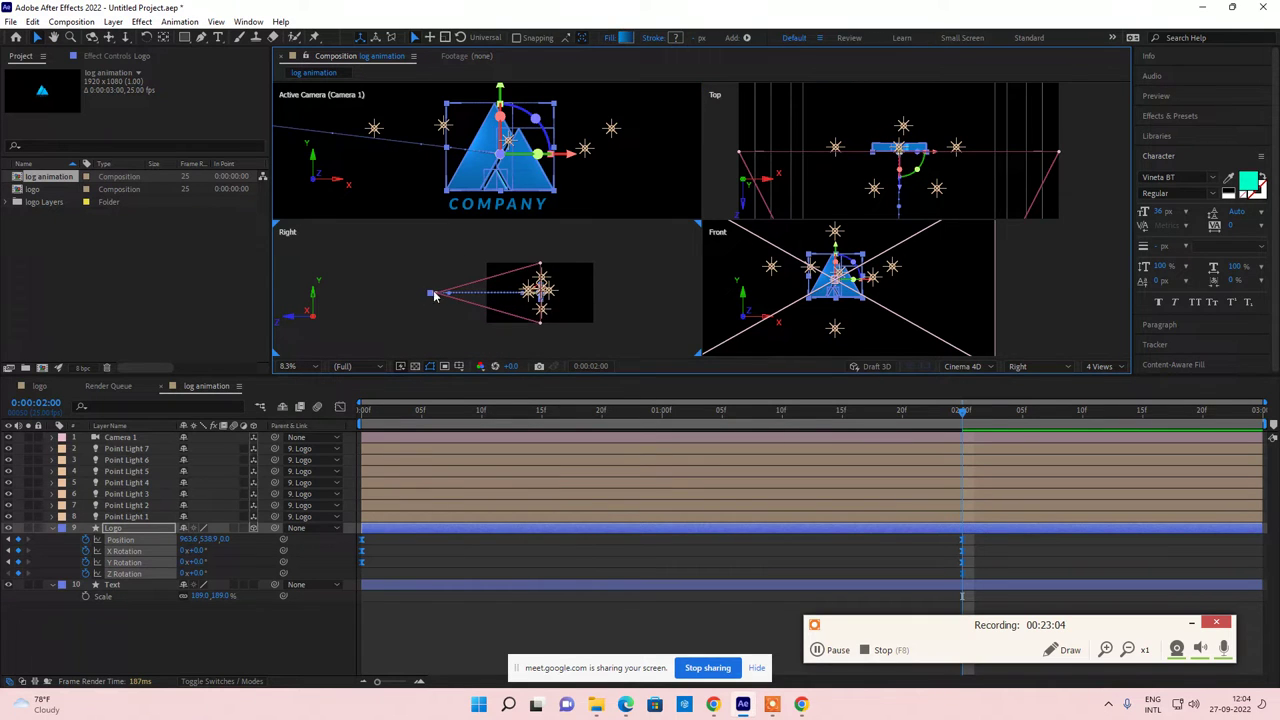
scroll(434, 296, up, 2)
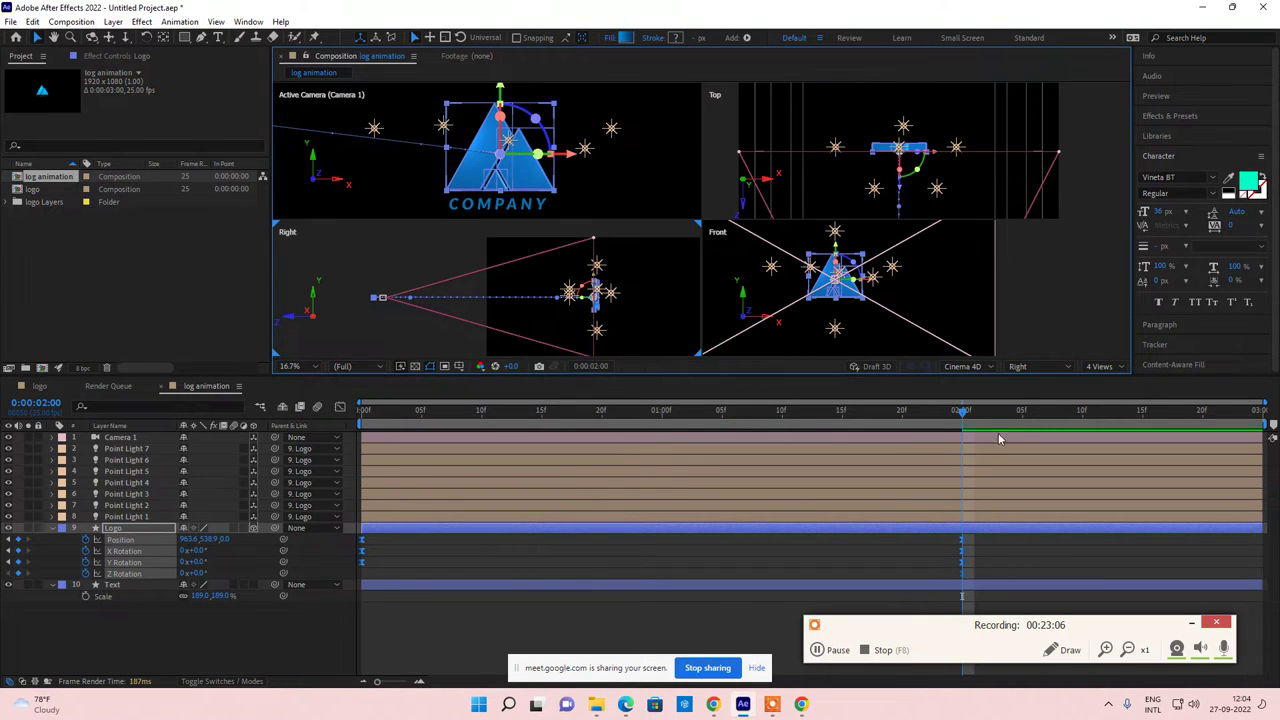
drag(960, 420, 442, 441)
drag(374, 411, 789, 393)
drag(870, 410, 913, 412)
drag(440, 412, 362, 420)
key(space)
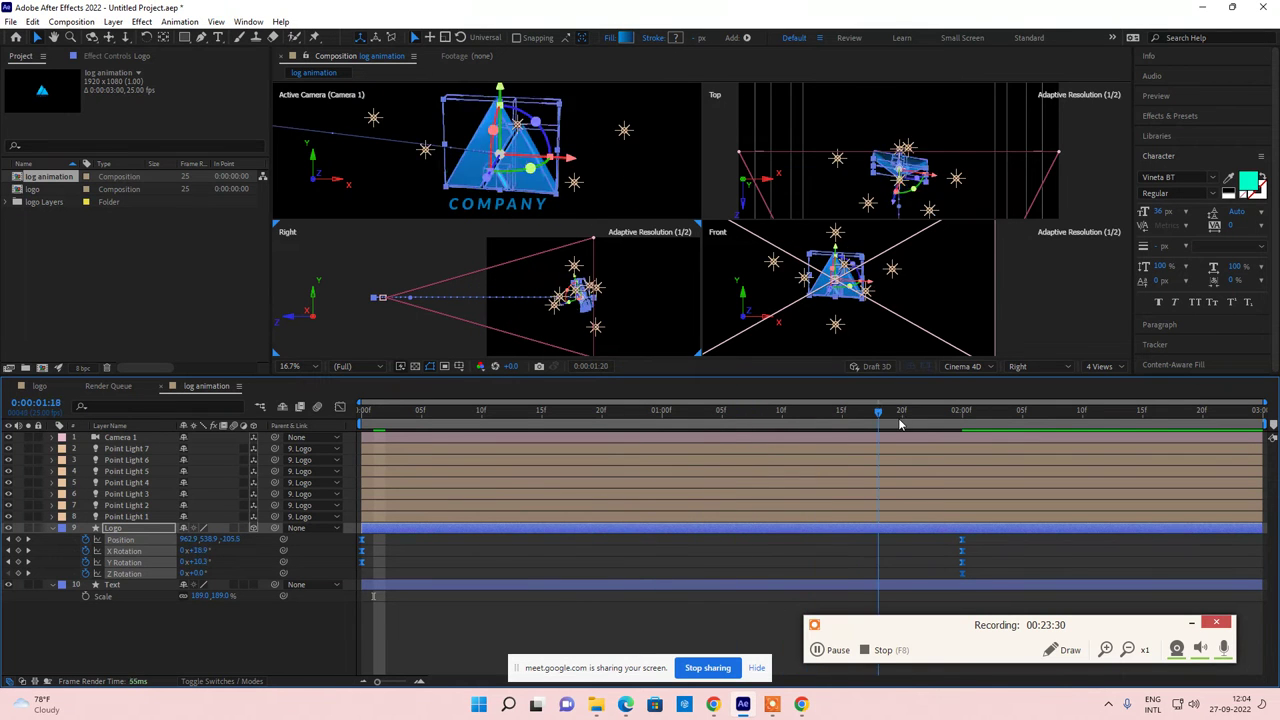
click(841, 425)
drag(841, 425, 967, 427)
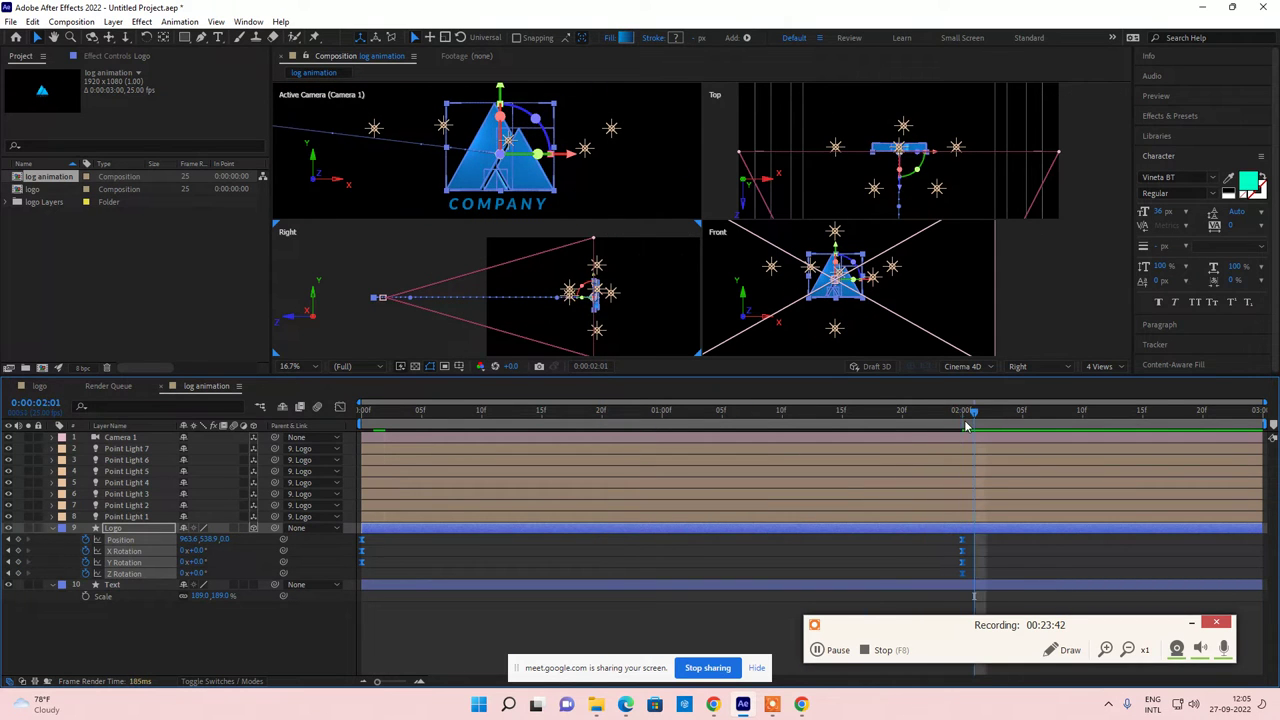
click(1110, 366)
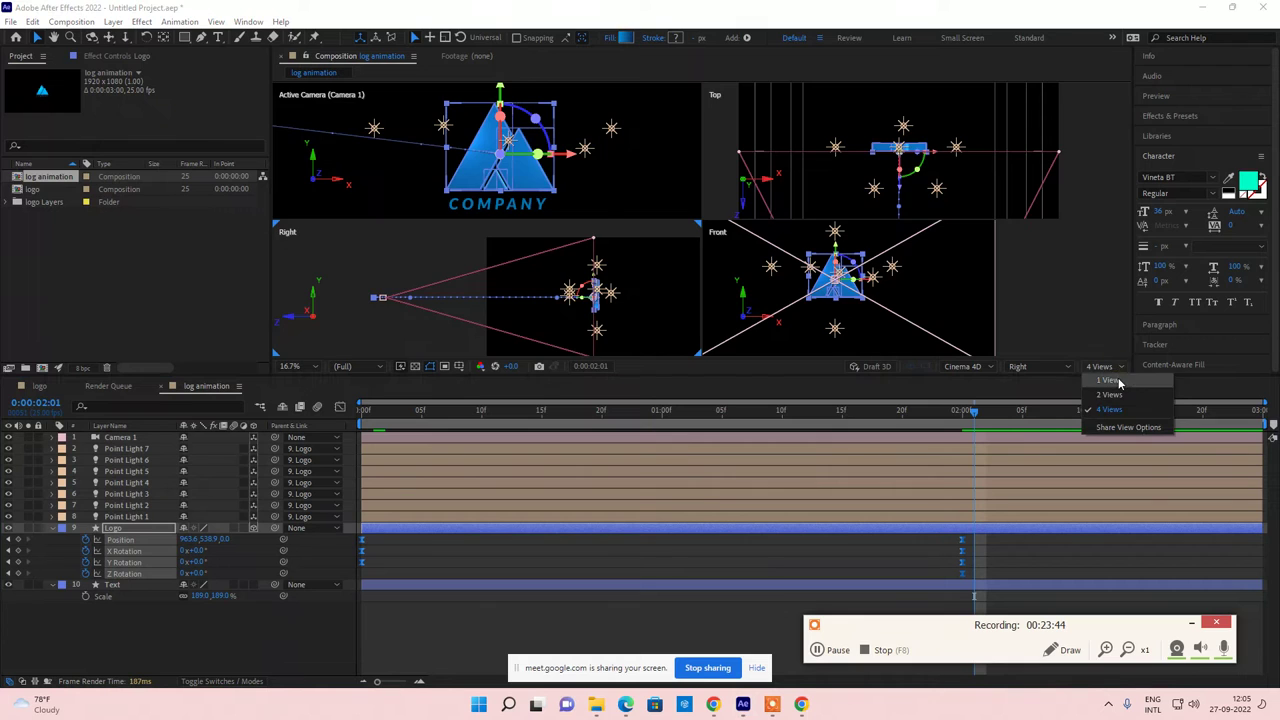
click(1118, 383)
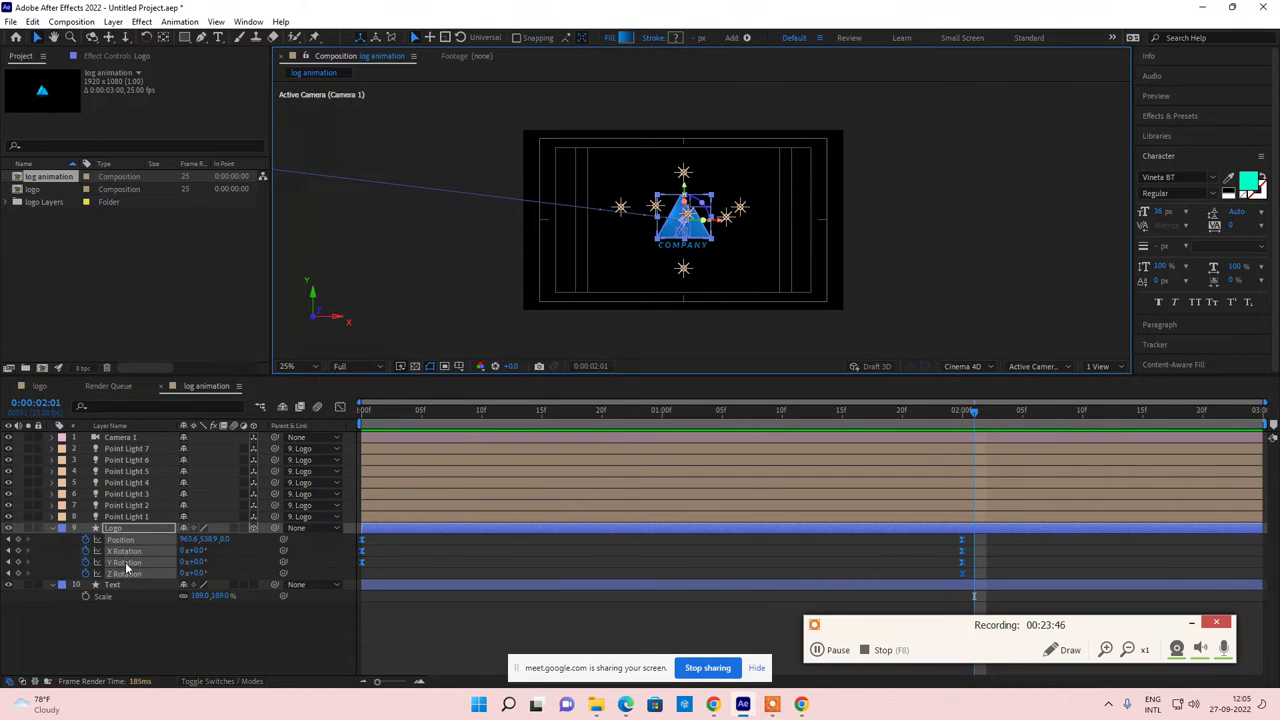
Step: Scrub back to an earlier frame, zoom the viewer to 50%, and collapse the Logo layer's properties
scroll(679, 230, up, 4)
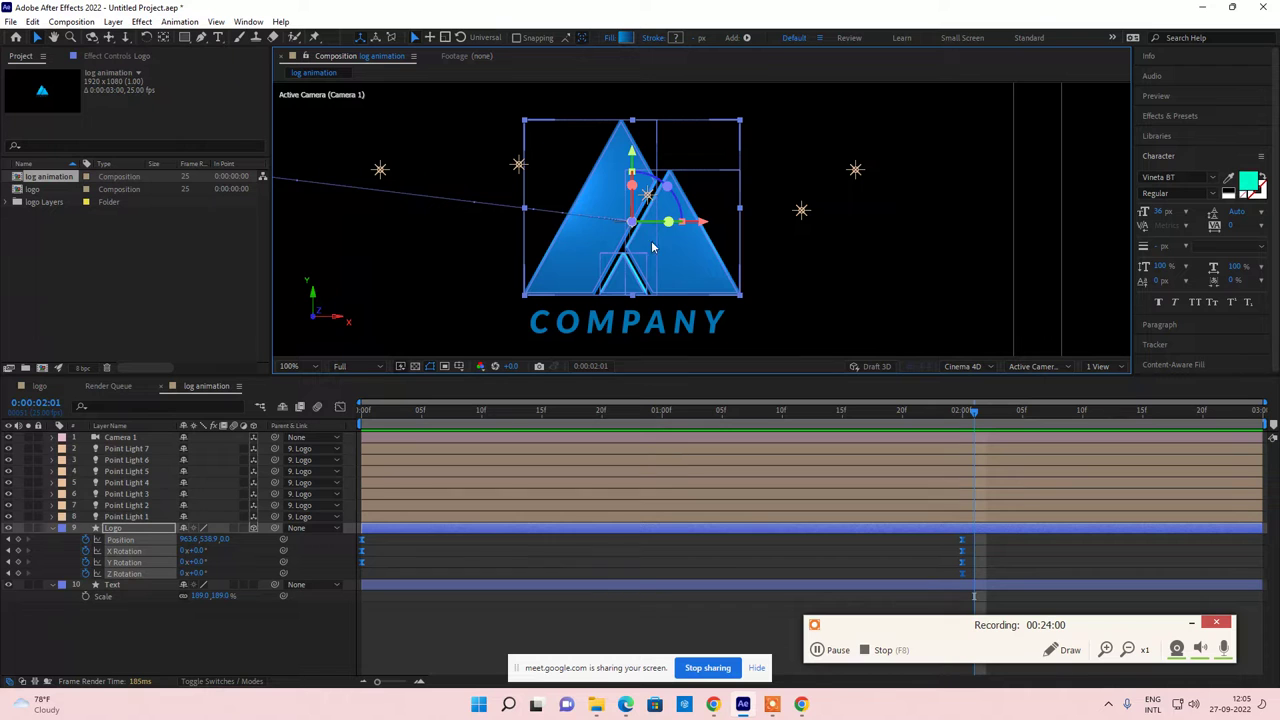
mouse_move(966, 416)
mouse_down()
mouse_move(702, 431)
mouse_move(500, 416)
mouse_move(951, 396)
mouse_move(914, 418)
mouse_up()
key(comma)
click(423, 623)
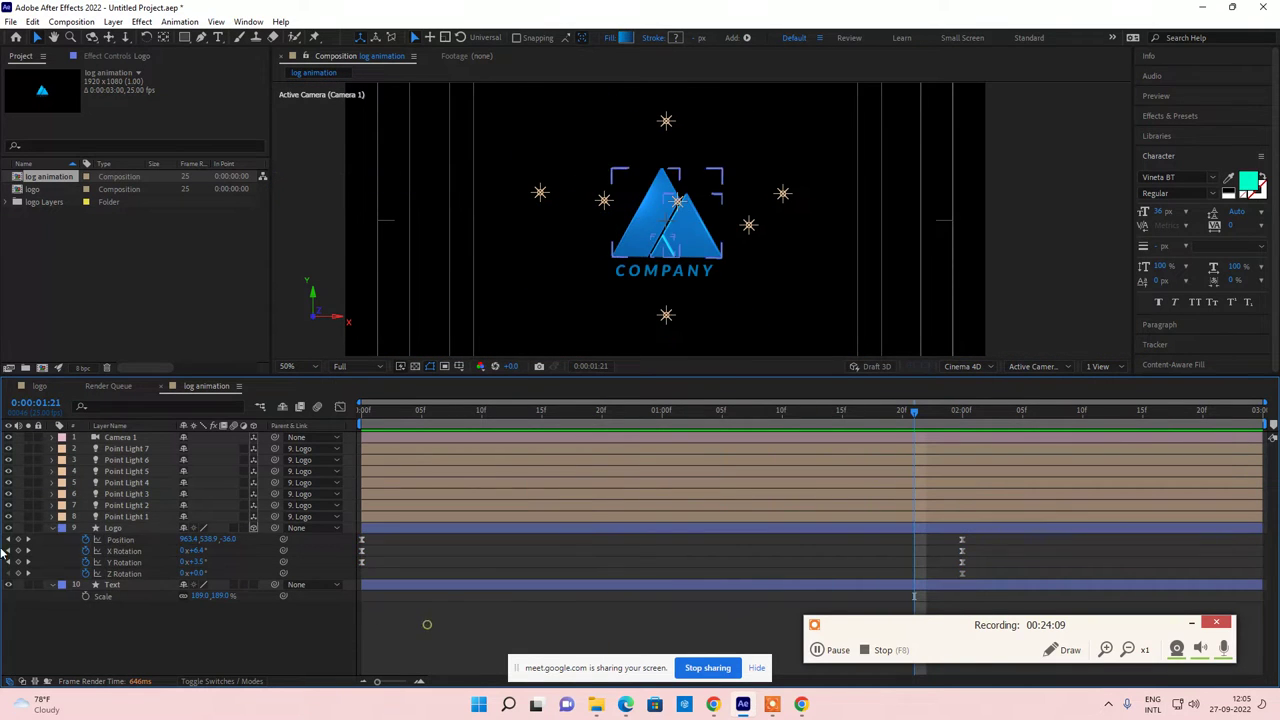
click(53, 528)
Step: Apply the Vegas effect from Effect > Generate to the Logo layer
click(113, 528)
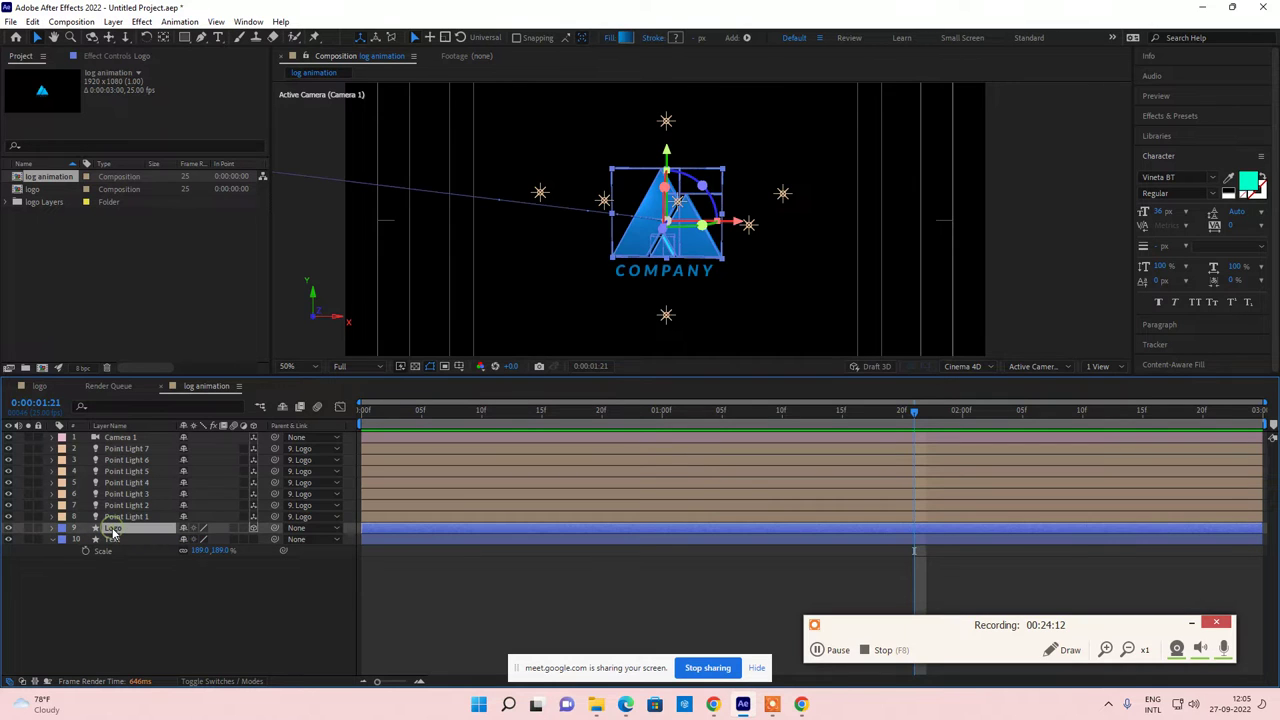
click(140, 22)
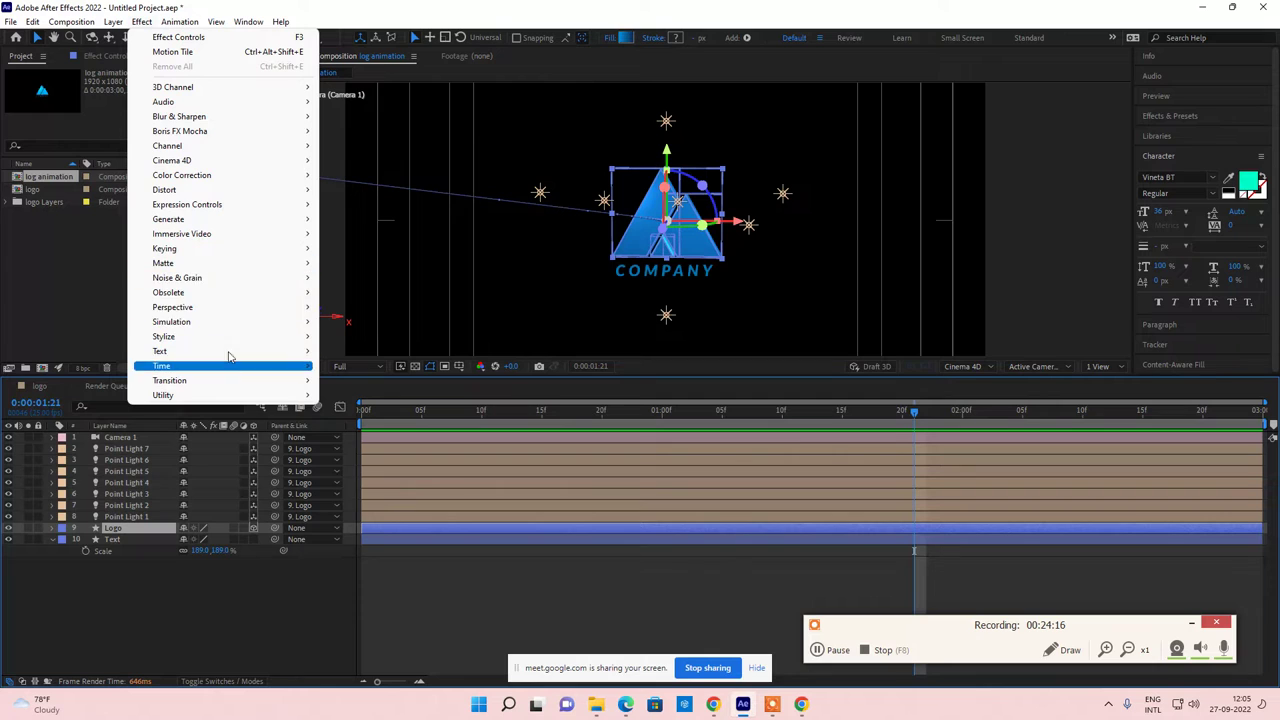
mouse_move(195, 104)
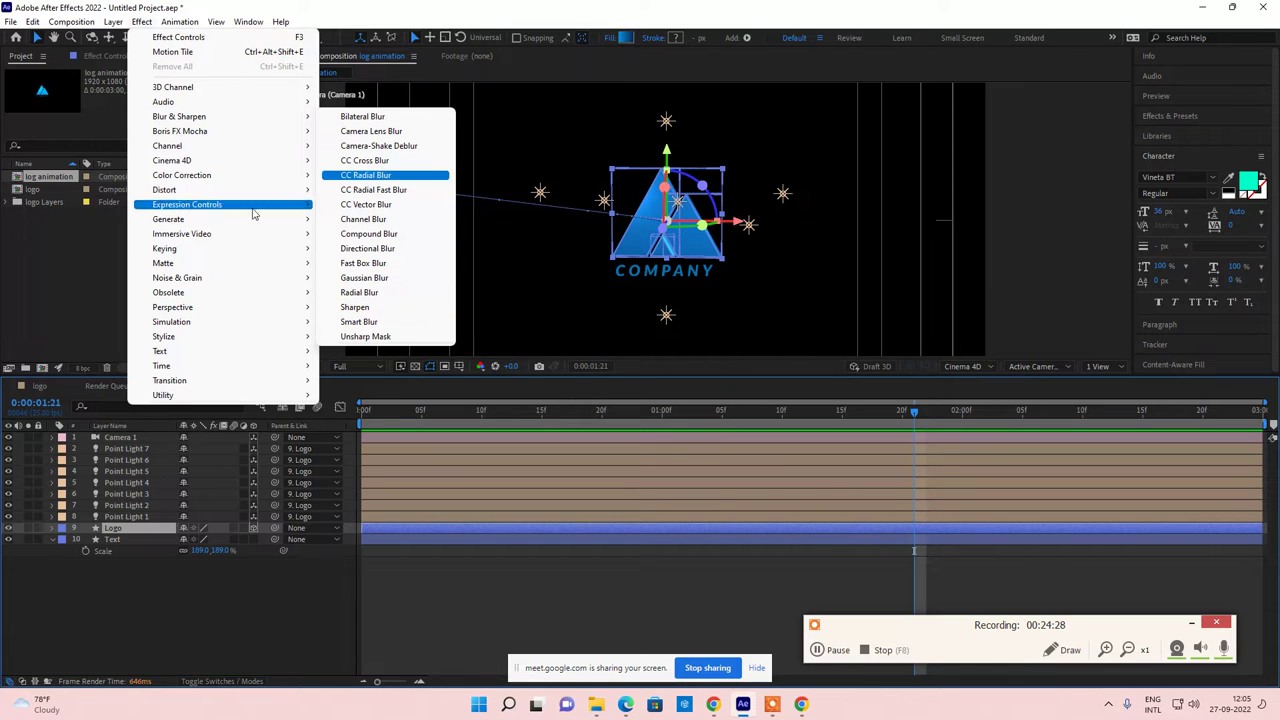
mouse_move(229, 340)
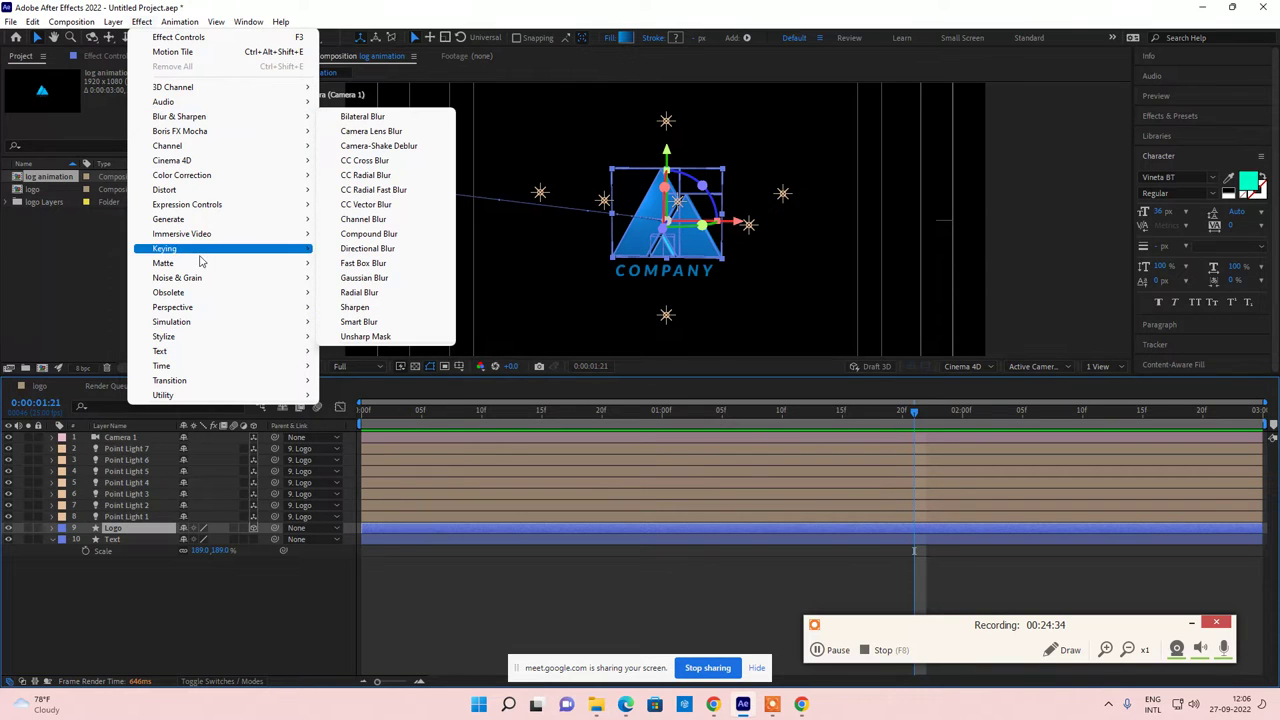
mouse_move(207, 226)
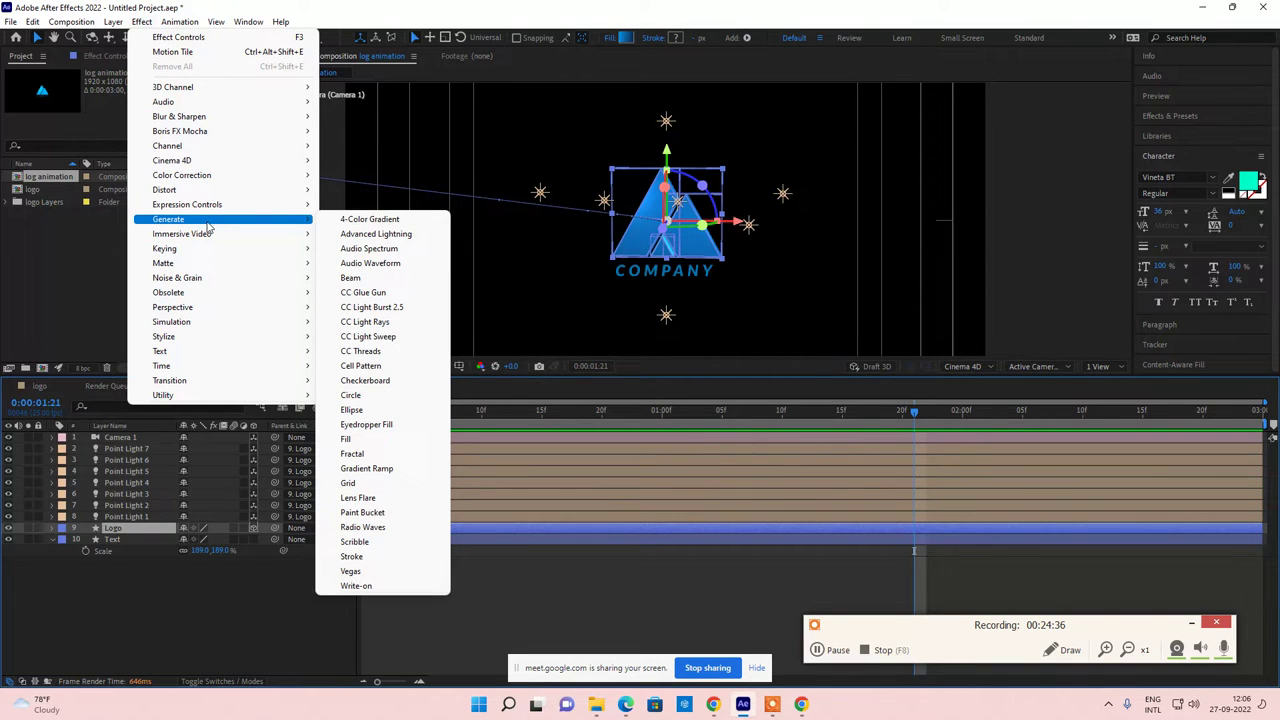
click(352, 571)
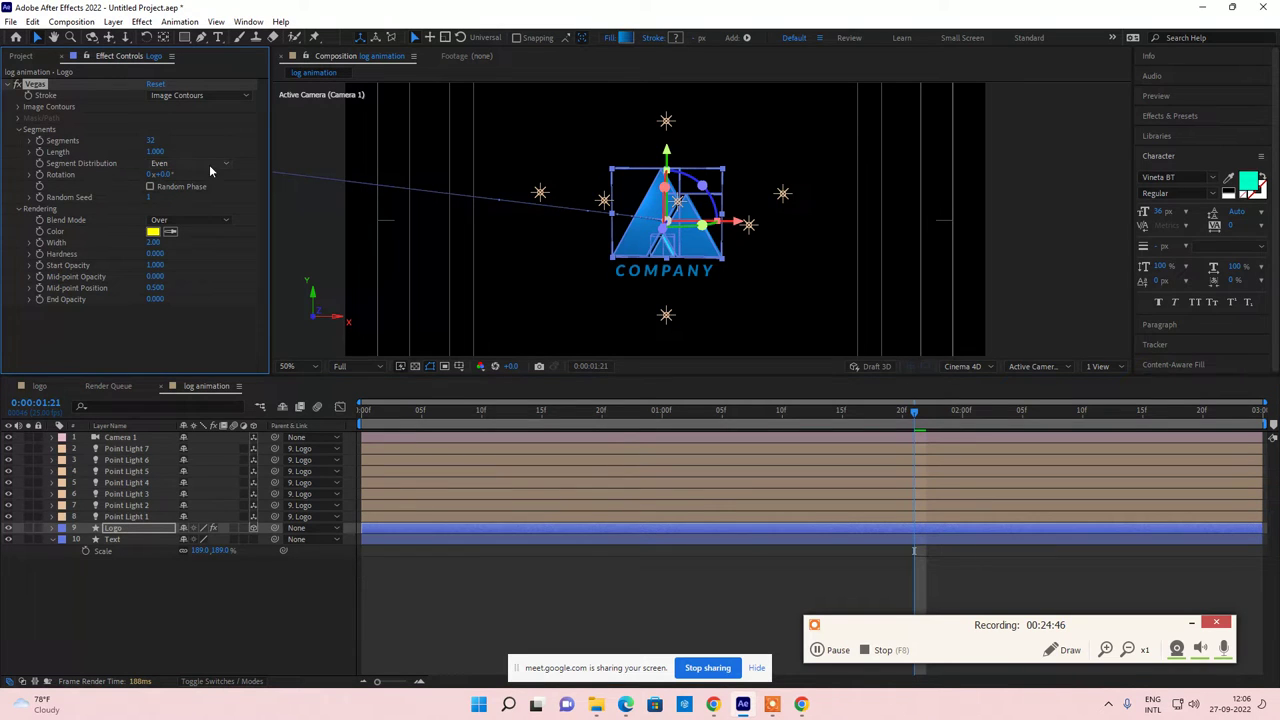
Step: Raise the Vegas Segments to about 250, then delete the effect
drag(151, 140, 231, 133)
drag(152, 141, 241, 142)
key(Delete)
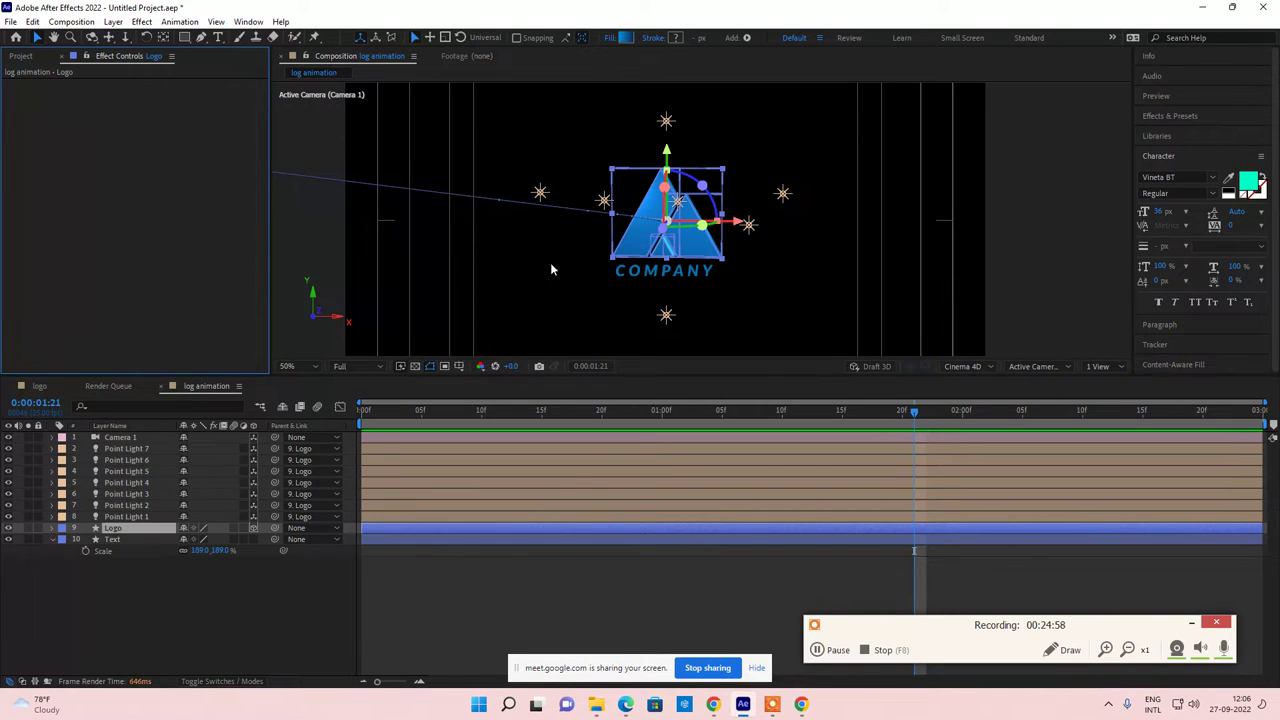
Step: At frame 0:20, hide the COMPANY text layer and duplicate Logo as Logo 2
mouse_move(772, 410)
mouse_down()
mouse_move(584, 404)
mouse_move(638, 405)
mouse_up()
click(120, 580)
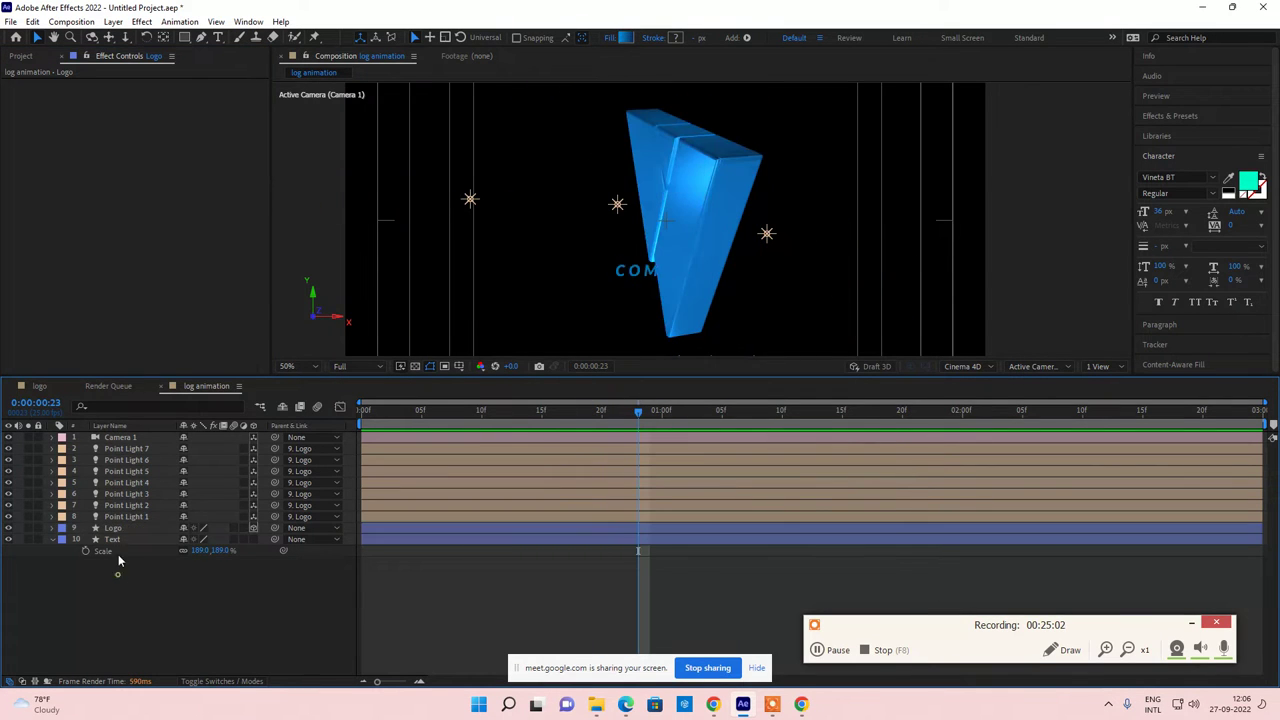
click(113, 530)
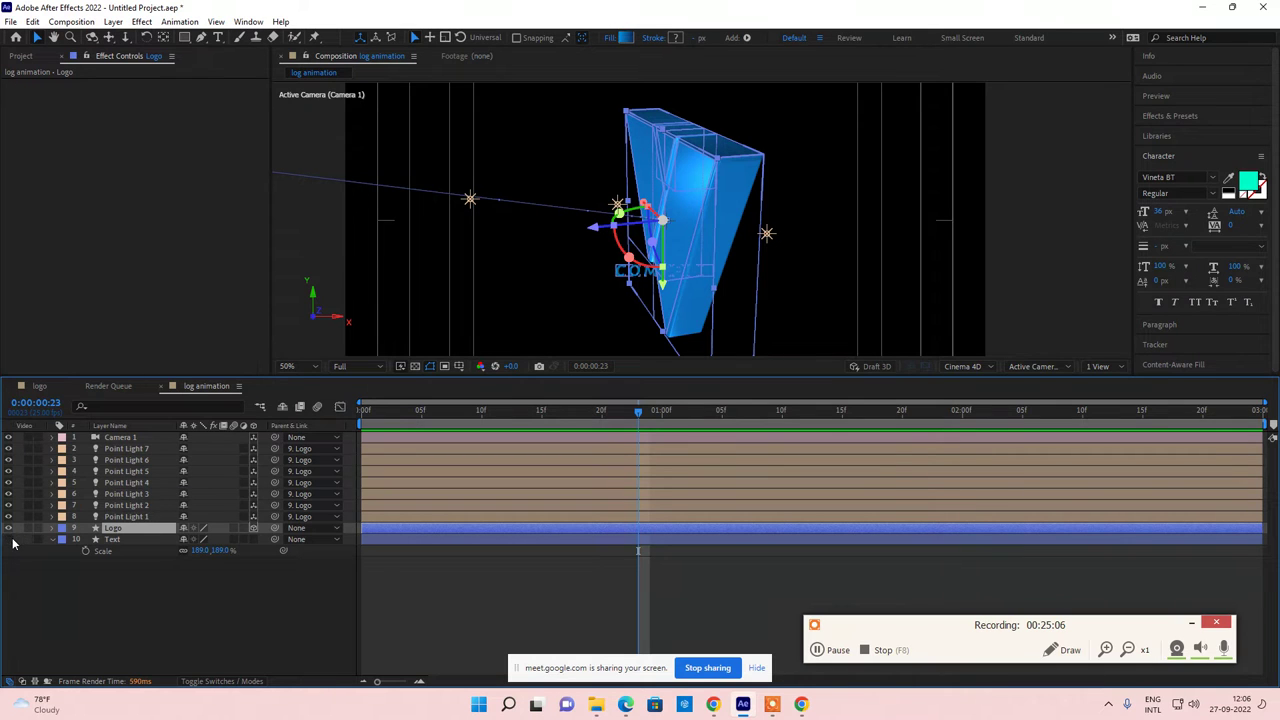
click(9, 539)
click(21, 57)
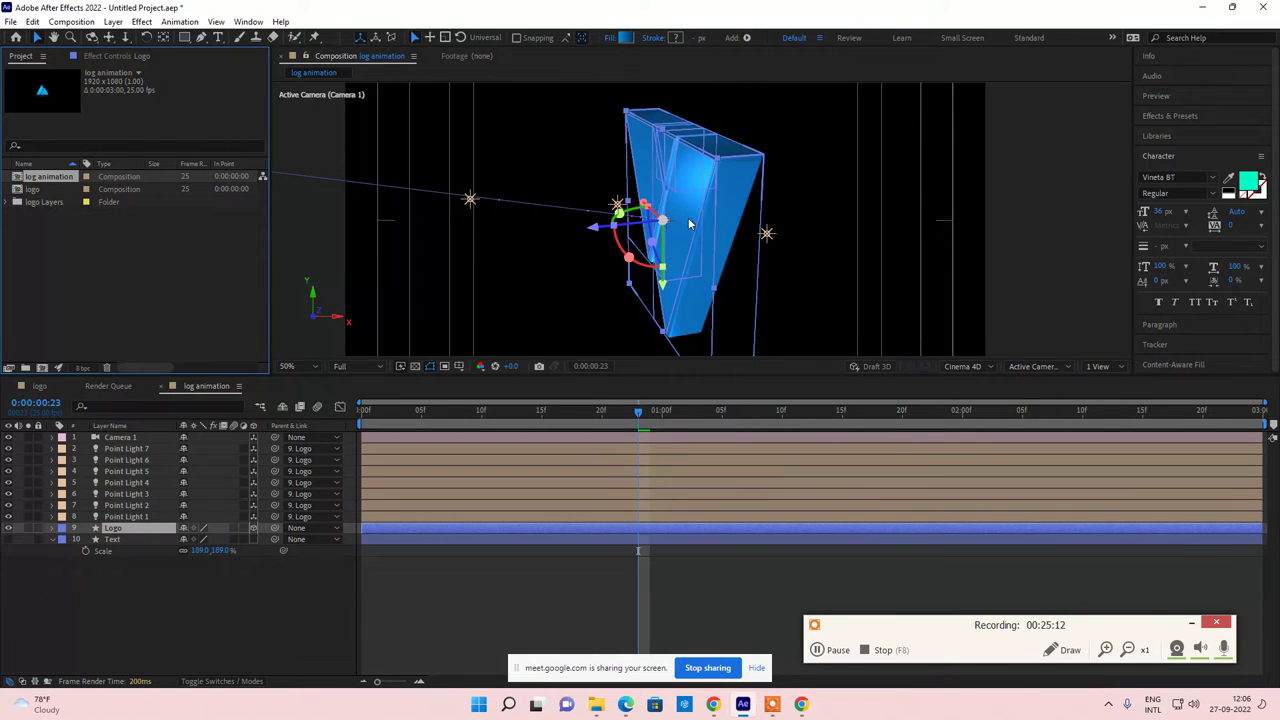
click(132, 588)
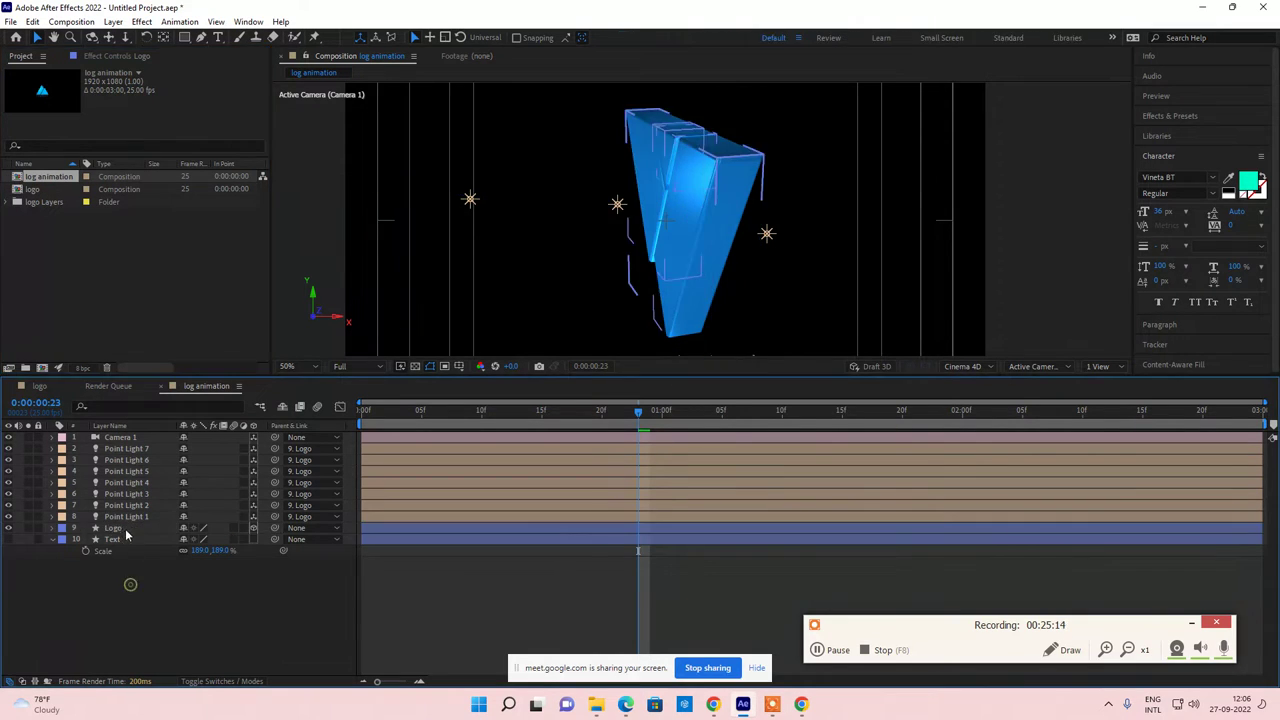
click(120, 528)
key(ctrl+d)
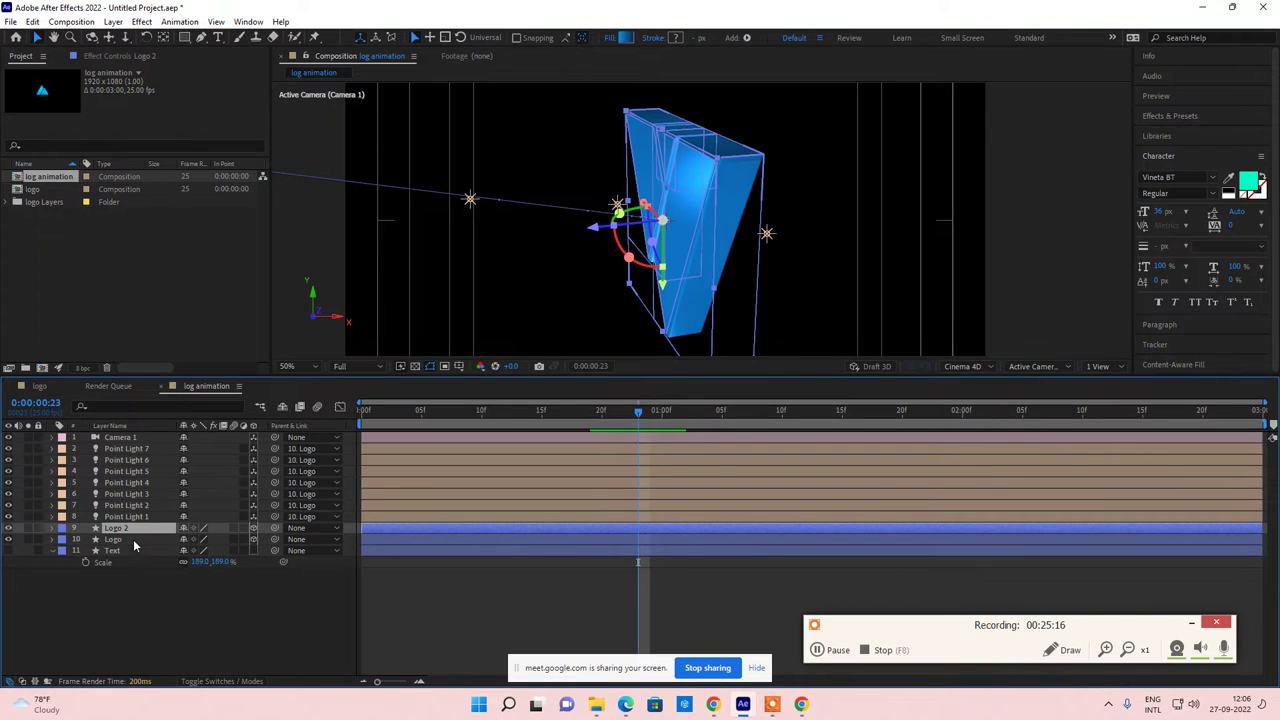
Step: Try CC Radial Blur on Logo 2 with Straight Zoom and Amount 65, then delete it
click(142, 22)
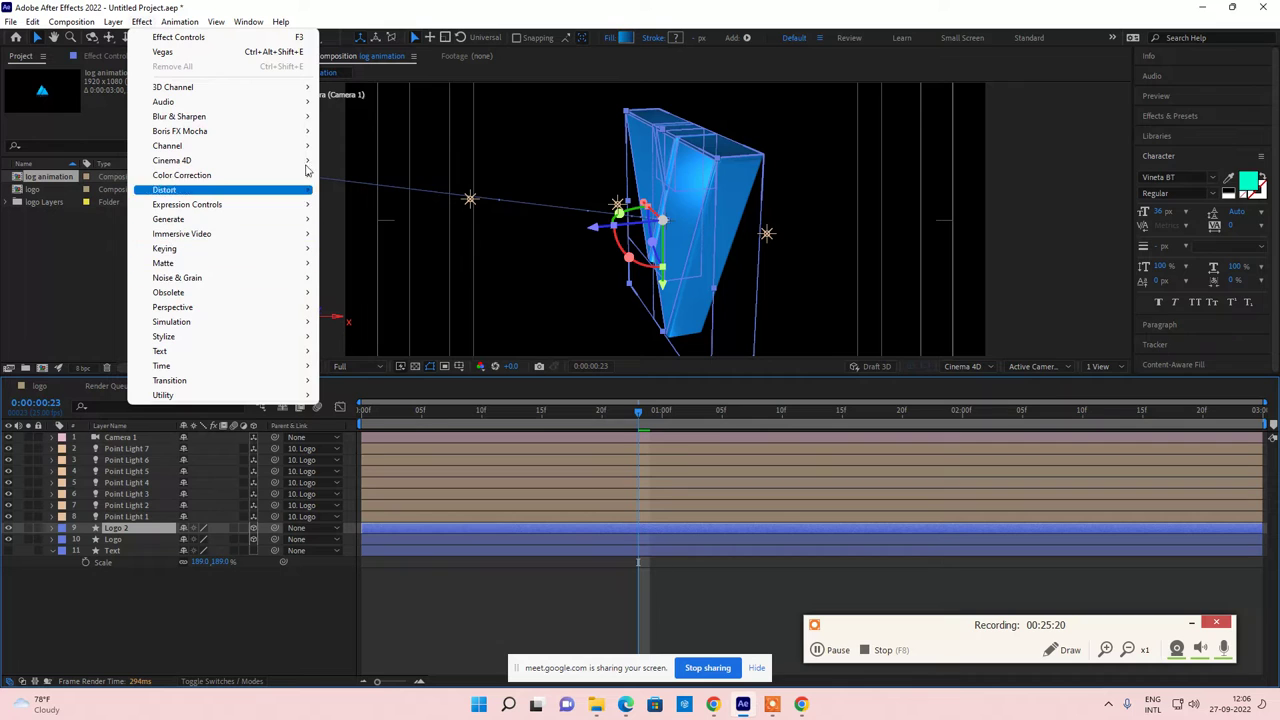
mouse_move(231, 121)
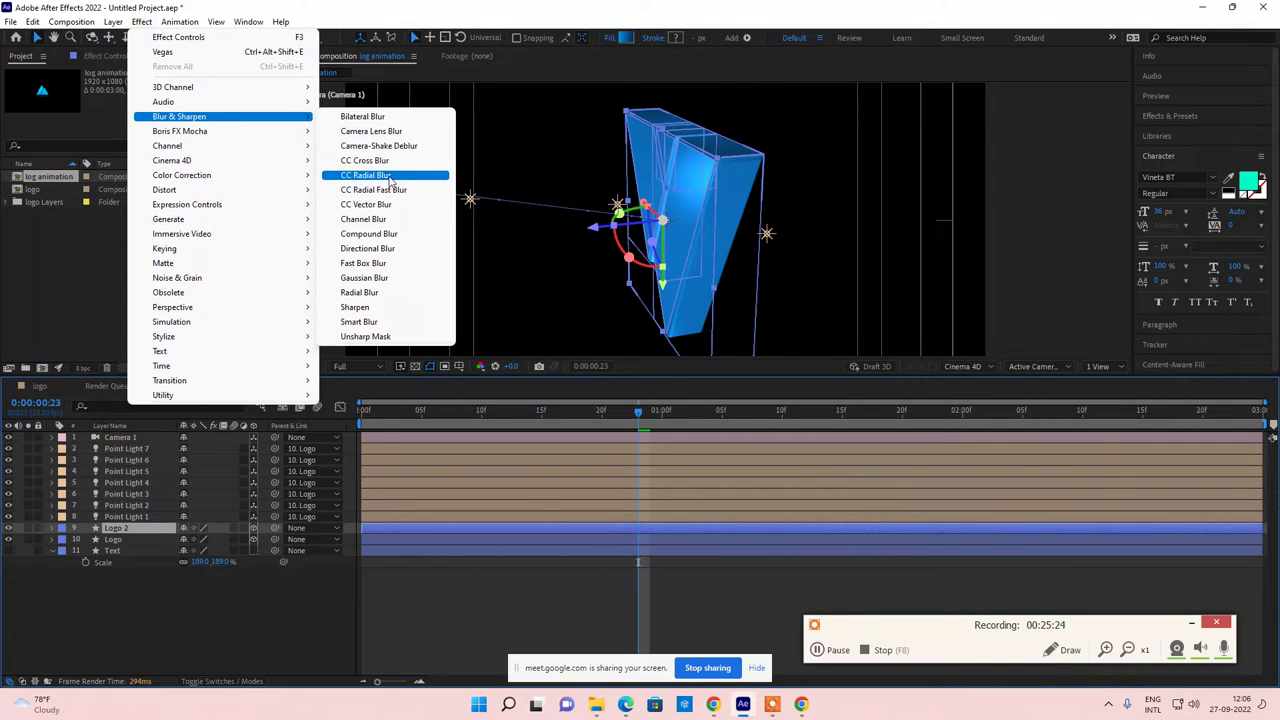
click(390, 180)
click(175, 95)
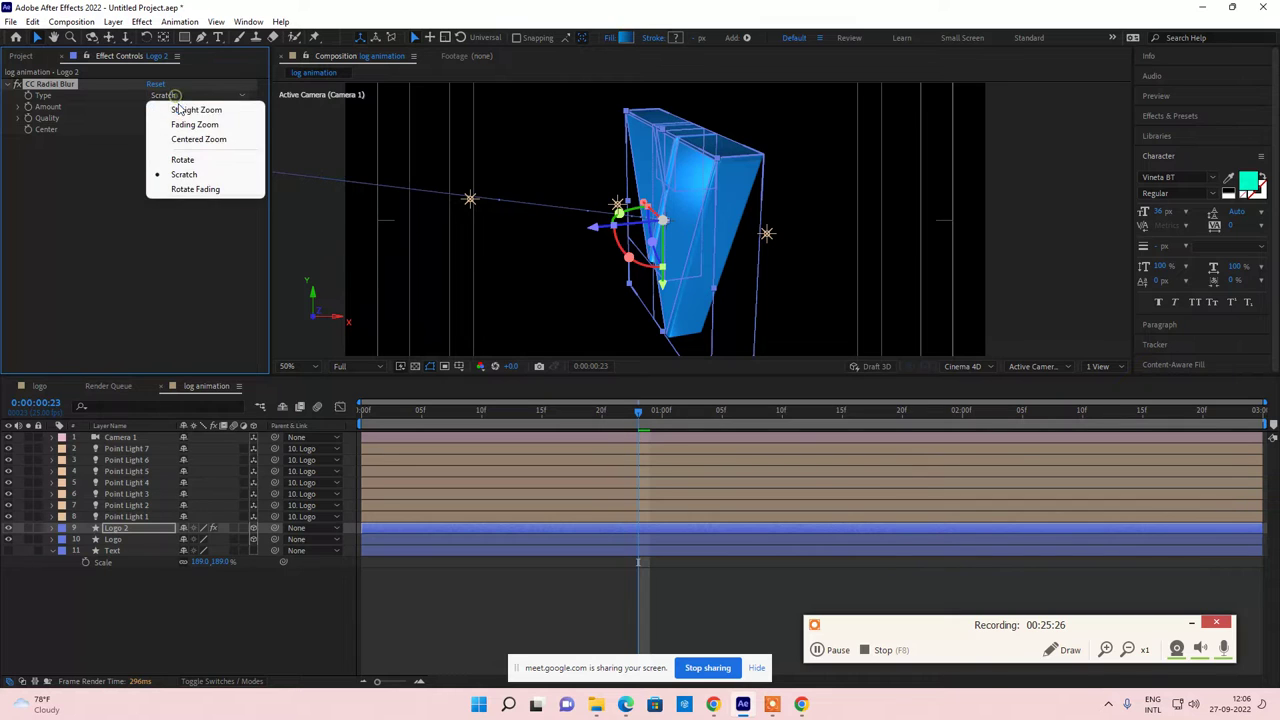
click(180, 110)
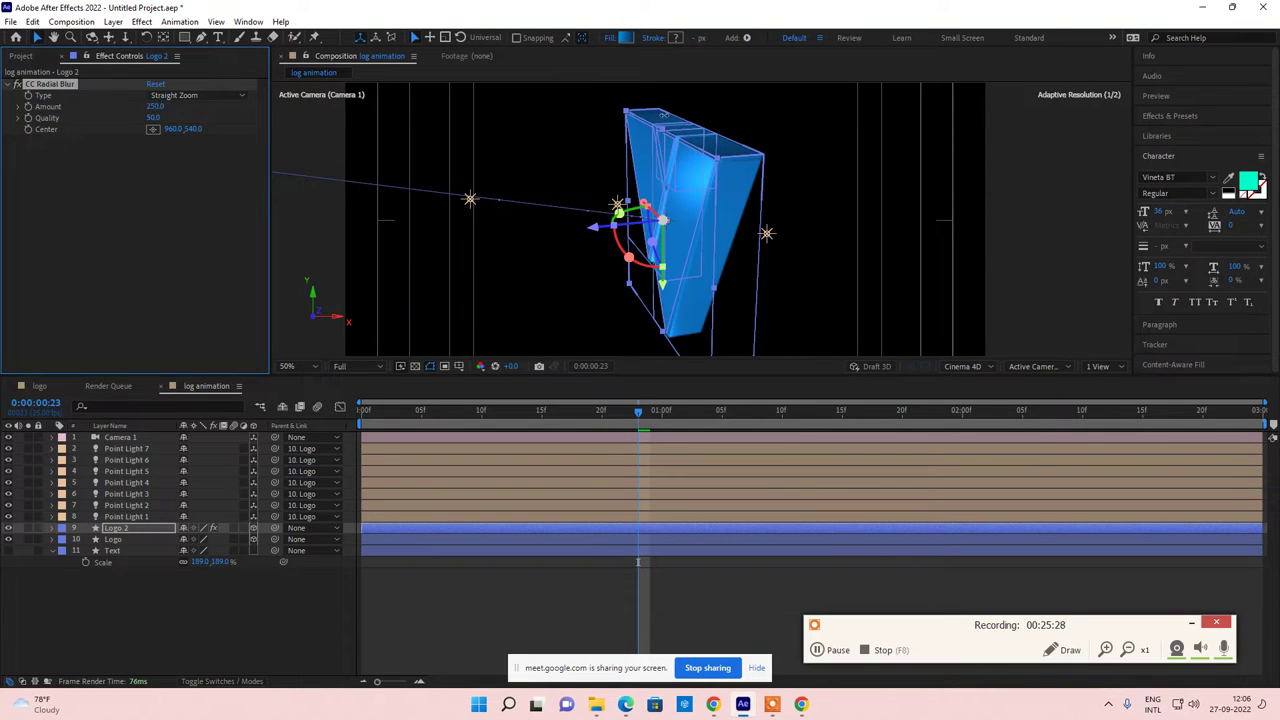
drag(155, 106, 110, 106)
scroll(737, 218, down, 1)
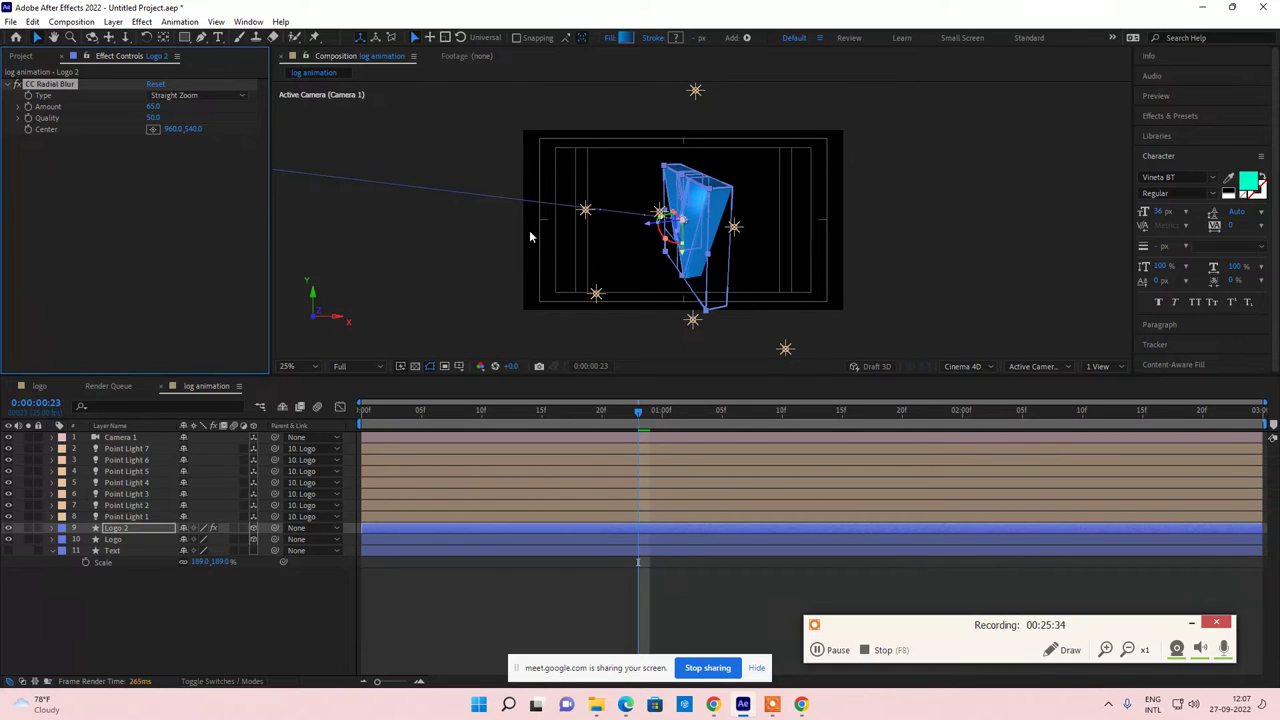
key(Delete)
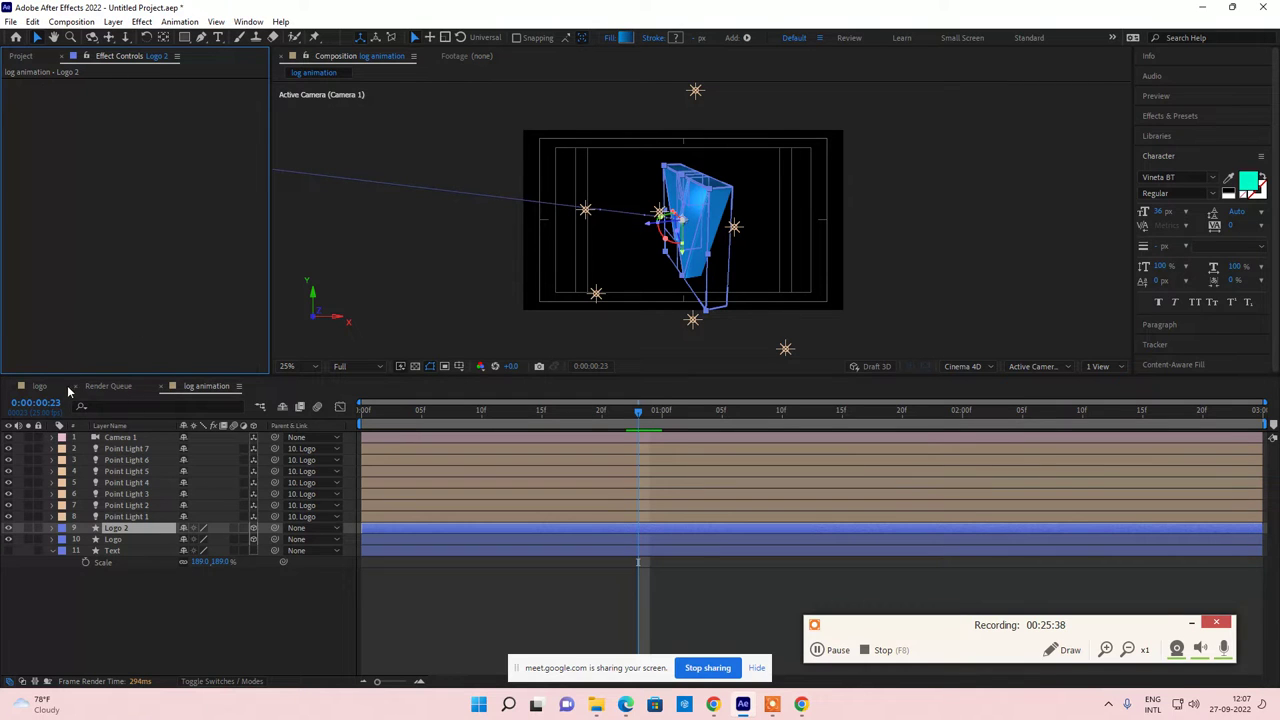
Step: Nest the log animation comp into a new composition, log animation 2
click(36, 387)
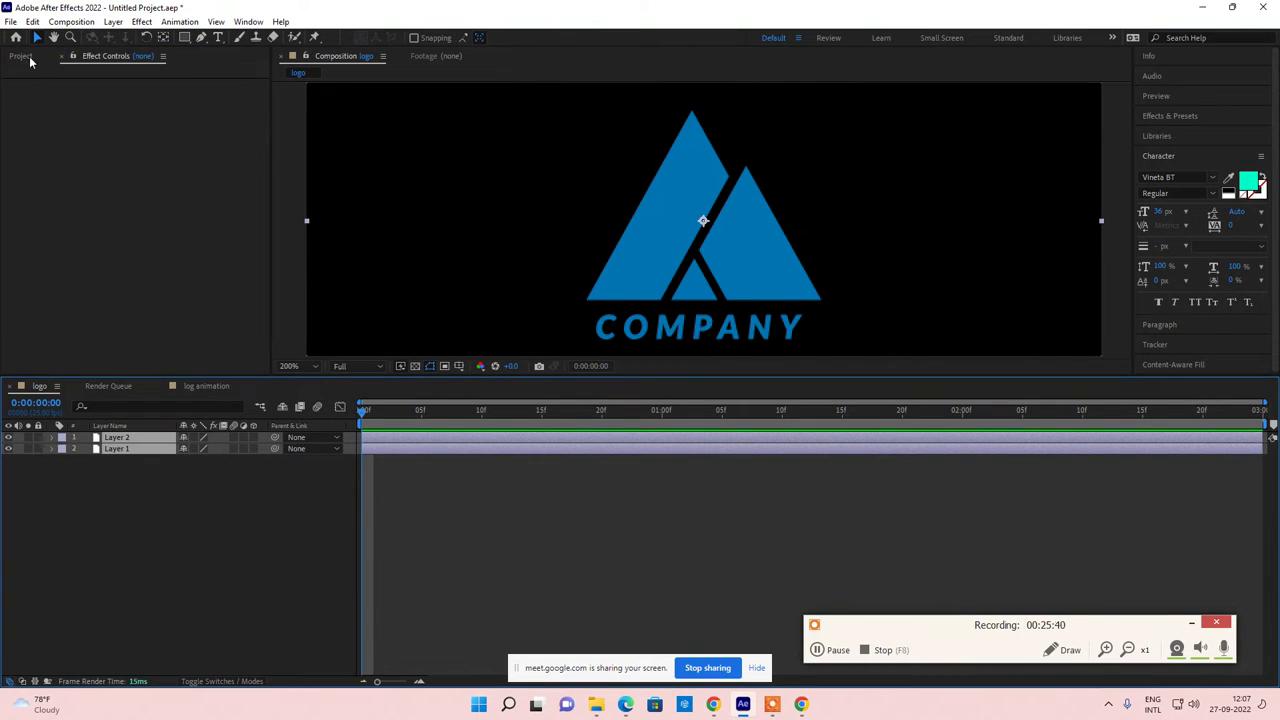
click(30, 58)
click(58, 222)
click(52, 178)
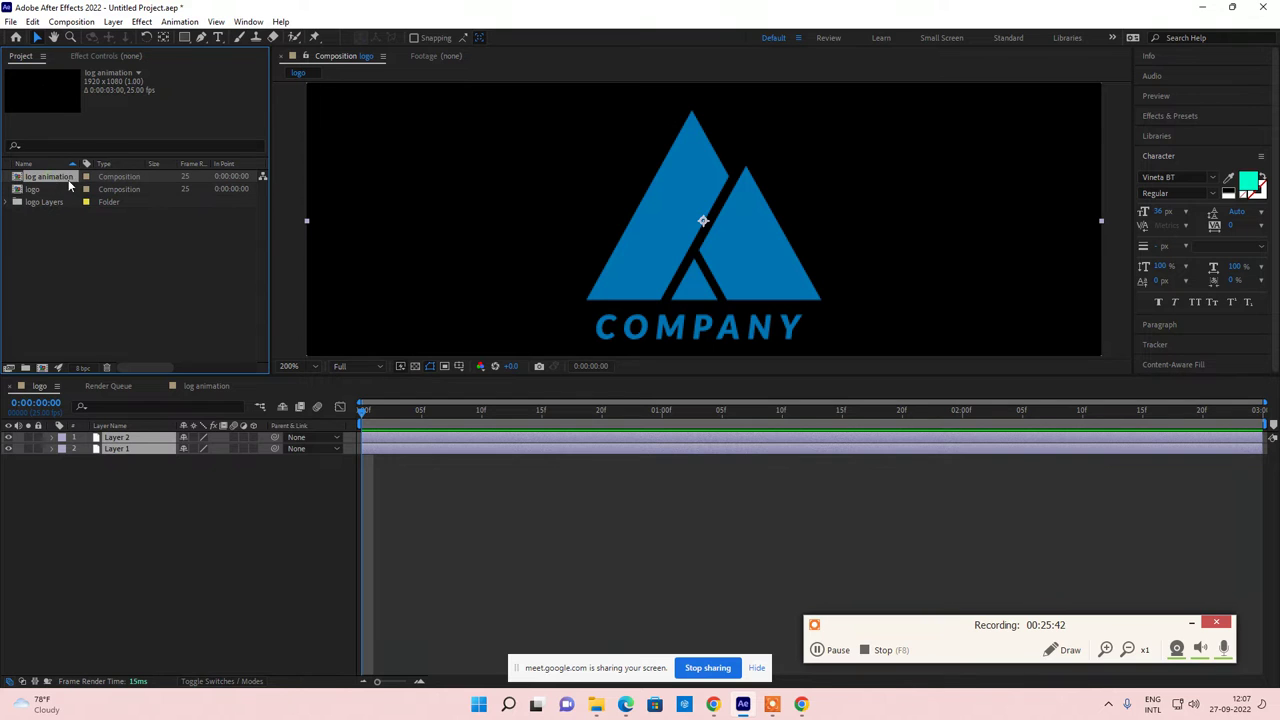
drag(62, 181, 43, 369)
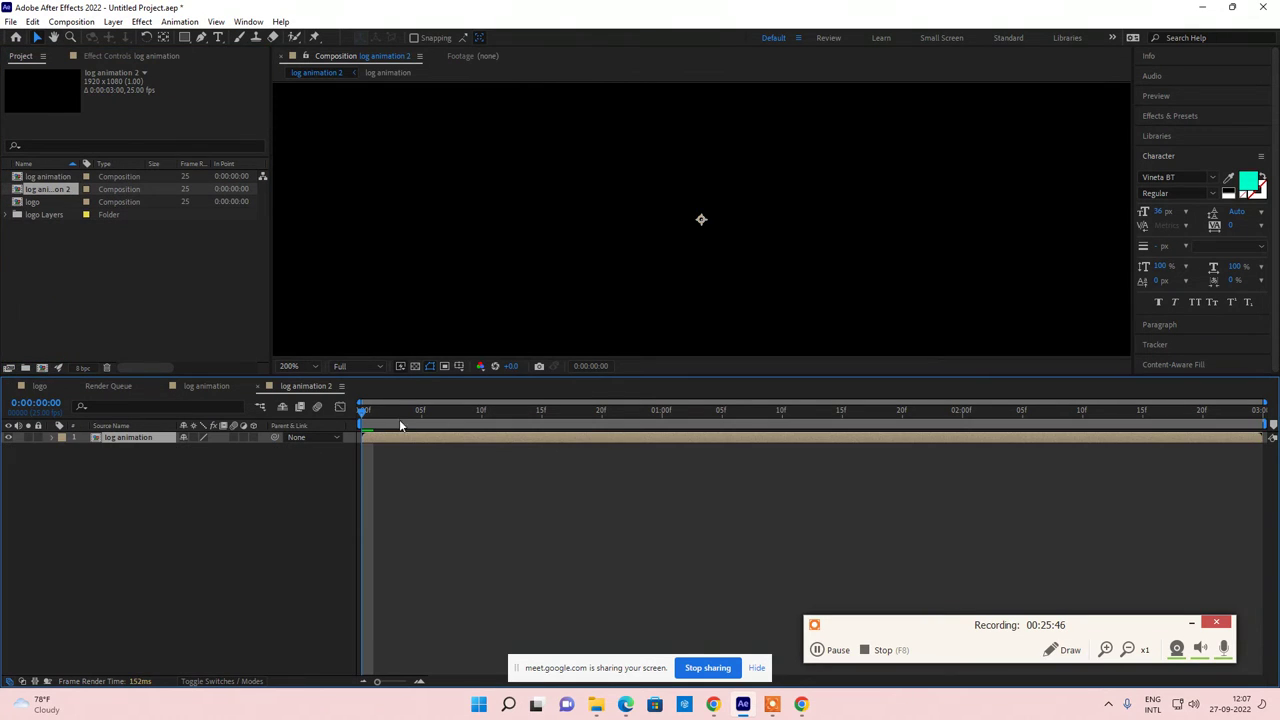
drag(365, 412, 914, 412)
scroll(691, 261, down, 3)
scroll(729, 205, down, 2)
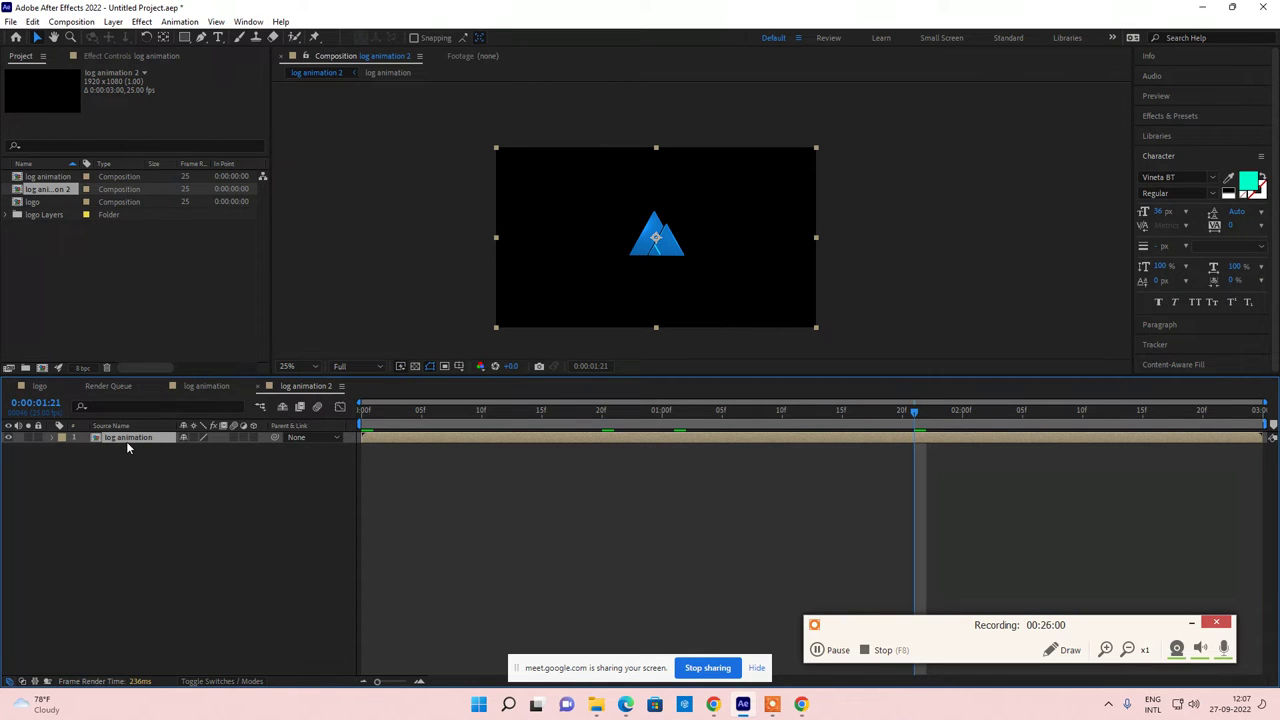
Step: Duplicate the log animation layer and select the top copy
key(ctrl+d)
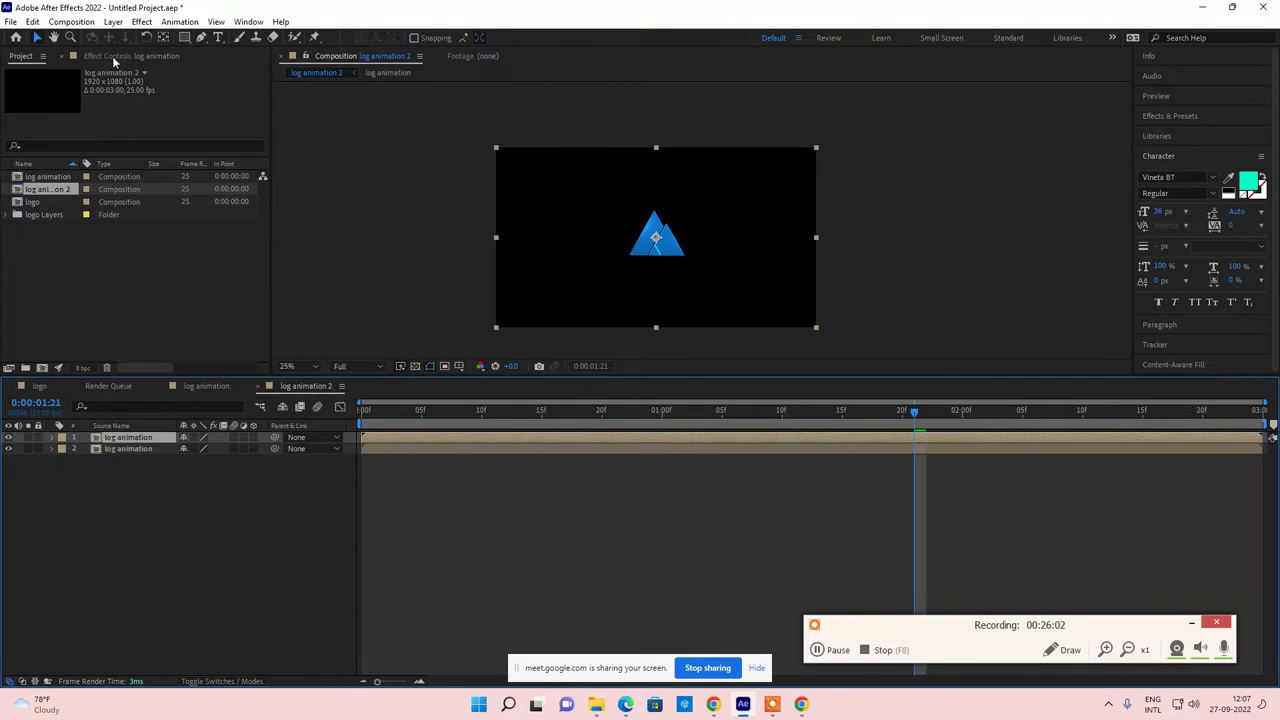
click(140, 22)
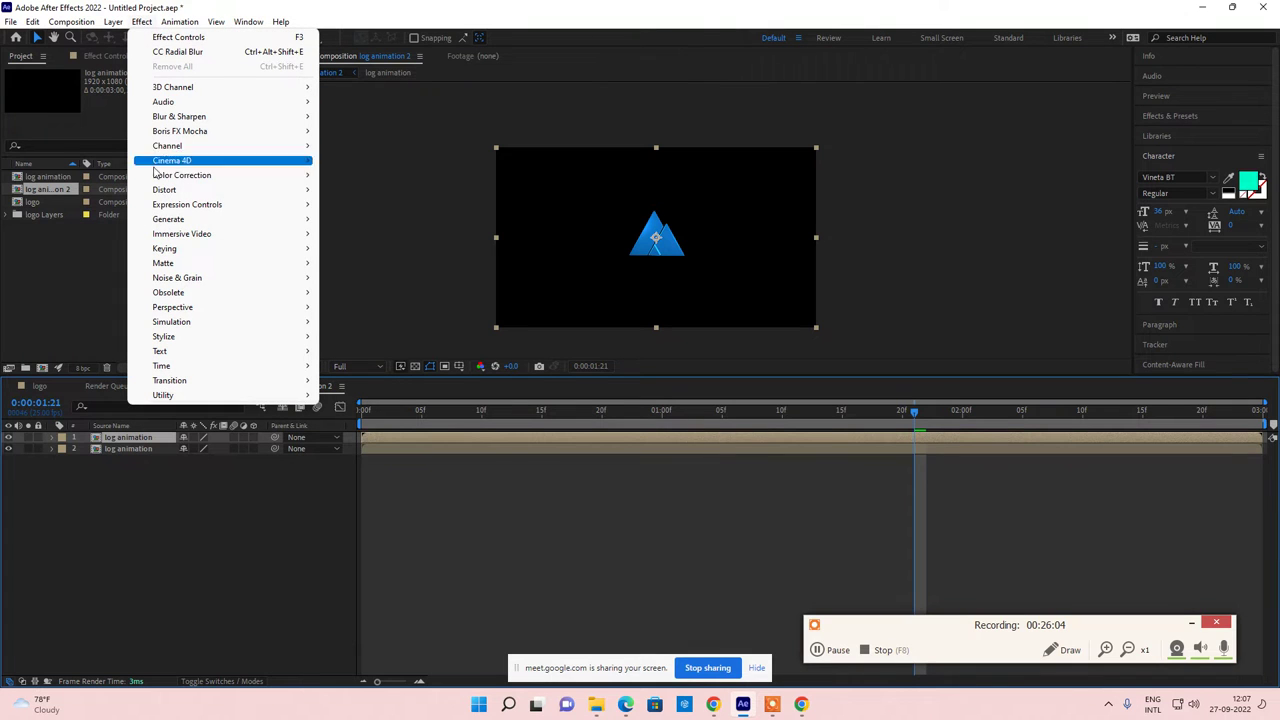
mouse_move(257, 118)
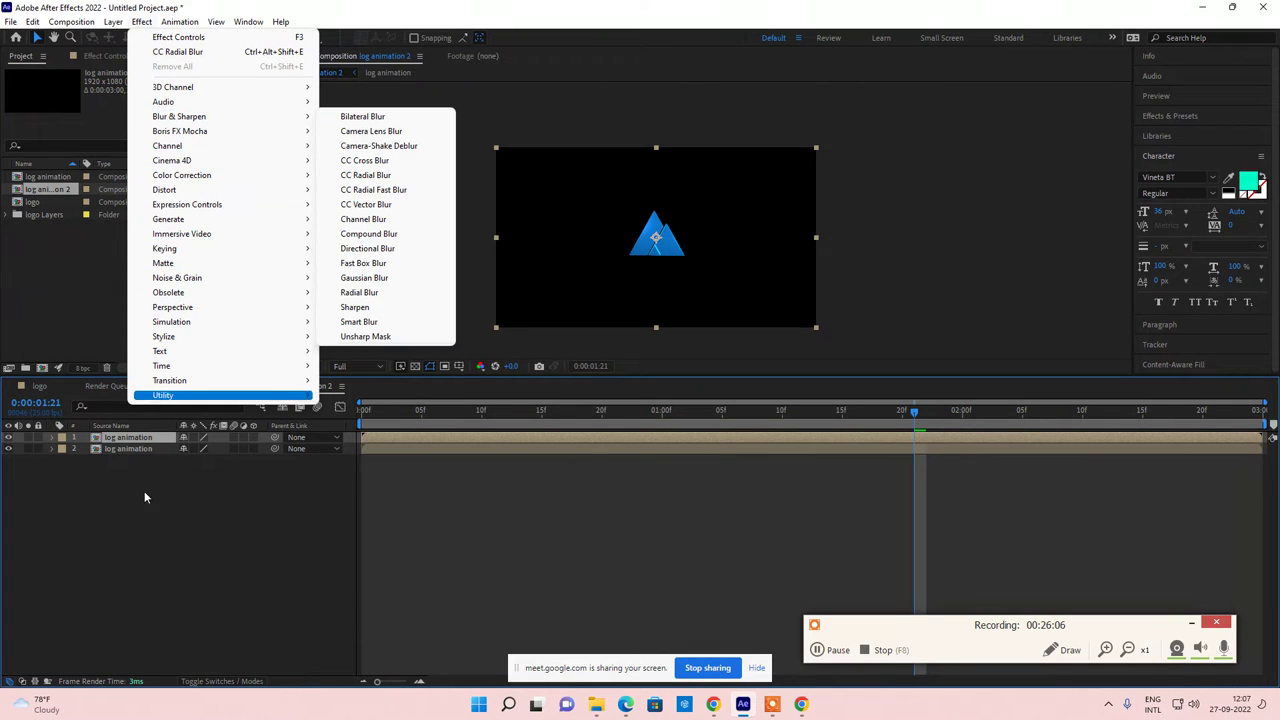
click(128, 454)
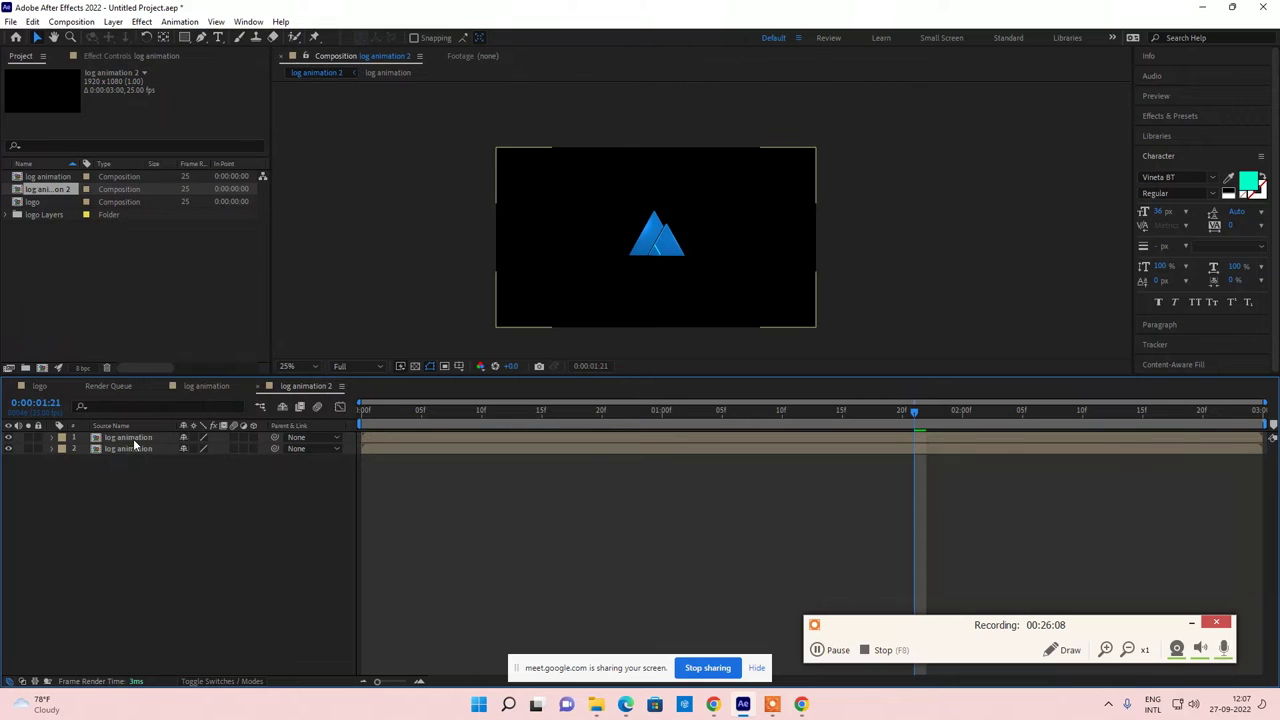
click(133, 440)
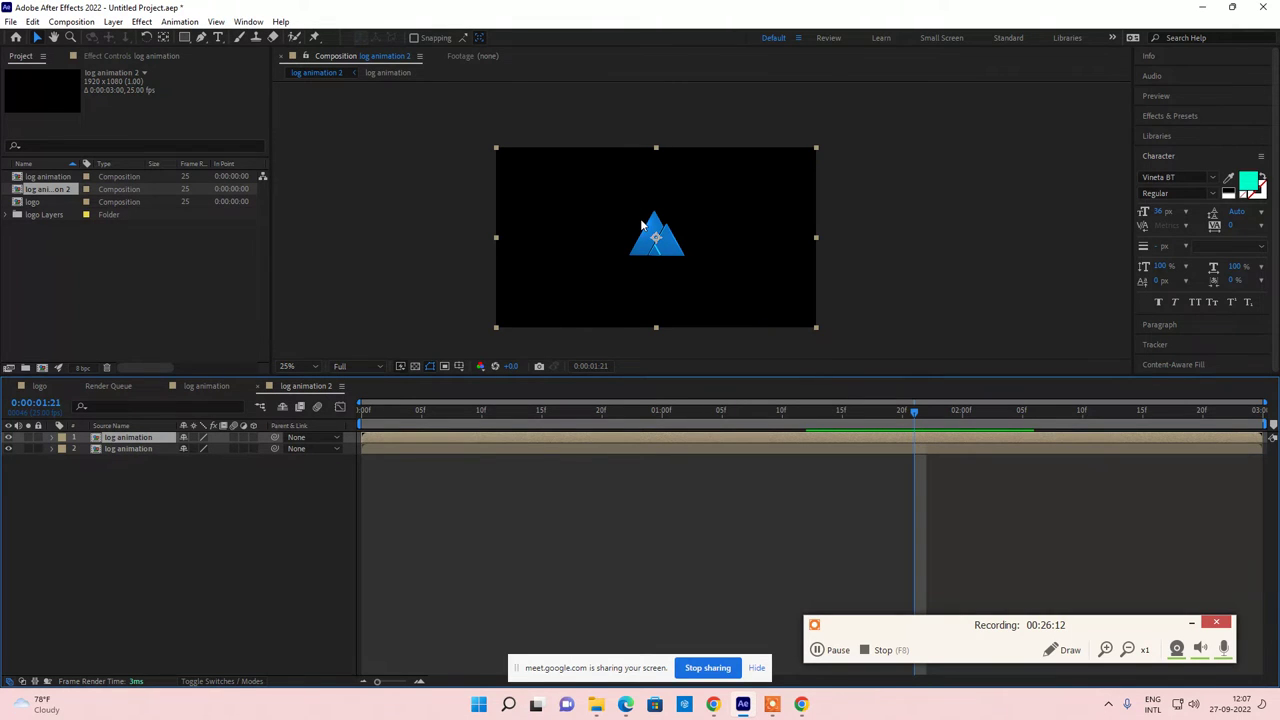
scroll(680, 243, up, 4)
drag(598, 257, 677, 166)
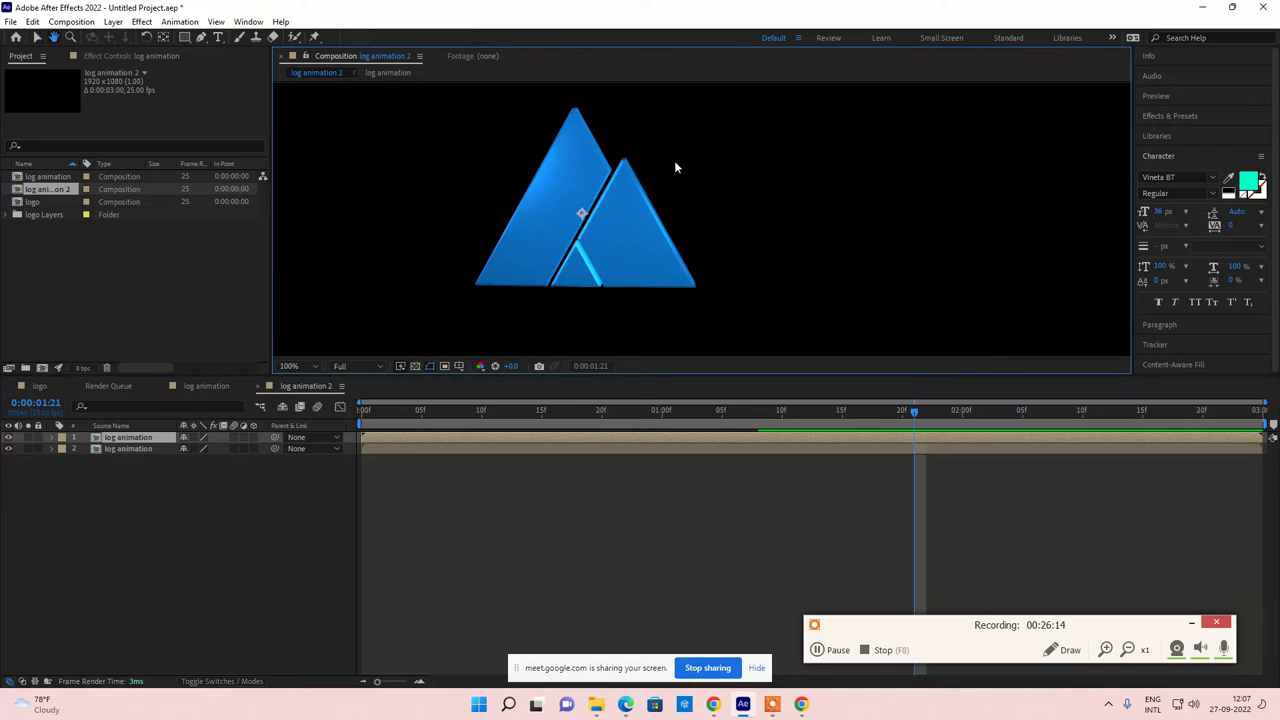
key(Return)
click(129, 445)
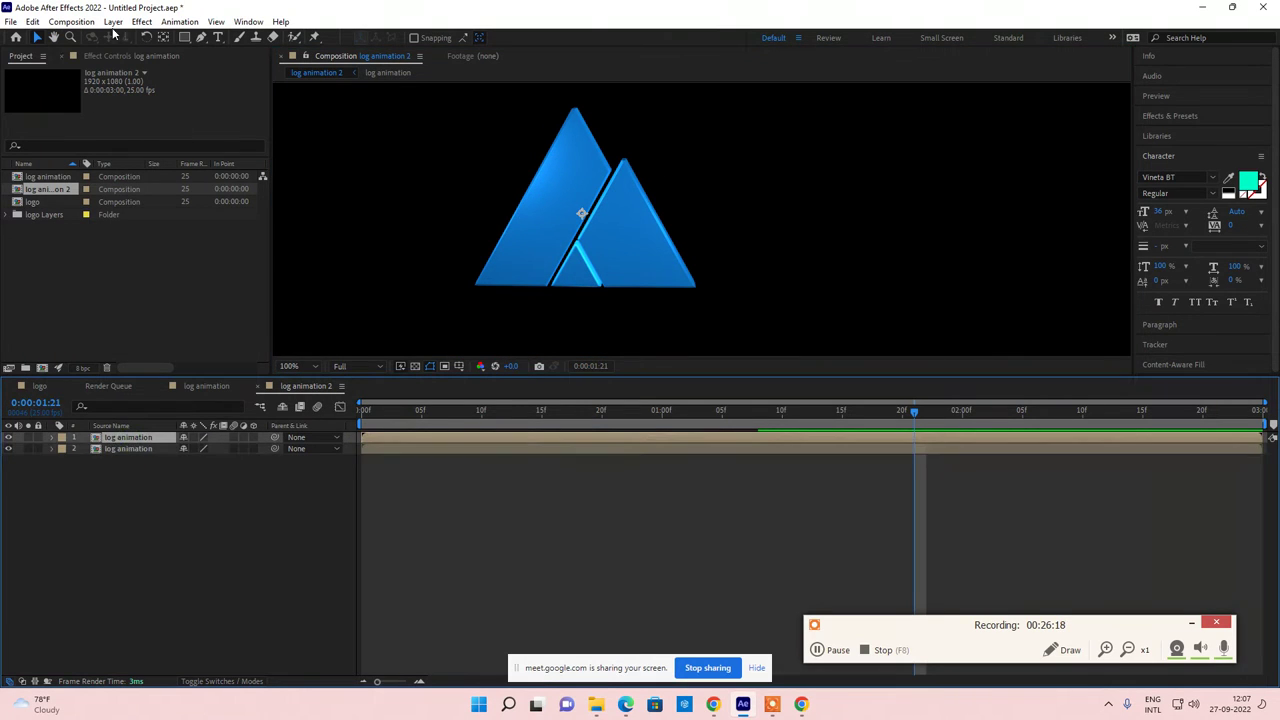
Step: Add CC Radial Blur to the top copy with Straight Zoom and Amount 250
click(145, 22)
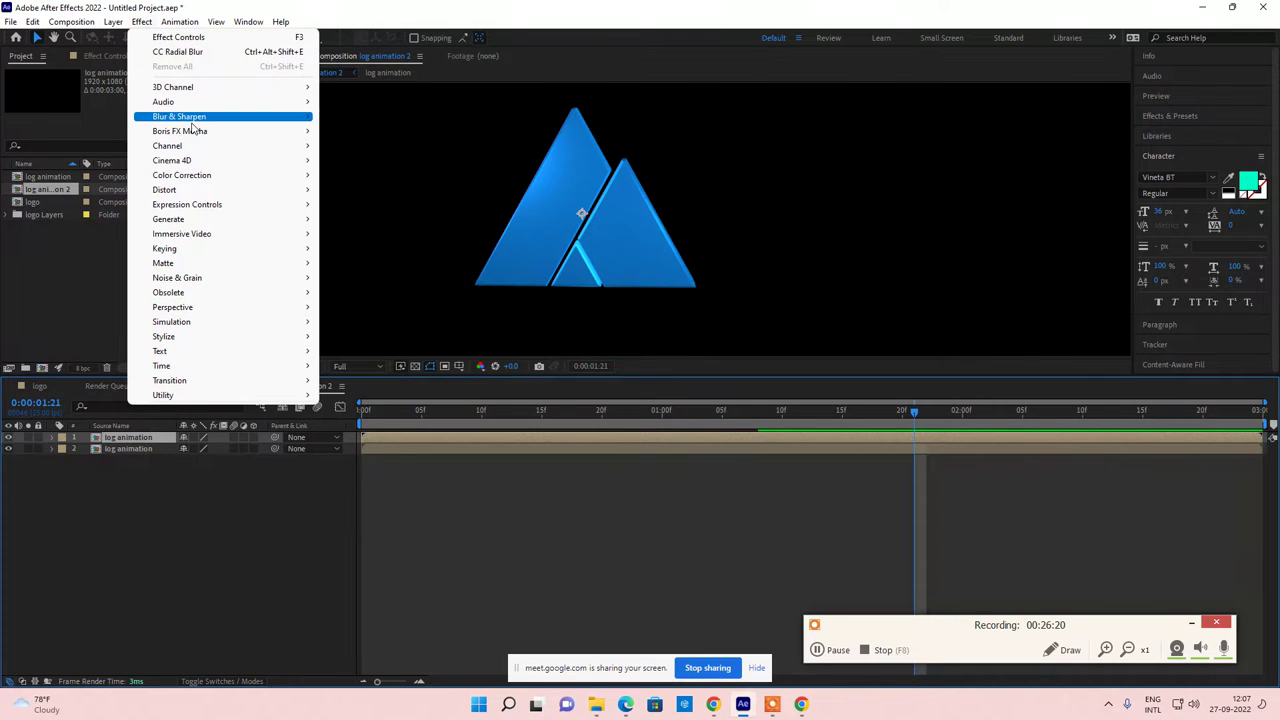
mouse_move(200, 118)
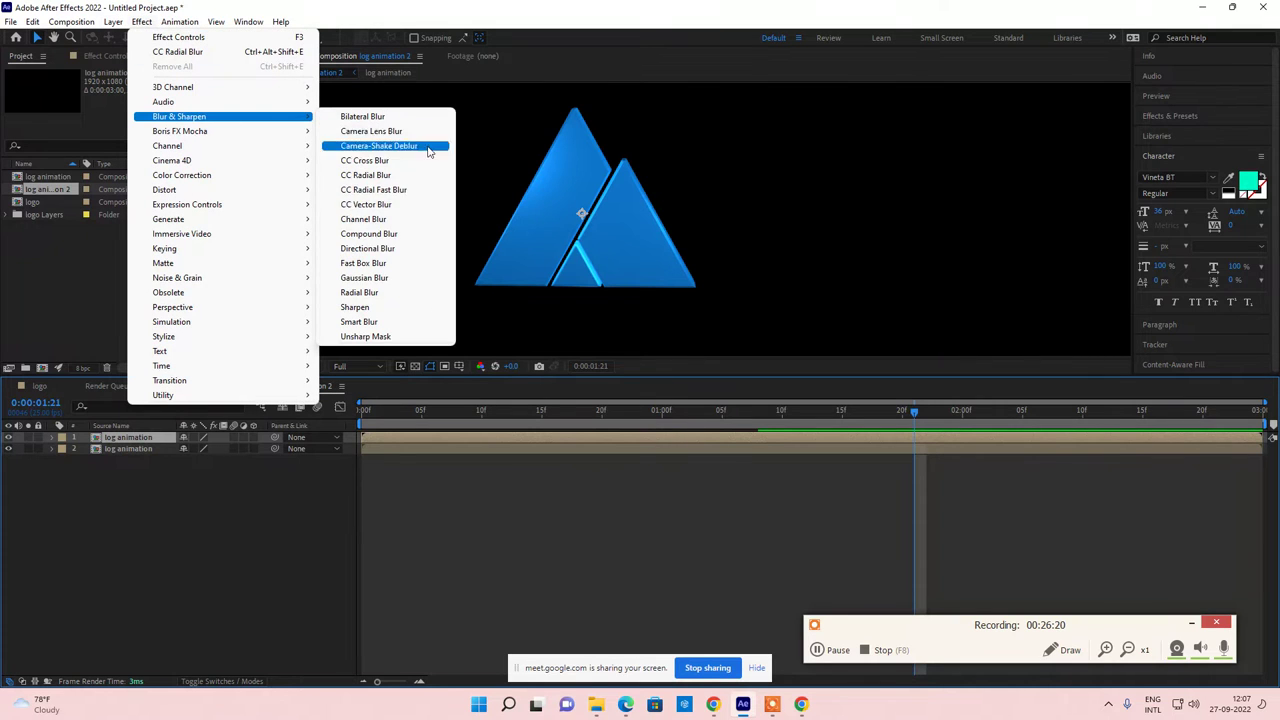
click(388, 175)
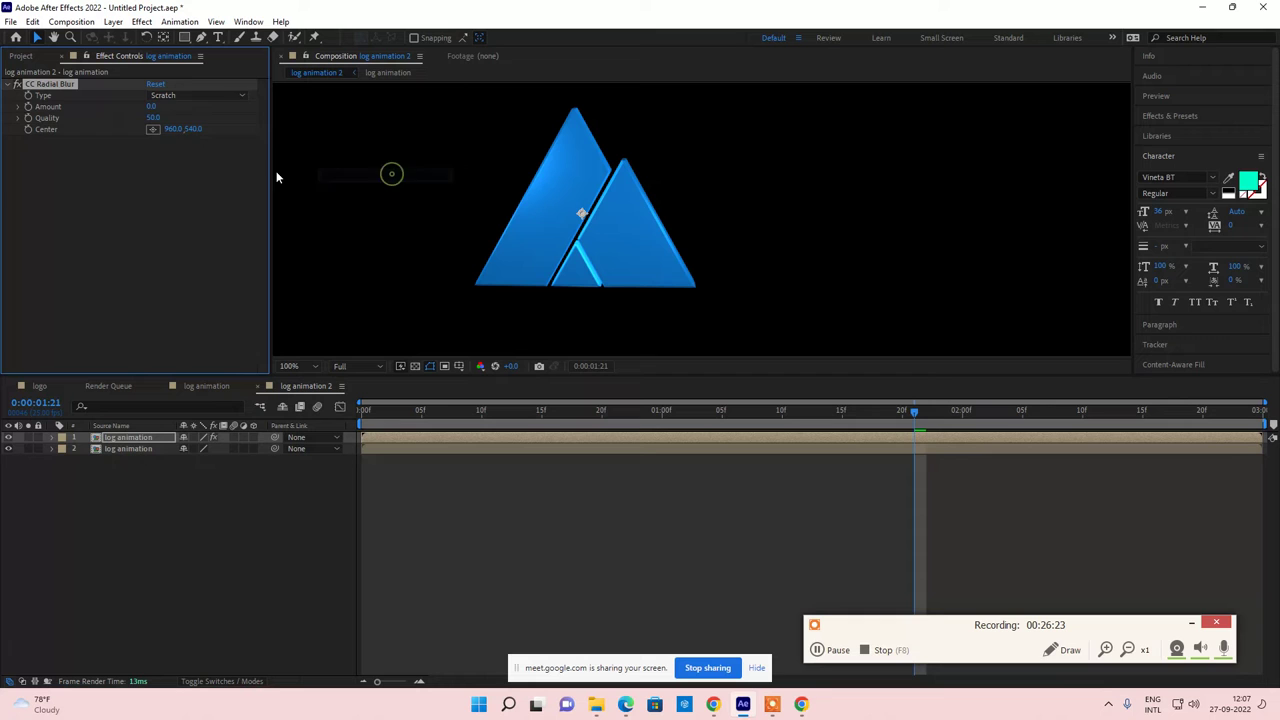
click(186, 98)
click(186, 106)
drag(151, 107, 410, 110)
scroll(656, 309, down, 1)
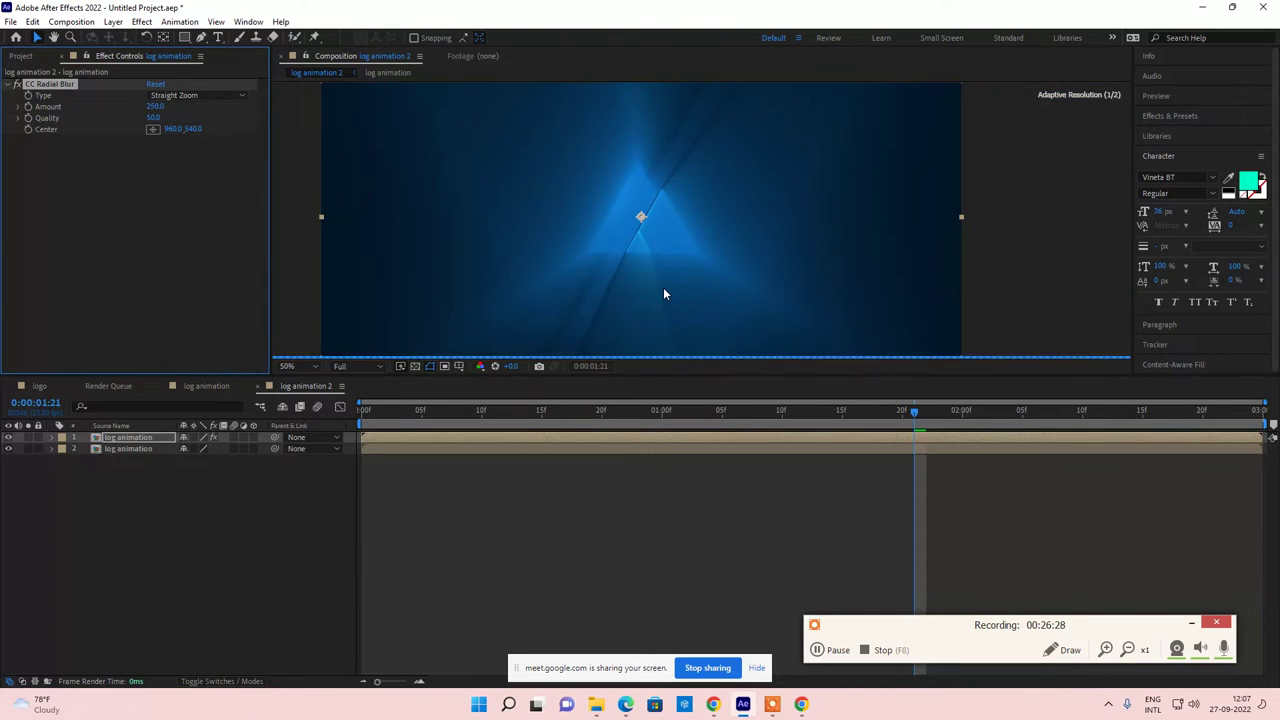
scroll(663, 294, down, 1)
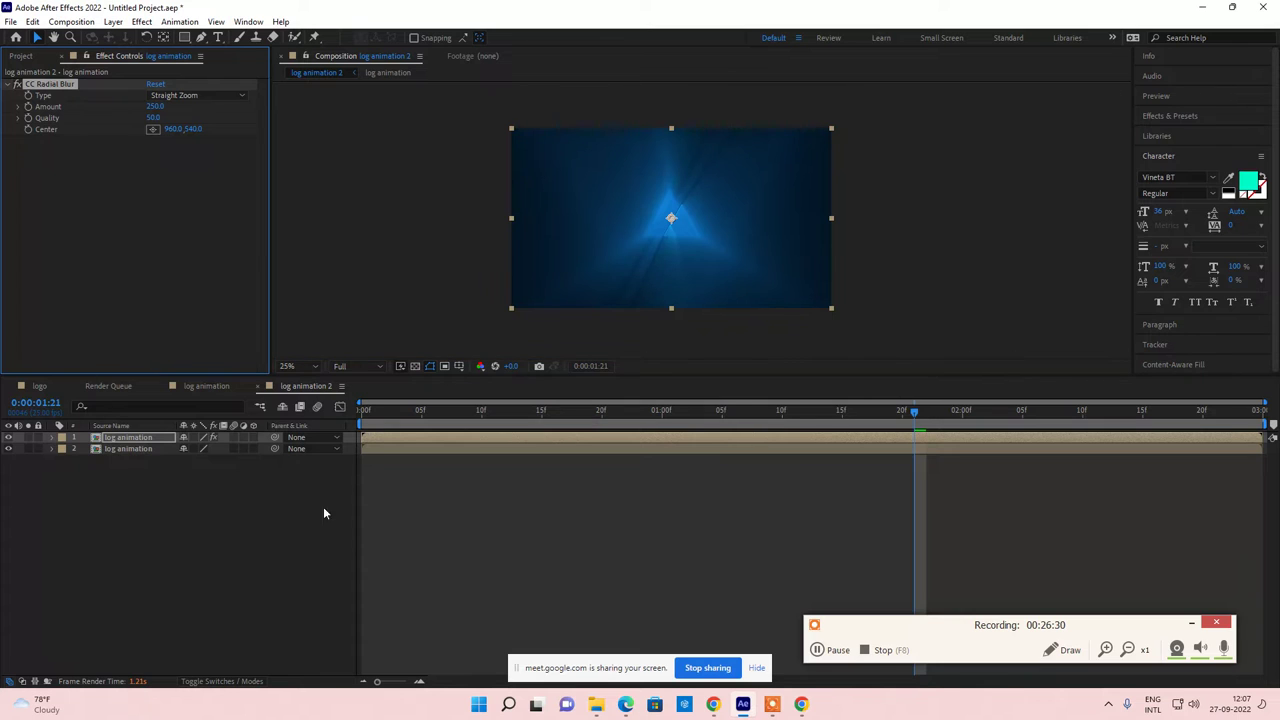
Step: Set the top layer's blend mode to Add and view frame 0:00:01:19
click(240, 681)
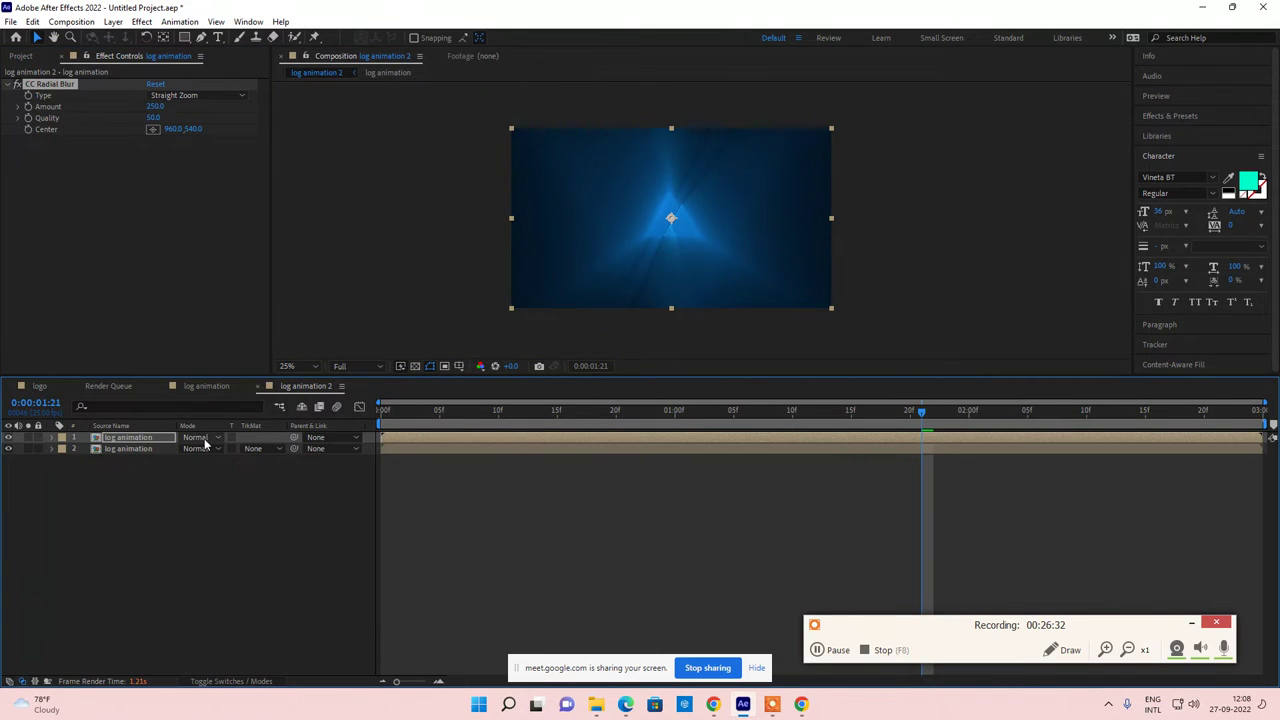
click(200, 438)
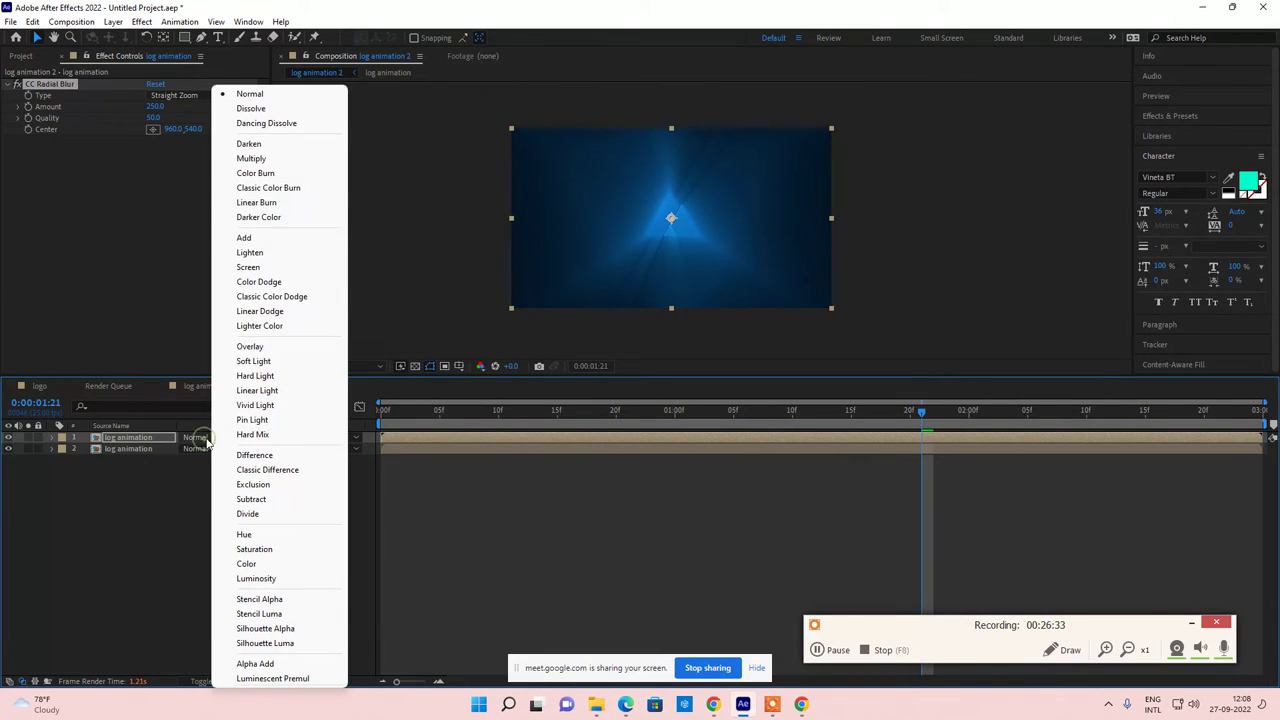
click(261, 241)
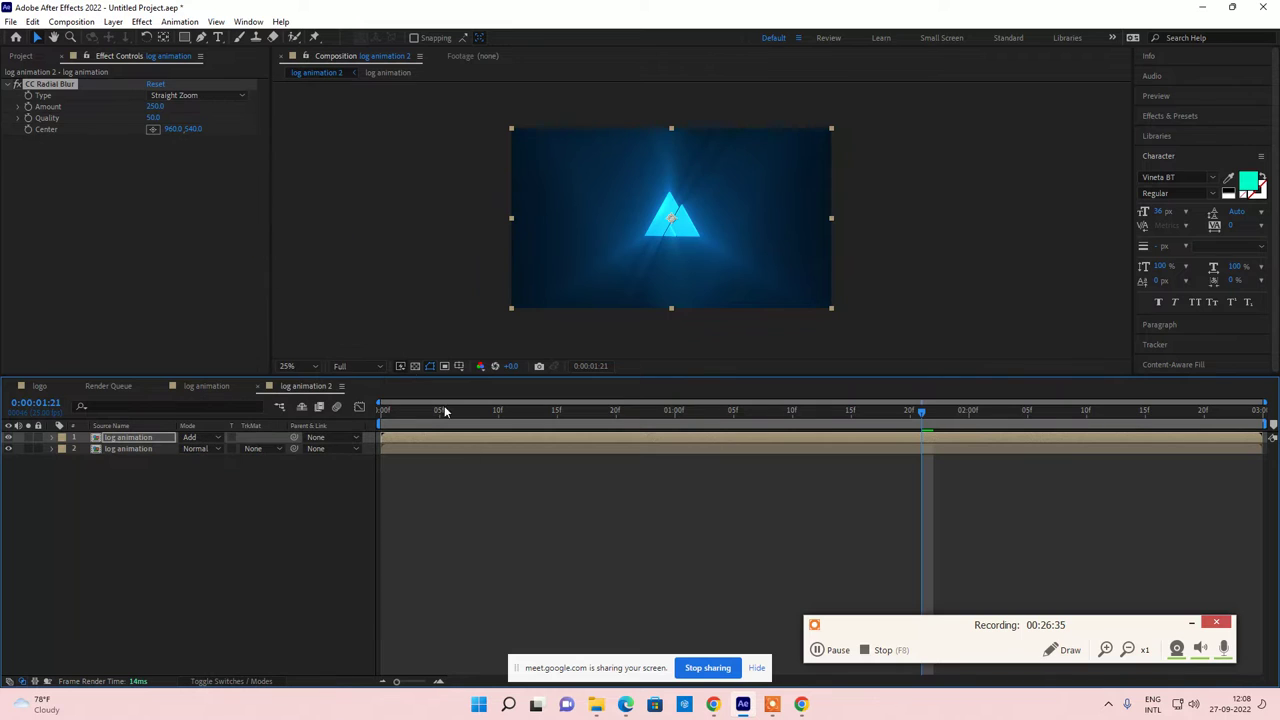
click(897, 415)
Step: Scrub the animation and keep the top layer's blend mode at Add
drag(897, 421, 687, 418)
drag(636, 416, 863, 411)
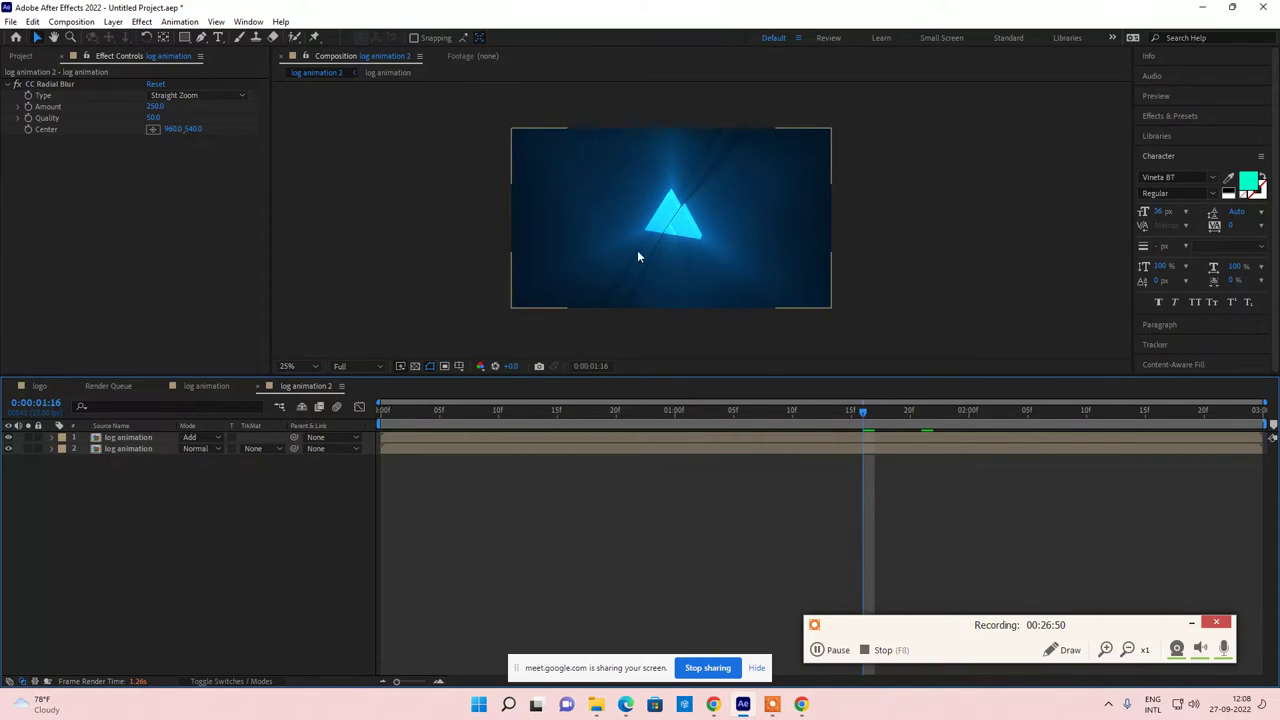
scroll(637, 250, up, 4)
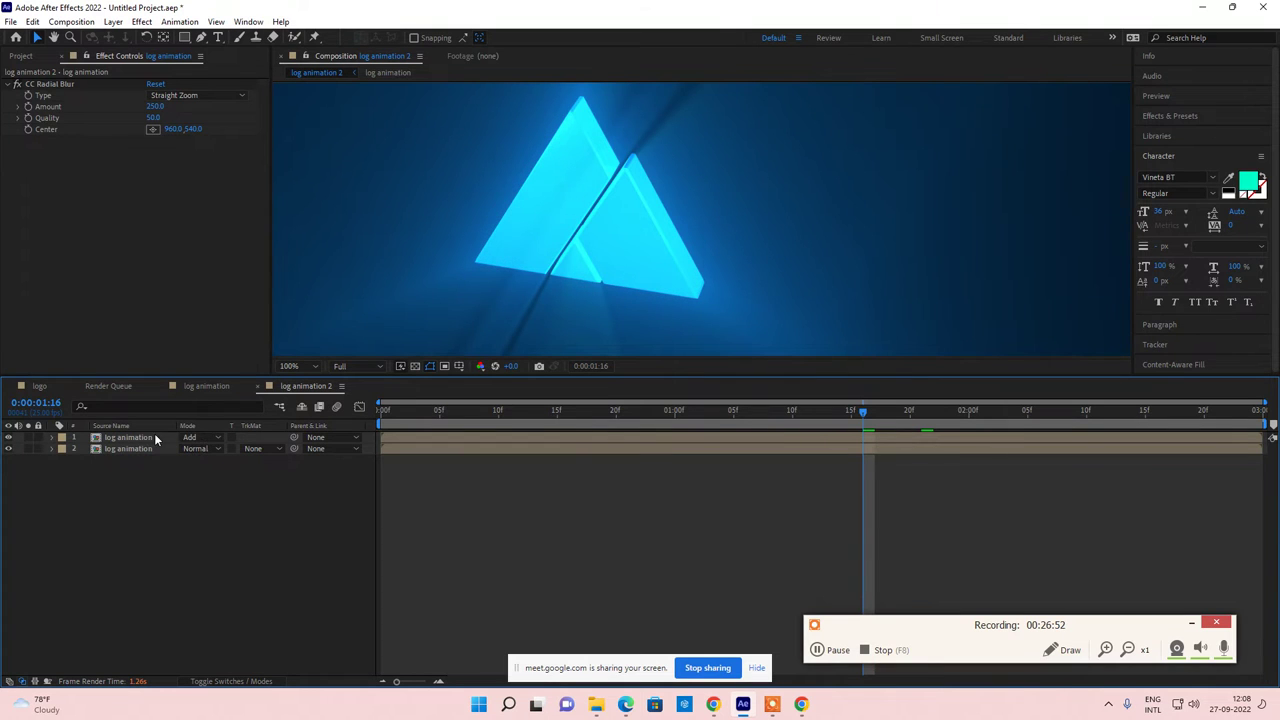
click(205, 438)
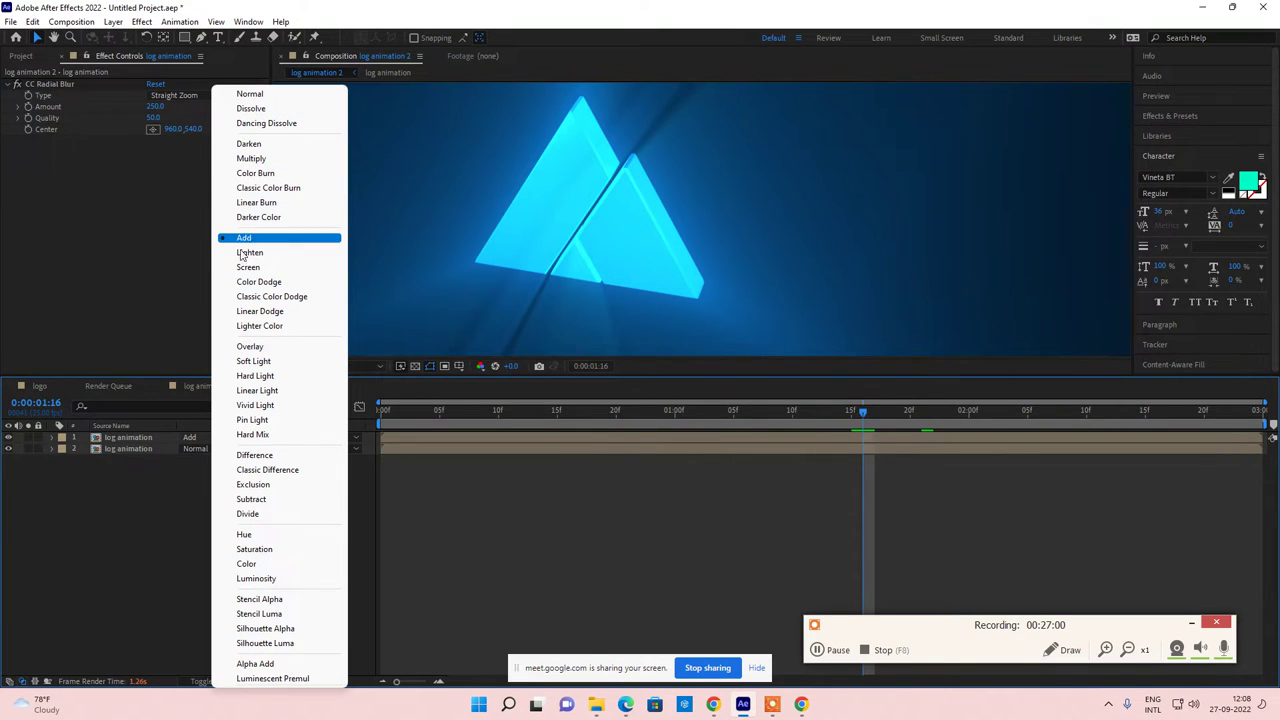
click(242, 239)
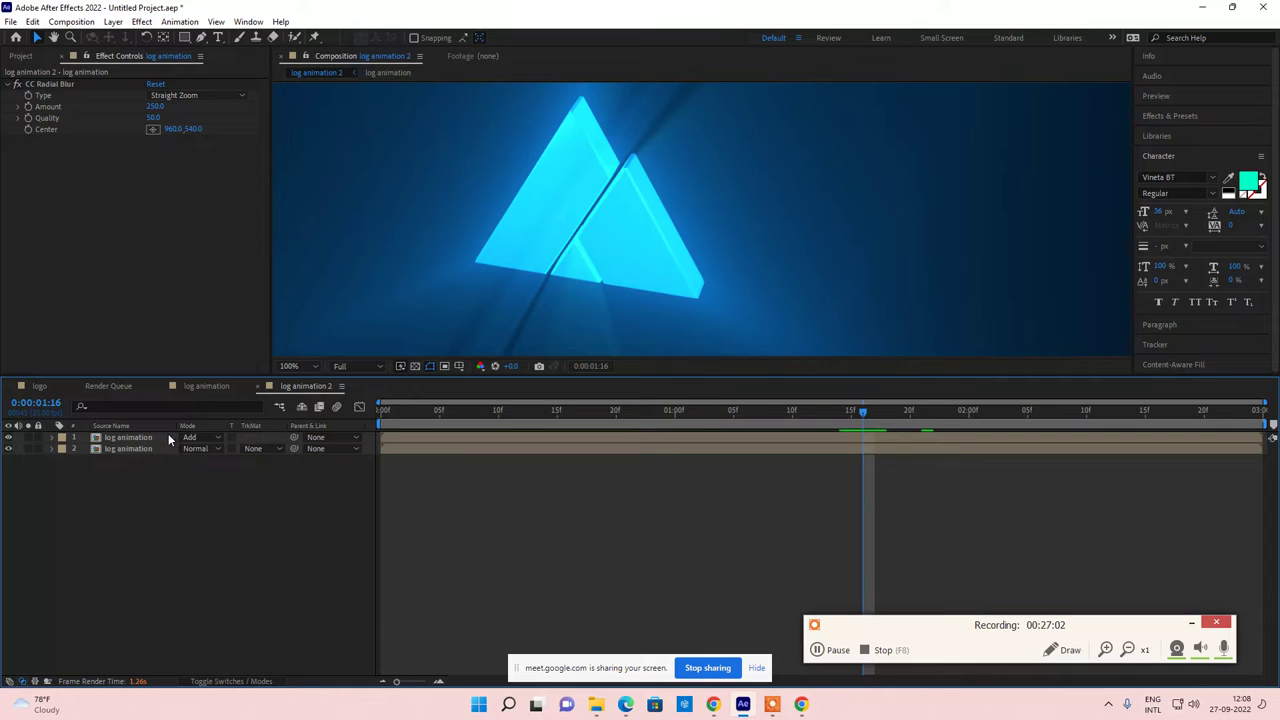
click(135, 440)
Step: Move the Add-mode layer below the plain log animation layer to compare
mouse_move(868, 426)
mouse_down()
mouse_move(1078, 427)
mouse_move(382, 428)
mouse_move(1052, 427)
mouse_move(873, 424)
mouse_up()
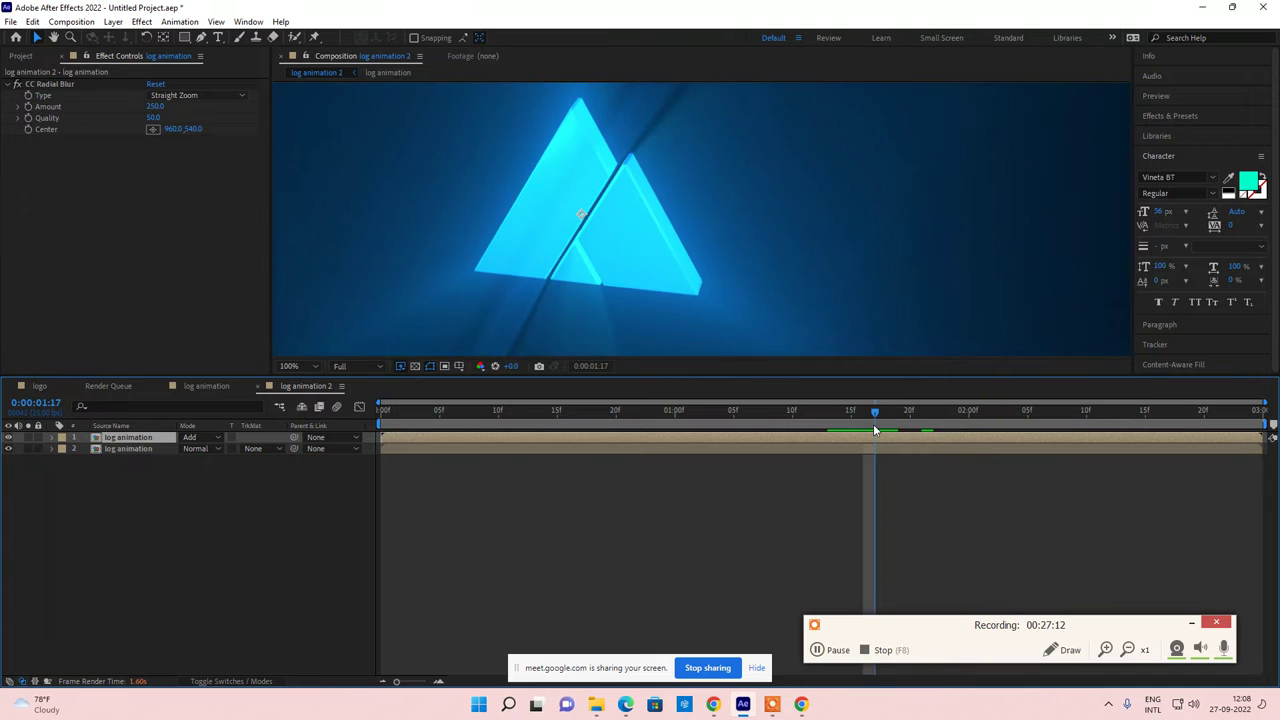
scroll(723, 306, down, 2)
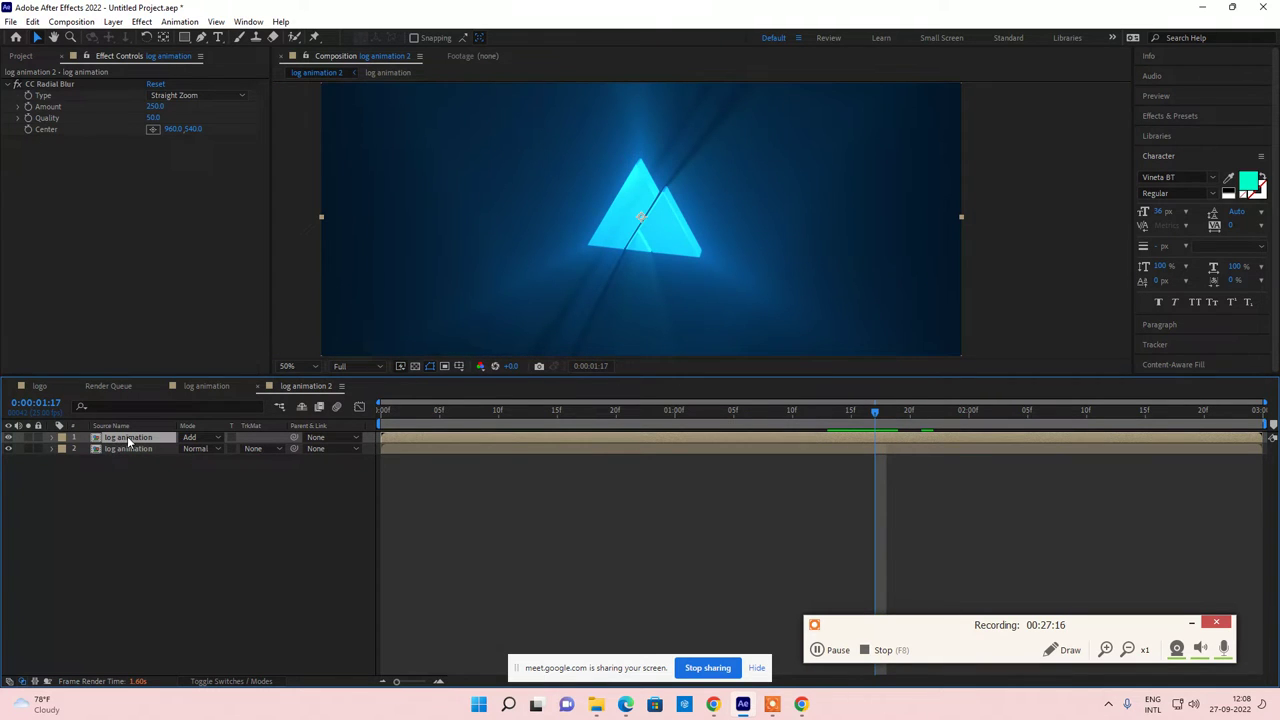
drag(128, 441, 124, 456)
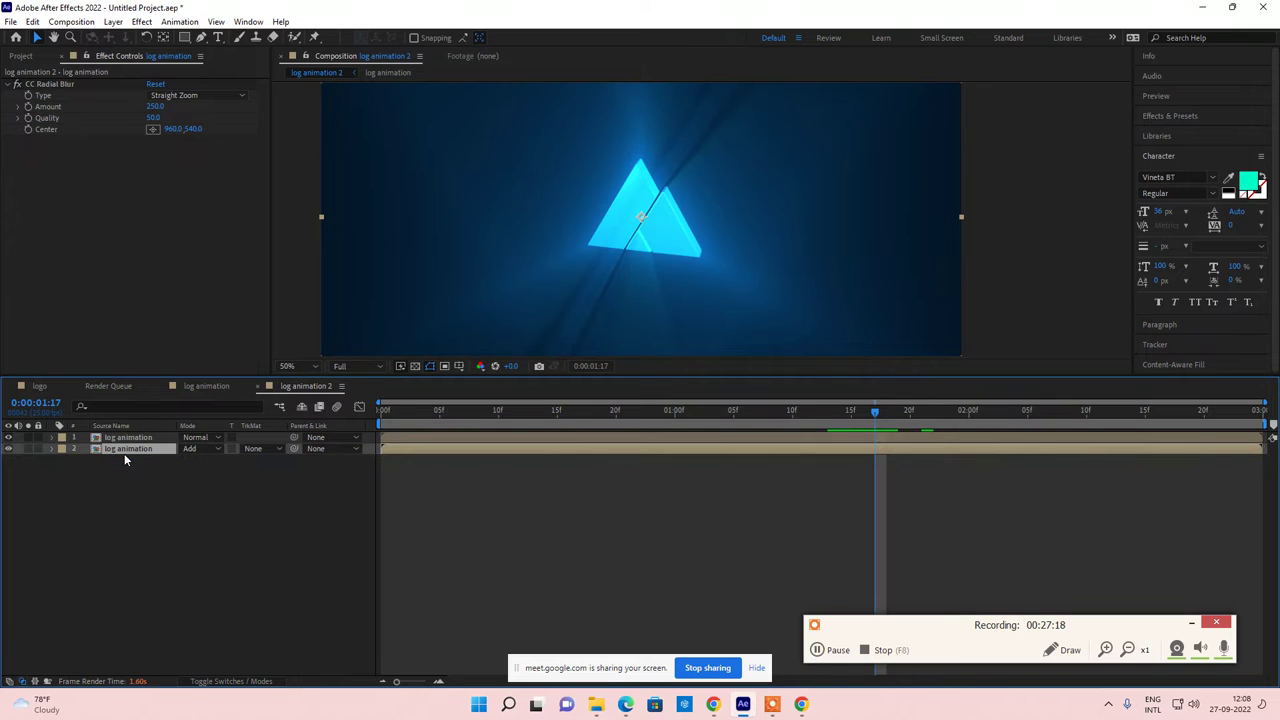
scroll(698, 287, down, 1)
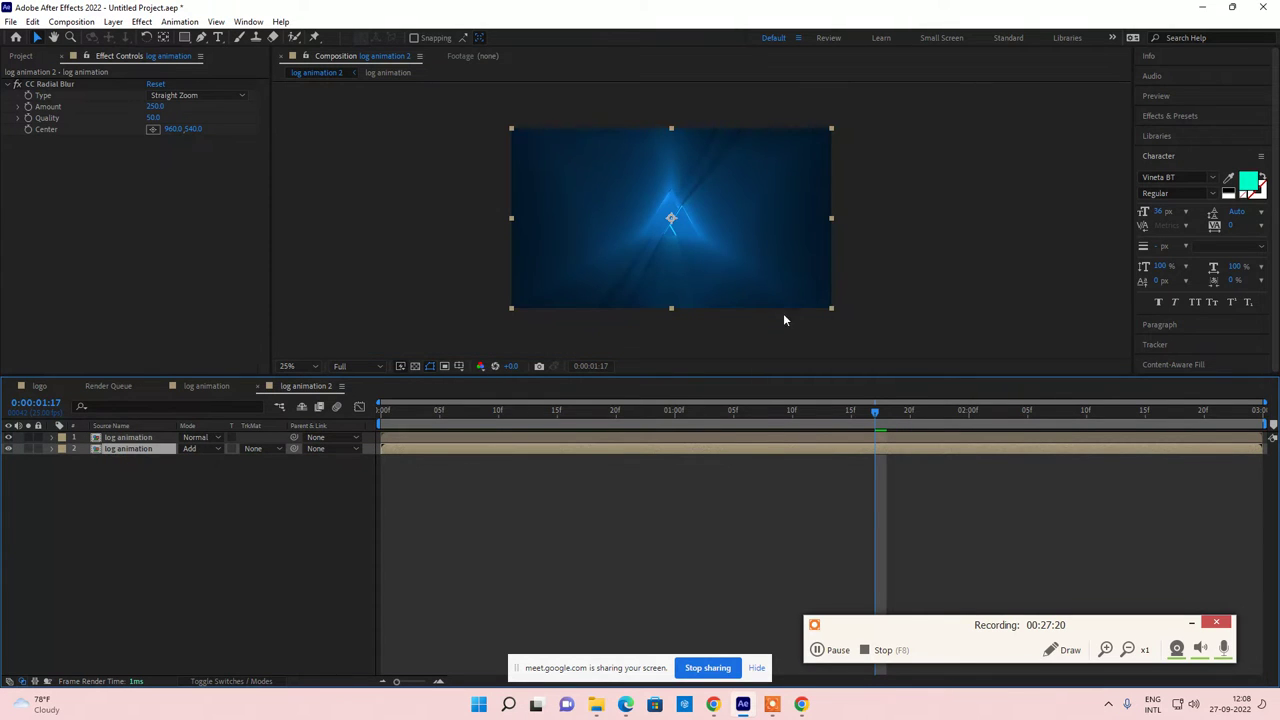
drag(872, 418, 840, 410)
click(146, 474)
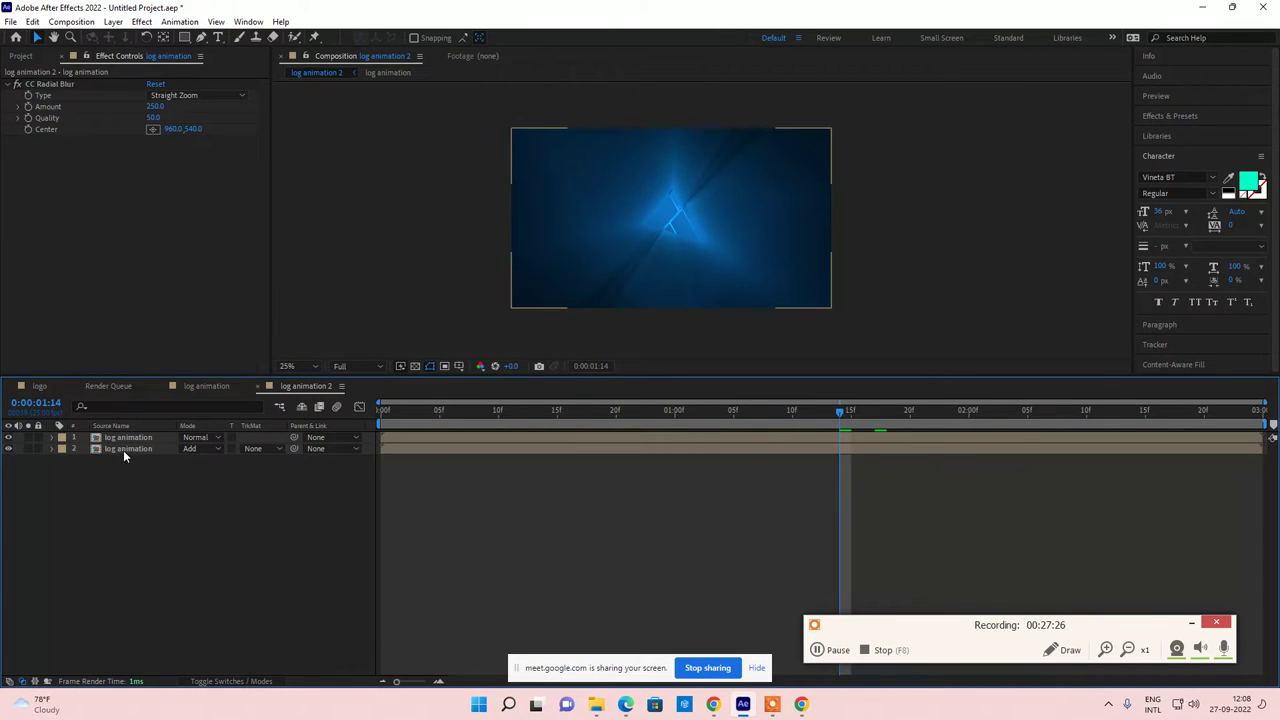
click(123, 450)
Step: Duplicate the lower layer, delete that extra copy, and put the Add-mode layer back on top
key(ctrl+d)
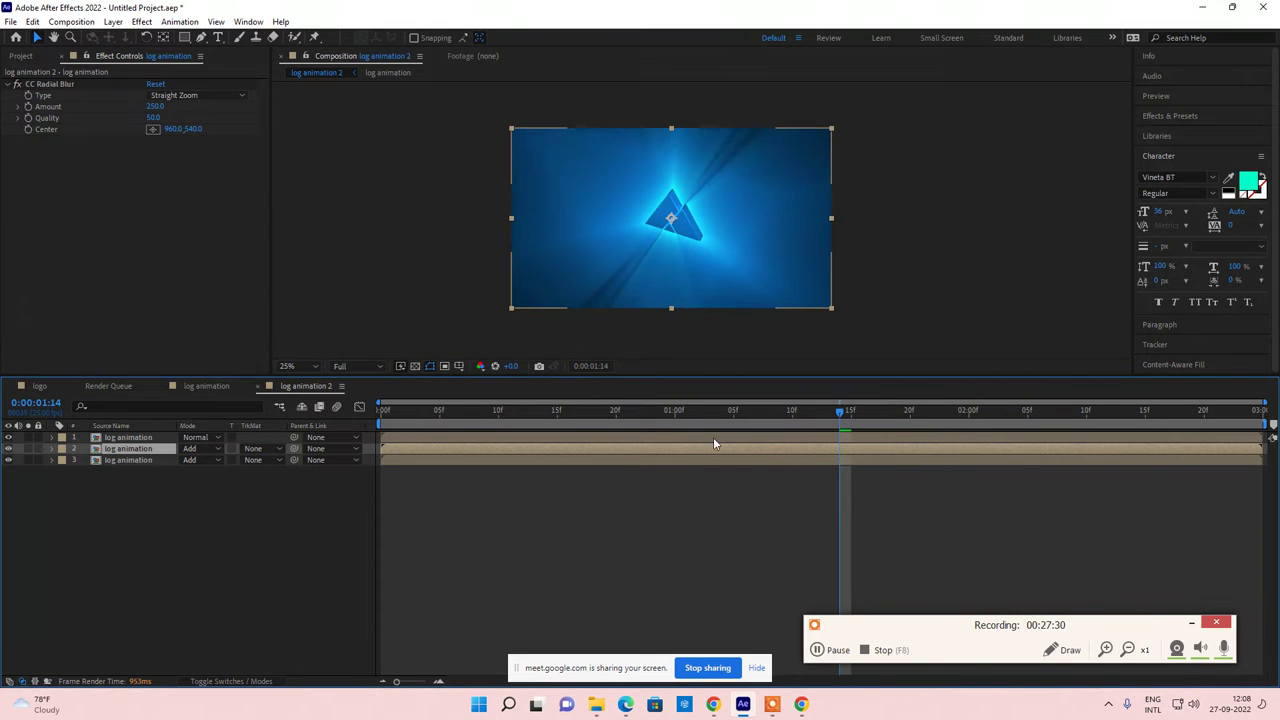
drag(841, 412, 866, 420)
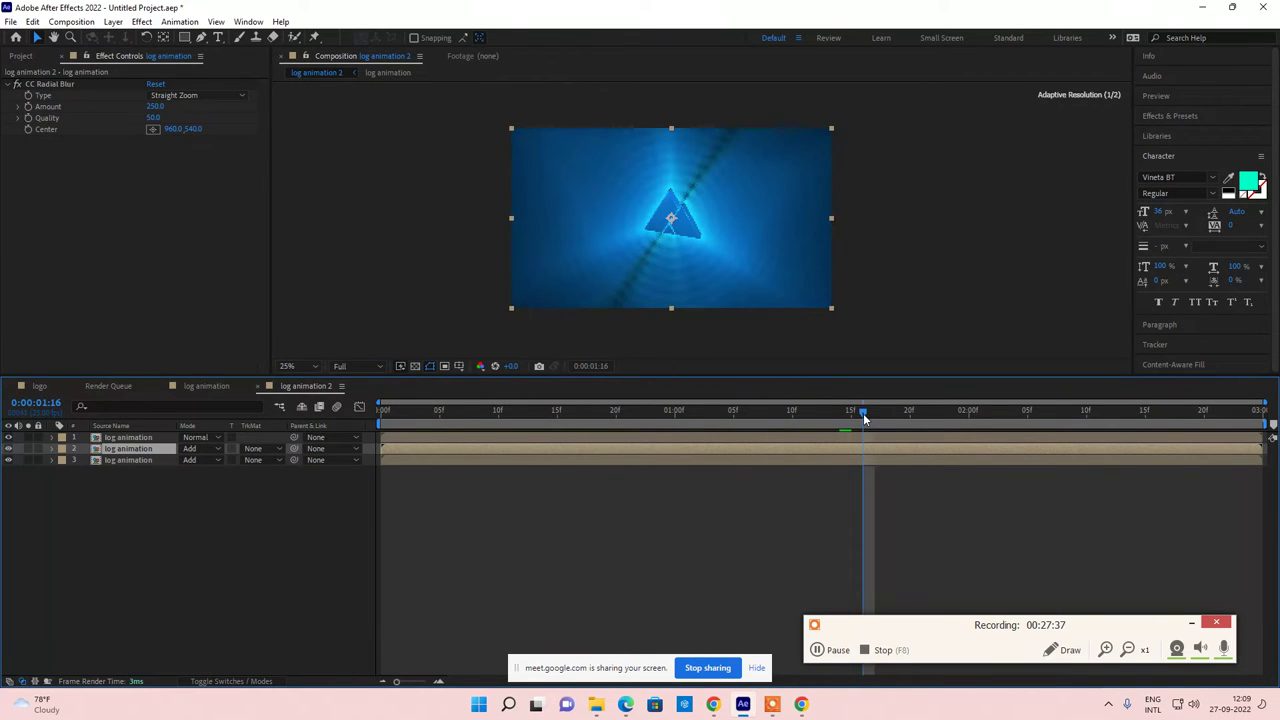
click(175, 460)
key(Delete)
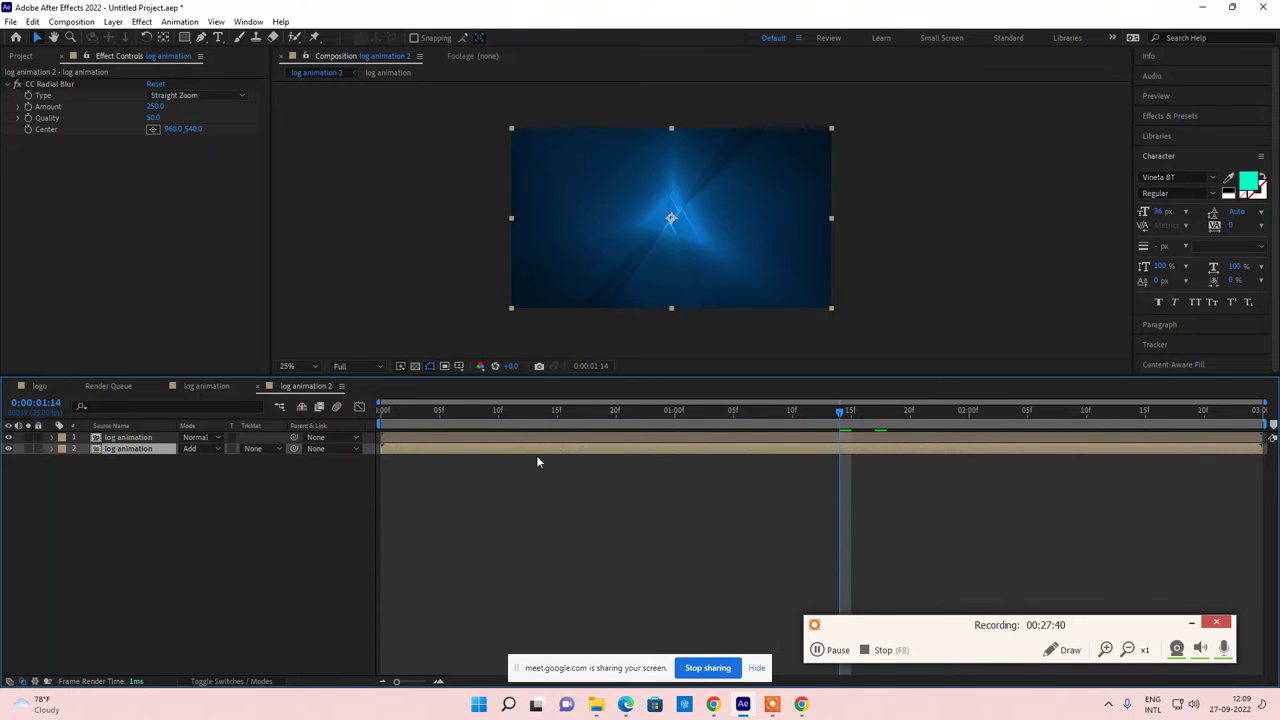
shift+click(125, 438)
drag(125, 440, 126, 456)
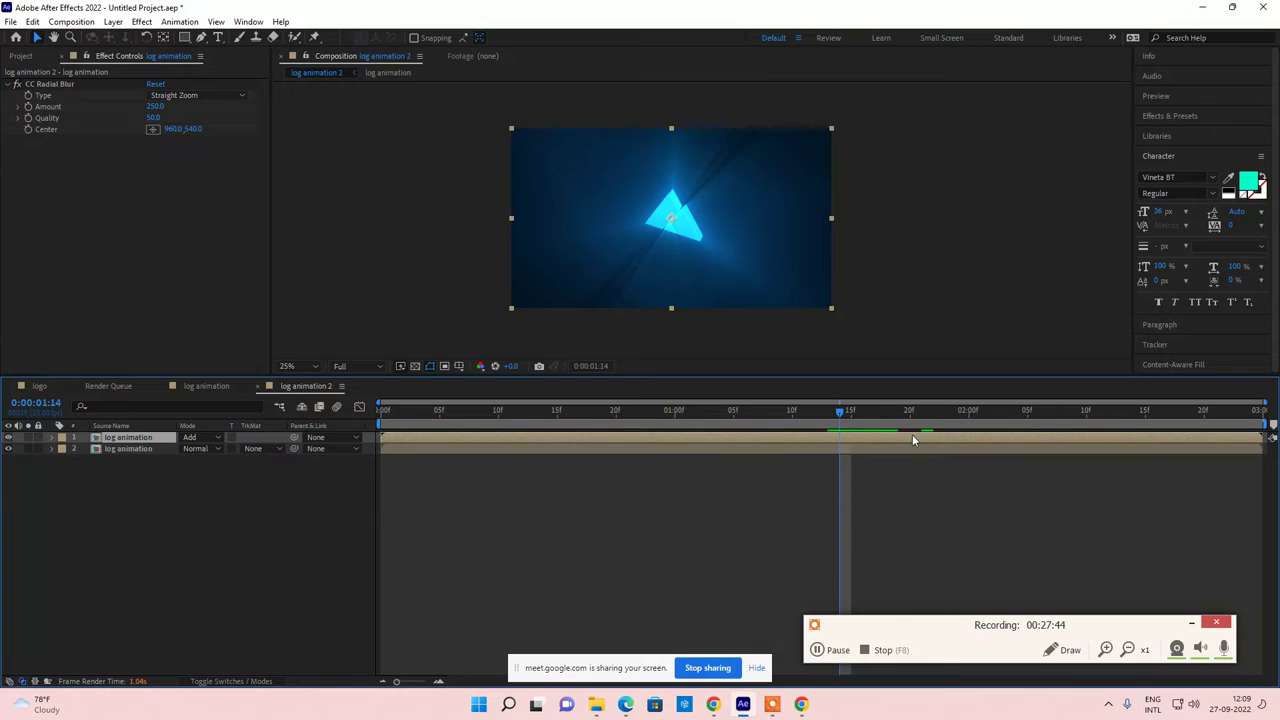
drag(853, 408, 898, 400)
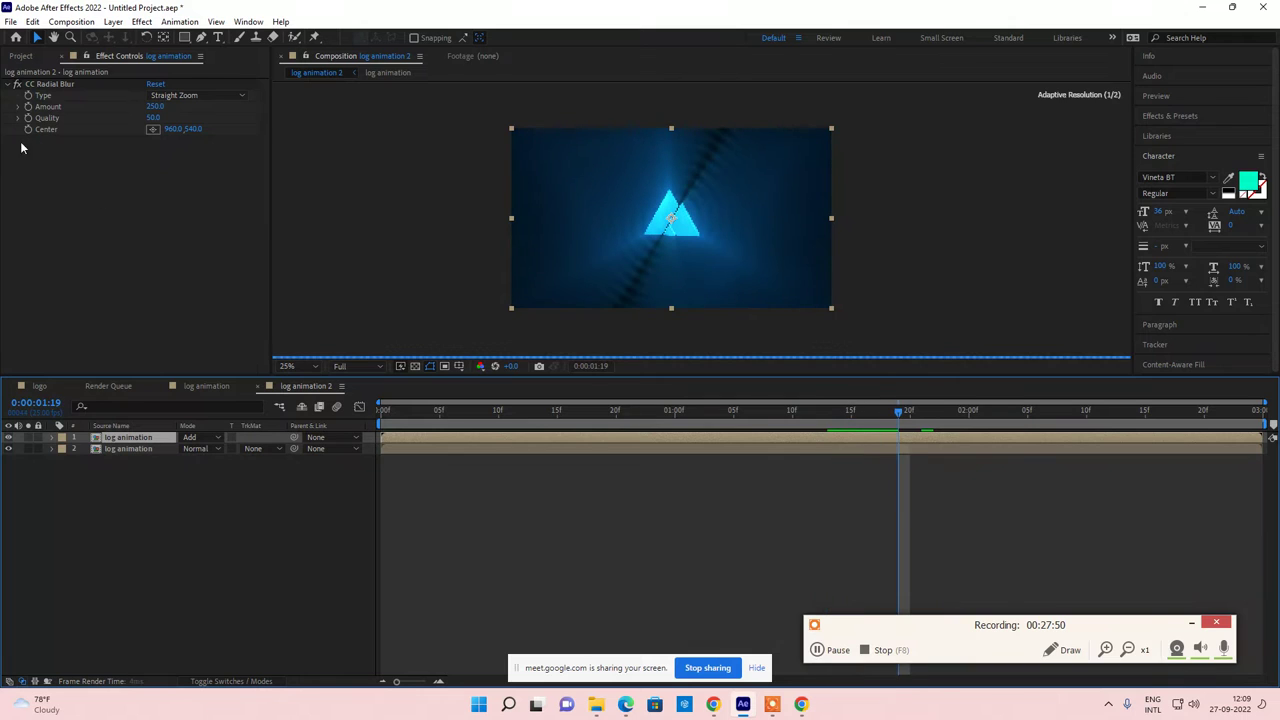
Step: Keyframe the radial blur Amount from 250 at 0:00:01:19 to 0 at 0:00:02:18
click(29, 107)
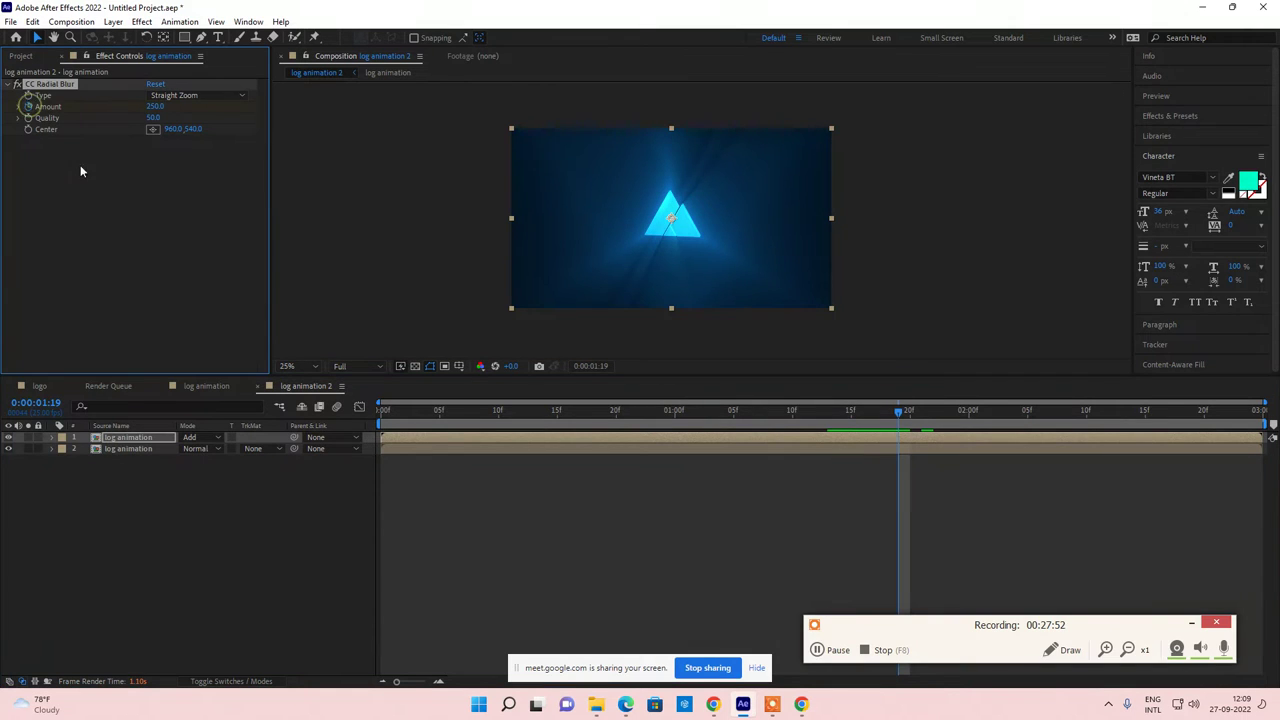
drag(983, 415, 1181, 414)
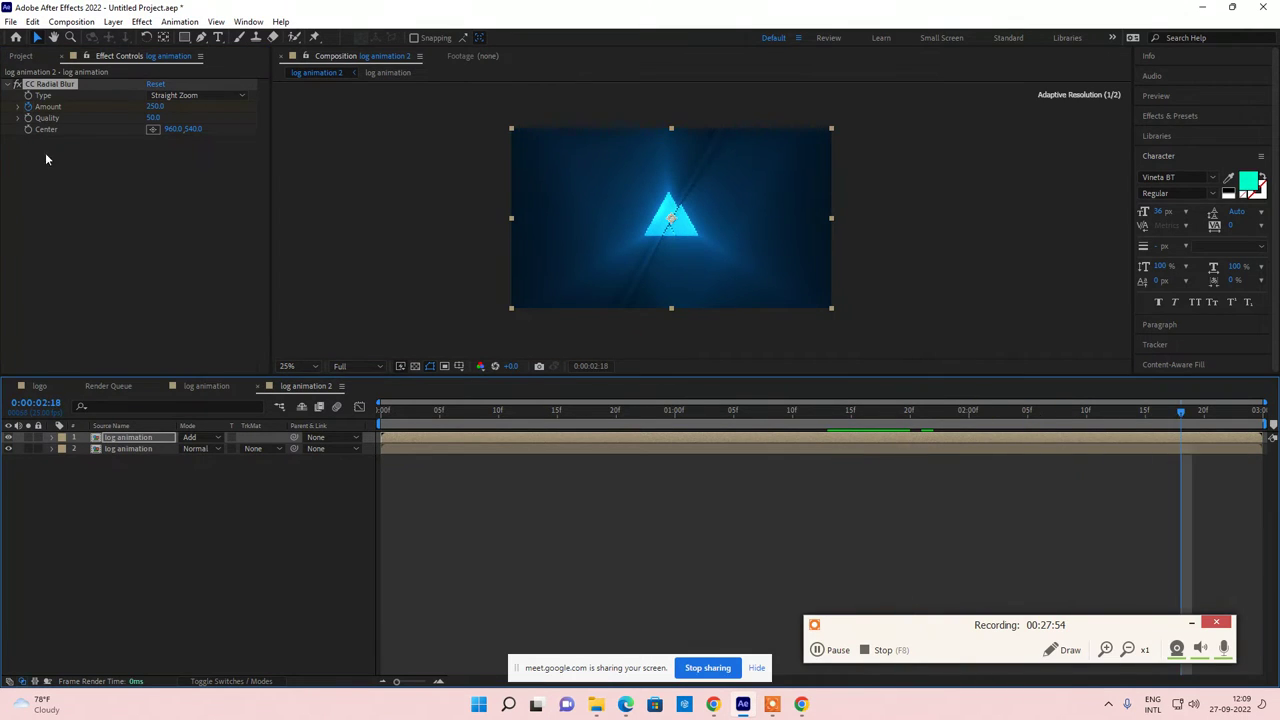
click(155, 106)
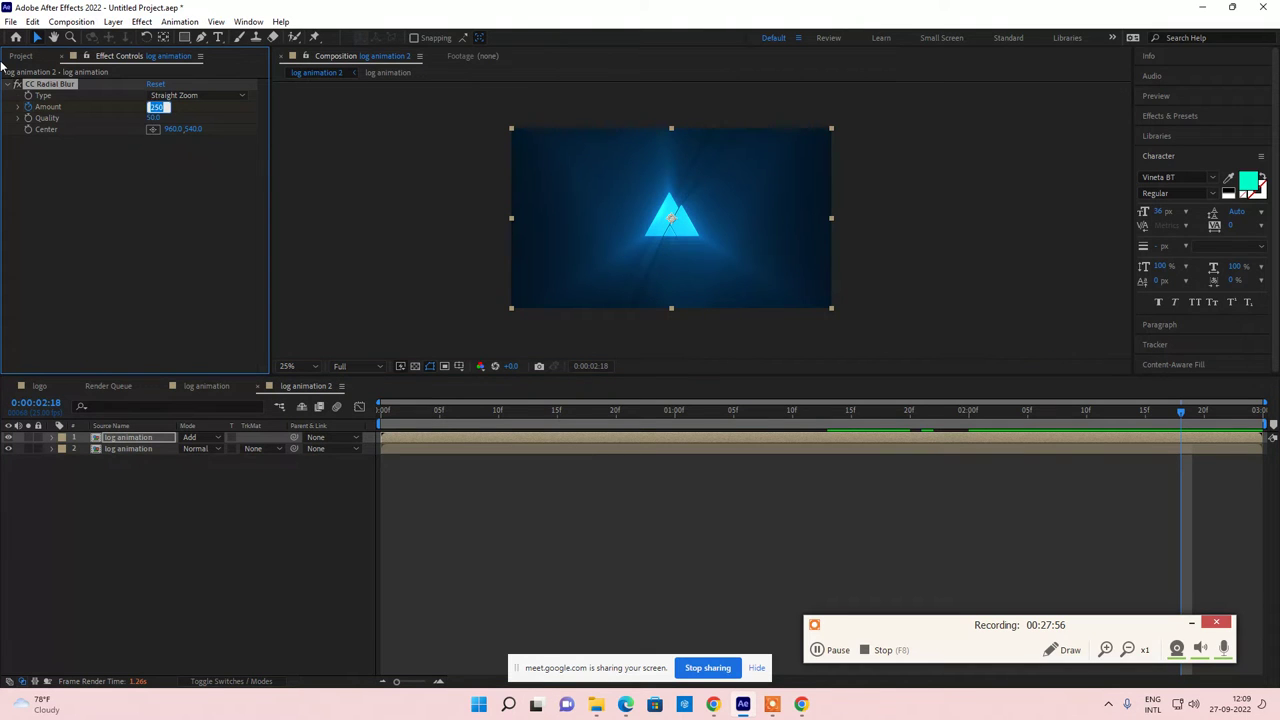
text(0)
key(Return)
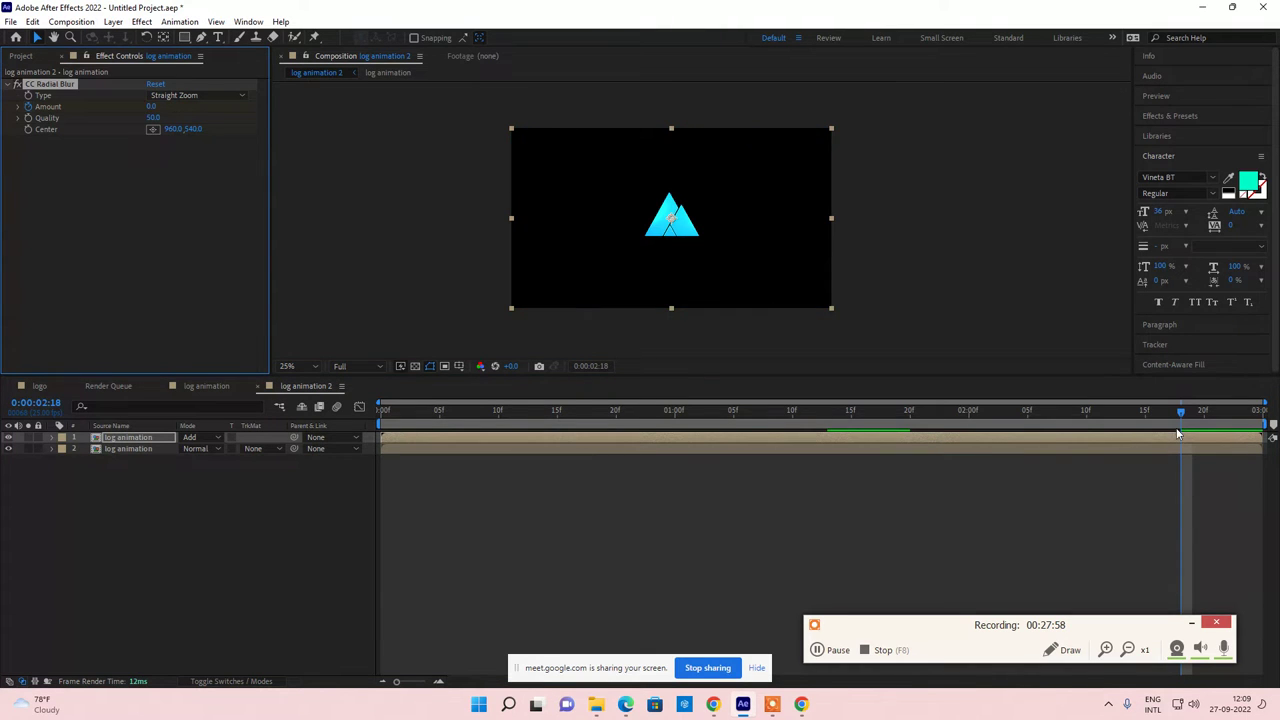
Step: Return to the start and set the preview resolution to Half
drag(1181, 414, 366, 424)
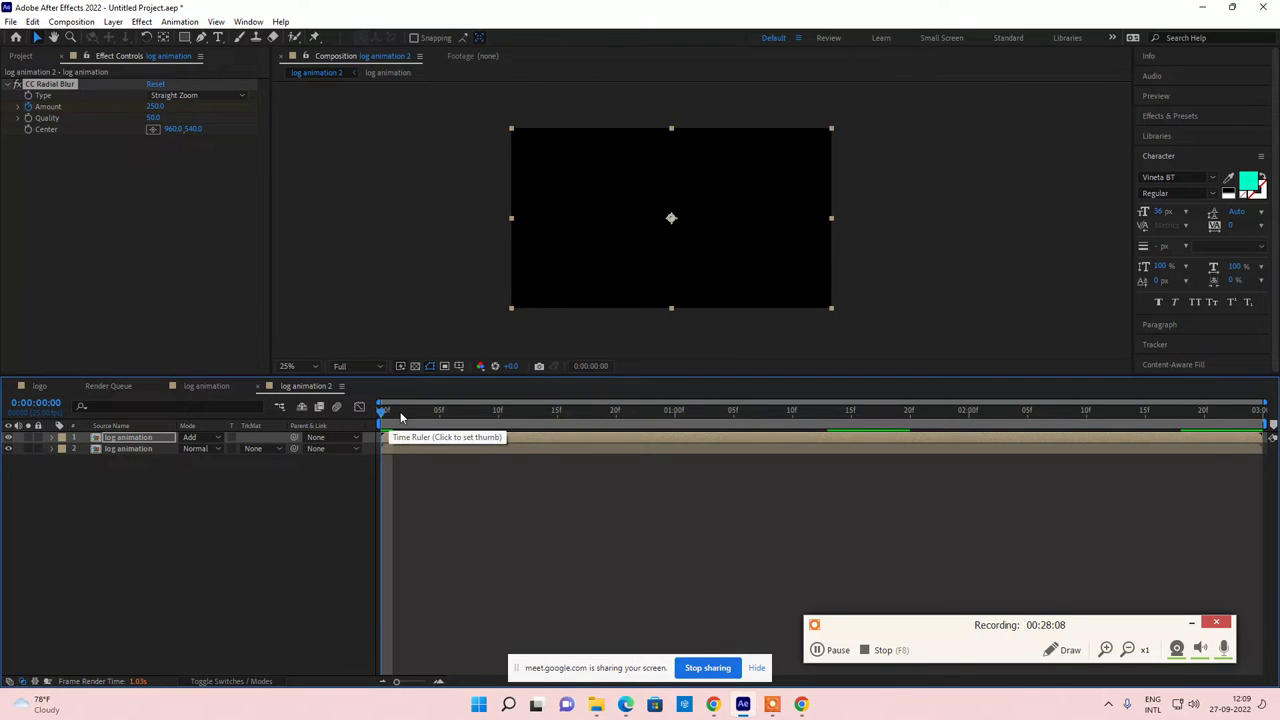
drag(395, 411, 378, 414)
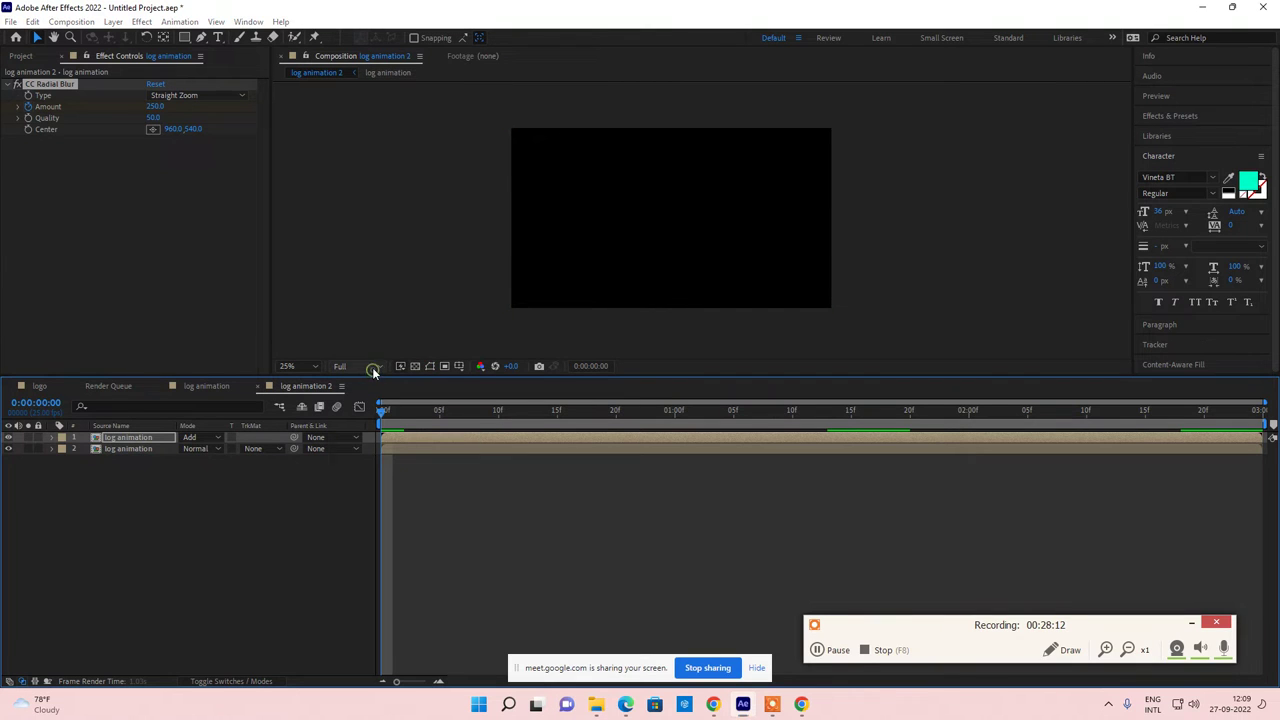
click(372, 369)
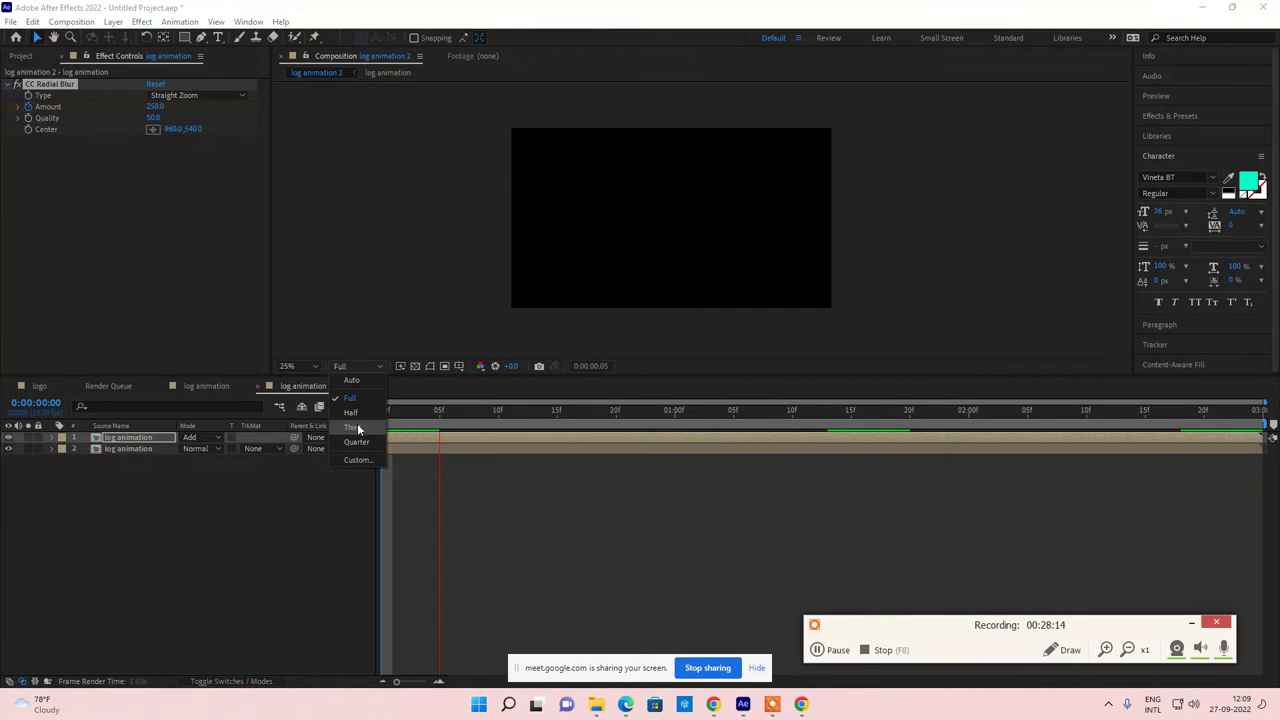
click(357, 413)
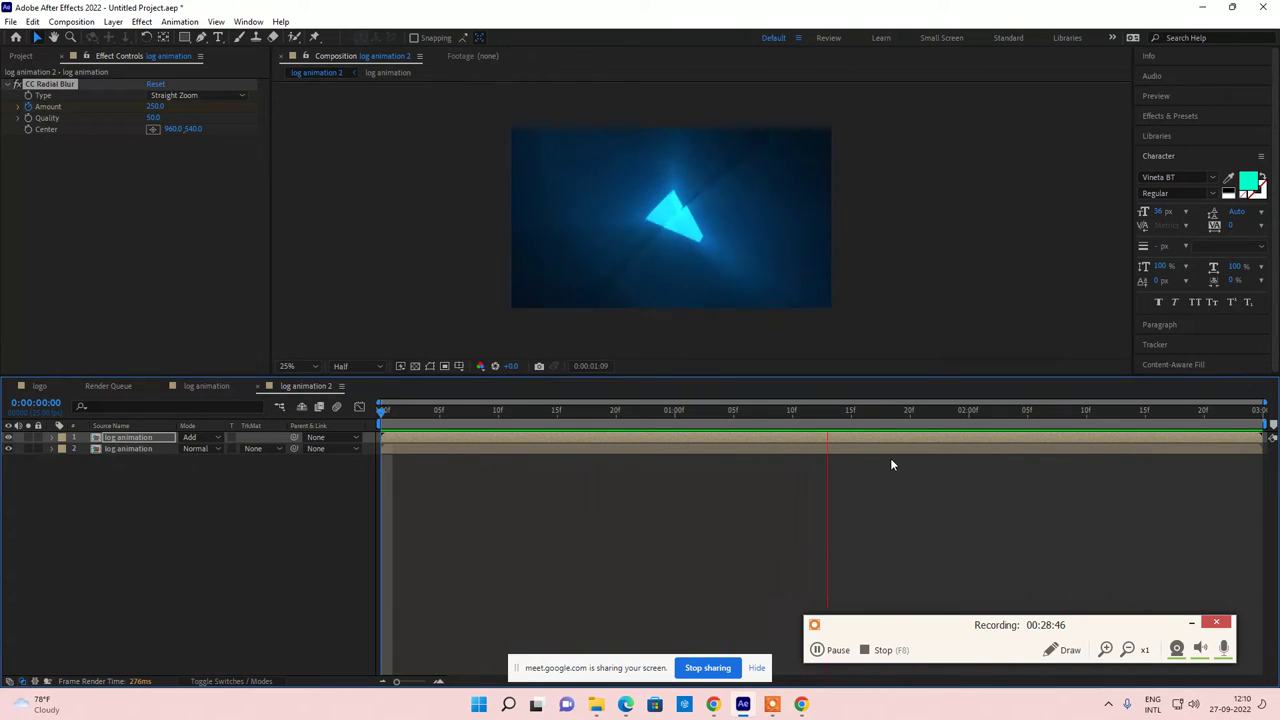
Step: Scrub between 0:00:02:00 and 0:00:02:18, then reveal the Amount keyframes with U
mouse_move(1148, 411)
mouse_down()
mouse_move(1184, 418)
mouse_move(1099, 421)
mouse_move(1170, 424)
mouse_move(1111, 424)
mouse_move(1131, 426)
mouse_up()
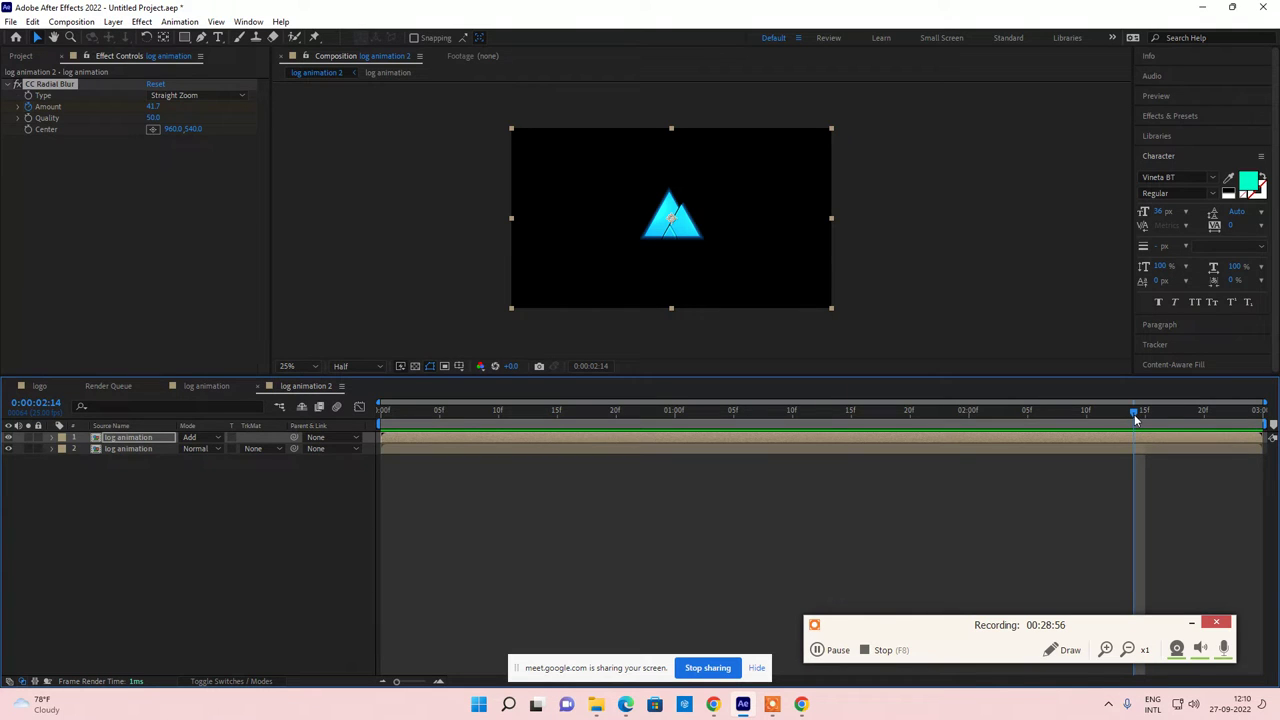
drag(1134, 414, 559, 415)
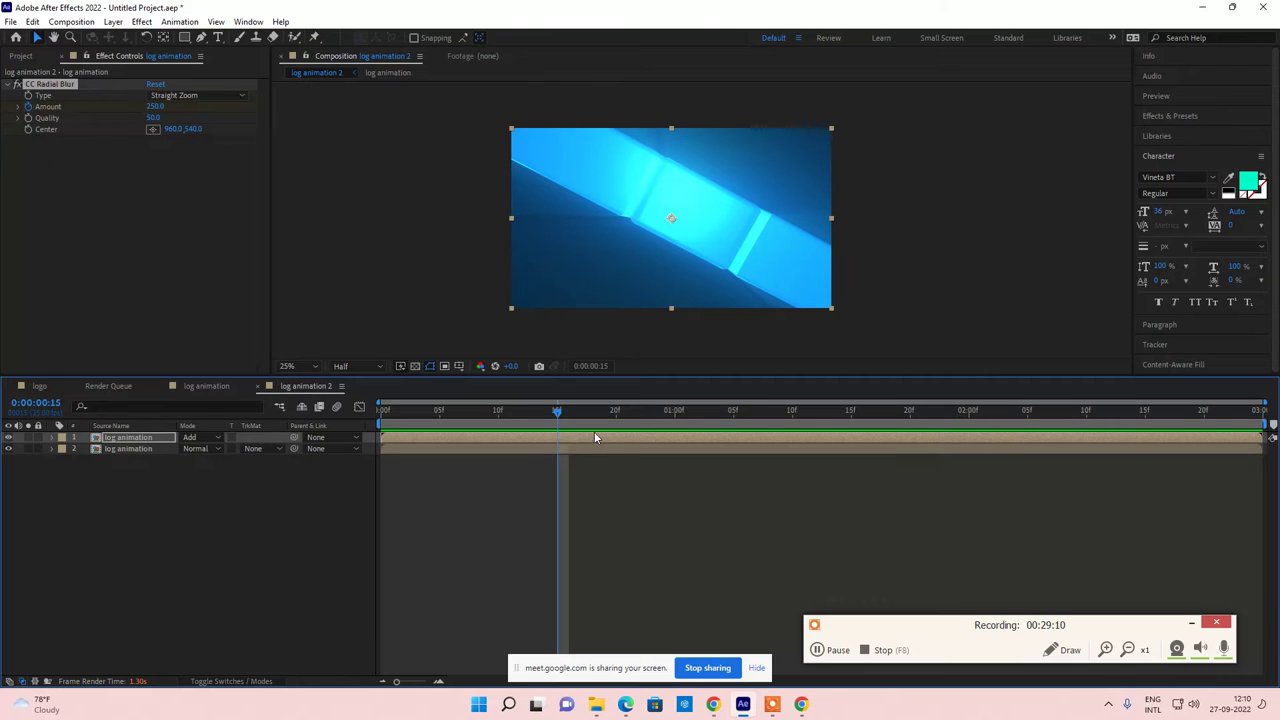
drag(586, 413, 1108, 434)
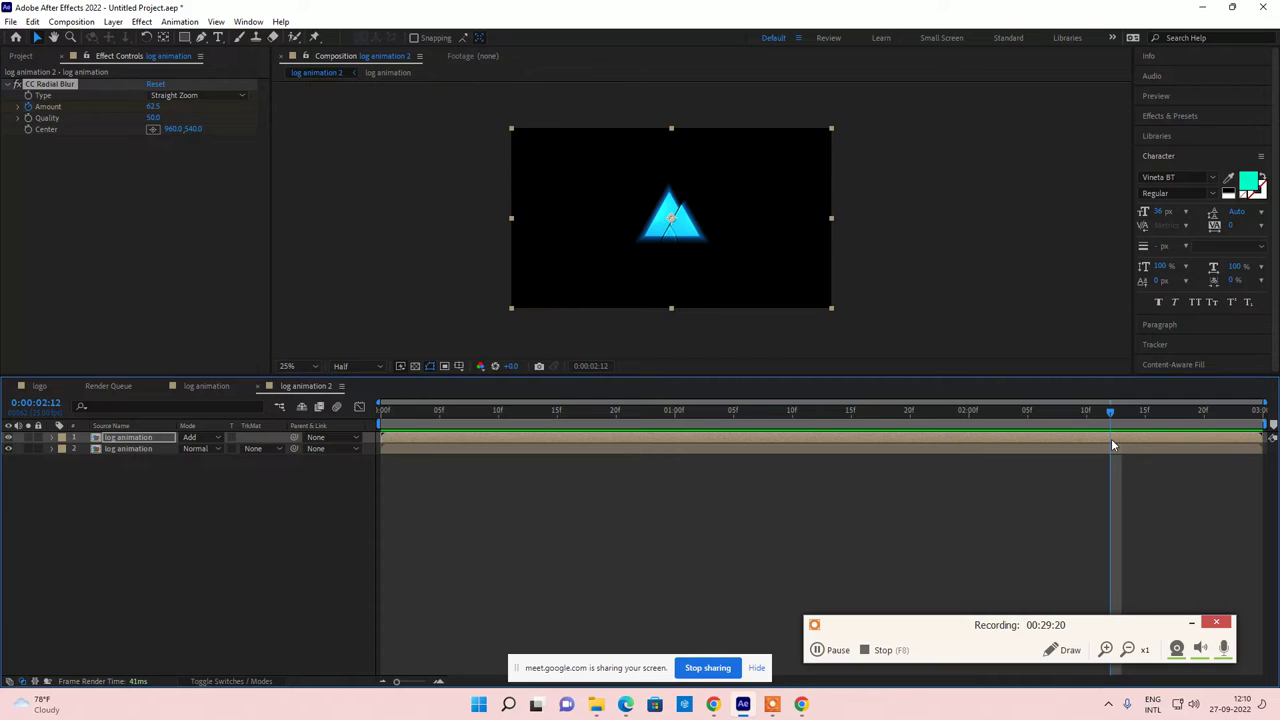
key(u)
Step: At 0:00:01:19 confirm the radial blur Quality at 50, then scrub to 0:00:02:05
drag(1112, 410, 901, 448)
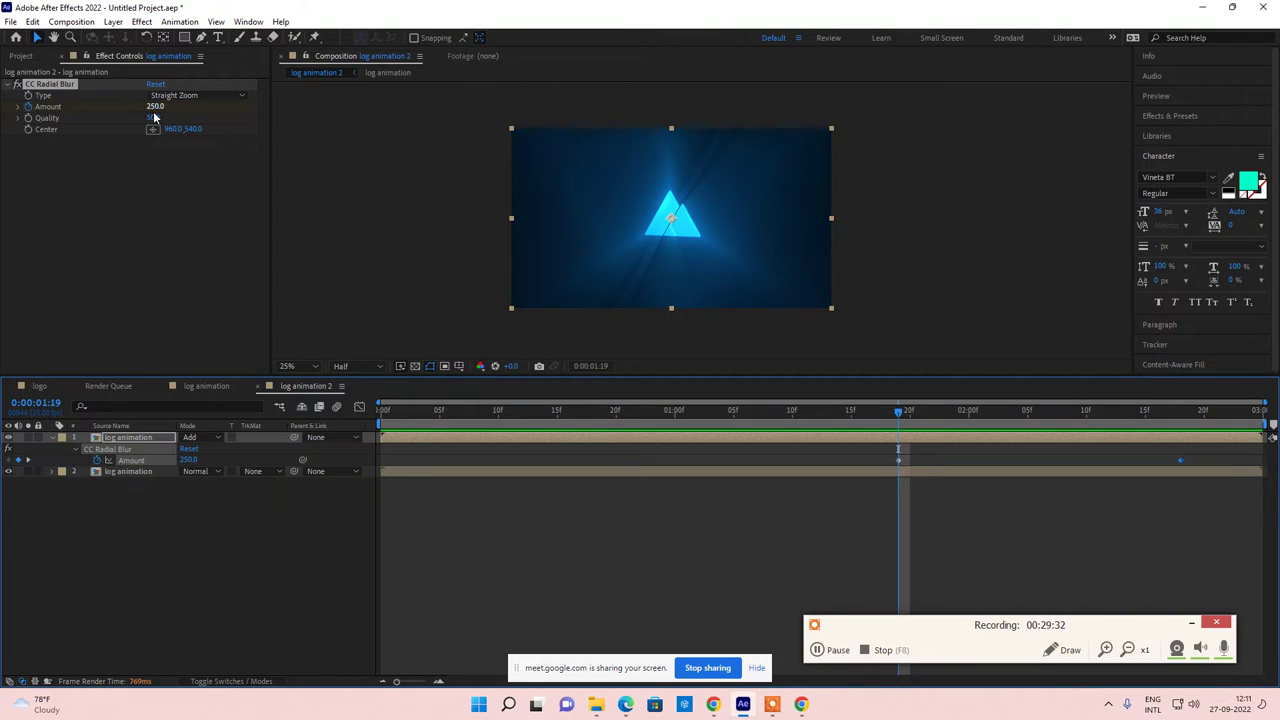
click(152, 117)
key(Return)
drag(920, 411, 1063, 410)
Step: Keyframe the top layer's Opacity from 100% at 0:00:02:08 to 0% at 0:00:02:22
click(1057, 436)
key(t)
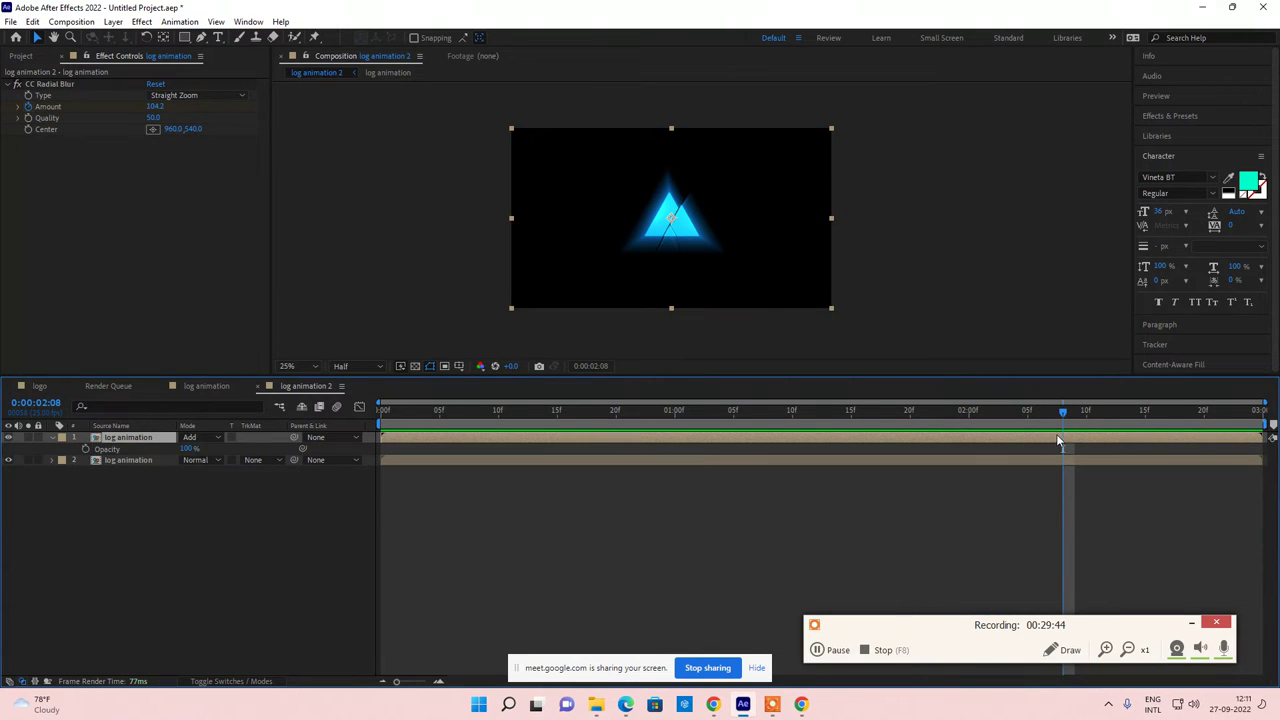
click(85, 448)
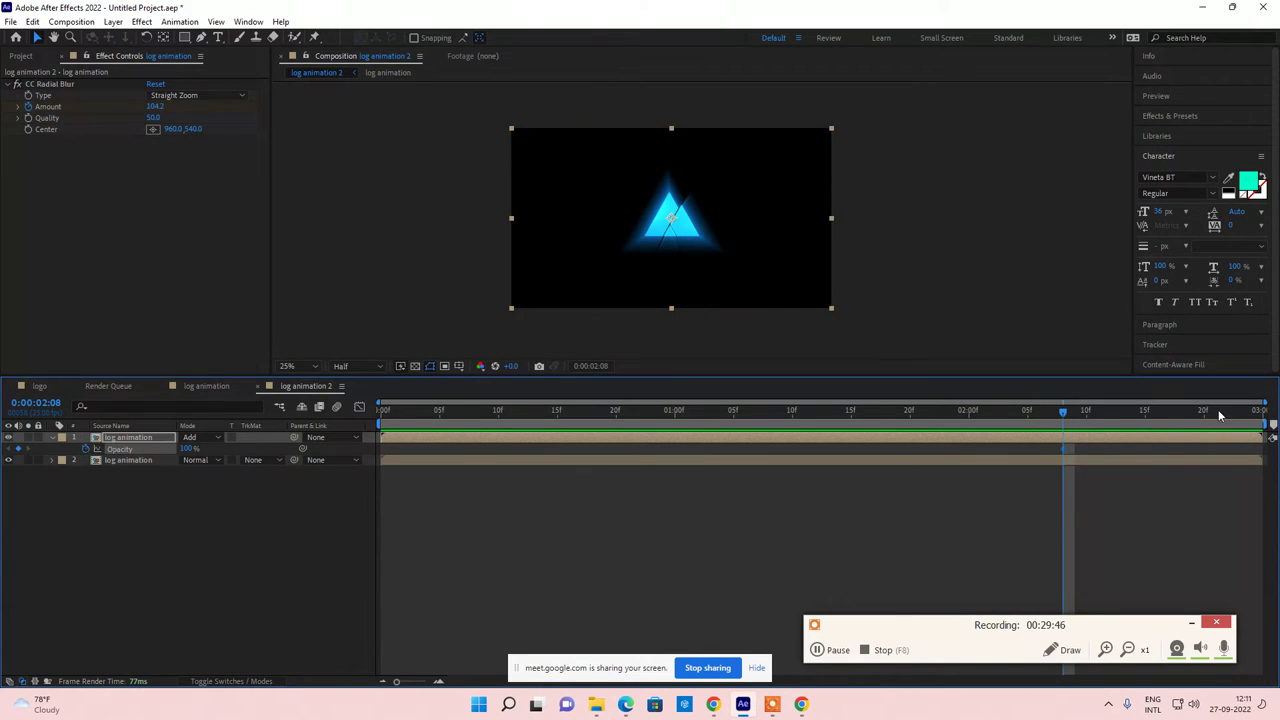
mouse_move(1217, 414)
mouse_down()
mouse_move(1146, 412)
mouse_move(1228, 424)
mouse_up()
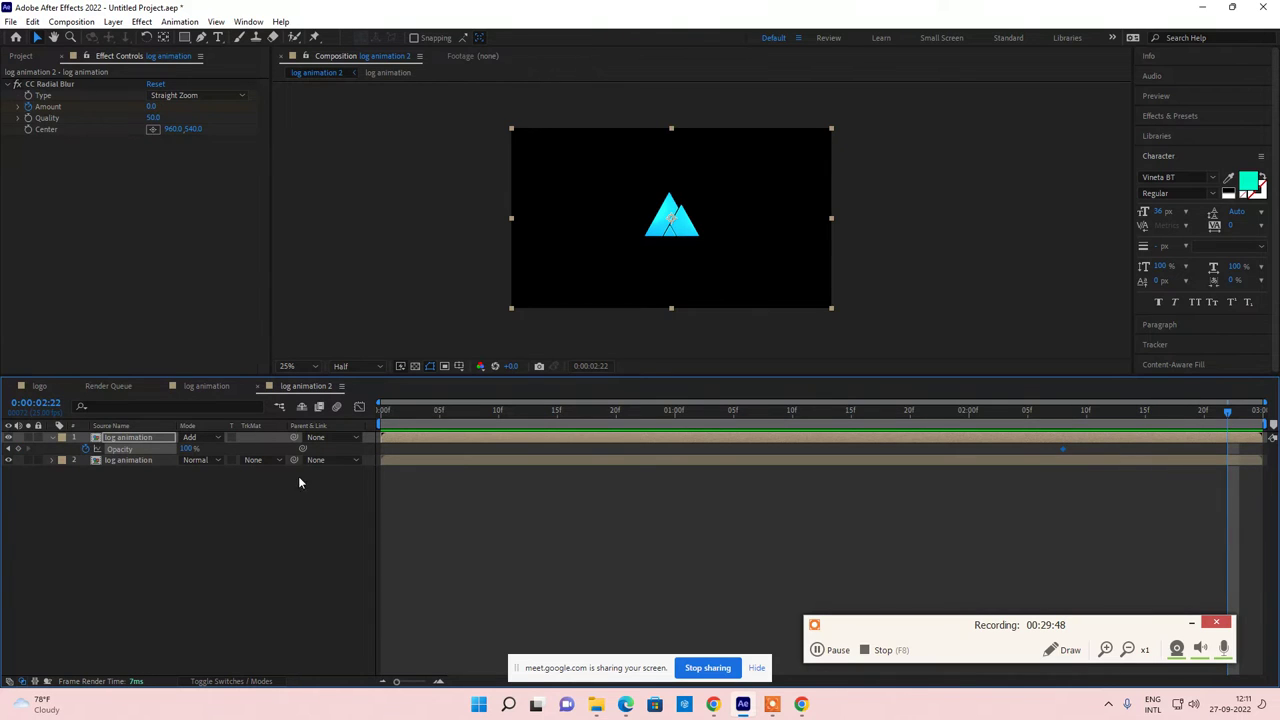
drag(186, 452, 70, 452)
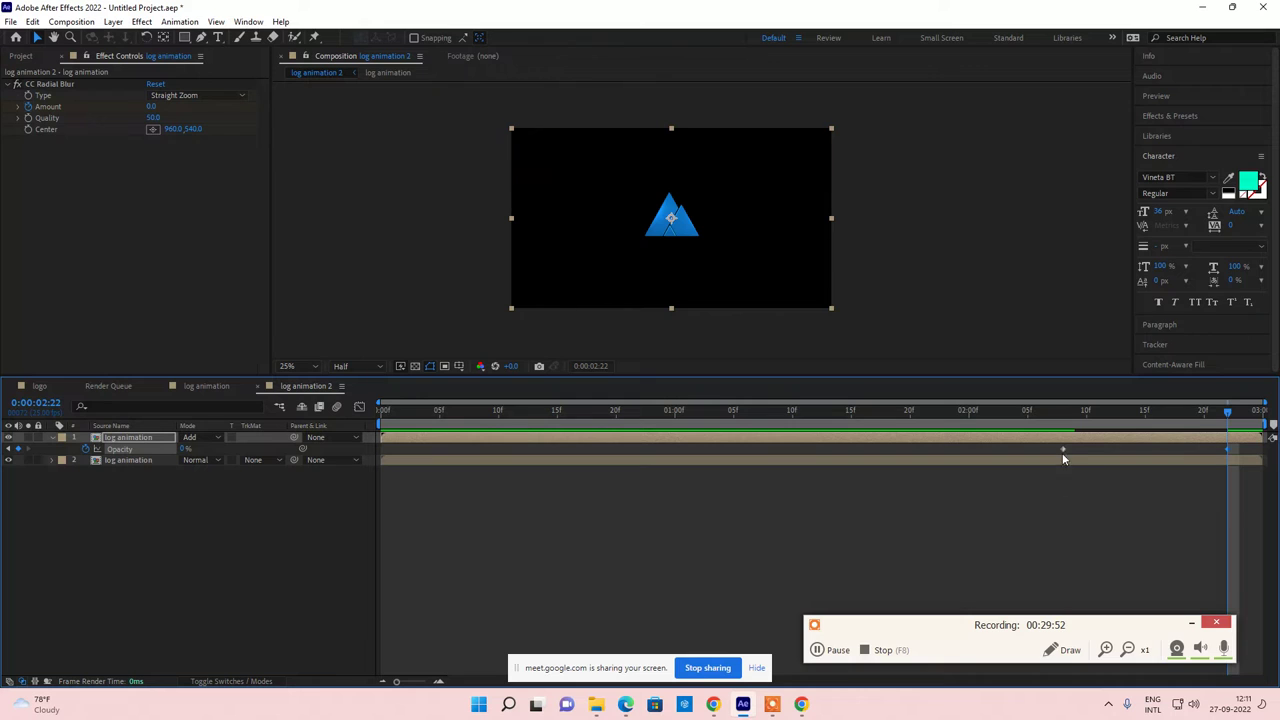
Step: Preview the opacity fade and stop at 0:00:02:07
drag(1086, 424, 478, 427)
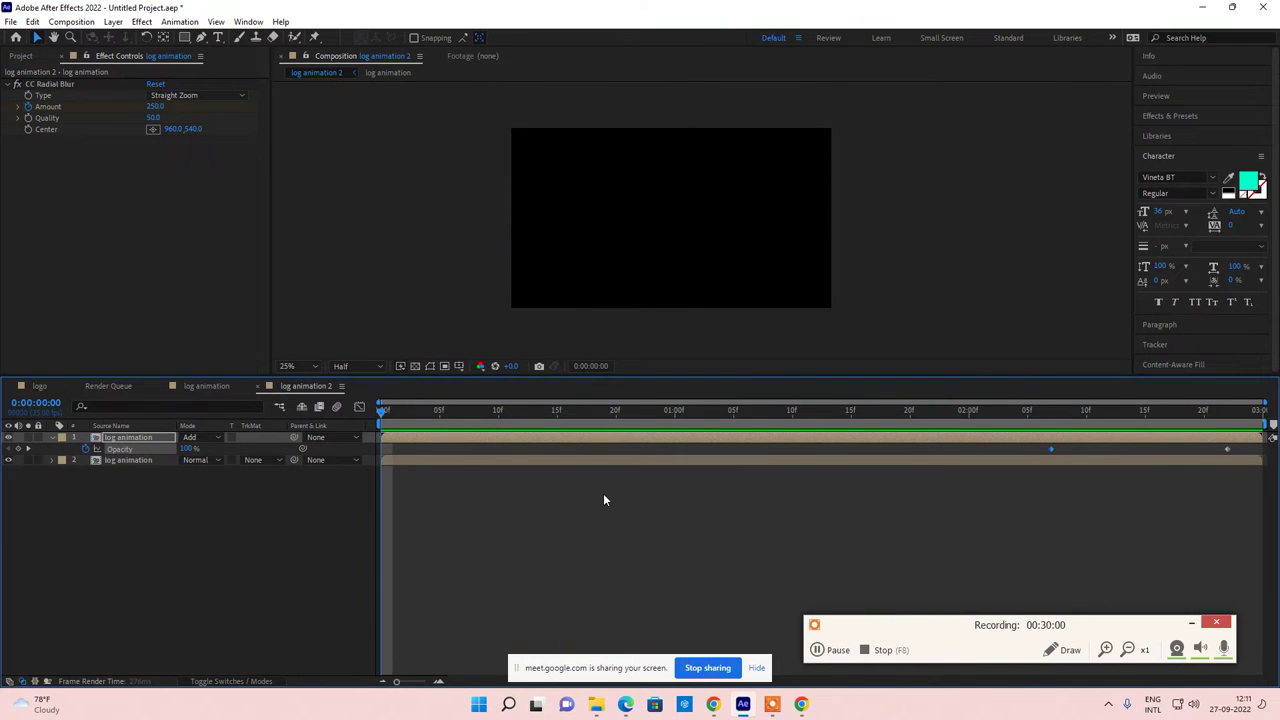
key(space)
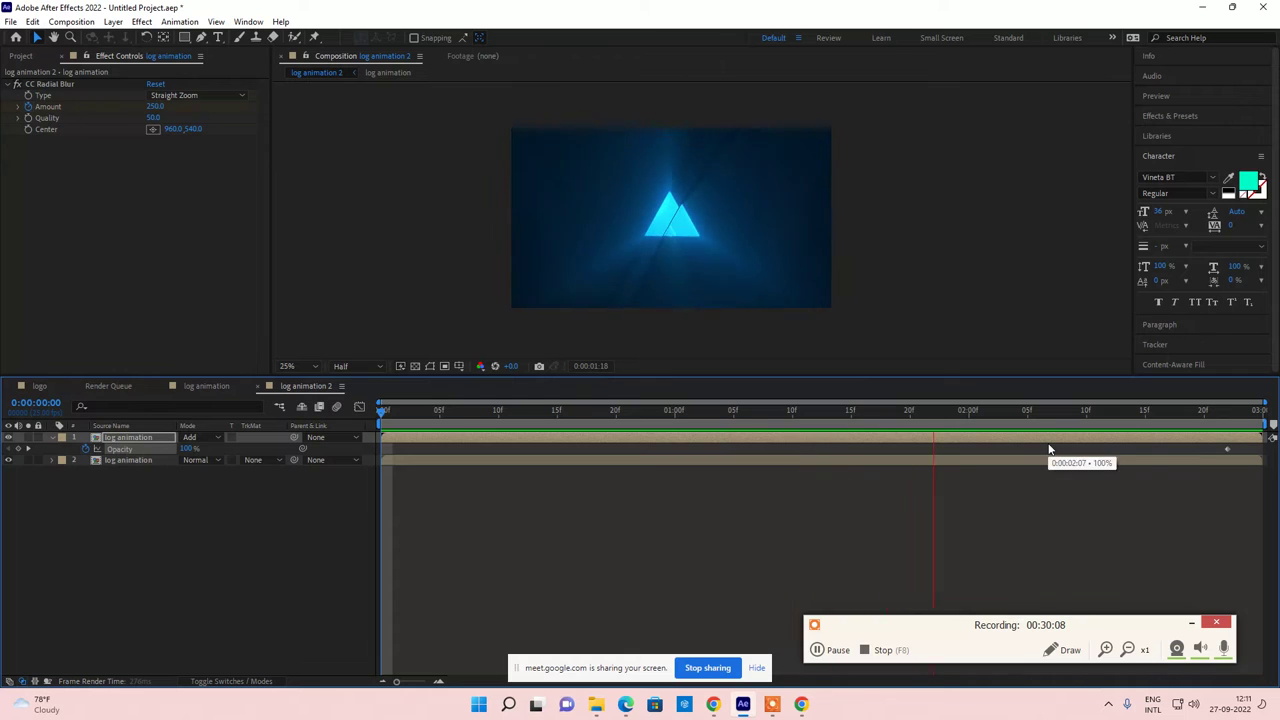
key(space)
drag(1090, 416, 1051, 414)
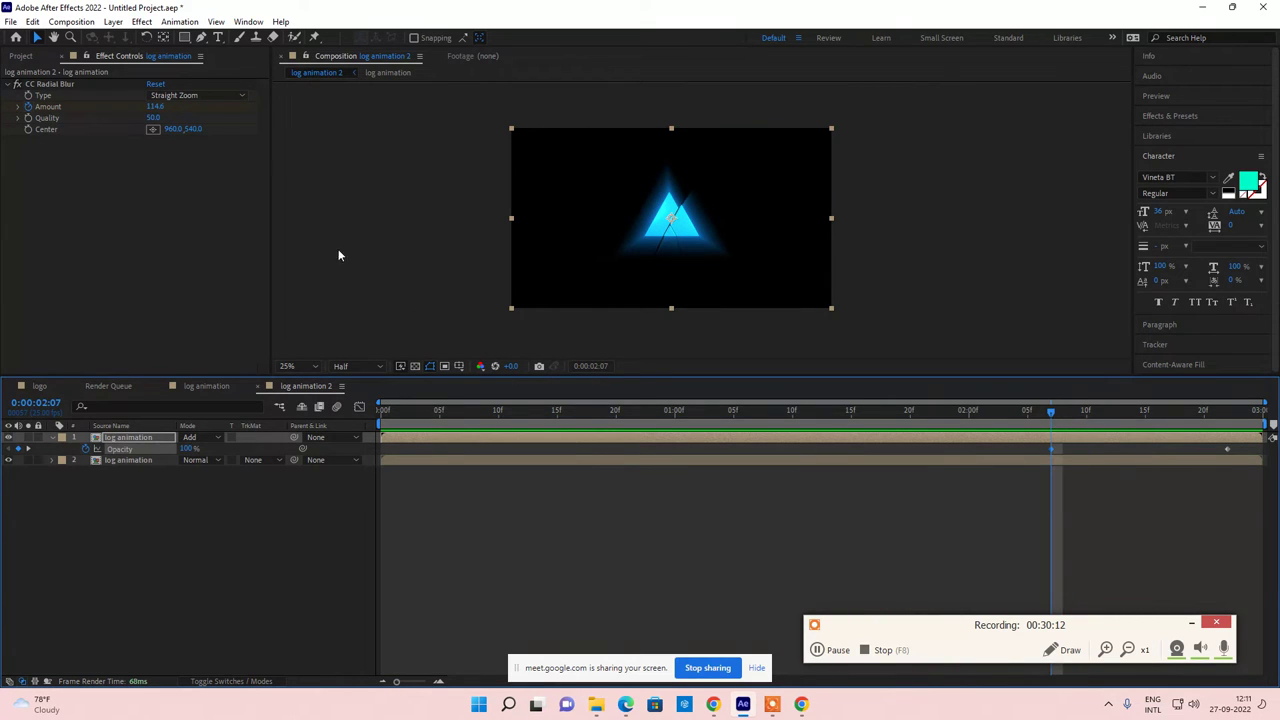
click(21, 56)
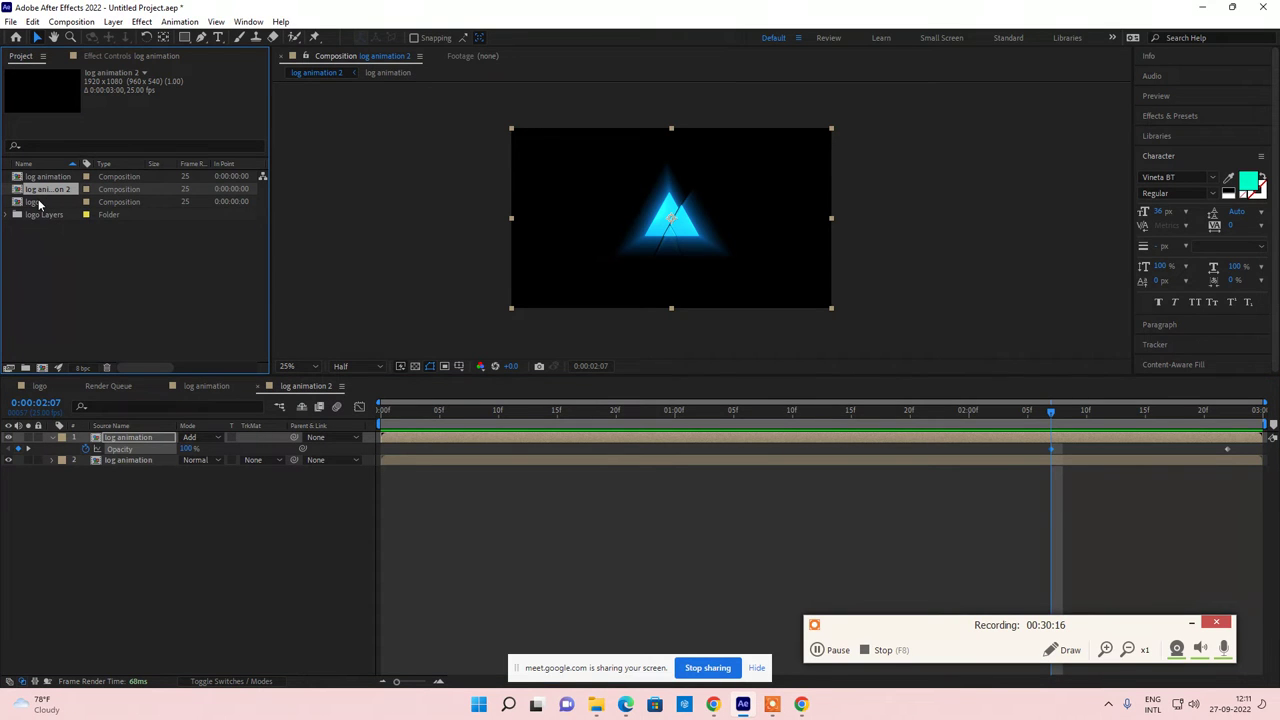
click(206, 387)
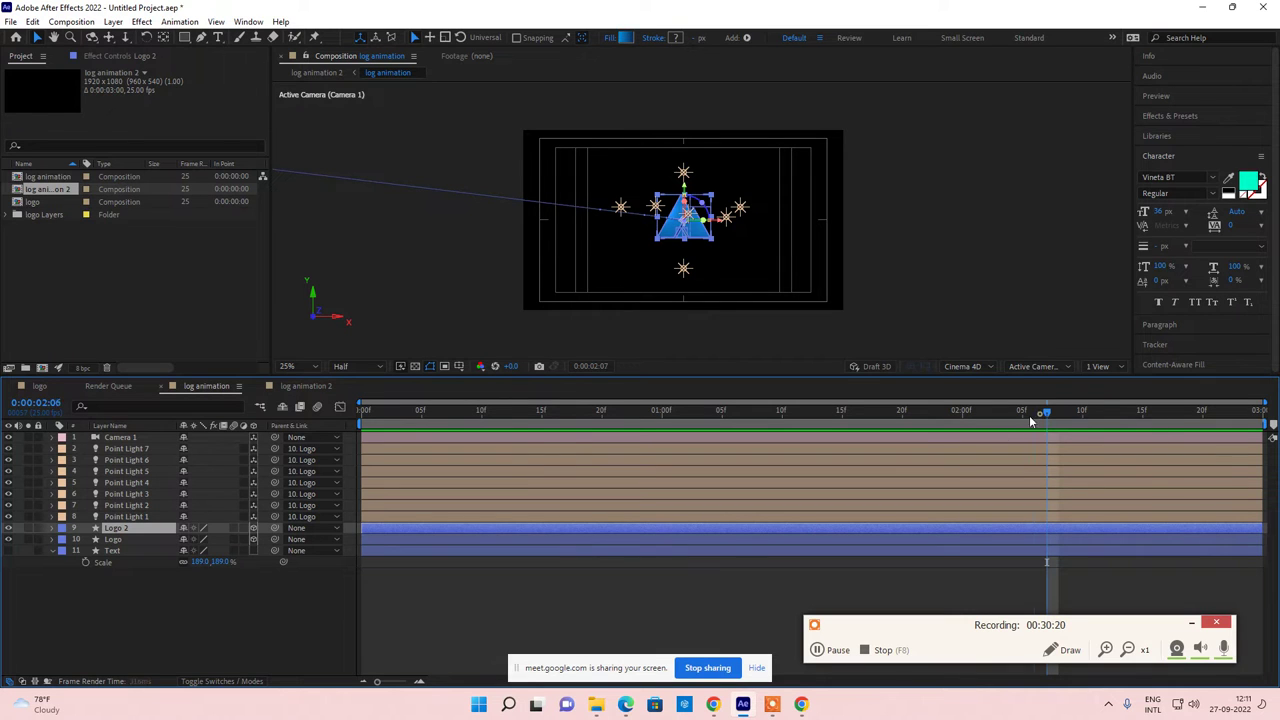
drag(1032, 416, 481, 413)
drag(399, 413, 541, 413)
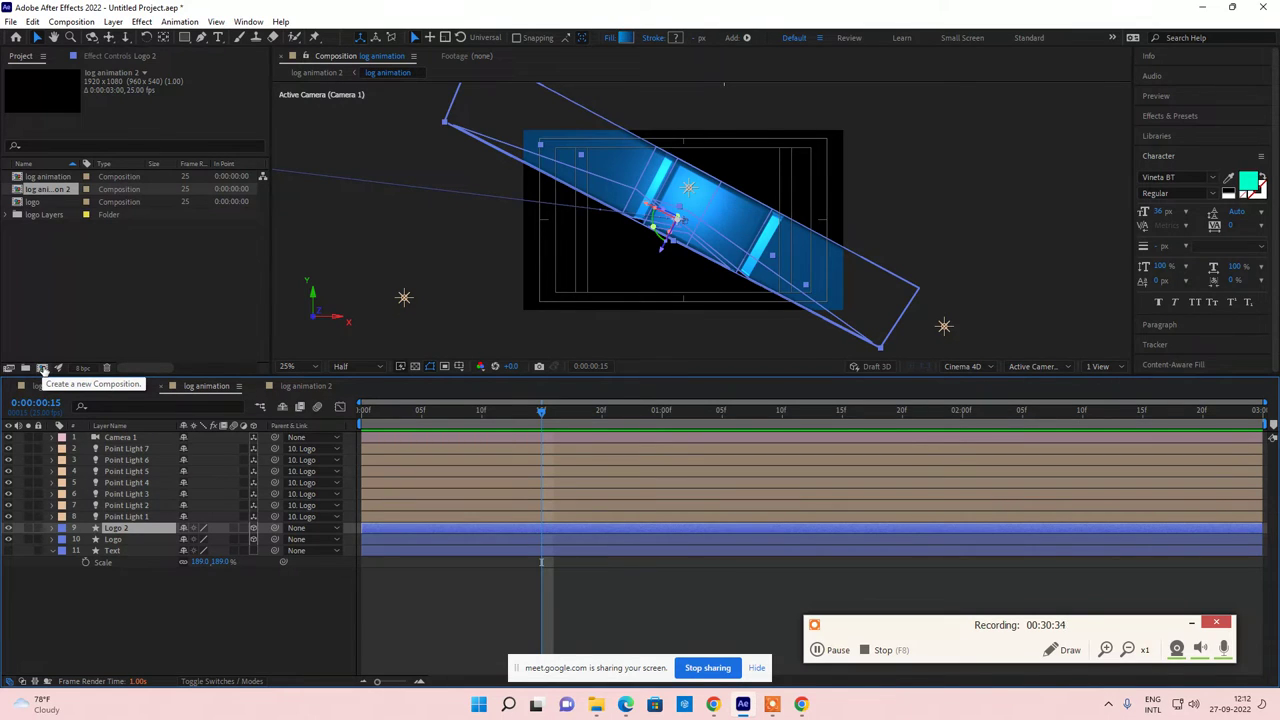
click(306, 387)
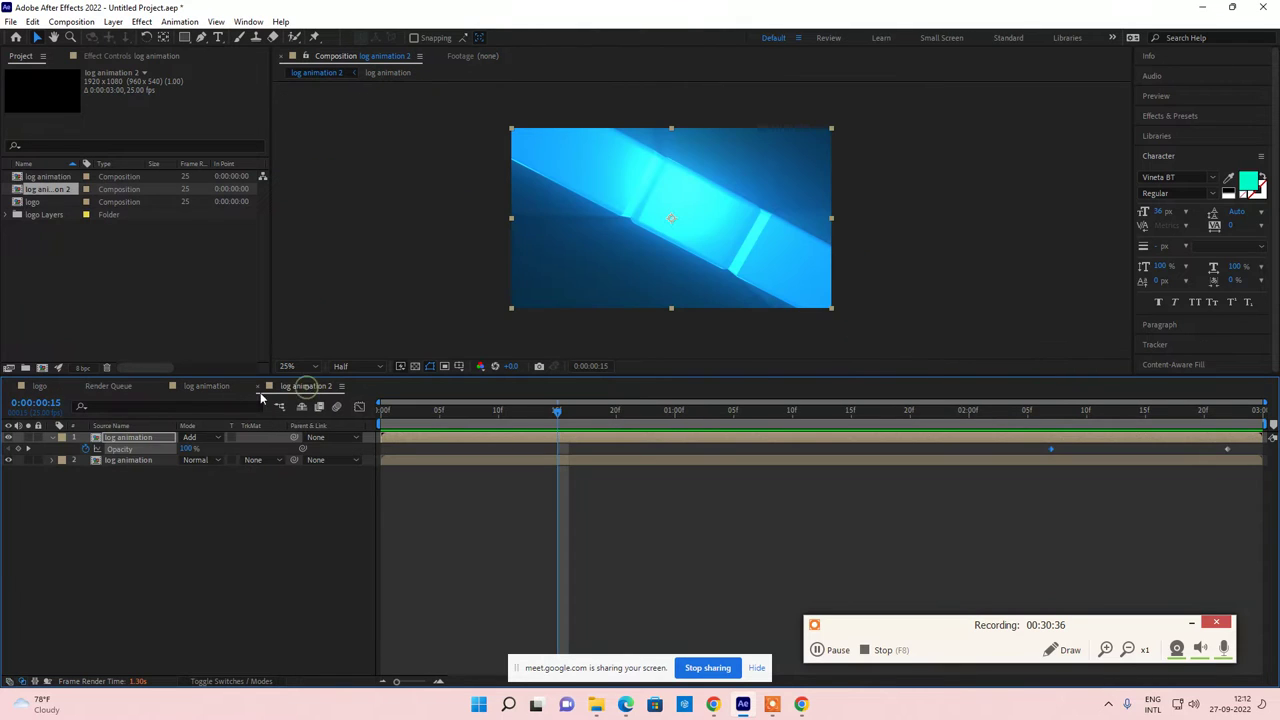
click(124, 460)
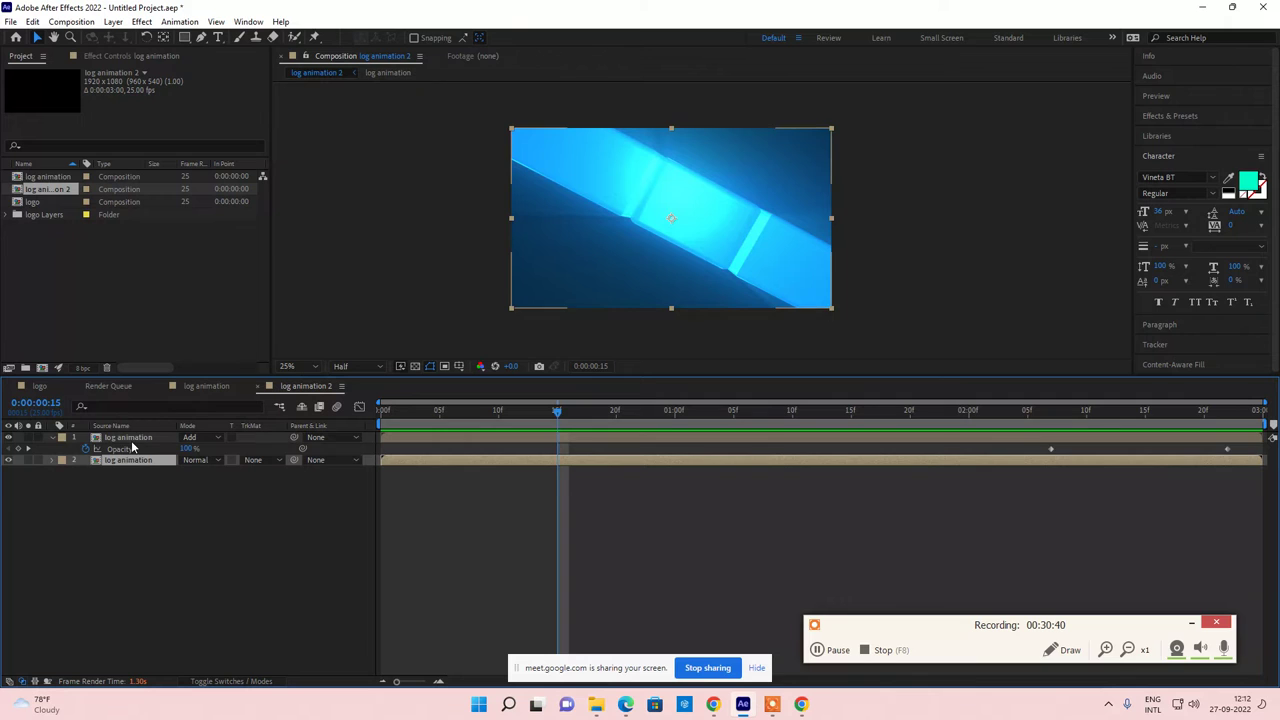
click(132, 447)
drag(572, 411, 1030, 410)
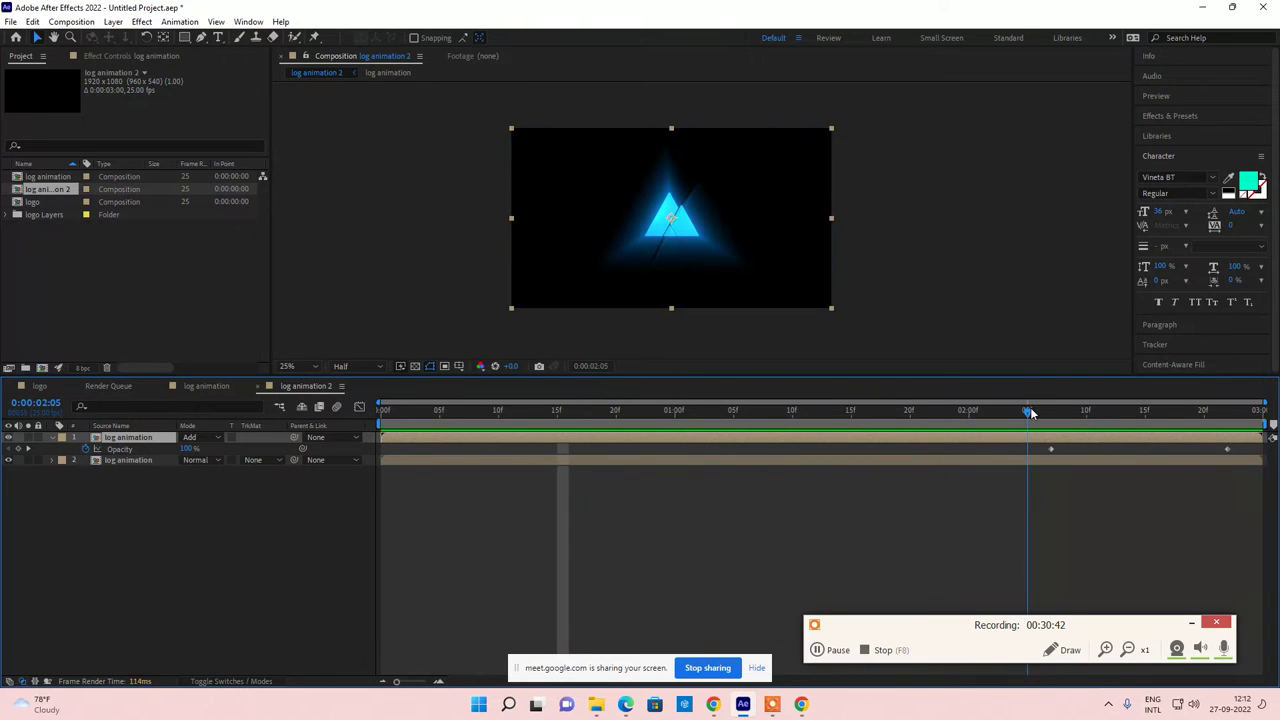
click(206, 387)
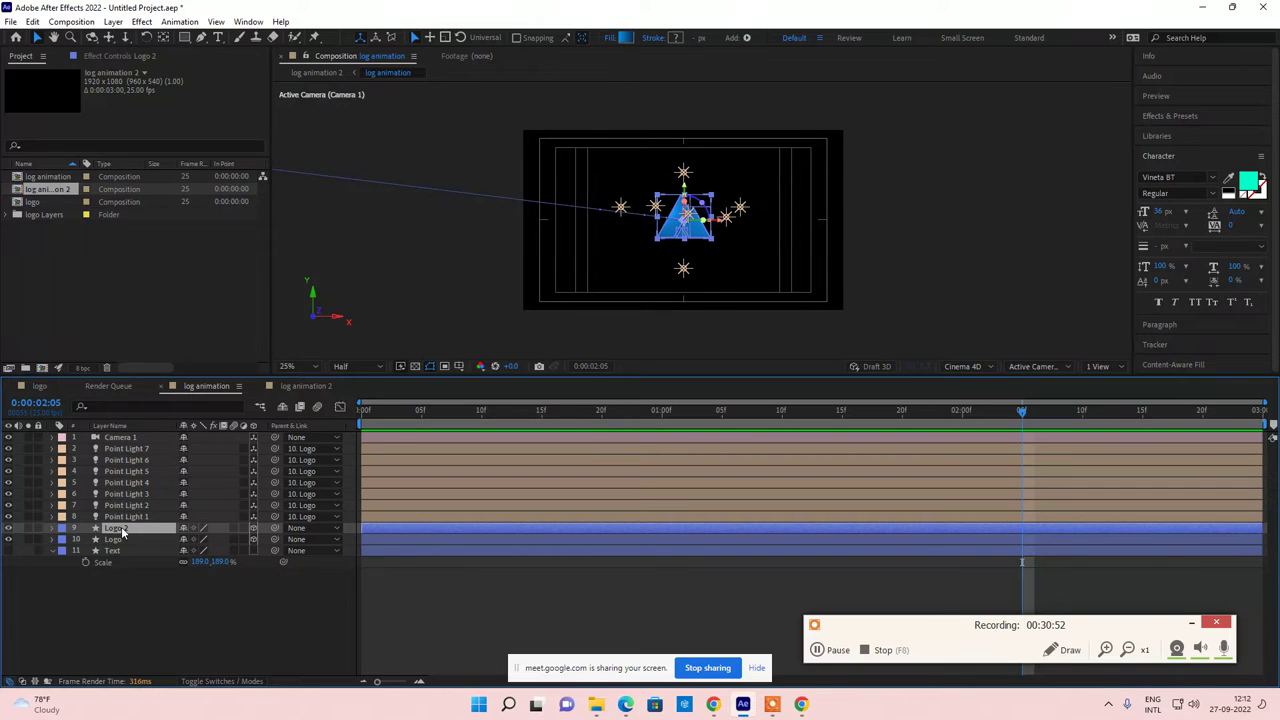
click(318, 388)
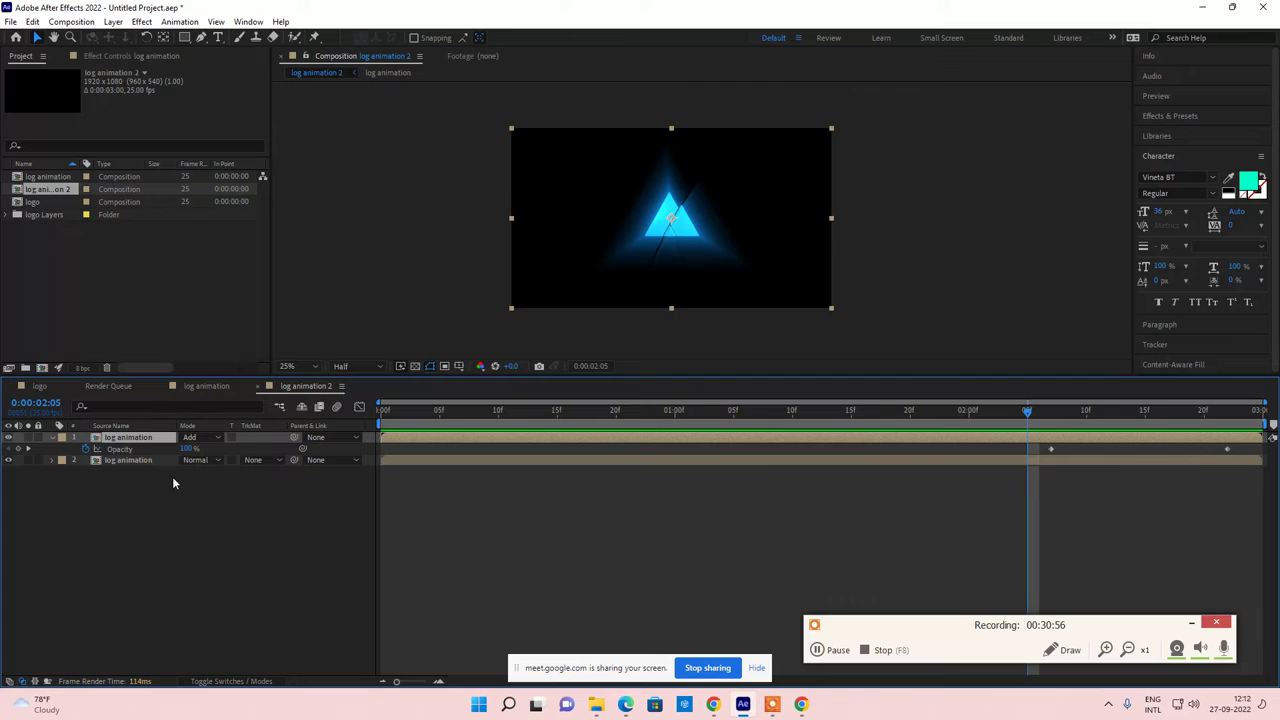
drag(1038, 410, 1182, 415)
key(slash)
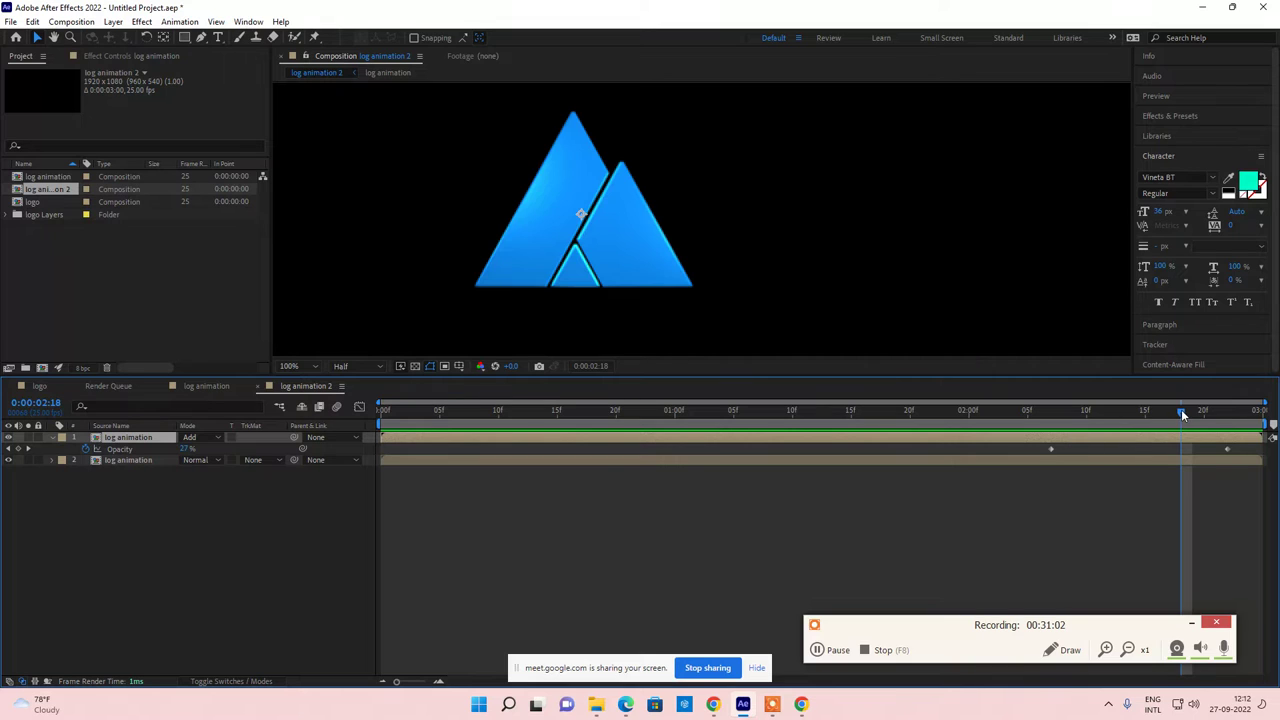
Step: Show the layer switch columns and peek inside the nested log animation precomp
drag(1181, 409, 909, 411)
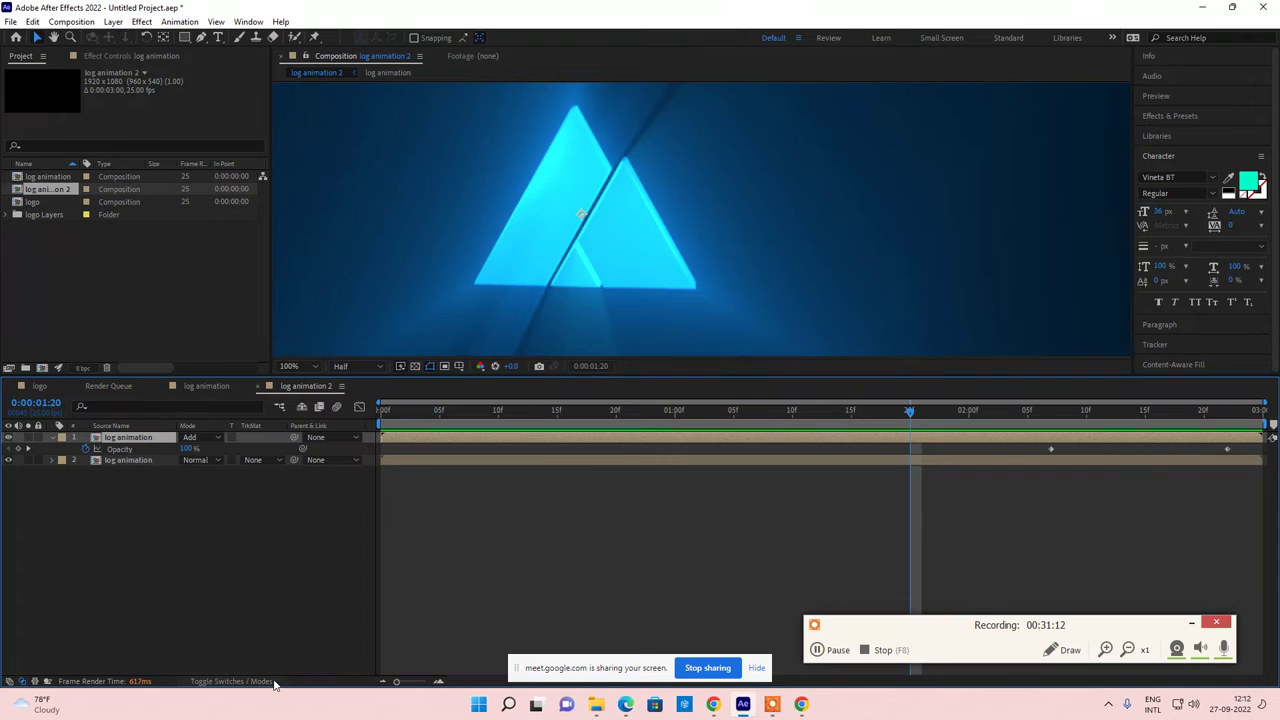
click(262, 681)
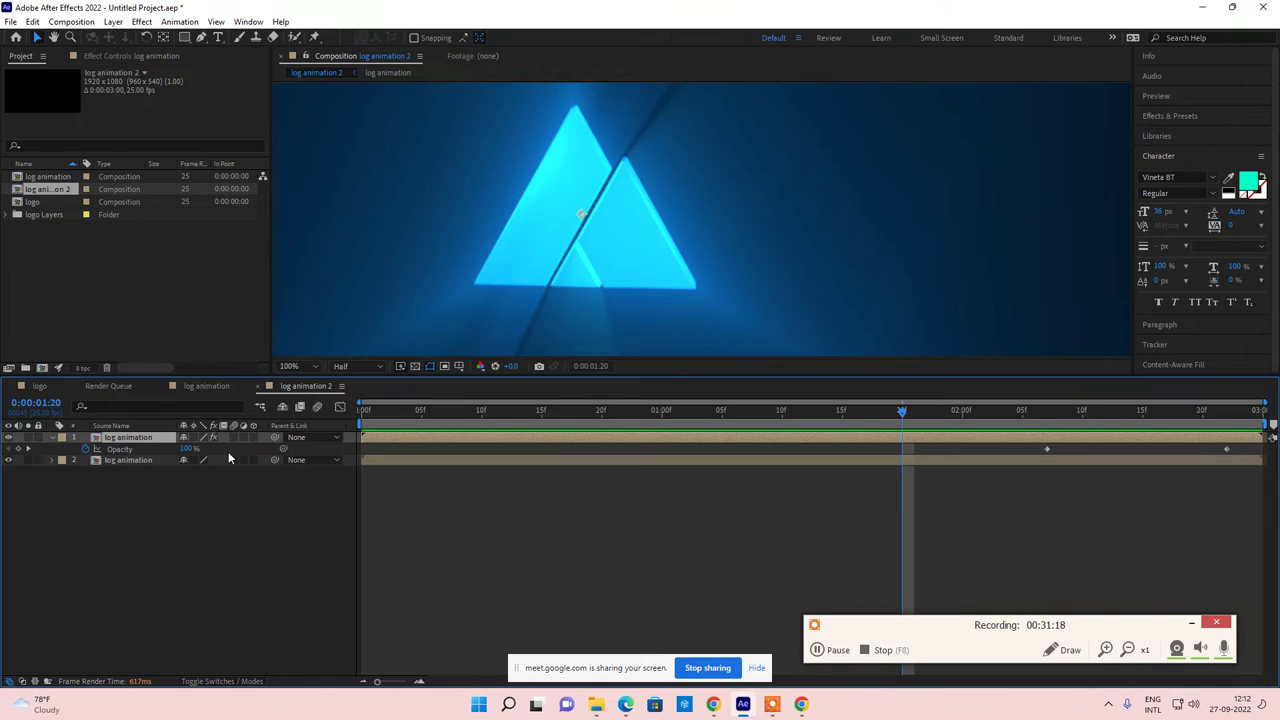
double_click(118, 441)
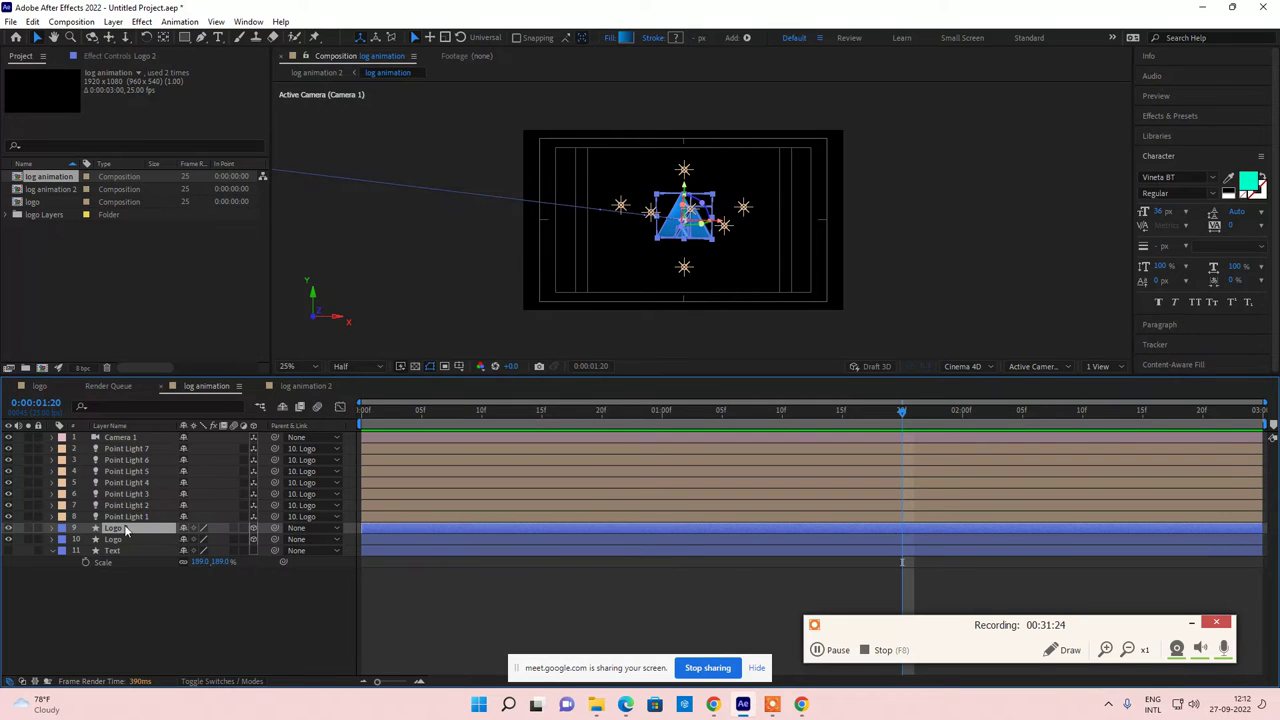
click(298, 386)
Step: Fit the viewer, inspect the precomp again, then scrub log animation 2 to about 2:06
key(comma)
key(comma)
key(comma)
key(comma)
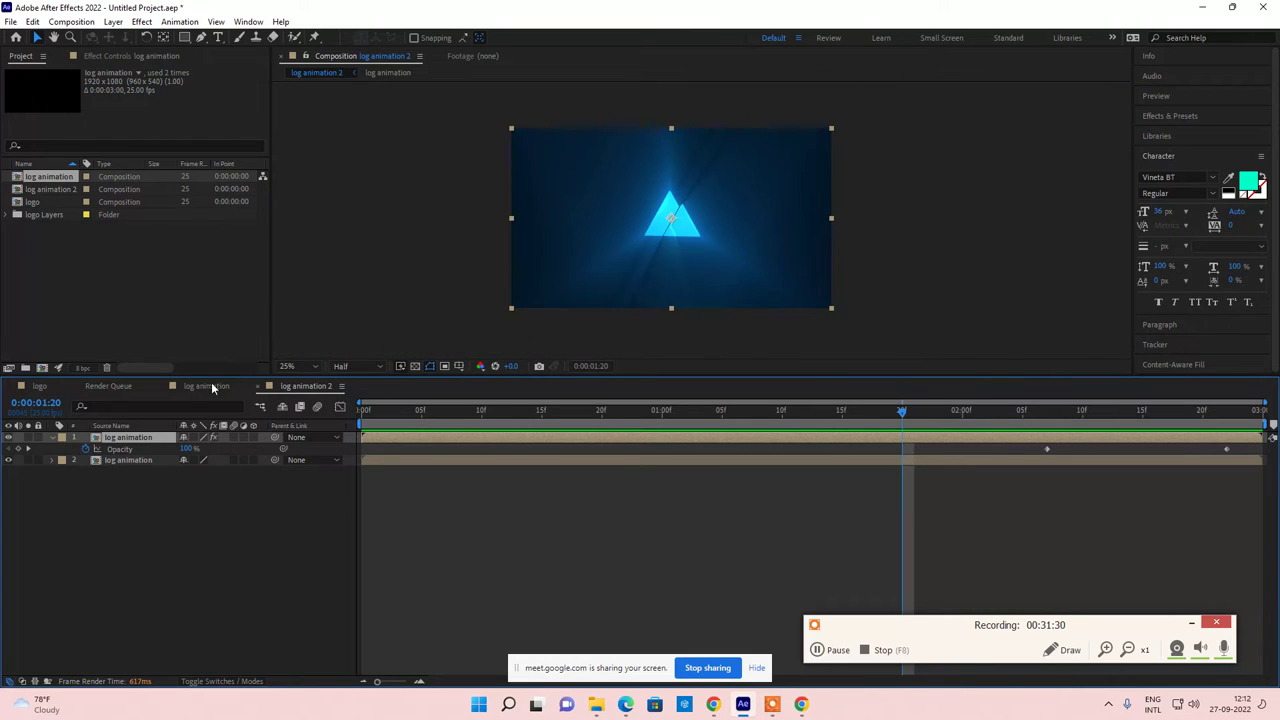
double_click(137, 438)
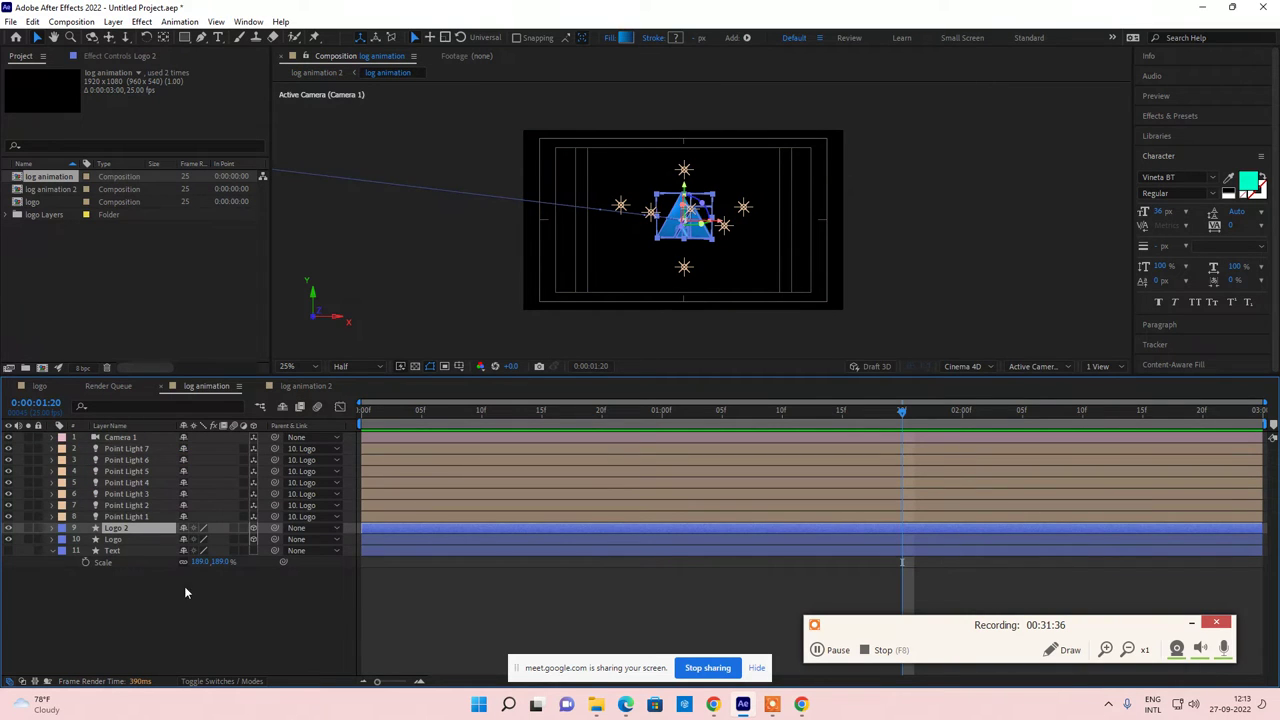
click(288, 388)
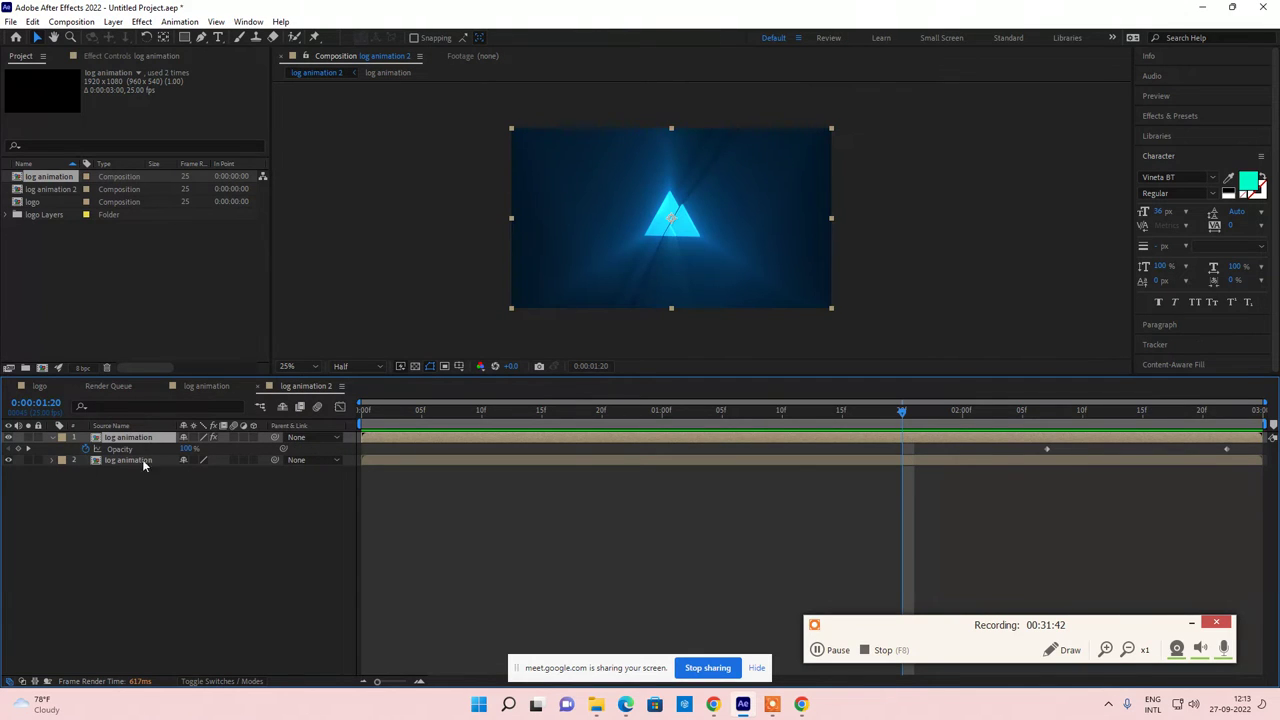
drag(914, 417, 1046, 425)
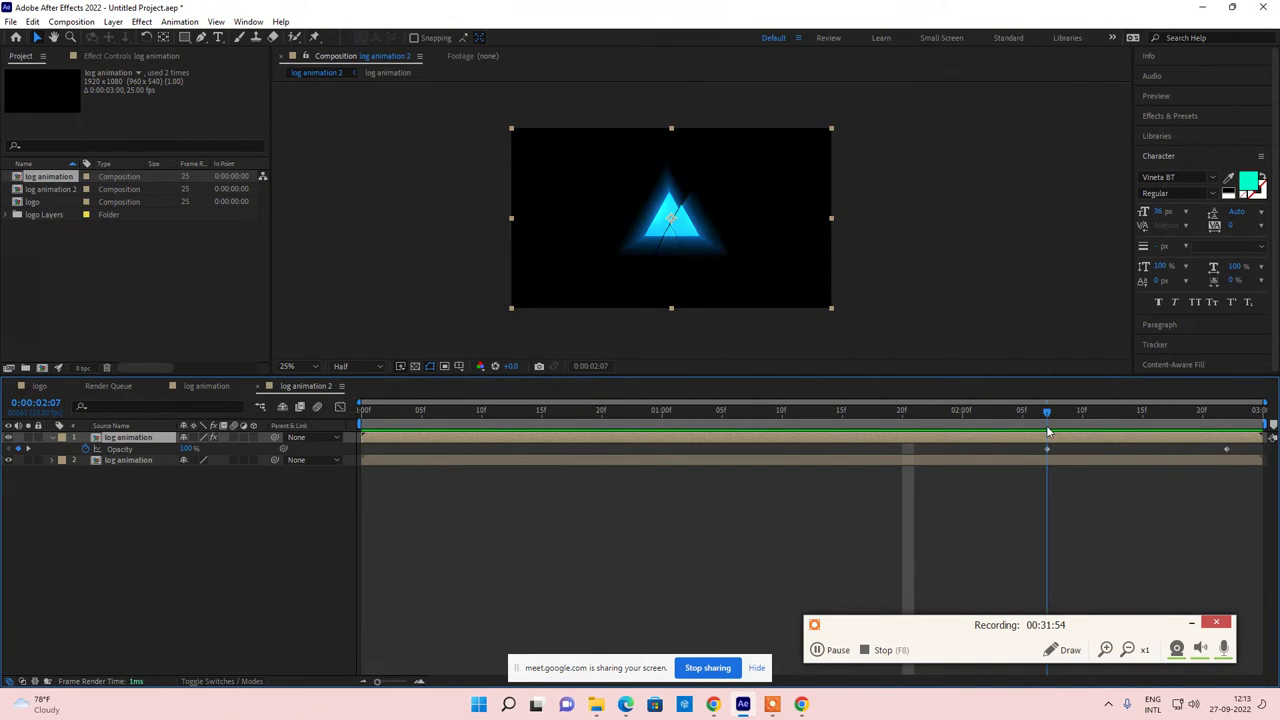
Step: Shift layer 1's CC Radial Blur Amount and Opacity keyframes about seven frames earlier
key(u)
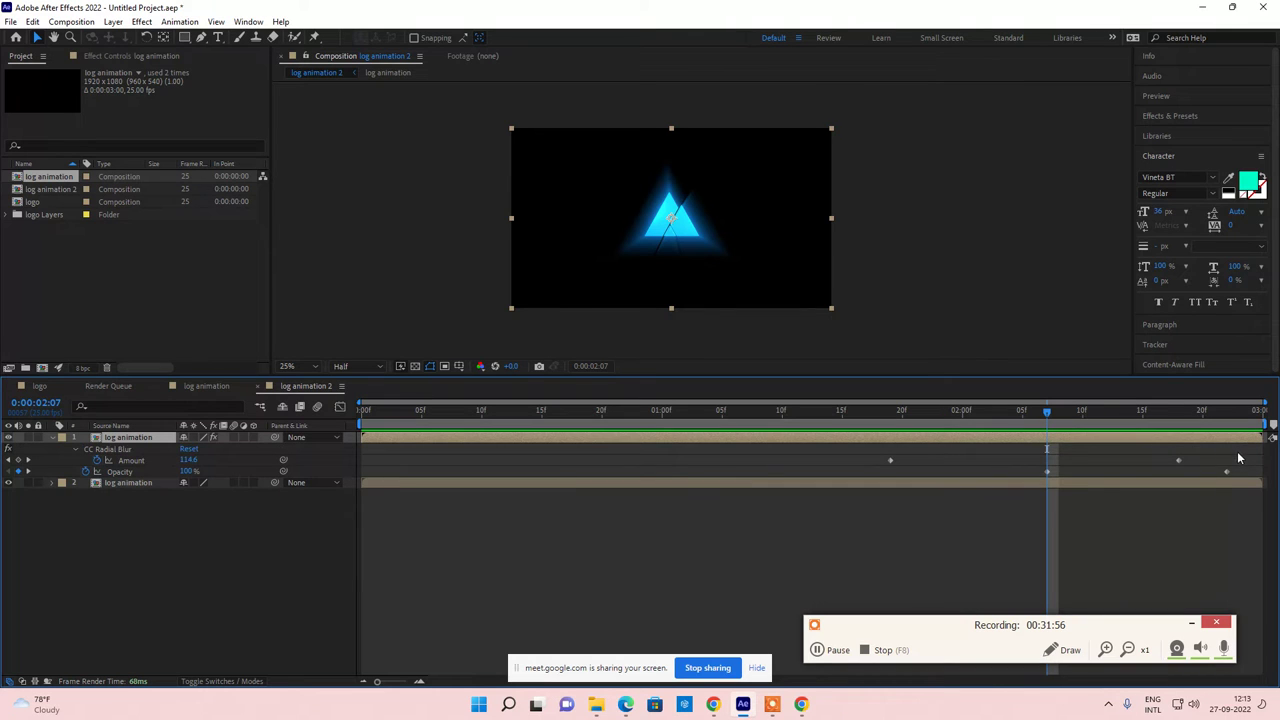
drag(1242, 450, 851, 478)
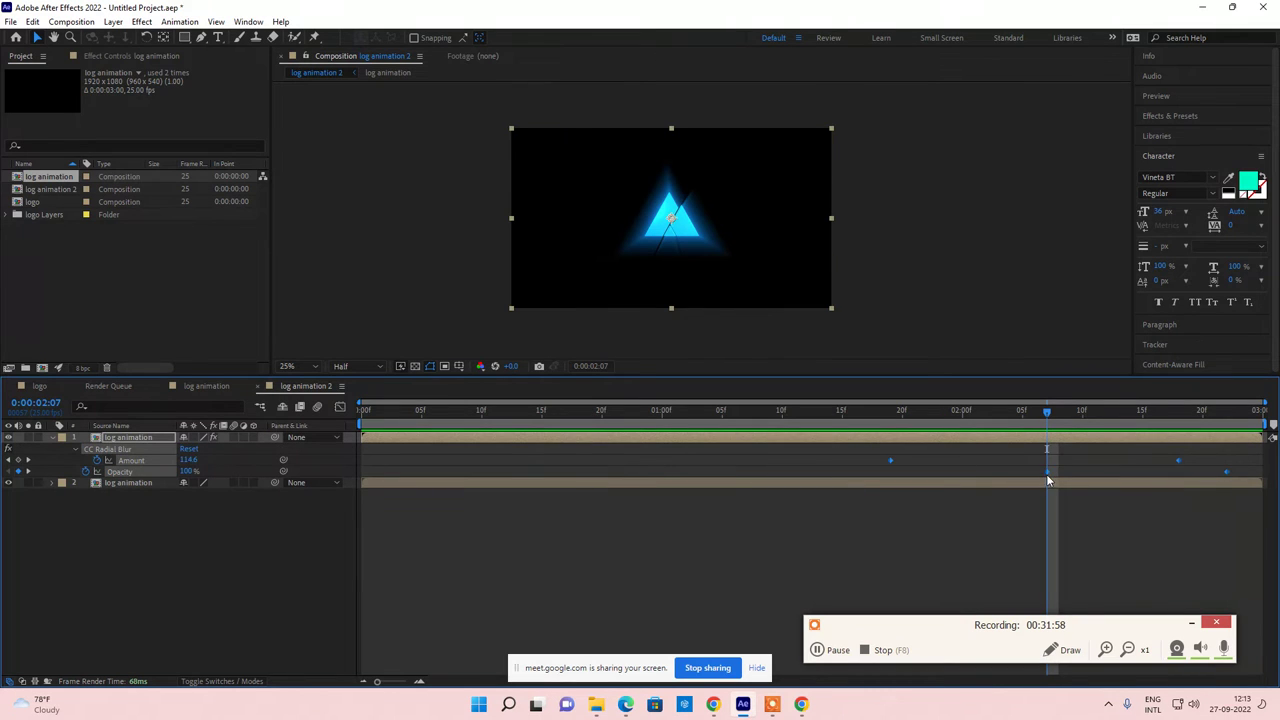
drag(1047, 479, 969, 464)
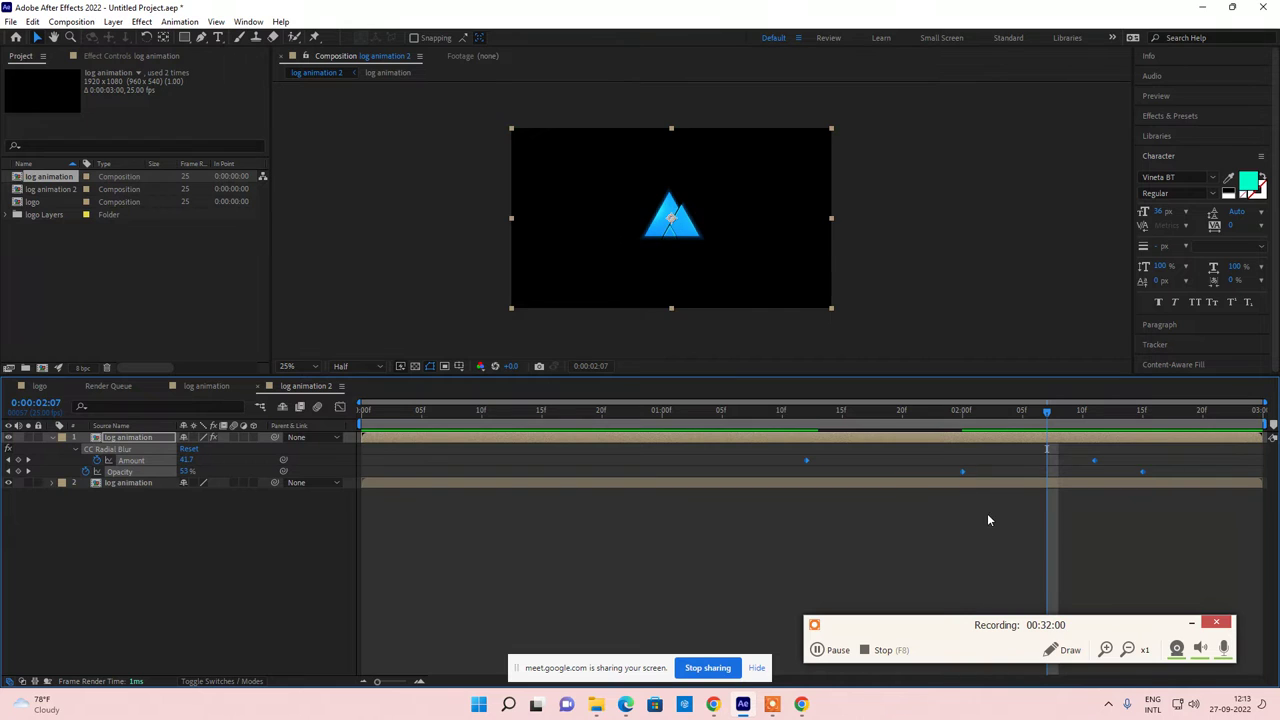
click(987, 519)
Step: Preview the quicker fade near the end, then select the lower log animation layer
drag(1050, 412, 1166, 408)
click(113, 441)
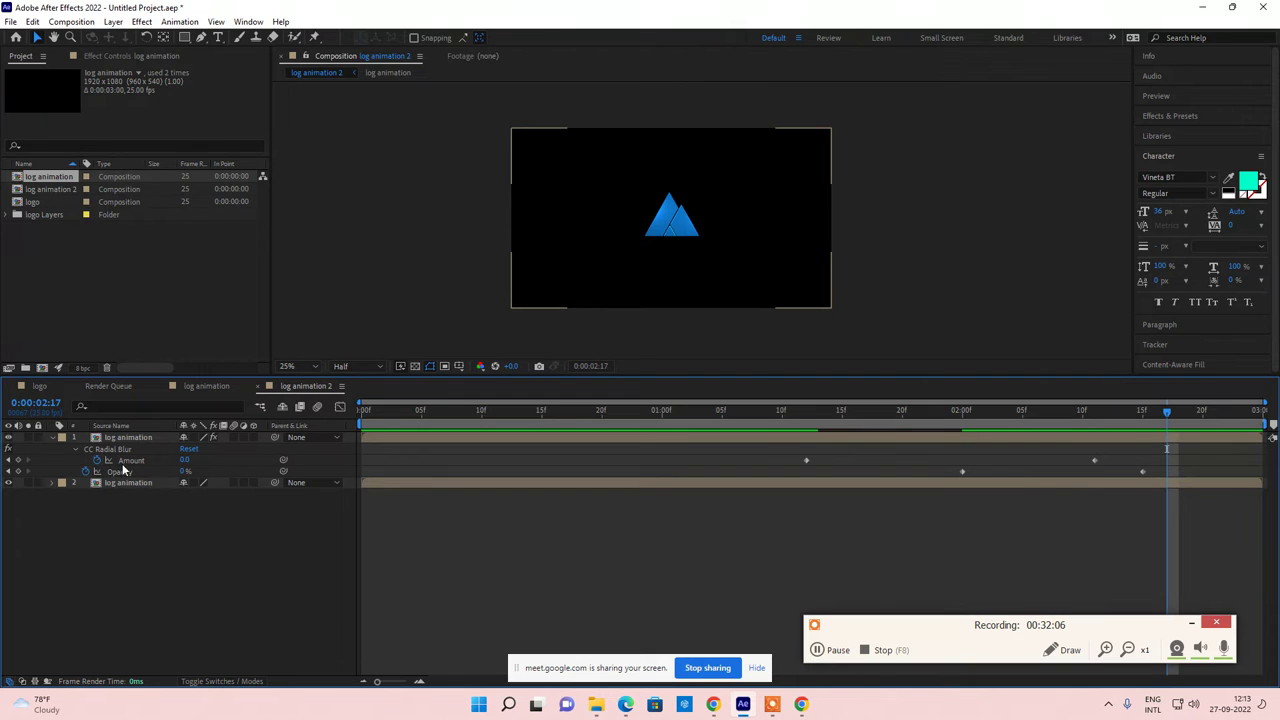
click(131, 484)
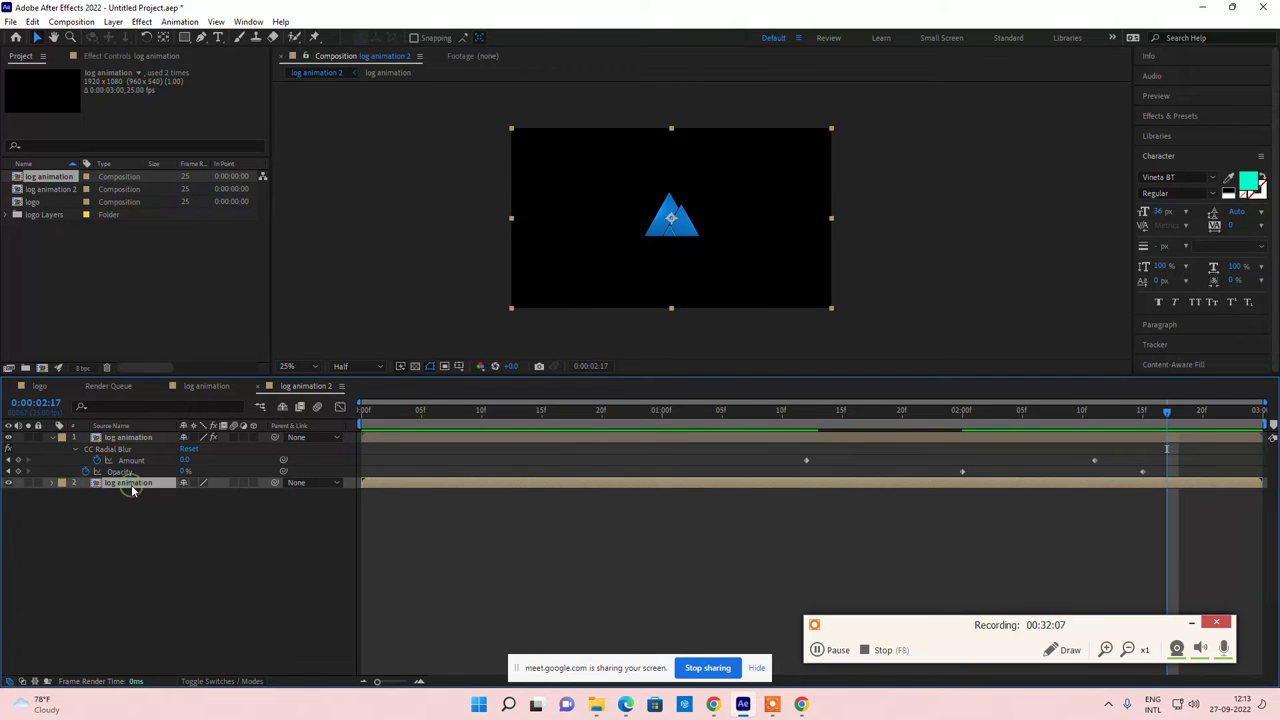
Step: Browse the Effect menu categories and bring up the Generate submenu
click(143, 22)
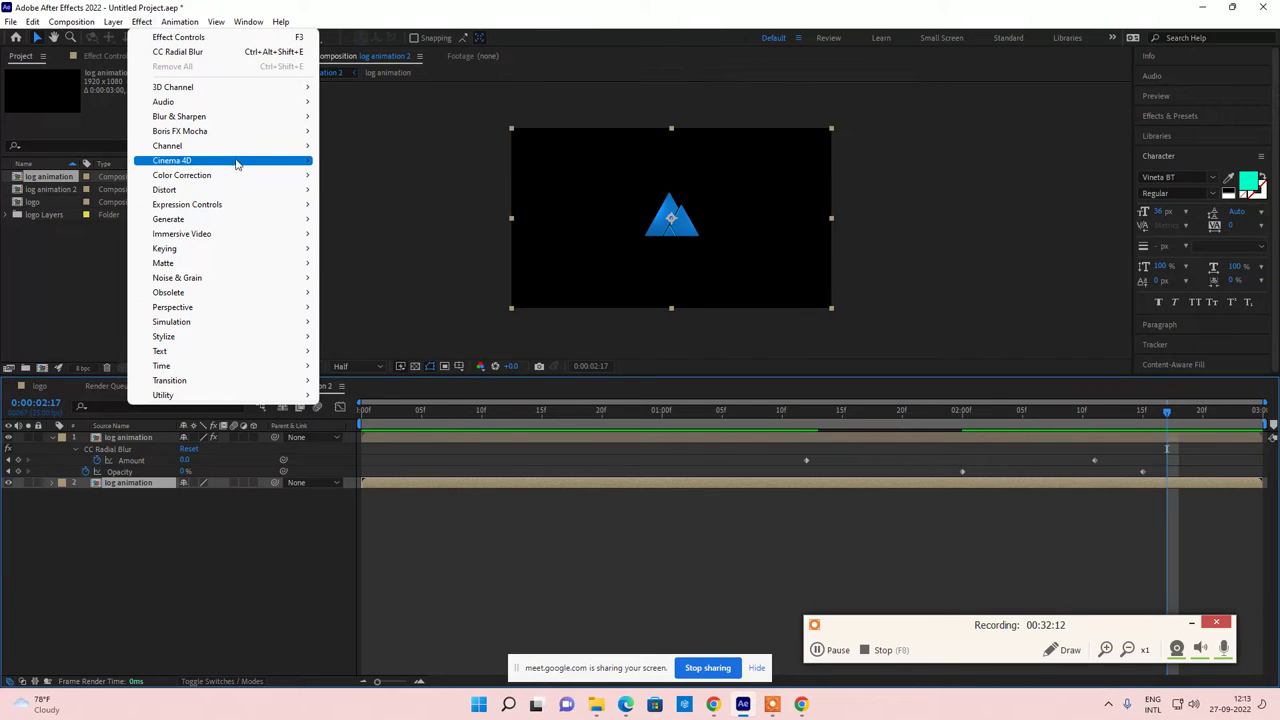
mouse_move(214, 236)
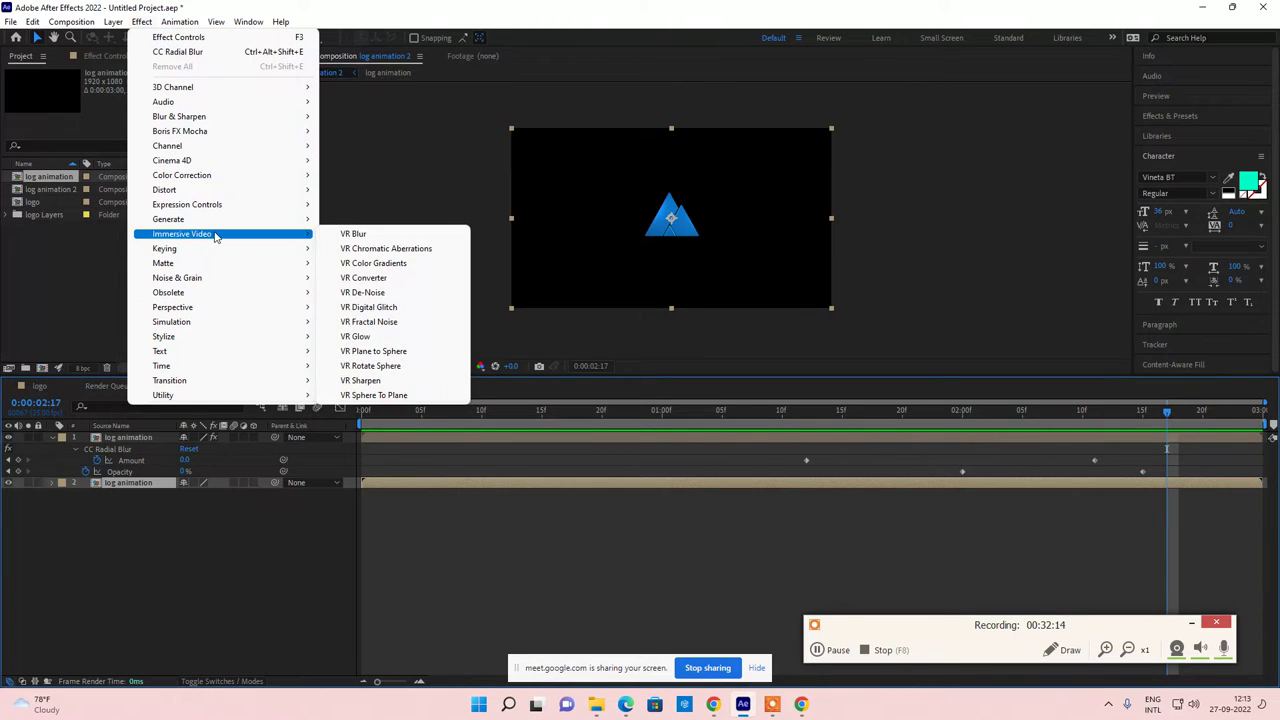
mouse_move(197, 308)
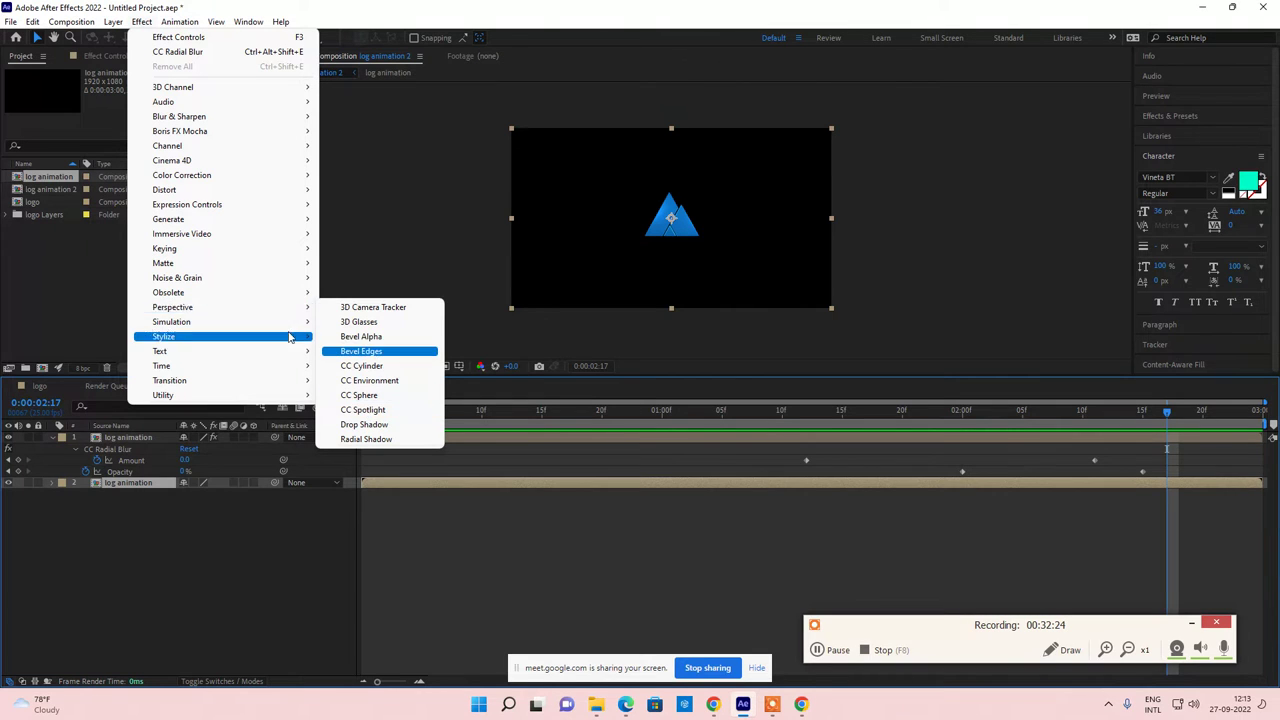
mouse_move(260, 340)
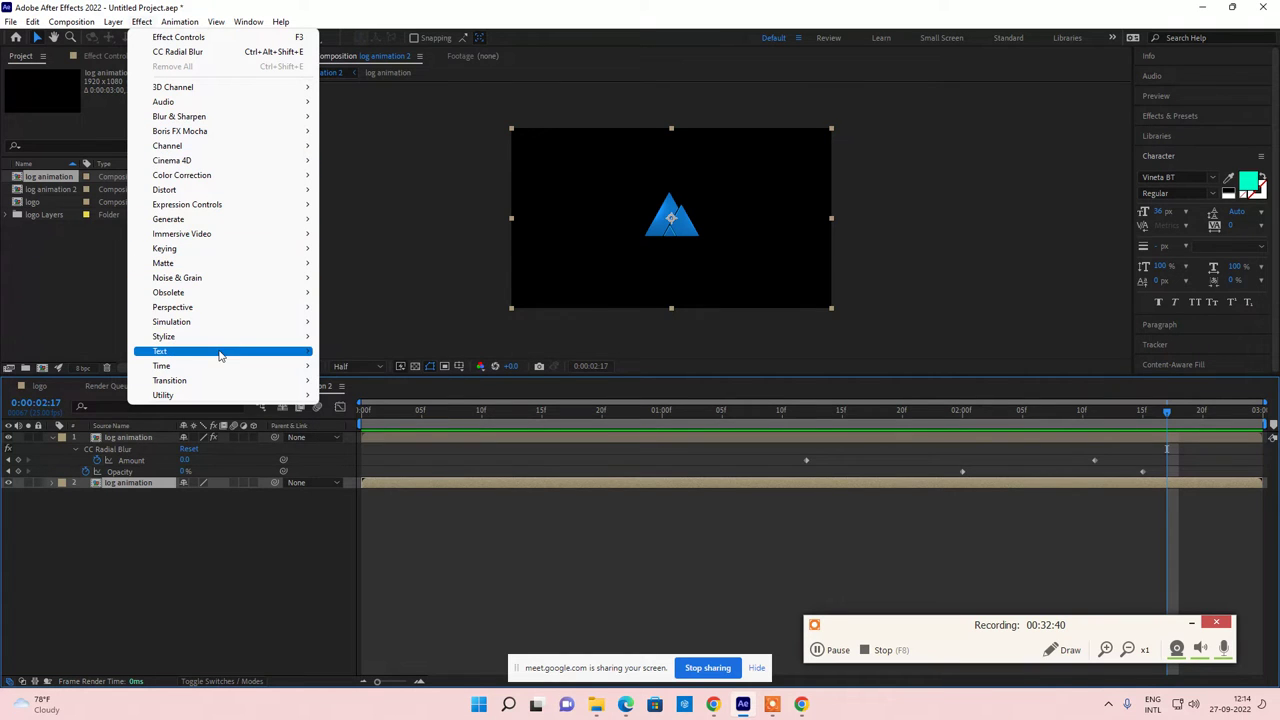
mouse_move(220, 355)
mouse_move(228, 322)
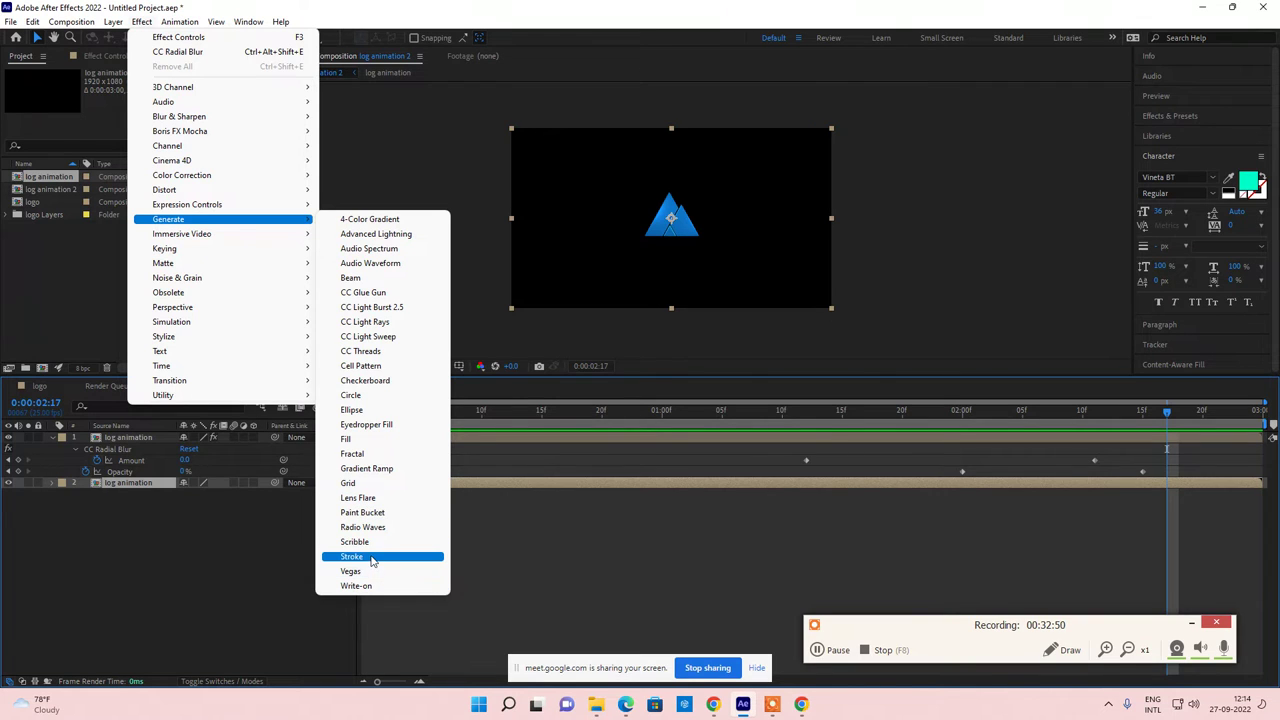
Step: Apply Generate > CC Light Sweep and drag its centre onto the blue triangle
click(367, 340)
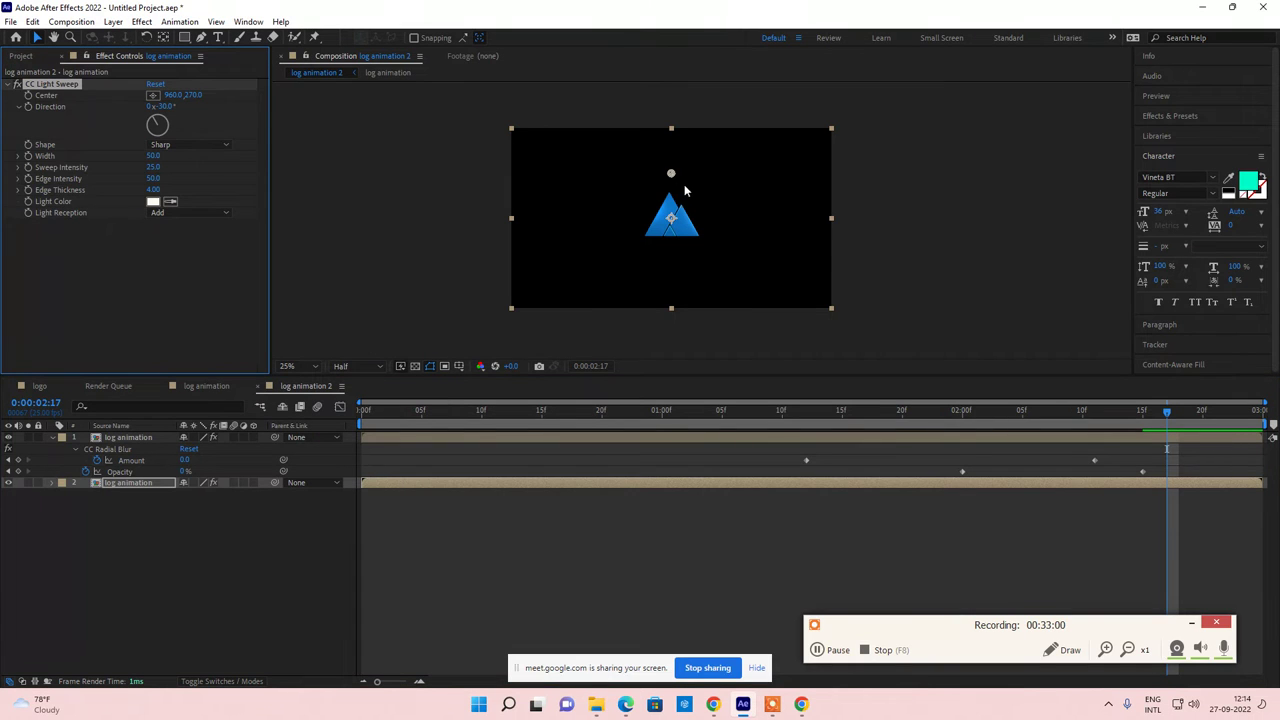
mouse_move(670, 176)
mouse_down()
mouse_move(677, 218)
mouse_move(626, 216)
mouse_move(435, 343)
mouse_up()
key(slash)
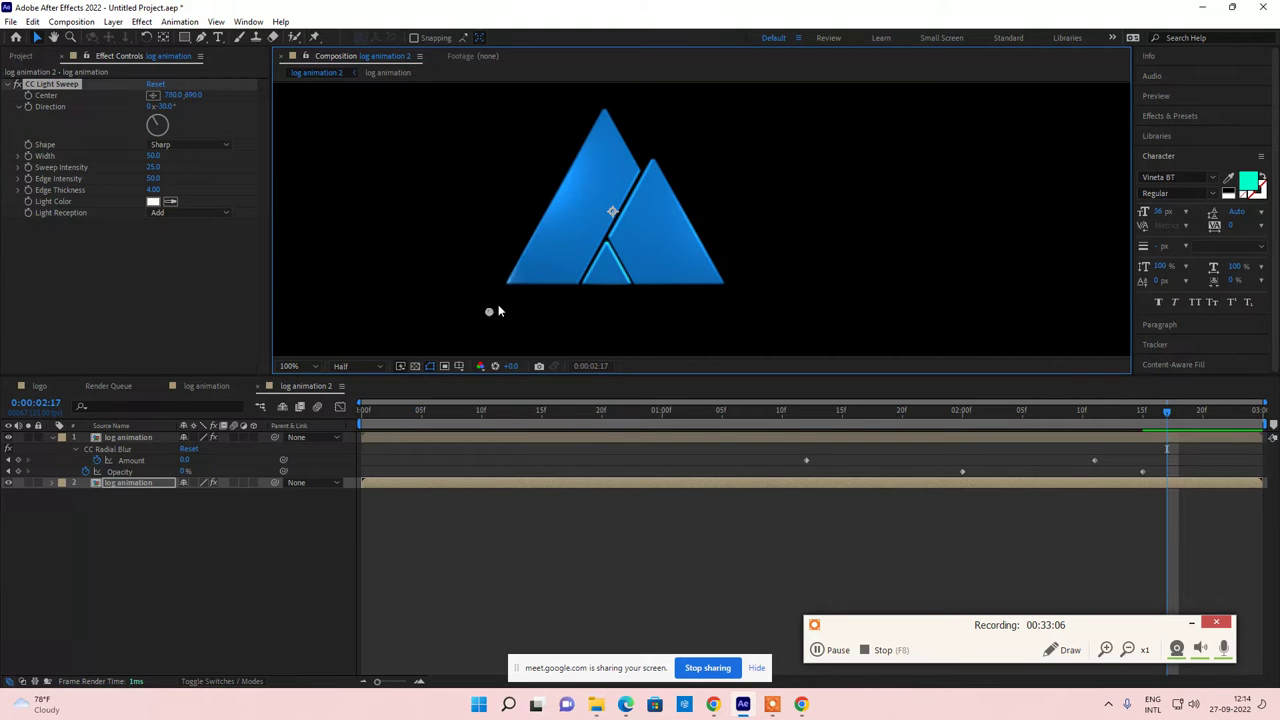
mouse_move(498, 311)
mouse_down()
mouse_move(565, 270)
mouse_move(837, 186)
mouse_move(633, 238)
mouse_move(462, 312)
mouse_move(608, 236)
mouse_up()
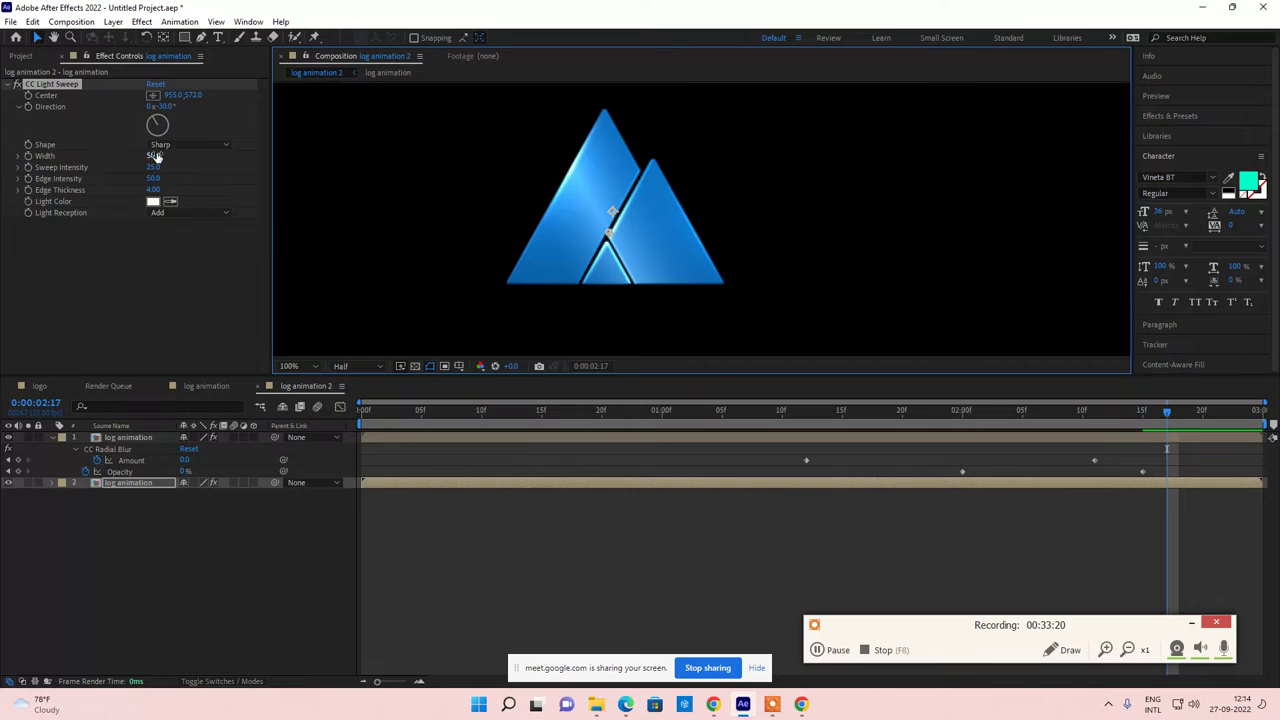
Step: Tune the sweep to Sweep Intensity 33 with its centre at 905,599
drag(153, 167, 189, 173)
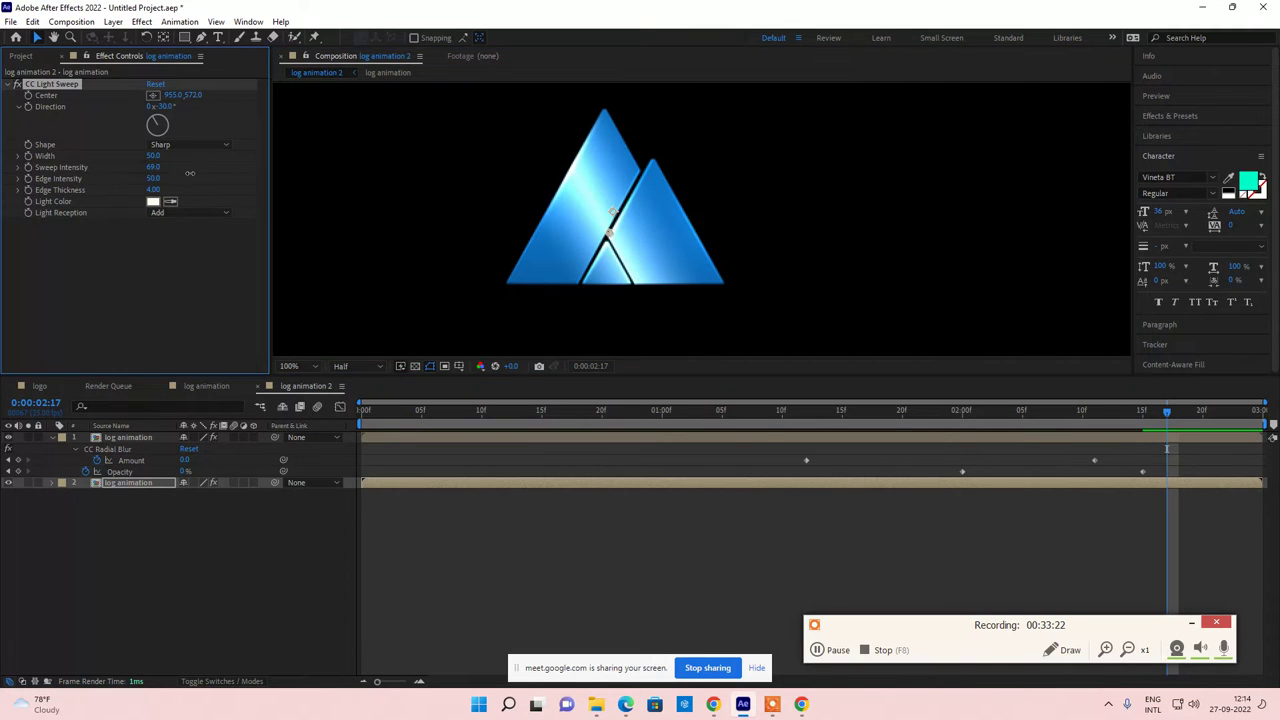
drag(607, 238, 576, 251)
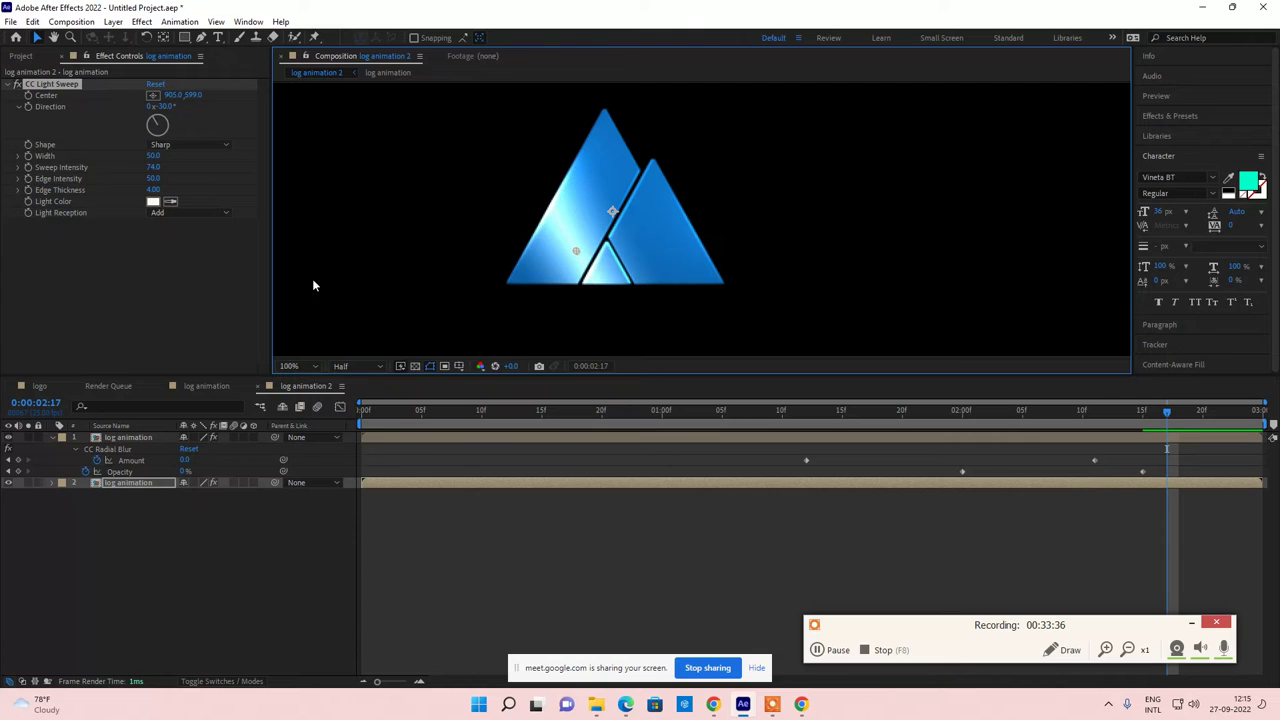
drag(153, 168, 131, 173)
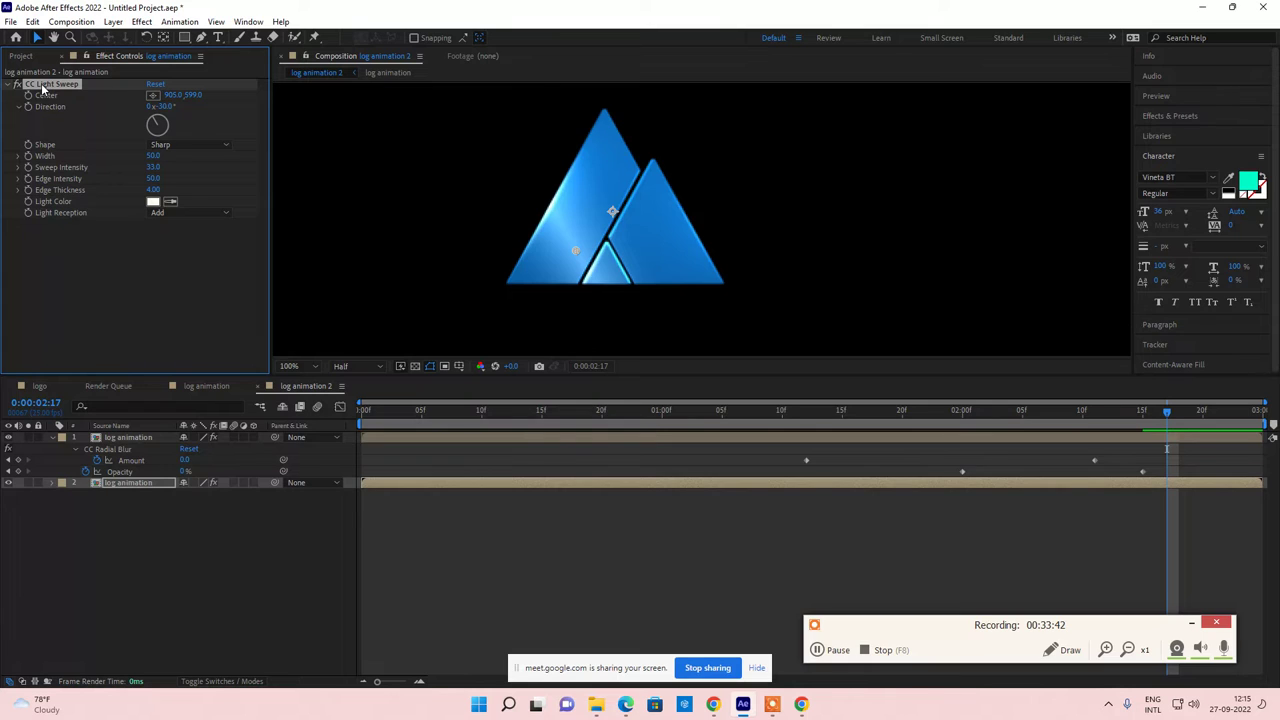
Step: Delete the first light sweep and reapply a default CC Light Sweep to the lower log animation layer
key(Delete)
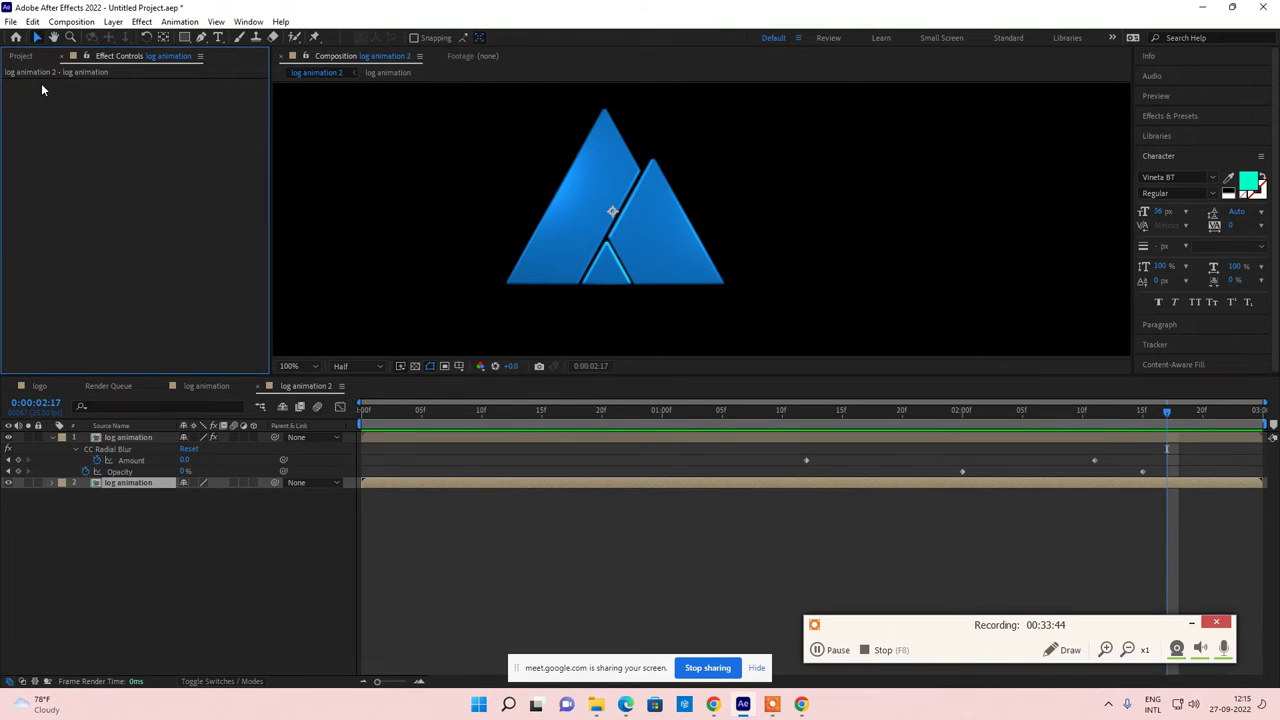
click(131, 508)
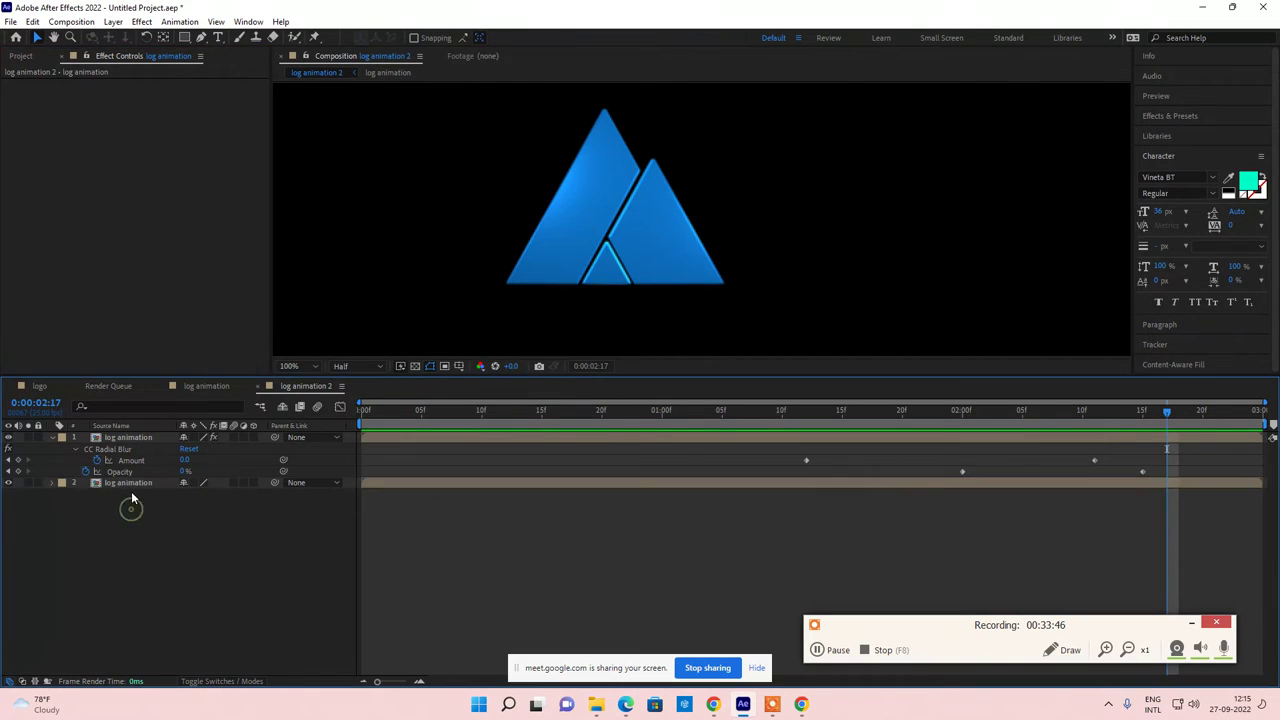
click(126, 482)
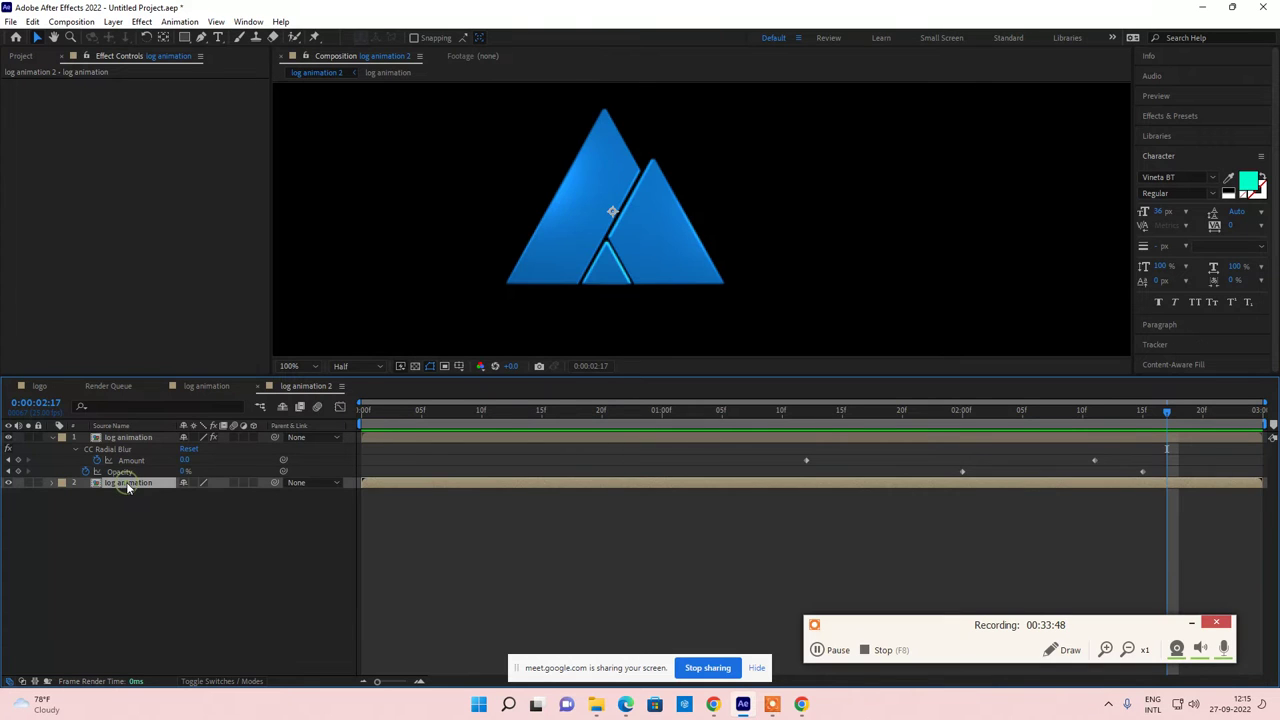
click(142, 22)
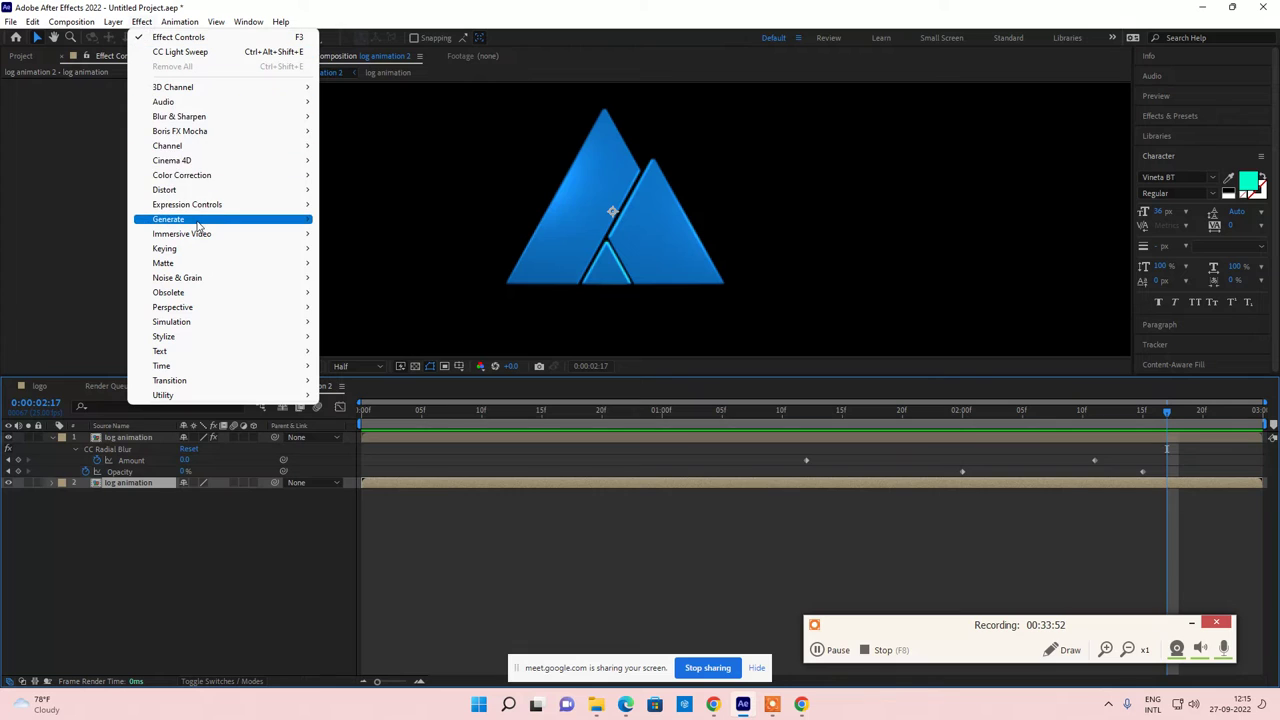
mouse_move(197, 222)
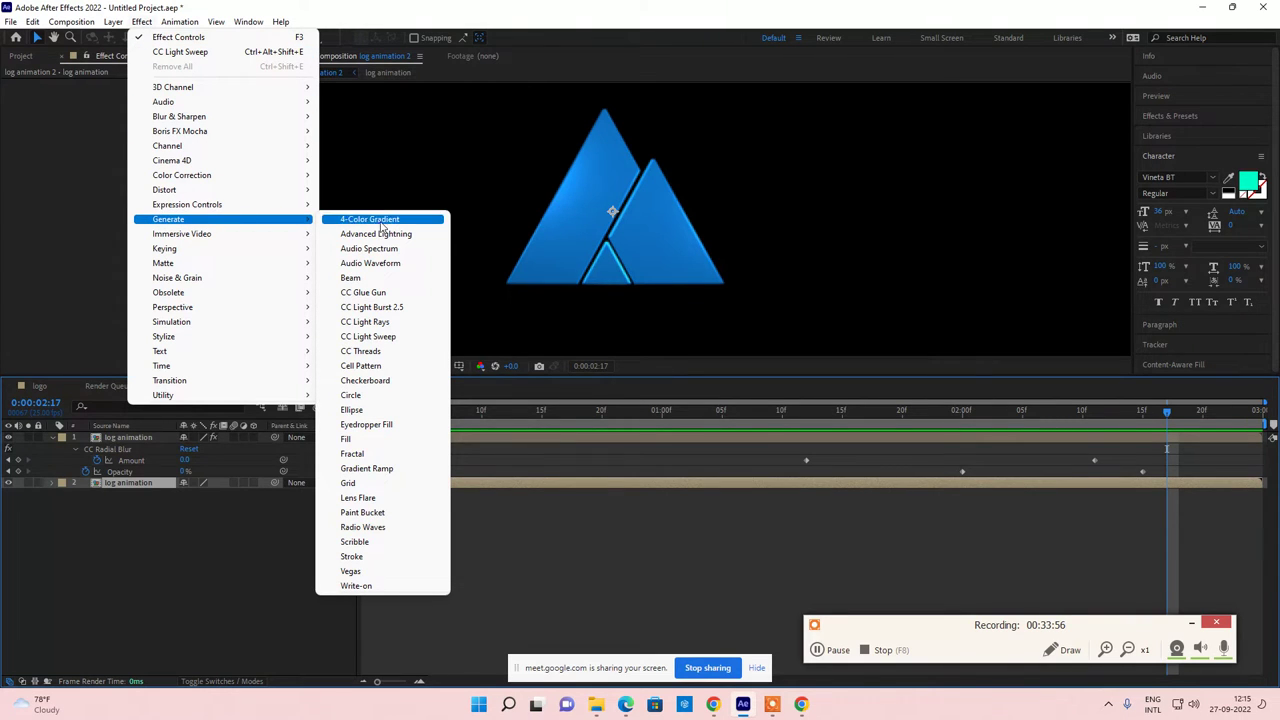
click(368, 337)
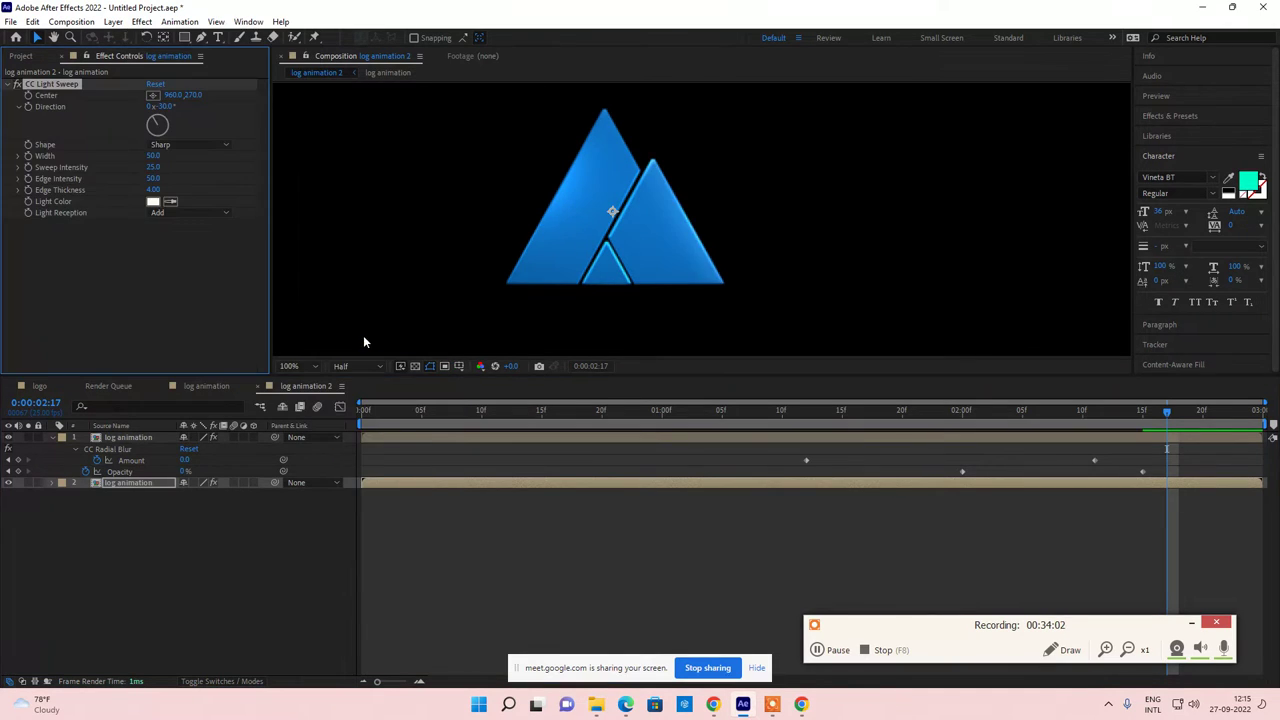
Step: Set the sweep to Width 80 and Sweep Intensity 61, centred at 768,660 below-left of the triangle
scroll(652, 230, down, 3)
scroll(678, 174, up, 3)
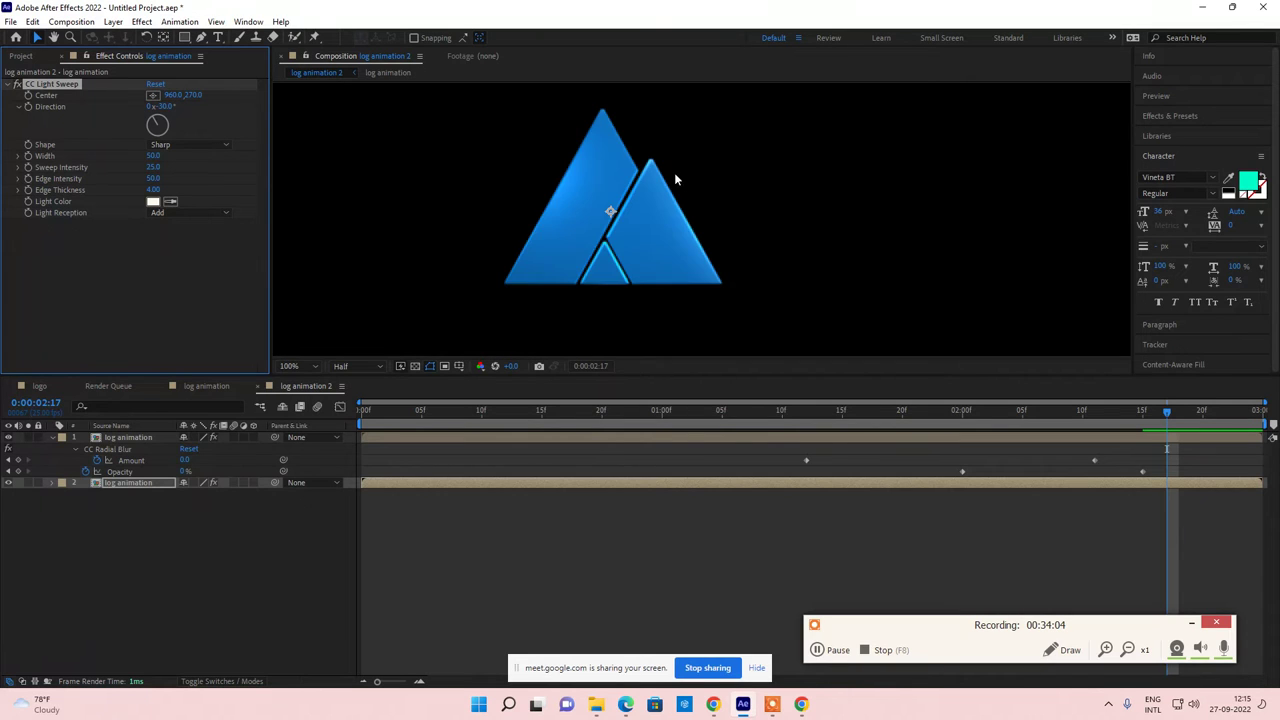
scroll(674, 172, down, 1)
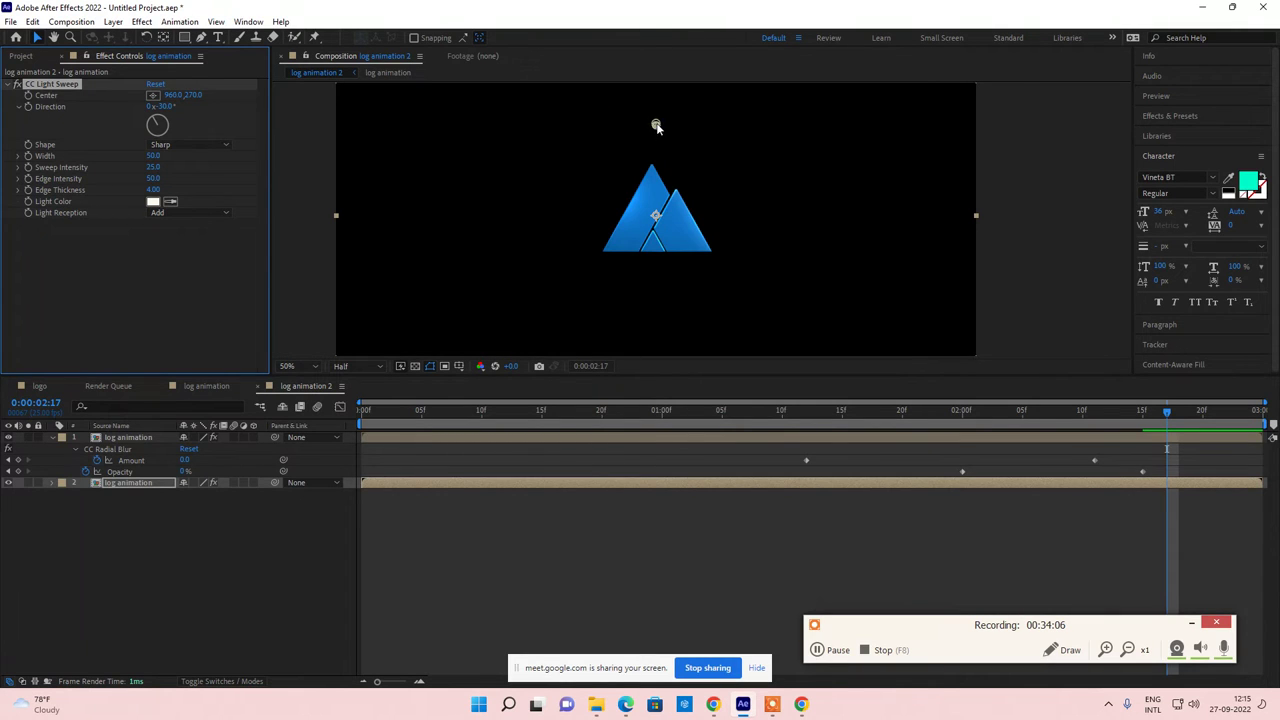
drag(656, 126, 612, 252)
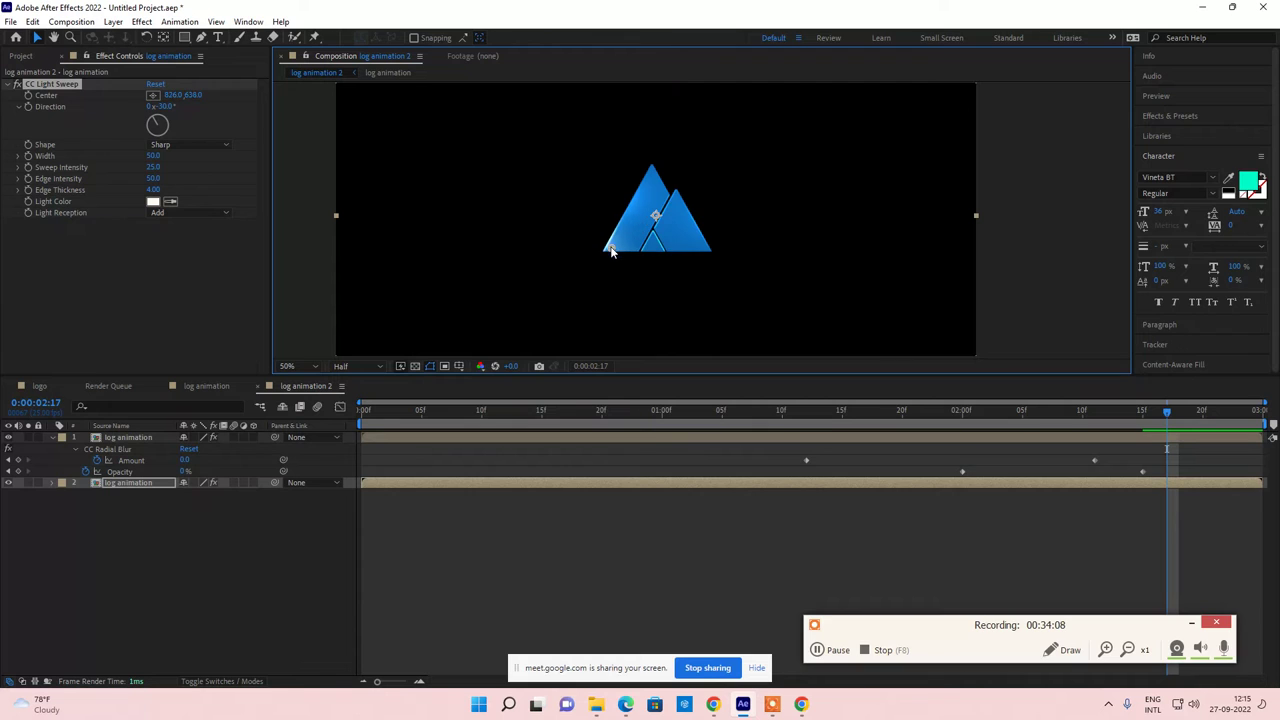
scroll(641, 218, up, 2)
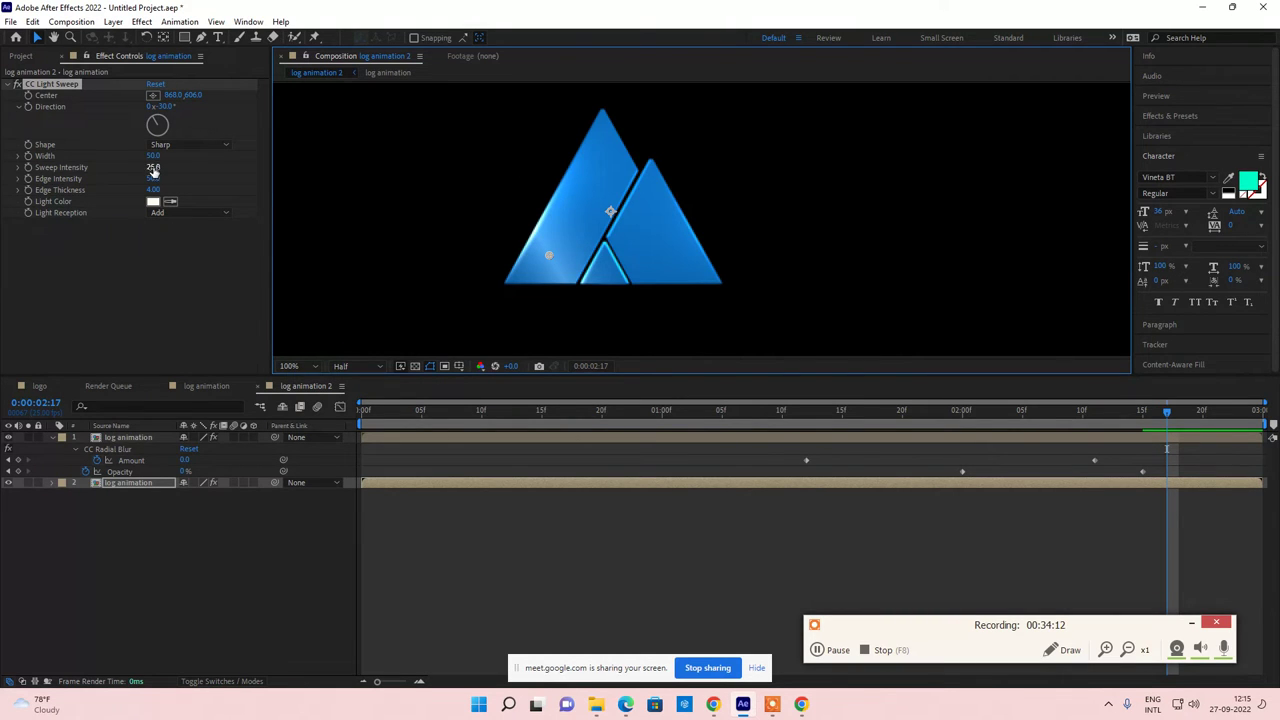
mouse_move(153, 167)
mouse_down()
mouse_move(178, 168)
mouse_move(155, 152)
mouse_move(172, 152)
mouse_up()
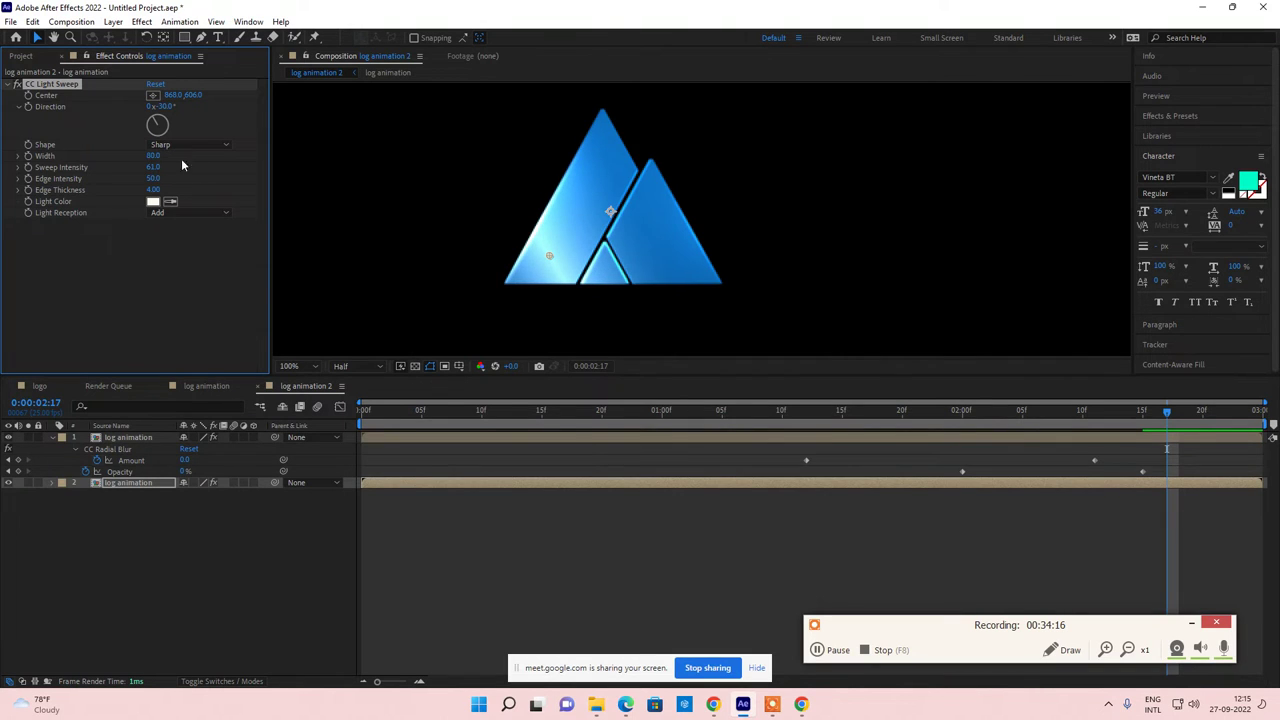
drag(548, 254, 481, 294)
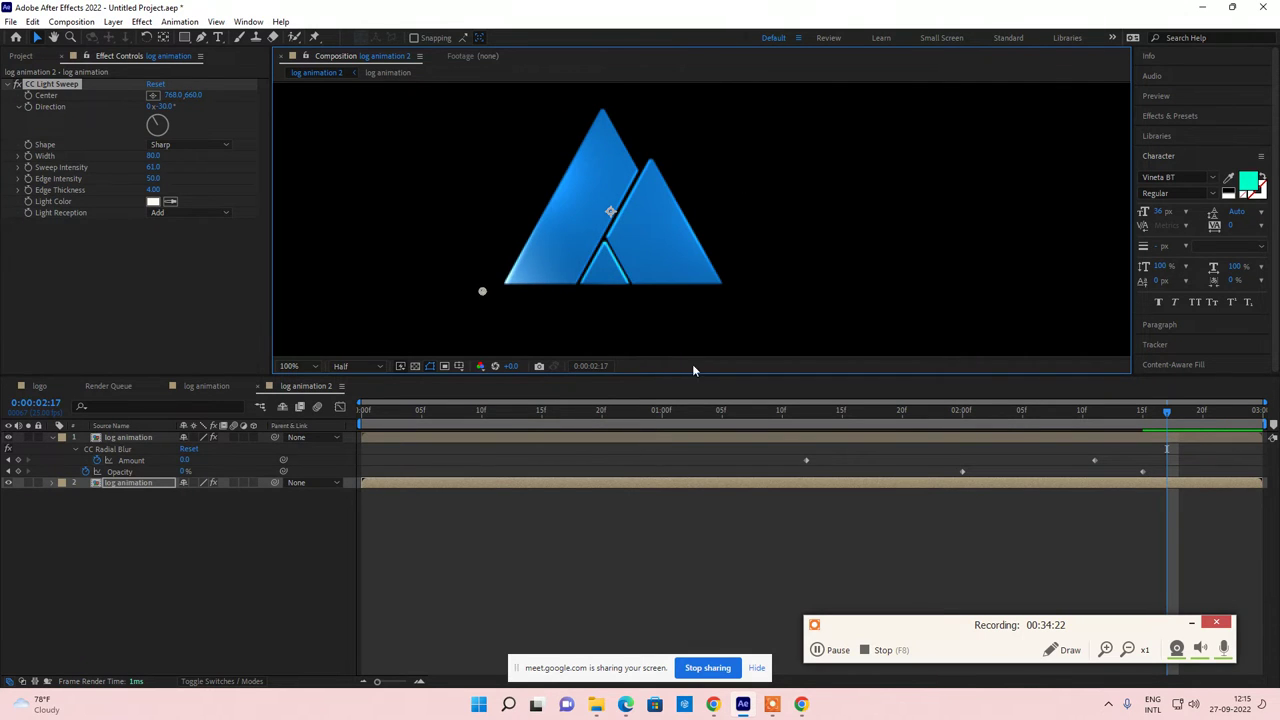
drag(1154, 413, 1095, 411)
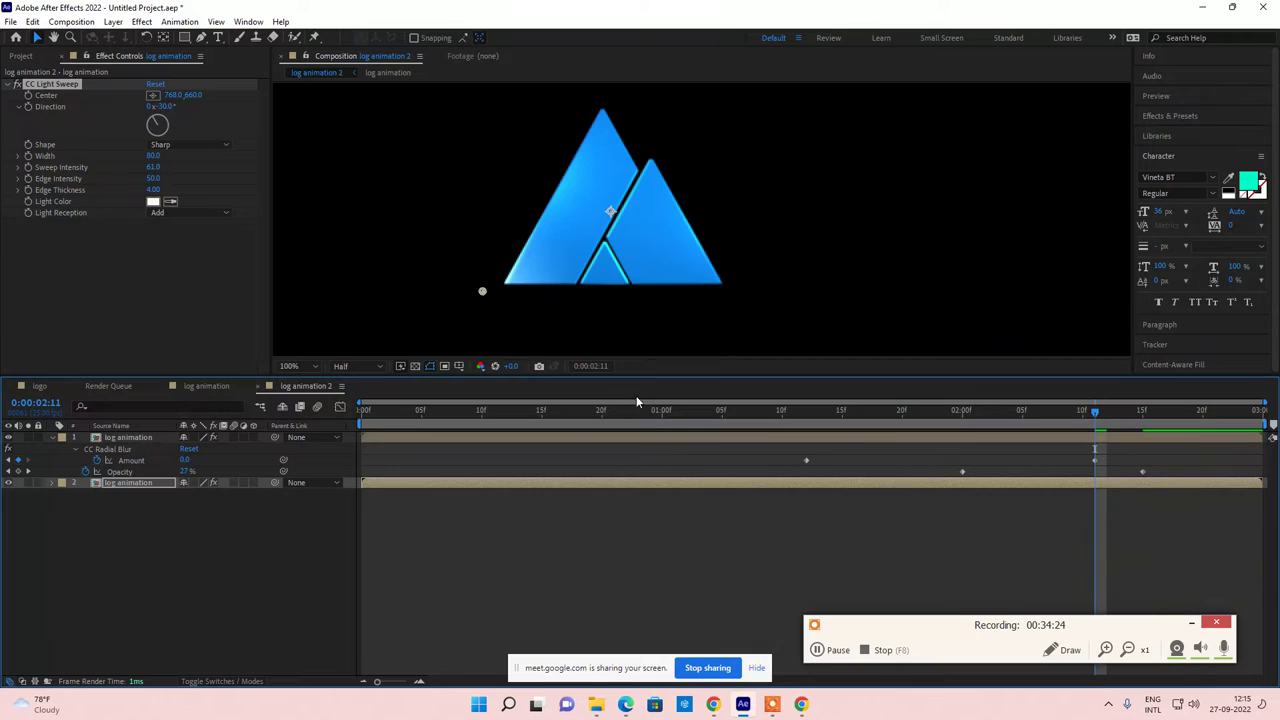
Step: Keyframe the sweep centre gliding from 768,660 to 1168,520 across the triangle
click(28, 96)
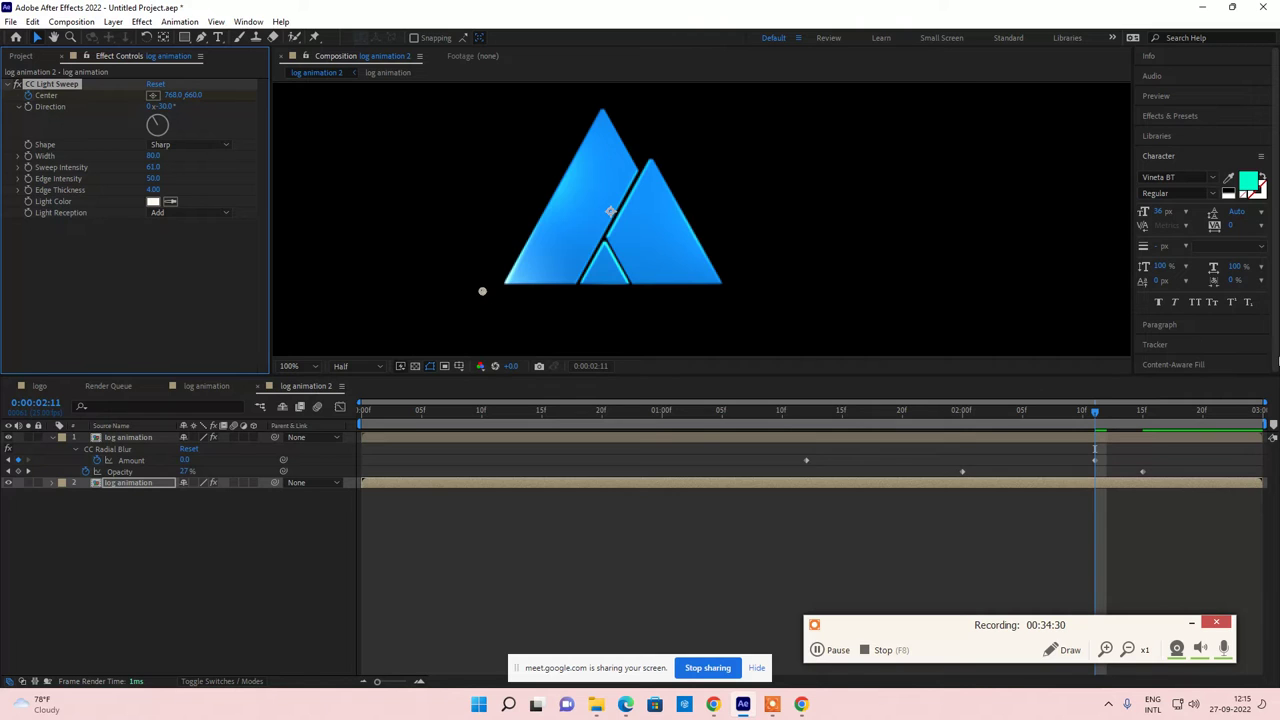
drag(1159, 413, 1227, 413)
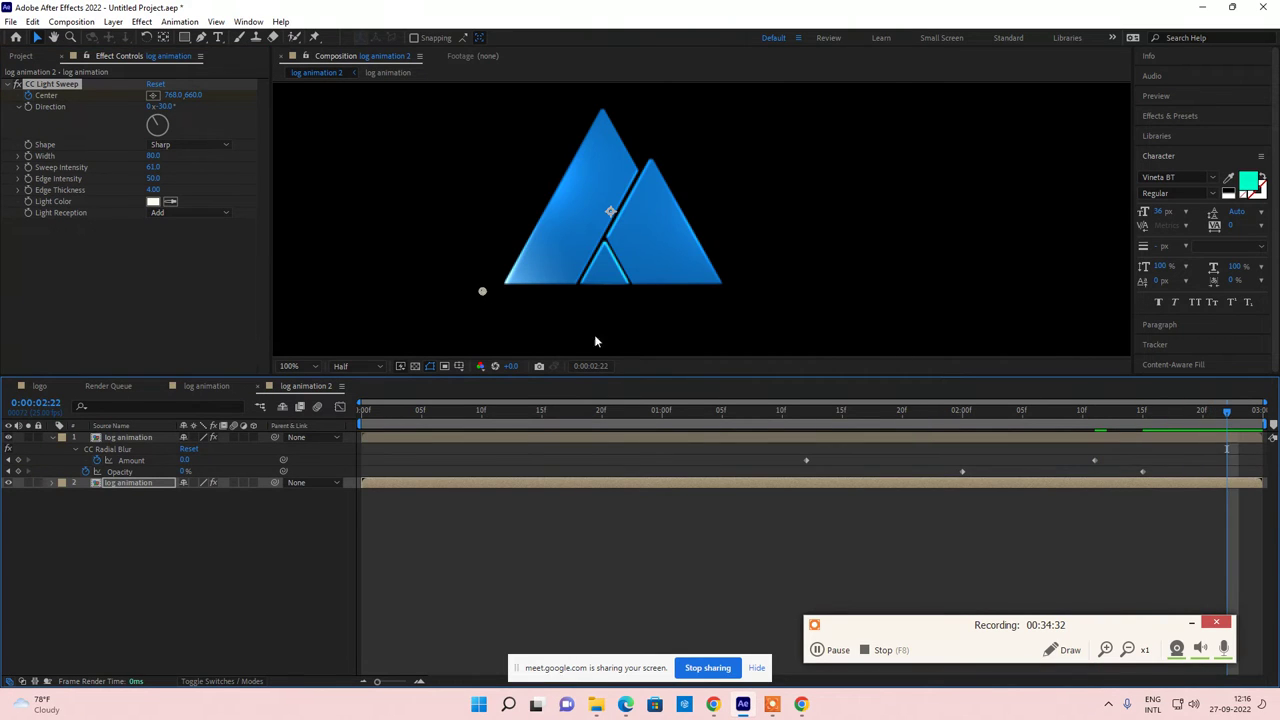
drag(486, 290, 749, 197)
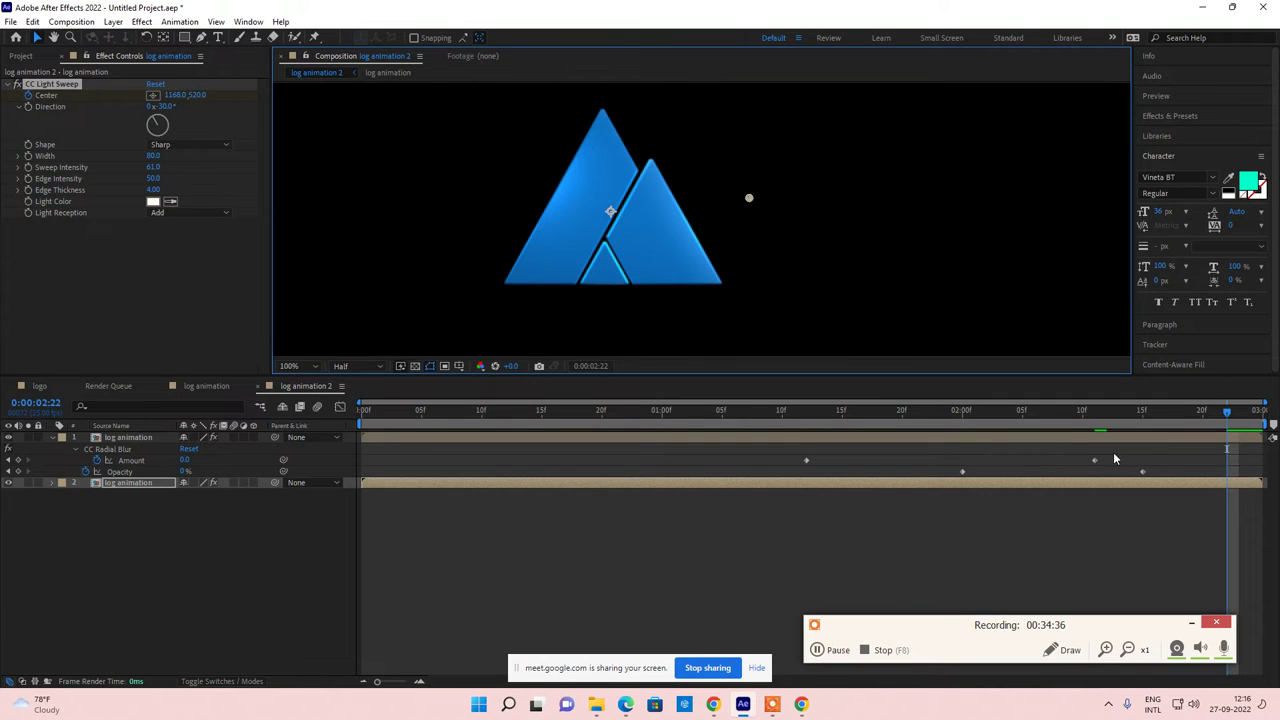
key(u)
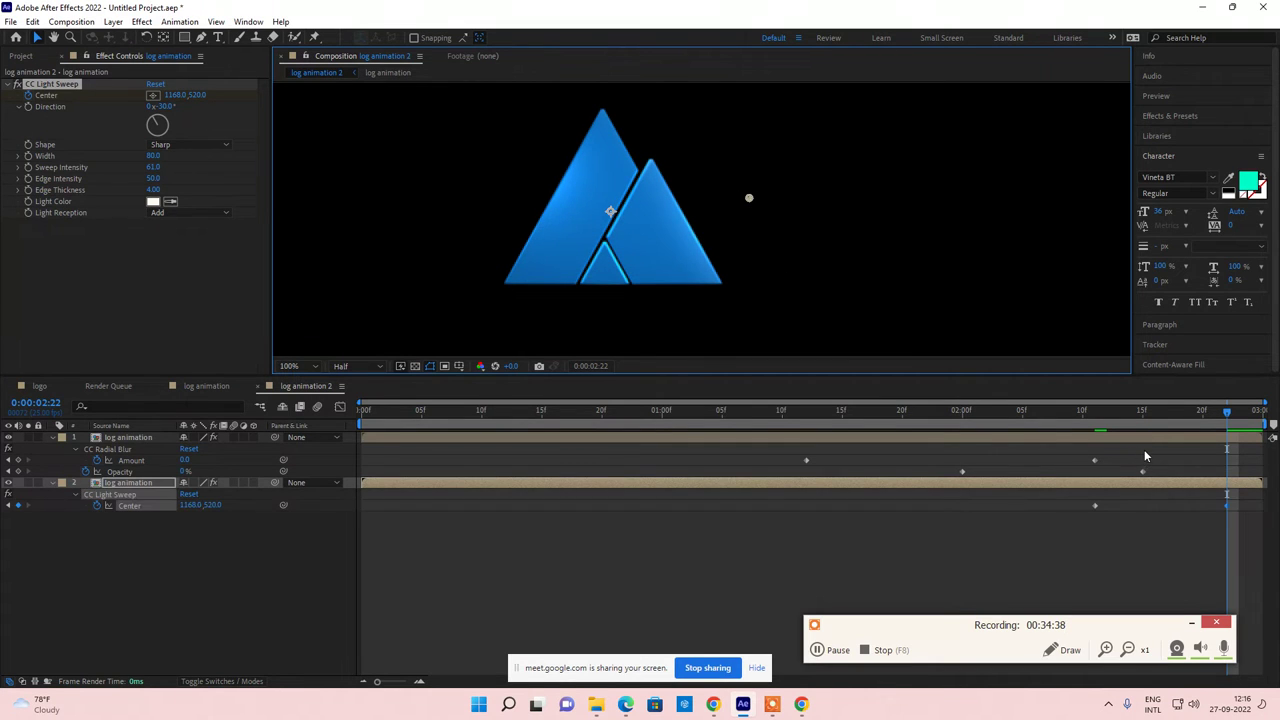
key(u)
key(u)
key(u)
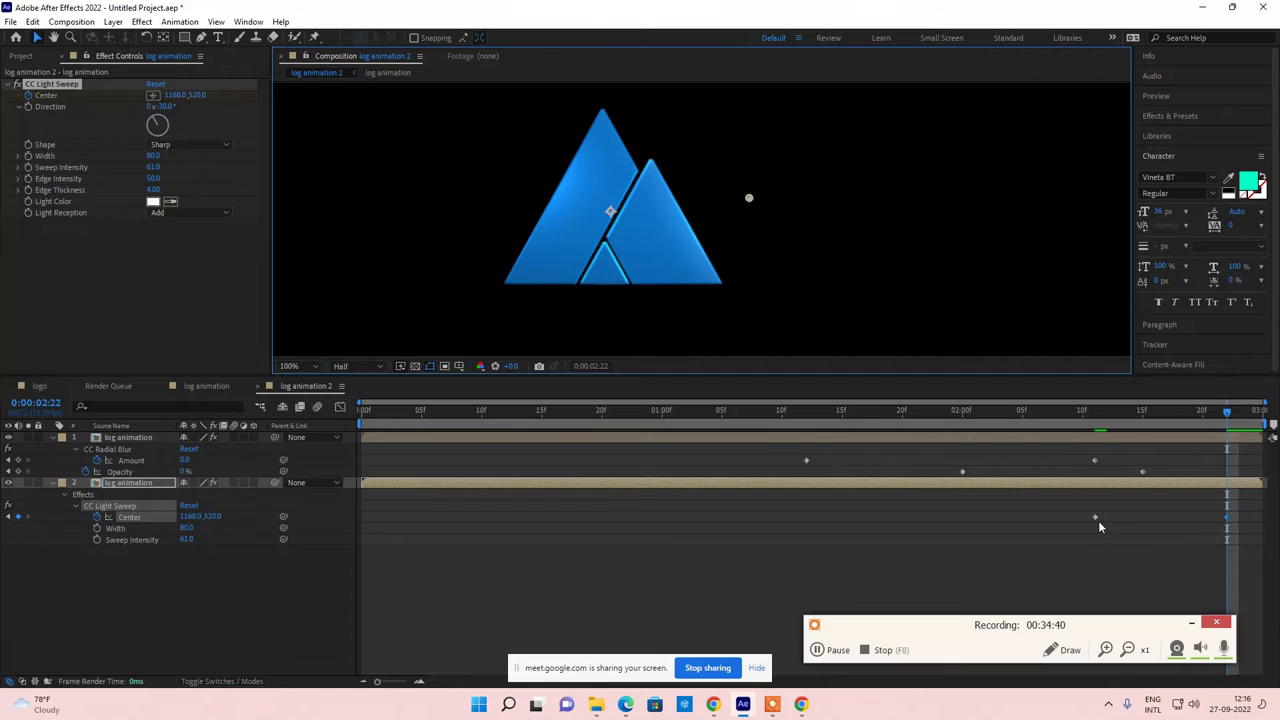
Step: Retime the centre keyframes to about 0:00:02:05–0:00:02:24 and preview the glide
drag(1096, 518, 1022, 522)
drag(1112, 404, 277, 449)
scroll(510, 279, down, 1)
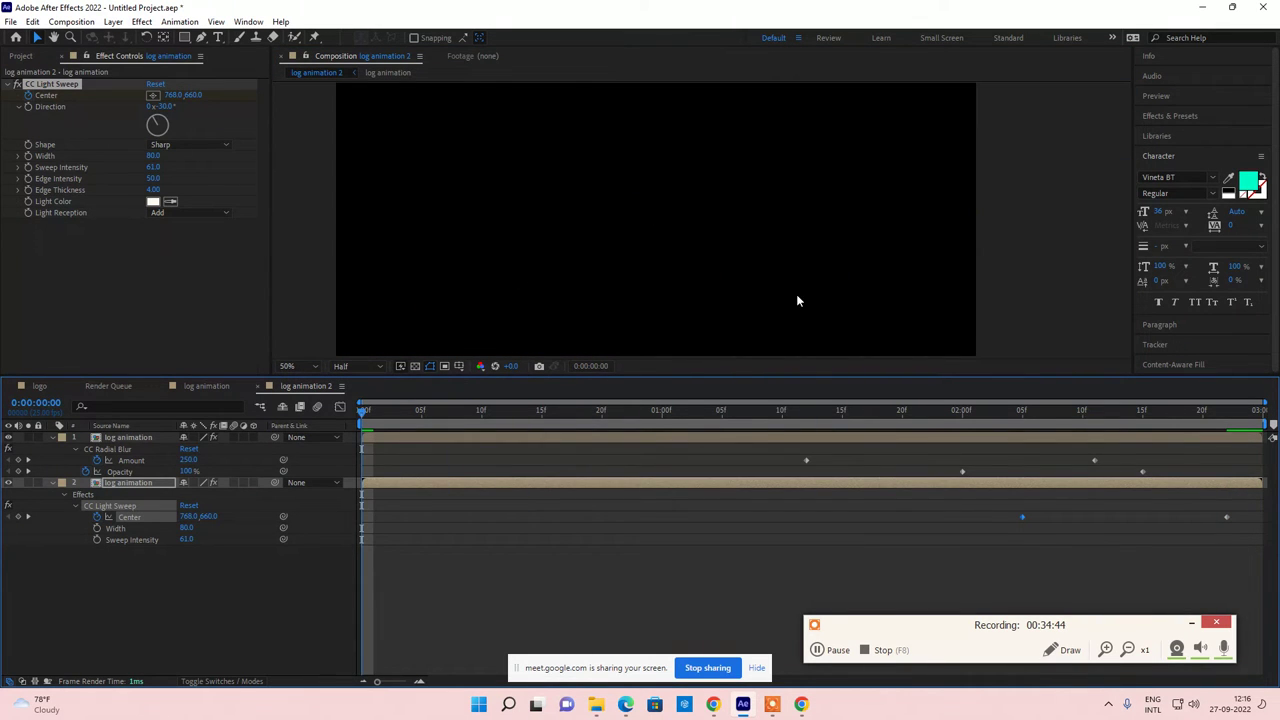
key(space)
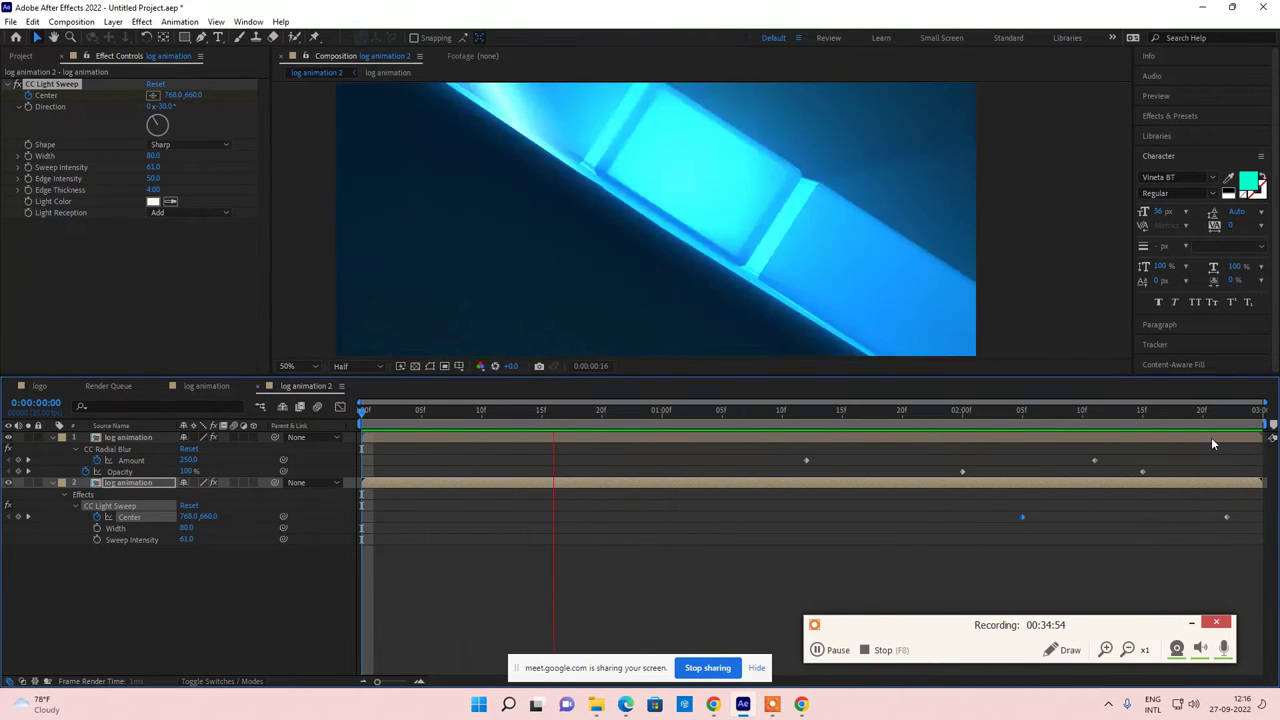
key(space)
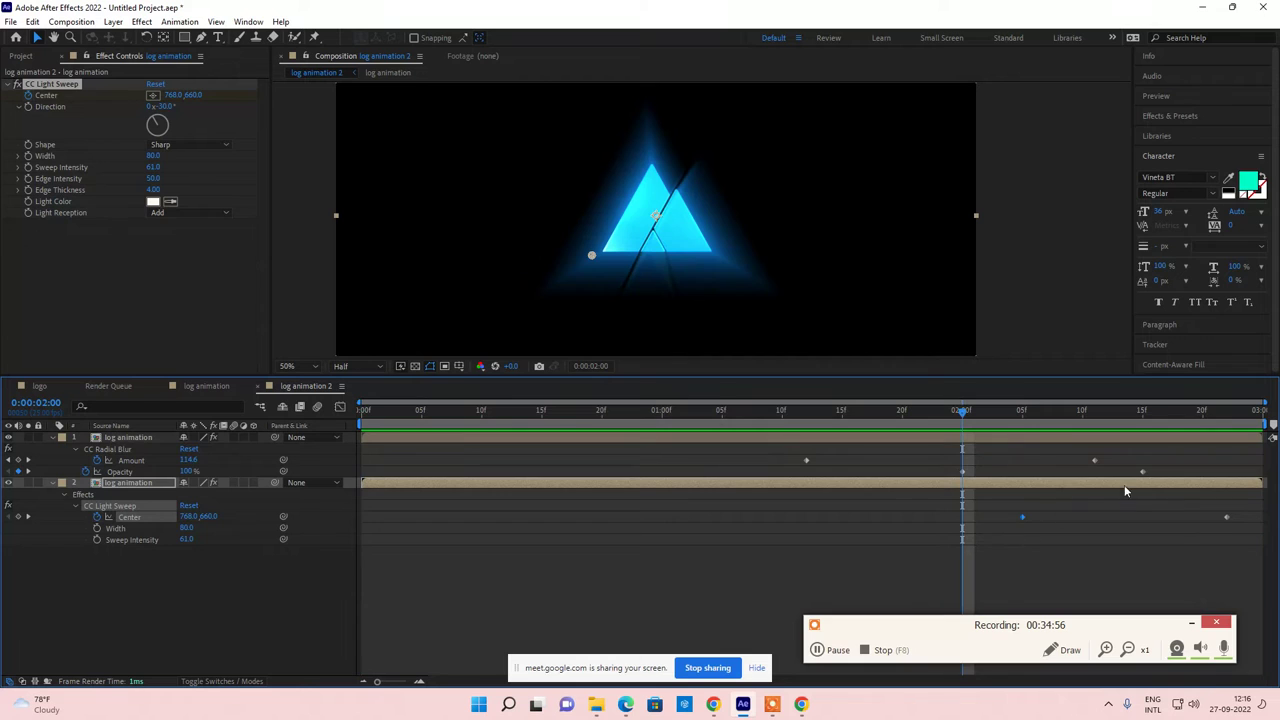
drag(1226, 518, 1250, 518)
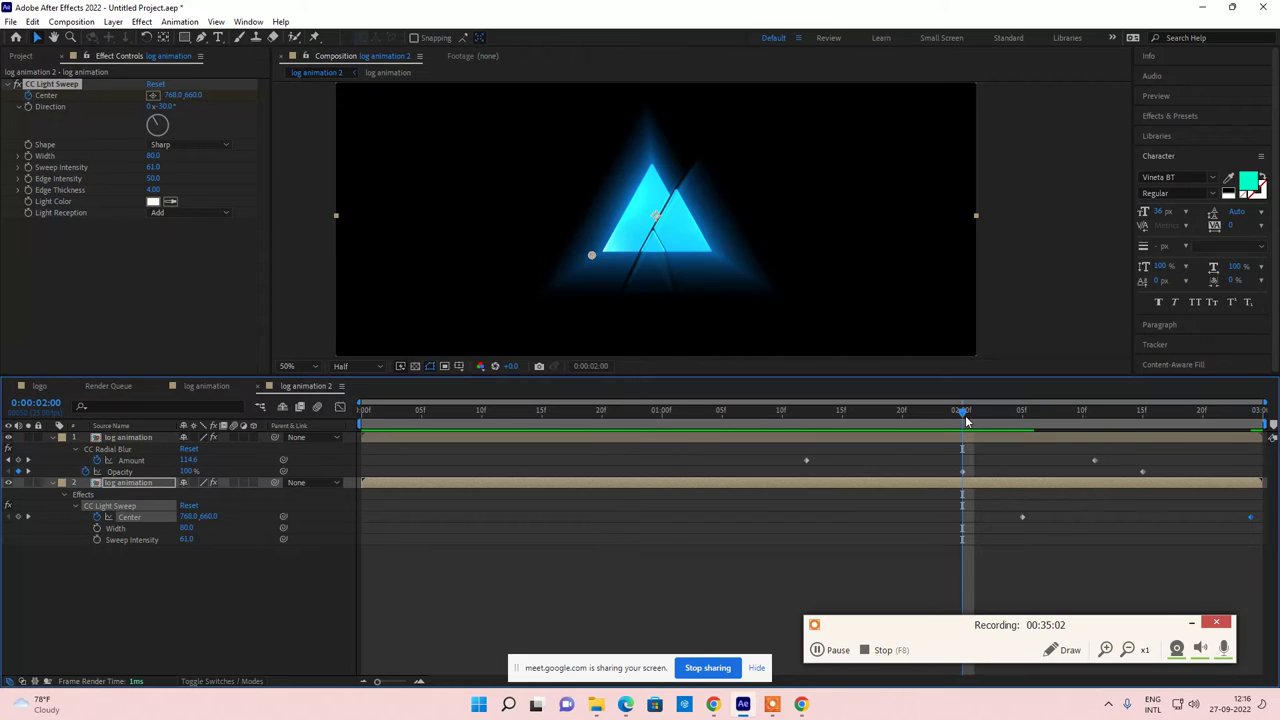
drag(966, 421, 1168, 412)
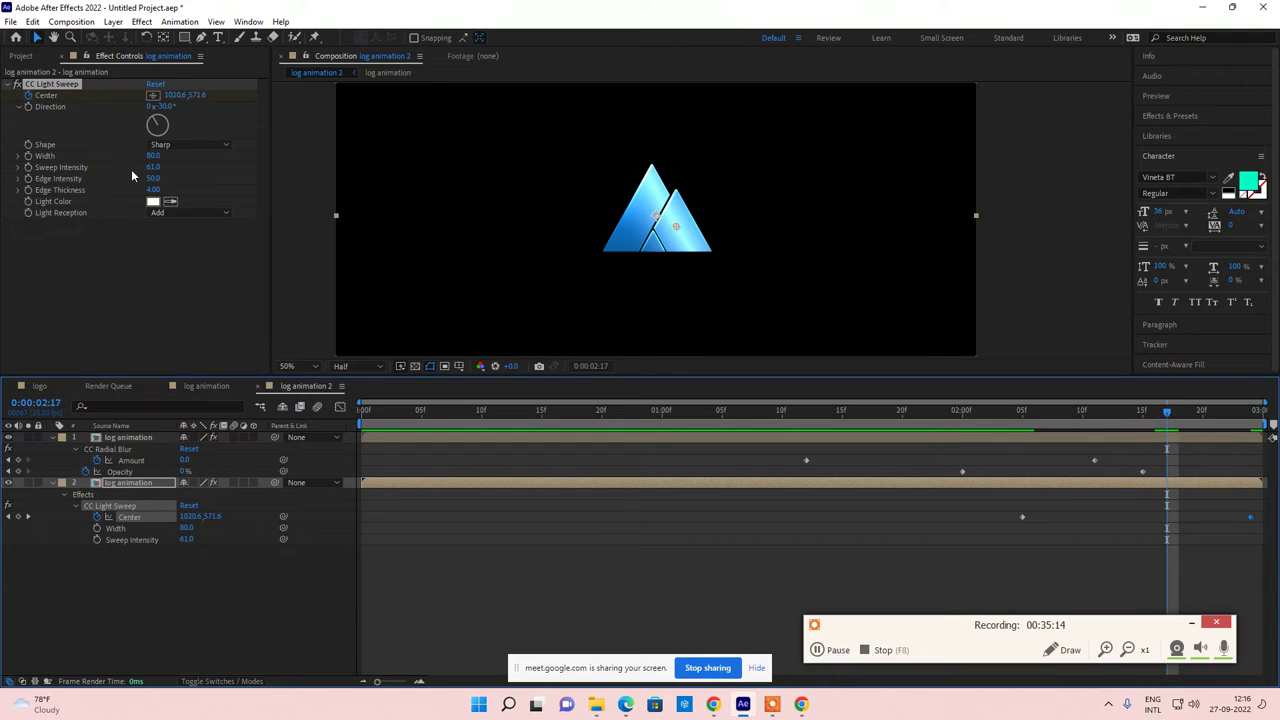
Step: Reduce the CC Light Sweep Width from 80 to 31 for a thinner glint
drag(155, 157, 149, 189)
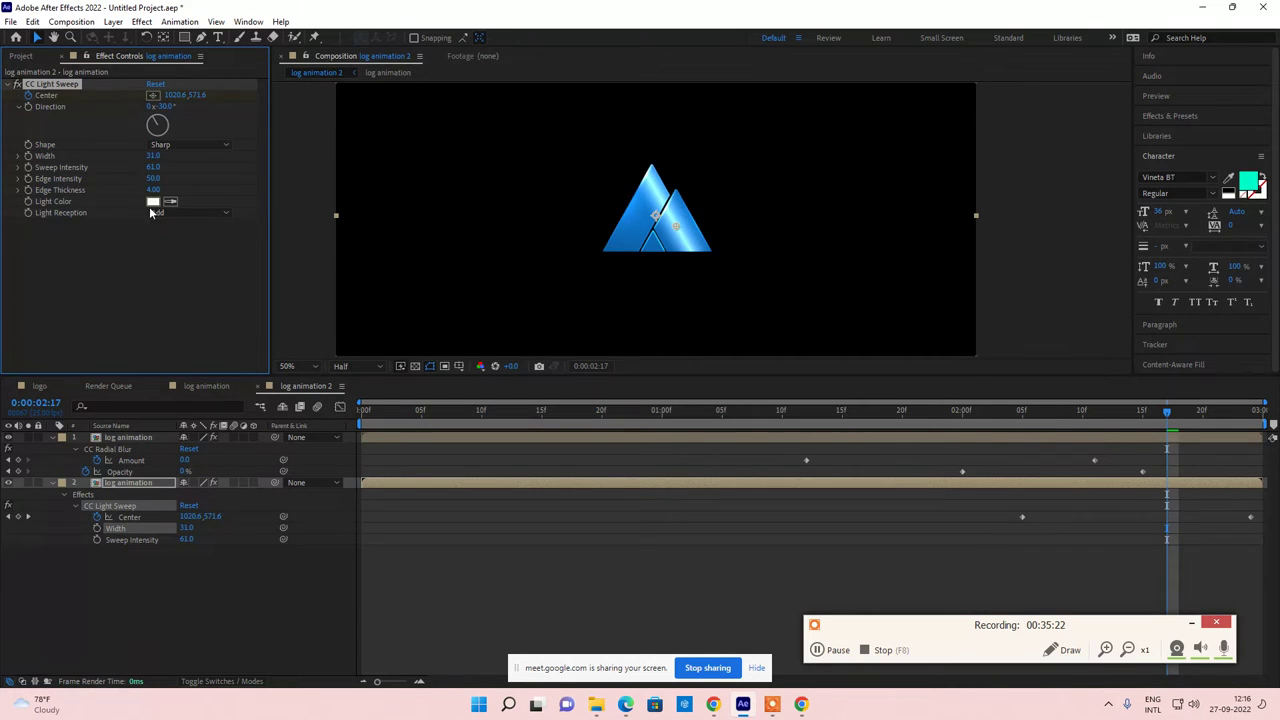
Step: Try orange, then green as the sweep's light colour and review nearby frames
click(153, 204)
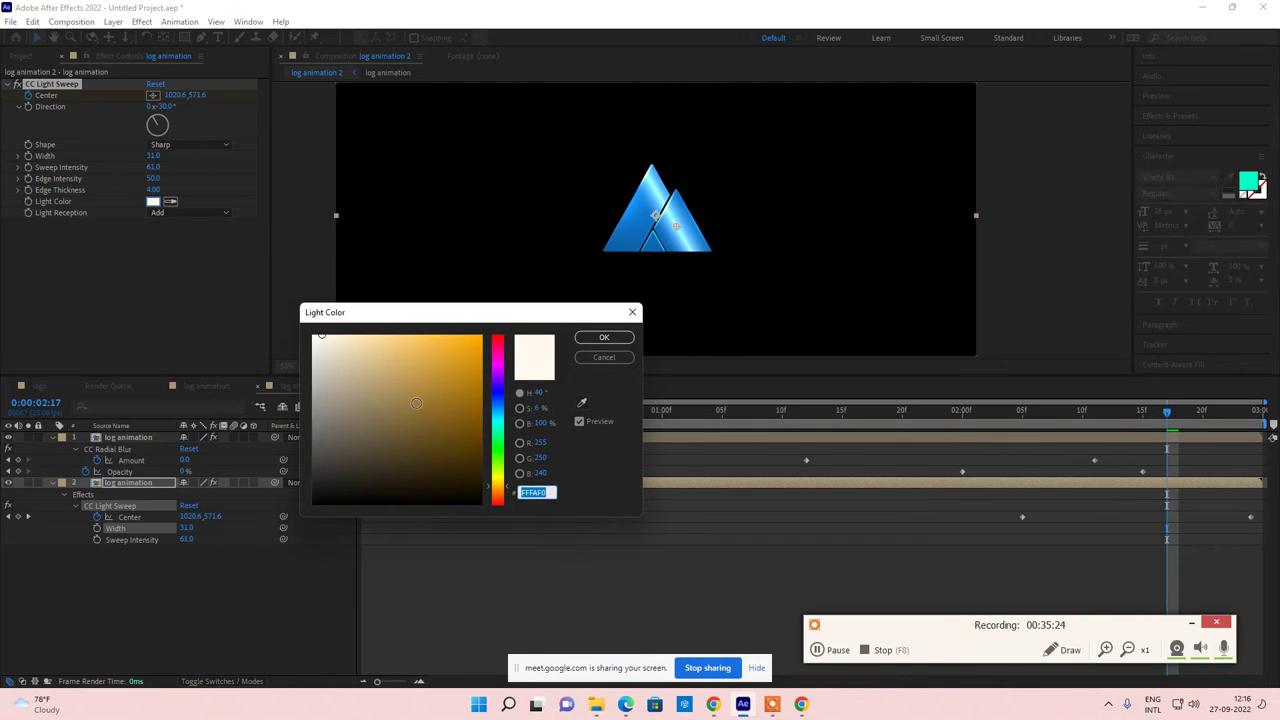
click(472, 347)
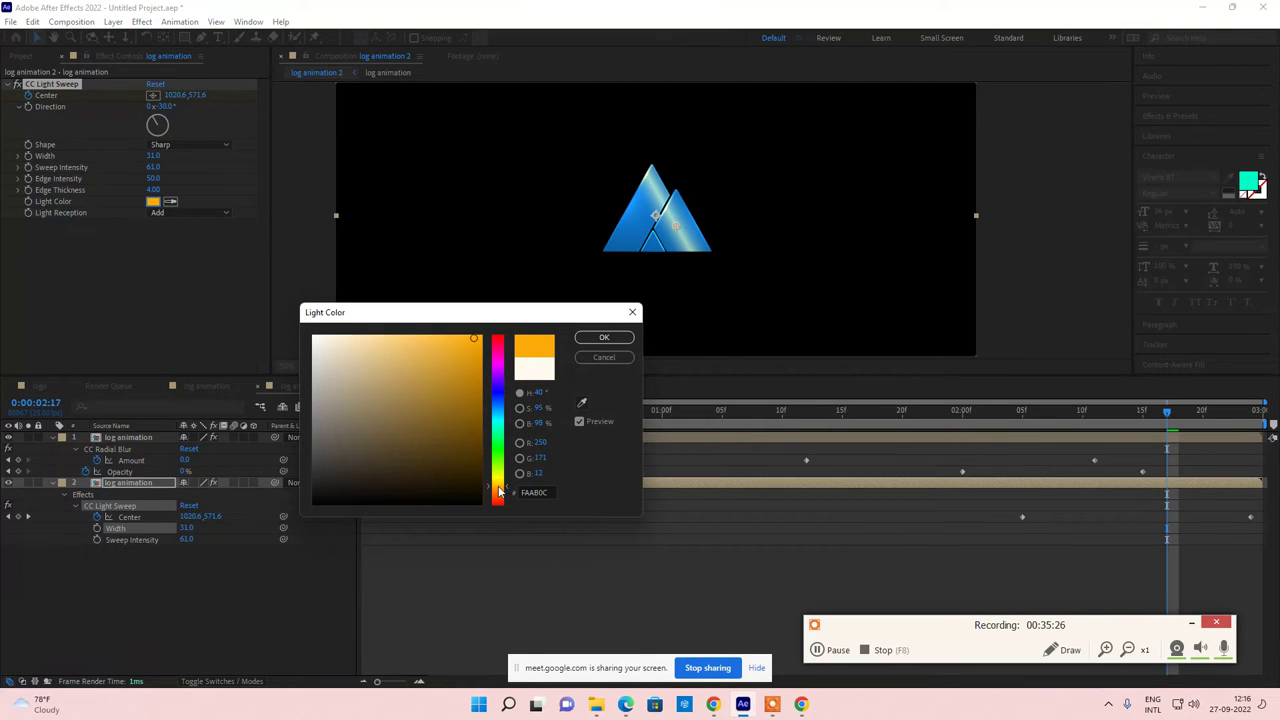
drag(500, 490, 507, 455)
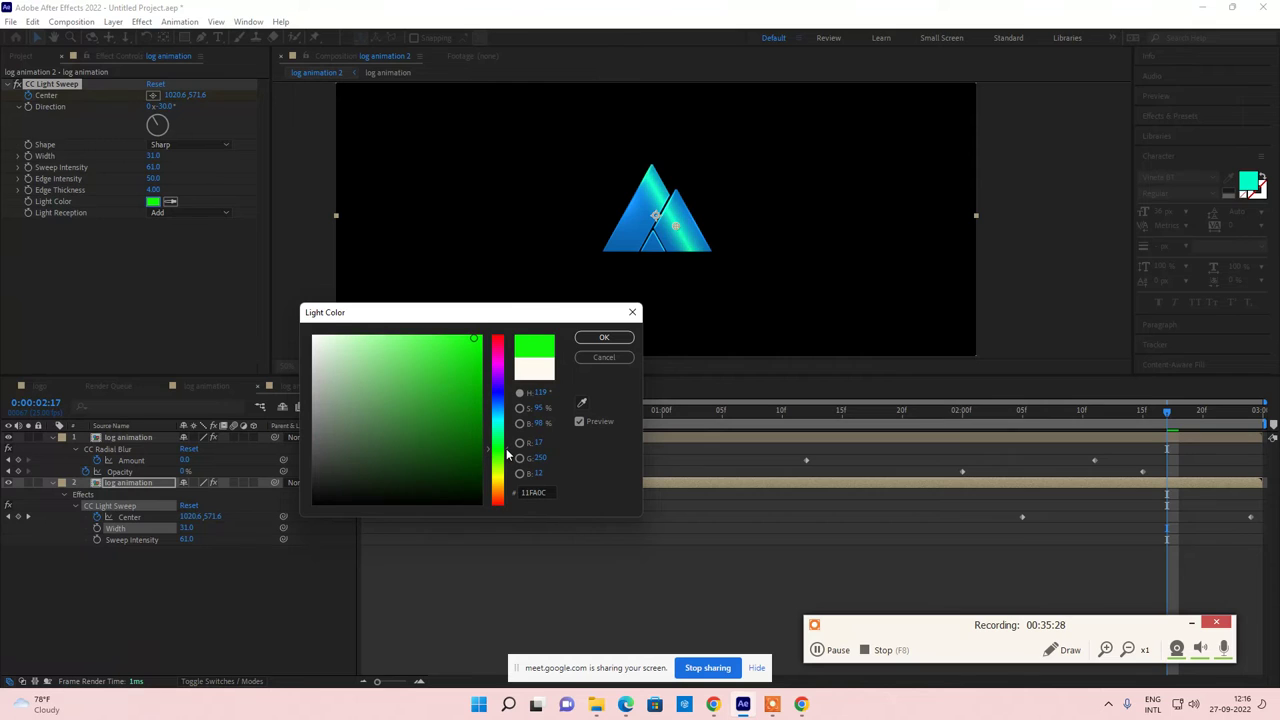
click(604, 337)
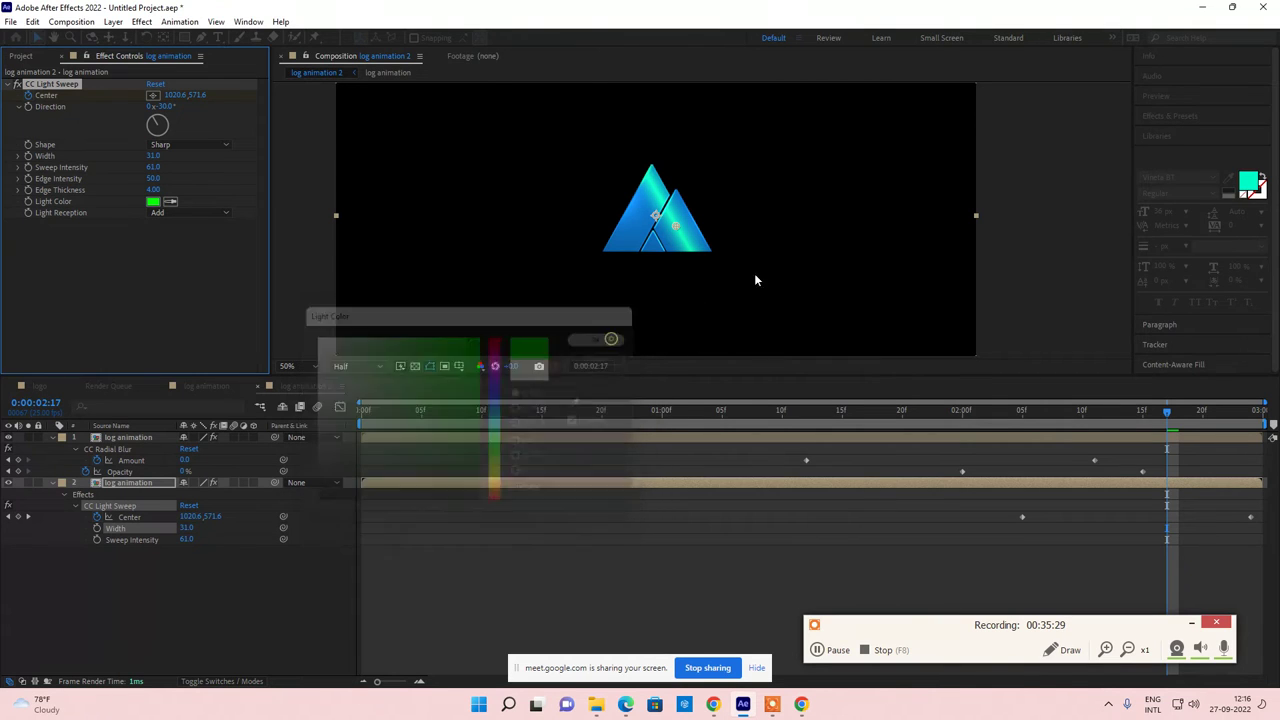
click(1153, 420)
mouse_move(1153, 425)
mouse_down()
mouse_move(1056, 431)
mouse_move(1205, 418)
mouse_move(1172, 425)
mouse_up()
Step: Test purple and magenta, then settle the light colour on near-white grey EAEAEA
click(153, 202)
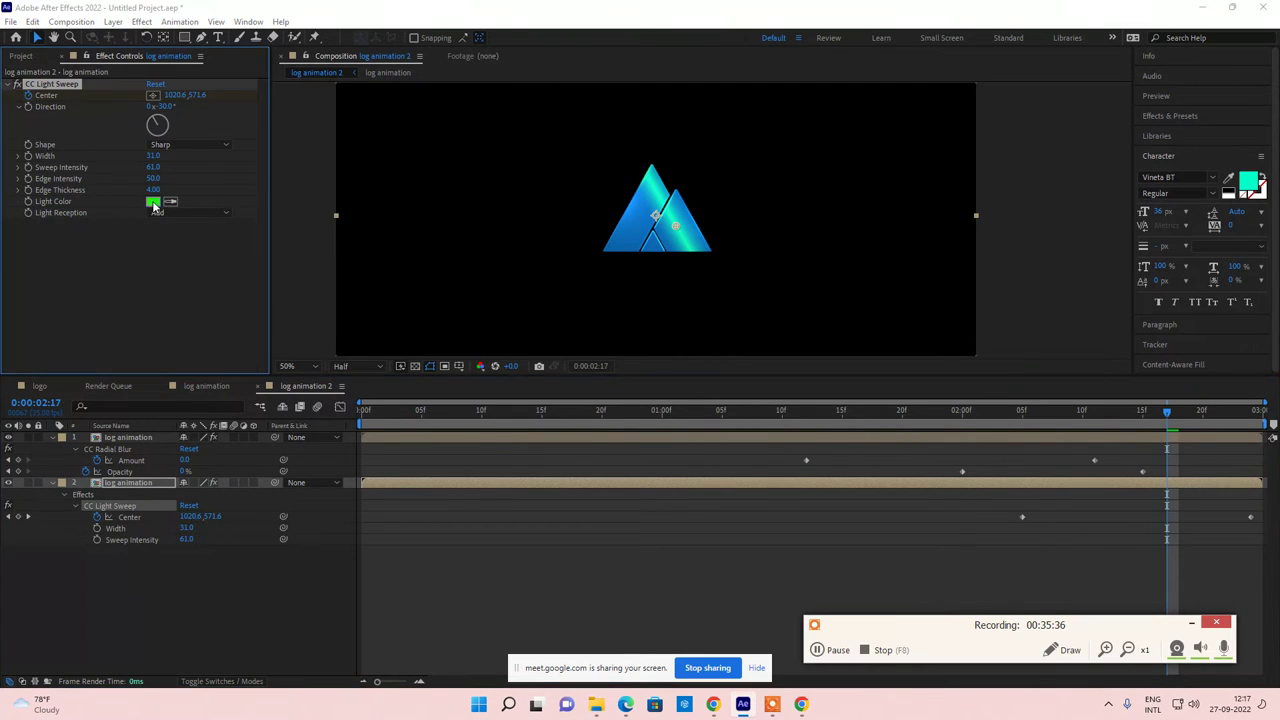
click(497, 377)
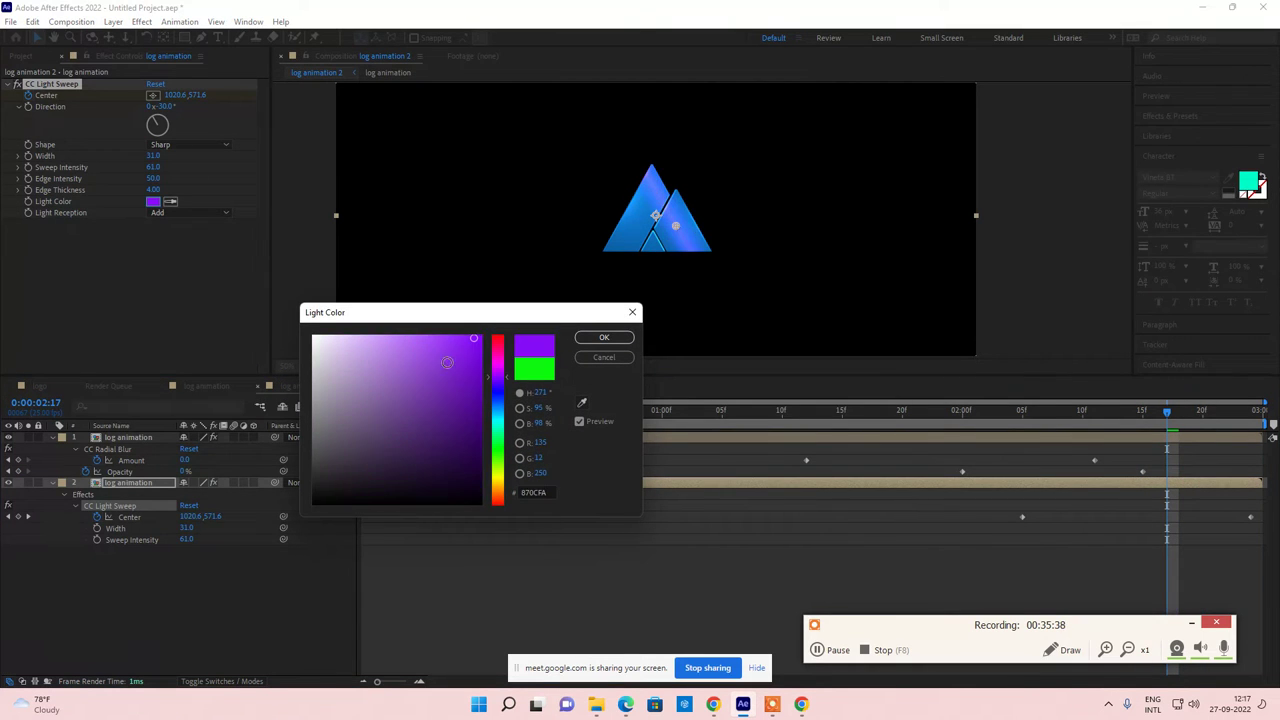
click(498, 356)
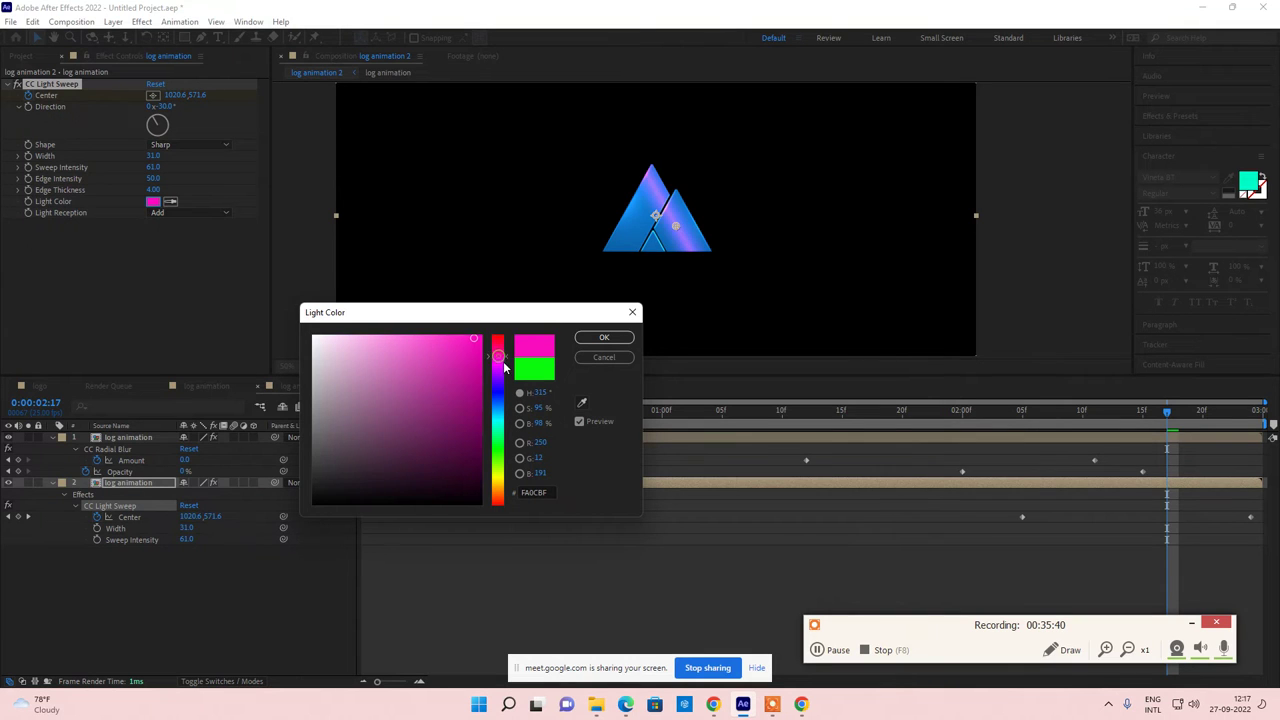
drag(449, 360, 497, 314)
click(501, 481)
drag(366, 416, 297, 348)
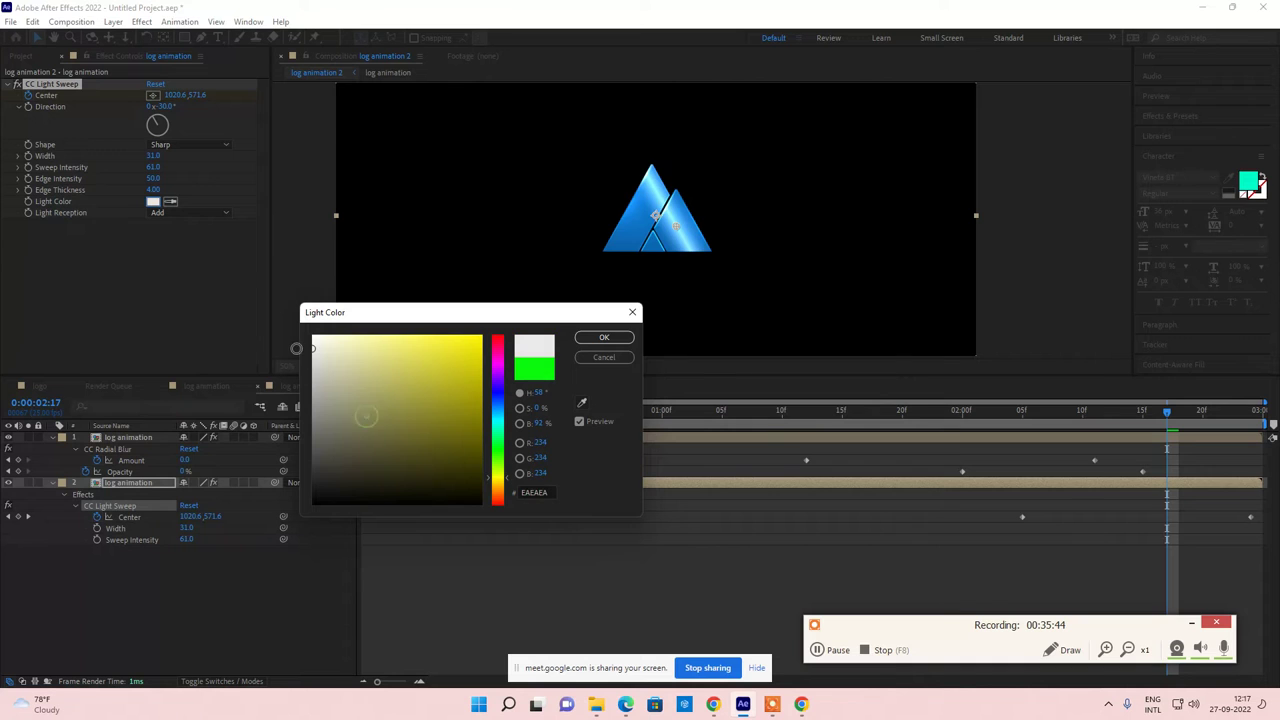
click(604, 337)
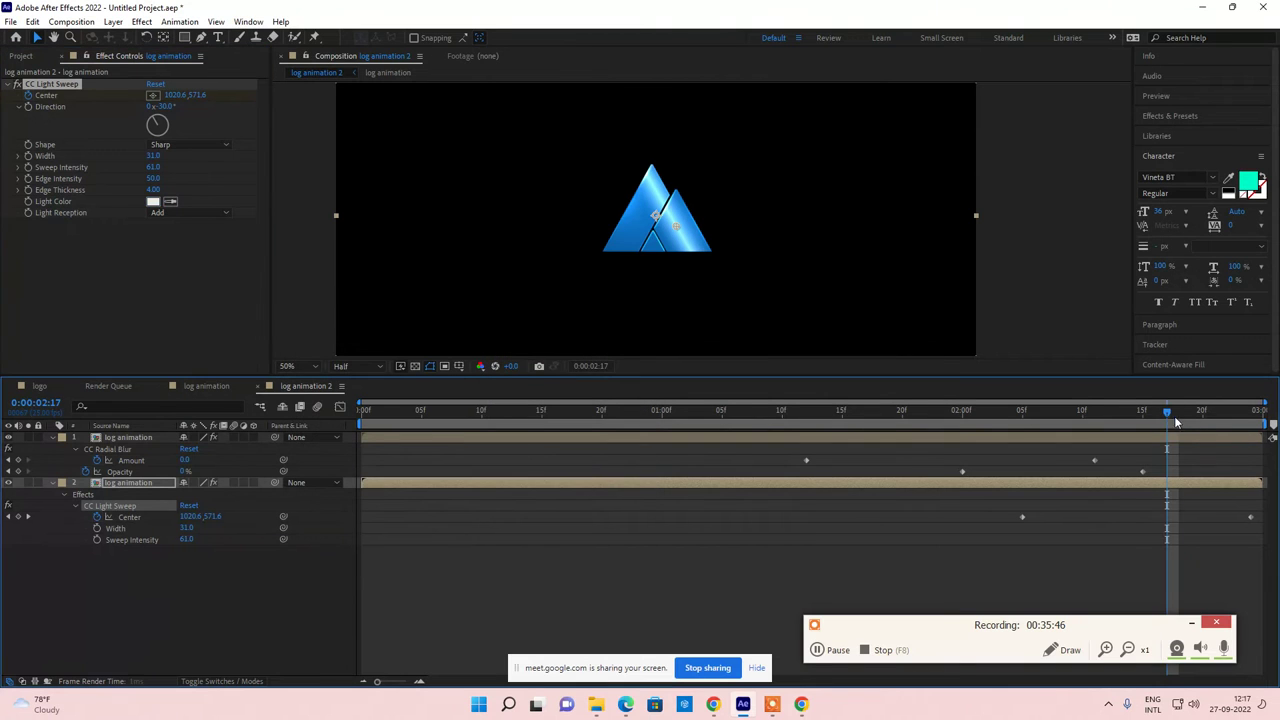
drag(1177, 422, 296, 446)
scroll(790, 245, down, 4)
key(space)
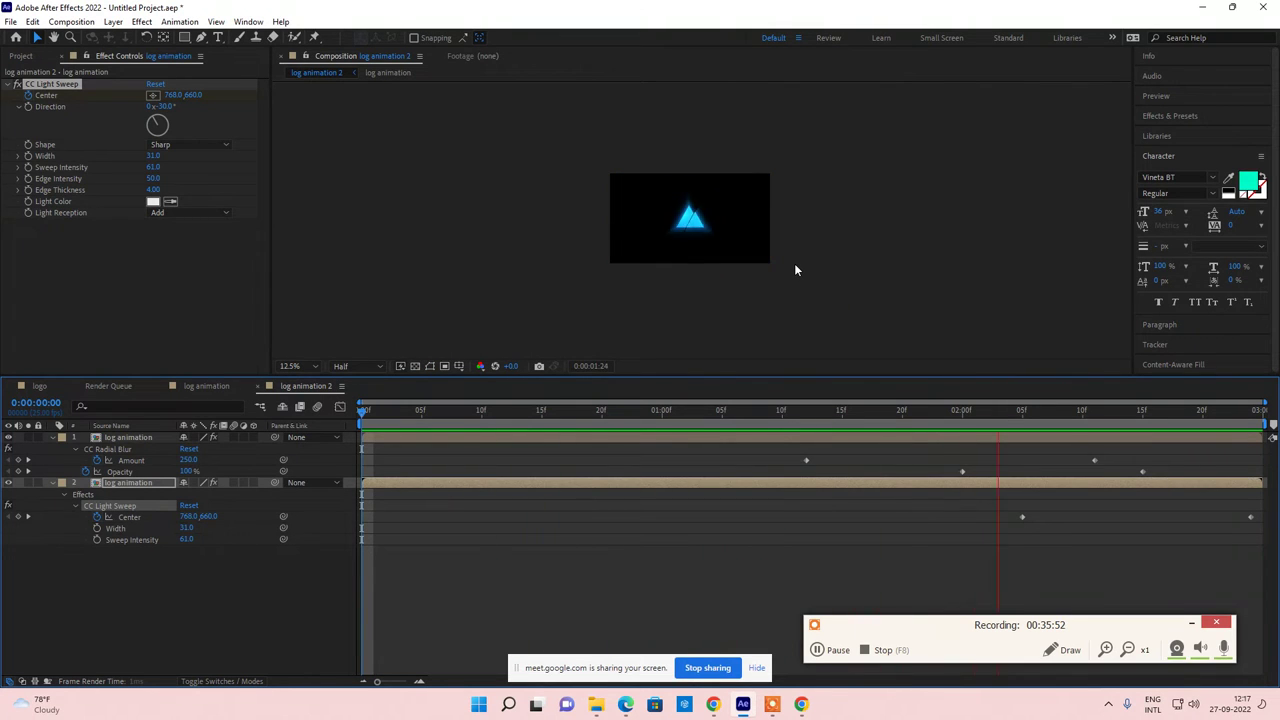
scroll(730, 245, up, 4)
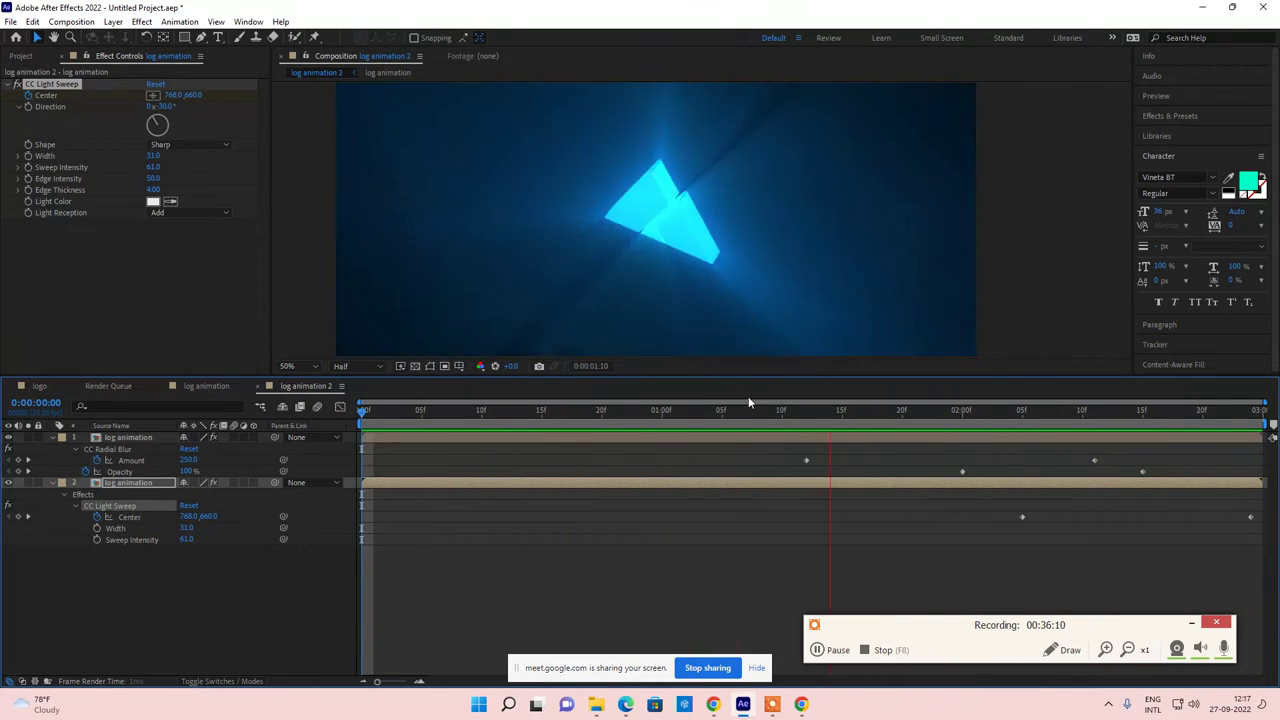
key(space)
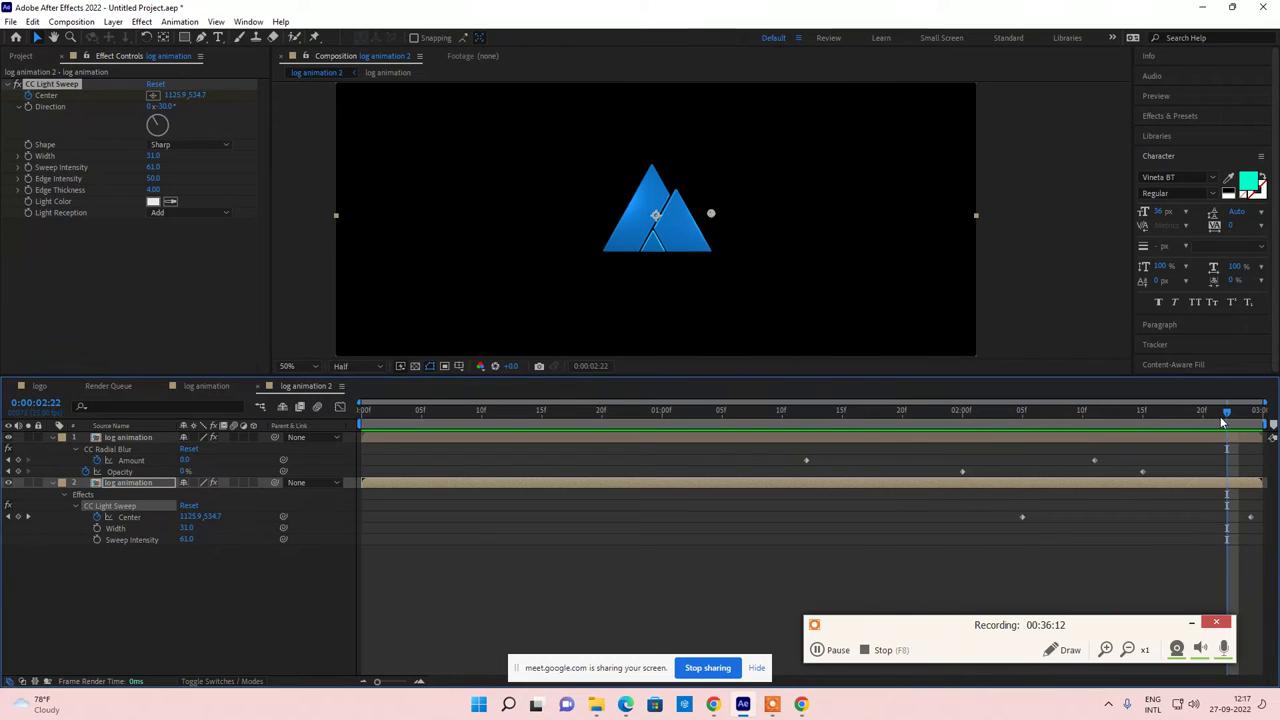
drag(1220, 416, 1192, 420)
drag(940, 633, 925, 697)
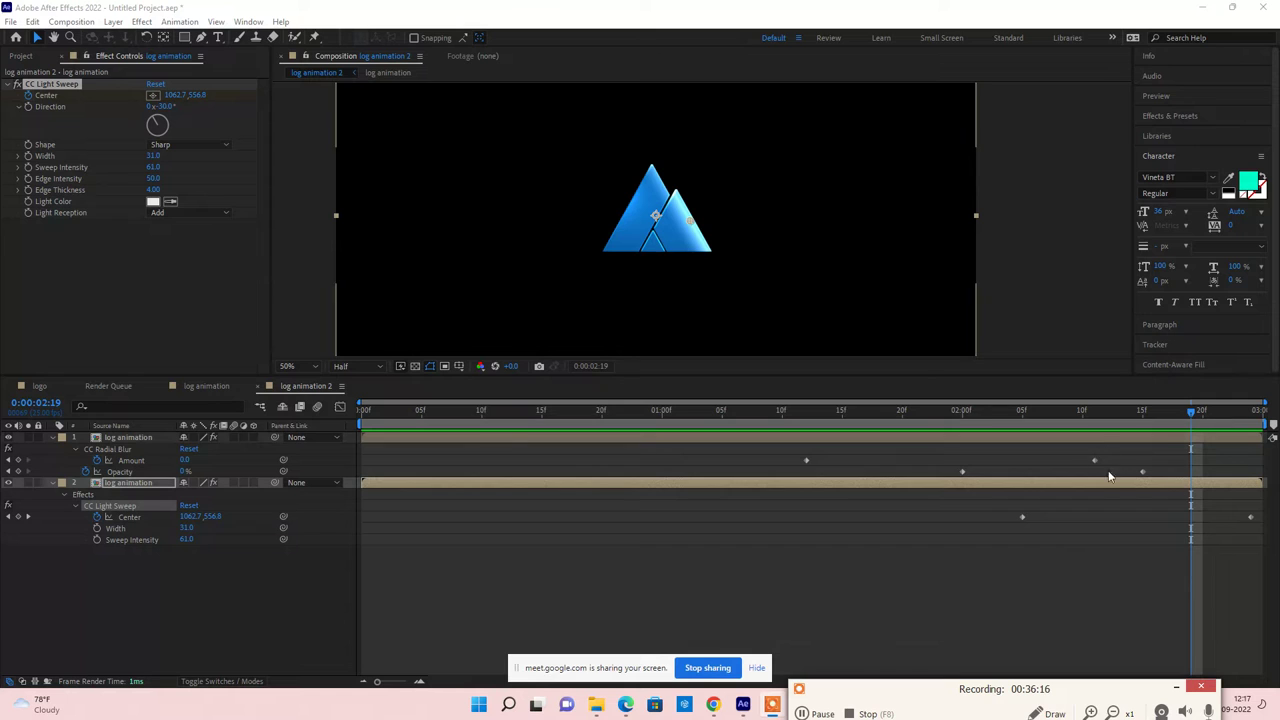
Step: Set the log animation 2 Duration to 0:00:05:00 and zoom the timeline out to show all five seconds
click(71, 22)
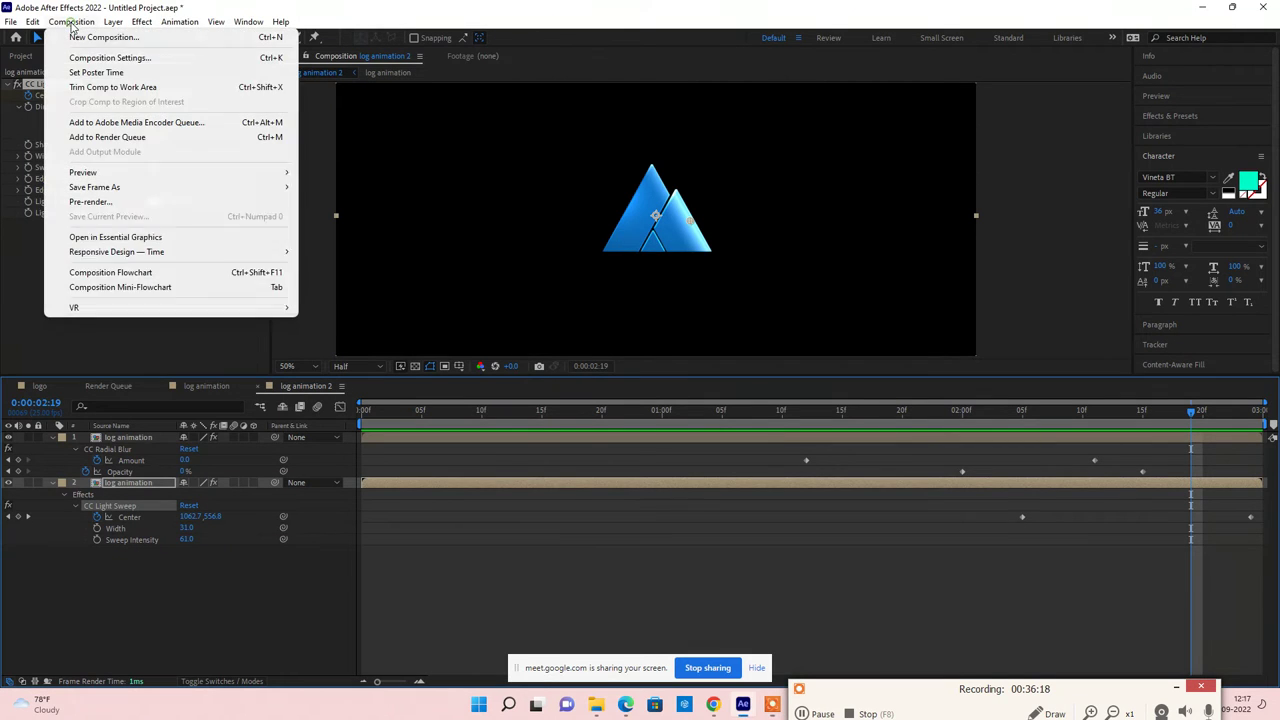
click(112, 60)
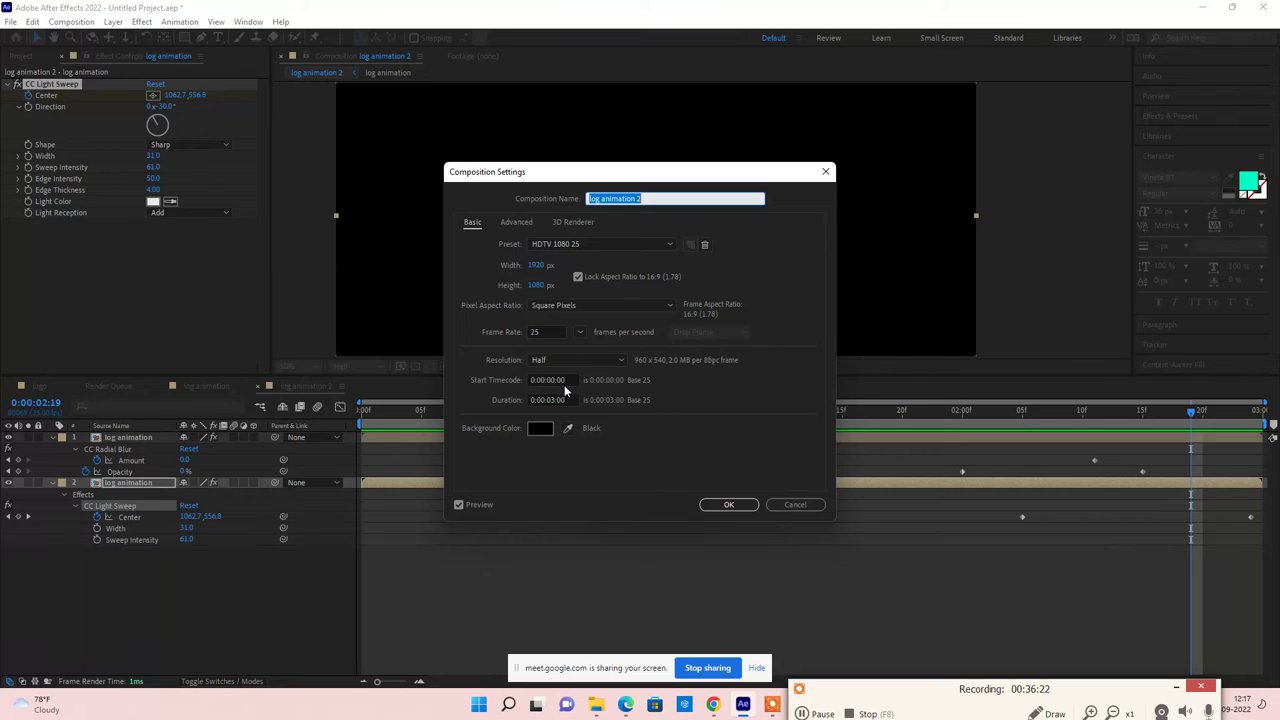
click(553, 400)
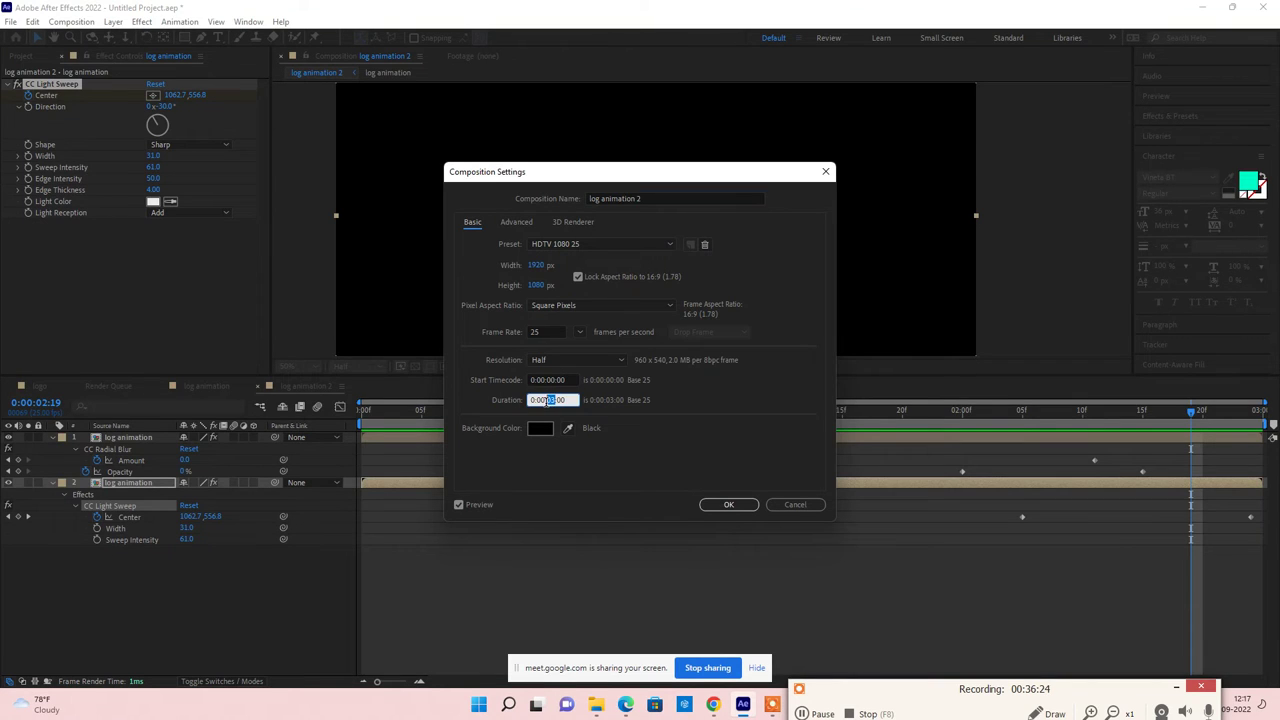
text(03)
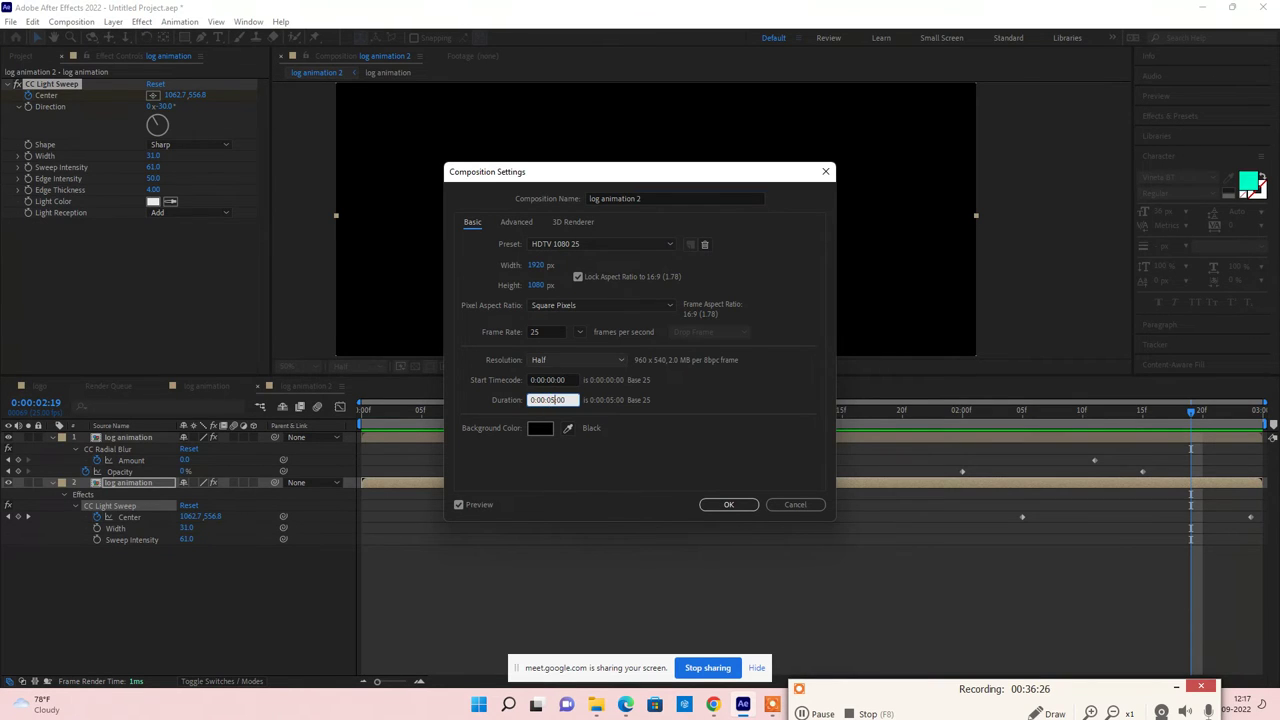
key(Return)
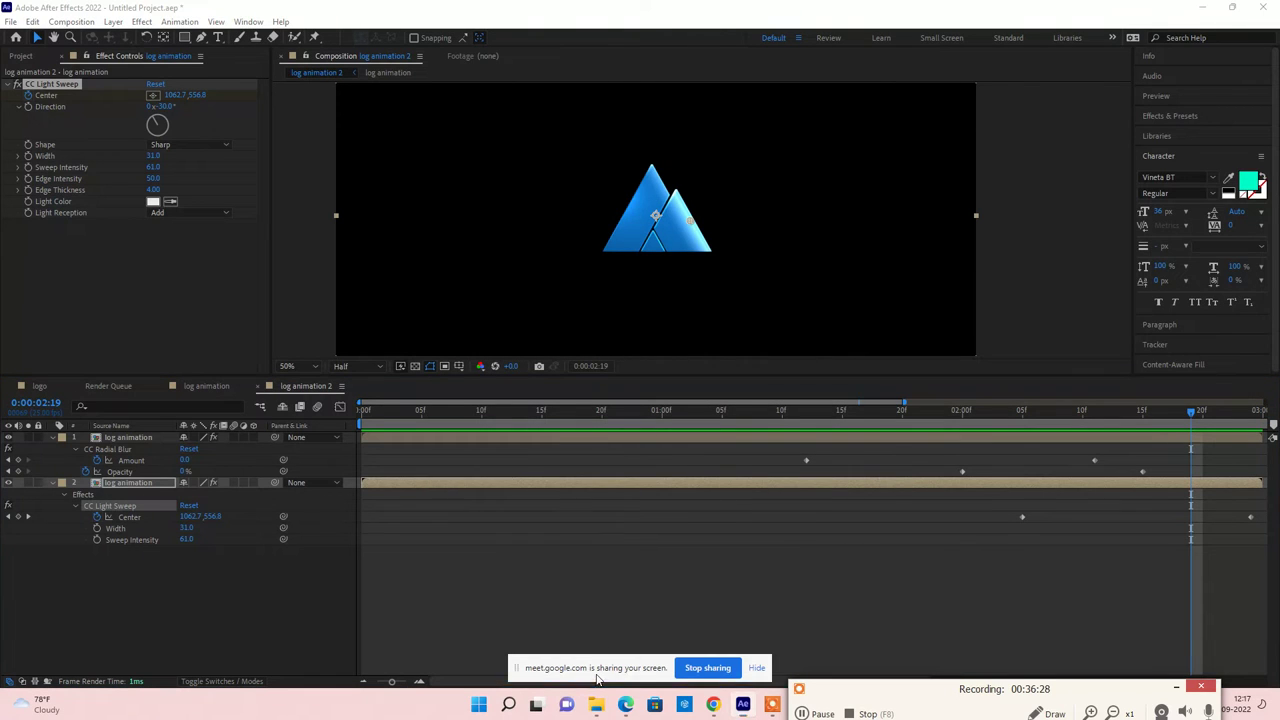
drag(597, 680, 669, 670)
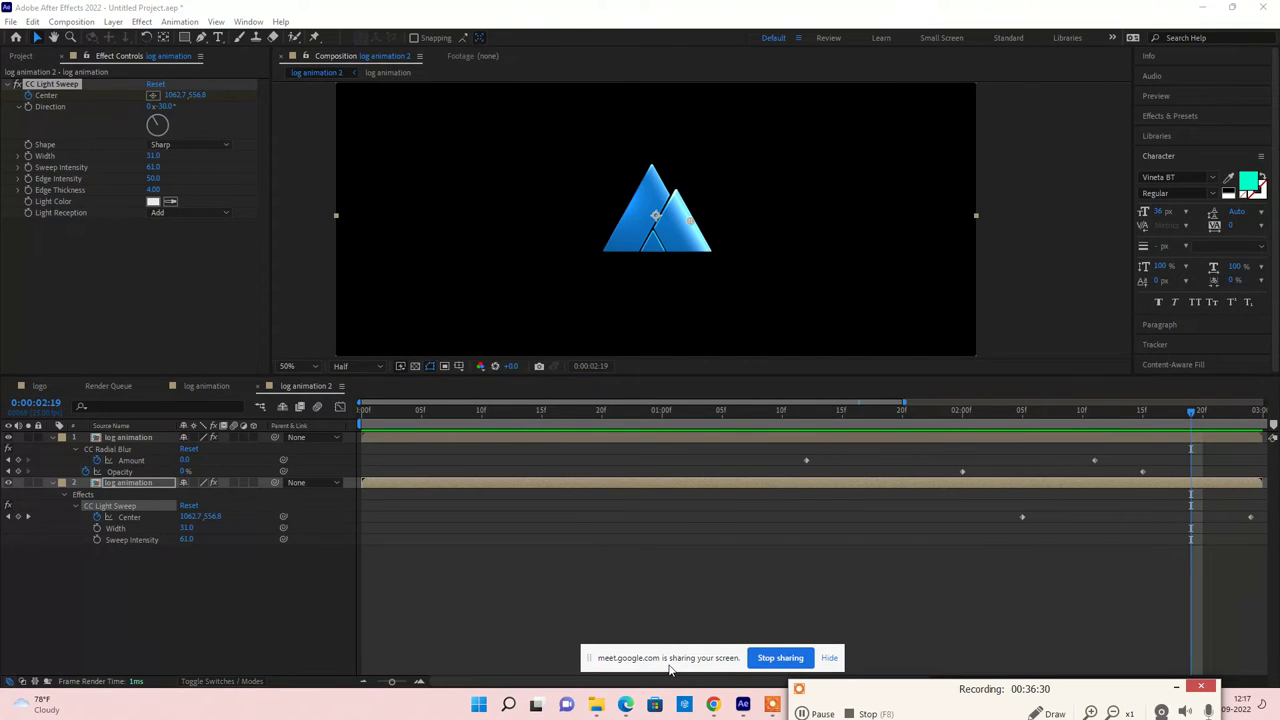
drag(395, 686, 377, 684)
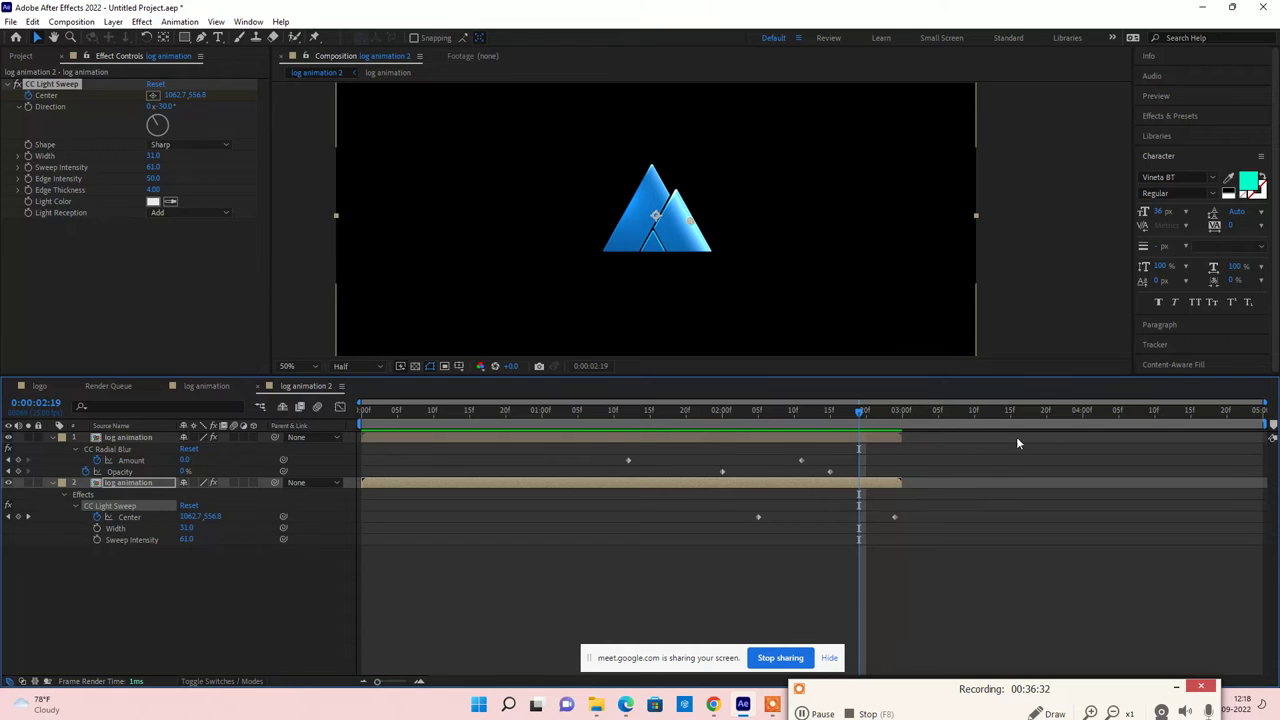
drag(862, 422, 895, 413)
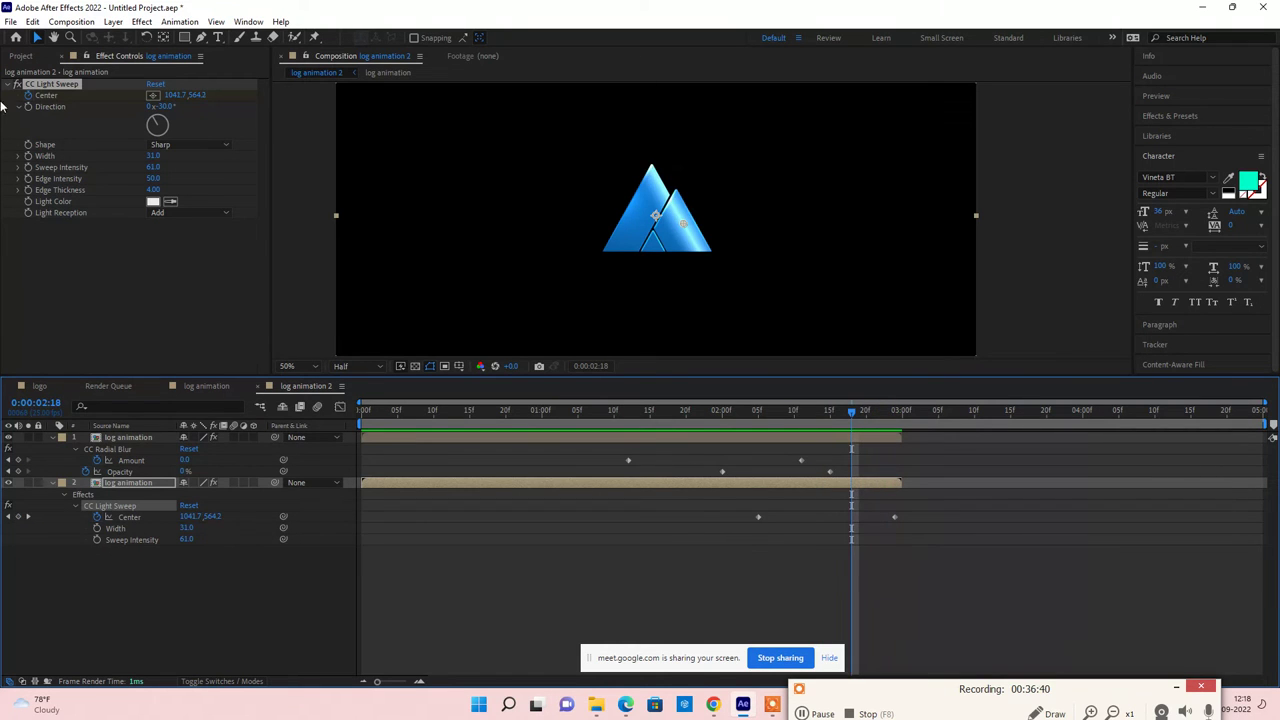
click(70, 21)
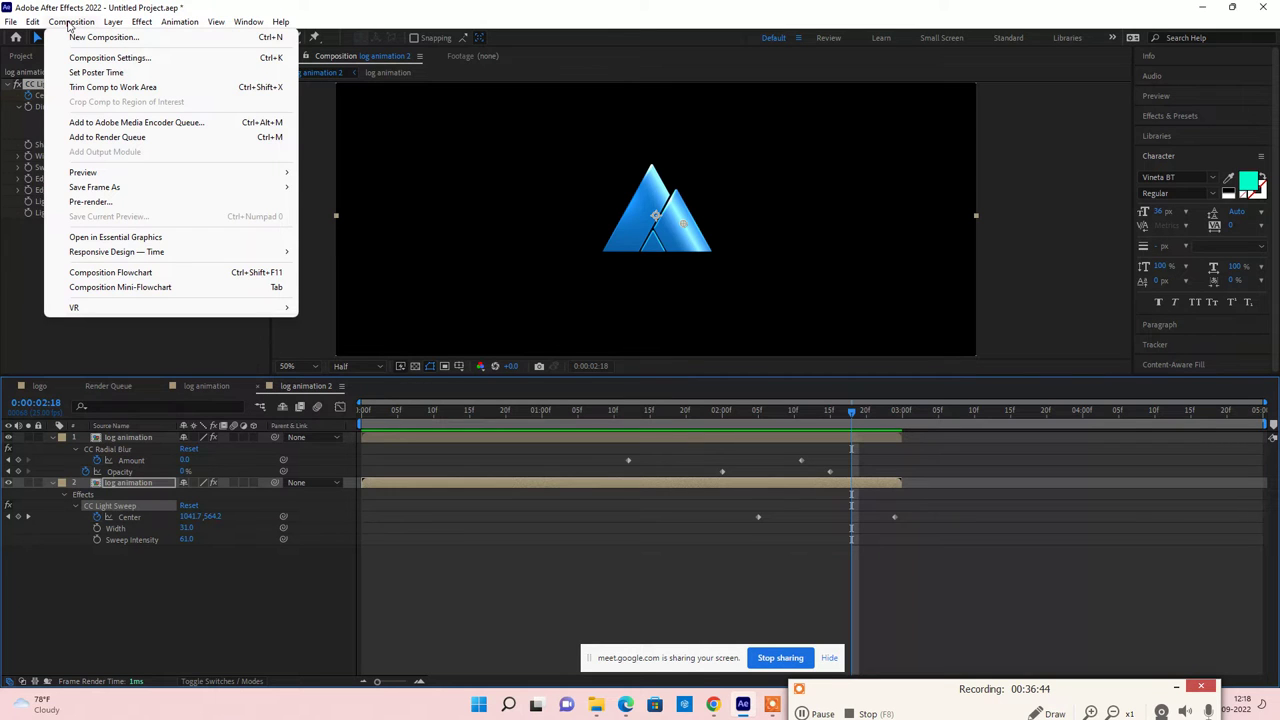
click(91, 58)
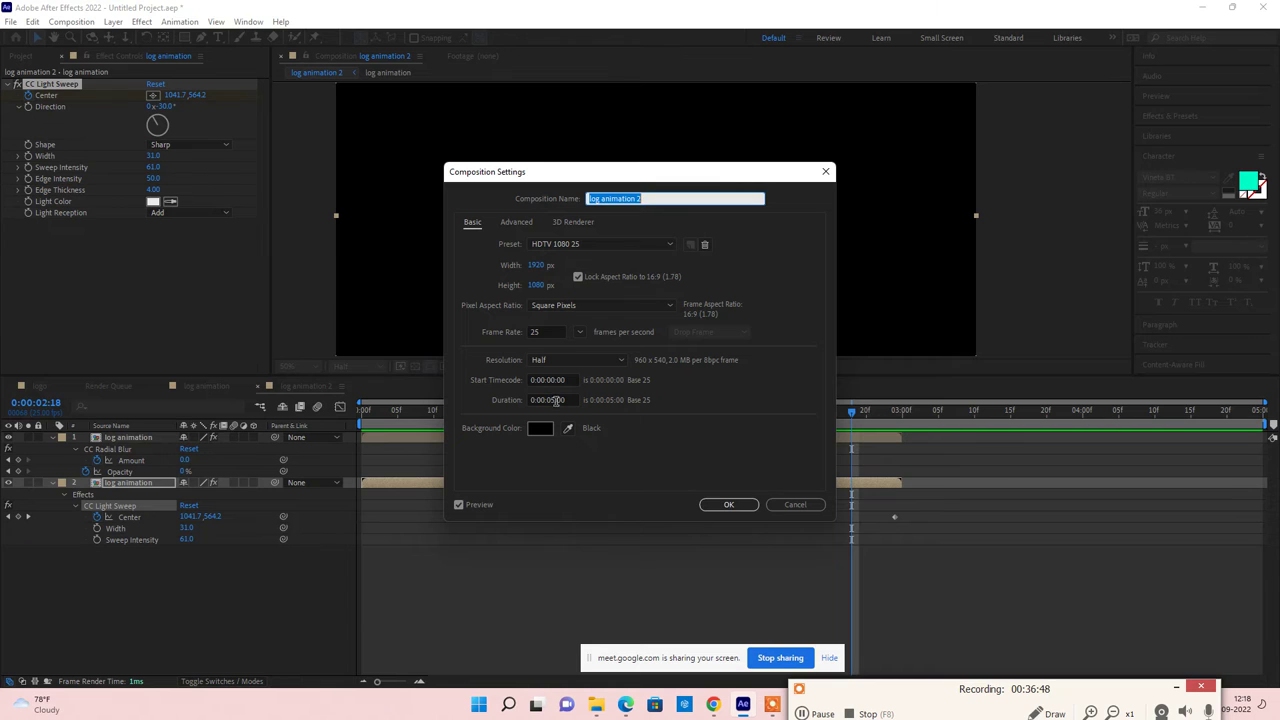
click(553, 400)
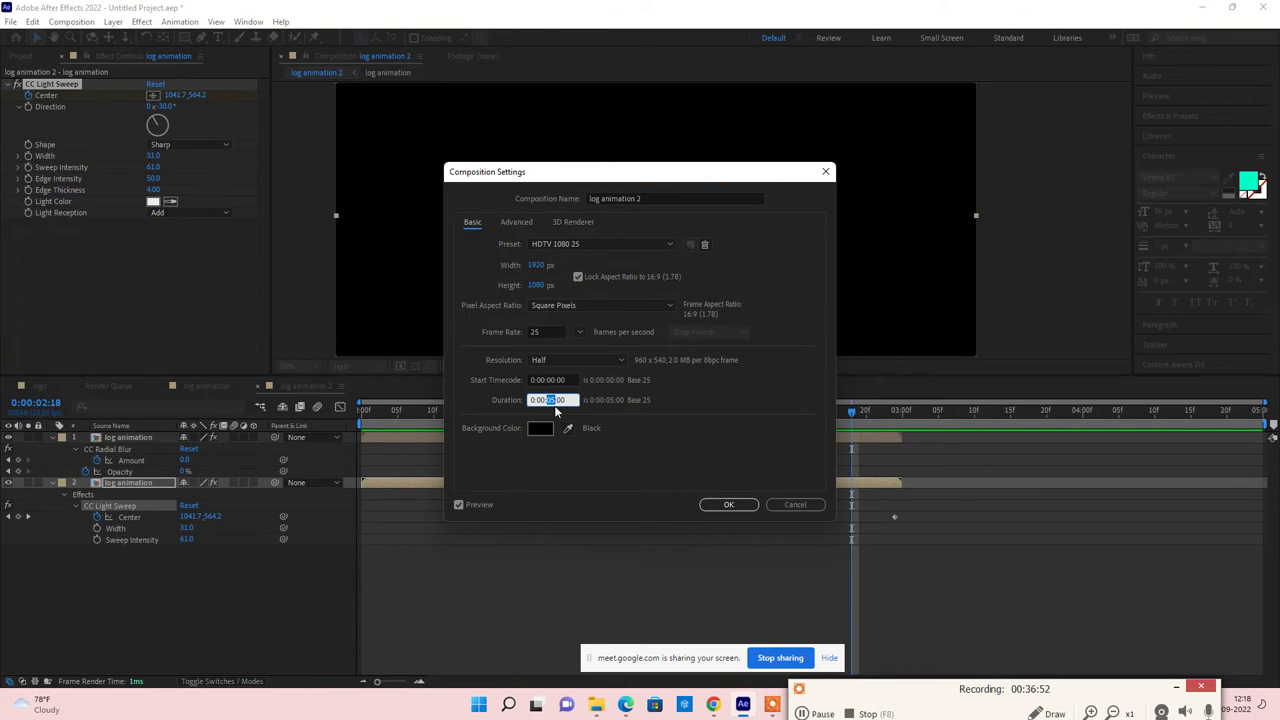
click(728, 505)
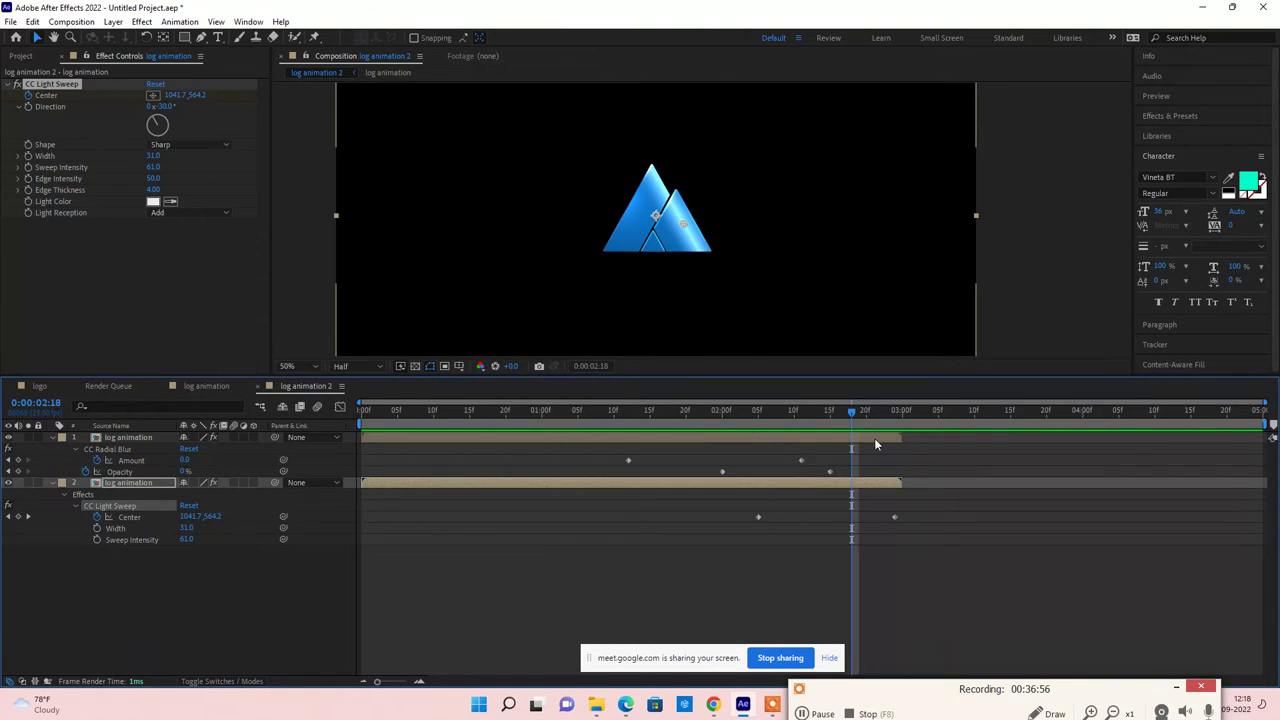
click(874, 438)
click(865, 482)
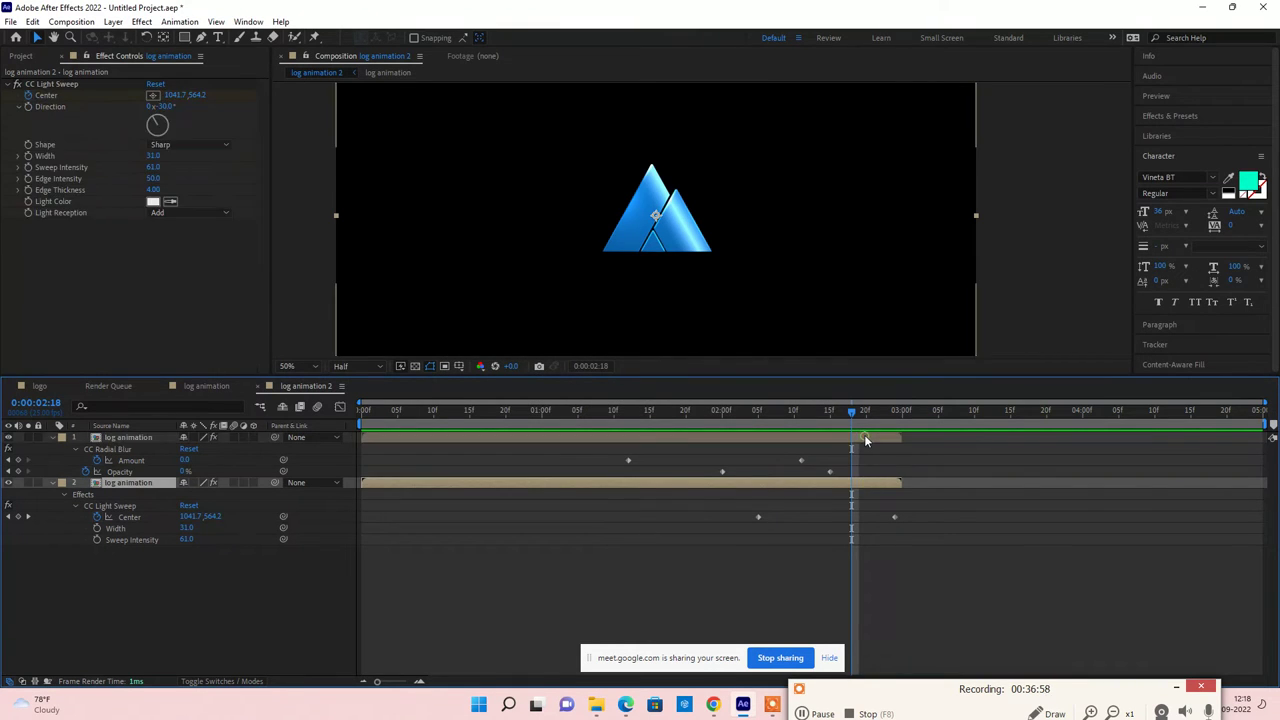
shift+click(864, 437)
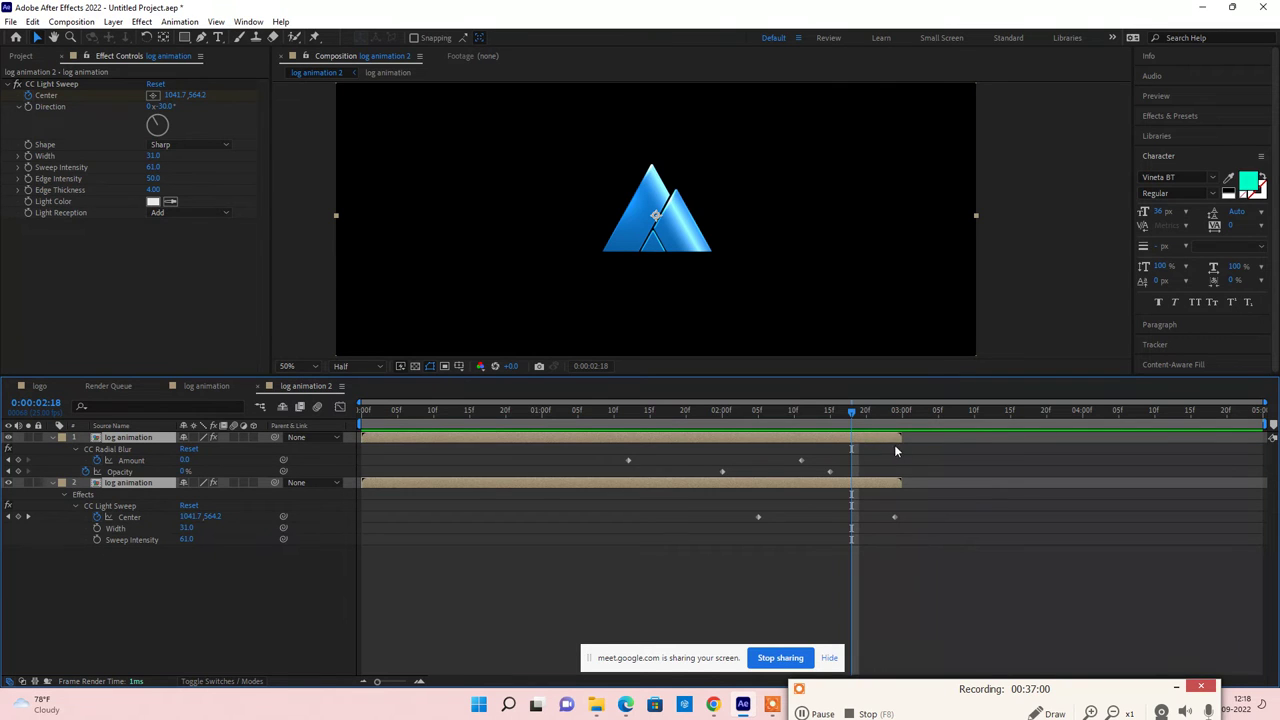
mouse_move(866, 412)
mouse_down()
mouse_move(901, 412)
mouse_move(845, 414)
mouse_up()
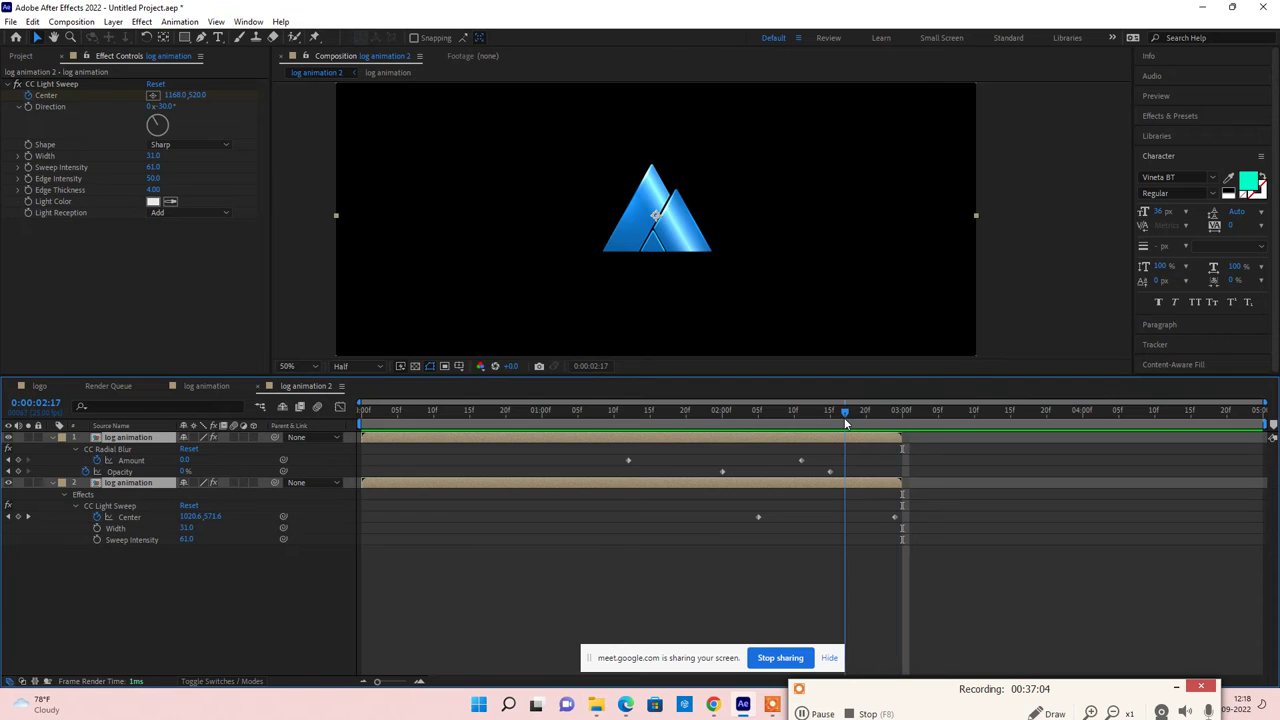
Step: Enable Time Remap on both log animation layers and stretch them and their end keyframes to the five-second comp end
key(ctrl+alt+t)
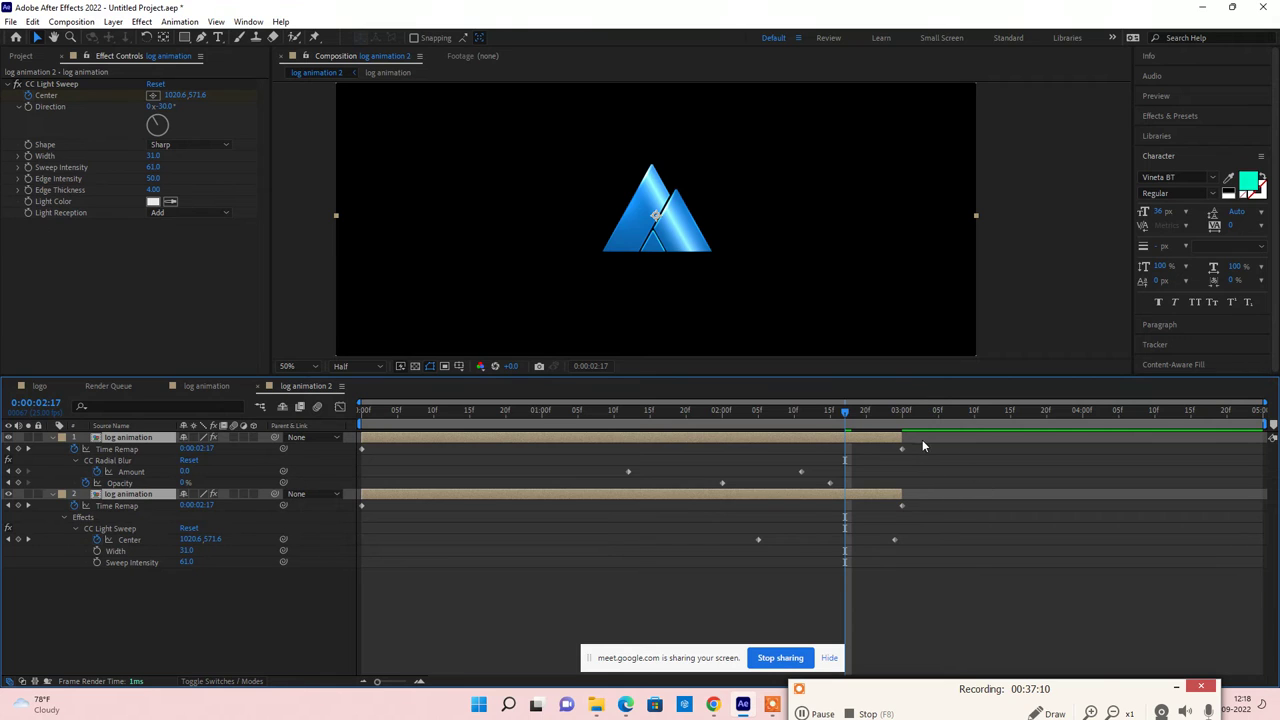
drag(901, 437, 1266, 437)
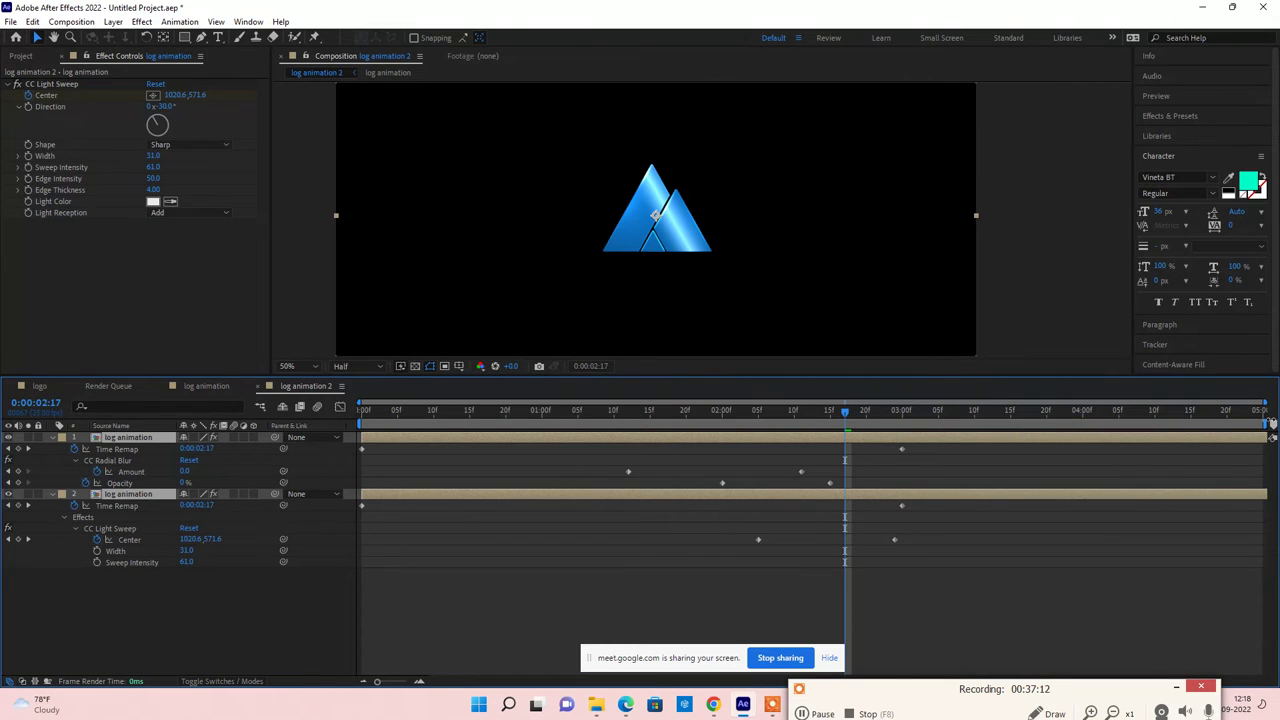
drag(866, 430, 893, 433)
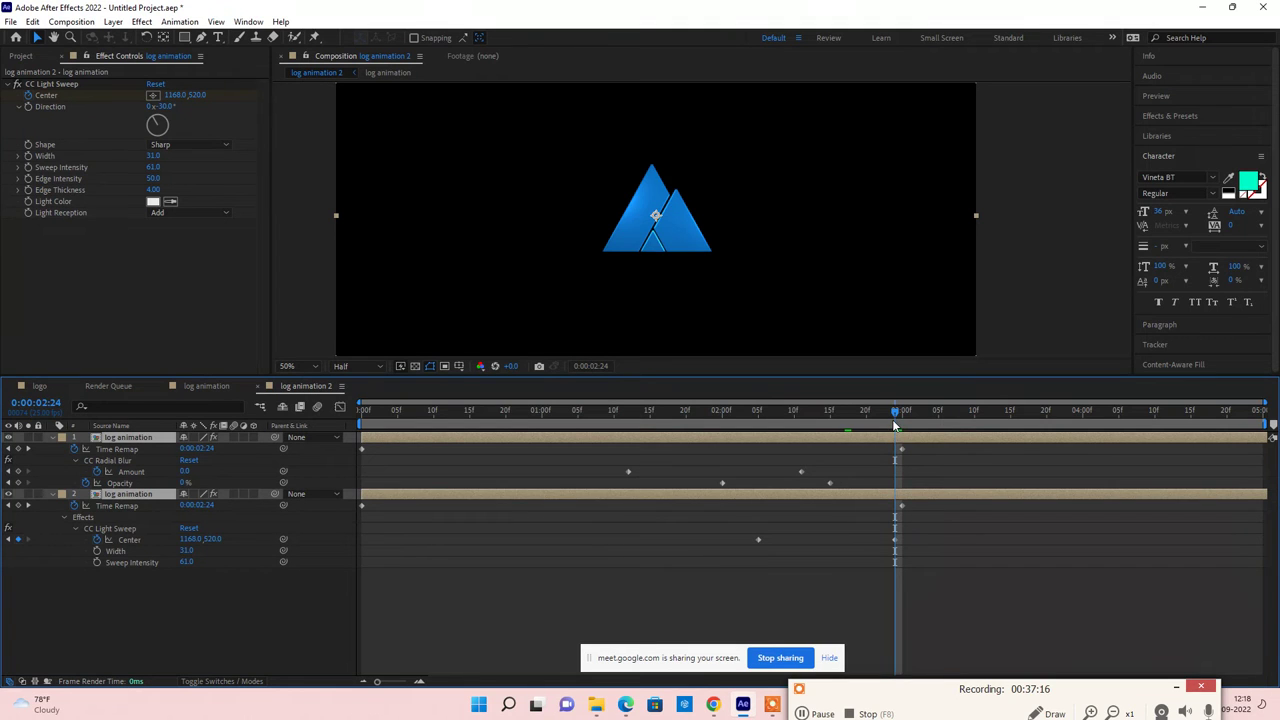
drag(916, 447, 1257, 505)
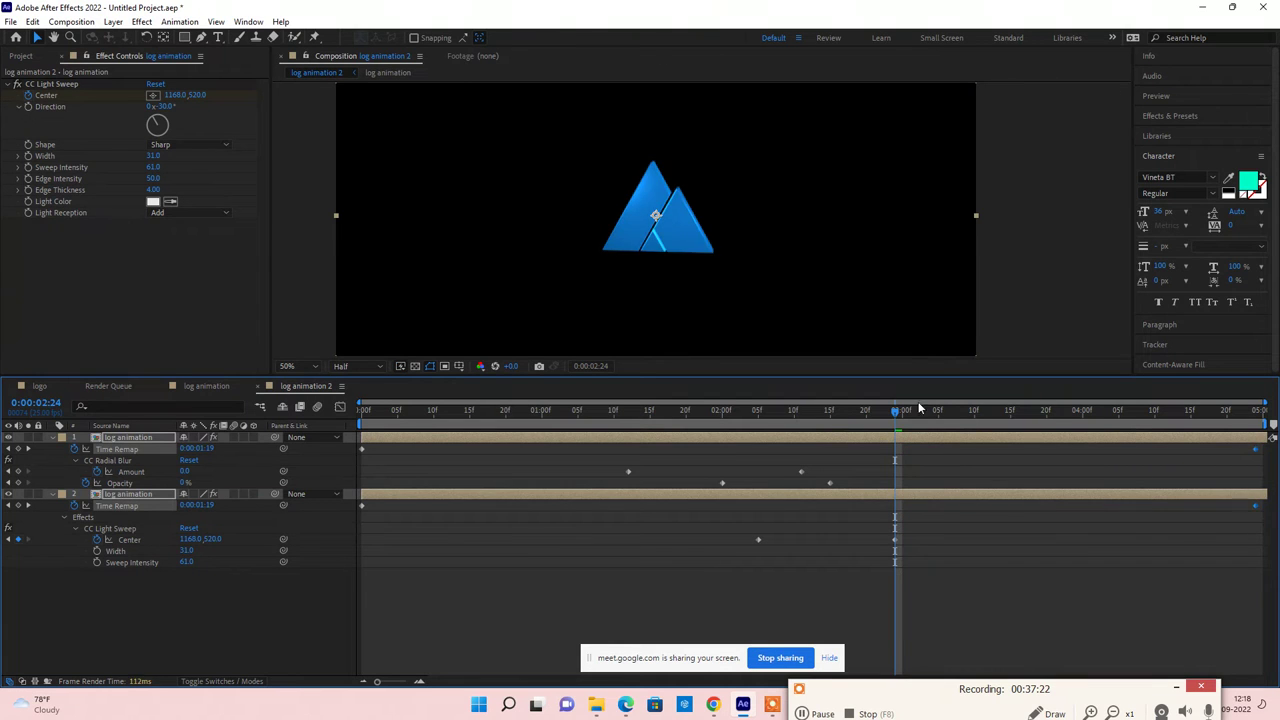
mouse_move(916, 410)
mouse_down()
mouse_move(1208, 415)
mouse_move(571, 415)
mouse_move(855, 430)
mouse_move(966, 412)
mouse_move(1112, 415)
mouse_up()
Step: Shift both CC Light Sweep Center keyframes later, to roughly 0:00:02:17 and 0:00:04:02
scroll(703, 245, down, 2)
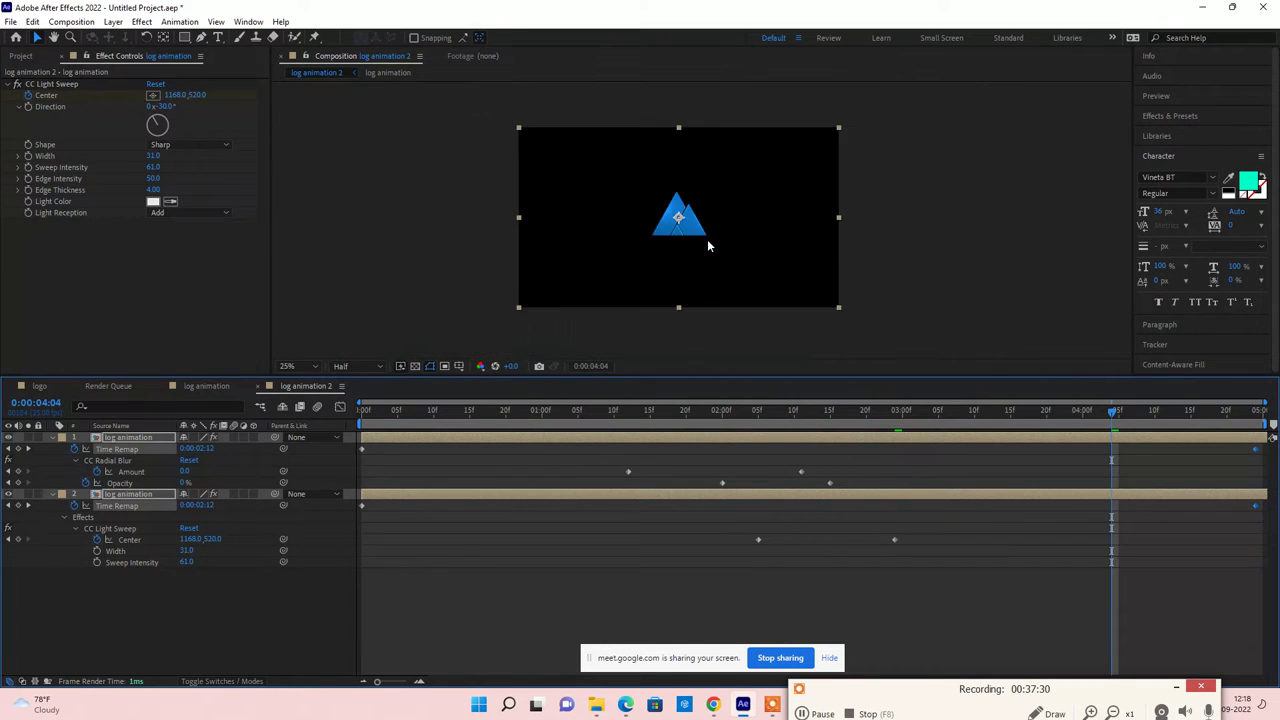
mouse_move(1110, 415)
mouse_down()
mouse_move(677, 432)
mouse_move(837, 415)
mouse_up()
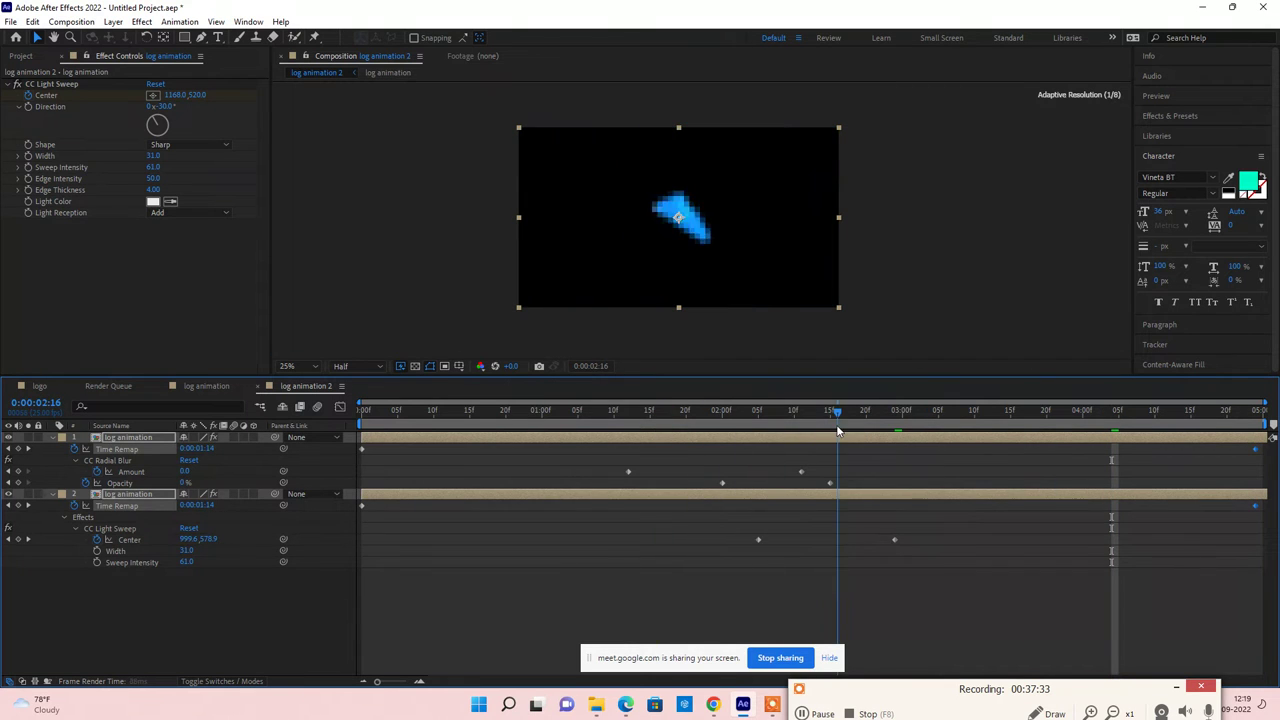
click(954, 541)
drag(895, 540, 988, 540)
drag(758, 541, 831, 543)
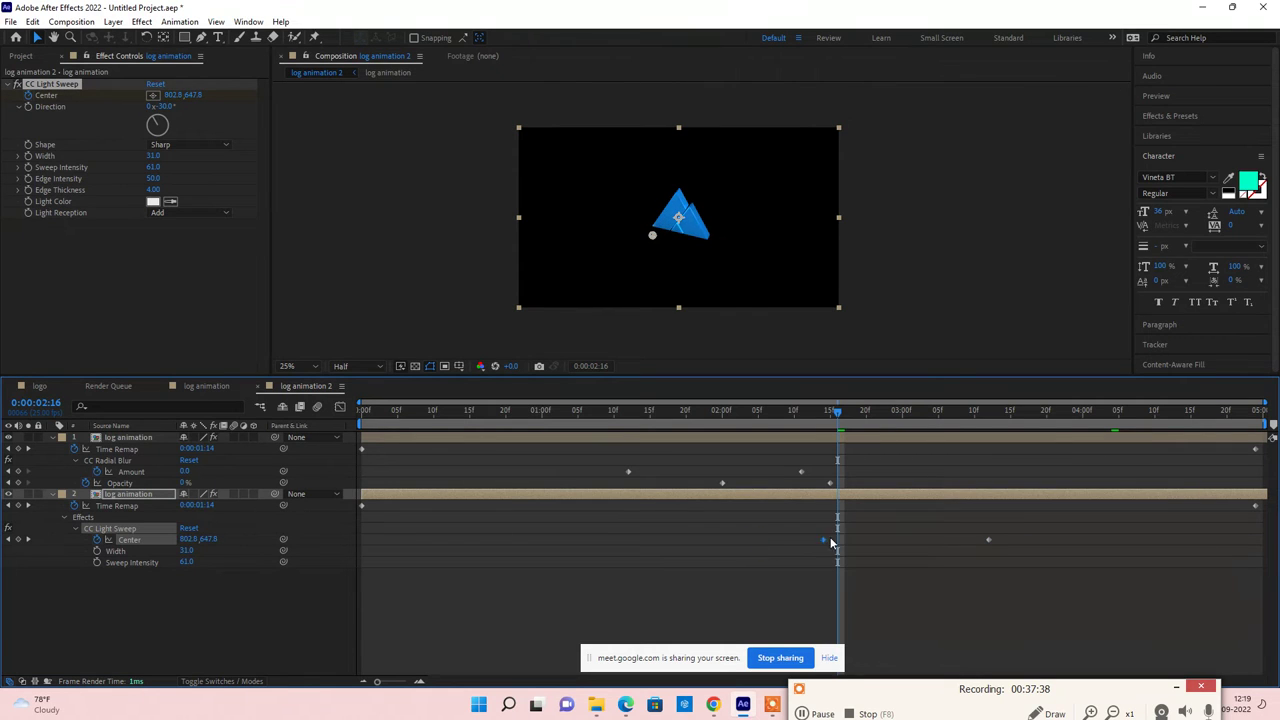
drag(847, 401, 1096, 540)
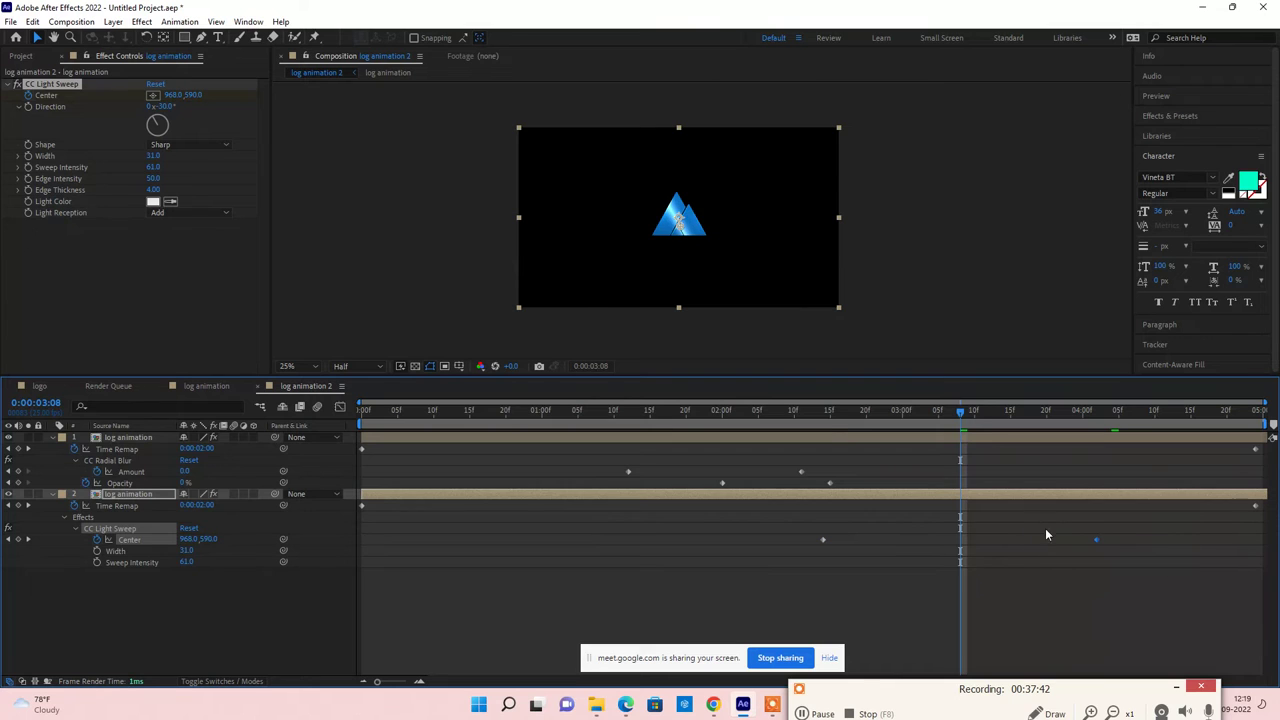
drag(962, 420, 664, 418)
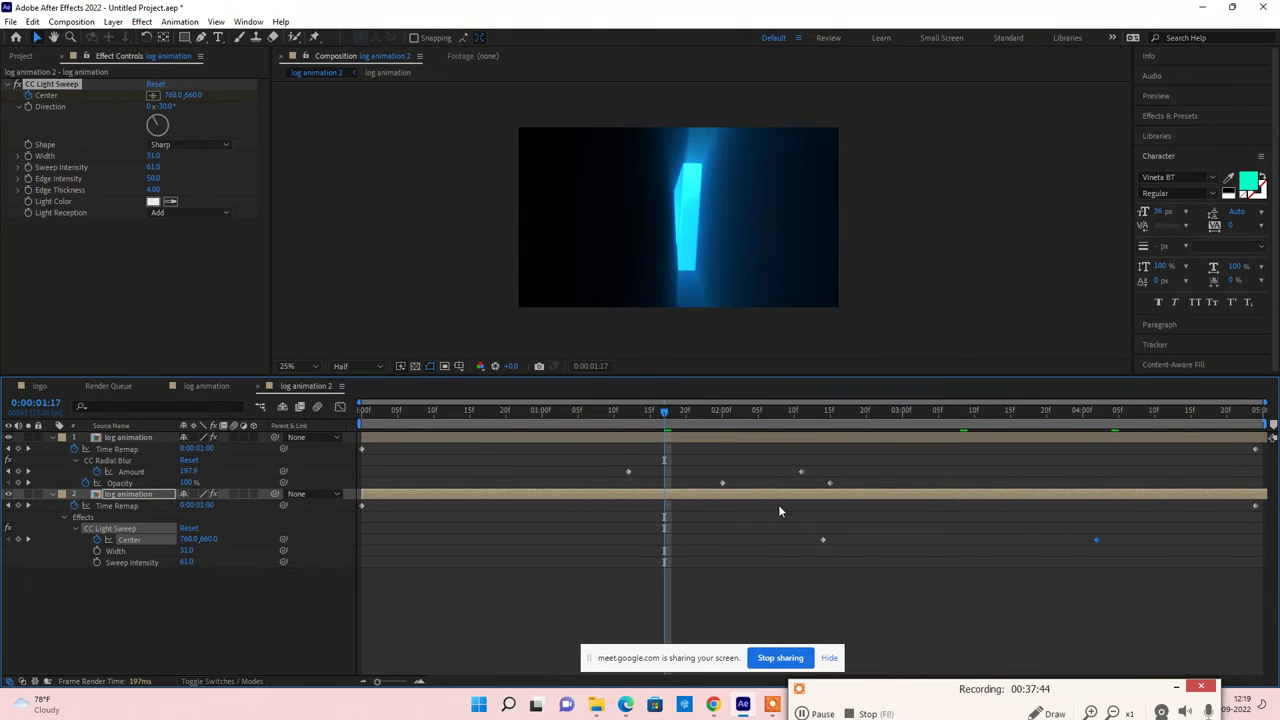
Step: Preview, then at 2:13 drag the light sweep Center to 244, 1212, below-left of the frame
key(space)
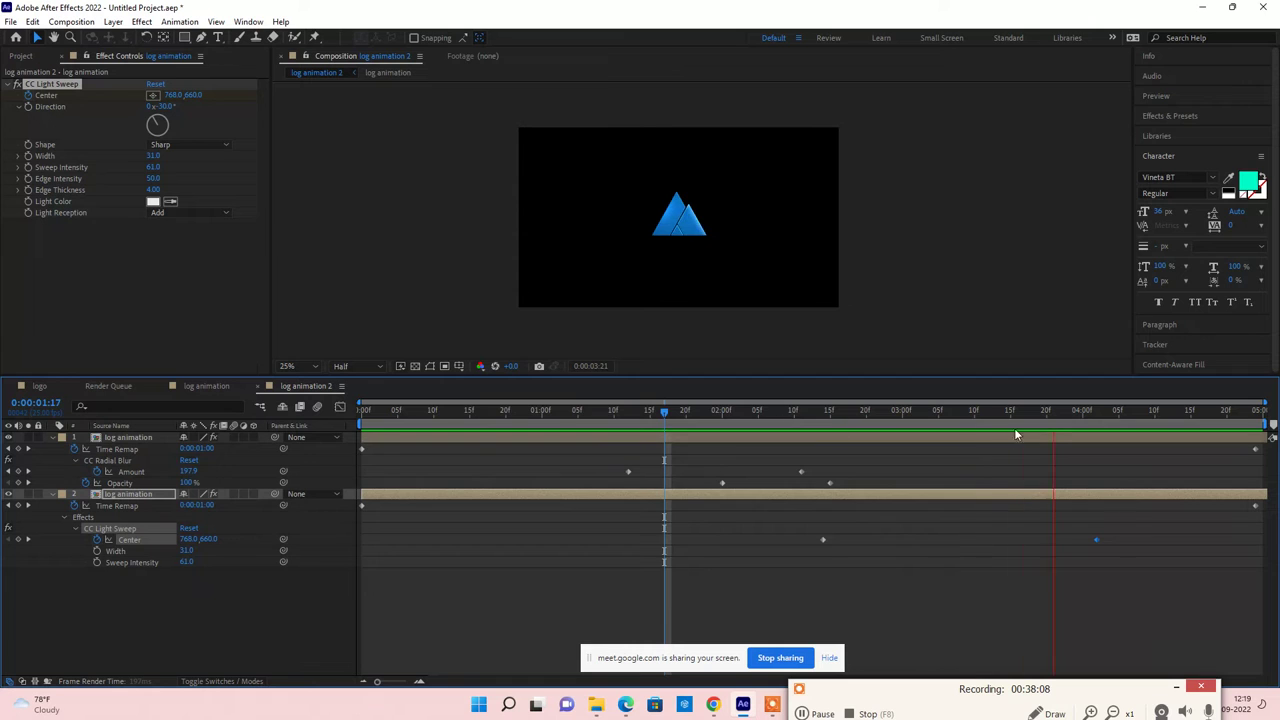
drag(1048, 411, 504, 491)
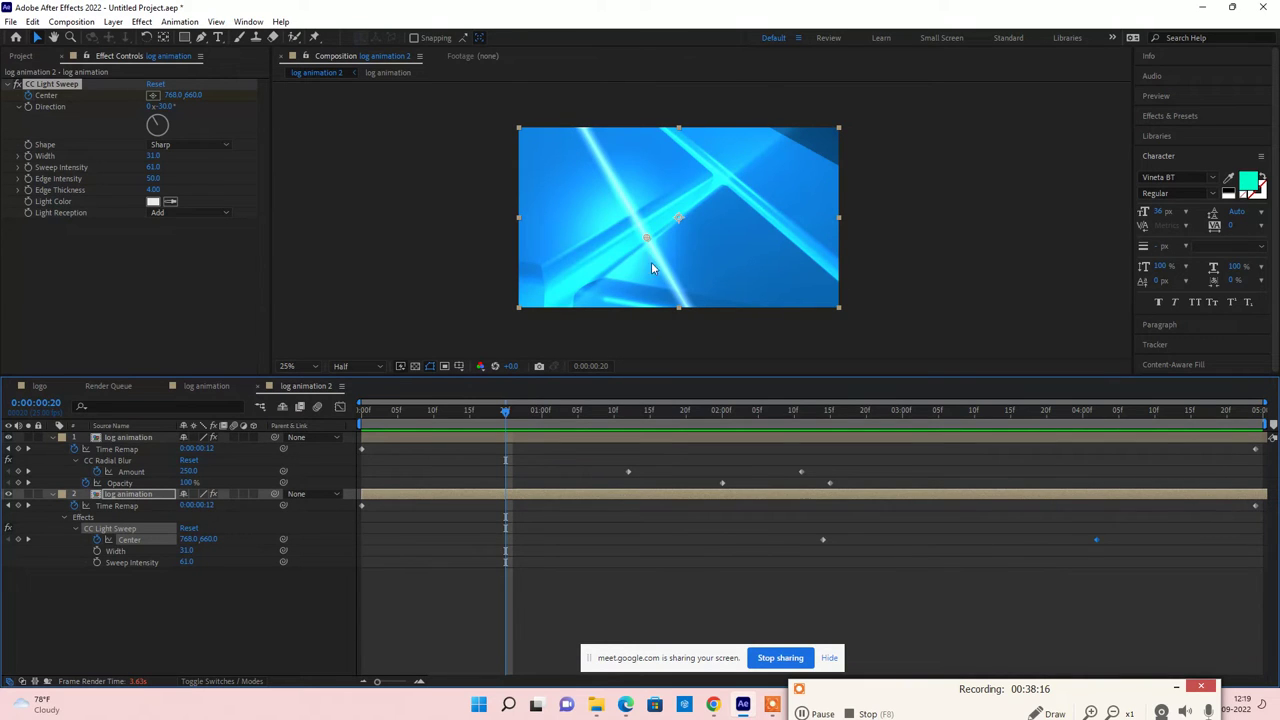
drag(910, 420, 815, 425)
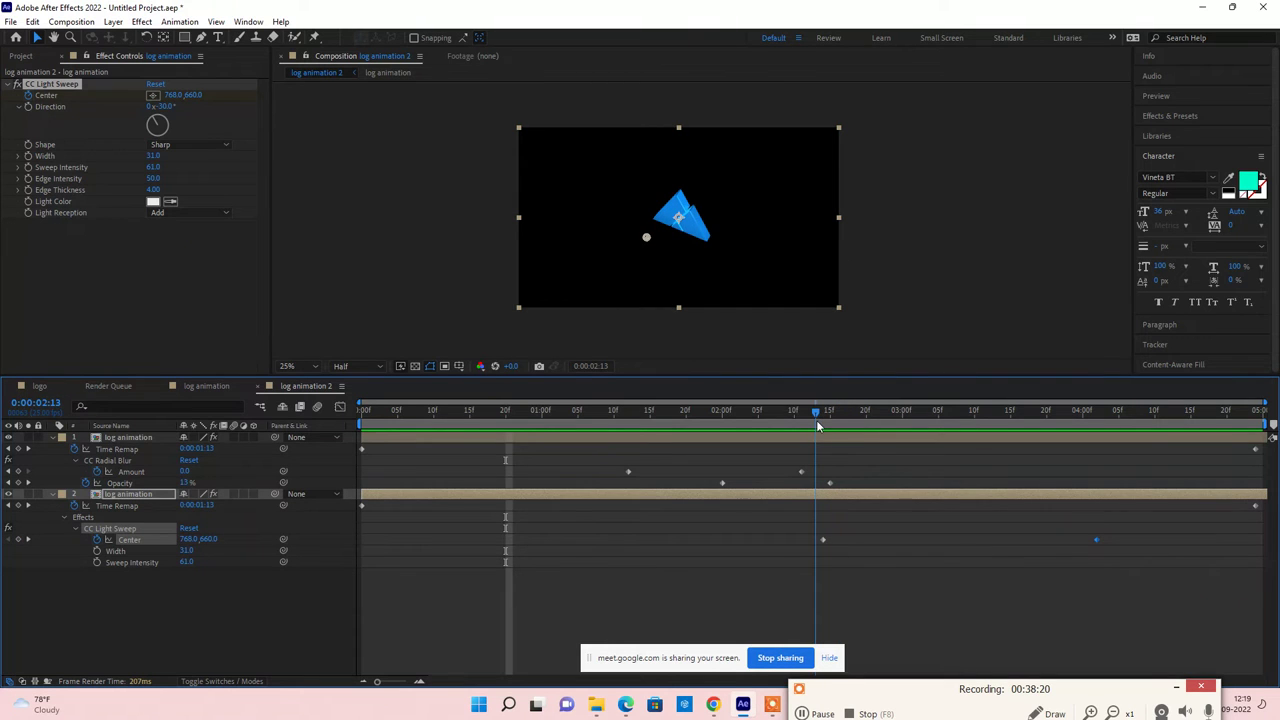
drag(646, 240, 559, 329)
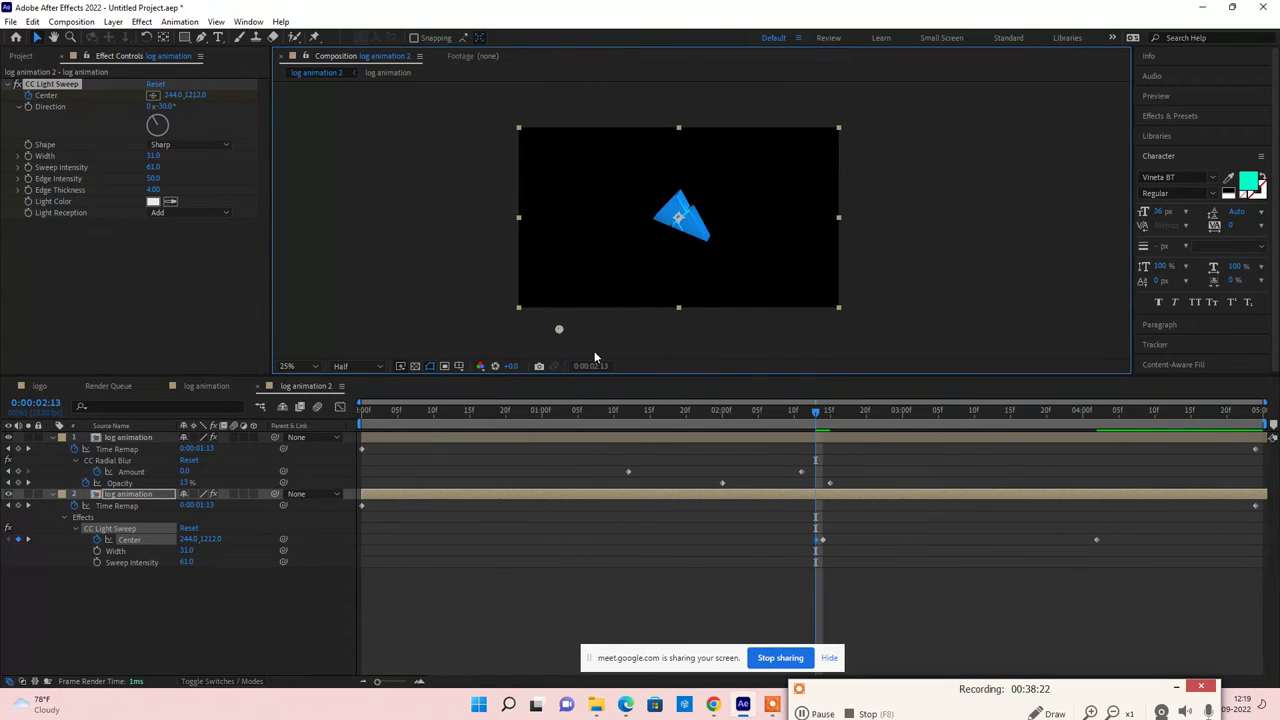
Step: Scrub the light sweep across the triangle logo, then show the Project panel's composition list
click(871, 591)
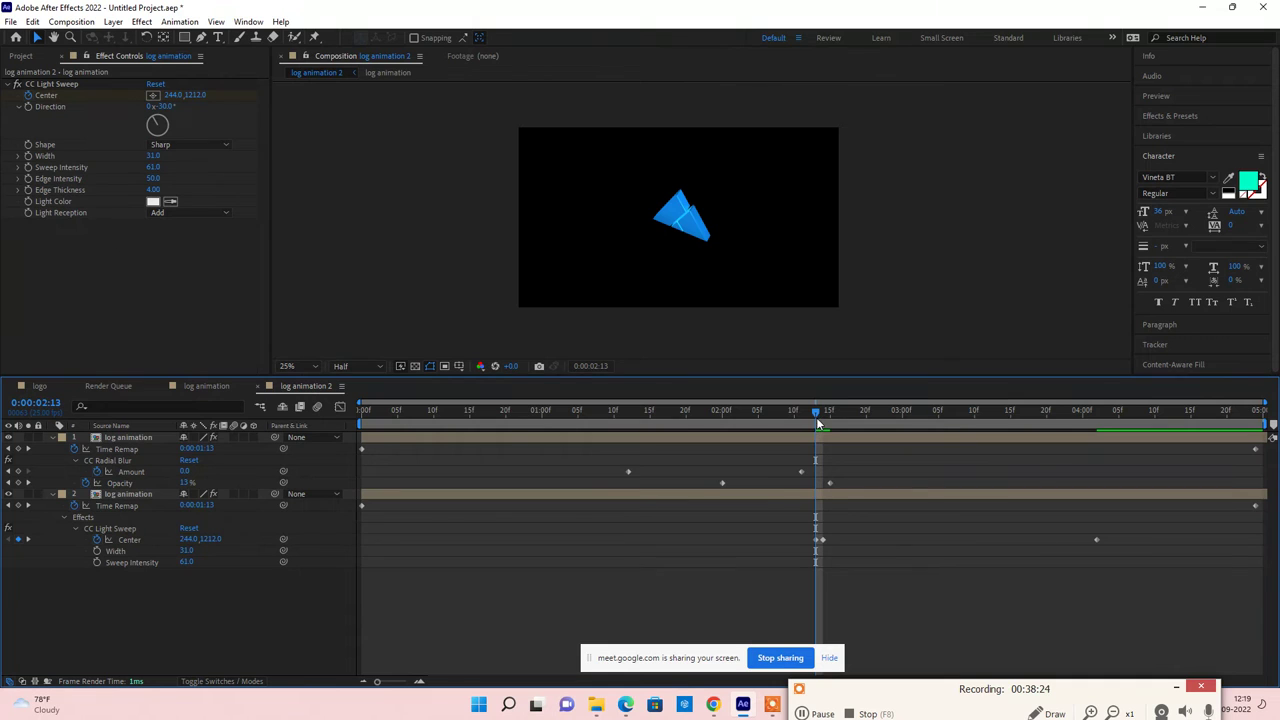
mouse_move(818, 424)
mouse_down()
mouse_move(1097, 428)
mouse_move(1008, 443)
mouse_move(520, 443)
mouse_up()
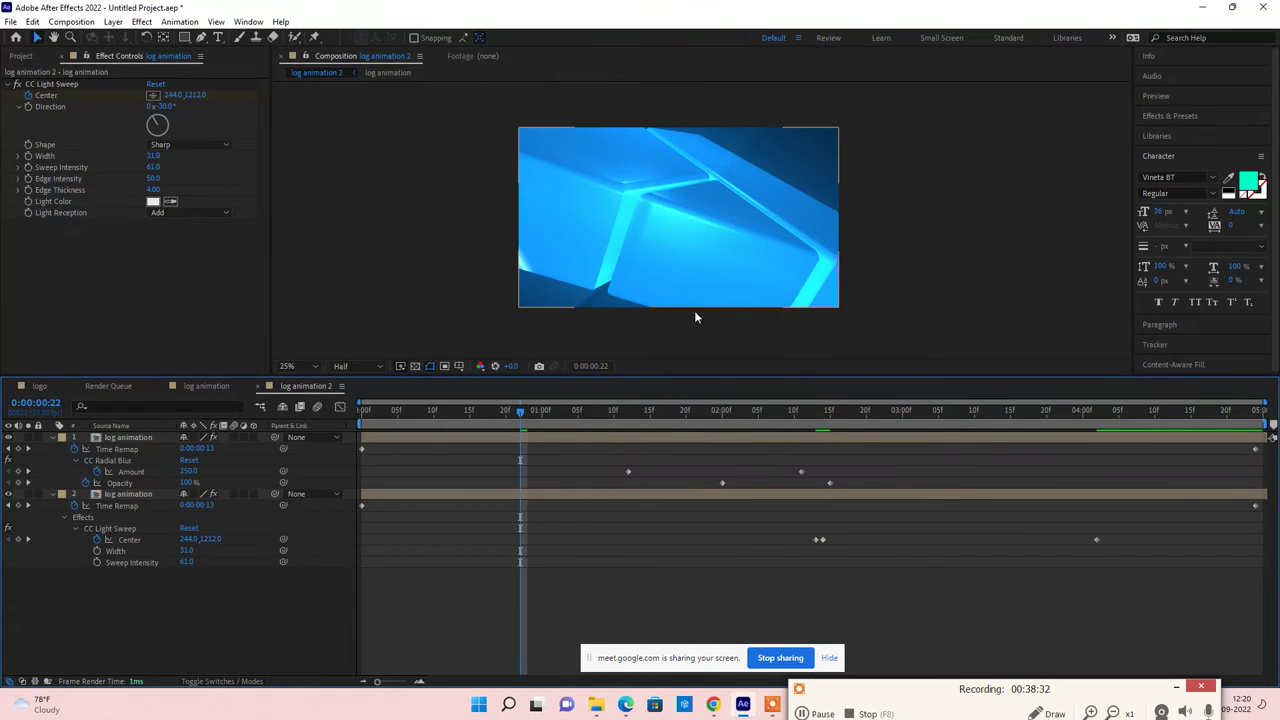
drag(823, 433, 816, 437)
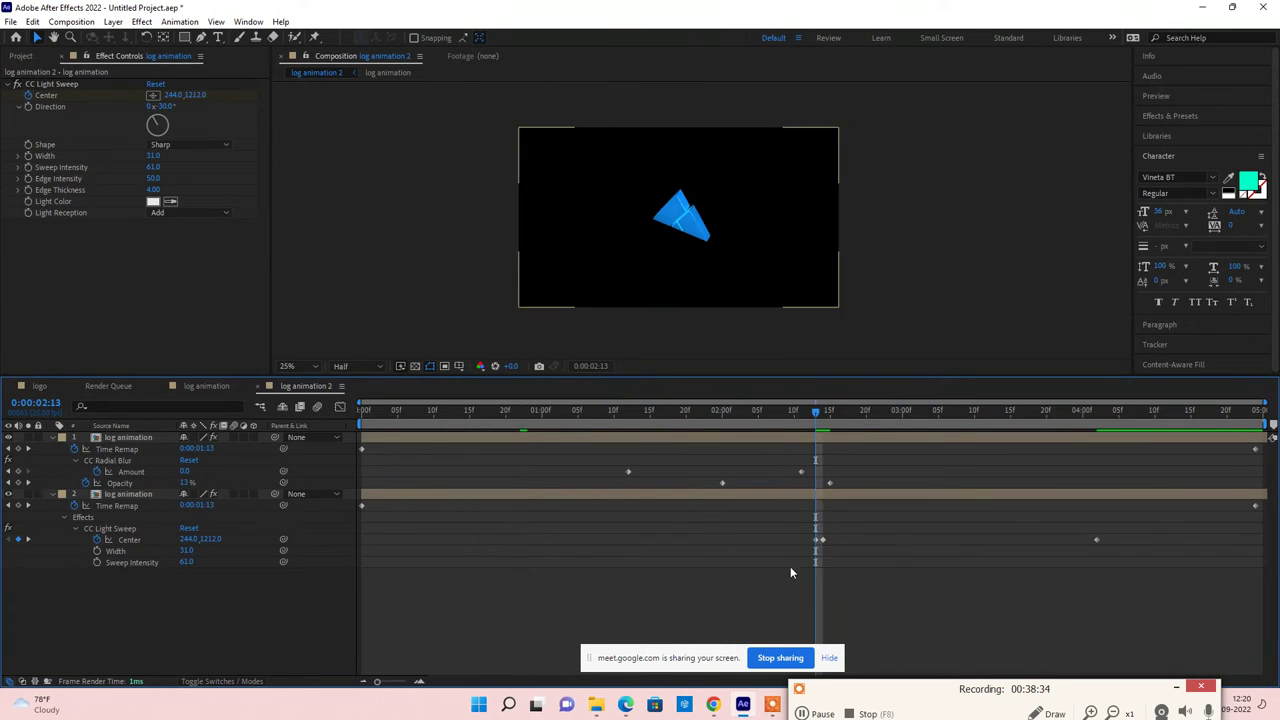
click(48, 87)
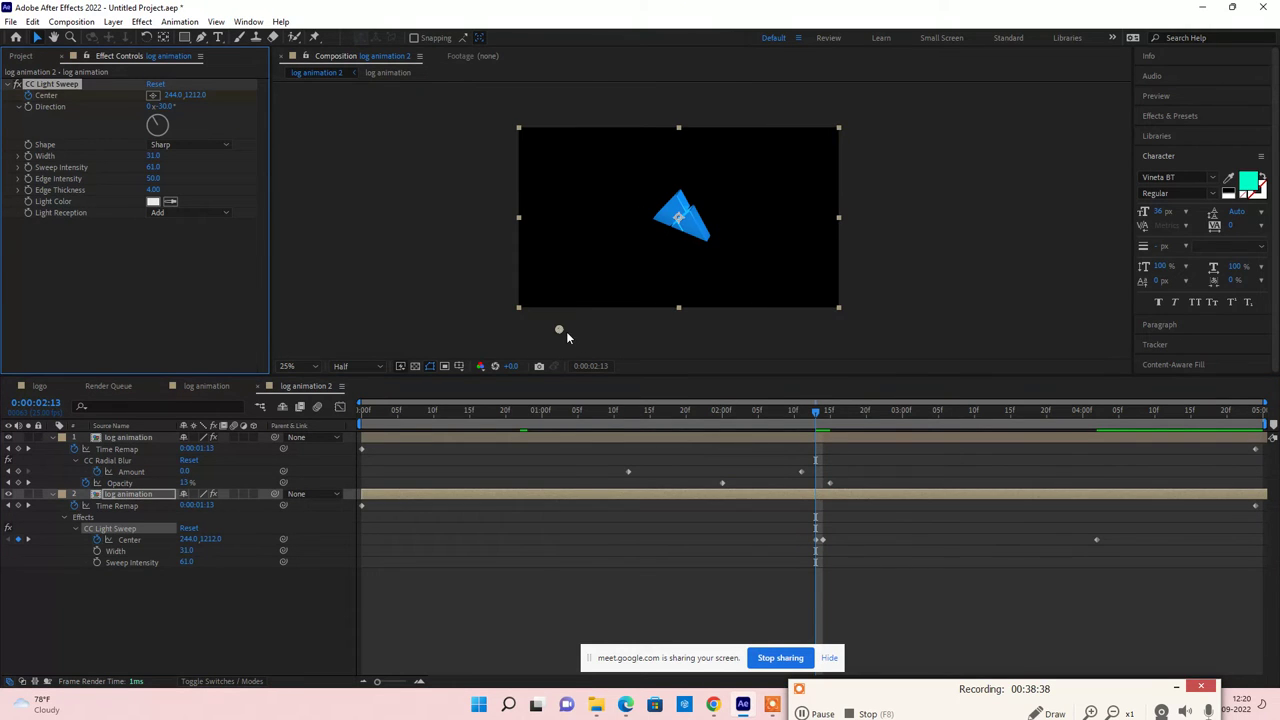
click(822, 414)
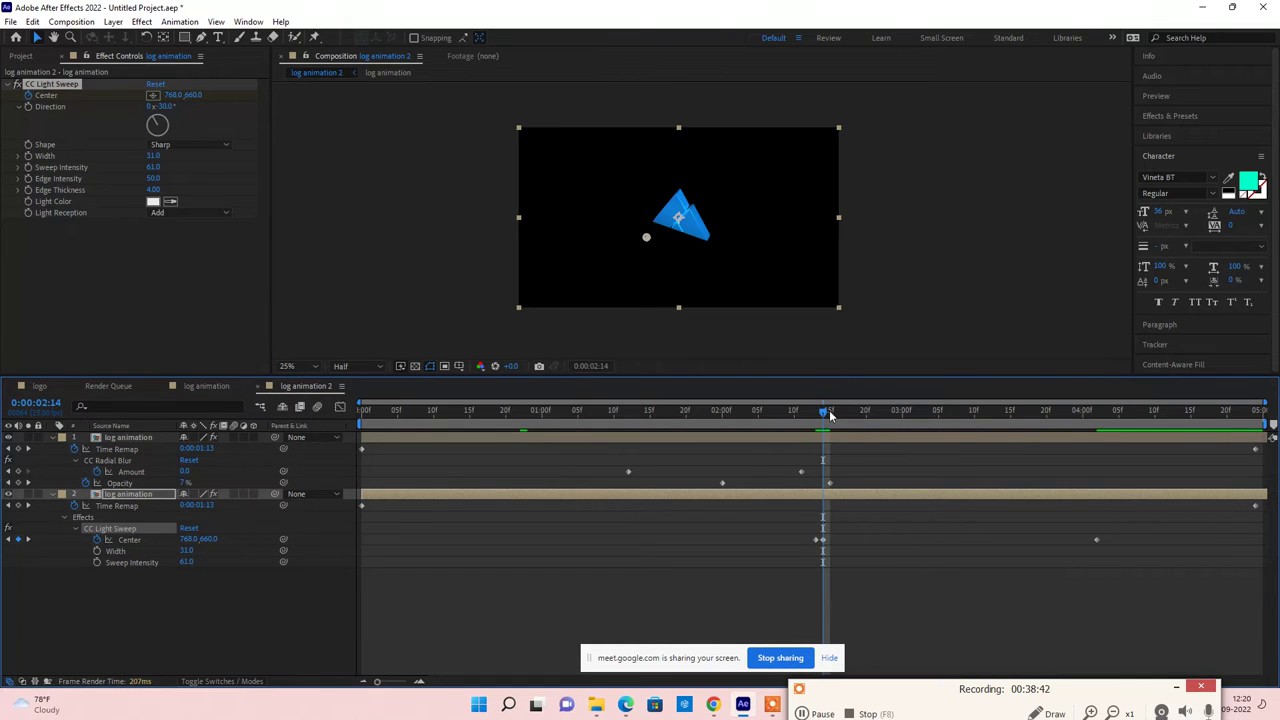
drag(830, 414, 1140, 424)
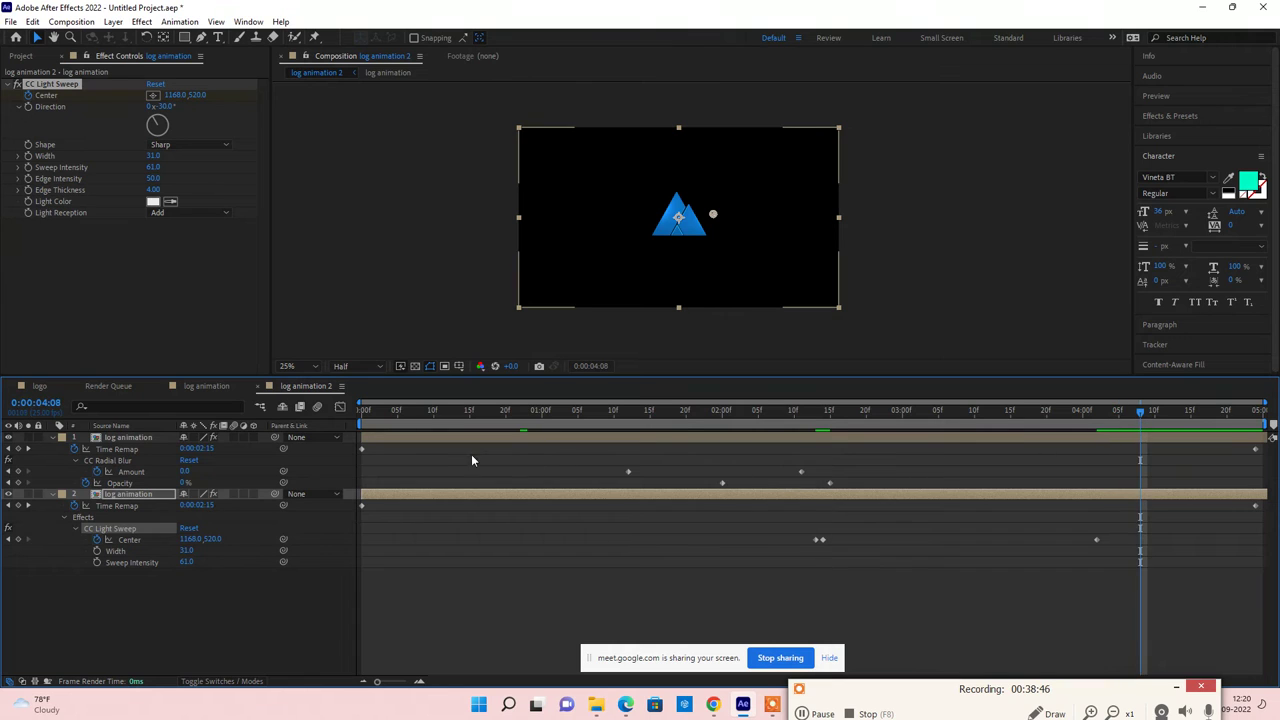
scroll(711, 242, up, 2)
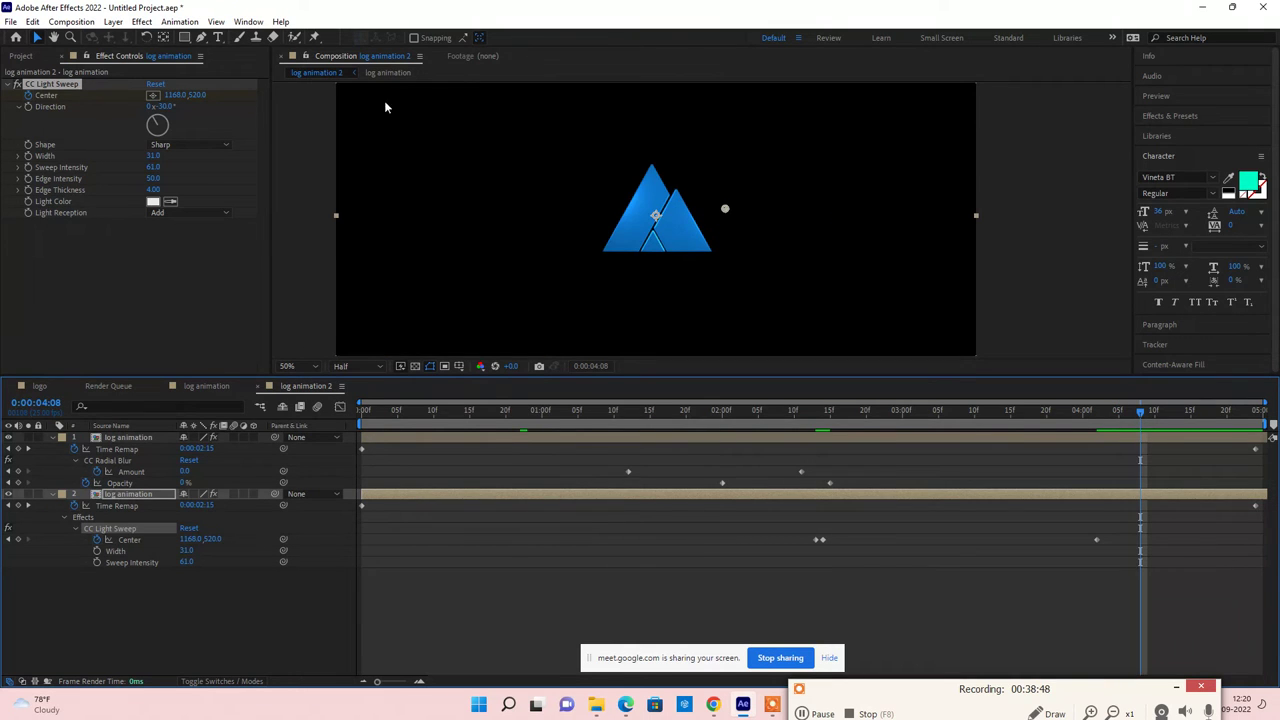
click(19, 57)
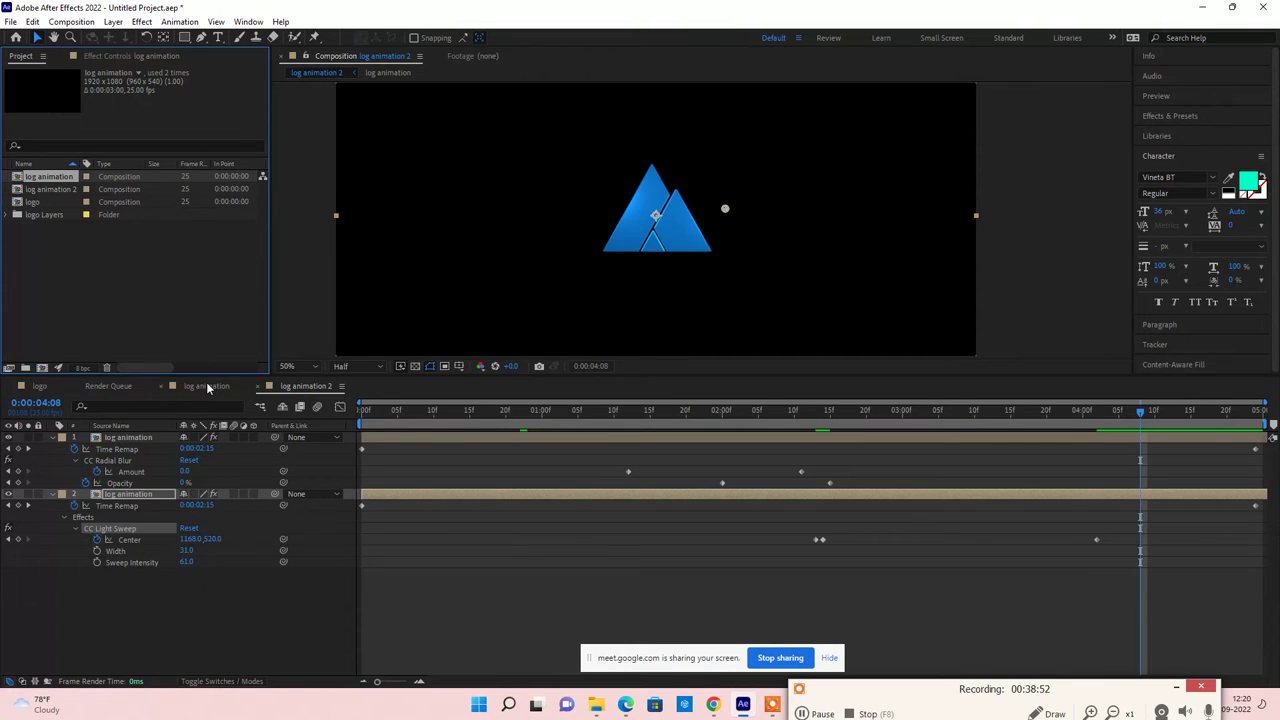
Step: Copy the COMPANY Text layer into log animation 2, move it to the top, and extend it to the comp end
click(206, 386)
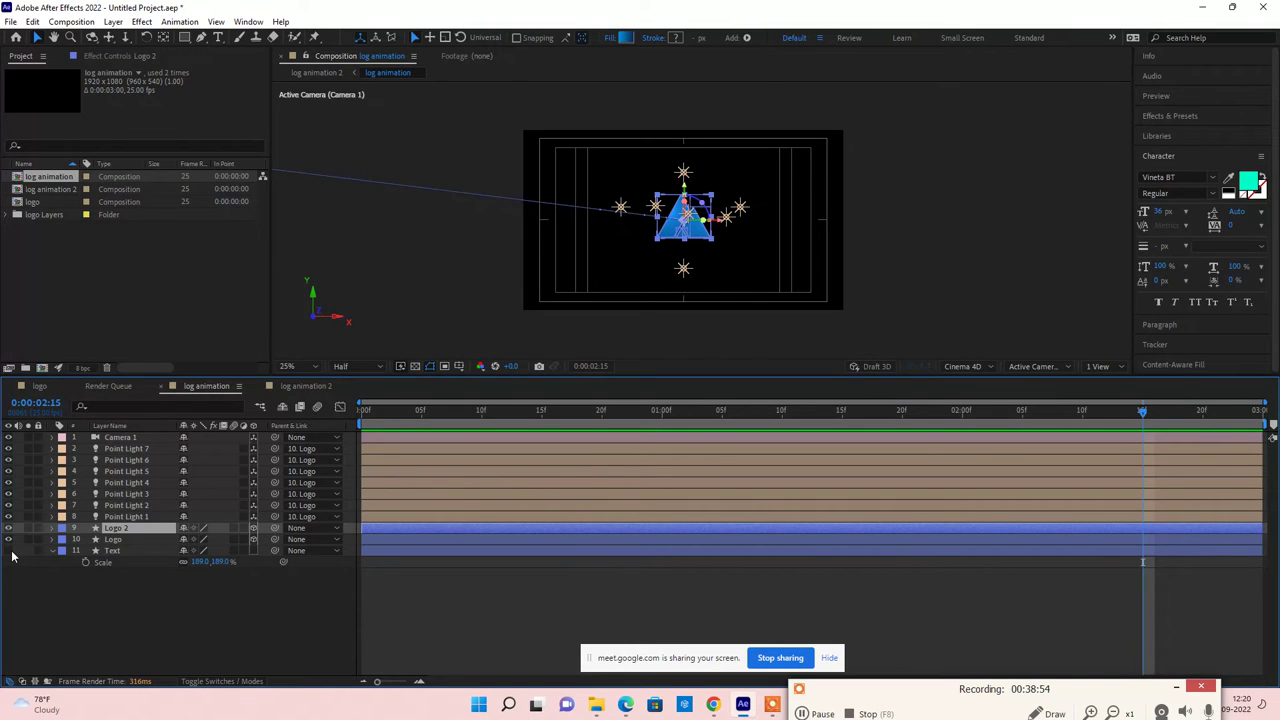
click(111, 551)
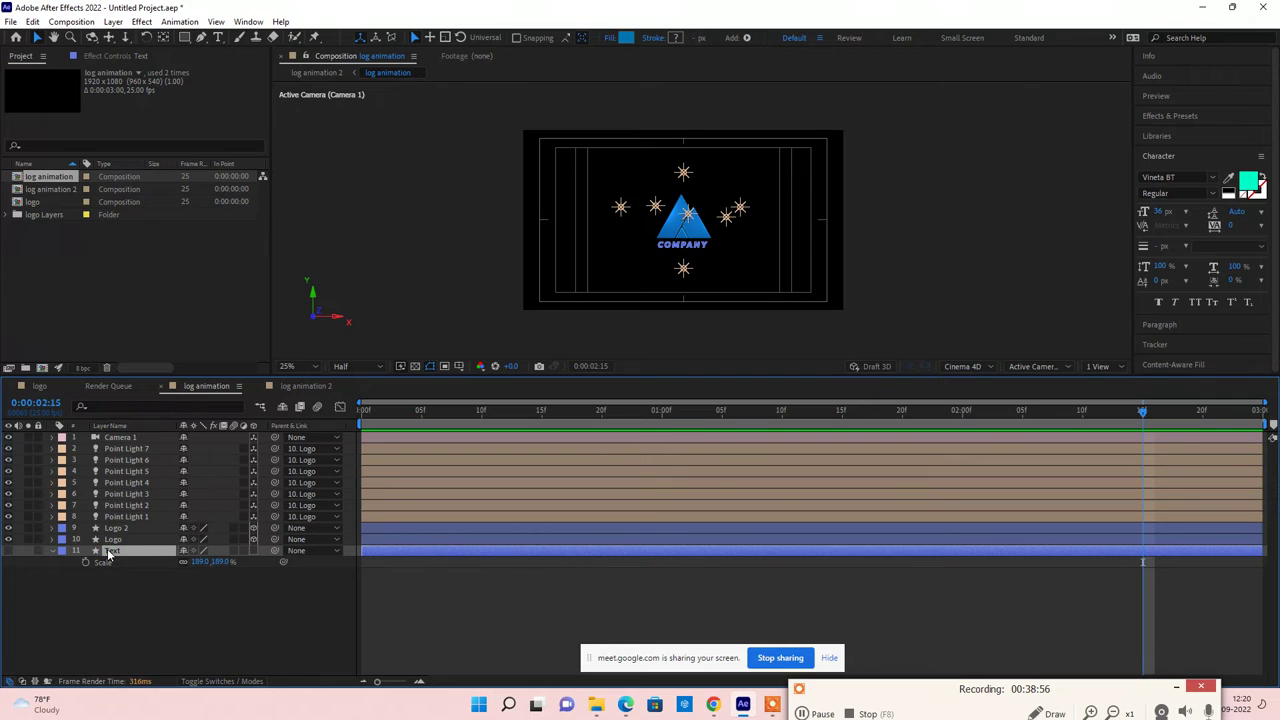
click(306, 388)
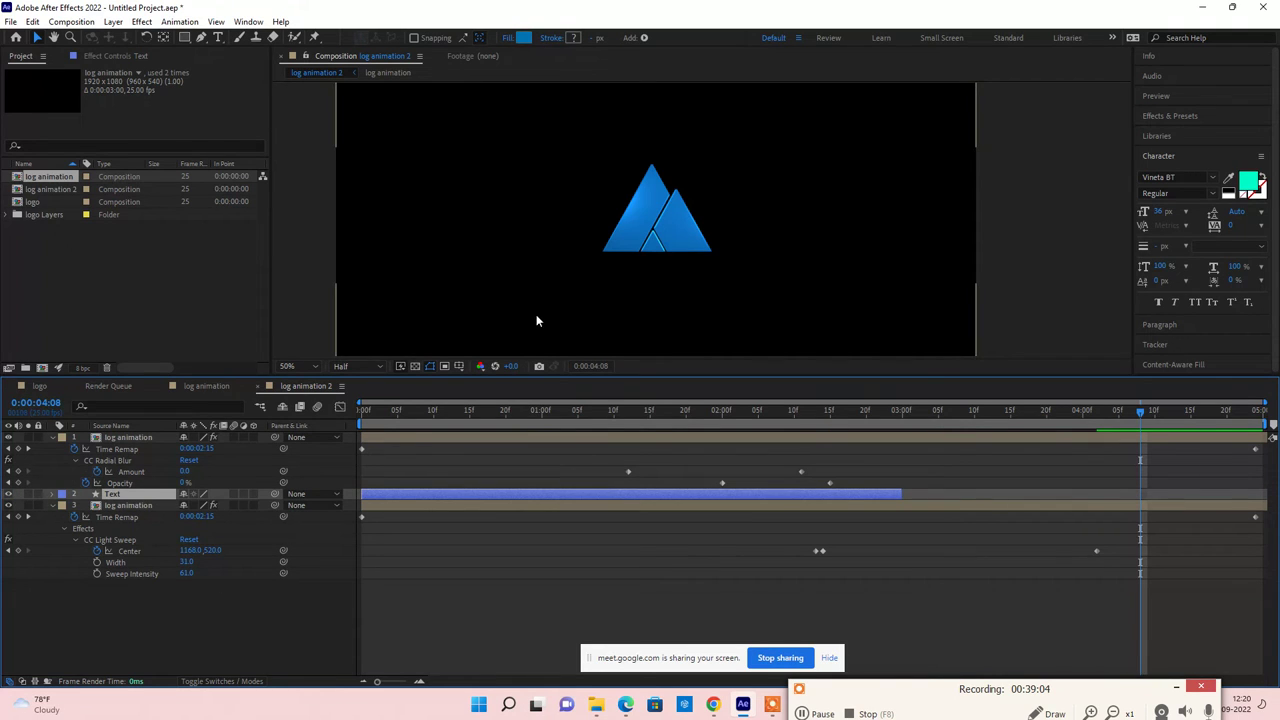
scroll(650, 250, down, 4)
scroll(632, 271, up, 4)
drag(112, 494, 120, 440)
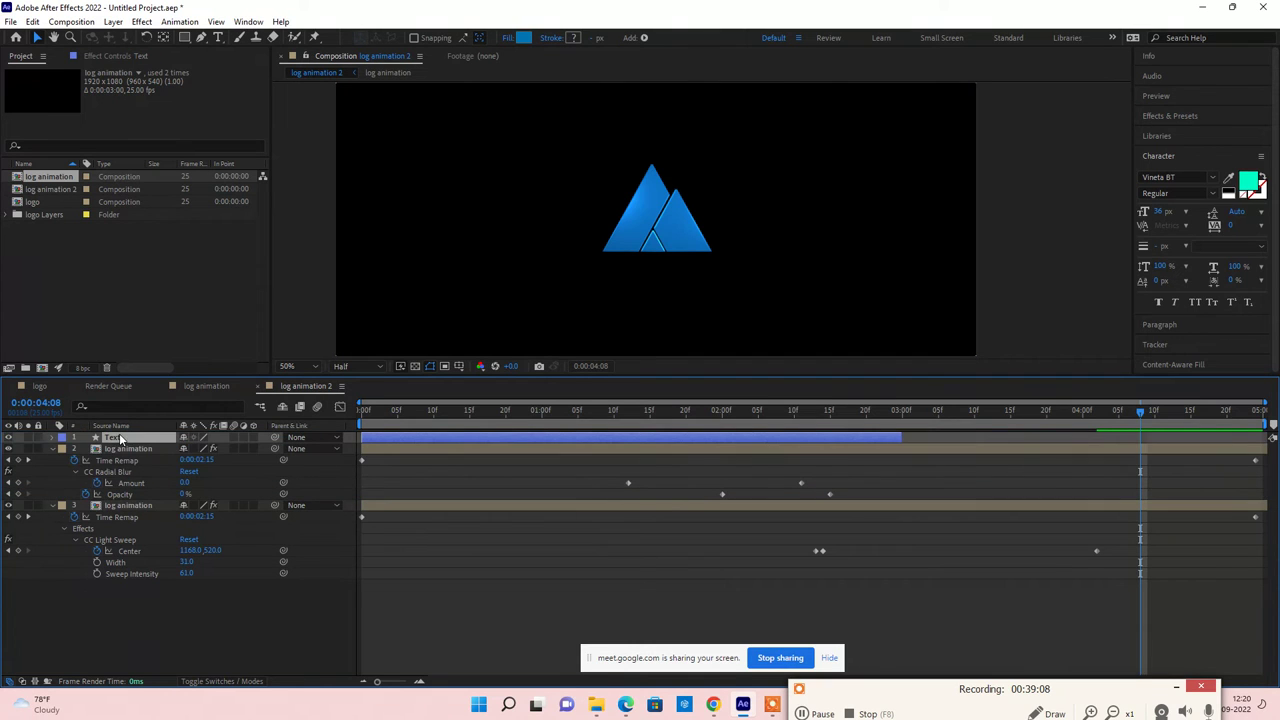
drag(900, 437, 1265, 437)
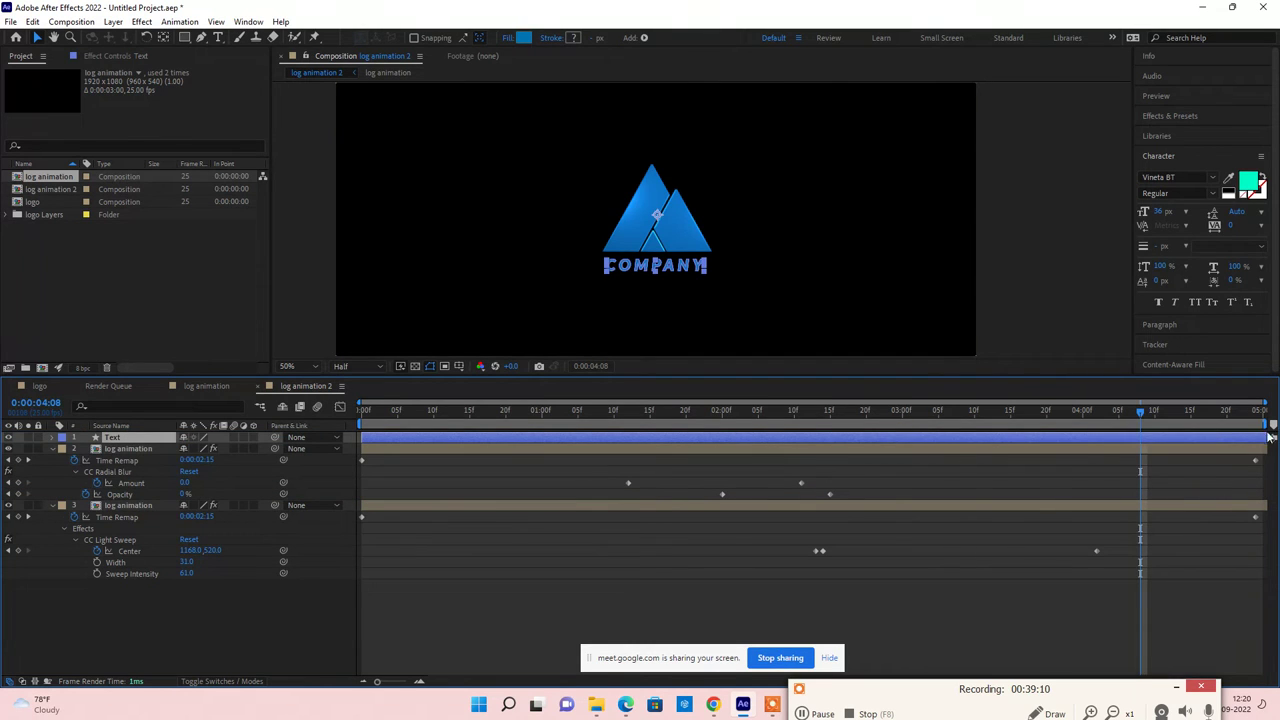
click(980, 594)
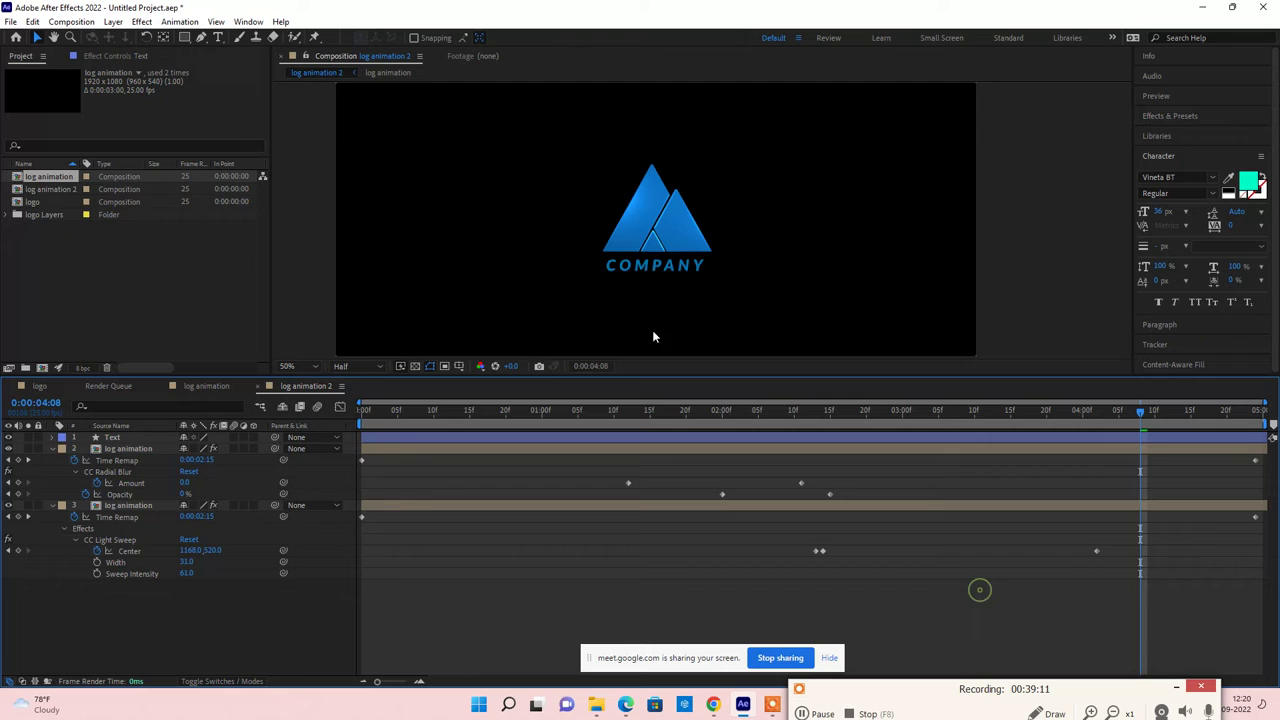
click(666, 276)
drag(1139, 422, 1025, 428)
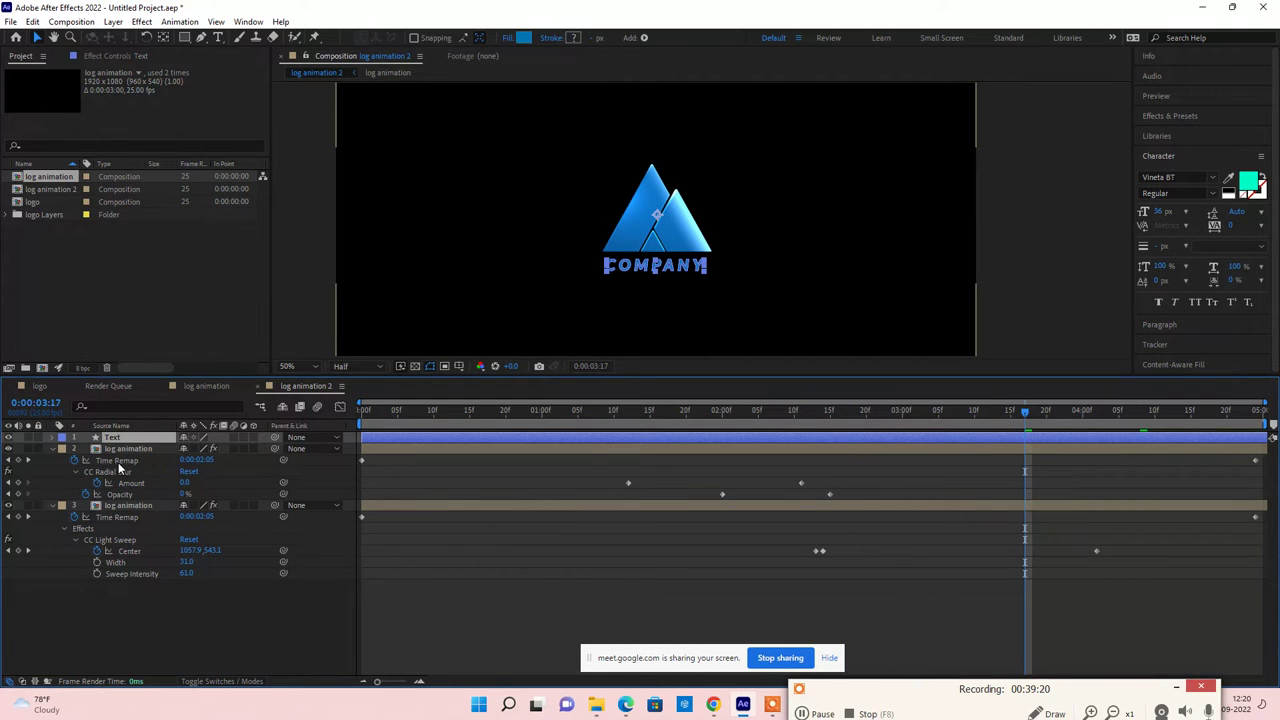
Step: Keyframe the Text layer's Opacity at 0% at 3:17 and 100% at 4:24
key(t)
click(85, 449)
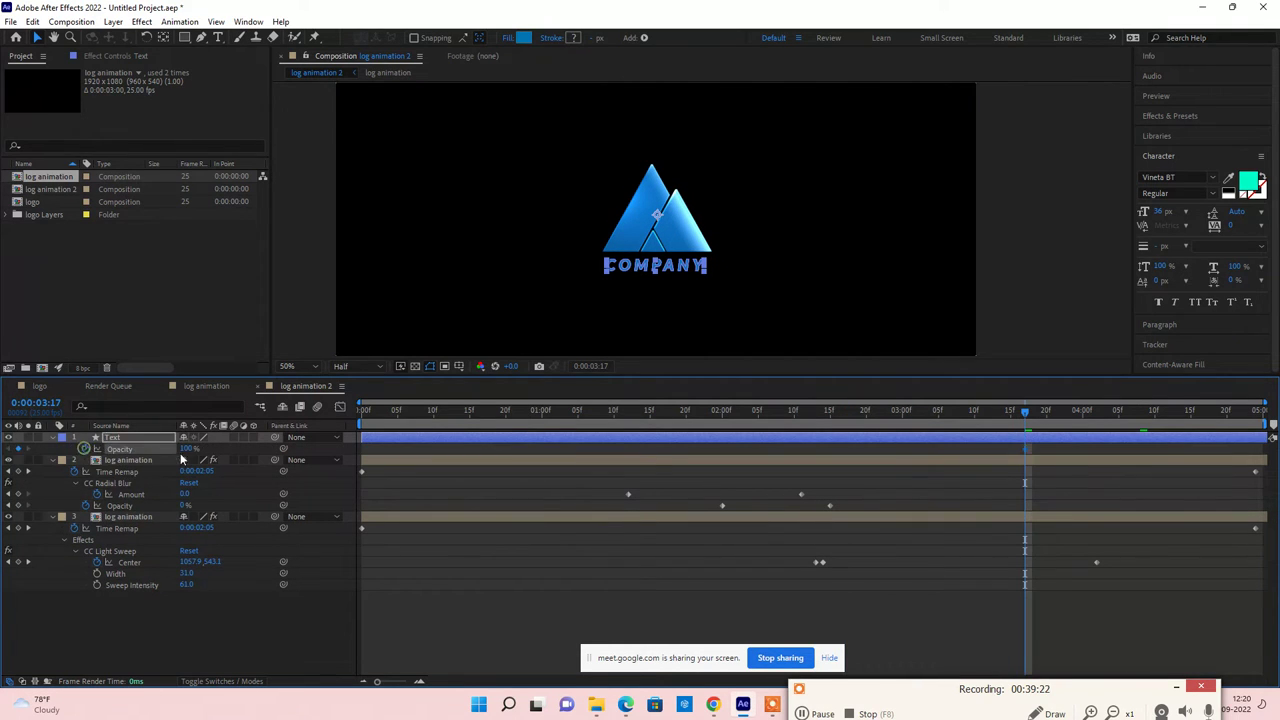
click(186, 449)
text(0)
key(Return)
key(space)
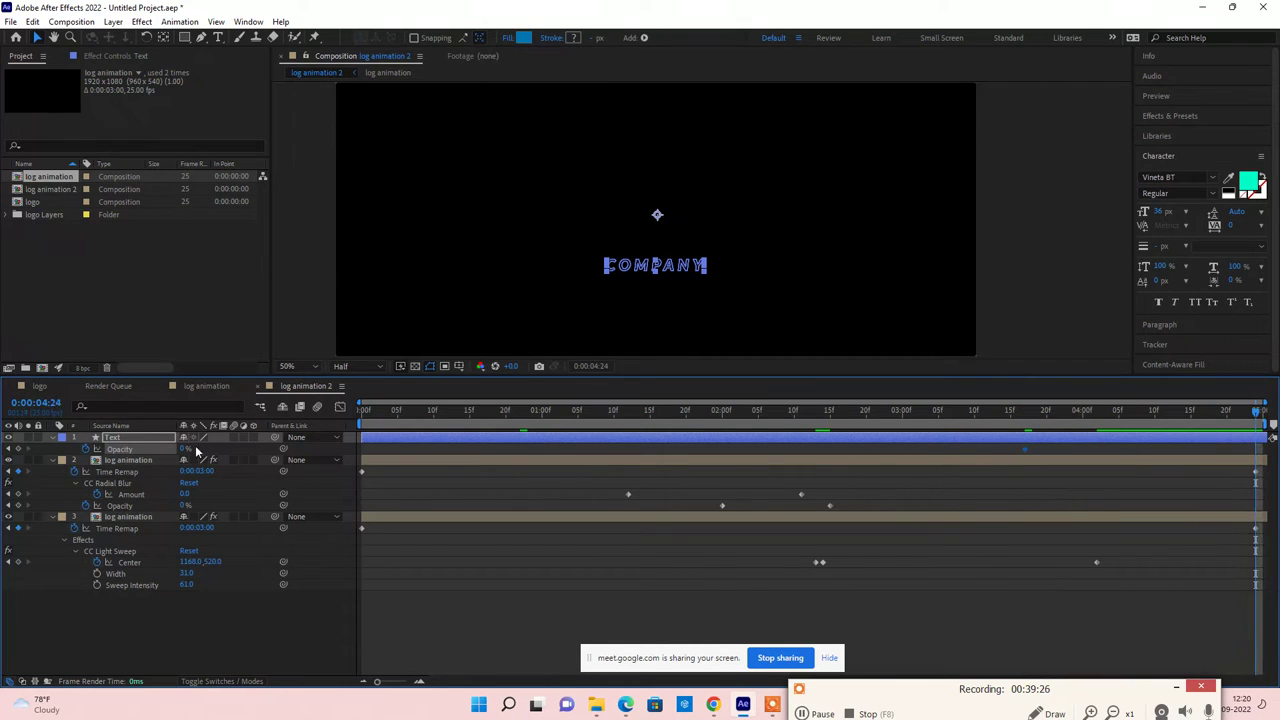
text(100)
key(Return)
Step: Move the 100% Opacity keyframe earlier to 4:21
click(1126, 628)
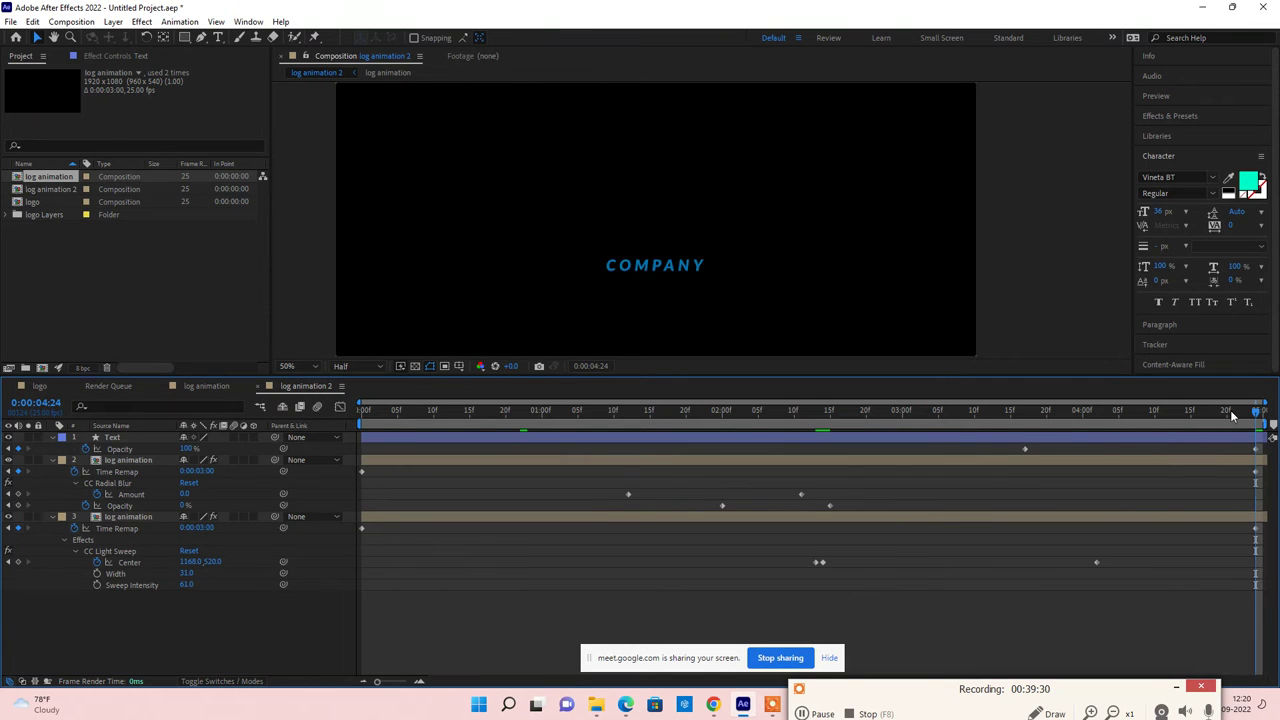
mouse_move(1232, 416)
mouse_down()
mouse_move(910, 420)
mouse_move(1233, 421)
mouse_up()
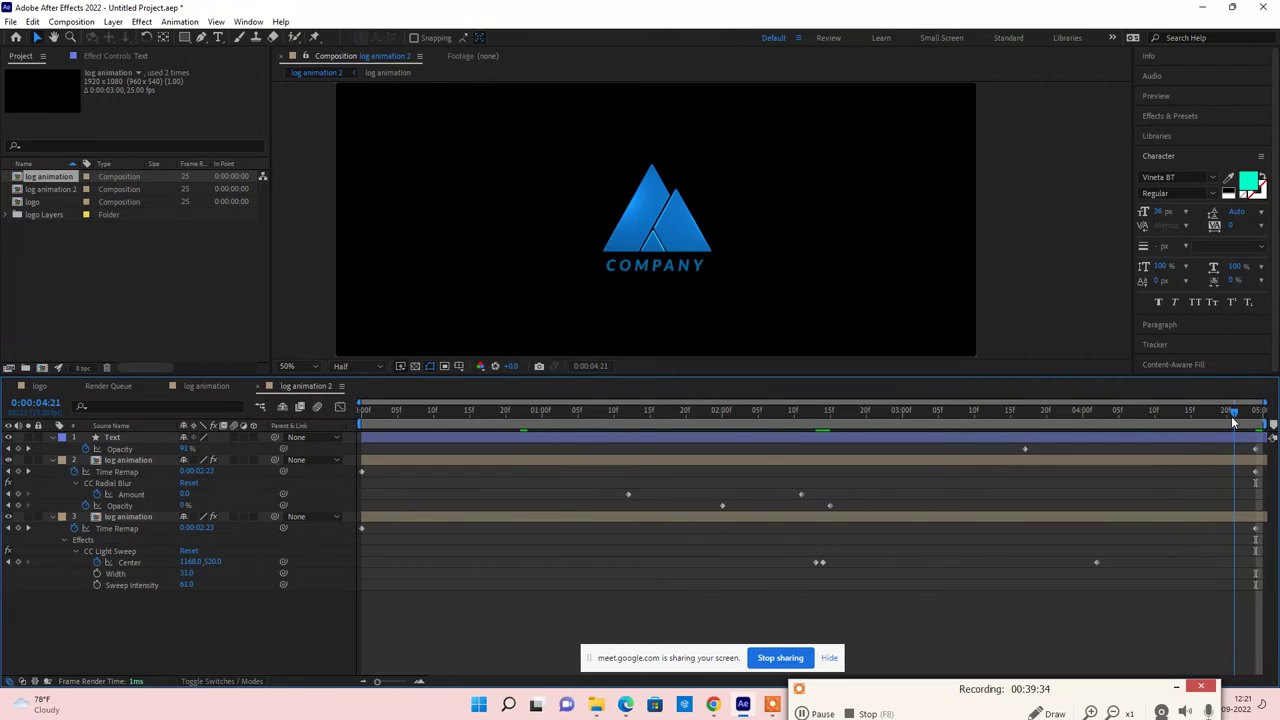
click(1256, 449)
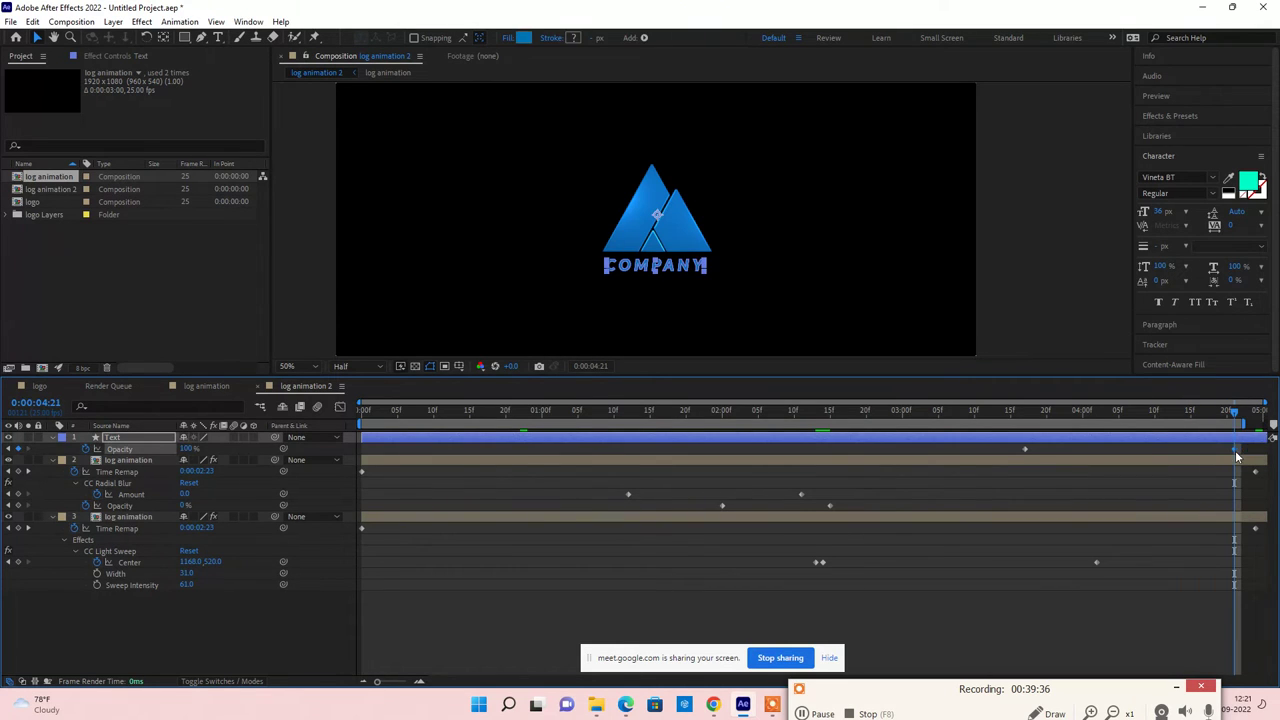
mouse_move(1232, 418)
mouse_down()
mouse_move(903, 429)
mouse_move(1024, 435)
mouse_up()
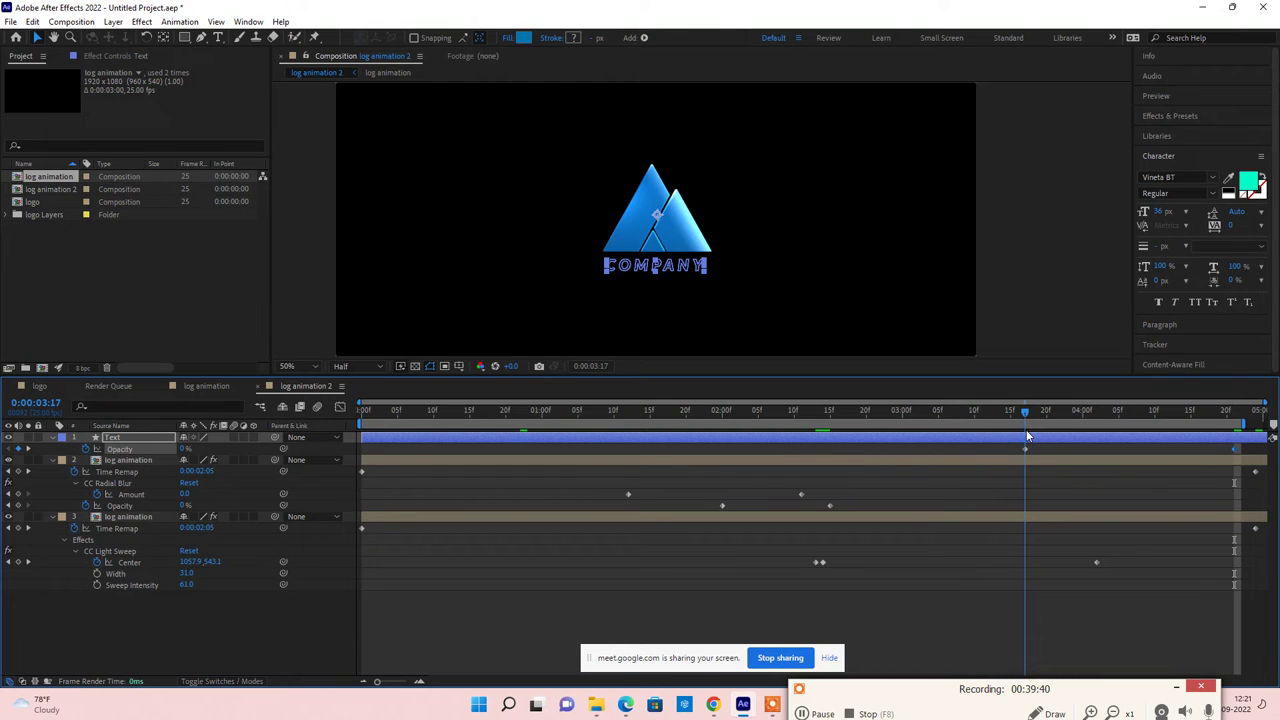
click(1048, 450)
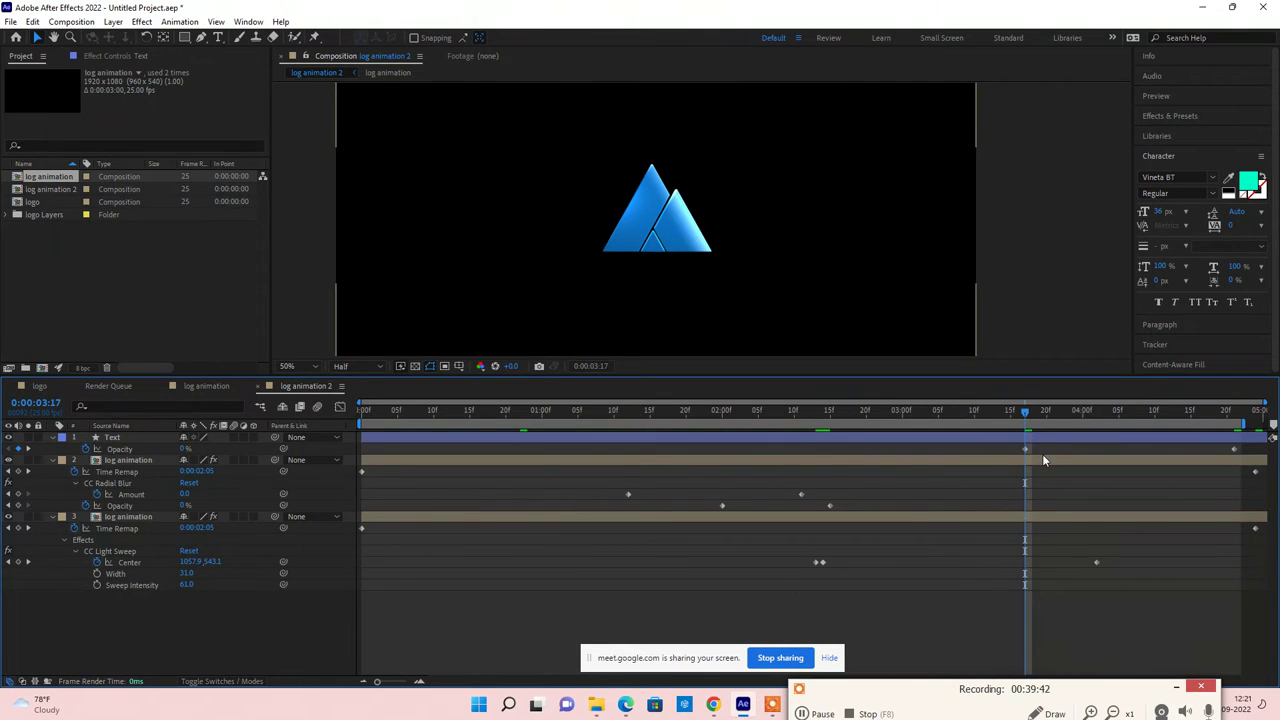
click(1024, 450)
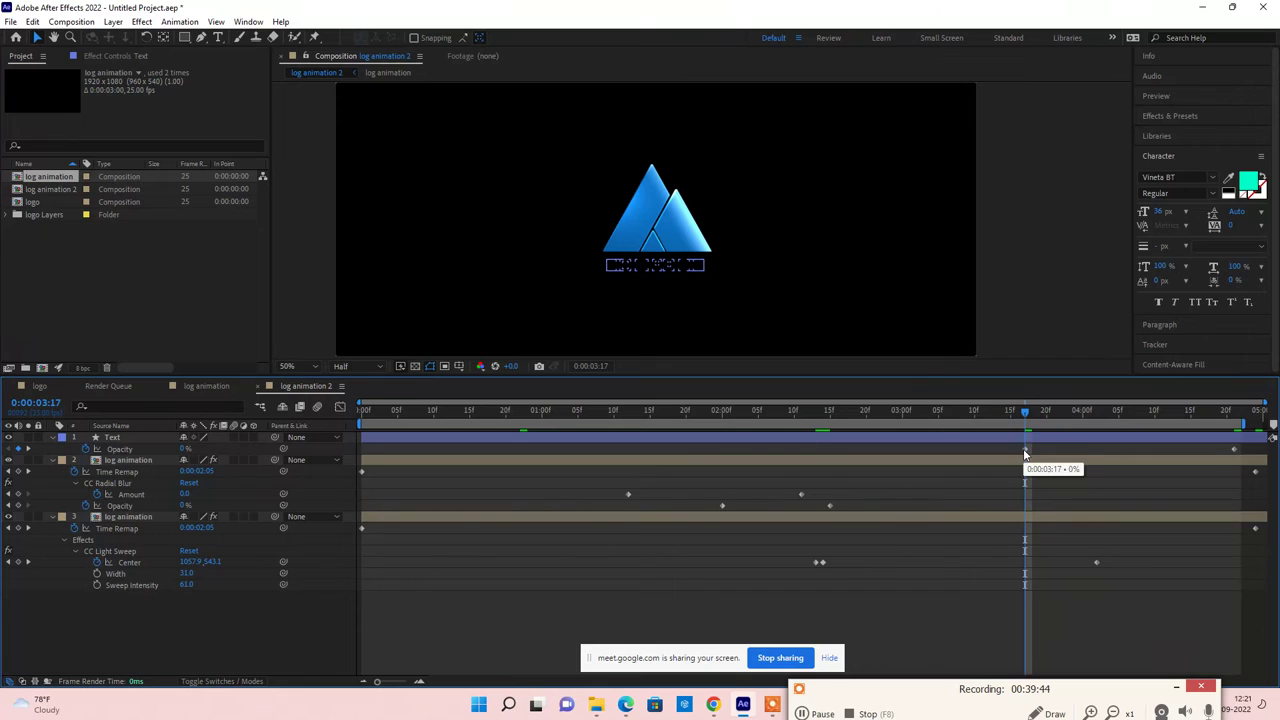
click(114, 441)
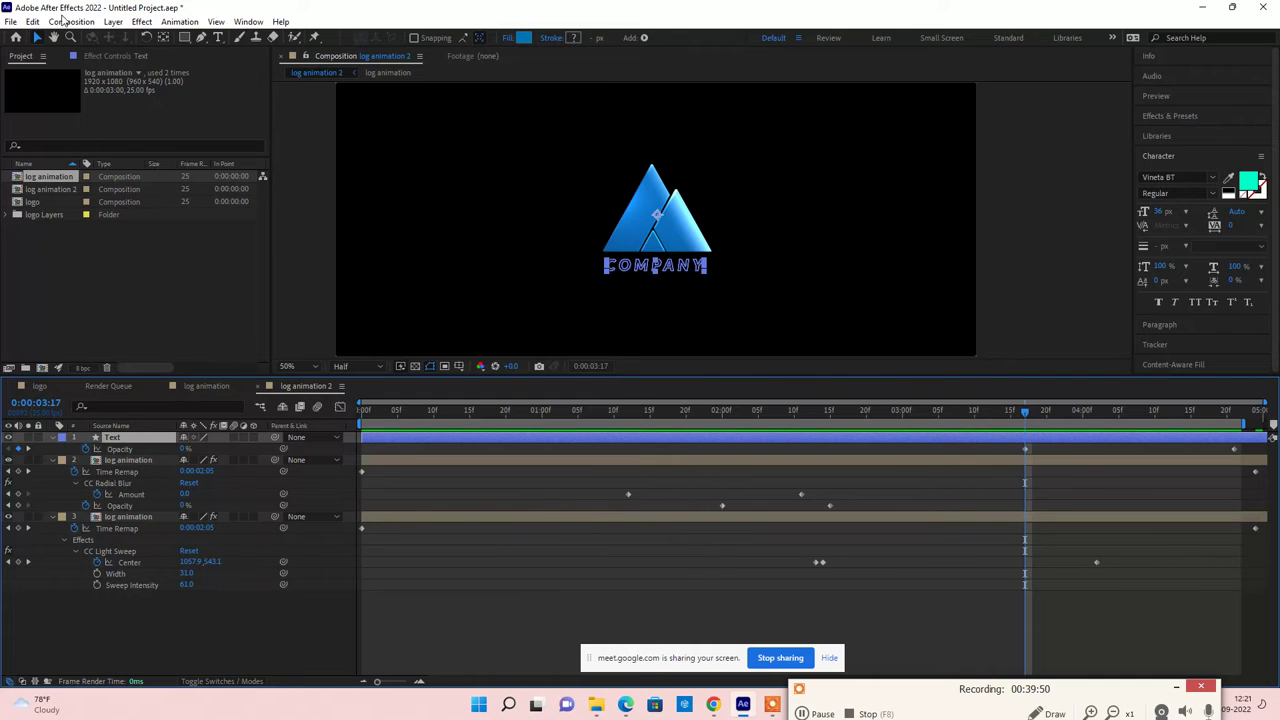
Step: Confirm in Composition Settings that the 3D renderer is Cinema 4D
click(70, 21)
click(95, 63)
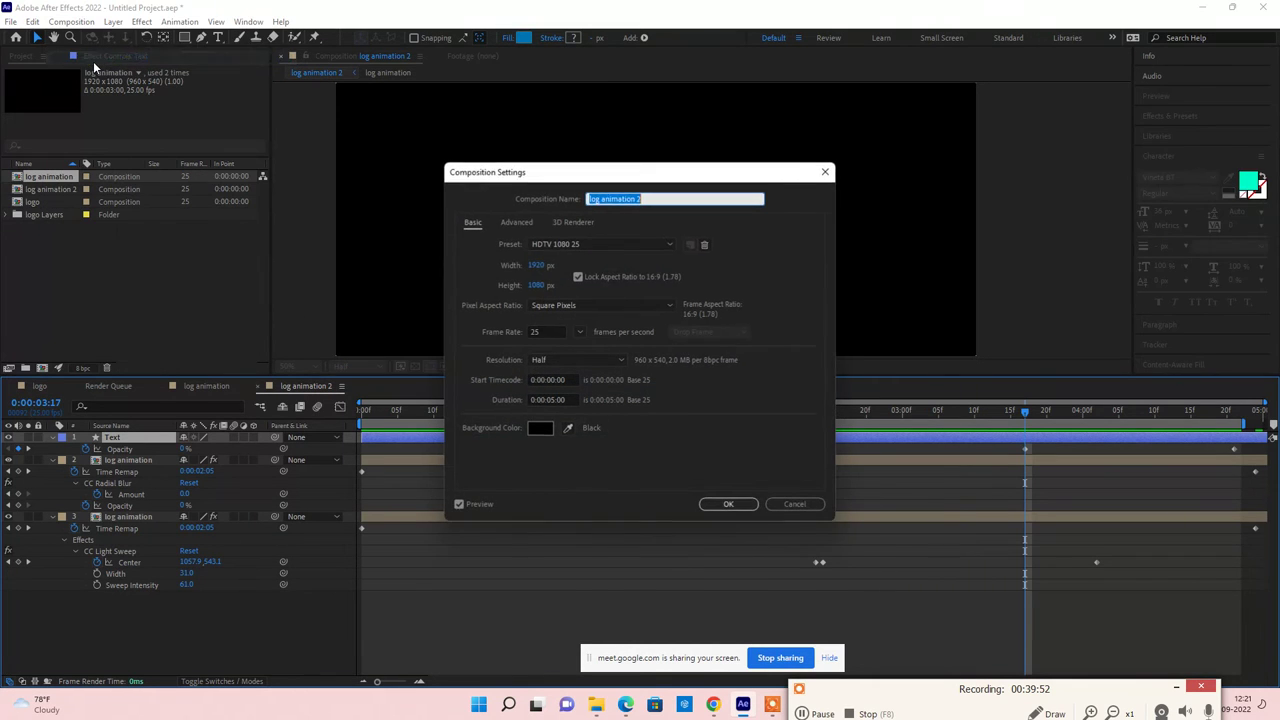
click(576, 221)
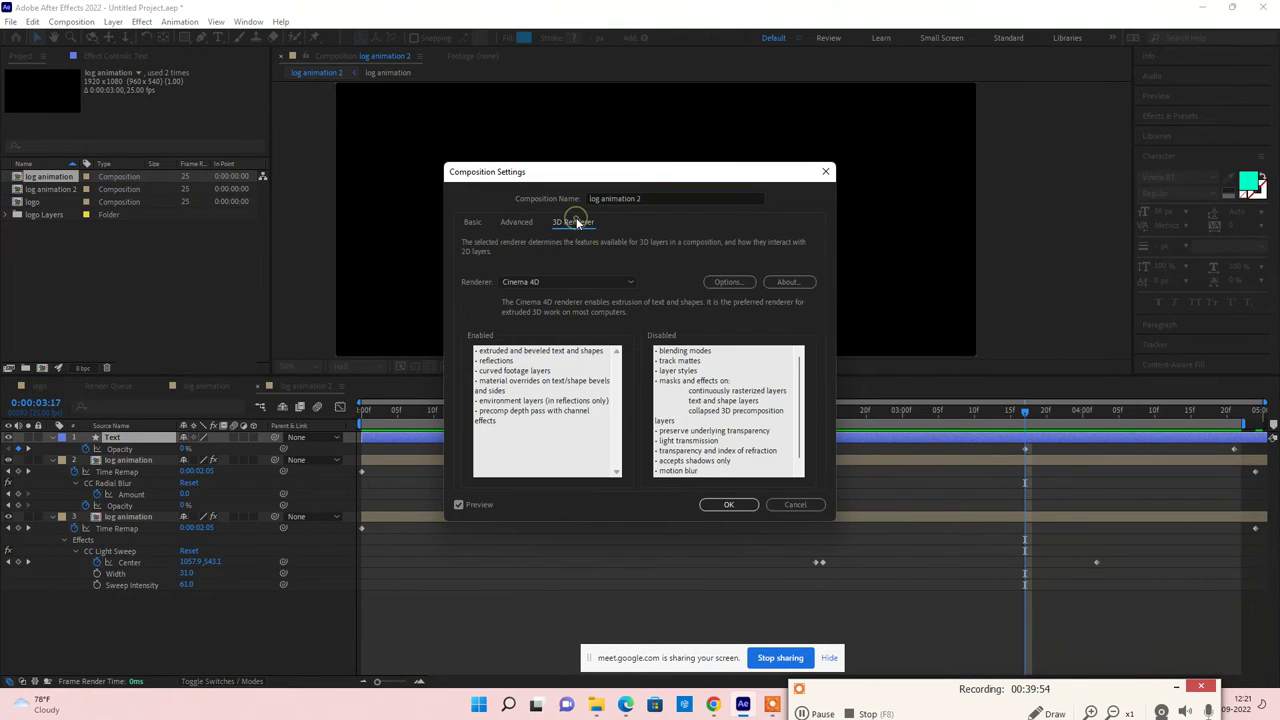
click(538, 282)
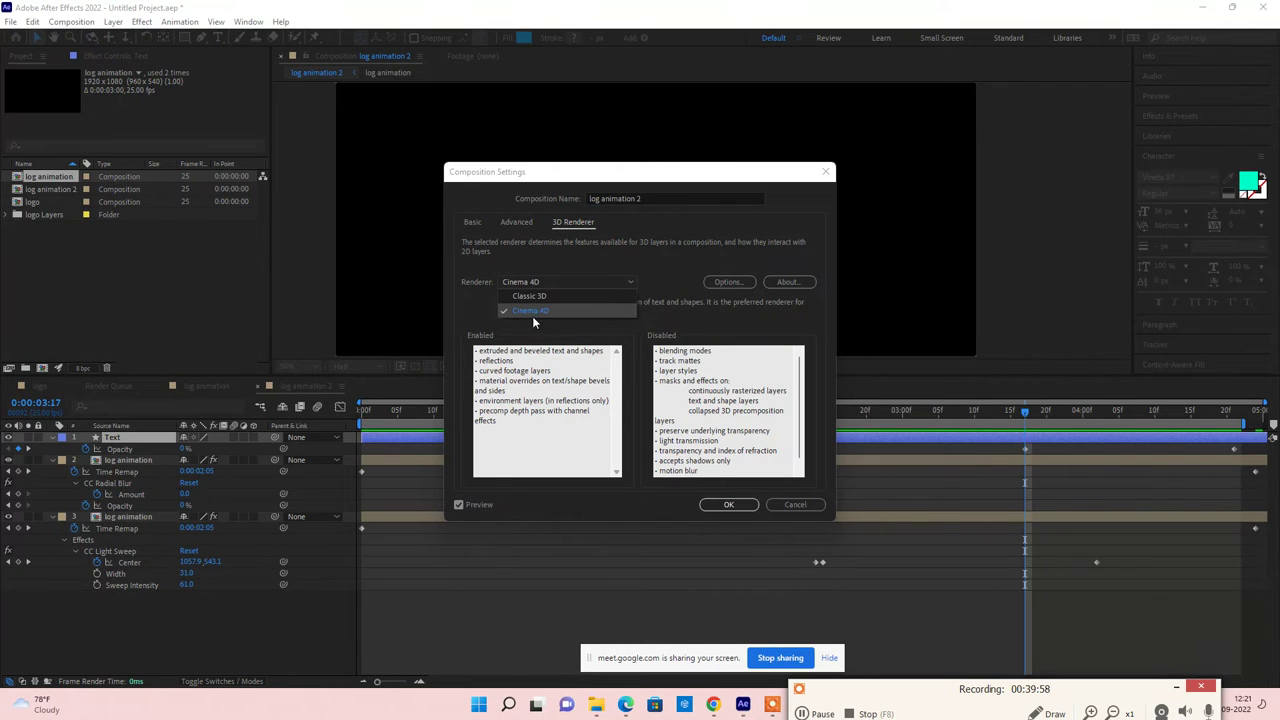
click(787, 507)
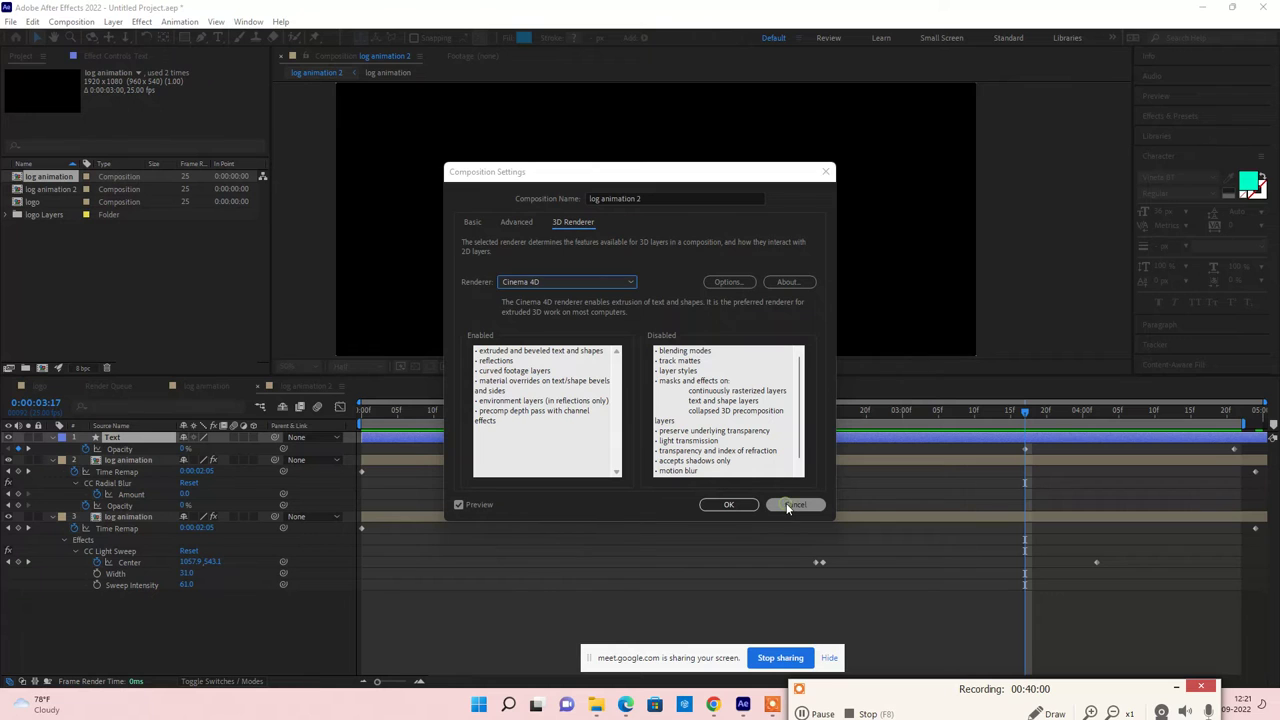
click(788, 503)
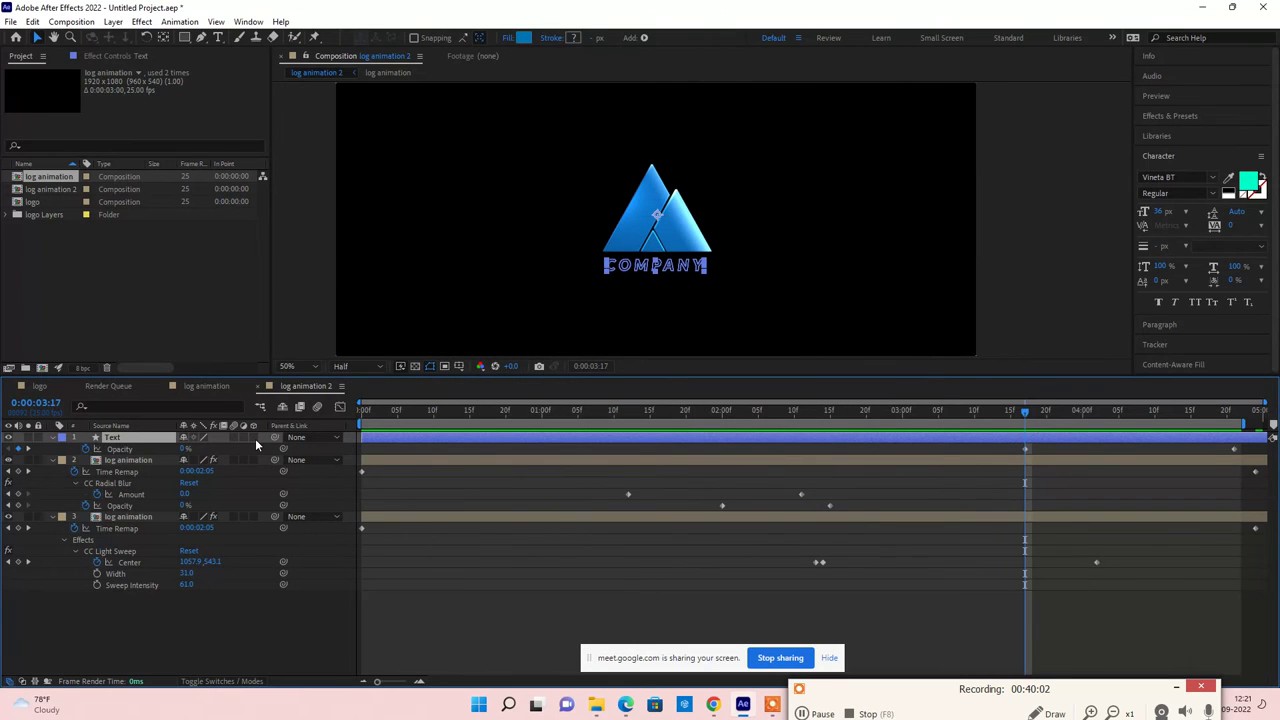
Step: Make the Text layer 3D and set its Extrusion Depth to 63
click(255, 438)
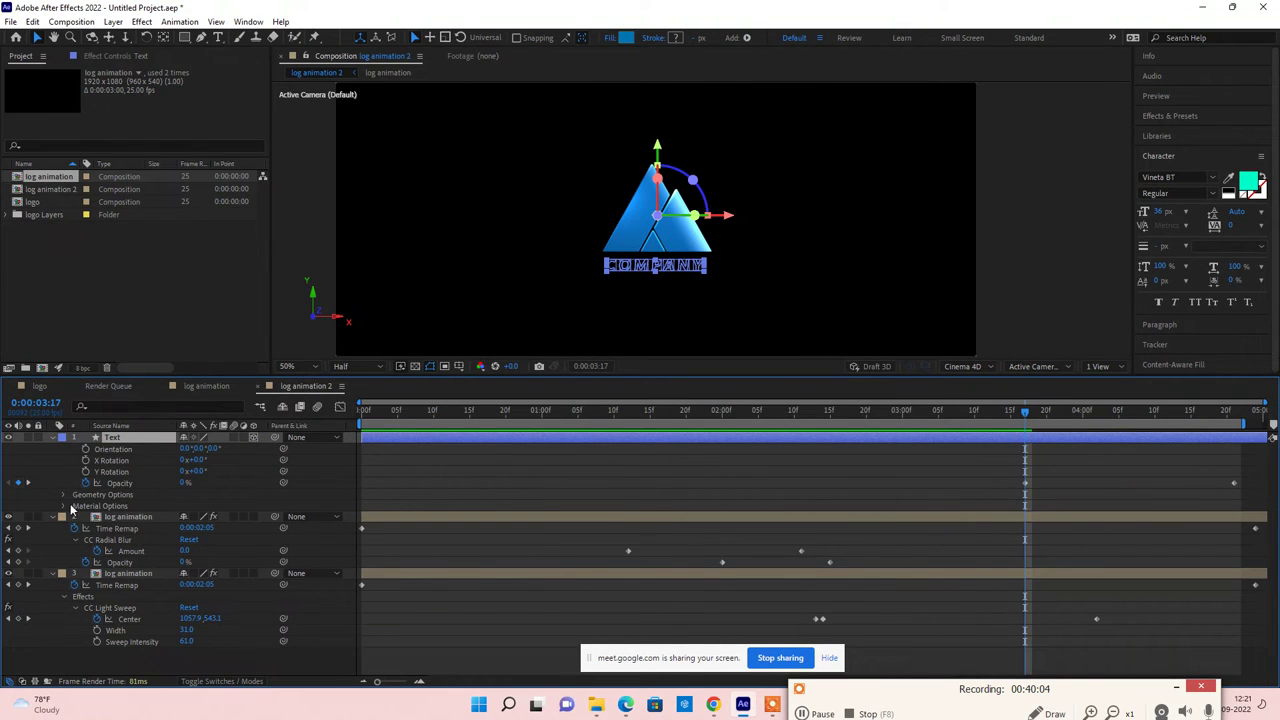
click(65, 495)
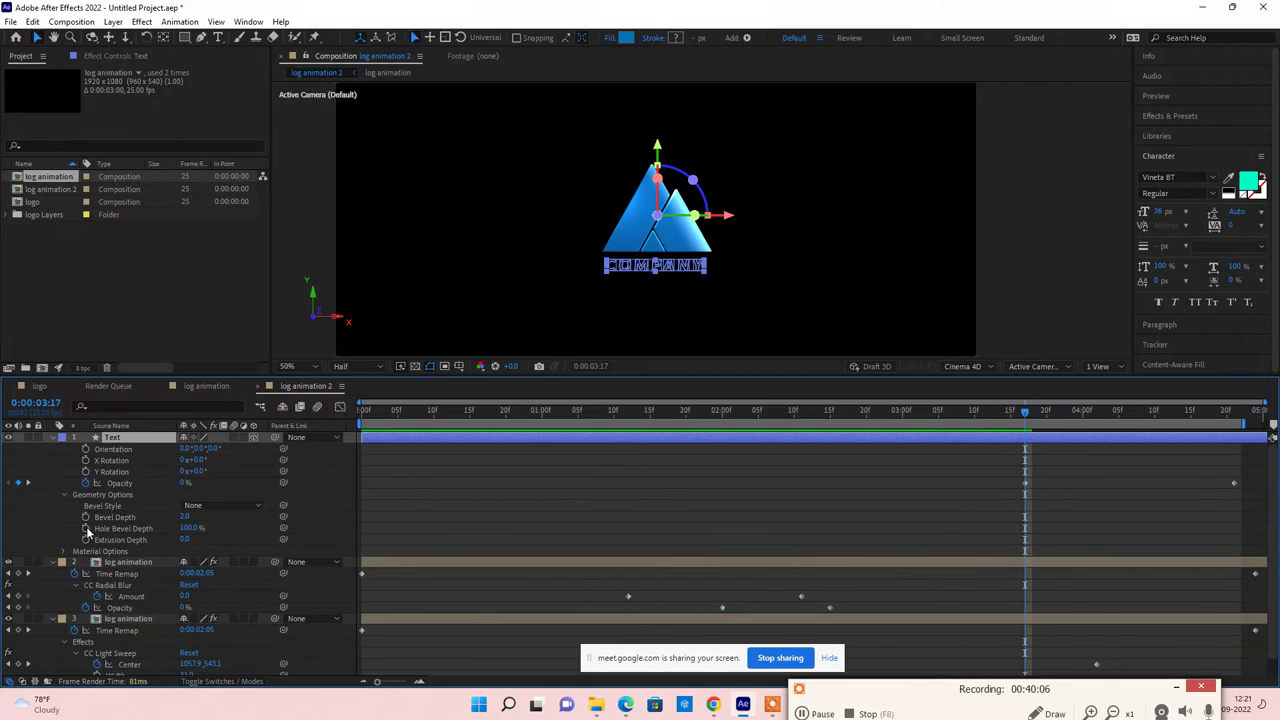
drag(183, 540, 246, 540)
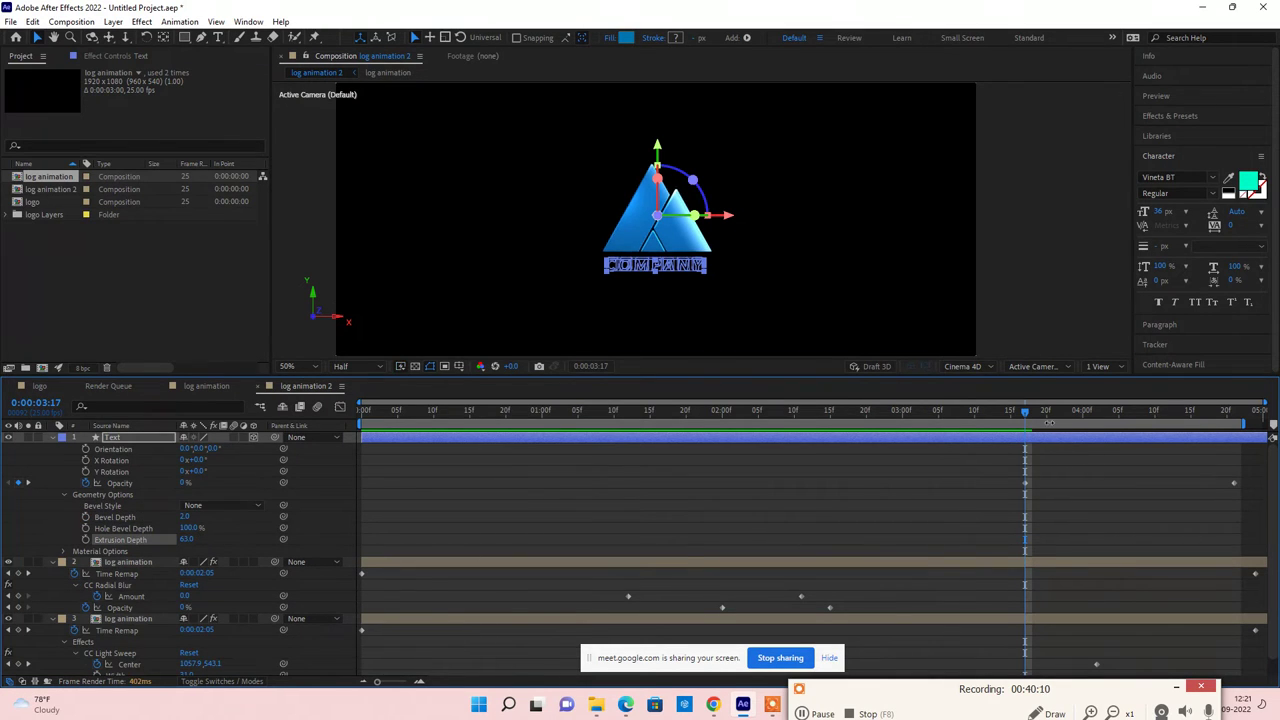
drag(1037, 416, 1133, 414)
click(1152, 498)
scroll(630, 268, up, 2)
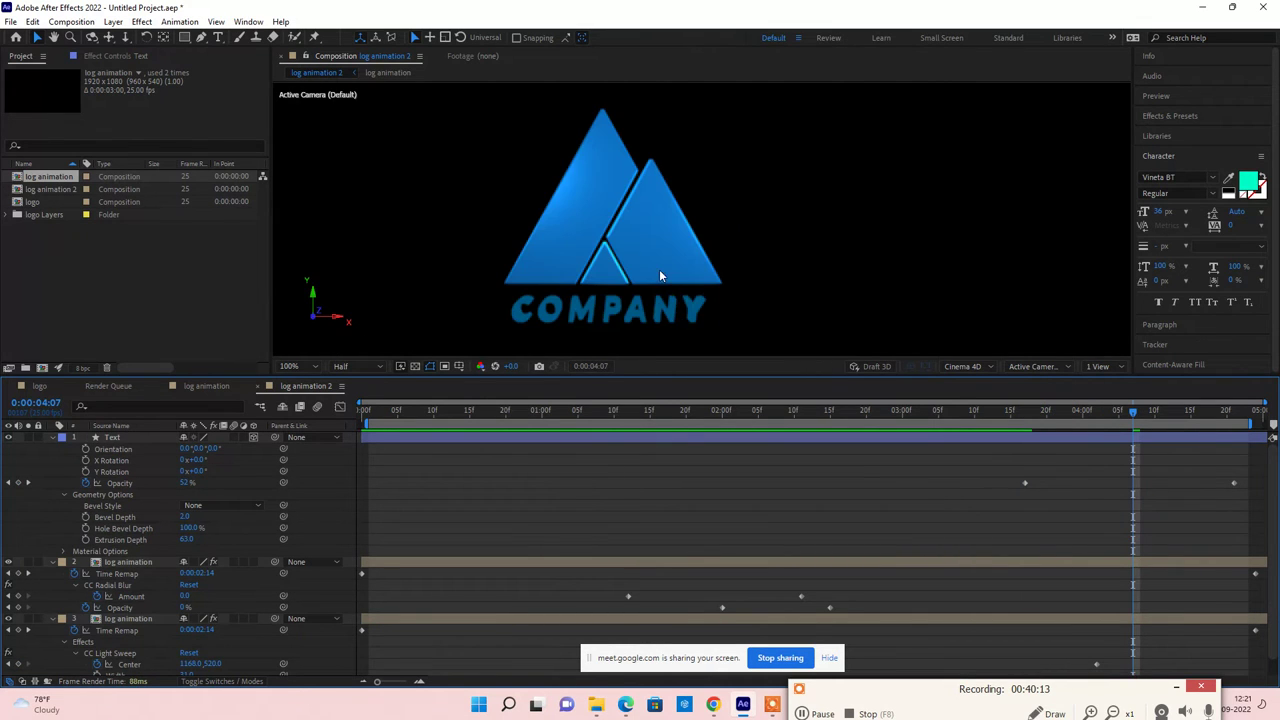
click(710, 298)
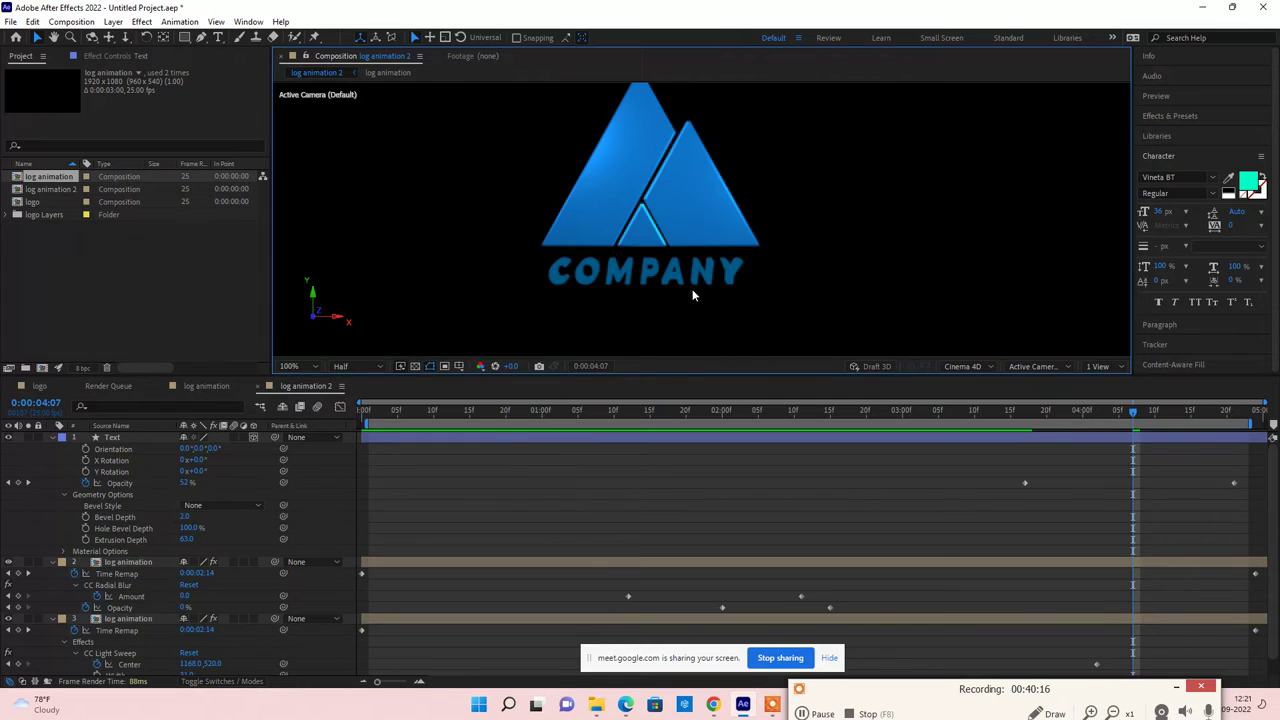
click(52, 439)
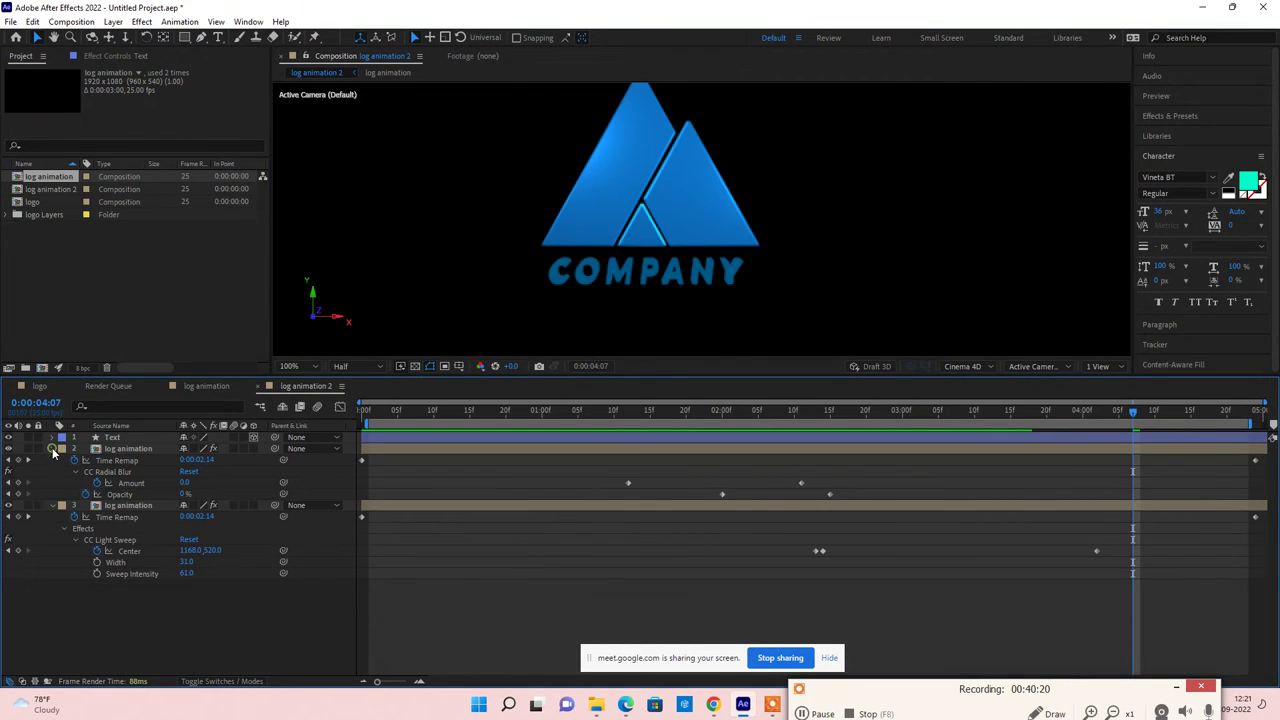
click(52, 449)
Step: Add a new Point Light 1 to the log animation 2 comp
click(52, 461)
right_click(104, 516)
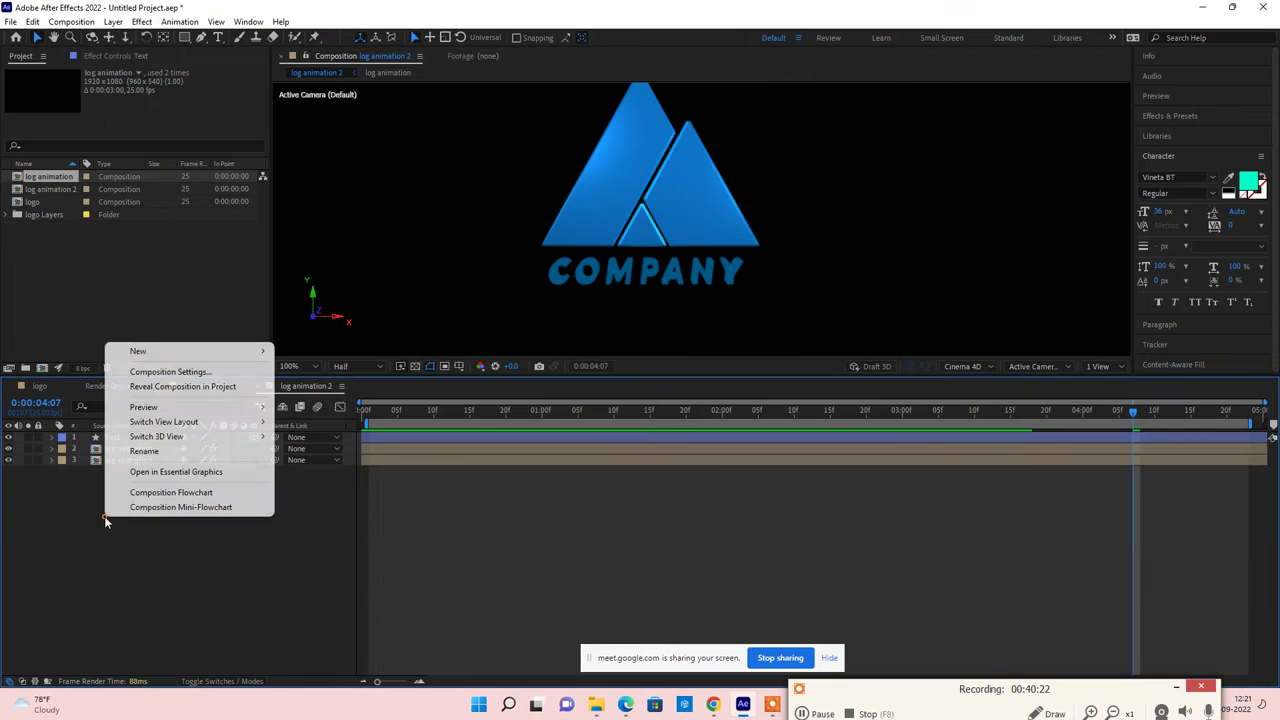
mouse_move(237, 356)
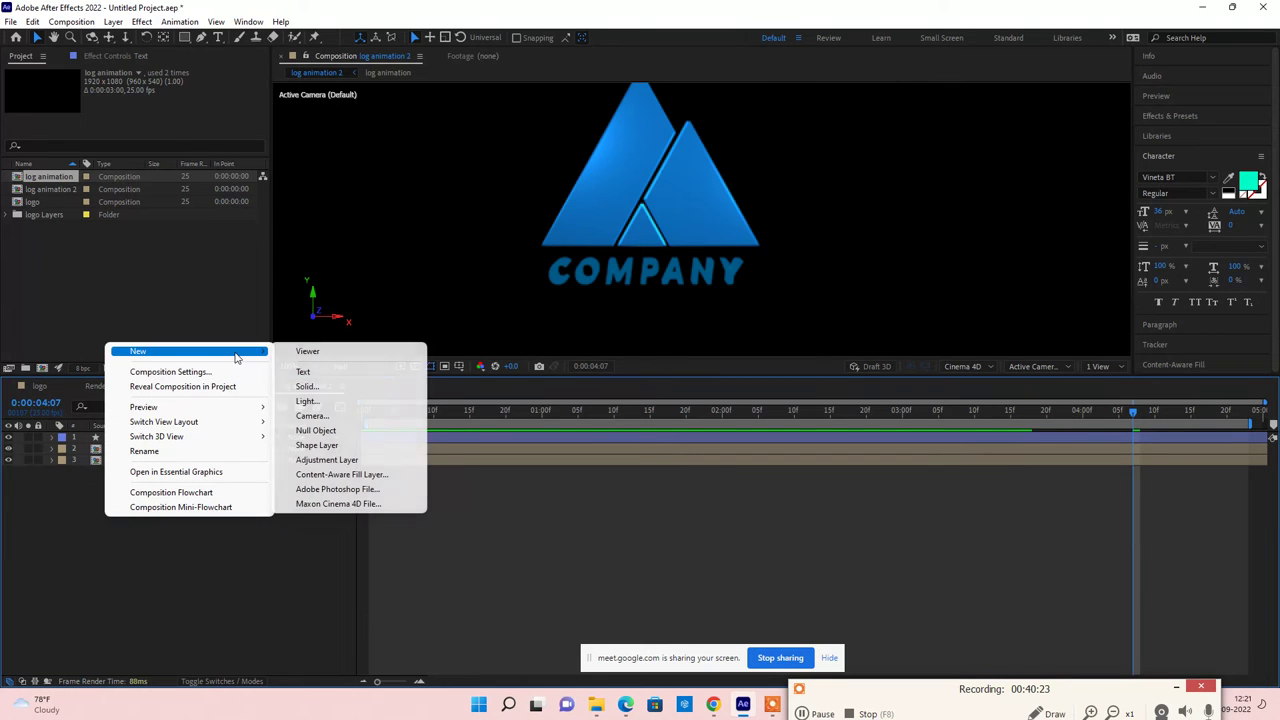
click(325, 400)
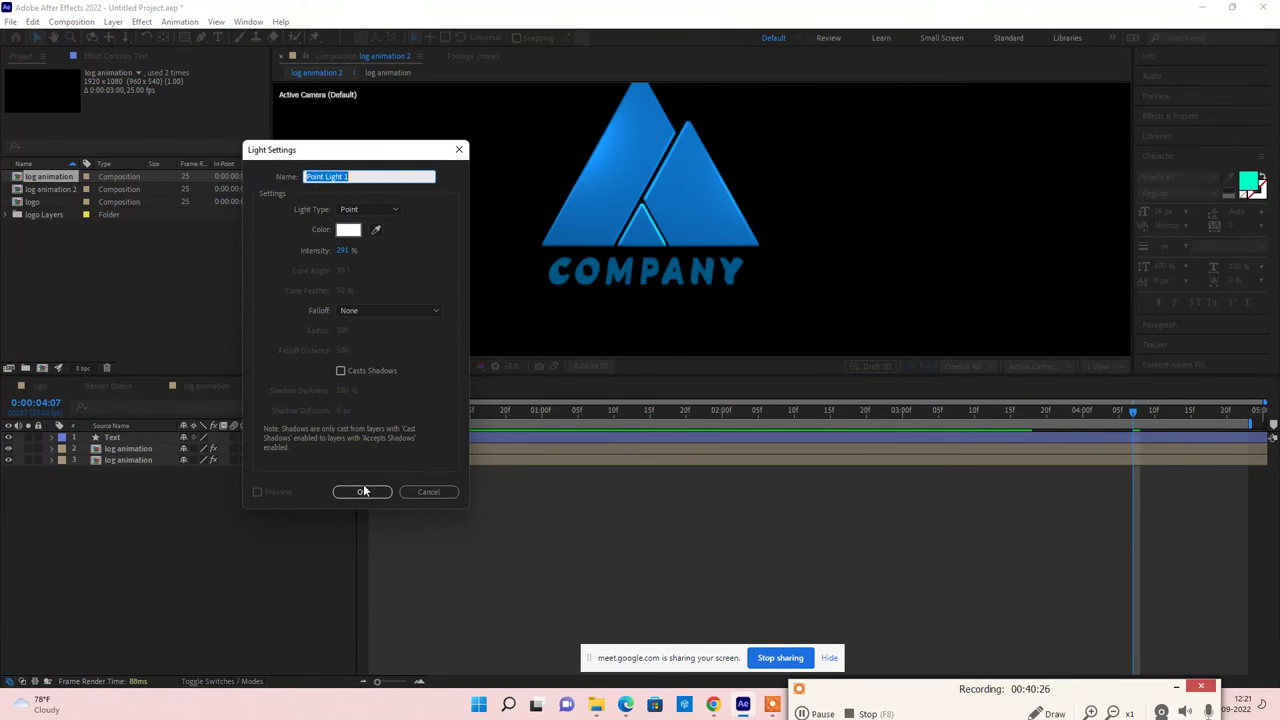
click(362, 492)
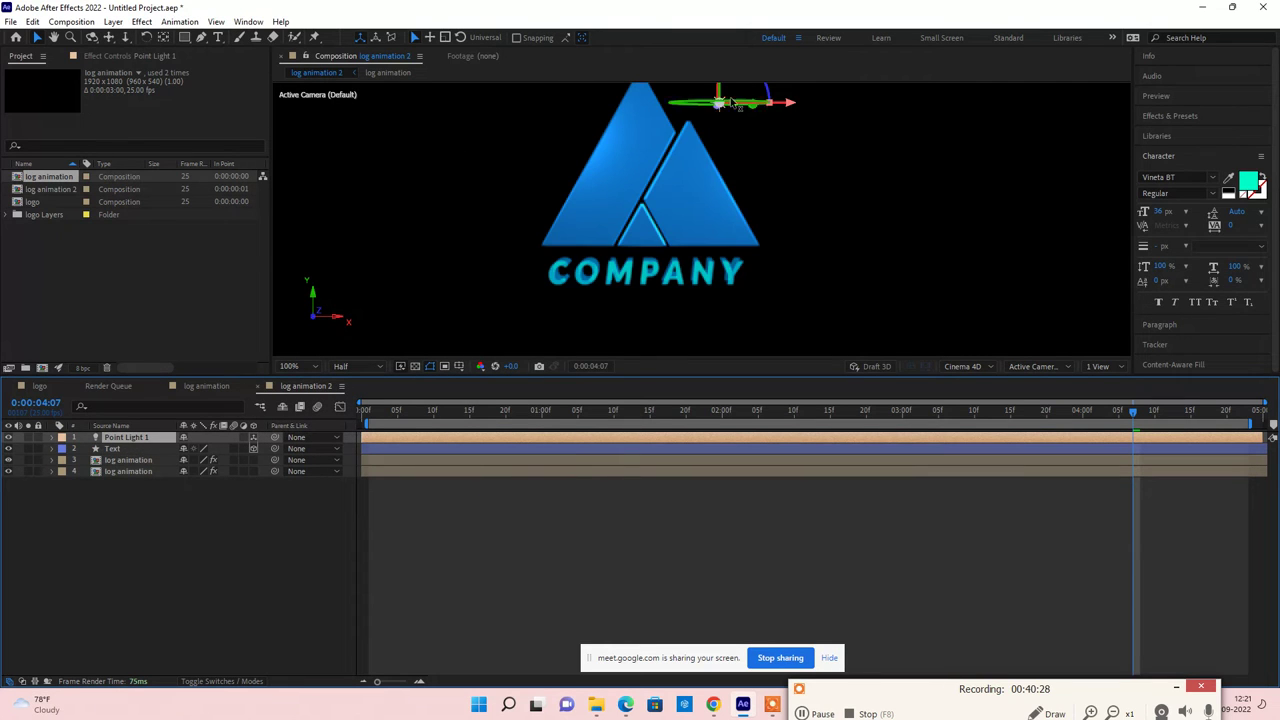
Step: Position the point light to the right of the logo and COMPANY text
drag(735, 112, 717, 184)
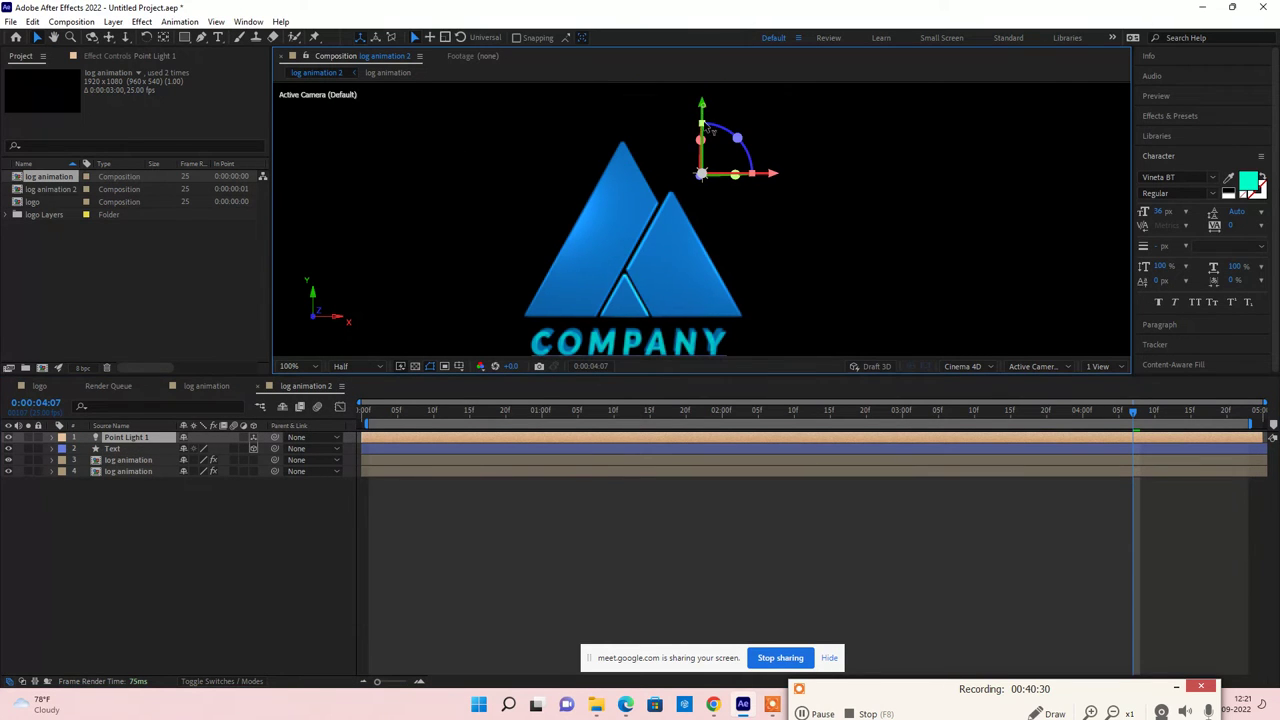
drag(708, 128, 794, 103)
drag(767, 253, 918, 272)
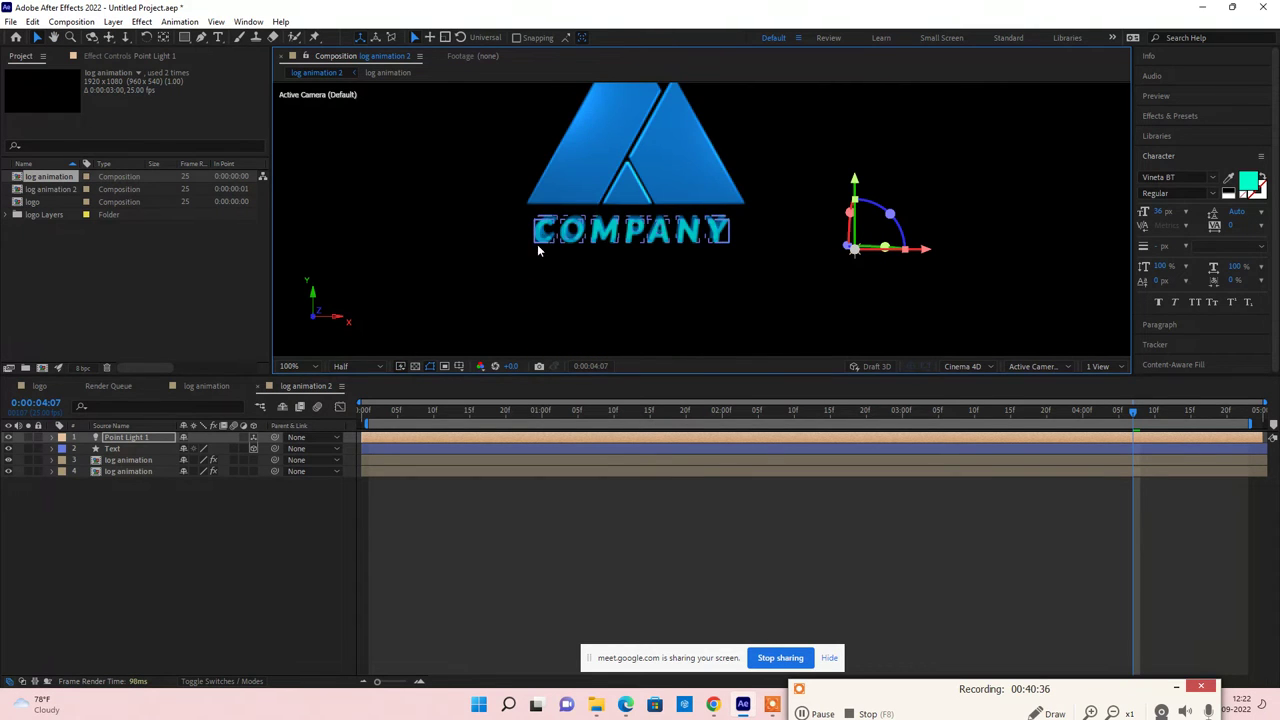
click(657, 561)
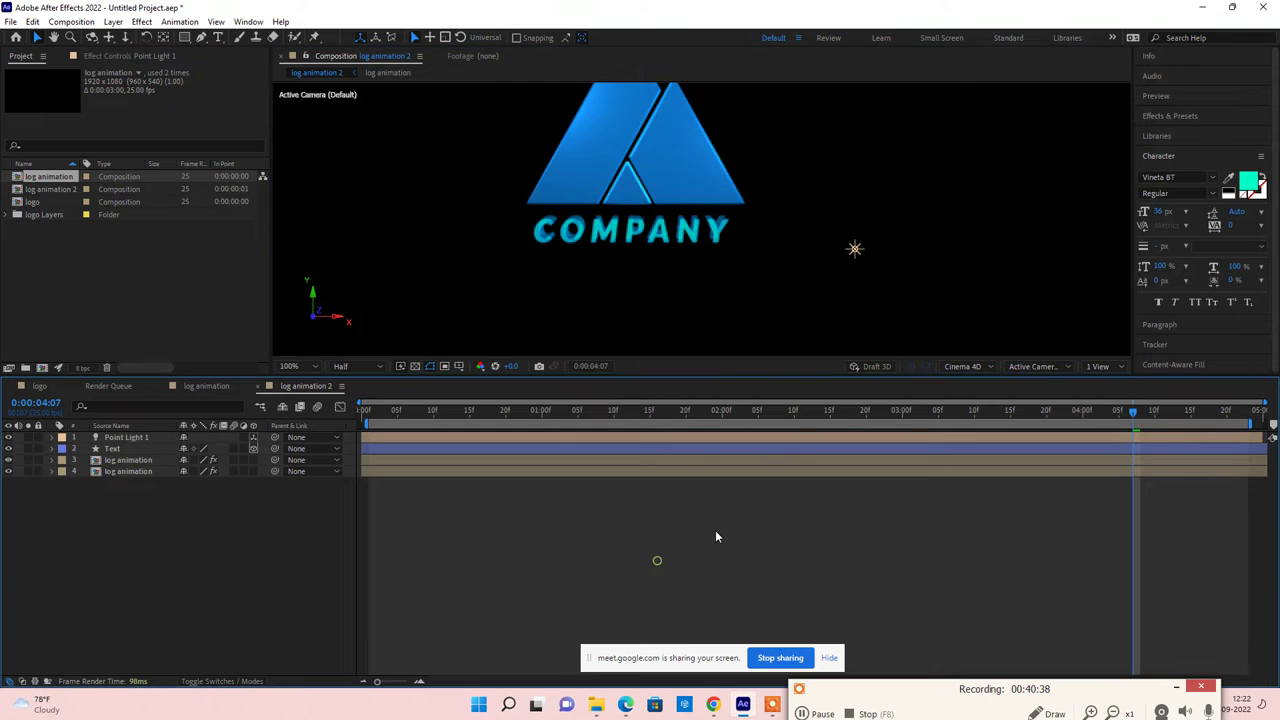
scroll(702, 287, down, 4)
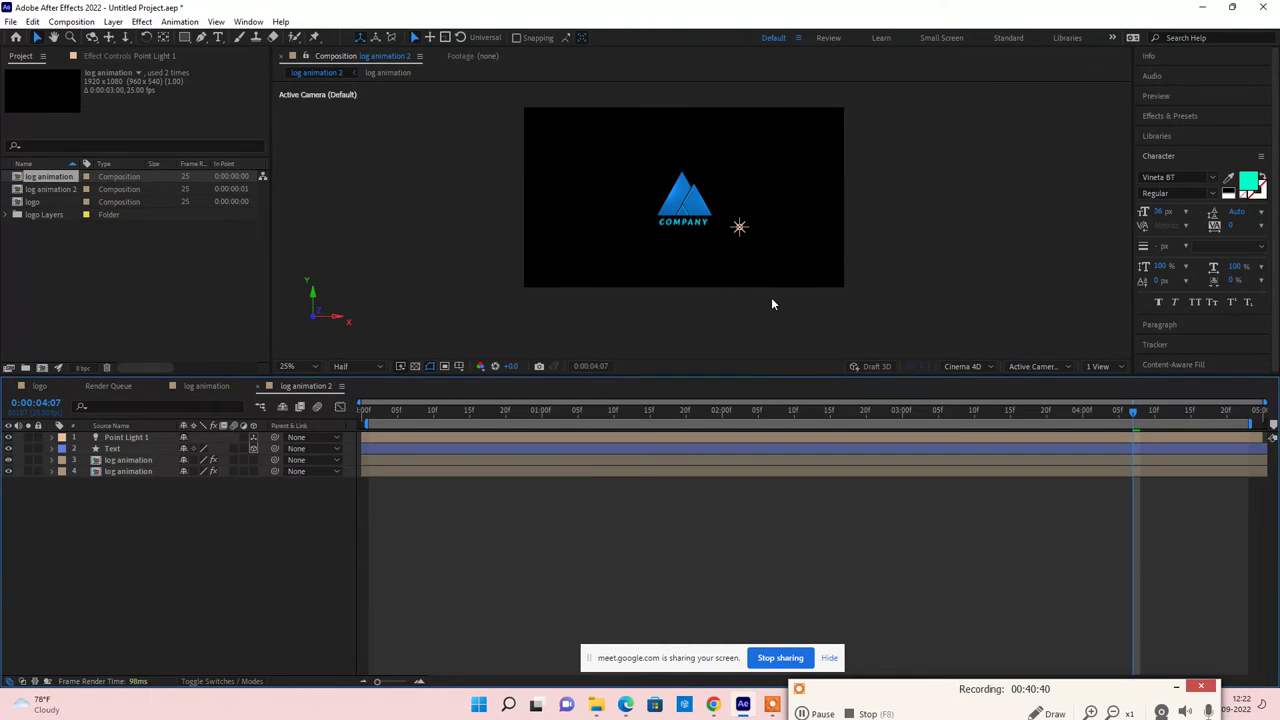
scroll(735, 273, up, 2)
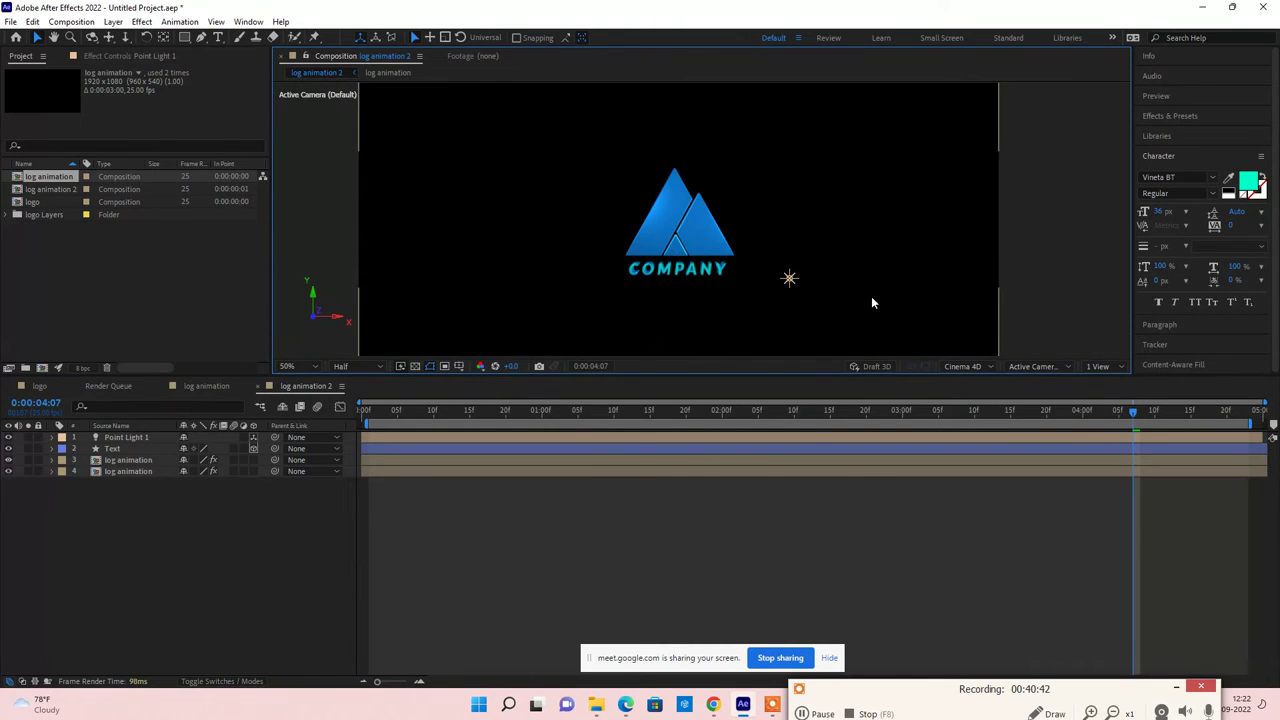
click(789, 278)
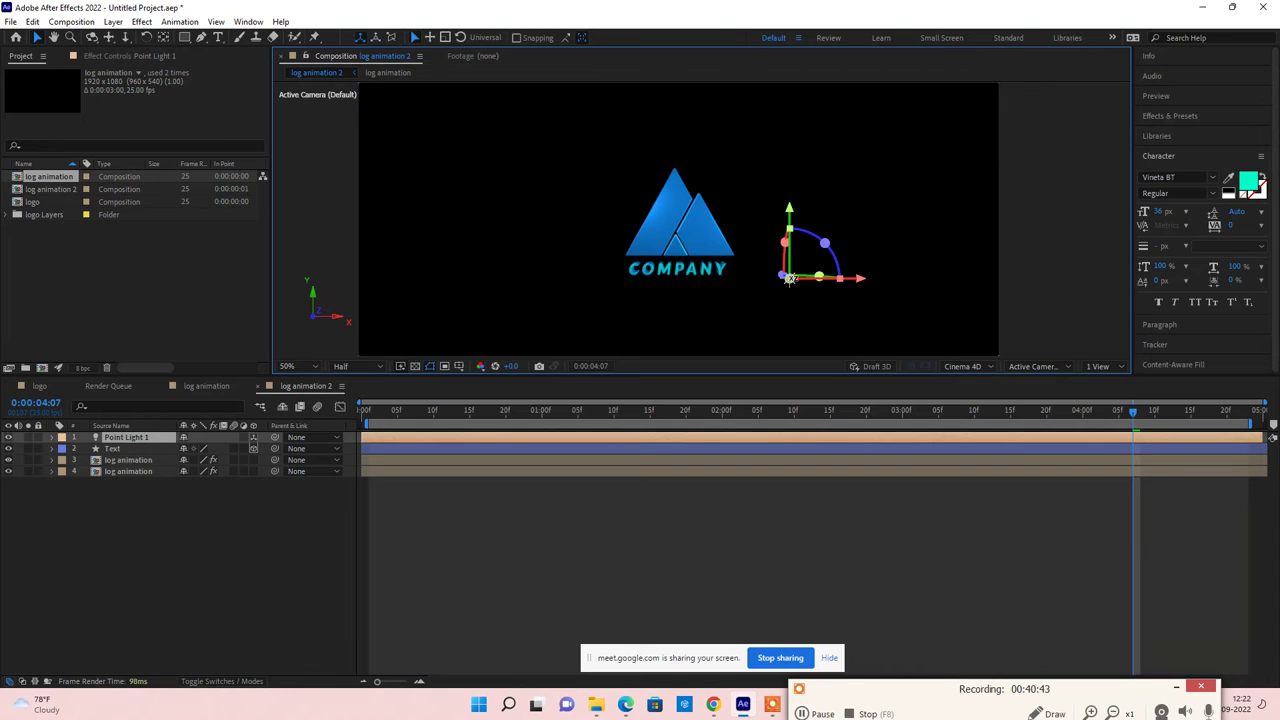
Step: Adjust Point Light 1's intensity in its light settings
double_click(123, 438)
drag(337, 254, 214, 272)
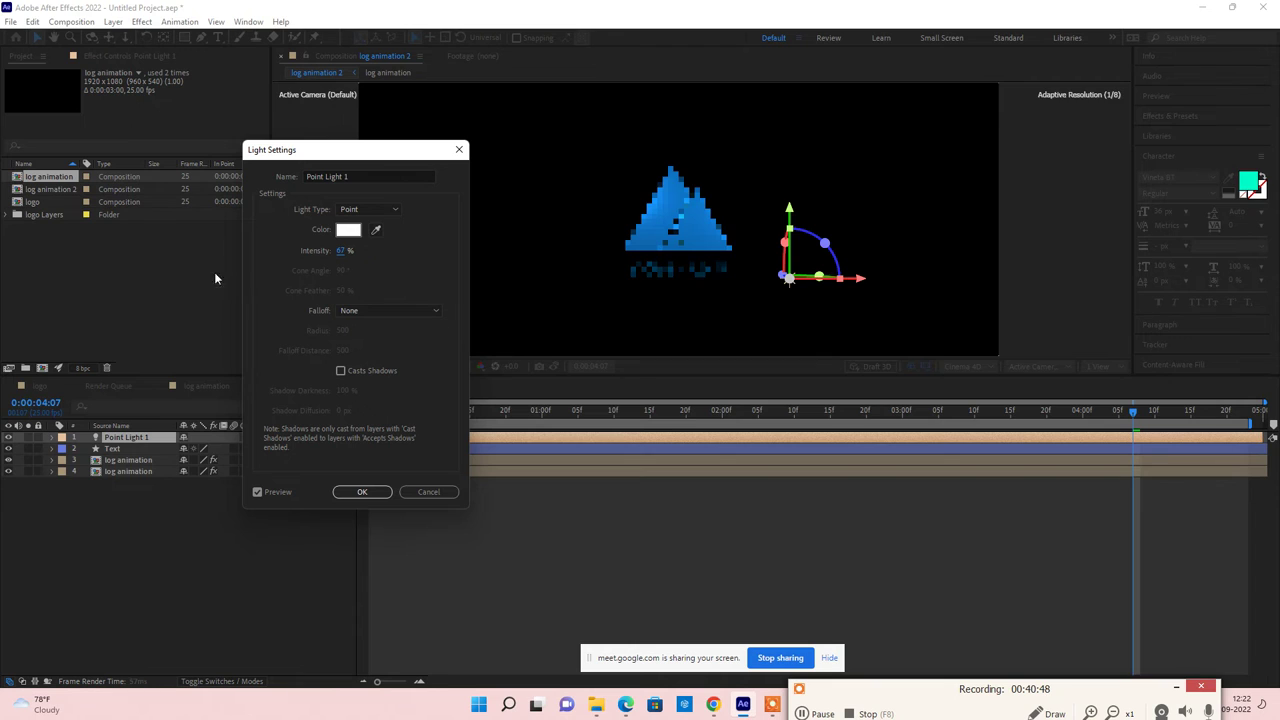
drag(343, 252, 270, 257)
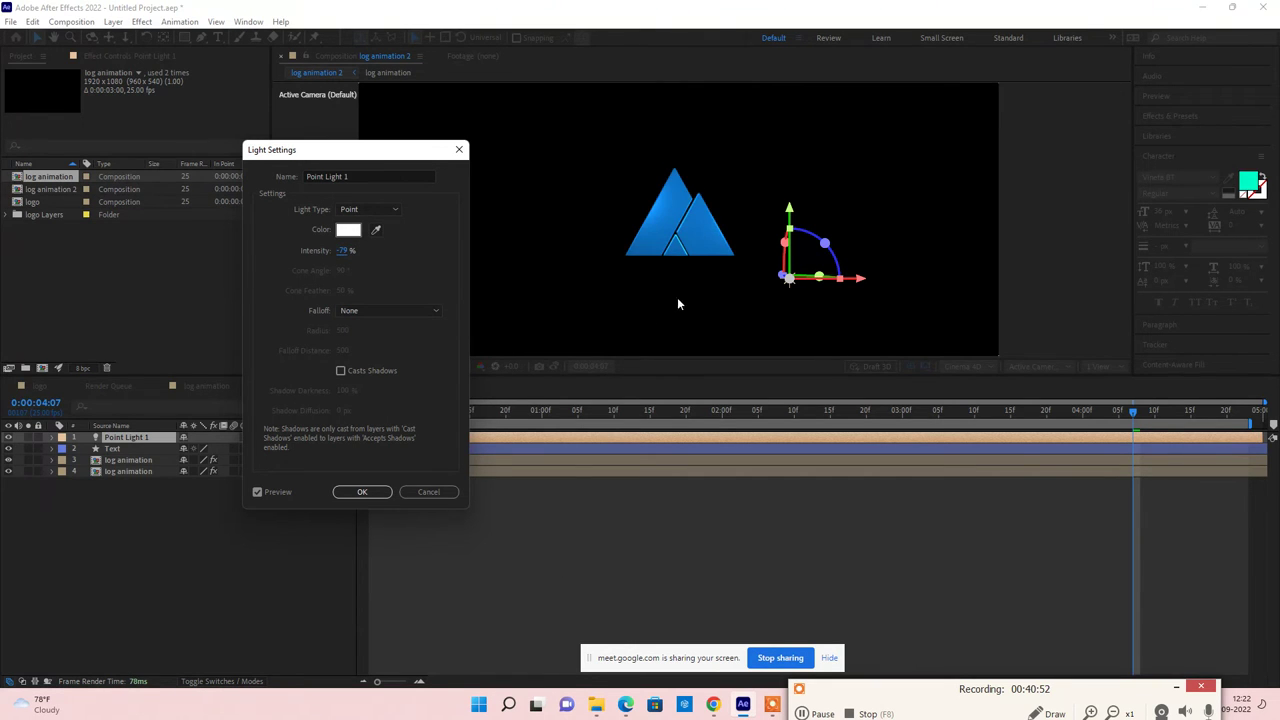
drag(343, 252, 603, 250)
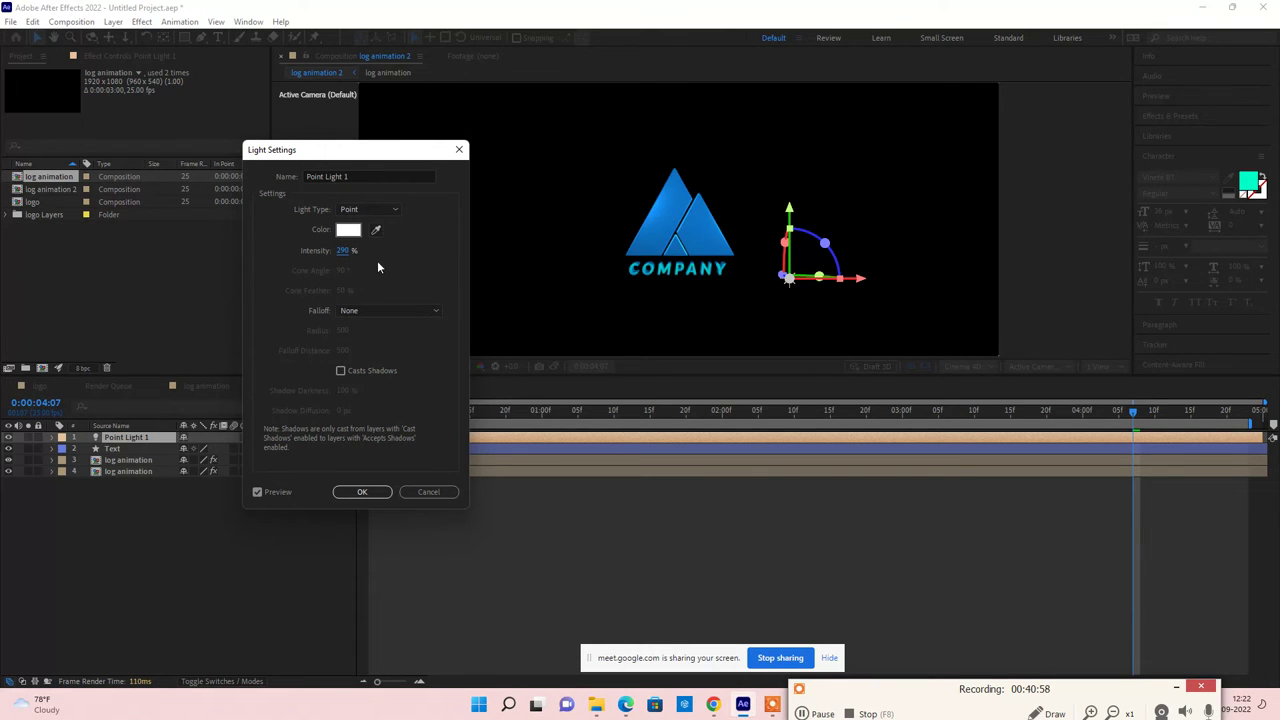
drag(340, 252, 258, 277)
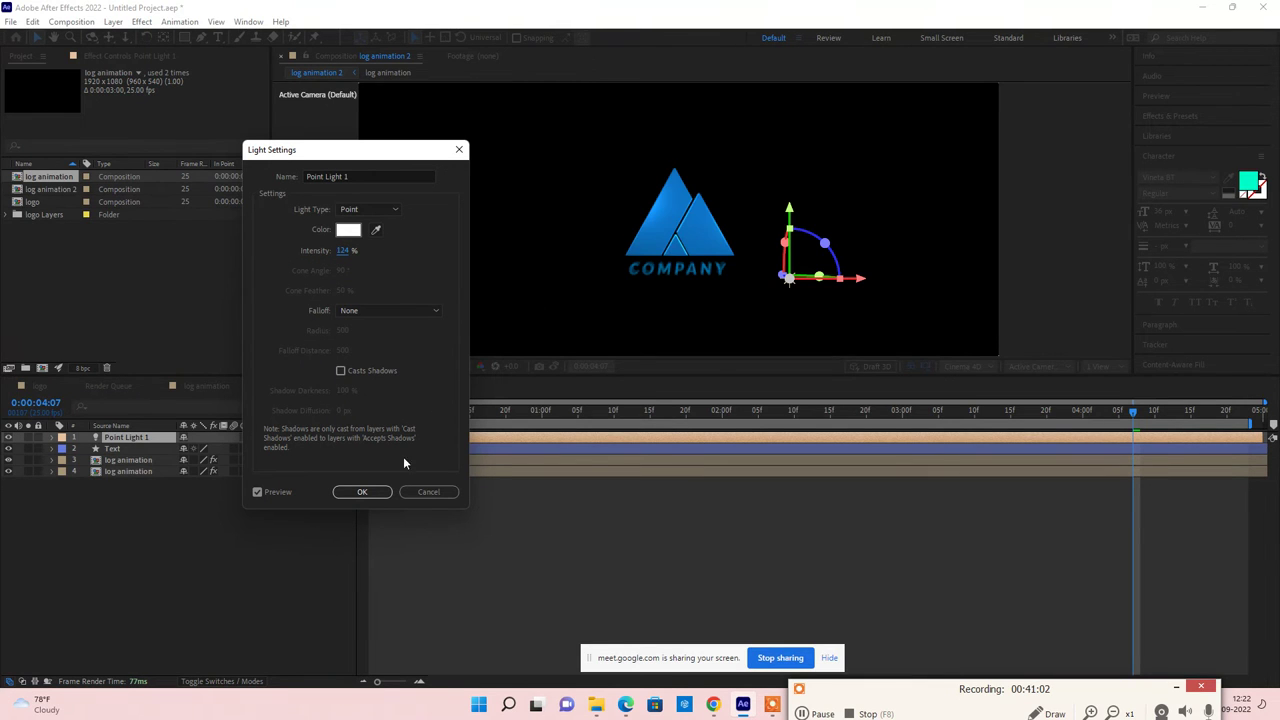
click(362, 491)
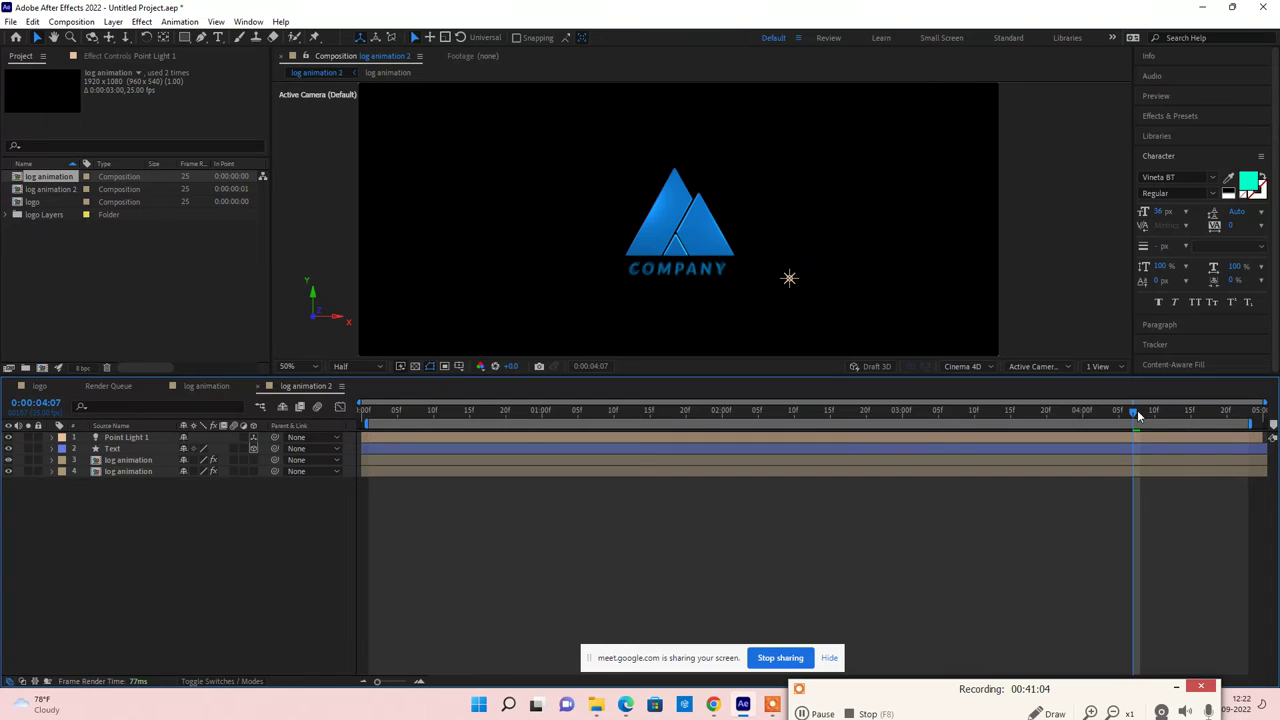
mouse_move(1134, 419)
mouse_down()
mouse_move(1176, 419)
mouse_move(352, 425)
mouse_up()
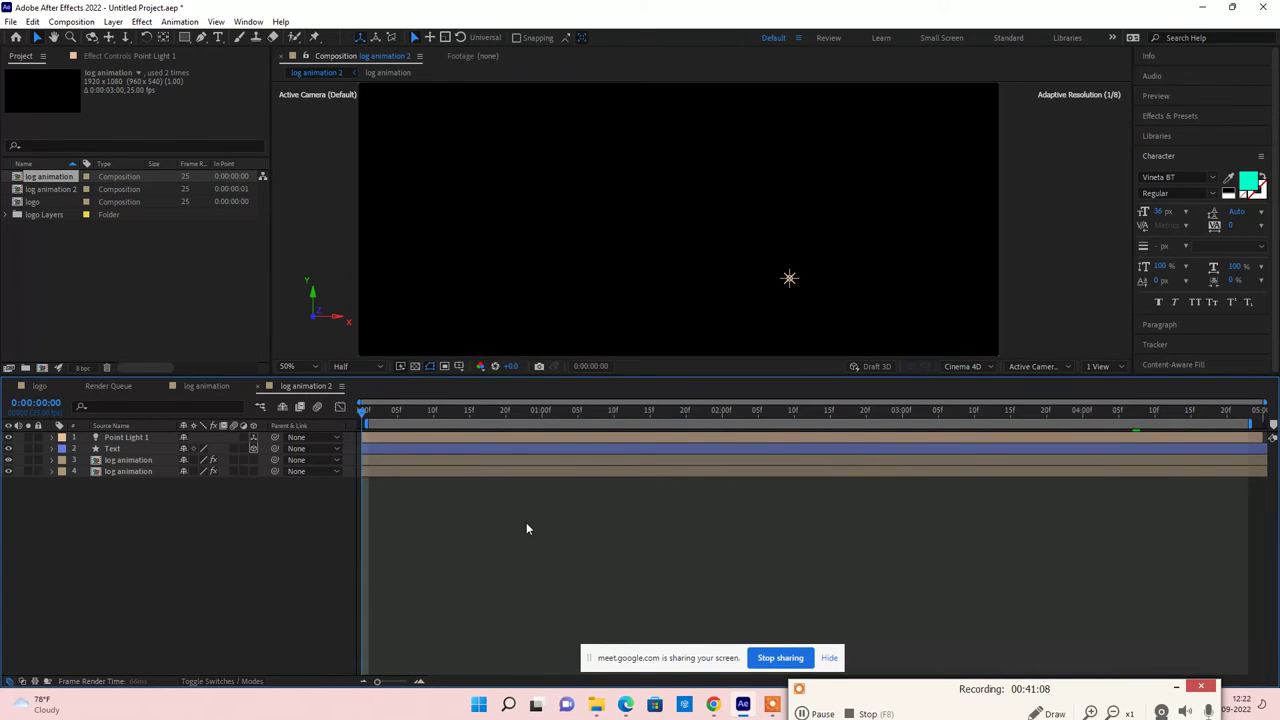
key(comma)
key(space)
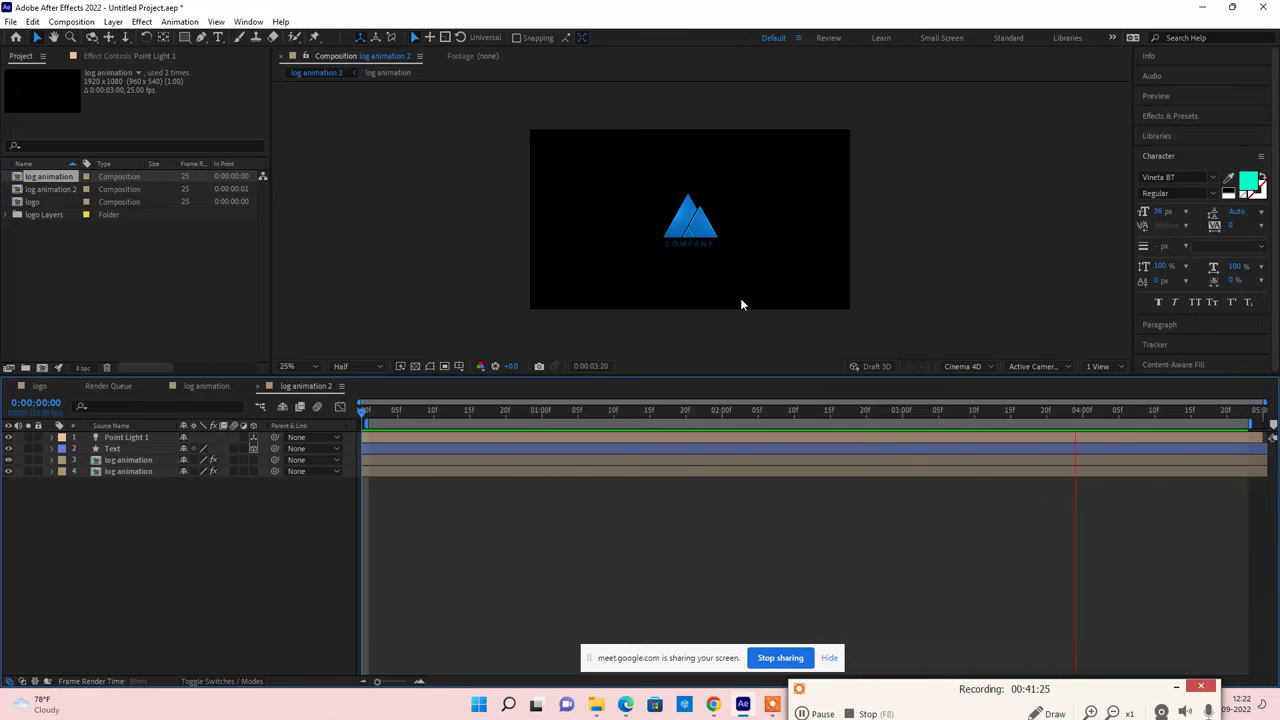
key(space)
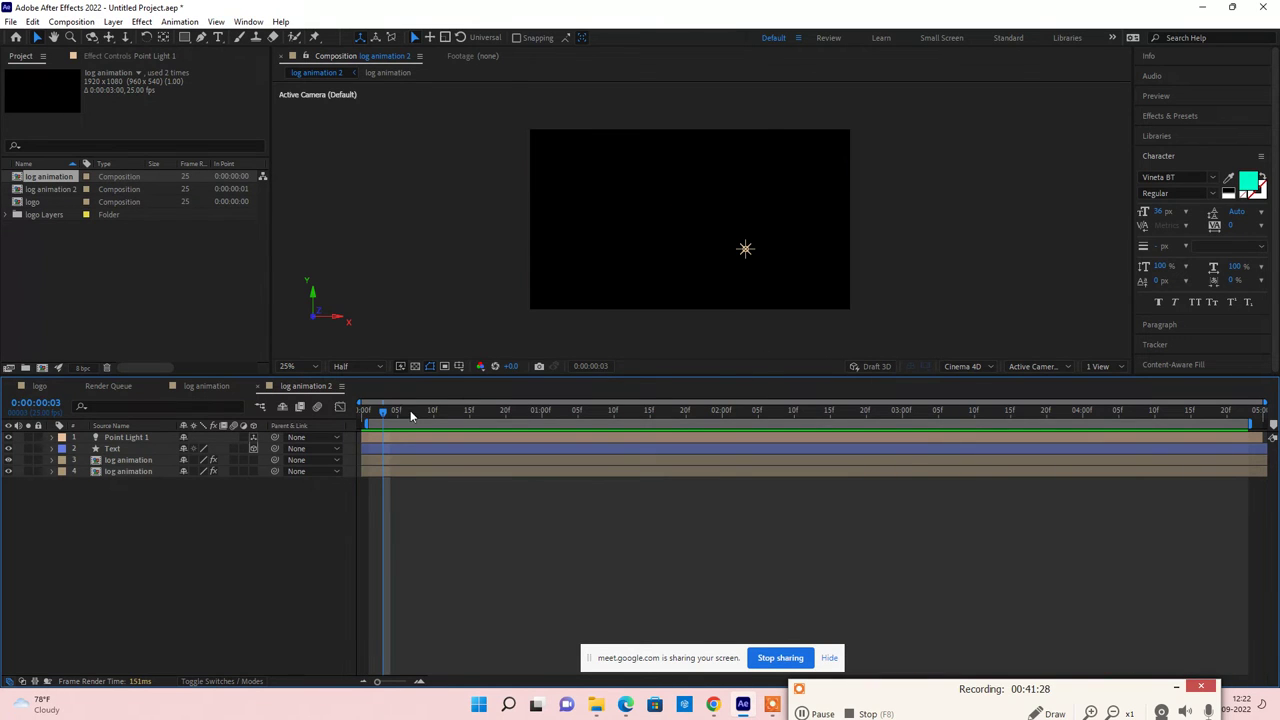
drag(521, 420, 1143, 426)
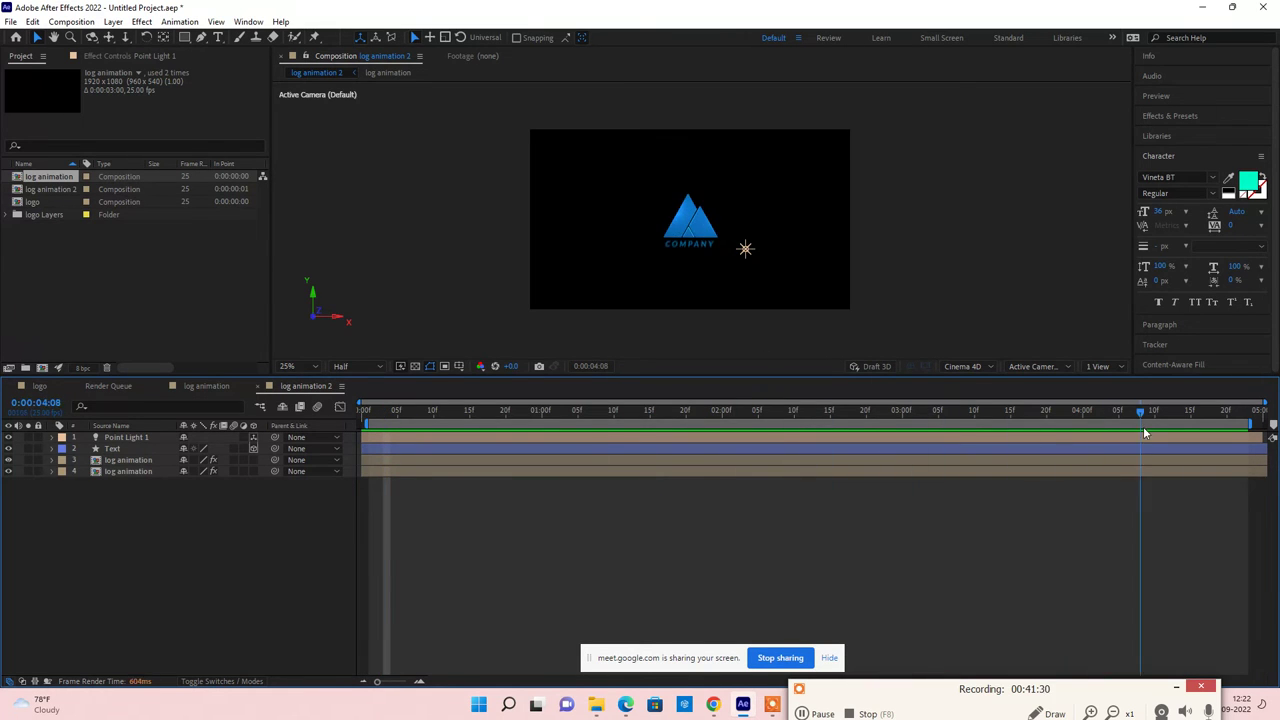
scroll(743, 251, up, 4)
scroll(801, 262, down, 4)
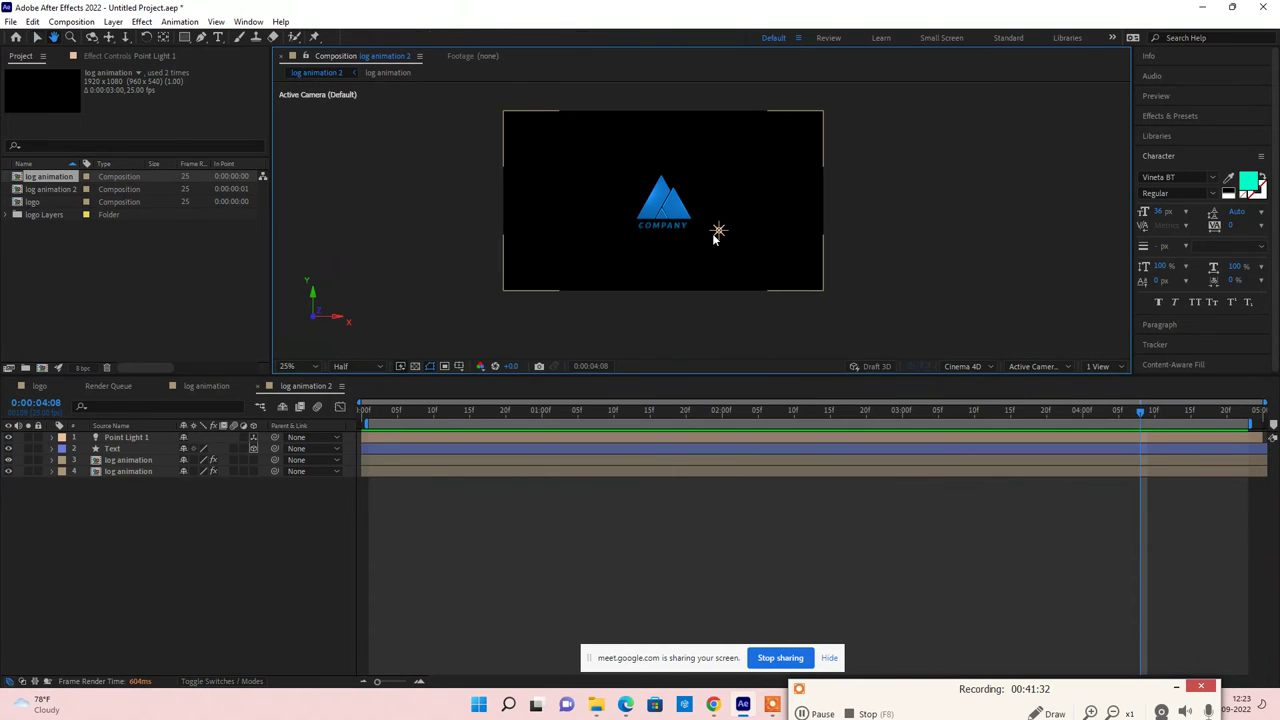
Step: Create a dark royal blue solid and move it beneath all other layers
right_click(108, 502)
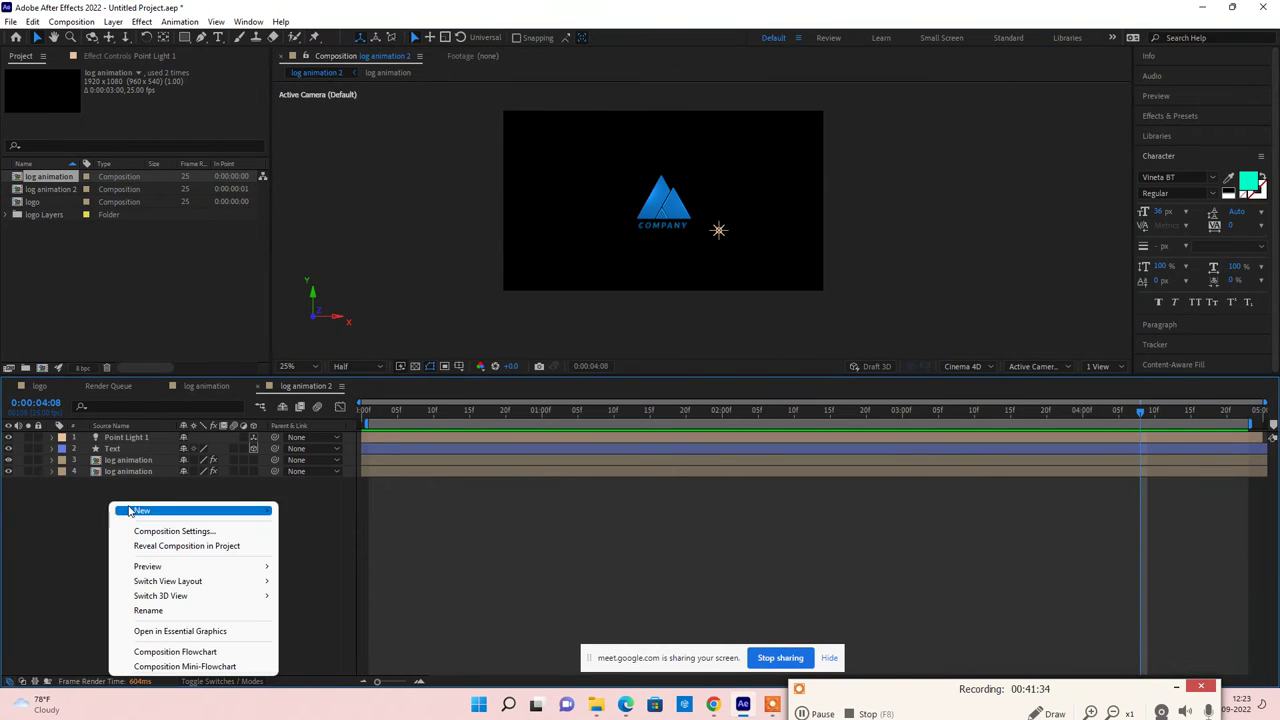
mouse_move(169, 512)
click(310, 546)
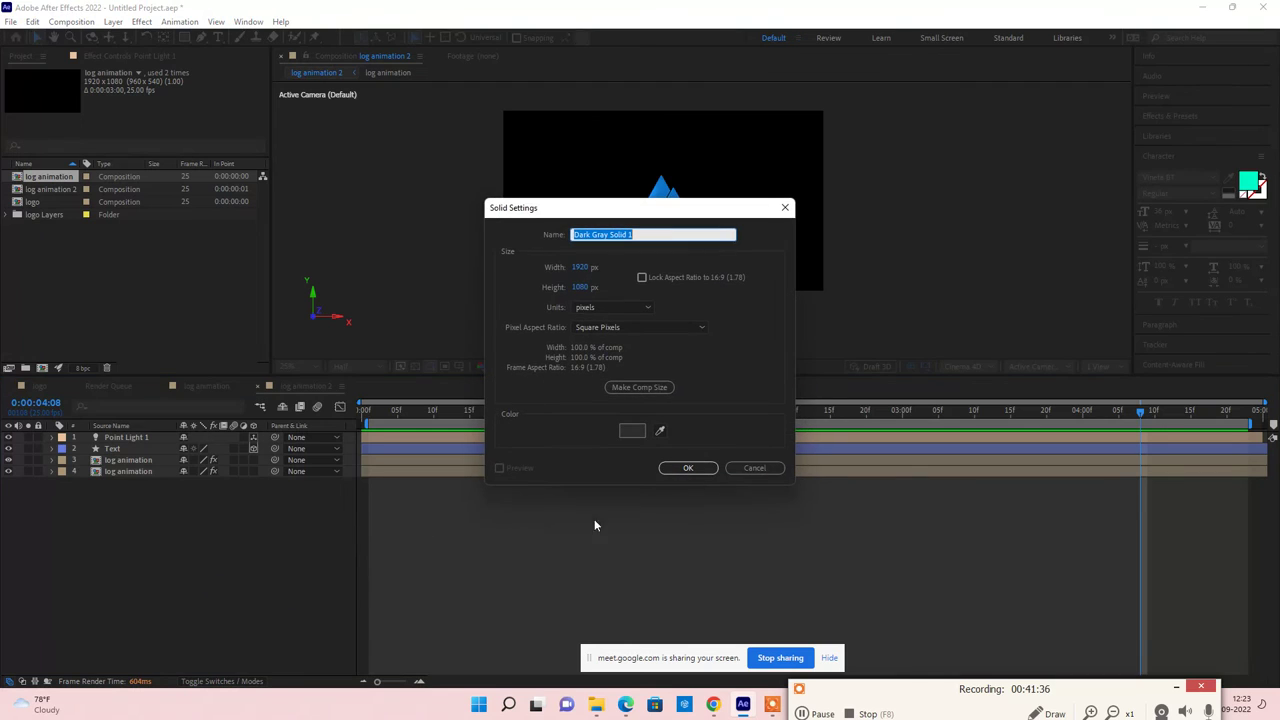
click(634, 436)
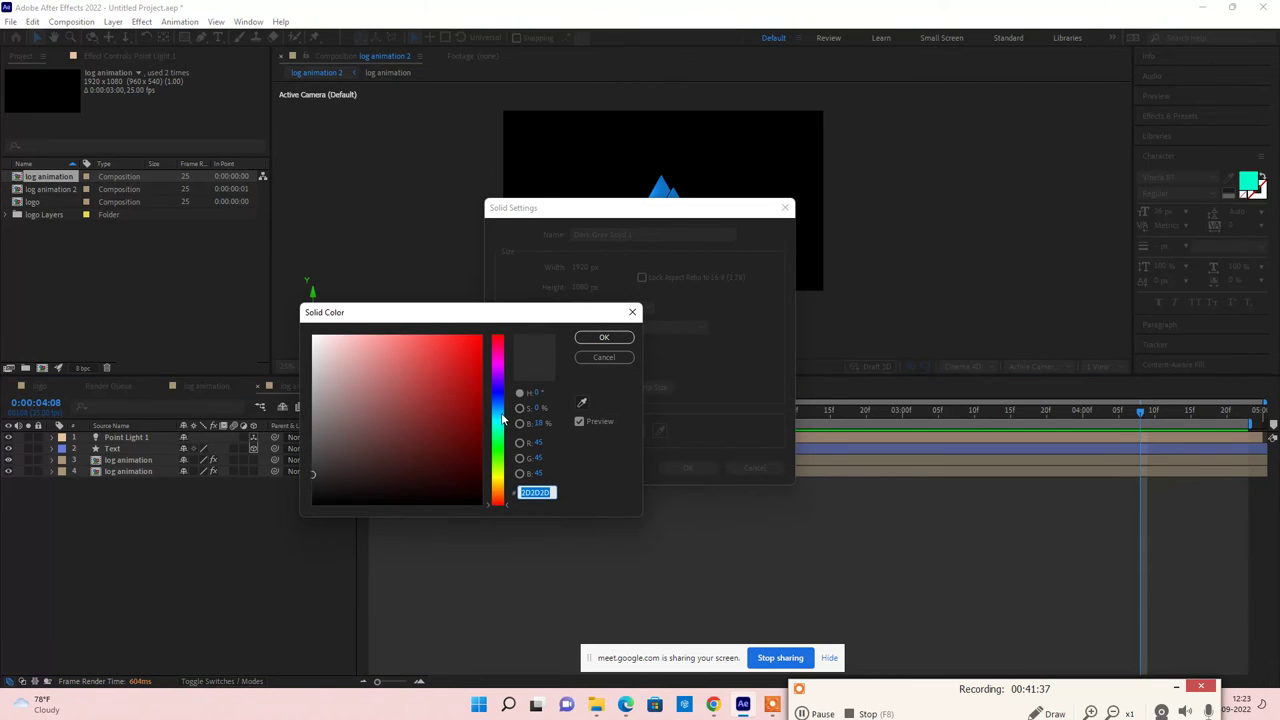
click(497, 405)
click(443, 397)
drag(458, 397, 480, 462)
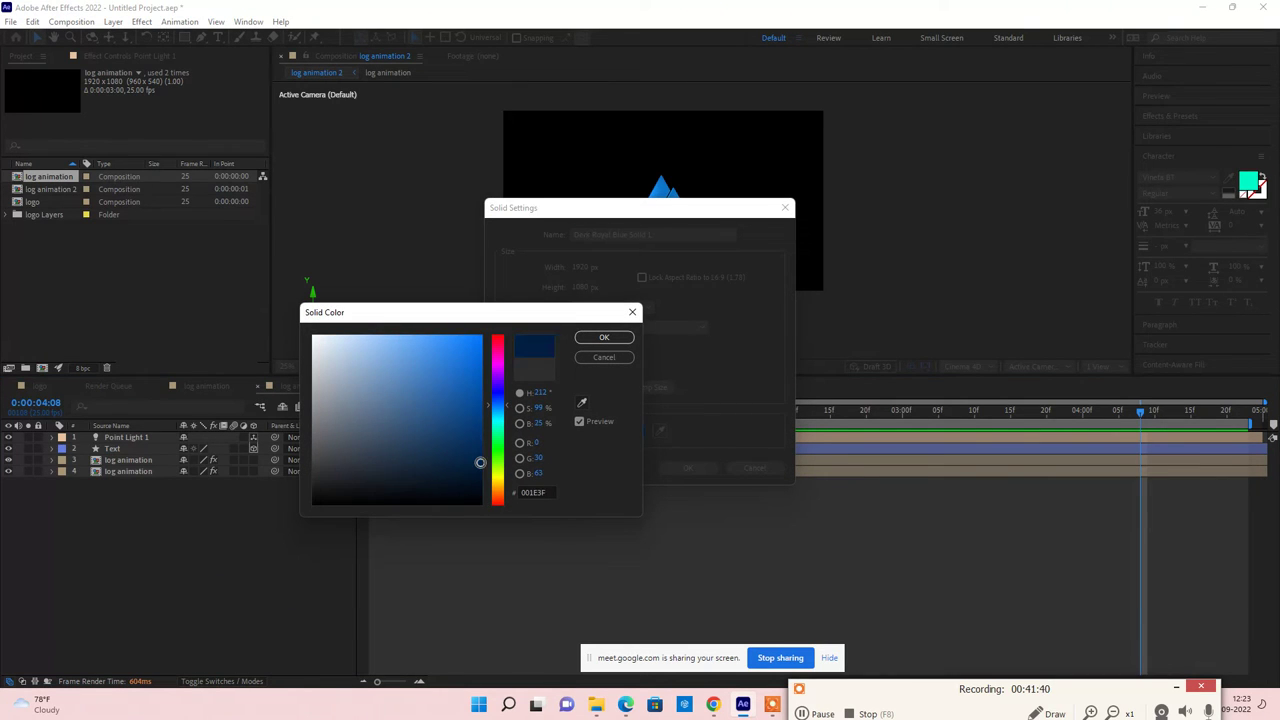
click(605, 337)
click(687, 467)
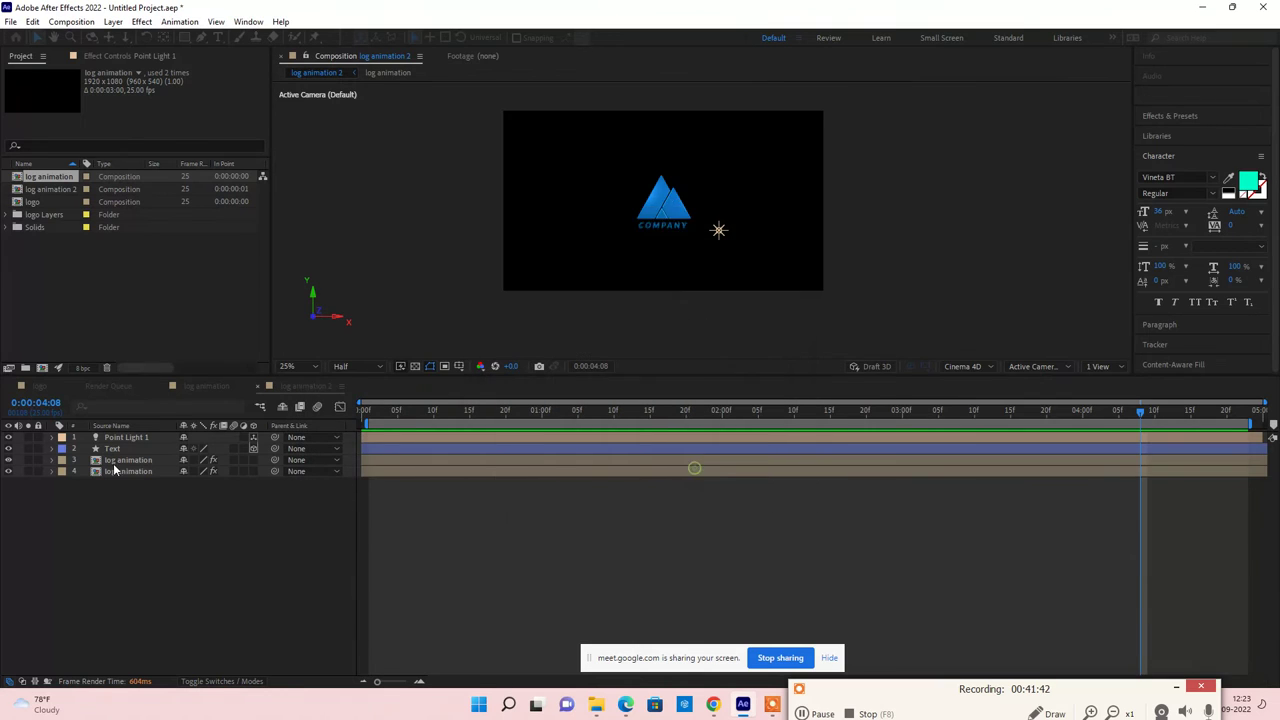
drag(136, 442, 121, 505)
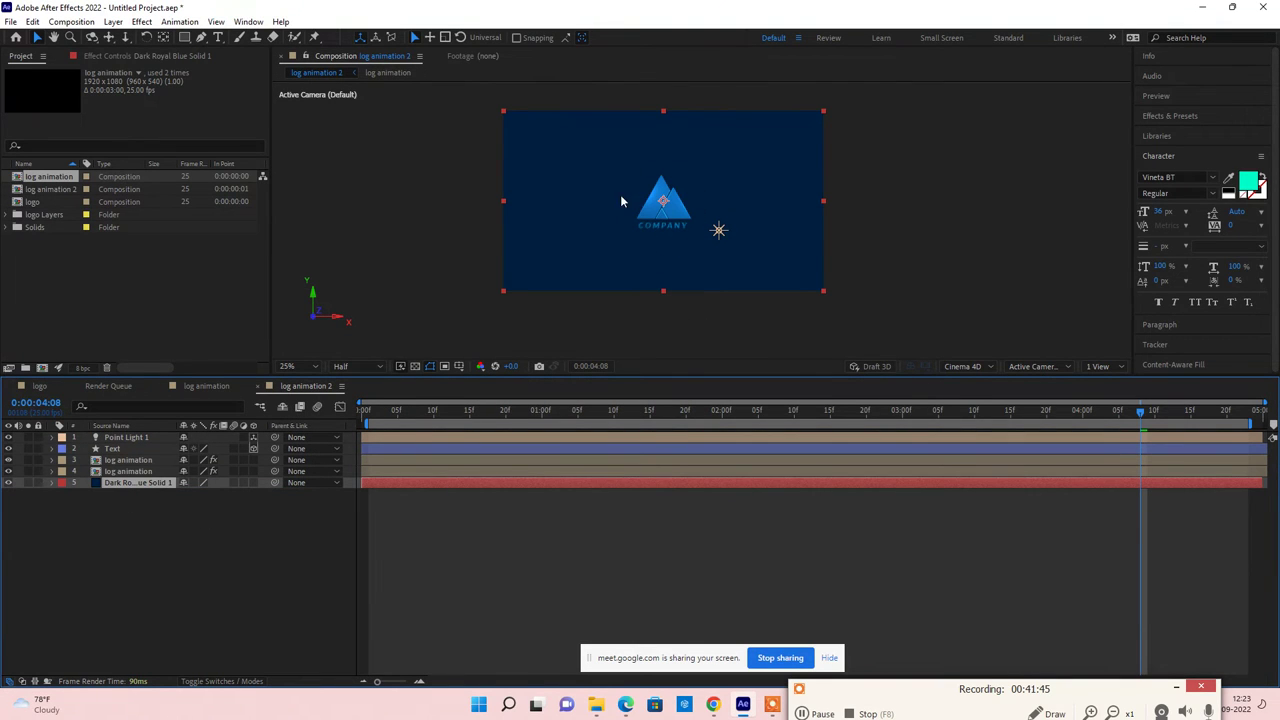
Step: Draw an elliptical mask on the blue solid and feather it heavily to 713 pixels
click(186, 38)
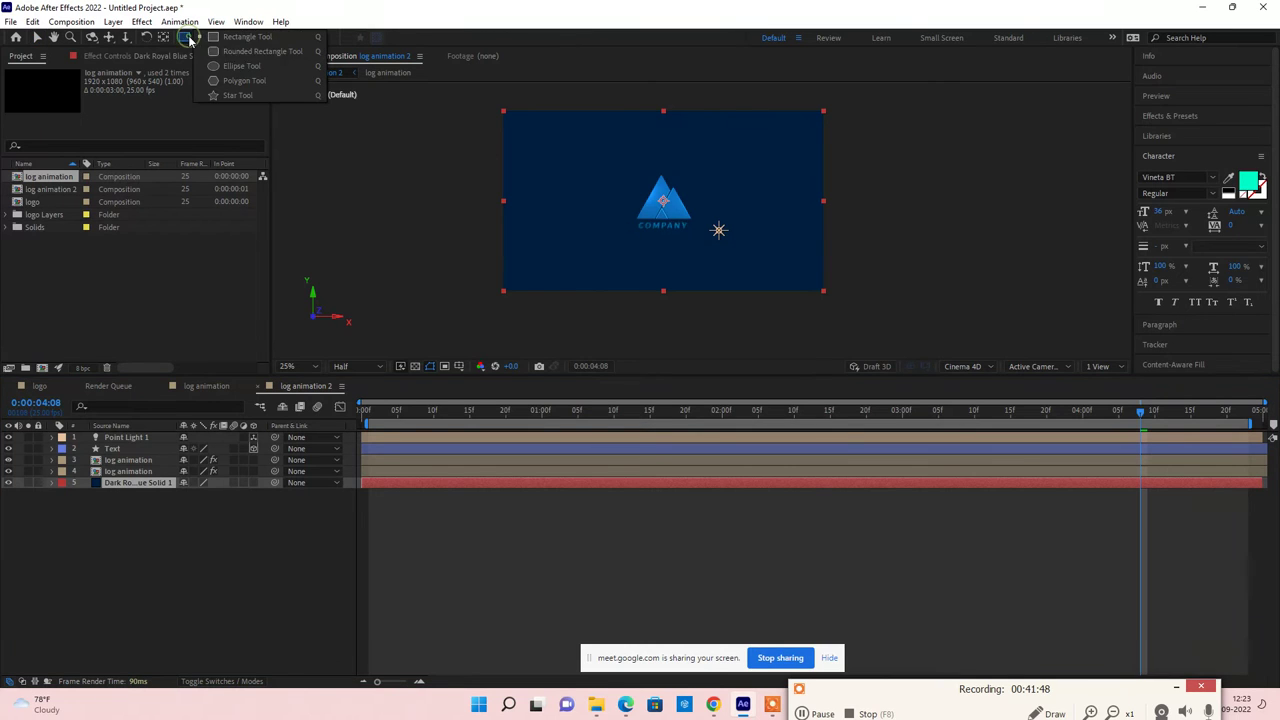
click(240, 66)
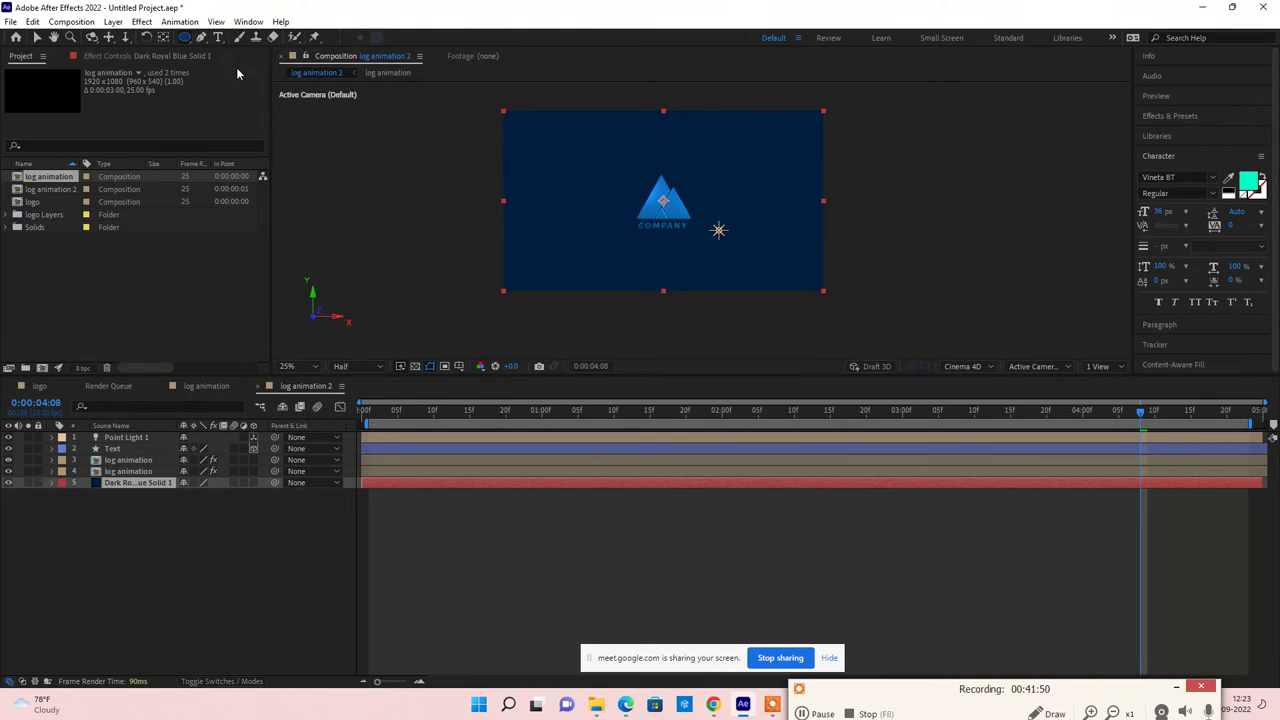
drag(582, 132, 735, 284)
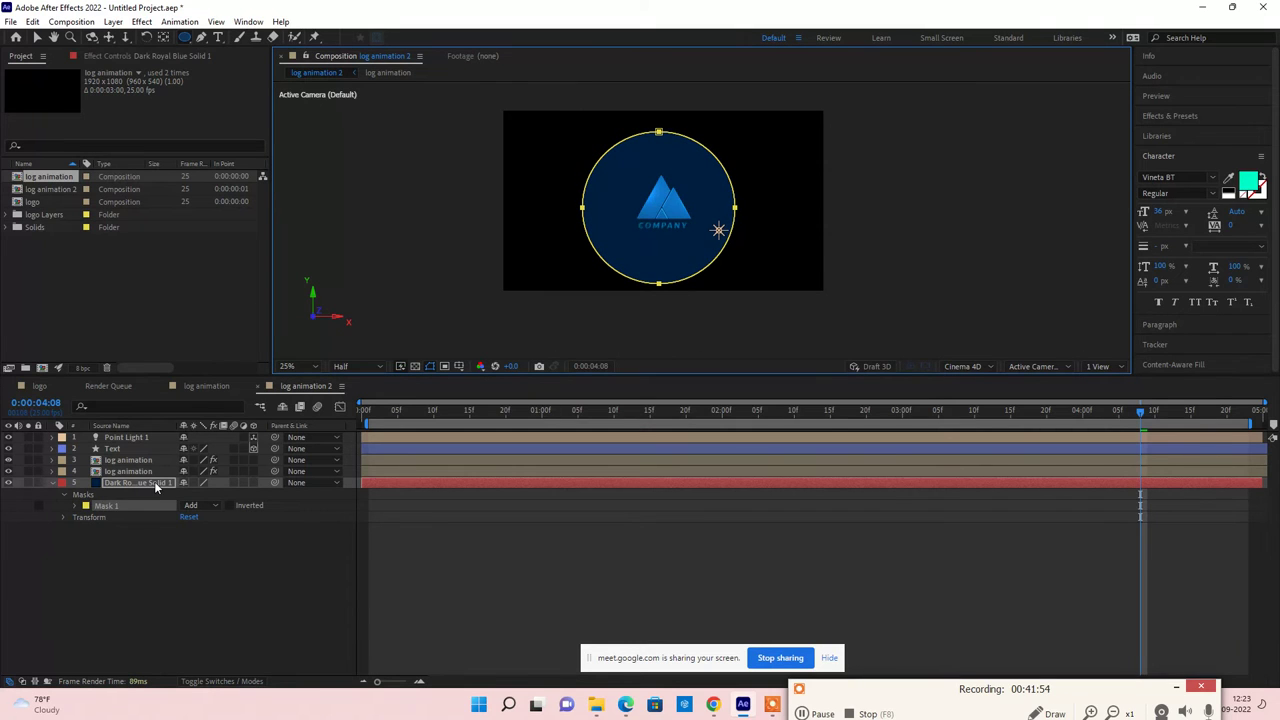
key(f)
drag(198, 507, 205, 505)
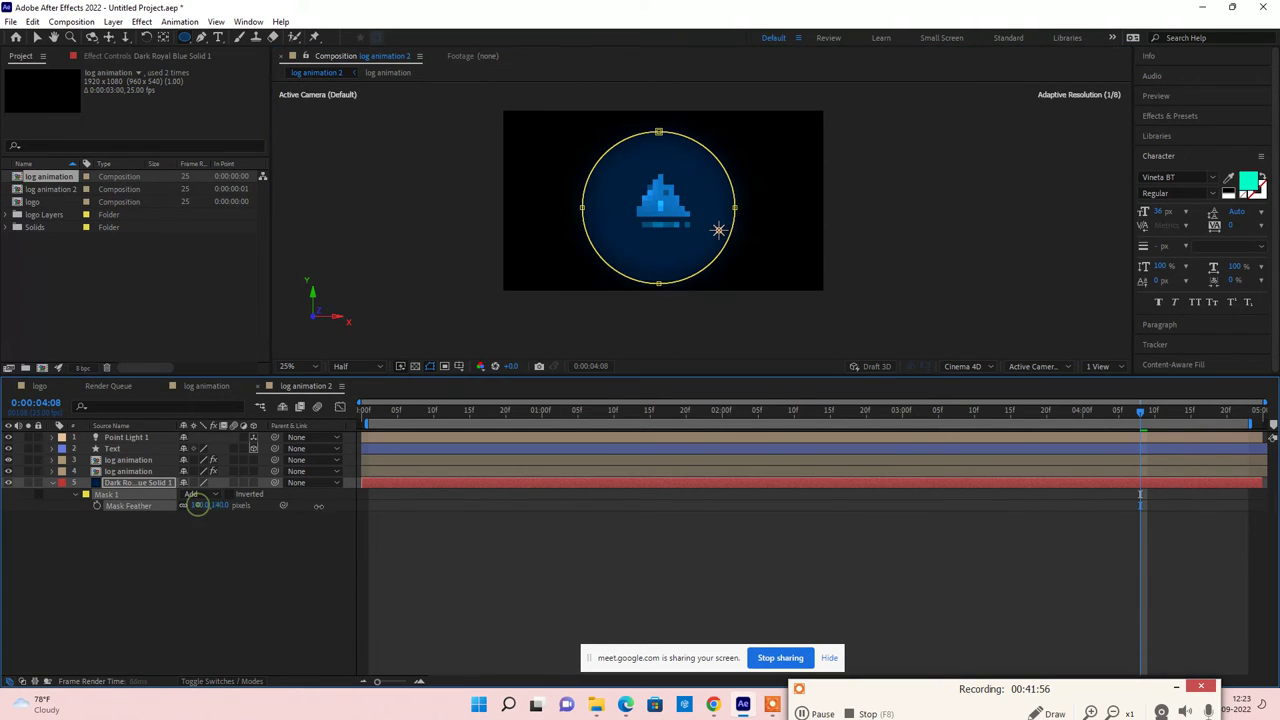
Step: Raise the mask feather to 864 pixels and zoom the preview out to 25%
click(655, 552)
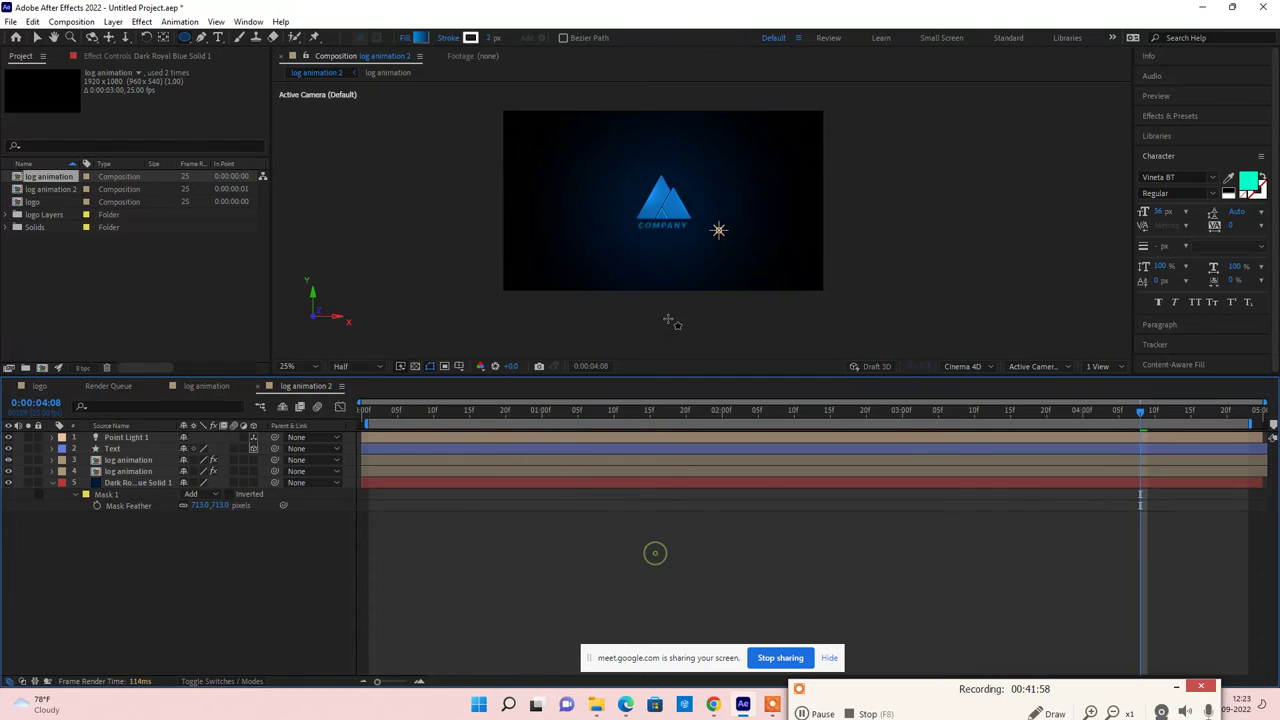
scroll(700, 228, up, 2)
scroll(795, 205, down, 1)
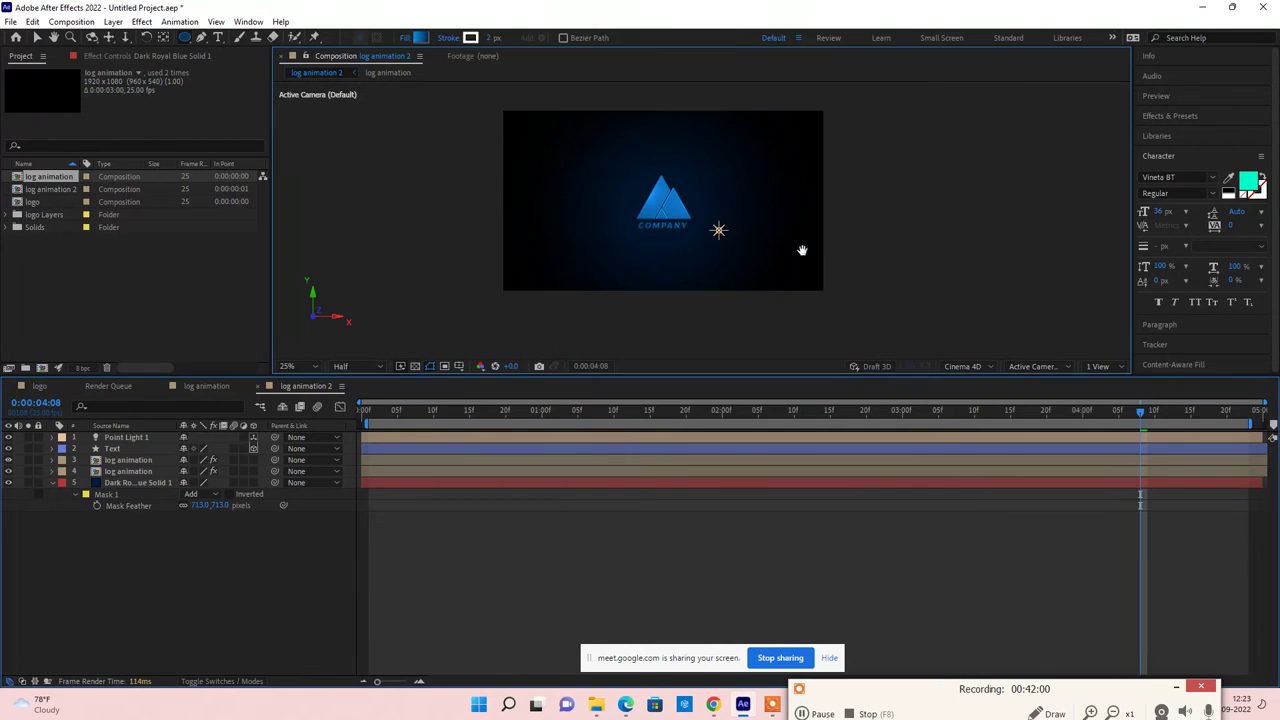
scroll(715, 205, up, 1)
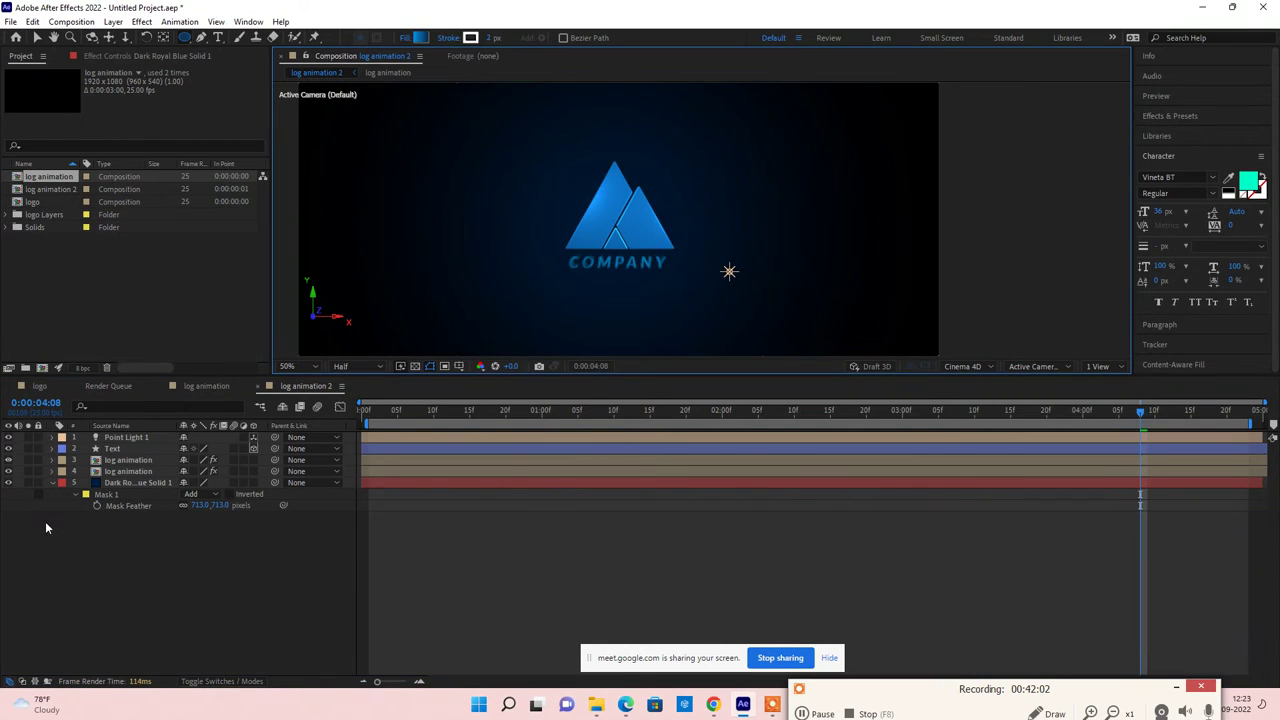
click(134, 484)
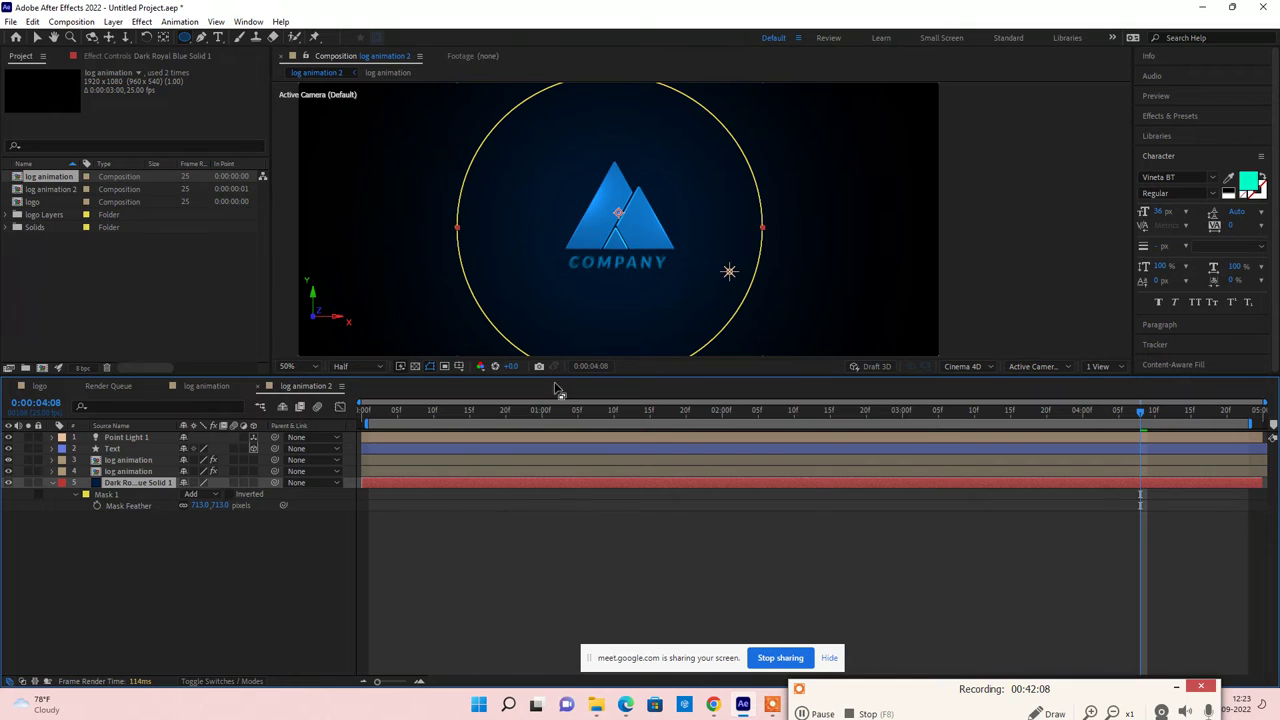
drag(200, 505, 200, 534)
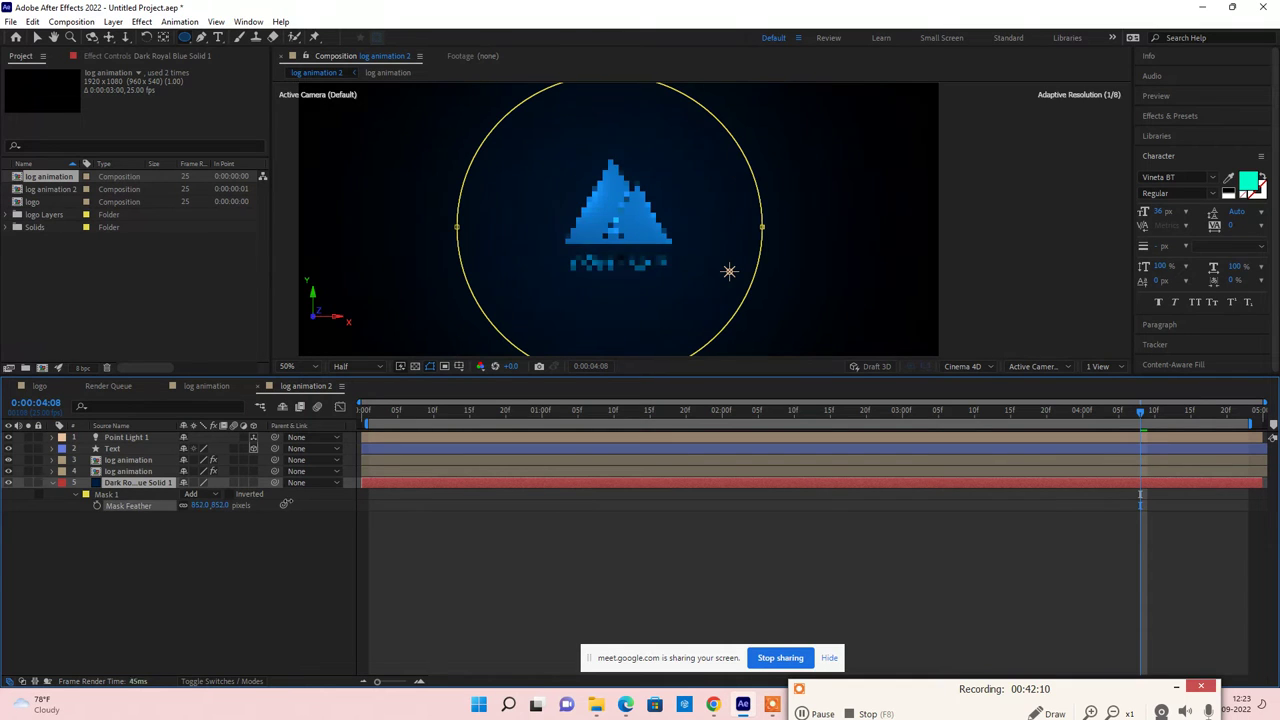
click(200, 534)
key(comma)
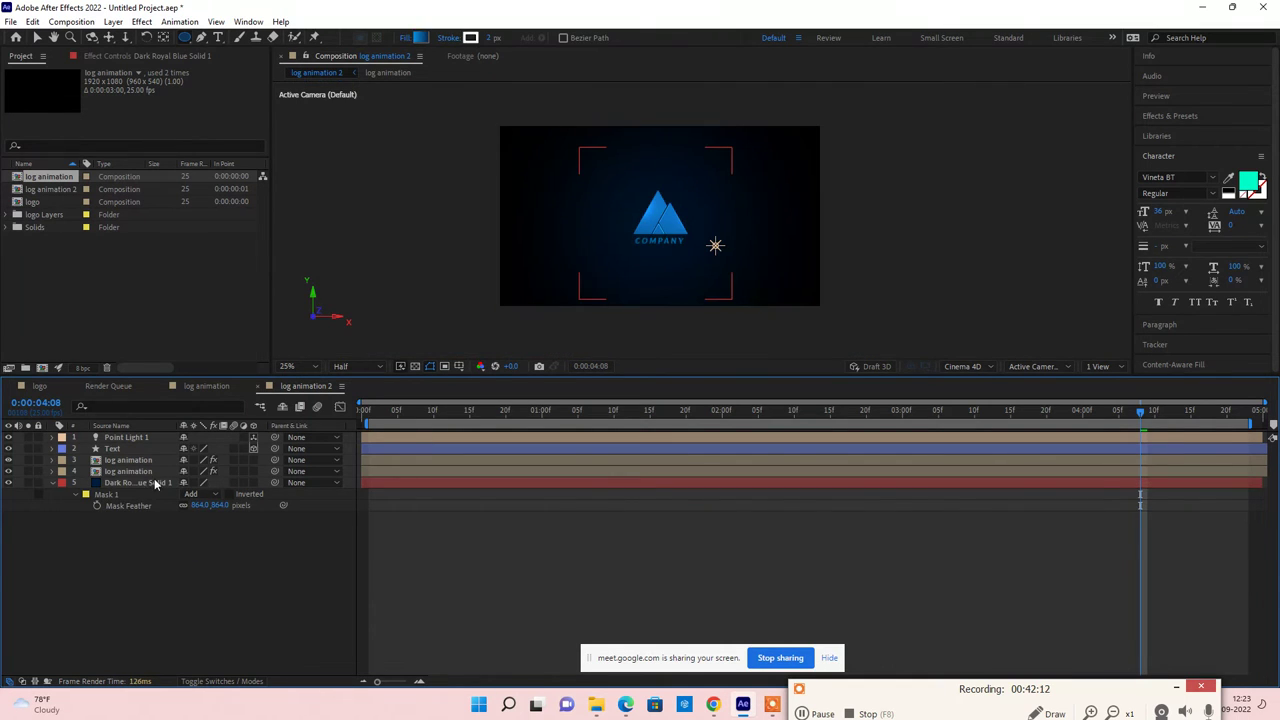
Step: In Layer Settings, recolour the background solid to dark blue 00023F after trying other hues
click(148, 483)
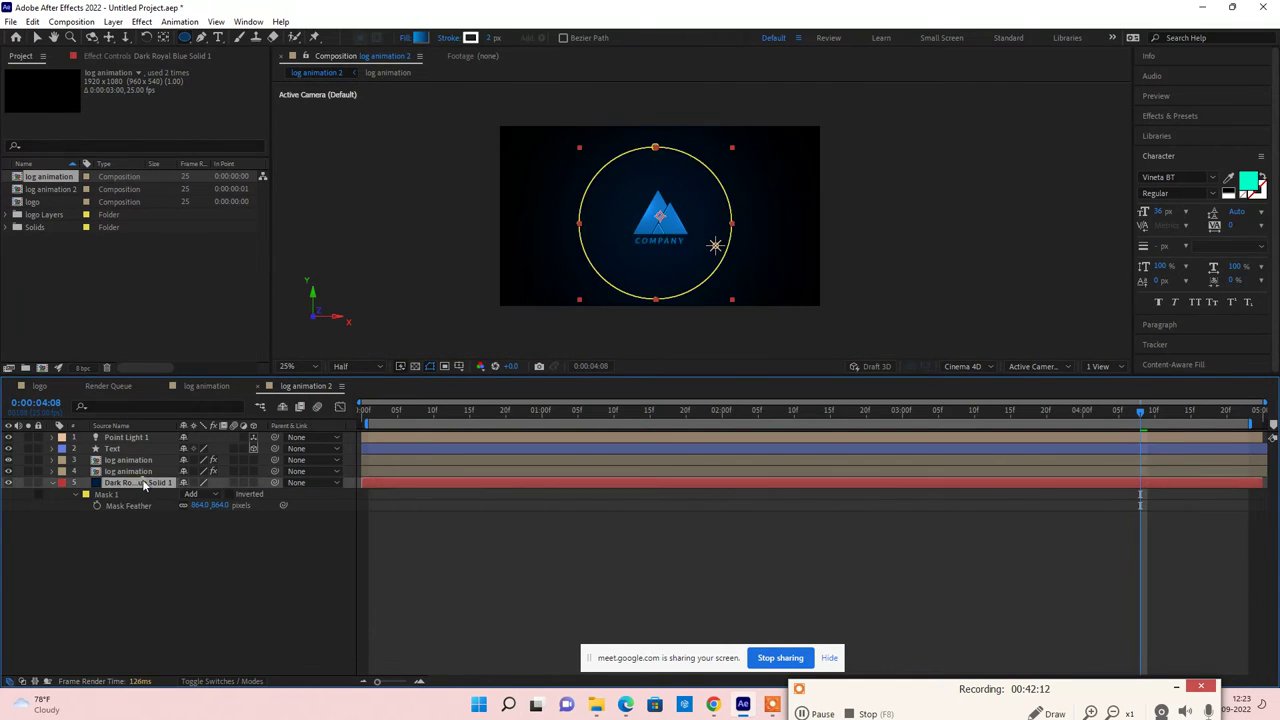
click(113, 21)
click(150, 54)
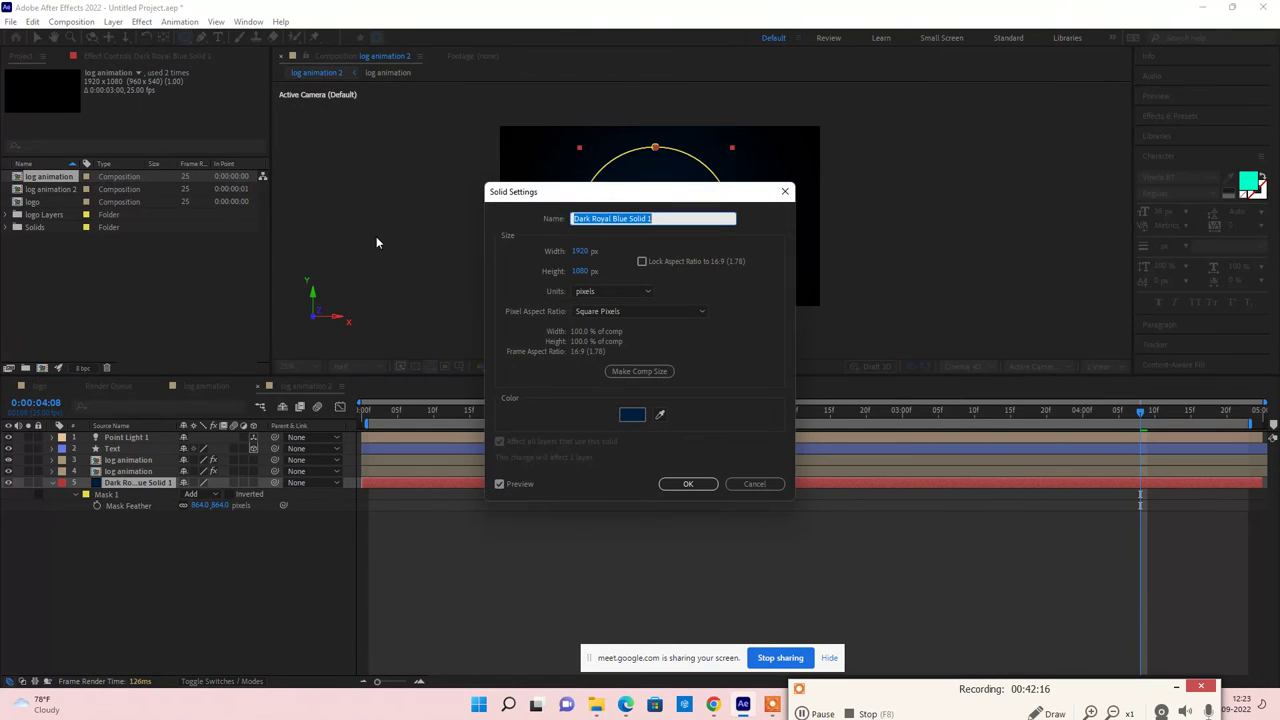
drag(572, 202, 187, 118)
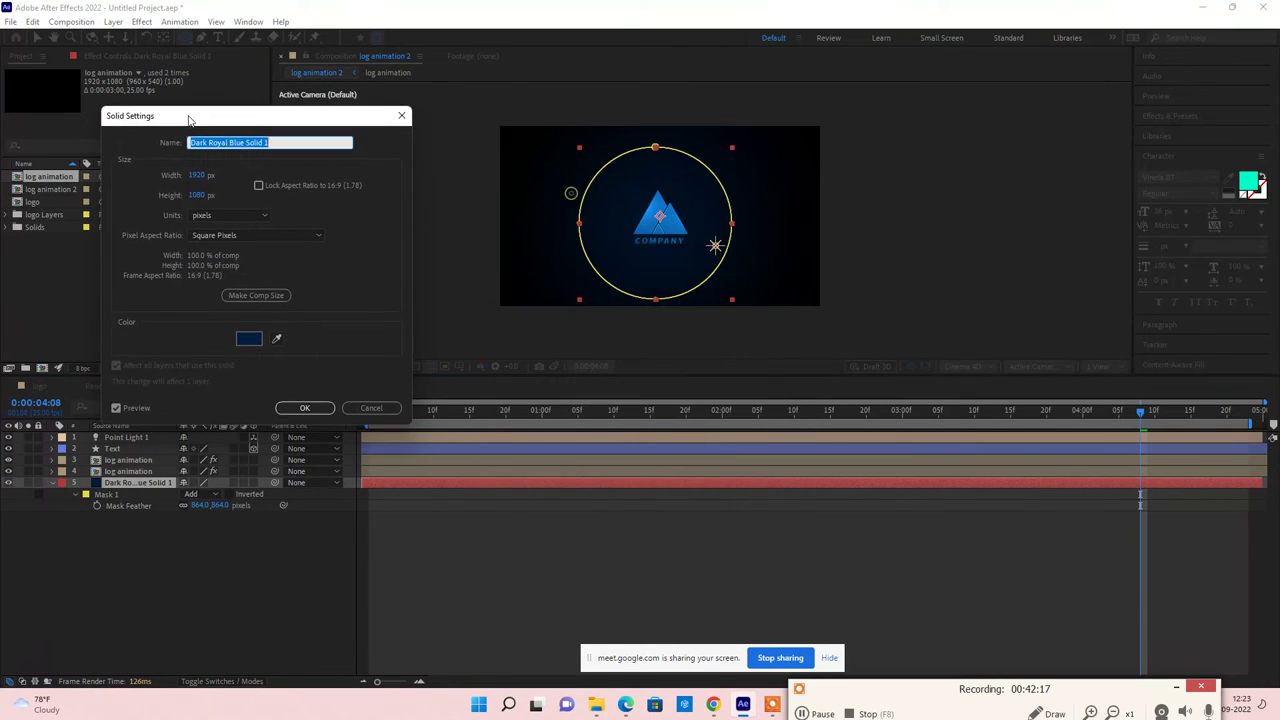
click(249, 329)
click(498, 438)
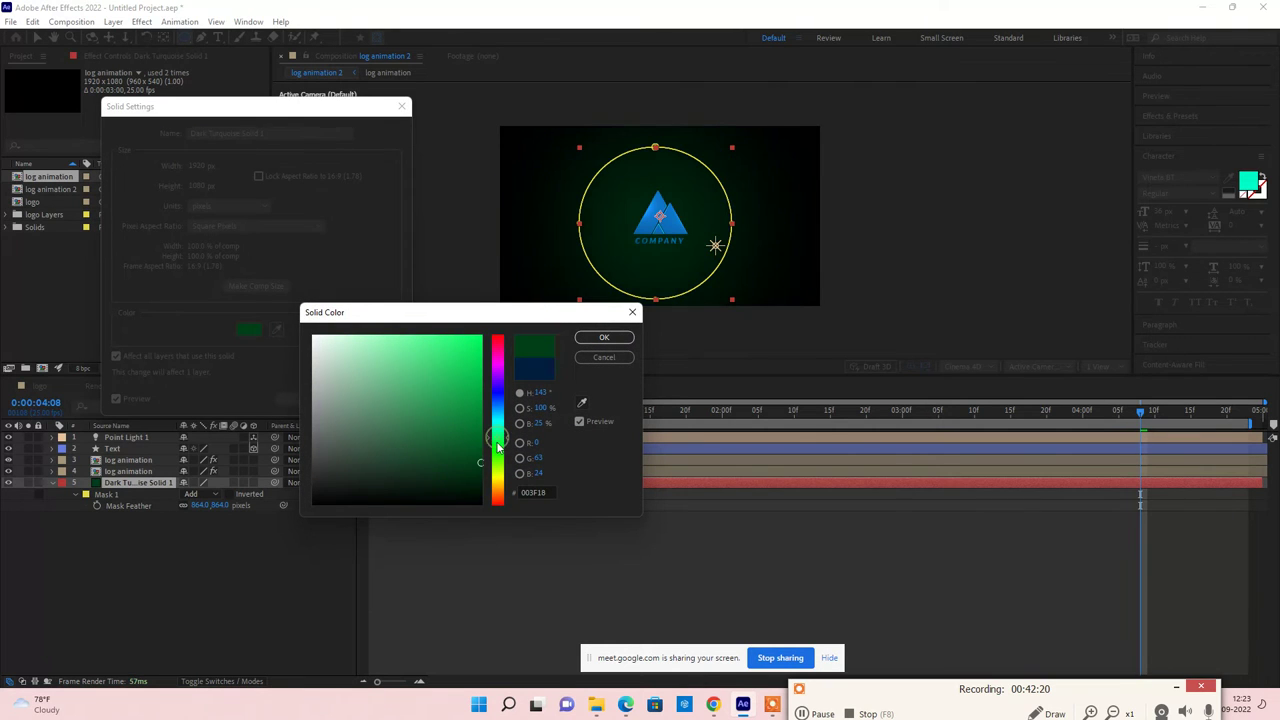
drag(501, 466, 502, 511)
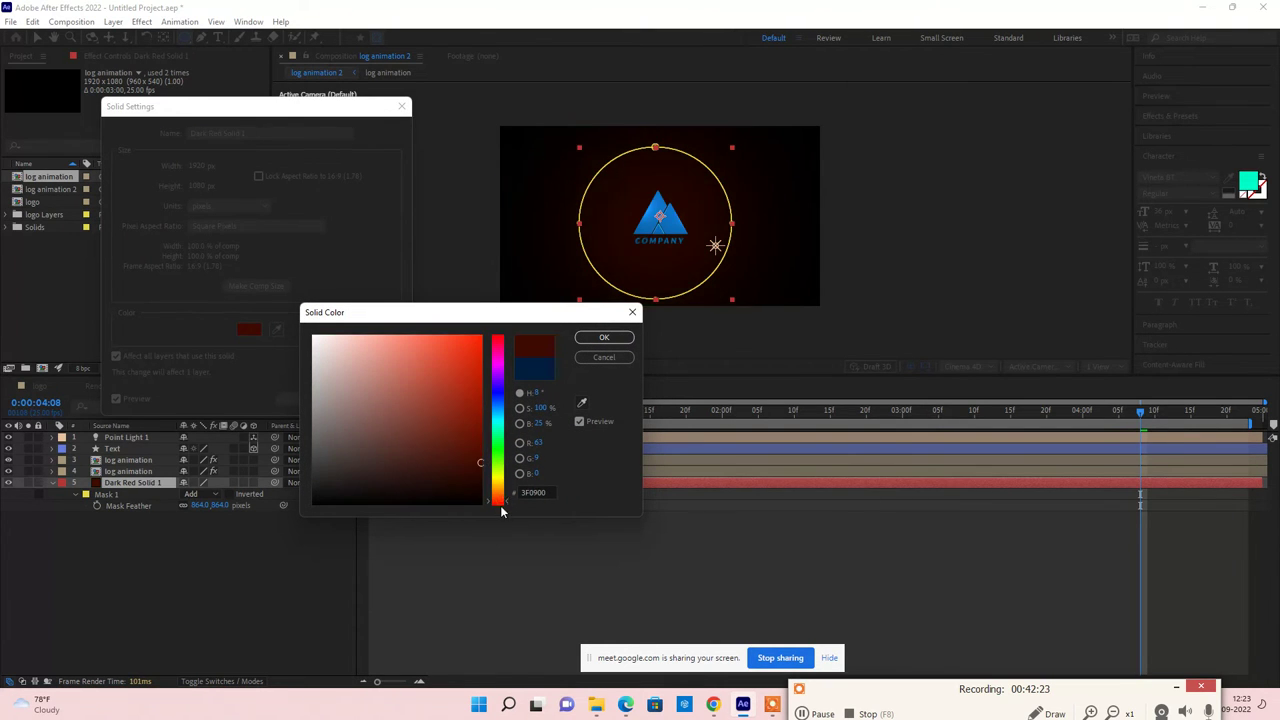
click(498, 391)
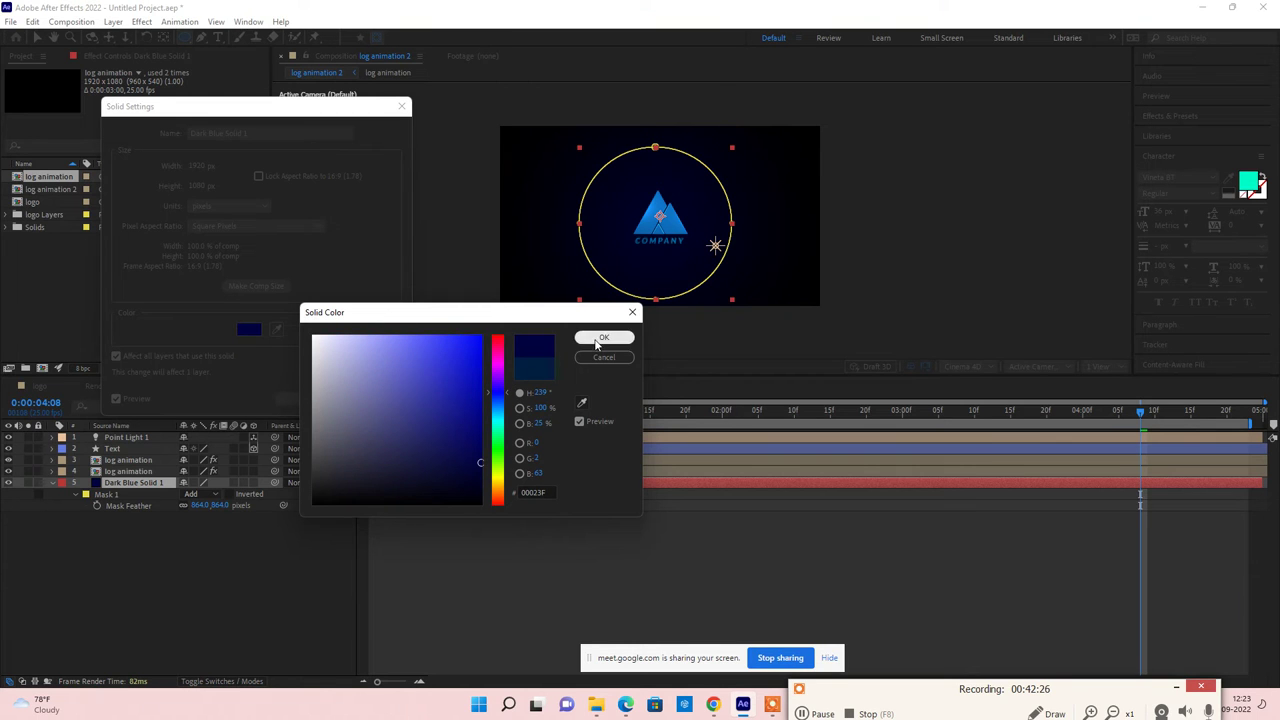
click(600, 338)
click(305, 402)
click(606, 593)
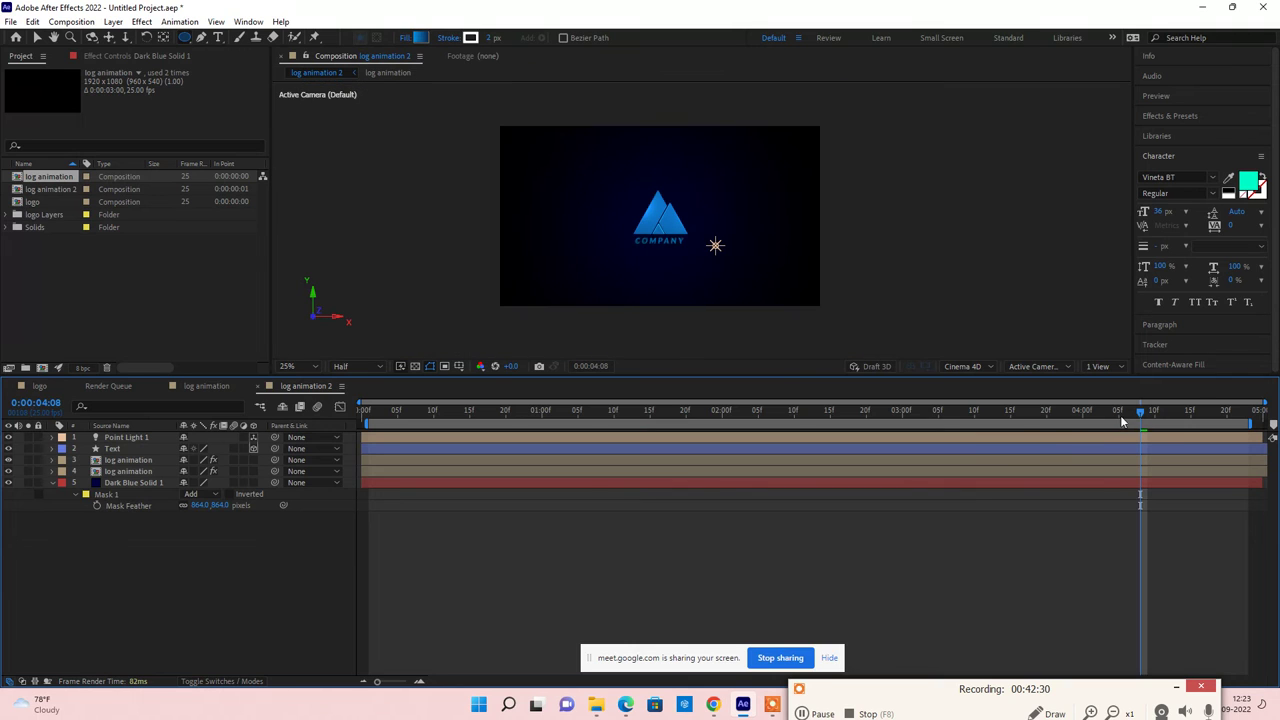
Step: Set Dark Blue Solid 1's Mask 1 mode to None so the solid fills the frame
drag(1117, 416, 1190, 432)
click(110, 494)
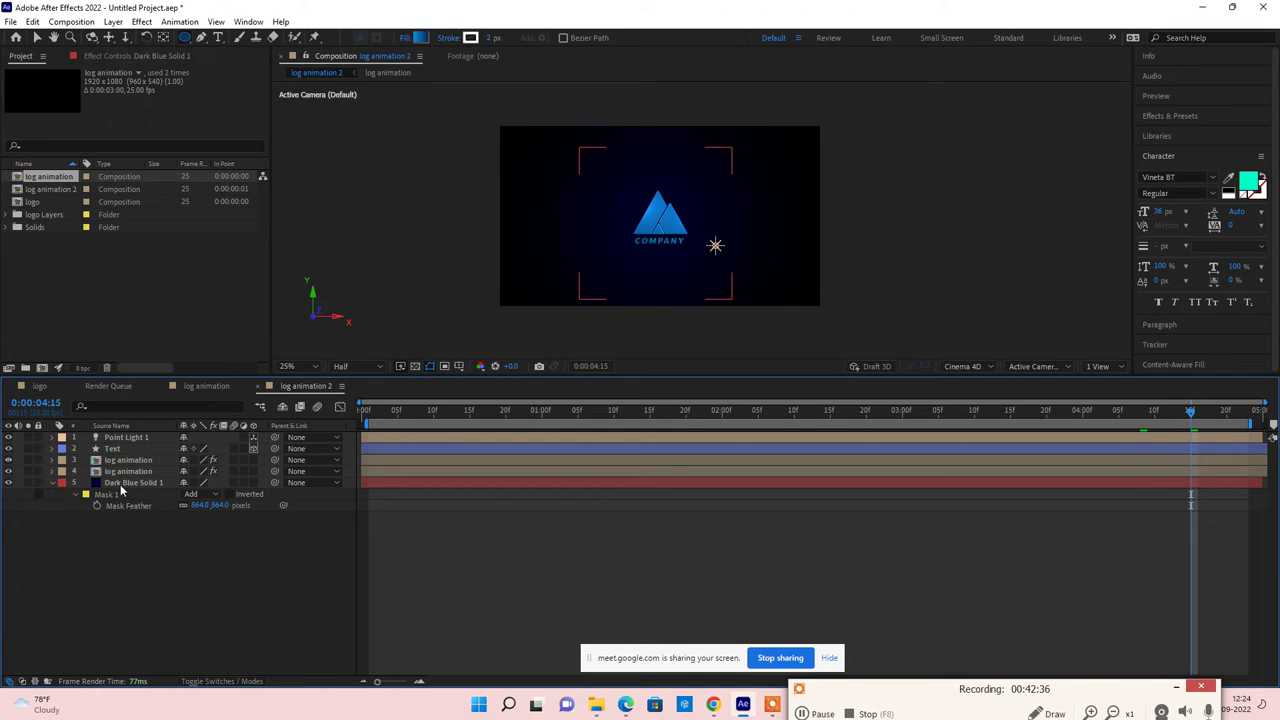
click(120, 485)
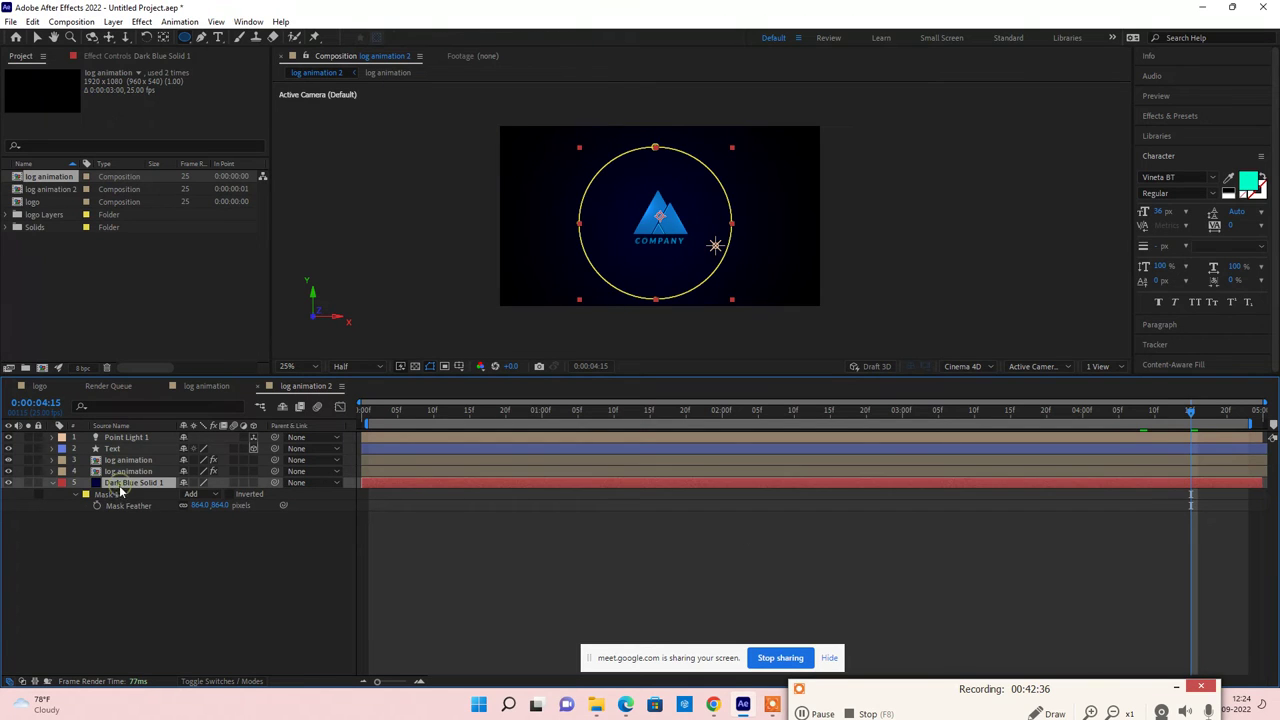
click(196, 494)
click(200, 489)
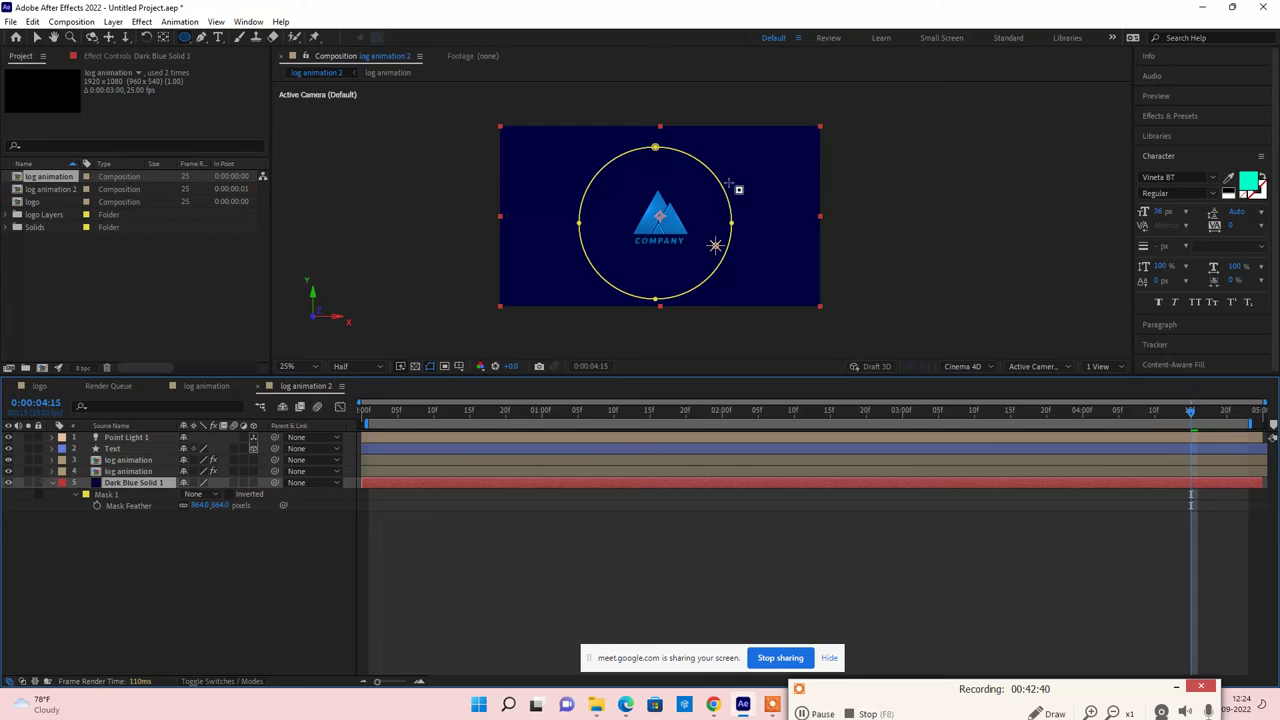
scroll(771, 196, up, 2)
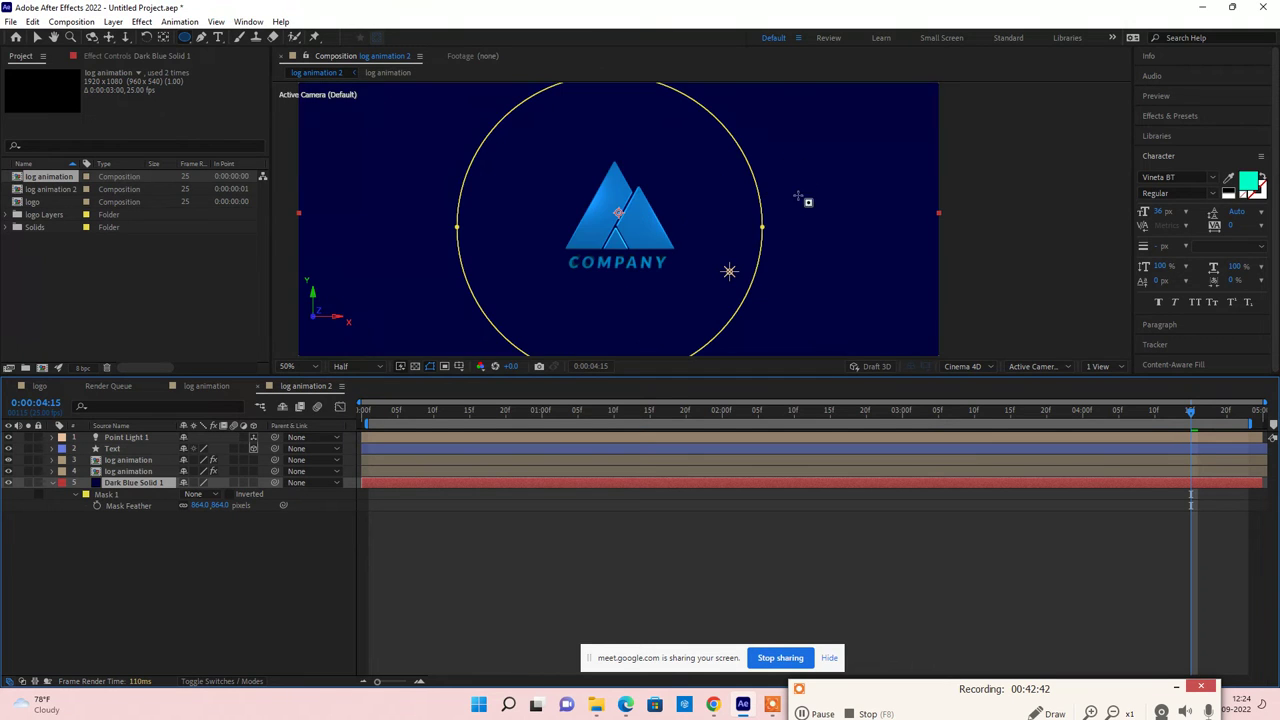
scroll(806, 200, down, 2)
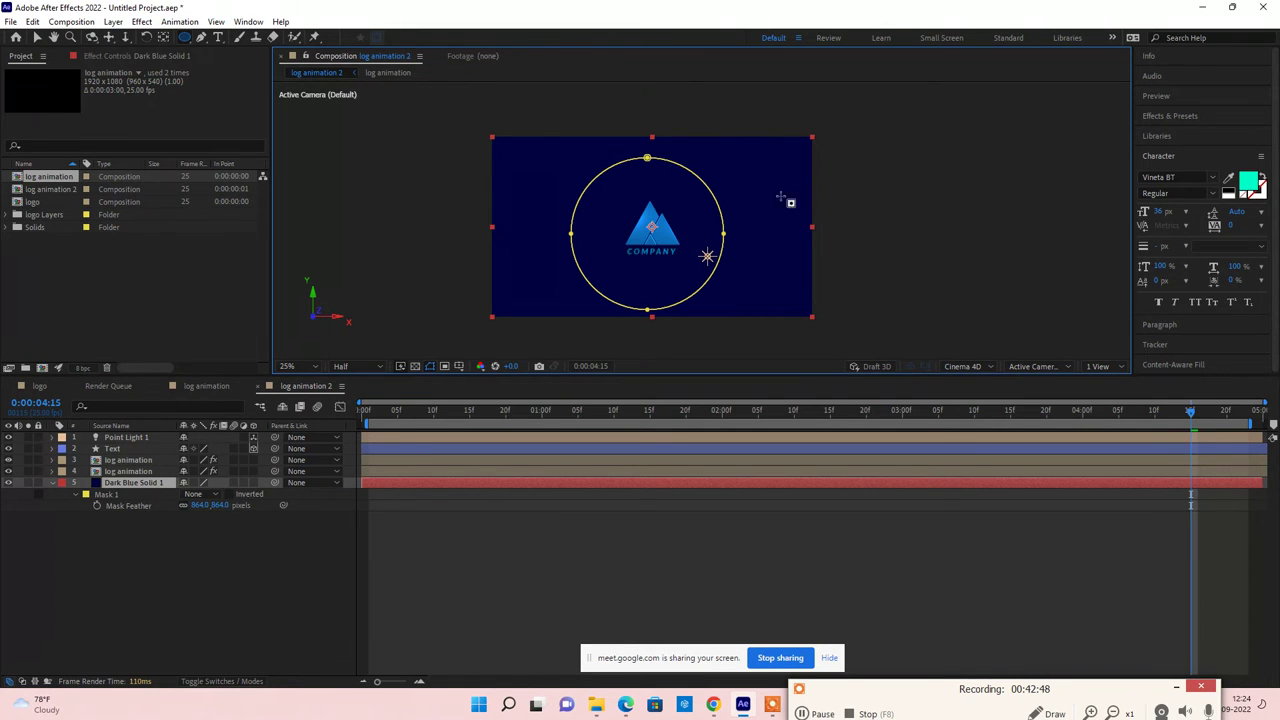
Step: Return Mask 1 to Add to restore the vignette, then collapse Dark Blue Solid 1's properties
click(196, 494)
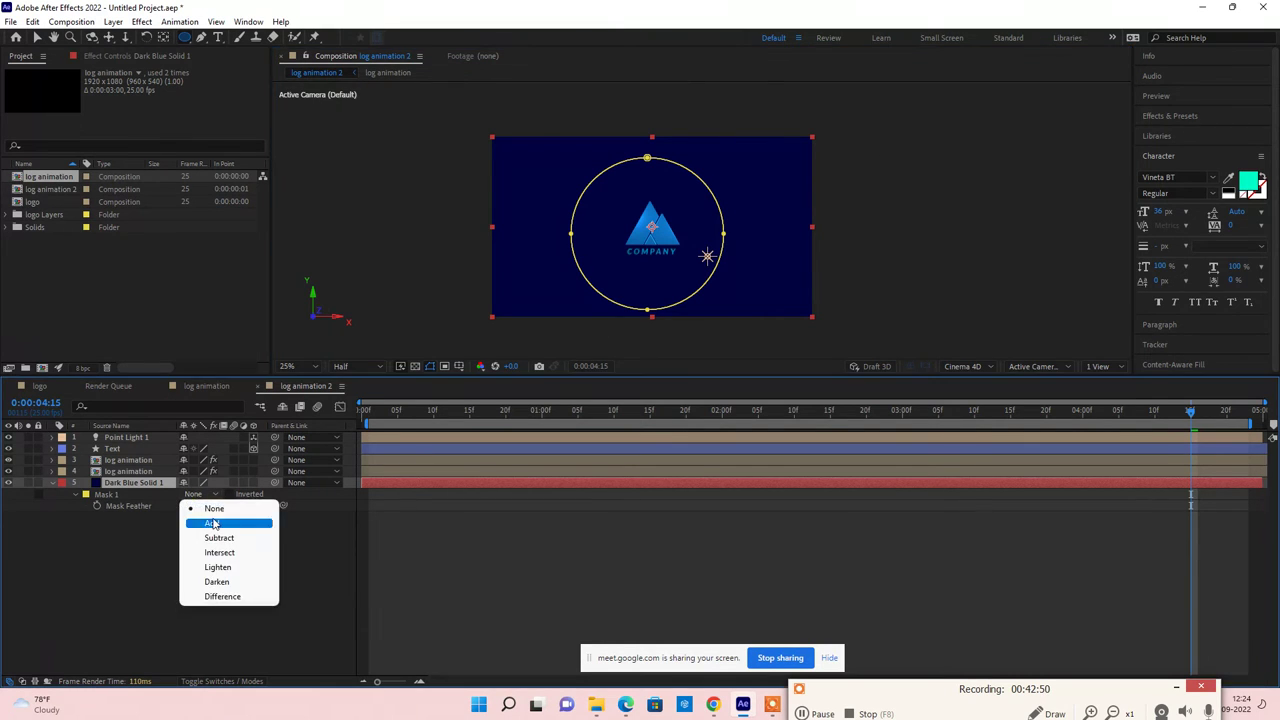
click(213, 523)
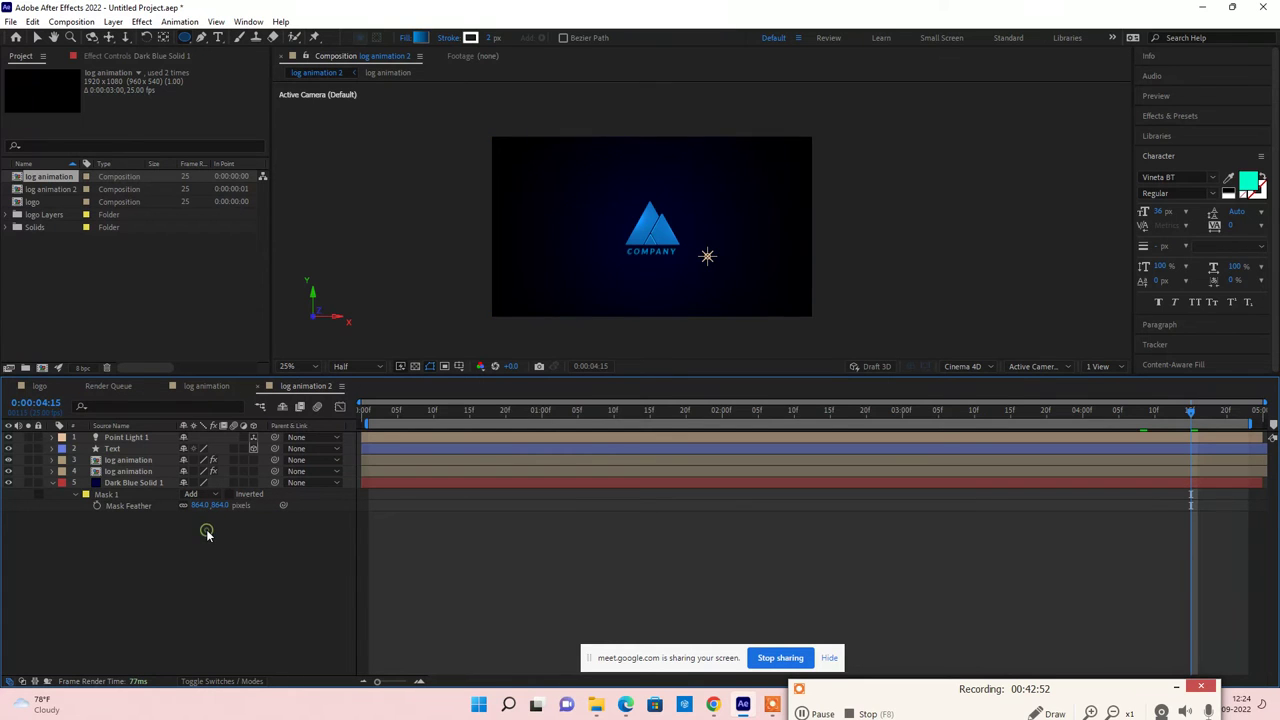
key(period)
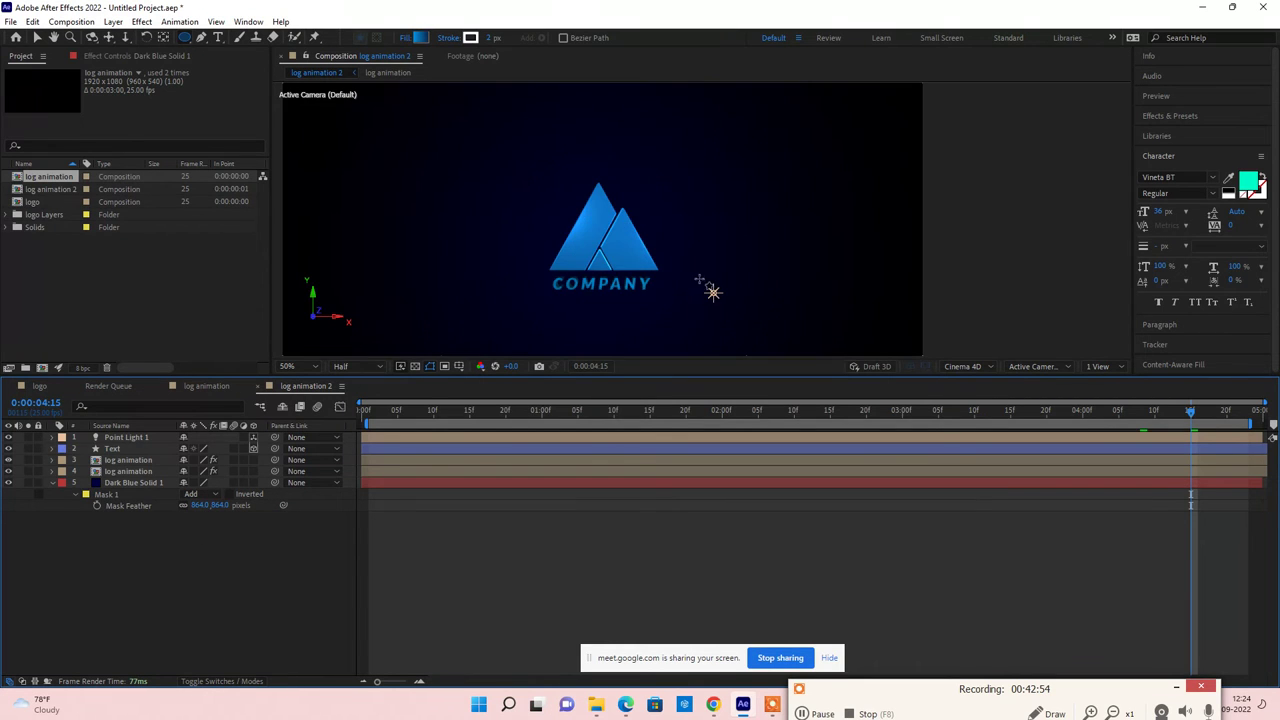
click(53, 484)
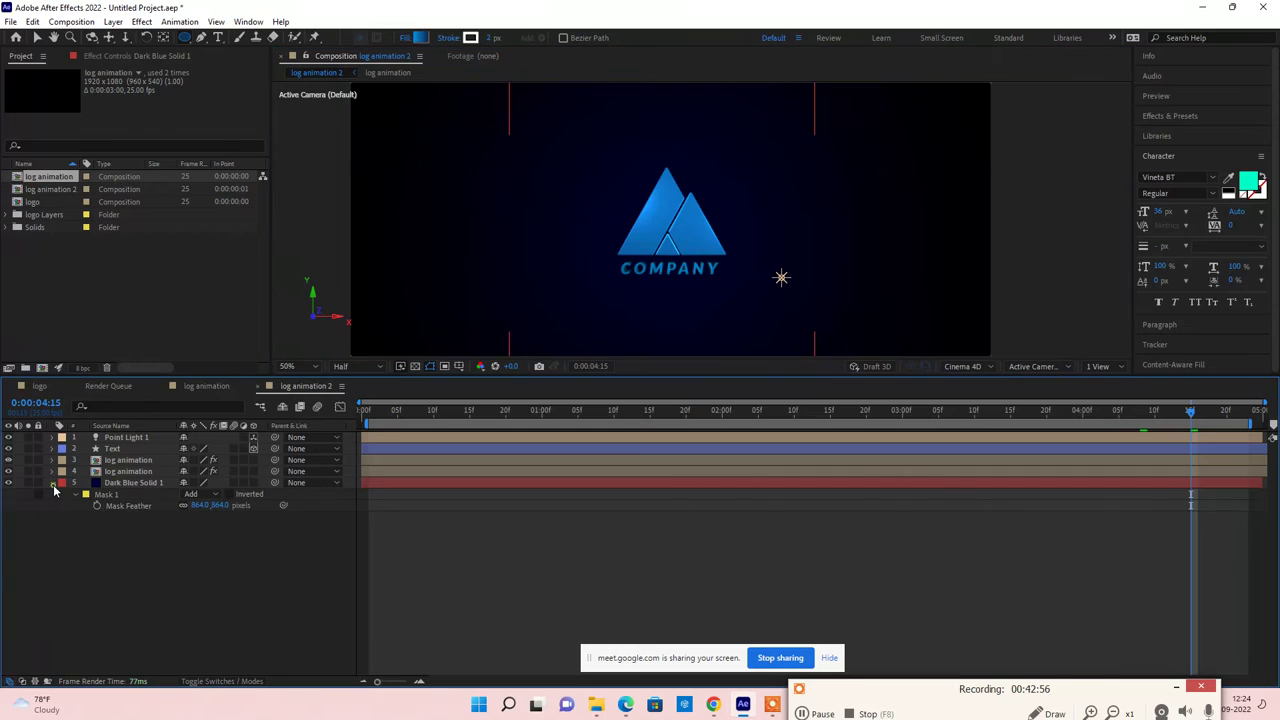
Step: Select Dark Blue Solid 1 and scrub through the logo animation to around 0:00:04:22
click(132, 484)
click(130, 524)
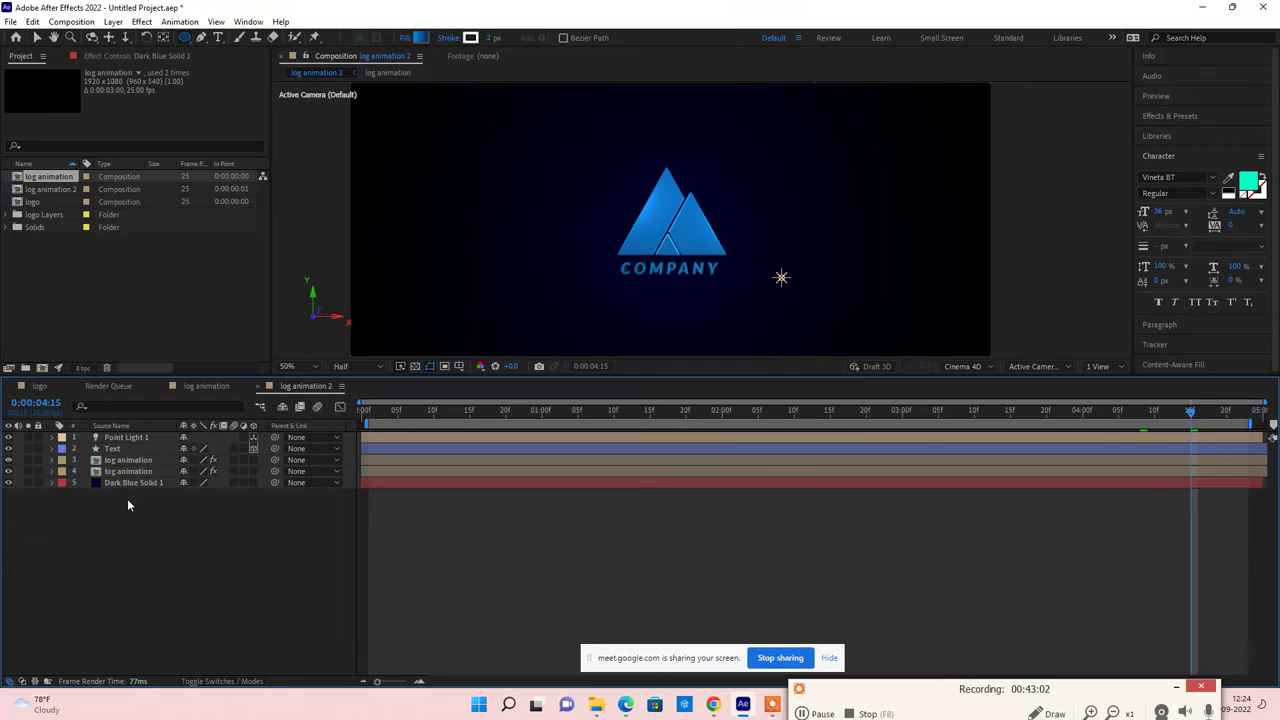
click(129, 484)
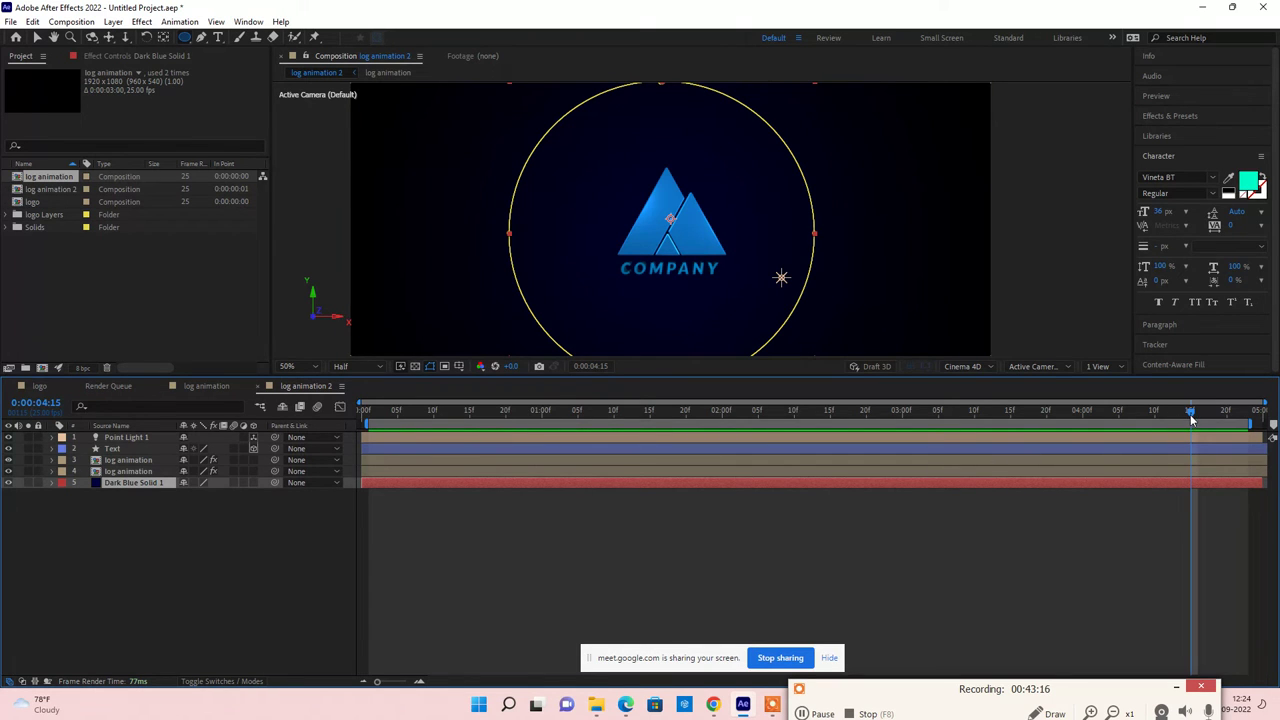
drag(1190, 419, 805, 426)
drag(688, 427, 1234, 415)
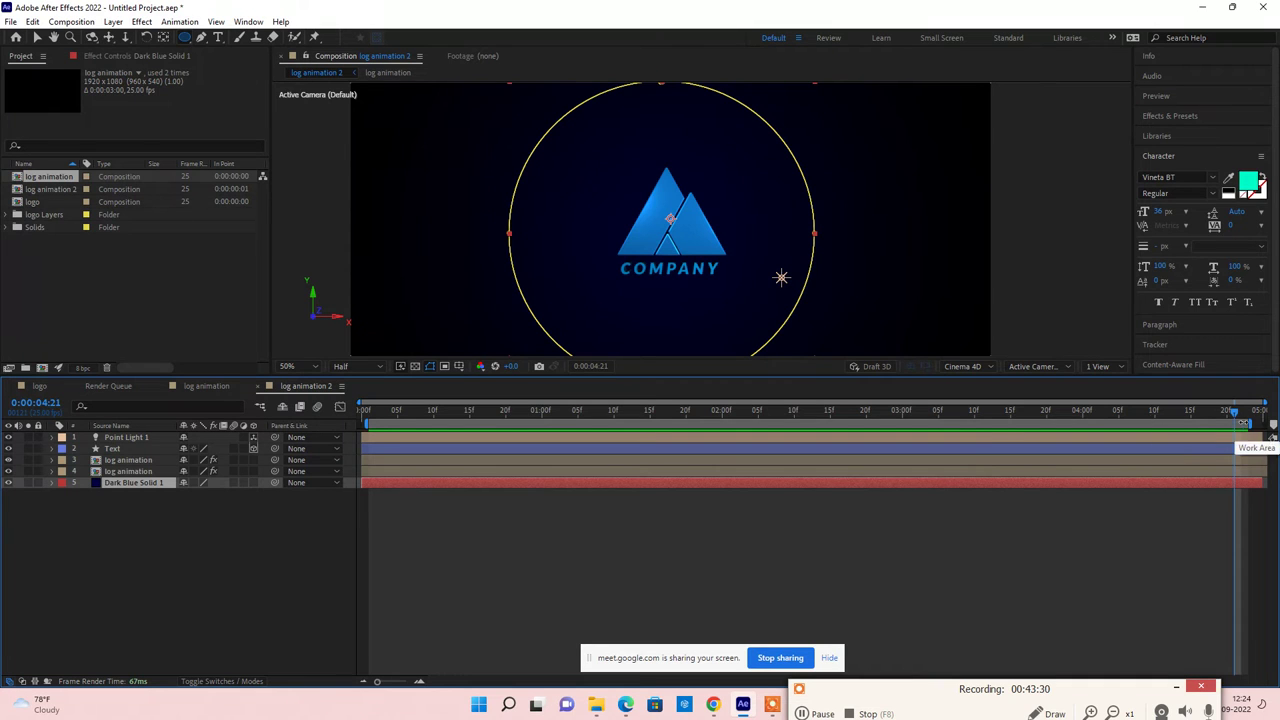
click(1243, 418)
drag(1246, 420, 1206, 417)
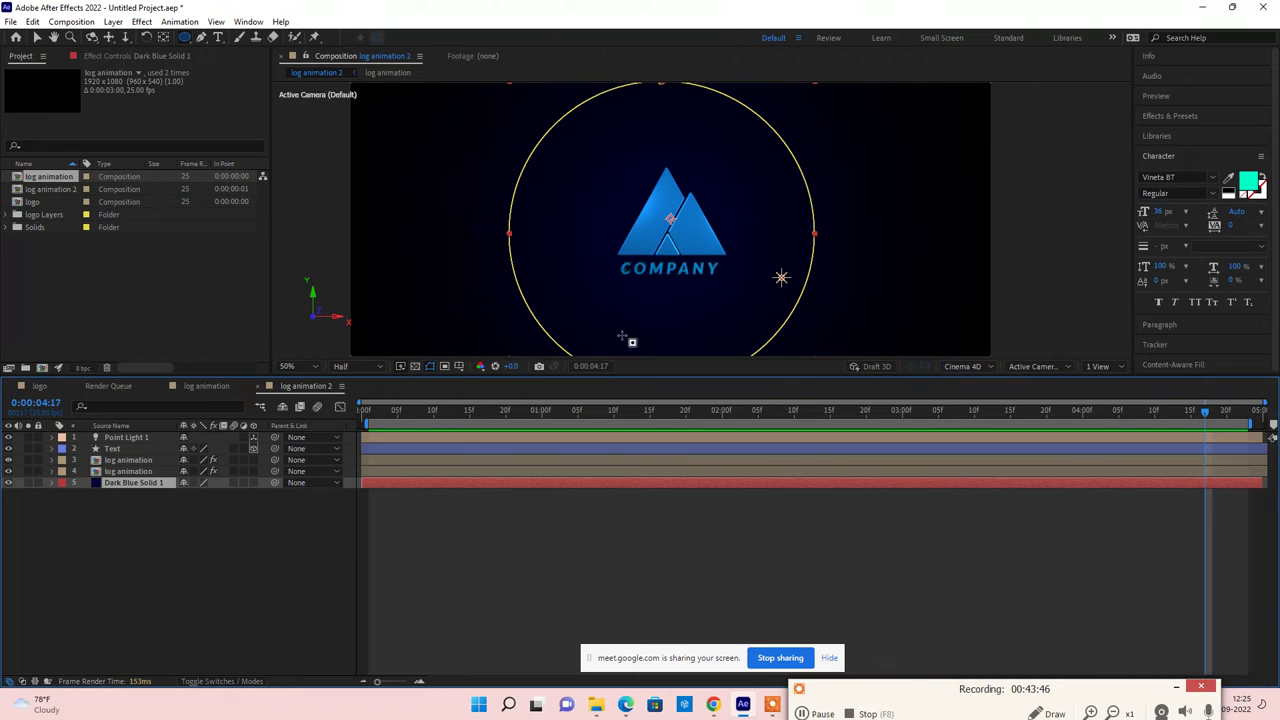
Step: Scrub back to an earlier frame and open layer 3's blending Mode dropdown, currently Add
drag(1204, 414, 794, 410)
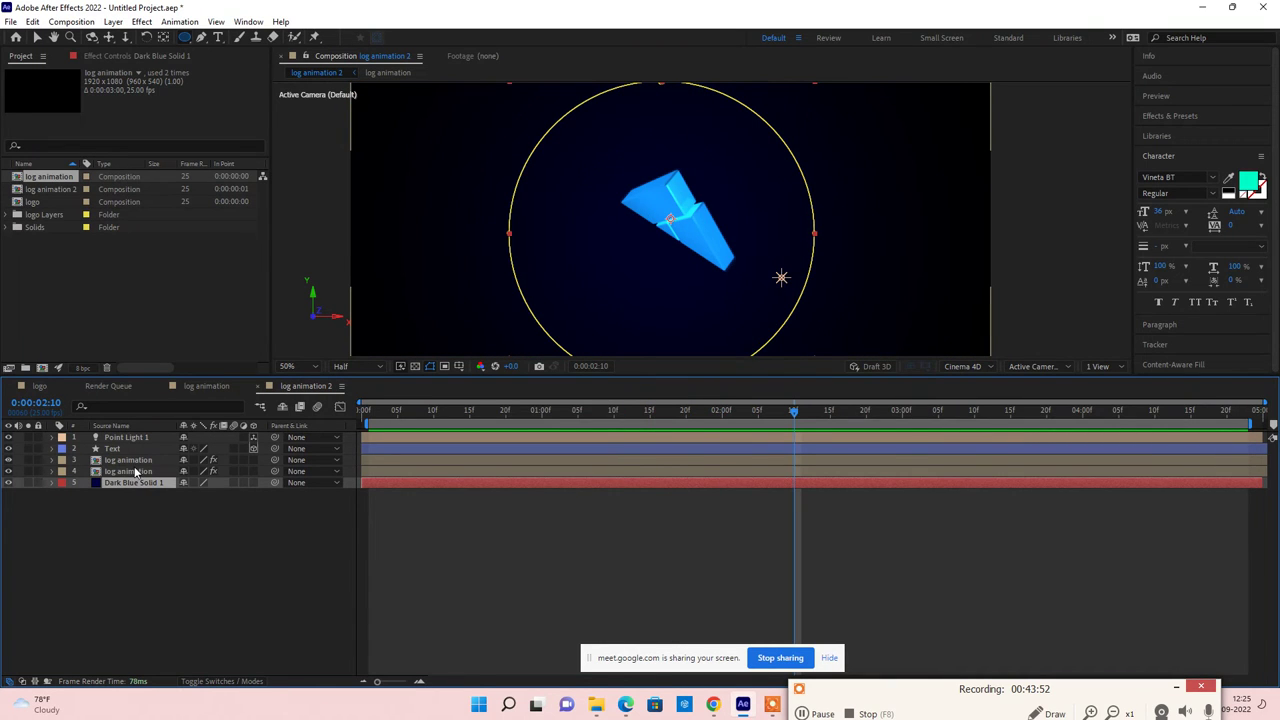
click(216, 682)
click(200, 460)
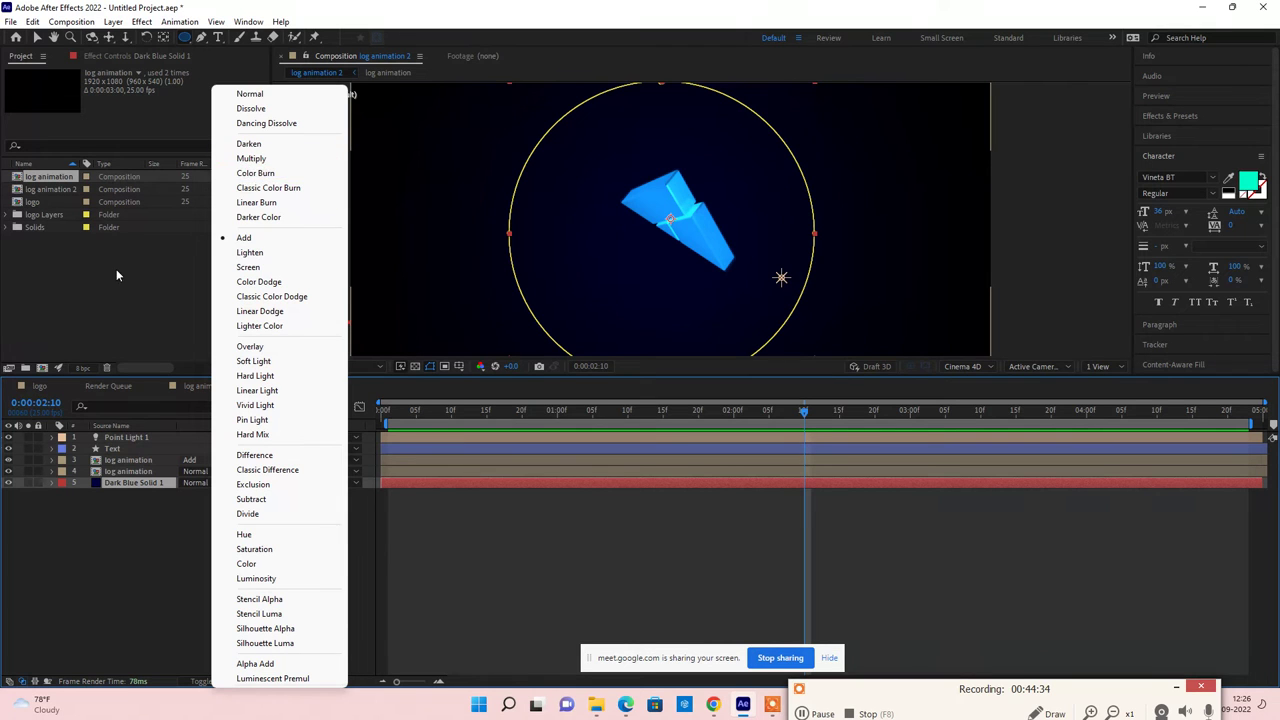
Step: Open the Import File dialog, browse to the Desktop screen recorder folder, then cancel without importing
click(85, 271)
double_click(85, 271)
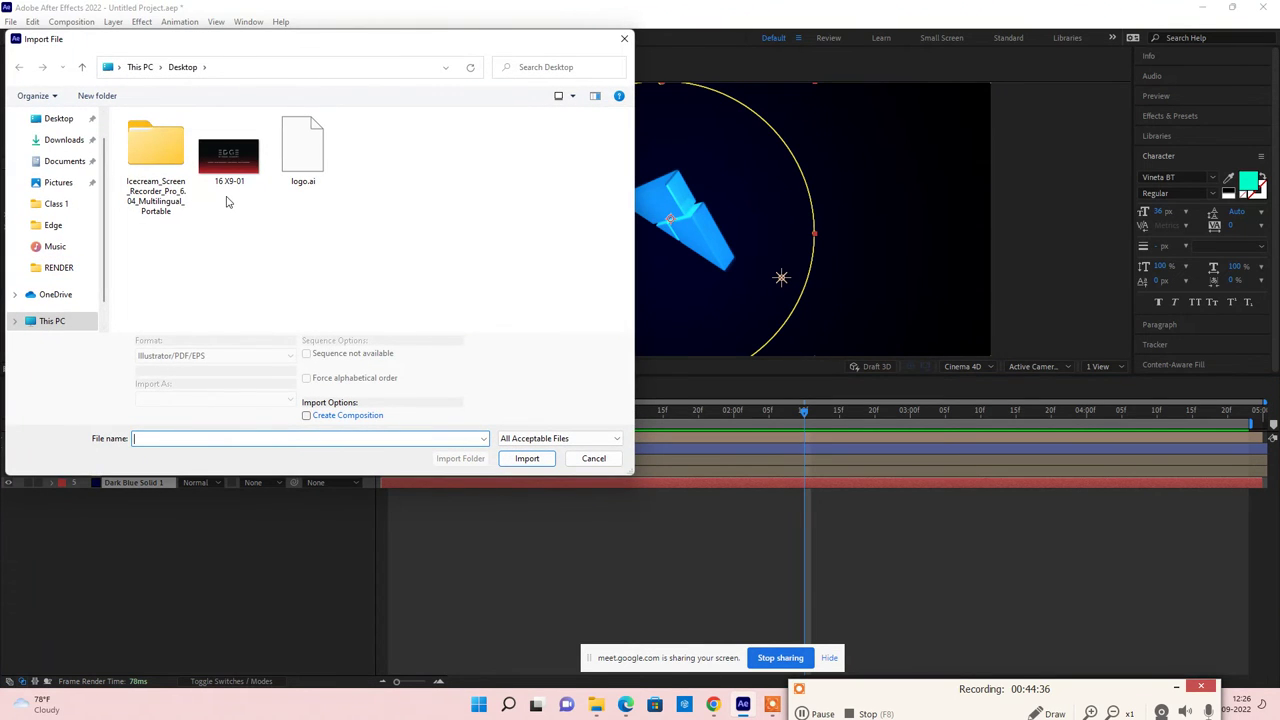
click(53, 119)
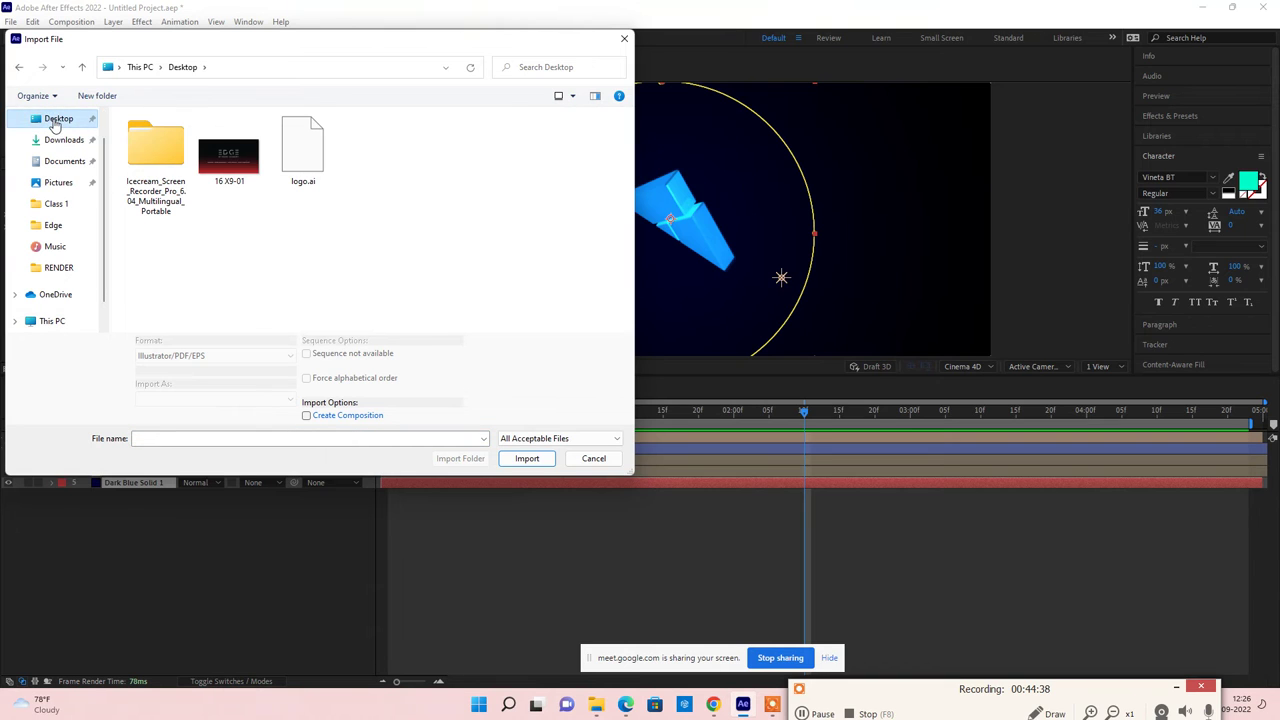
double_click(152, 155)
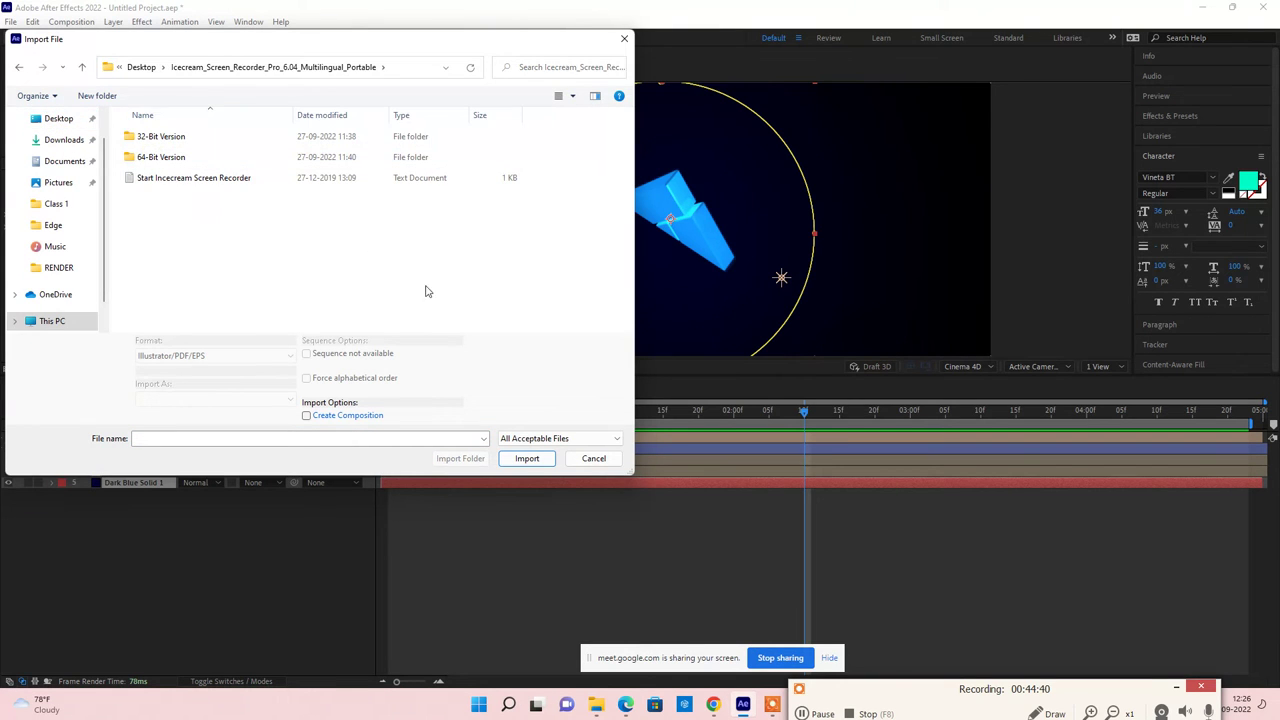
click(594, 459)
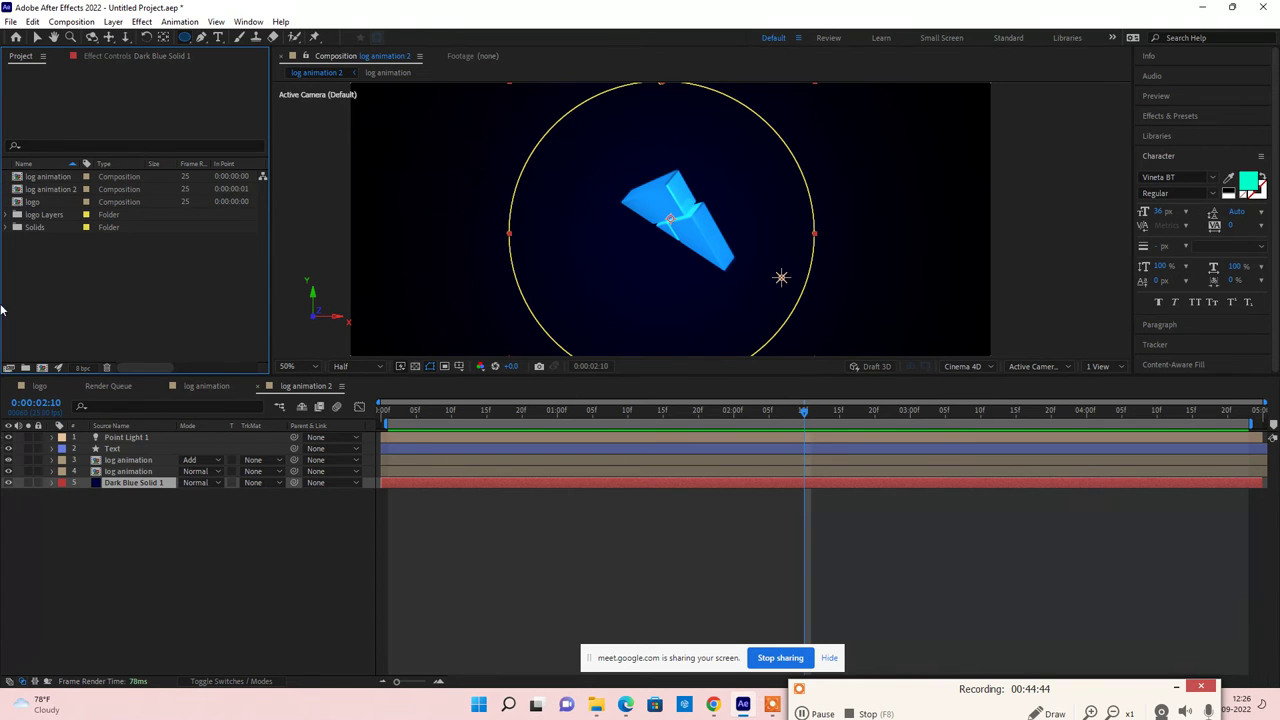
Step: Start a new solid layer from the timeline's context menu, then cancel the solid settings
right_click(67, 292)
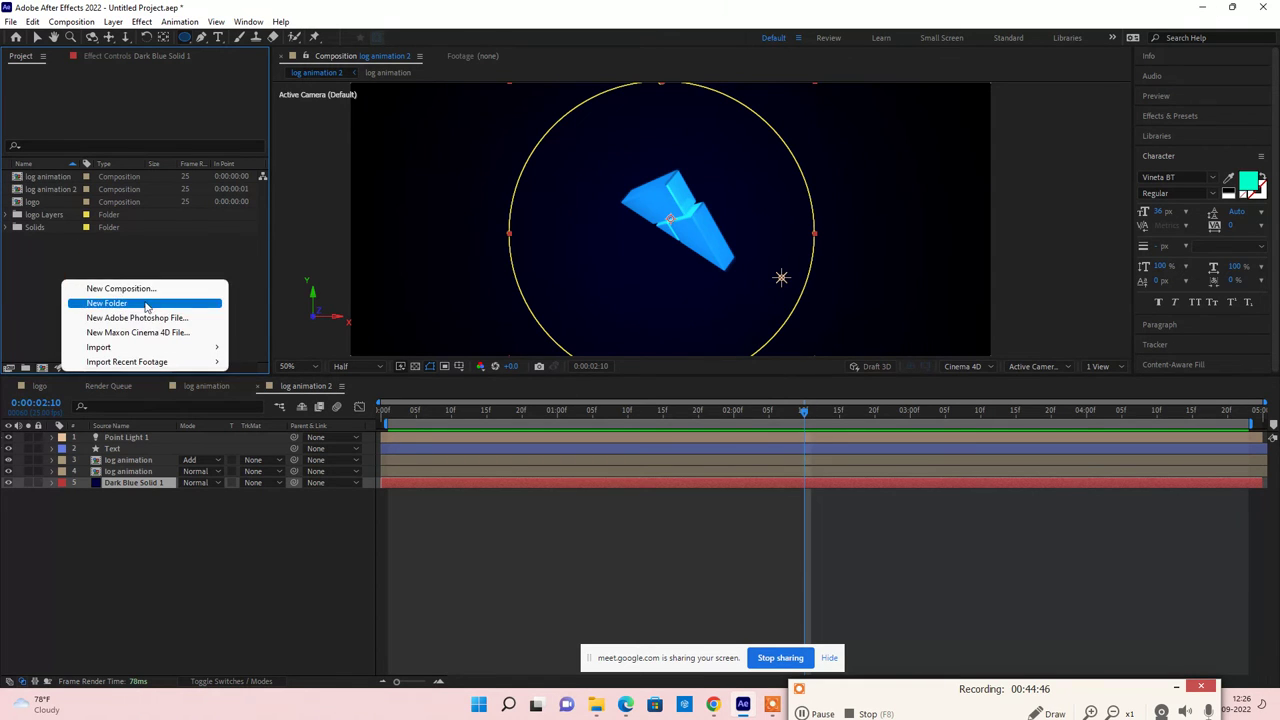
click(61, 525)
right_click(61, 525)
mouse_move(212, 360)
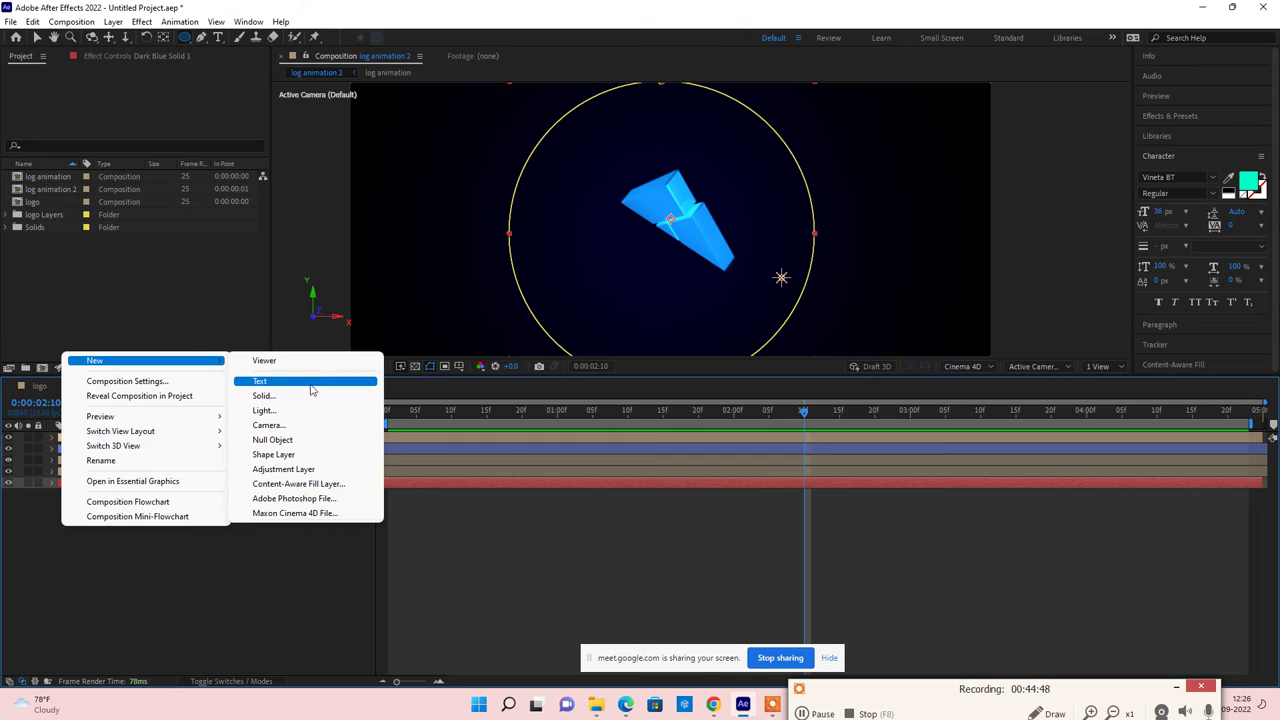
click(262, 396)
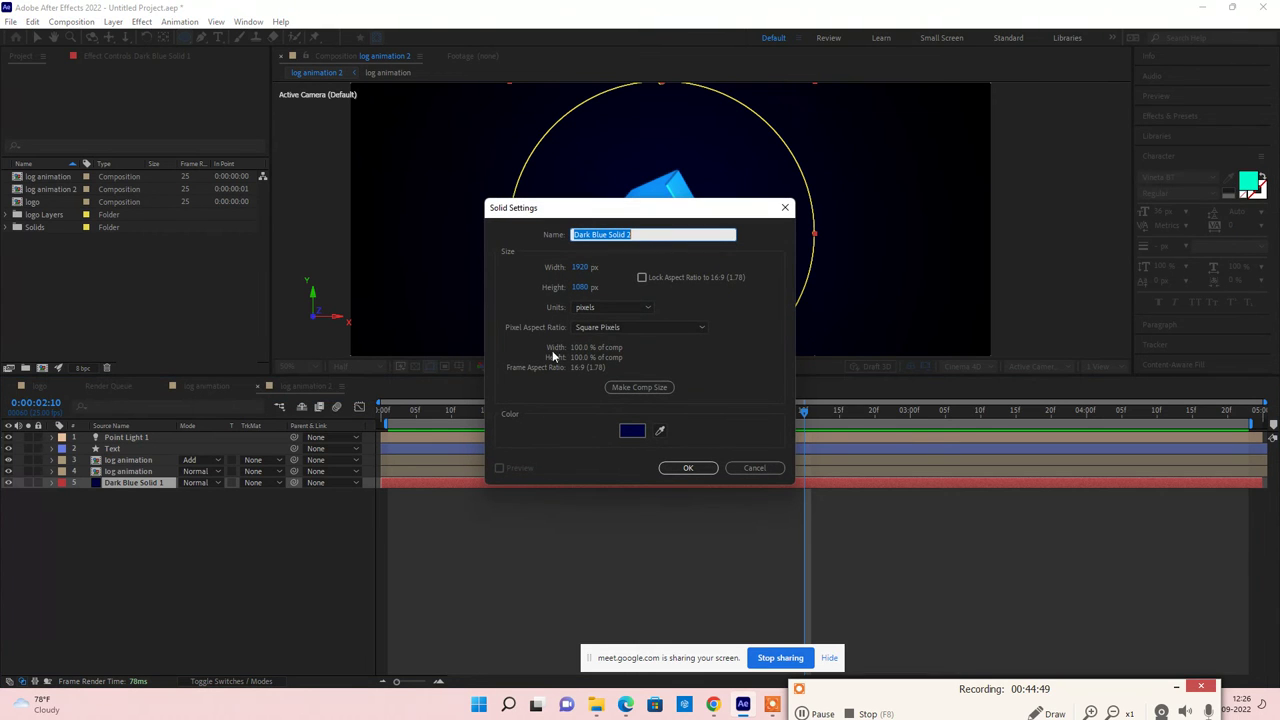
click(688, 470)
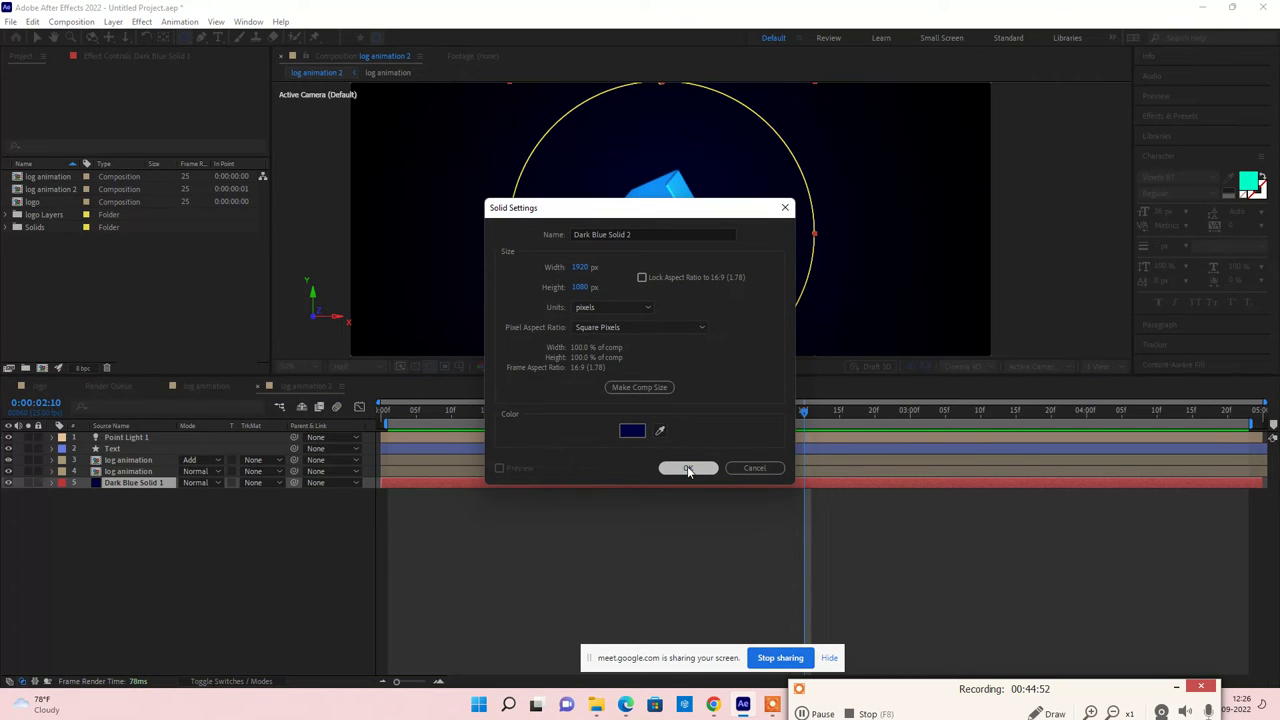
click(688, 470)
Step: Add an empty Shape Layer 1 to the log animation 2 timeline
right_click(96, 527)
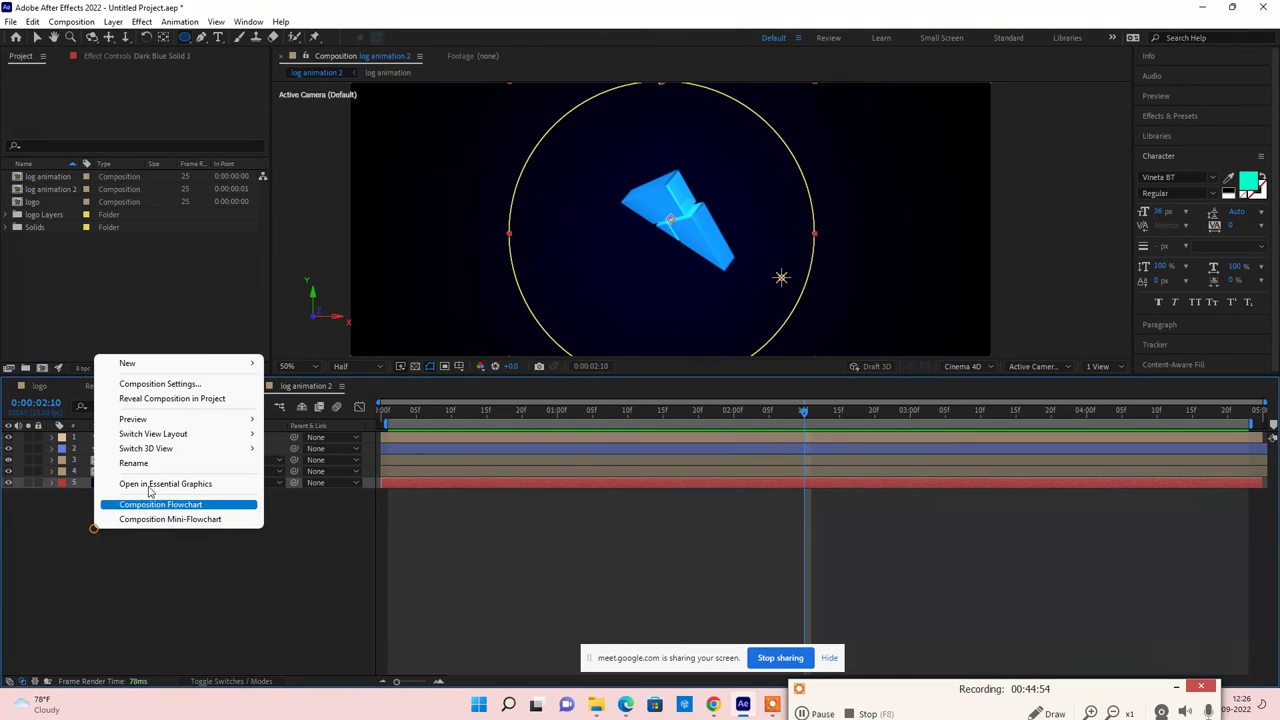
mouse_move(176, 365)
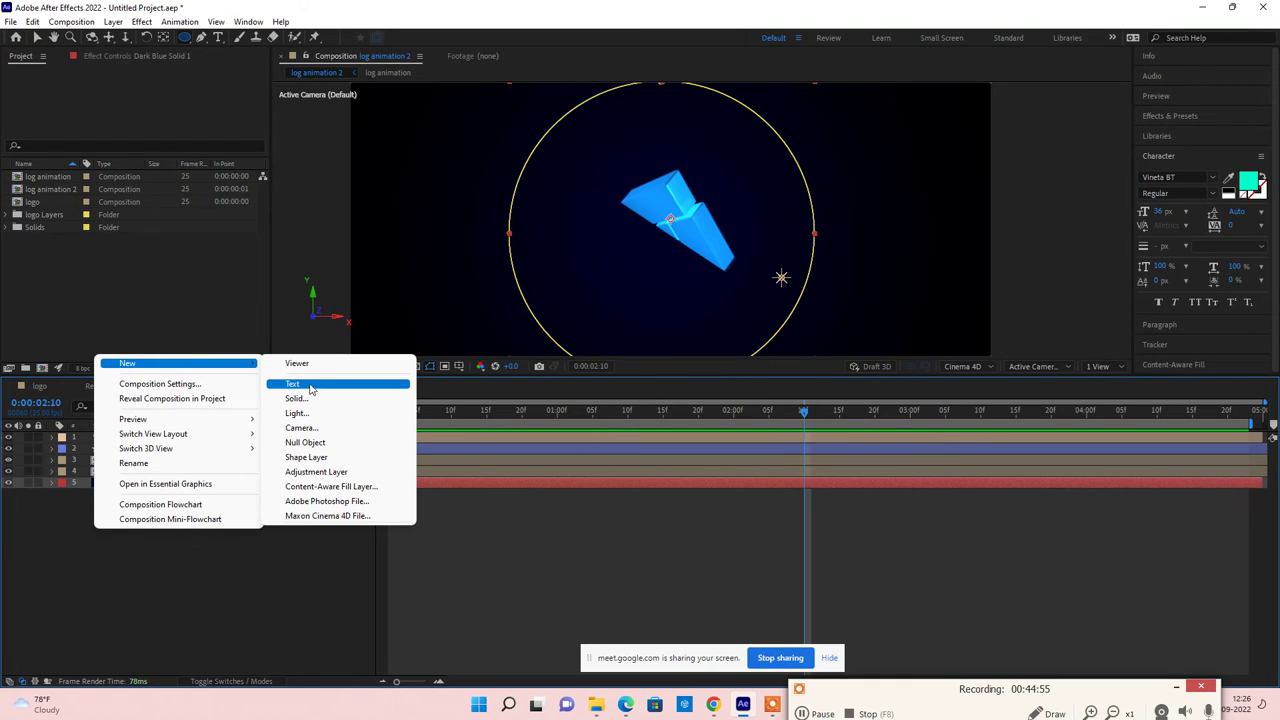
click(320, 460)
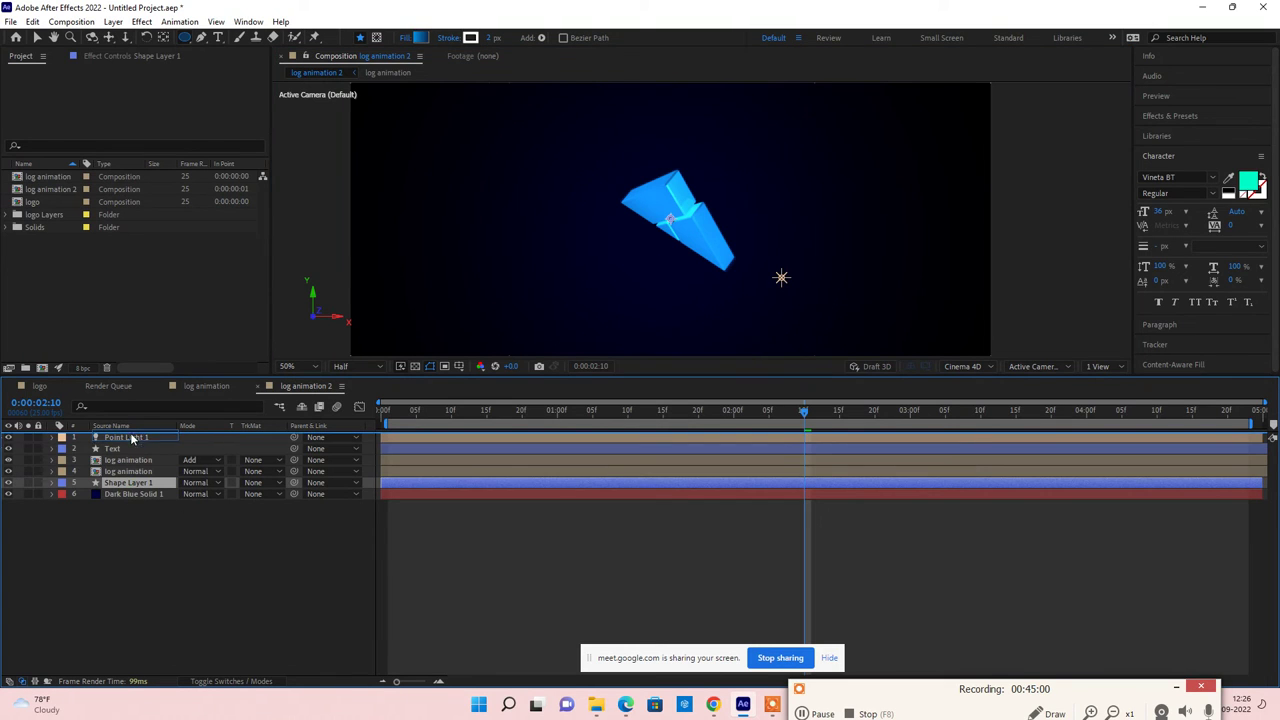
Step: Move Shape Layer 1 to the top and draw a large ellipse with a white-to-000205 gradient fill
drag(130, 440, 131, 438)
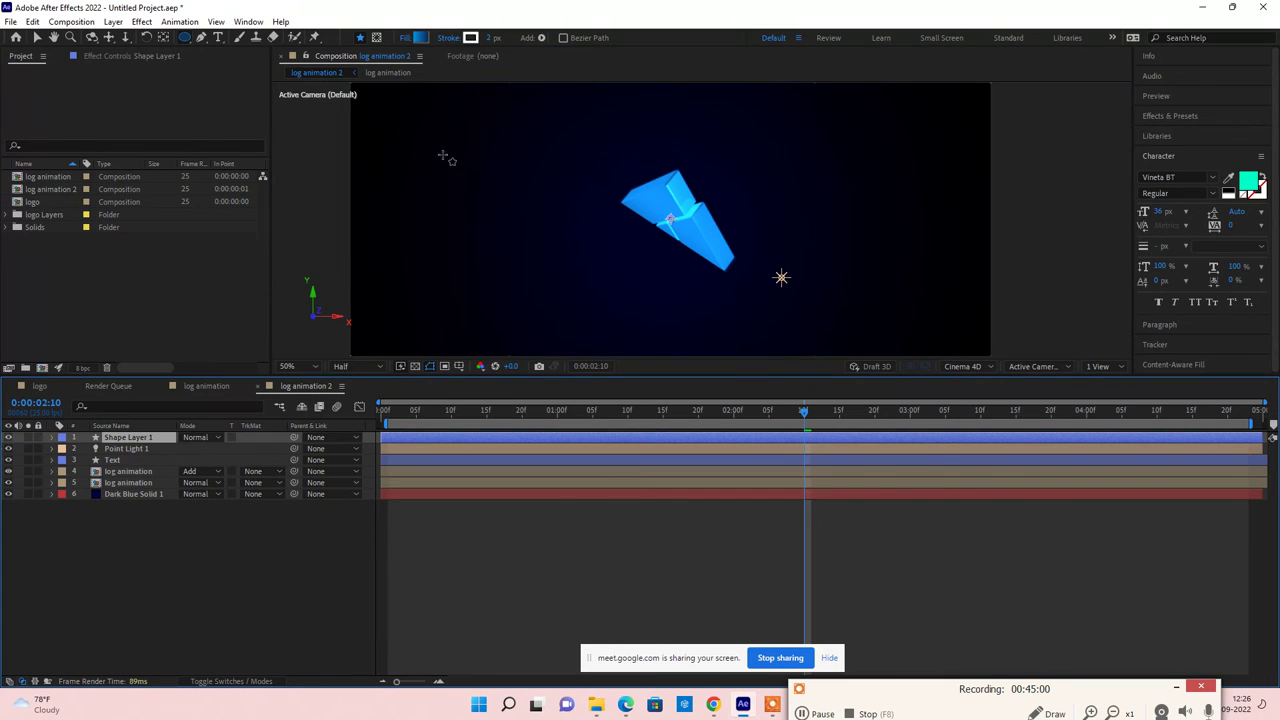
click(420, 40)
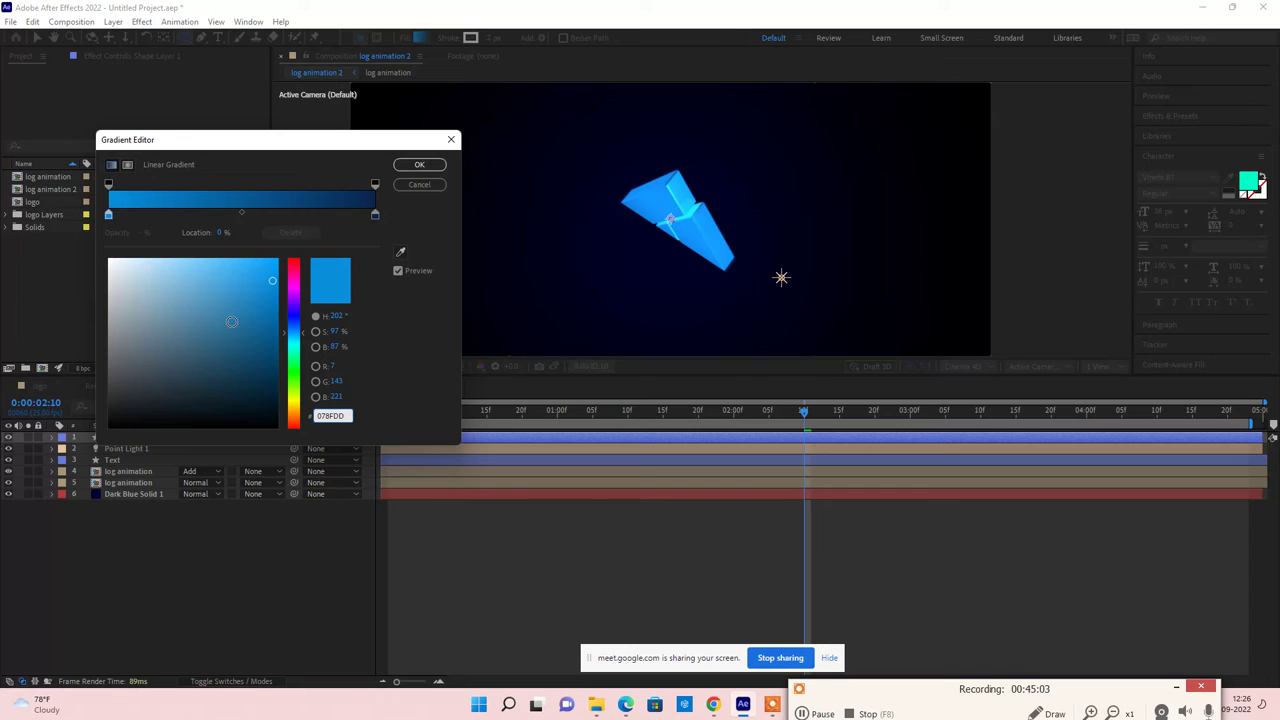
click(108, 214)
click(118, 285)
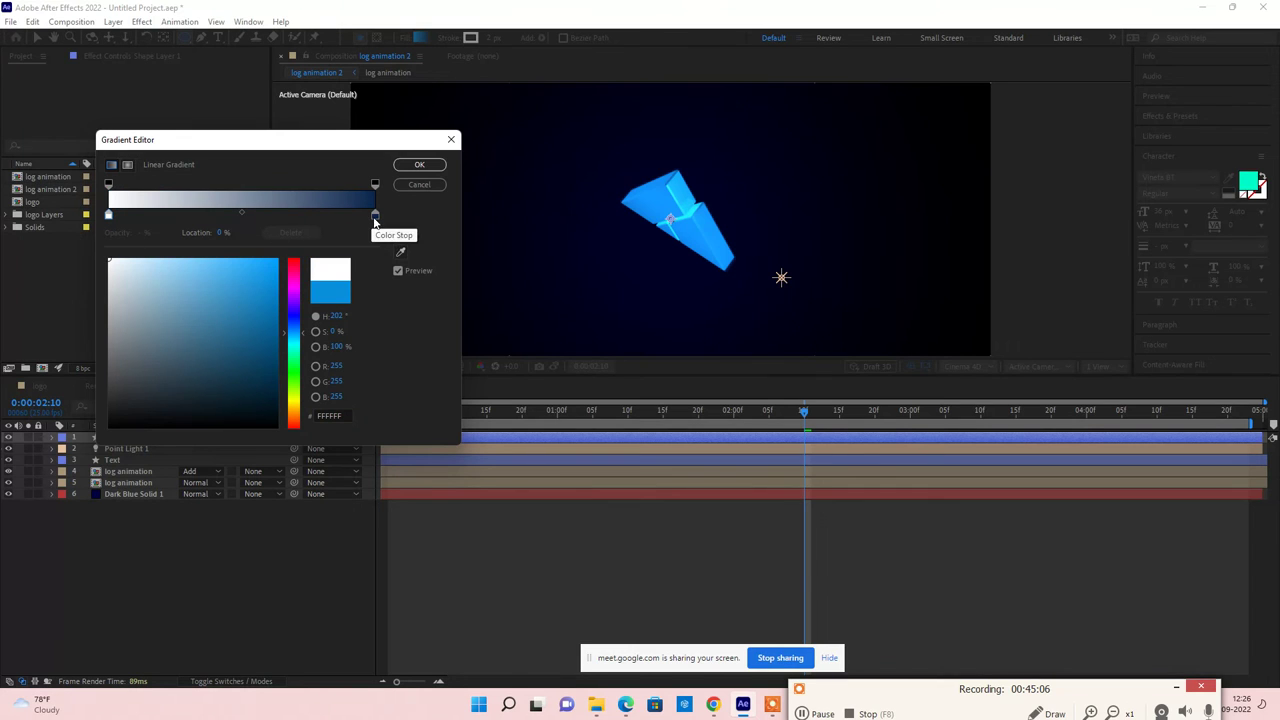
click(375, 214)
click(277, 425)
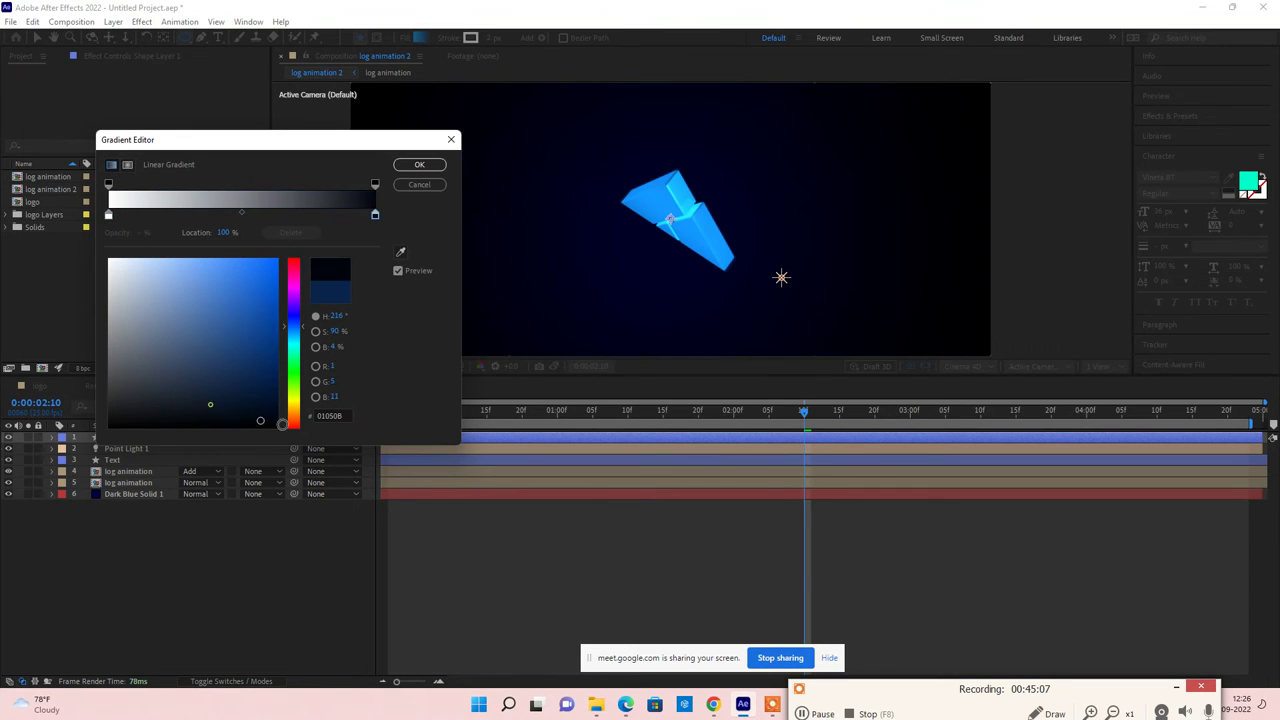
click(420, 166)
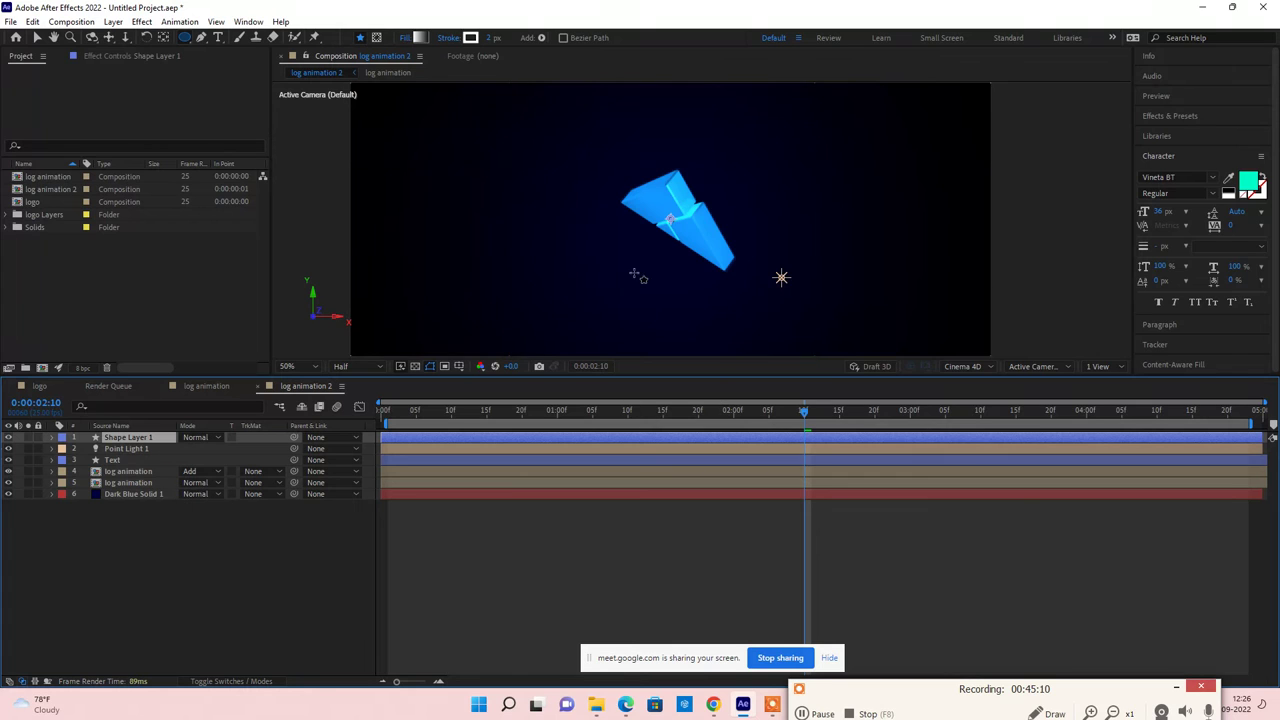
scroll(633, 273, down, 2)
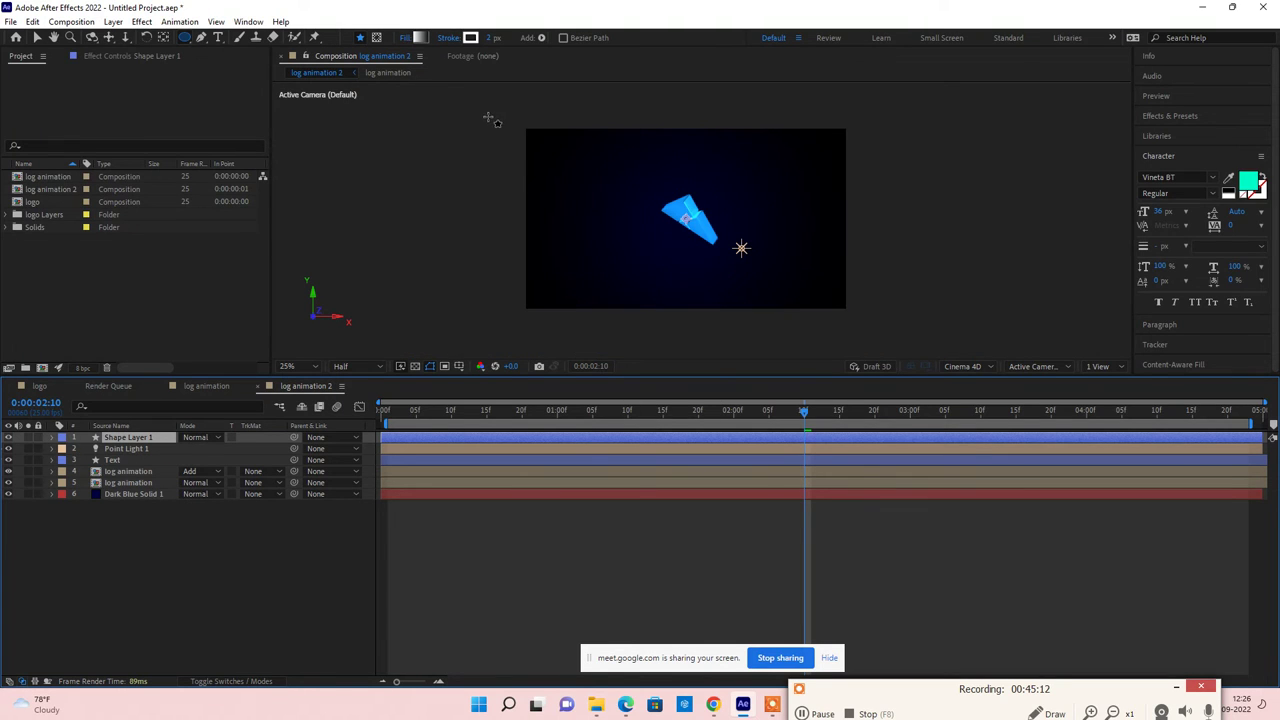
mouse_move(489, 118)
mouse_down()
mouse_move(766, 208)
mouse_move(849, 337)
mouse_move(858, 380)
mouse_move(880, 380)
mouse_move(871, 363)
mouse_up()
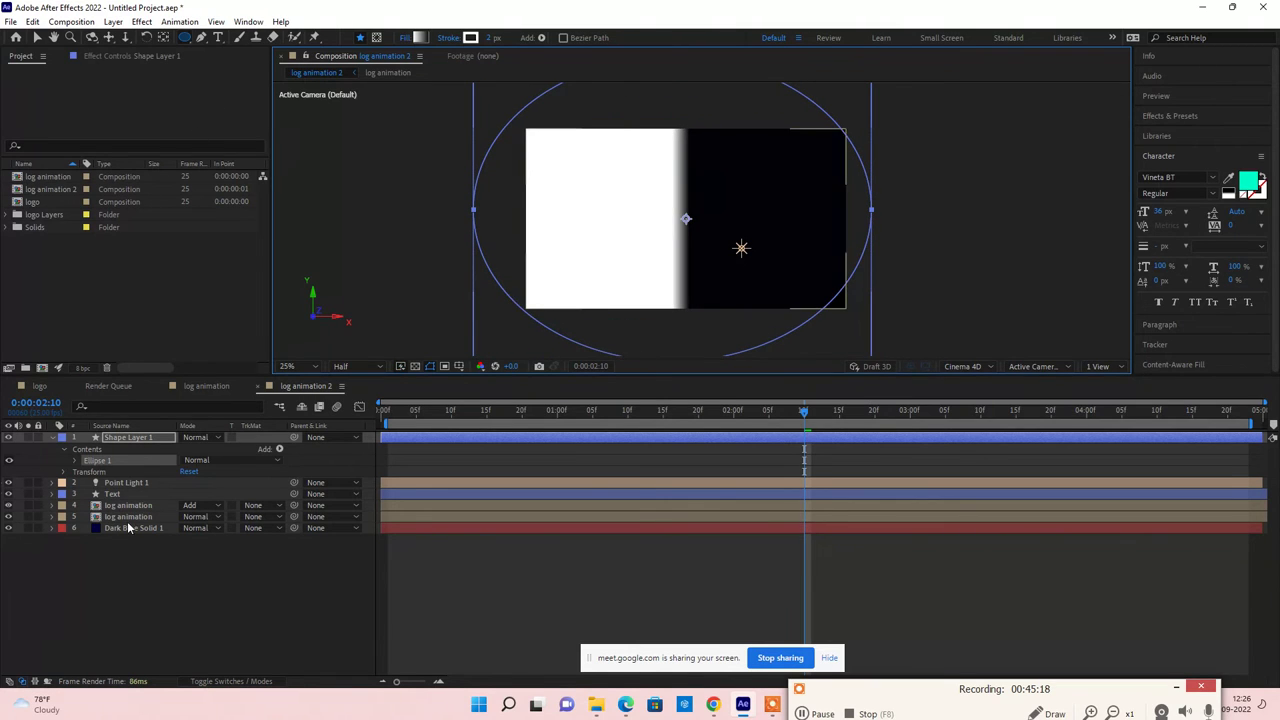
Step: Try Multiply on Shape Layer 1, then settle on Screen blending and zoom the view to 50%
click(52, 437)
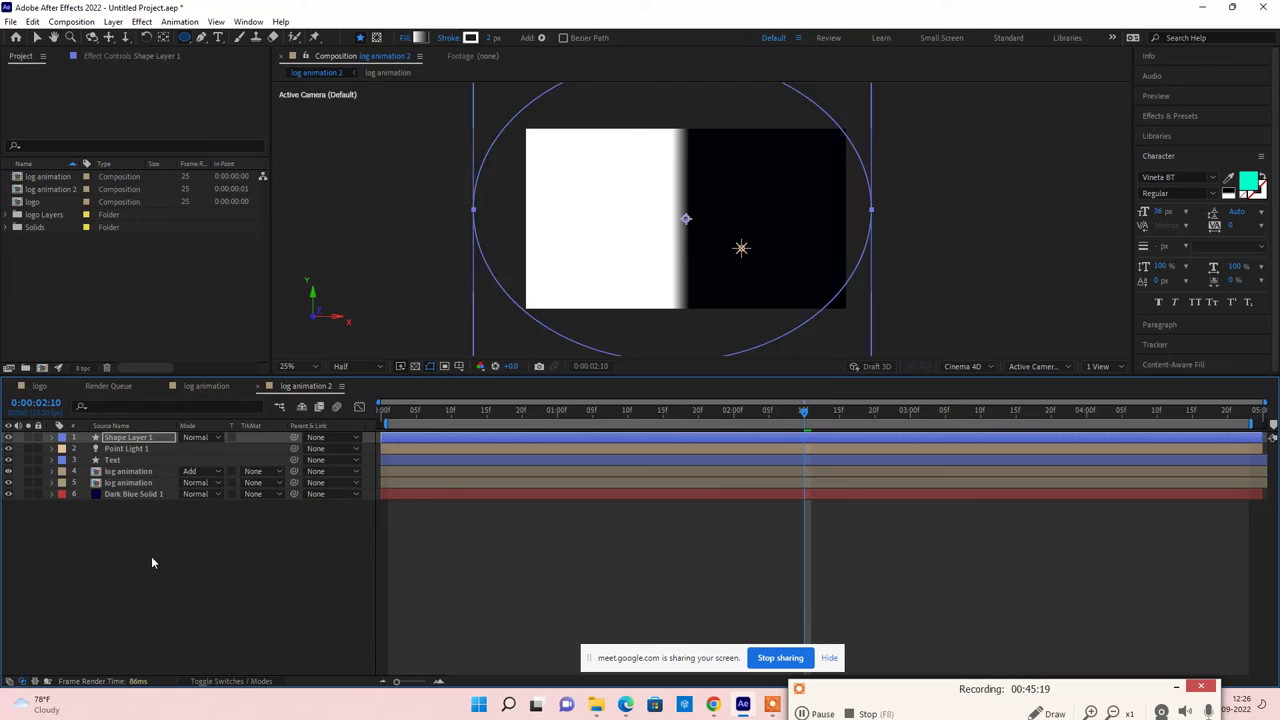
click(198, 437)
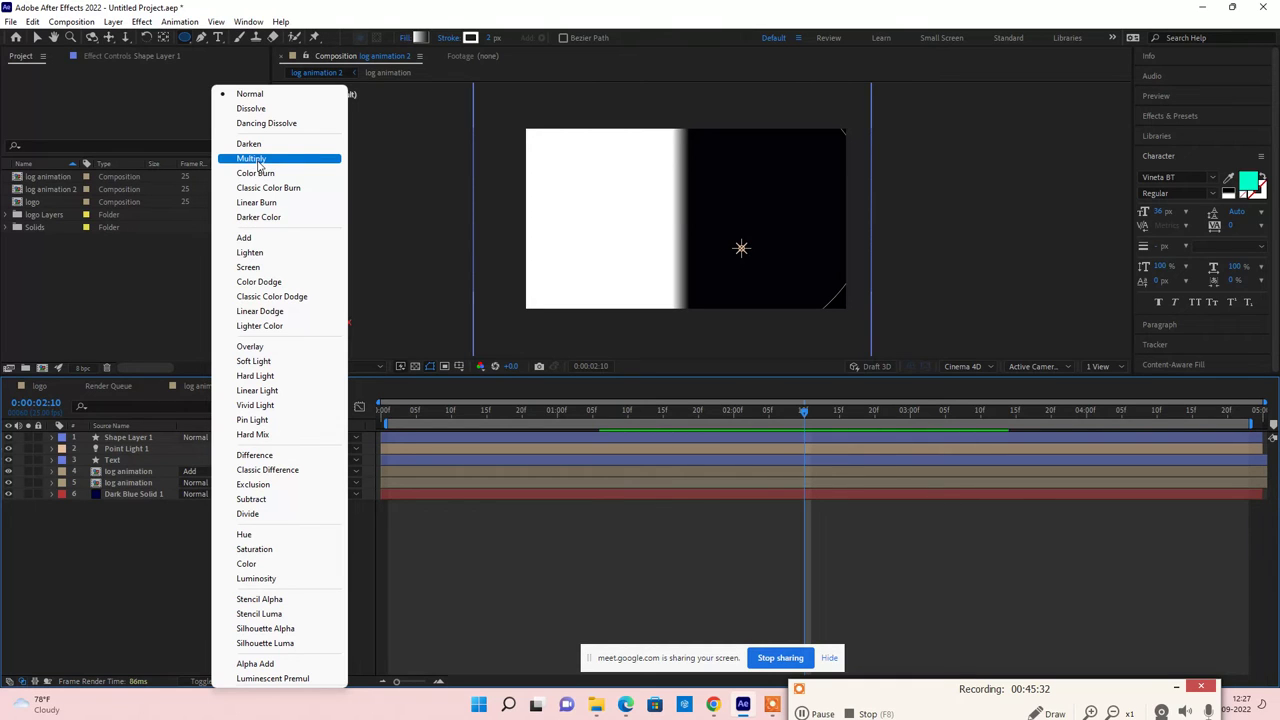
click(260, 162)
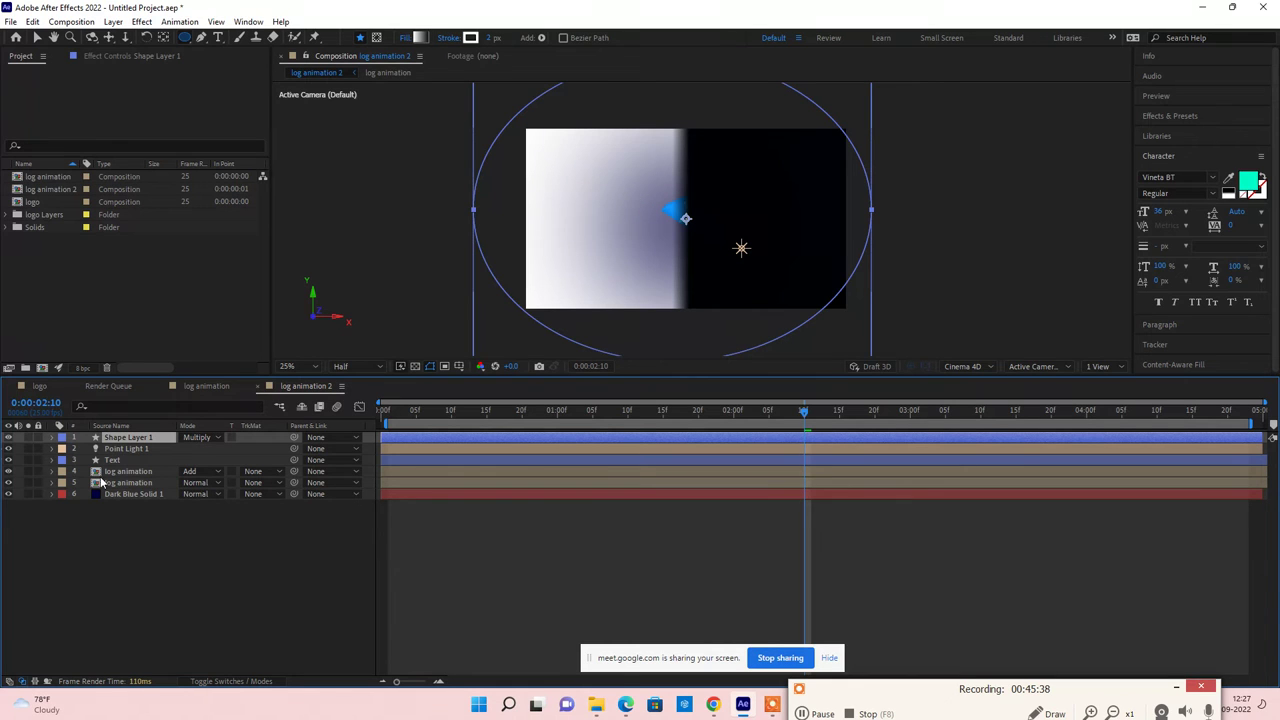
click(198, 437)
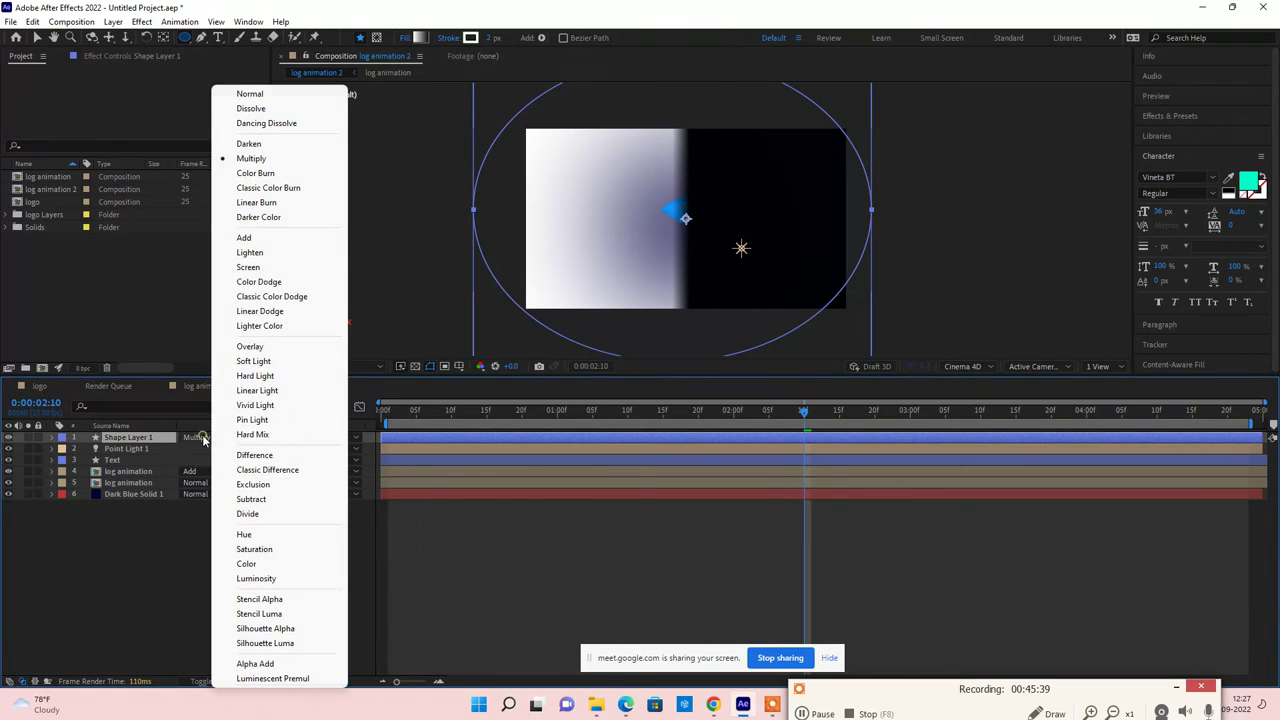
click(260, 270)
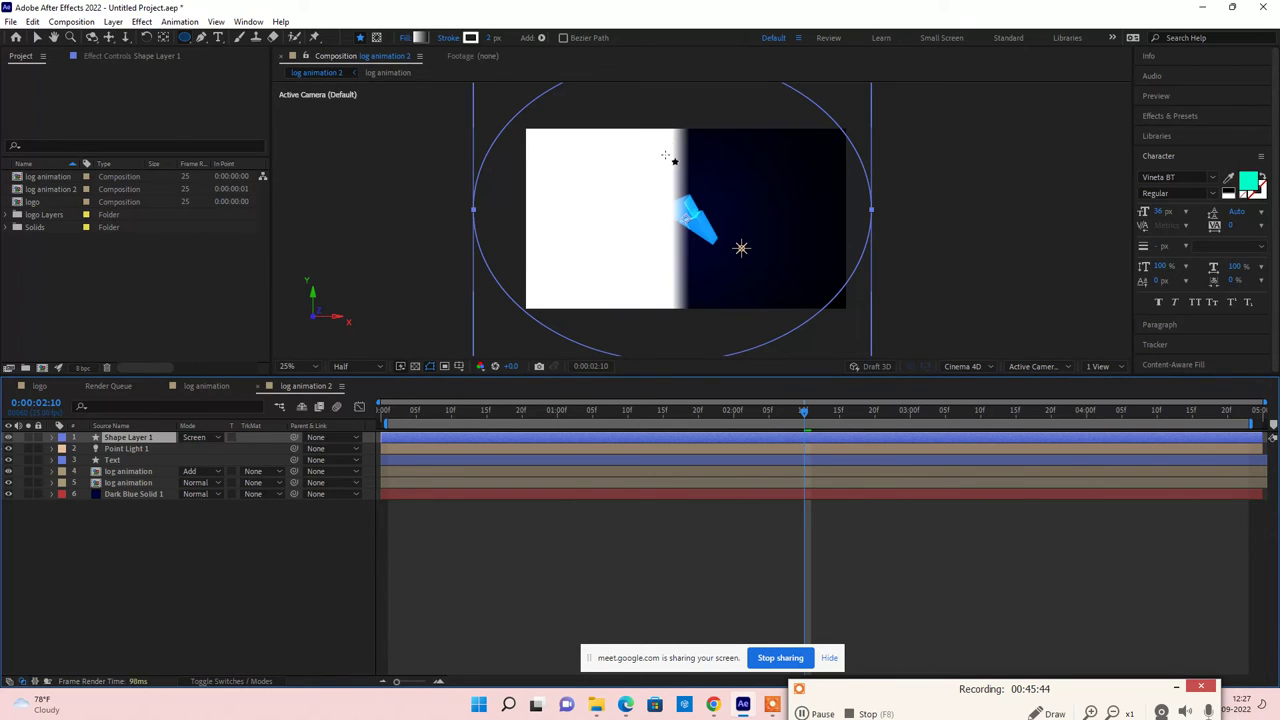
key(period)
key(period)
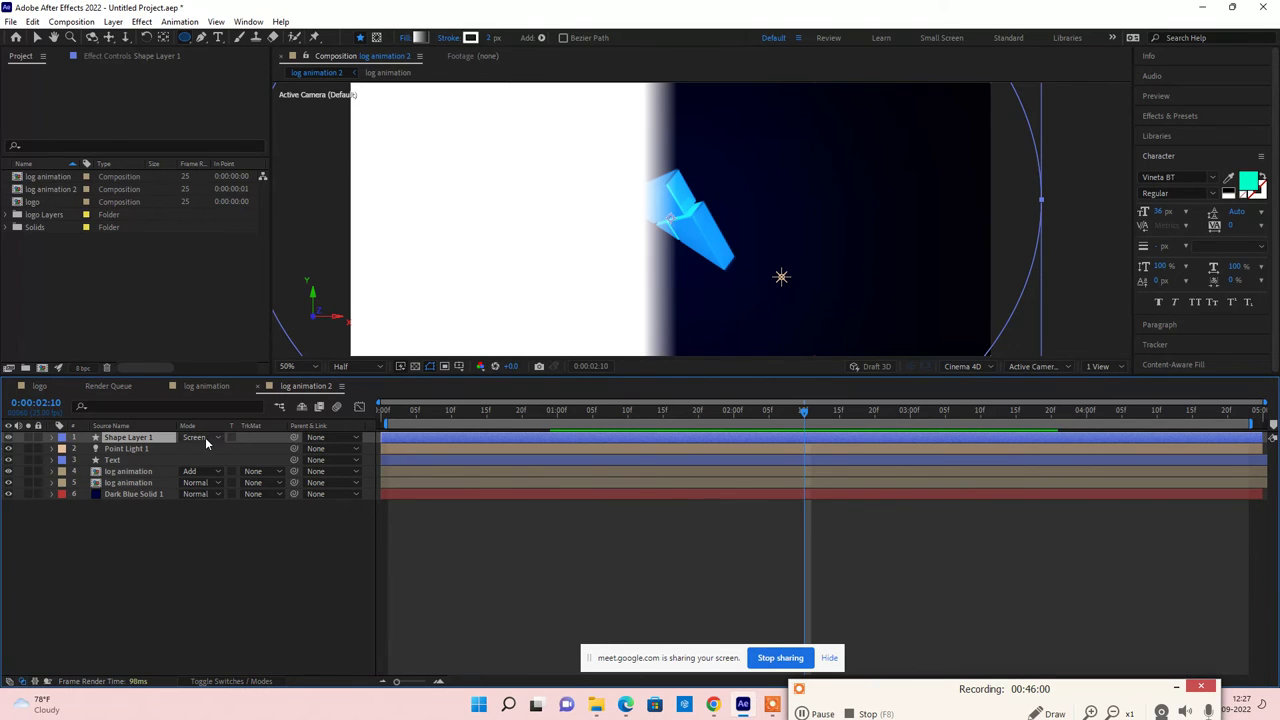
Step: Try Multiply and Overlay blend modes on Shape Layer 1, then return it to Normal
click(206, 437)
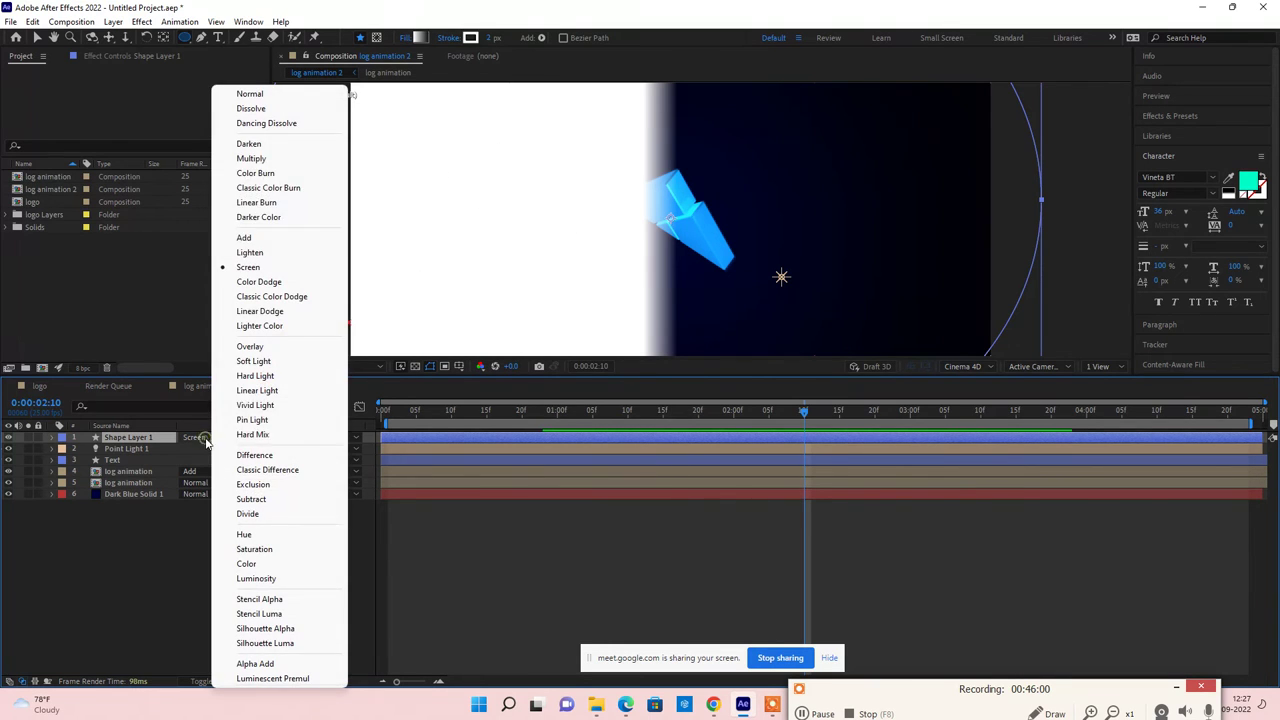
click(262, 163)
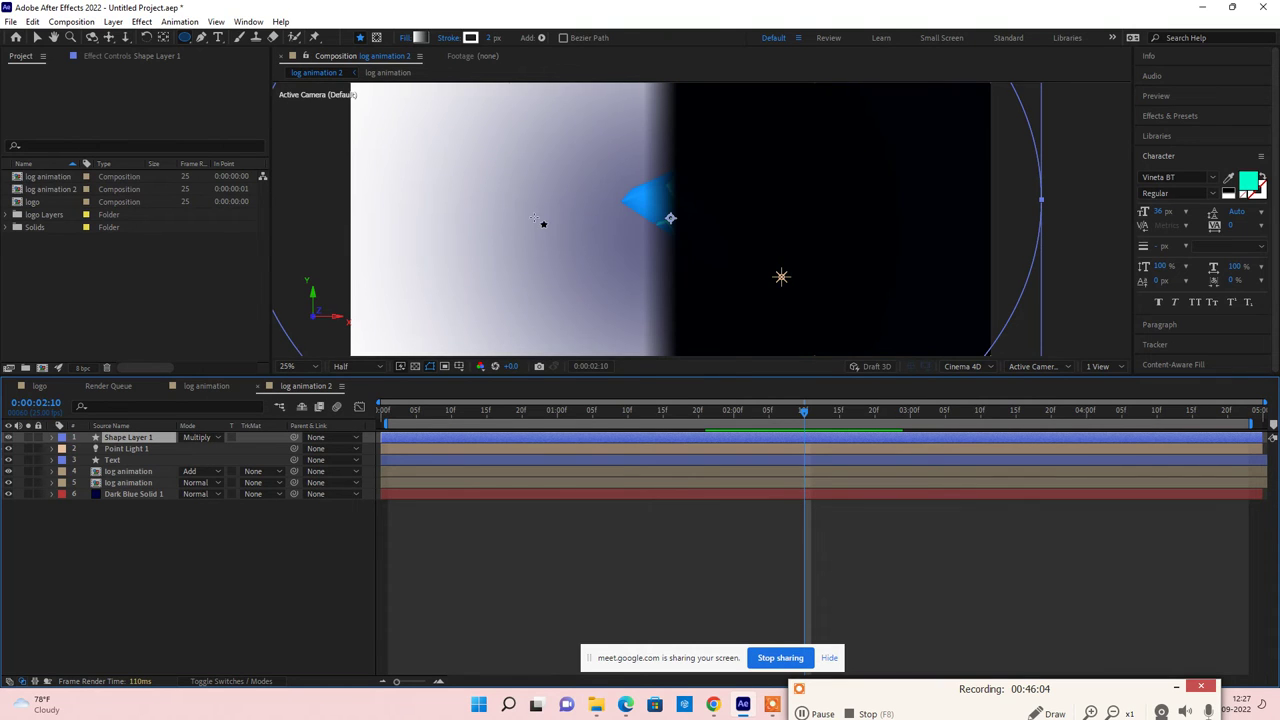
scroll(543, 223, down, 2)
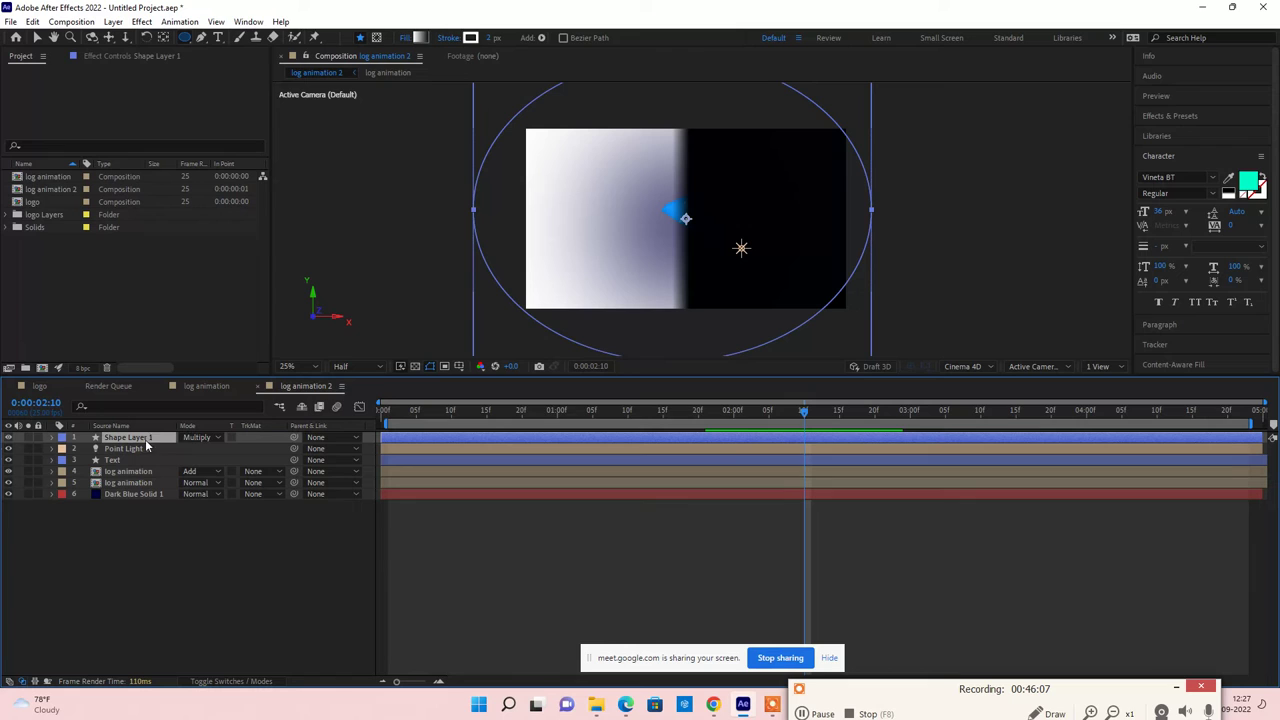
click(200, 438)
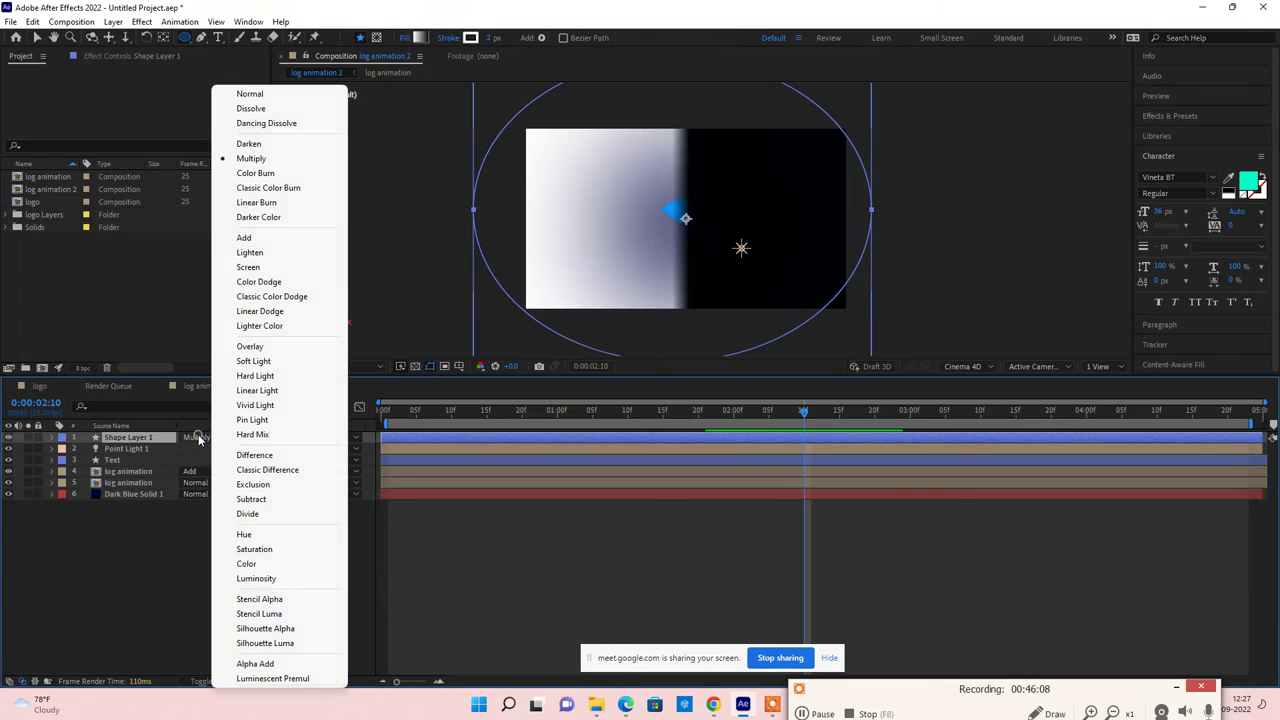
click(252, 347)
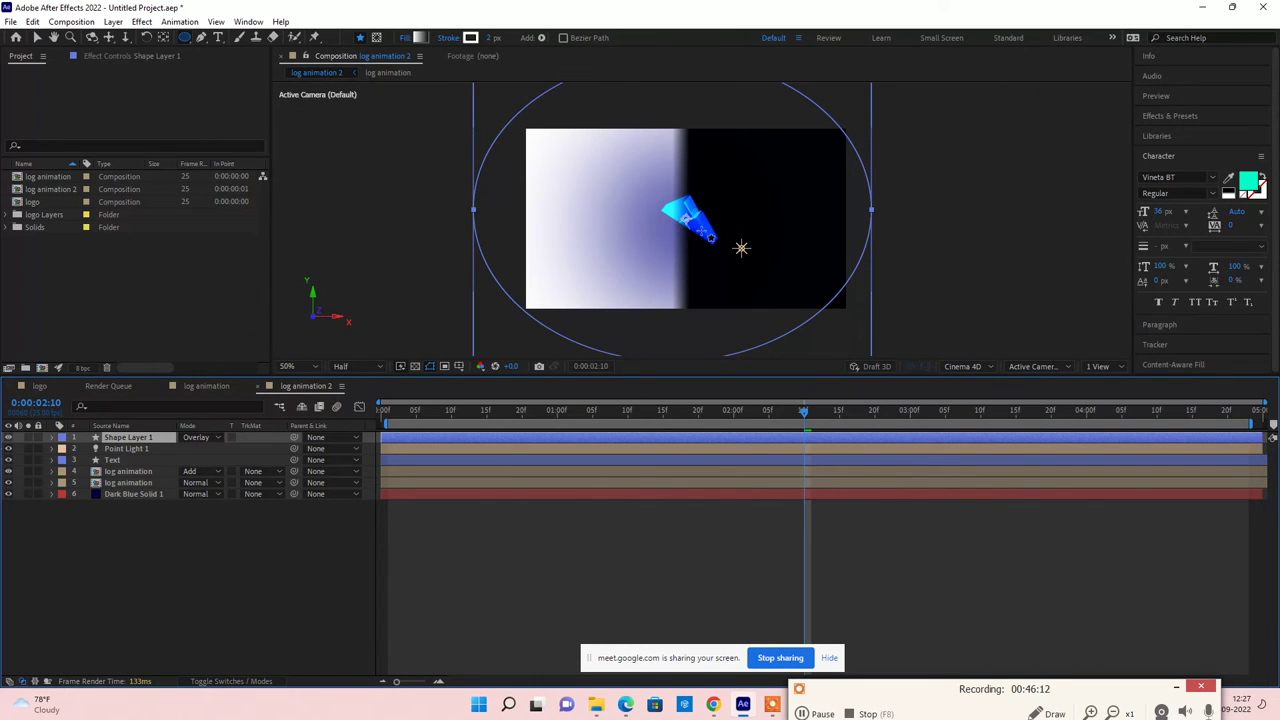
scroll(688, 230, up, 2)
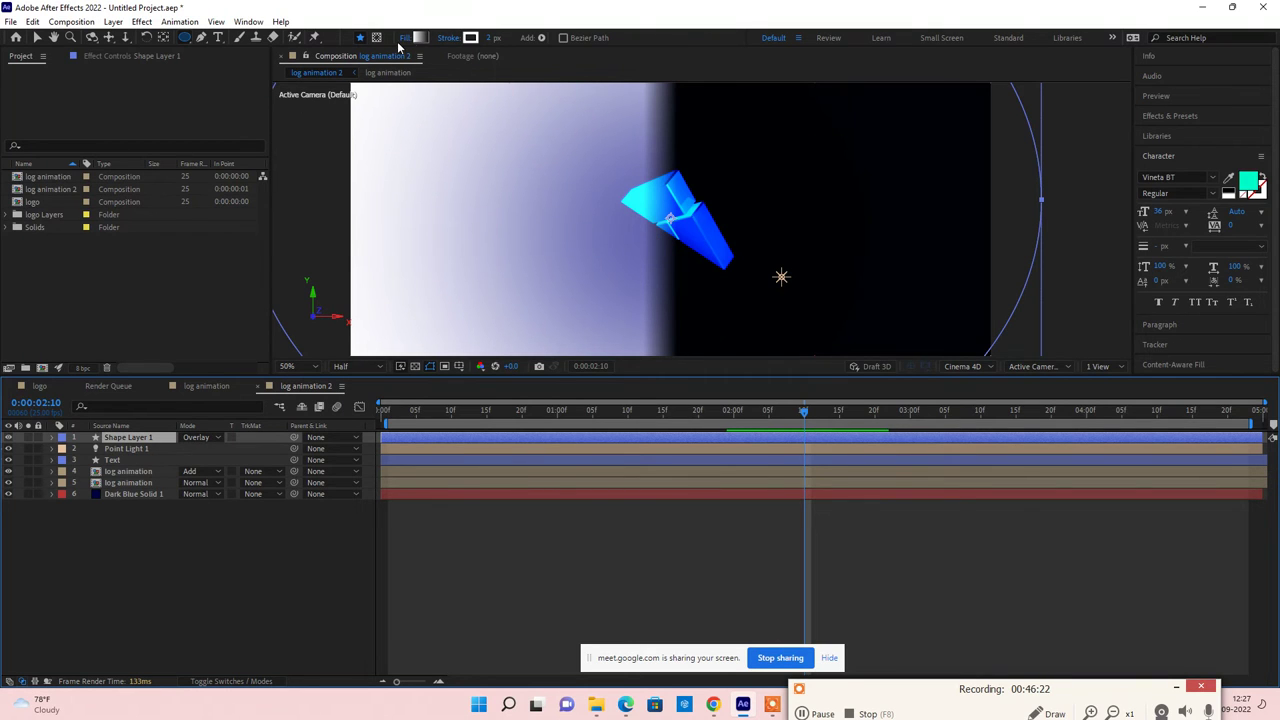
click(198, 440)
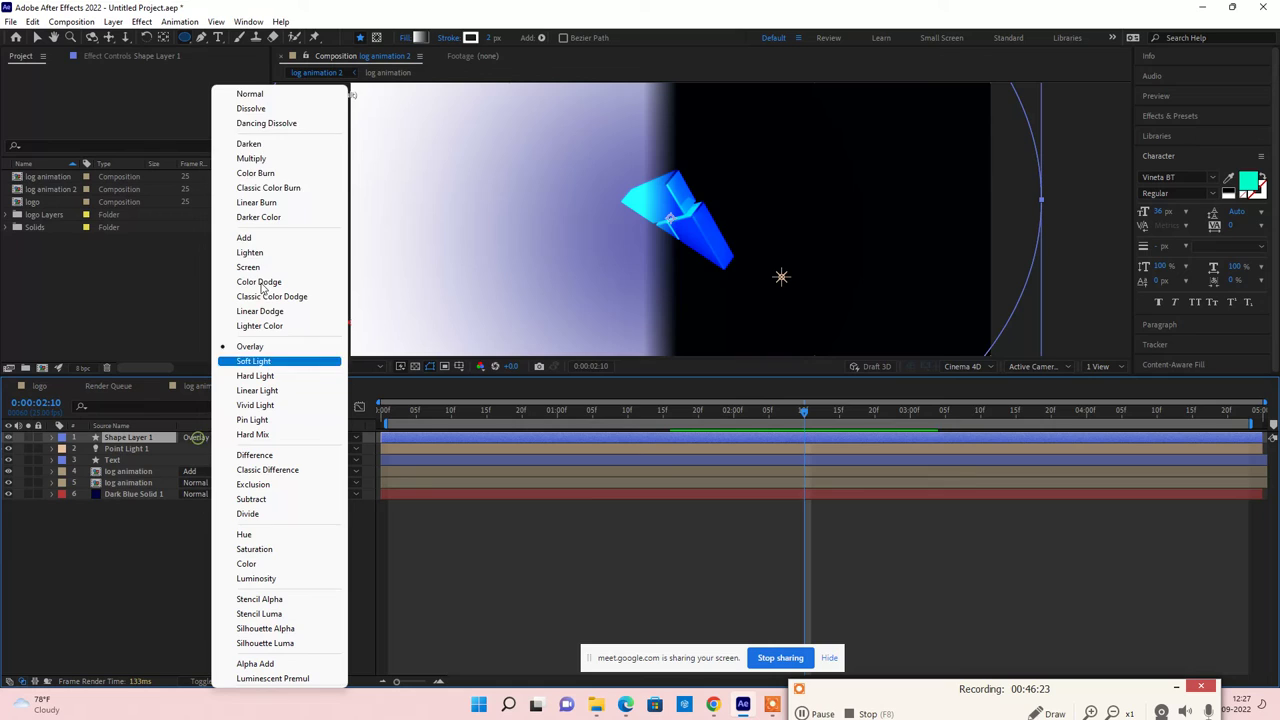
click(275, 96)
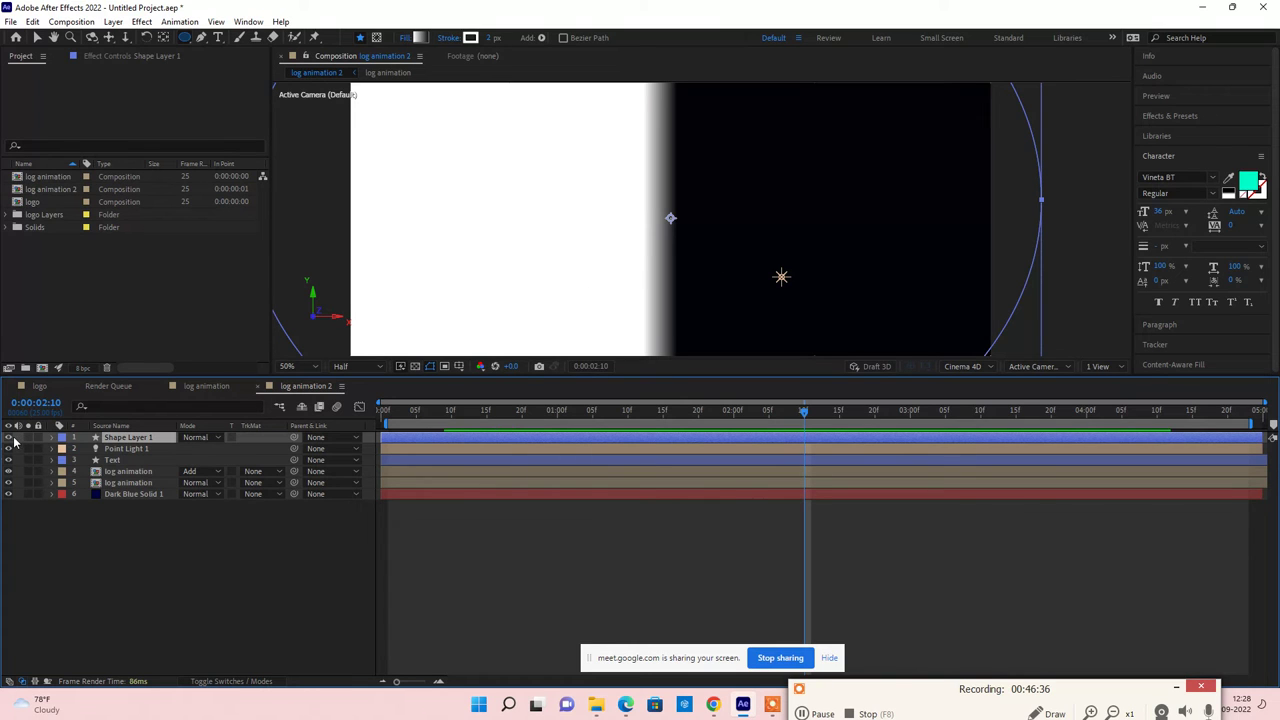
Step: Delete Shape Layer 1 and scrub the timeline to preview the blue COMPANY logo
click(205, 440)
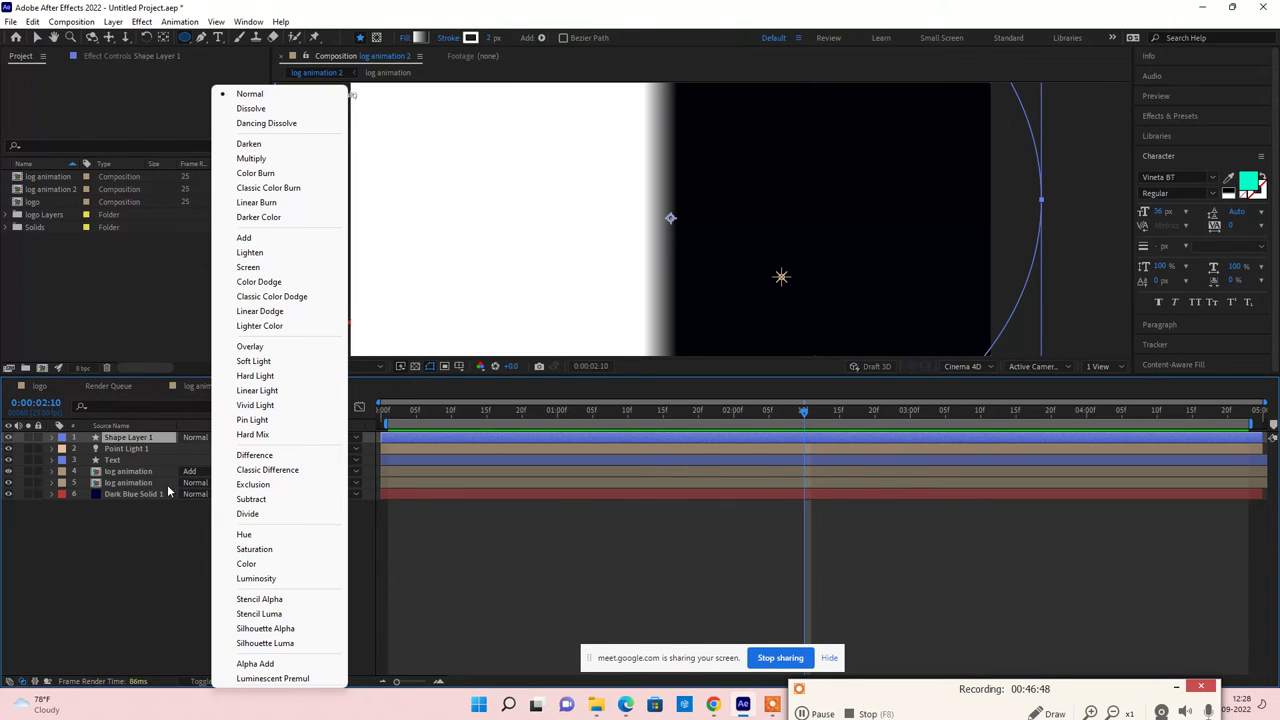
click(70, 550)
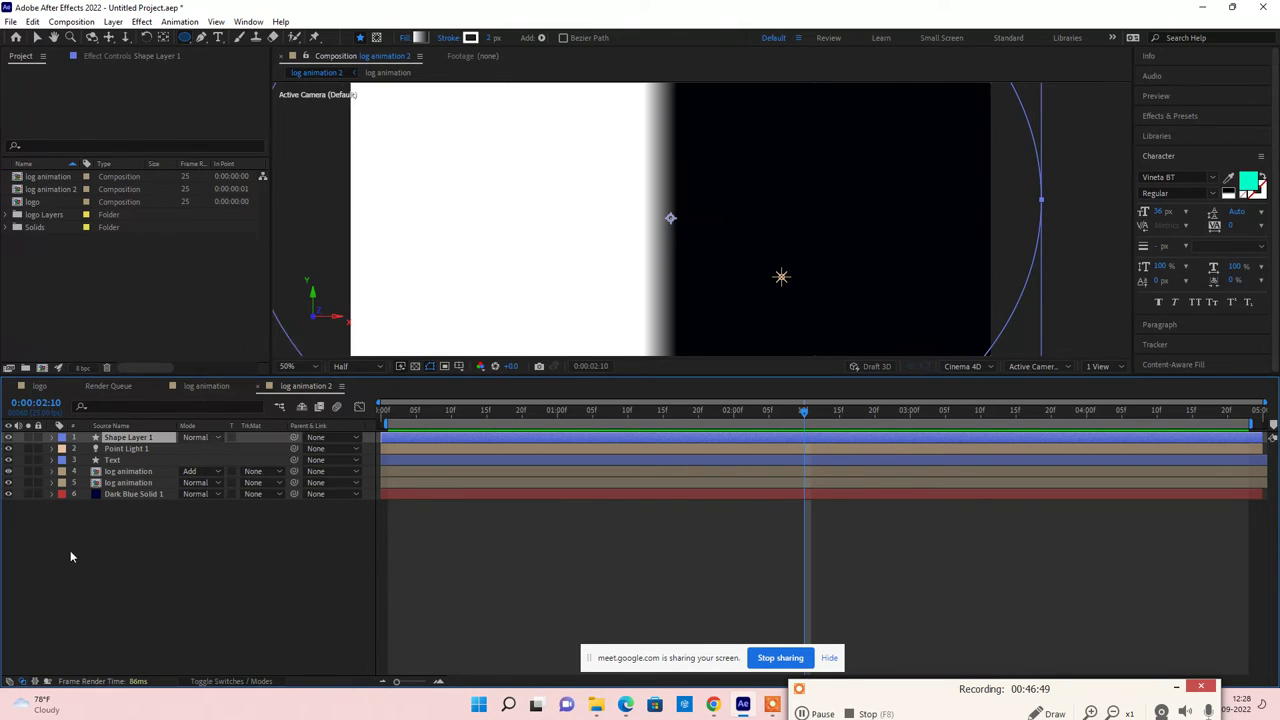
click(120, 438)
key(Delete)
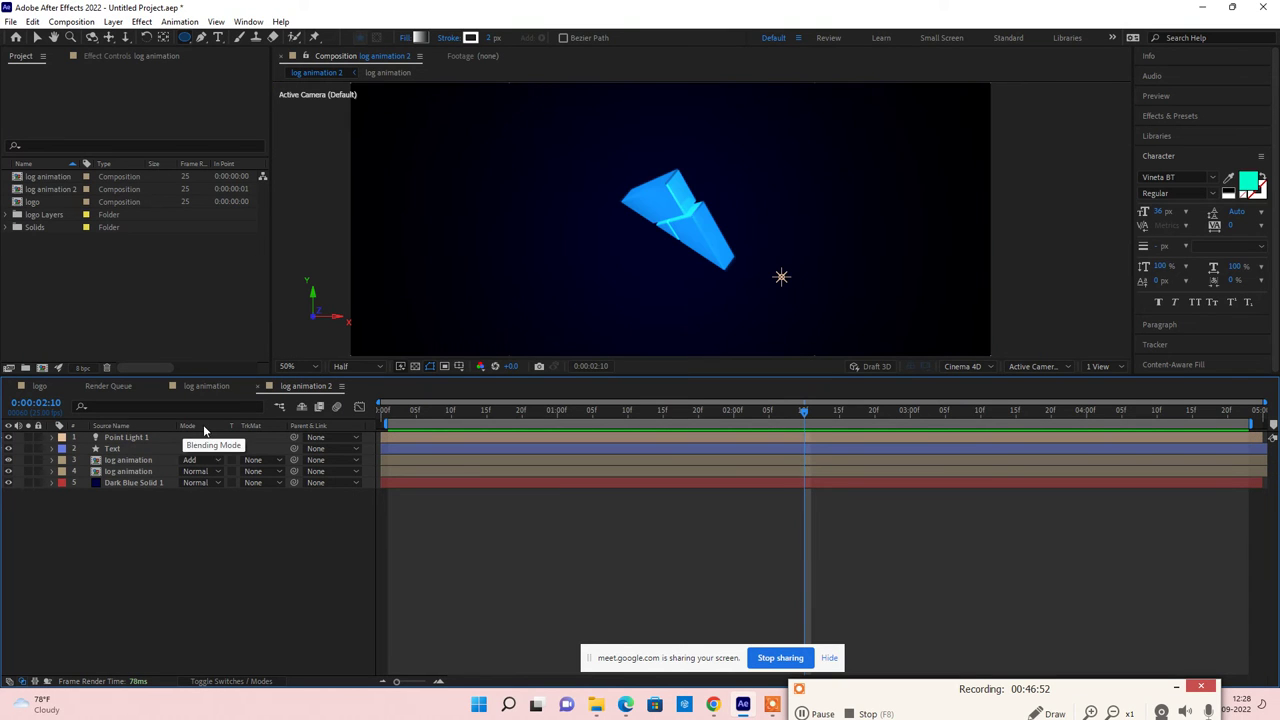
key(Page_Up)
key(Page_Up)
drag(739, 421, 1121, 412)
scroll(687, 238, down, 2)
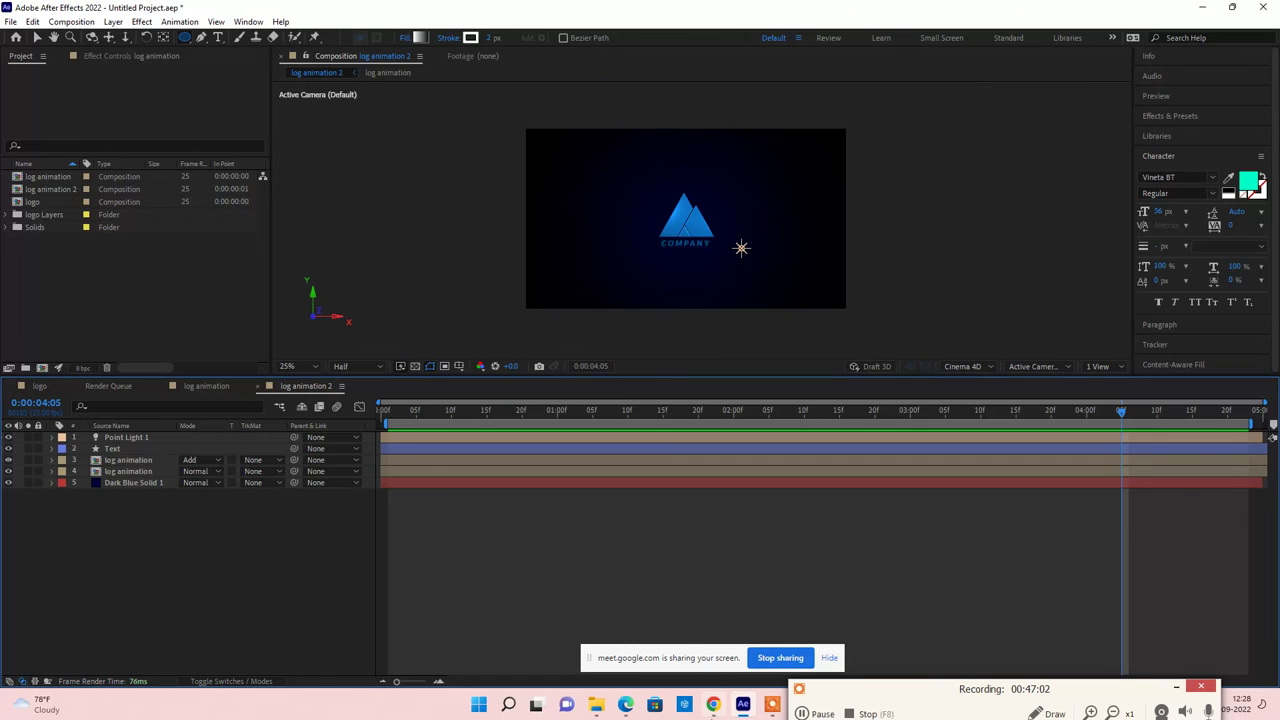
Step: In a new Chrome tab, search Google for 'mixkit'
click(713, 705)
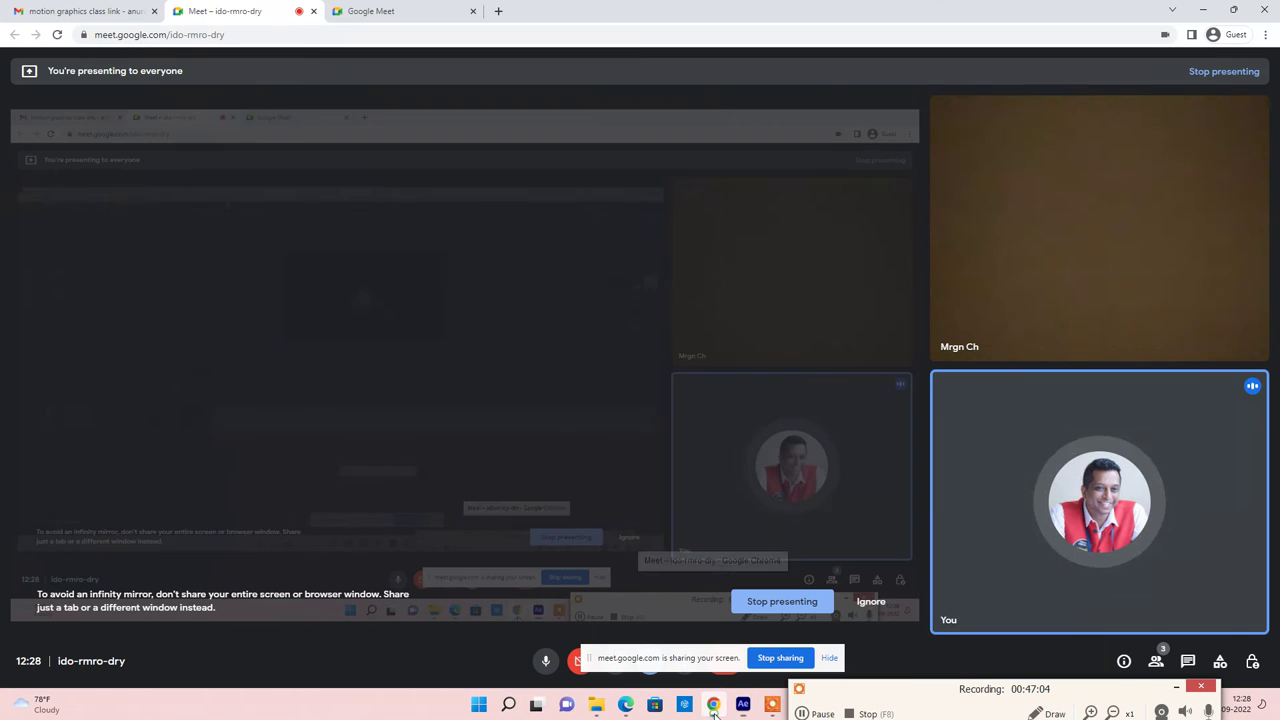
click(498, 11)
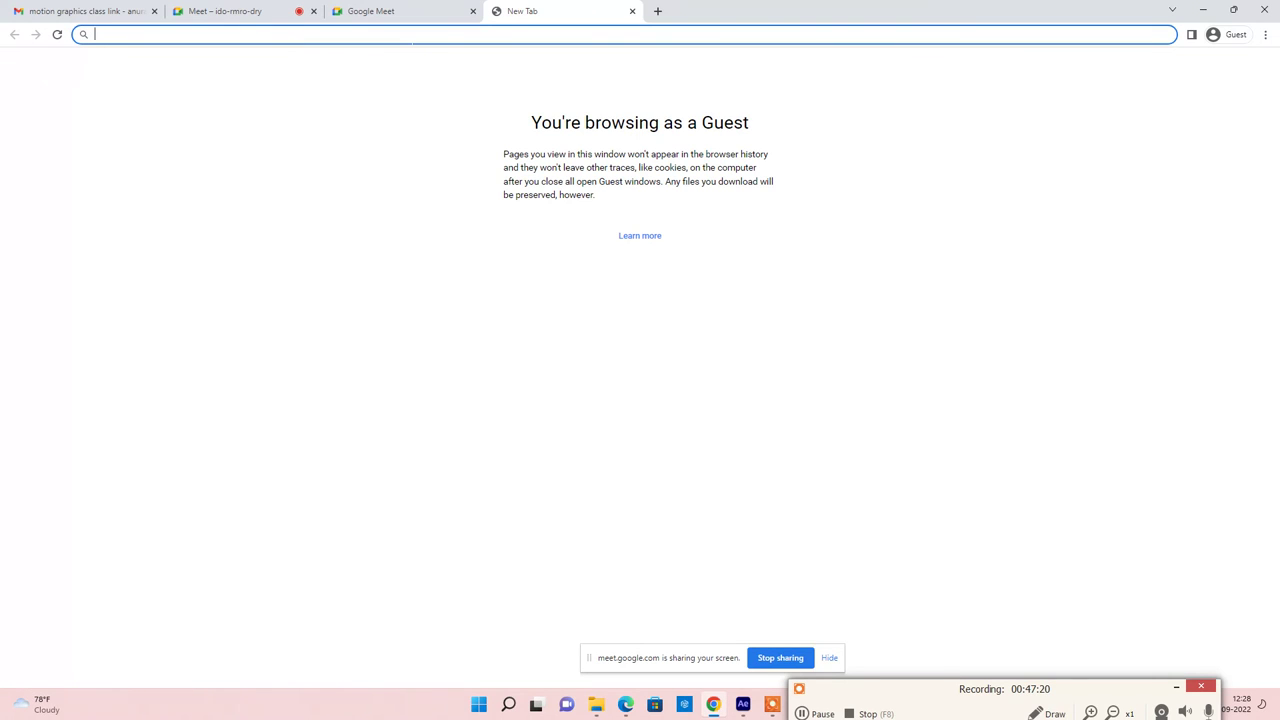
text(free)
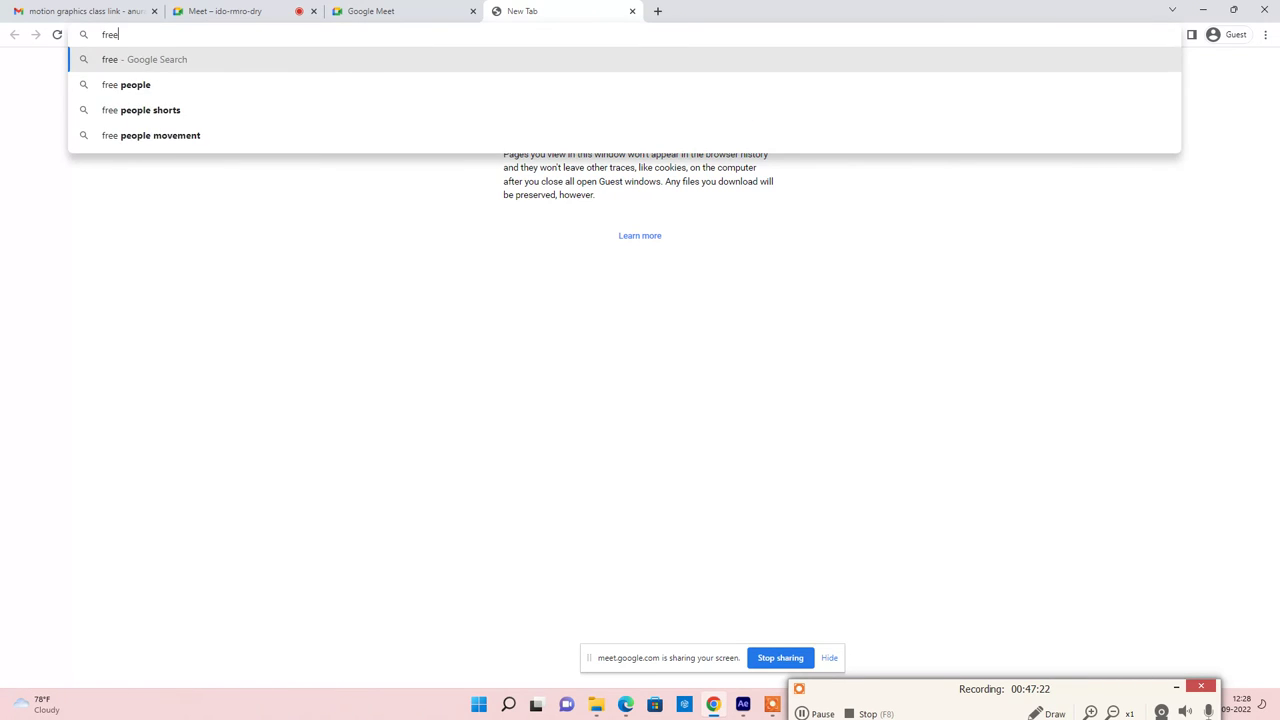
text( logo)
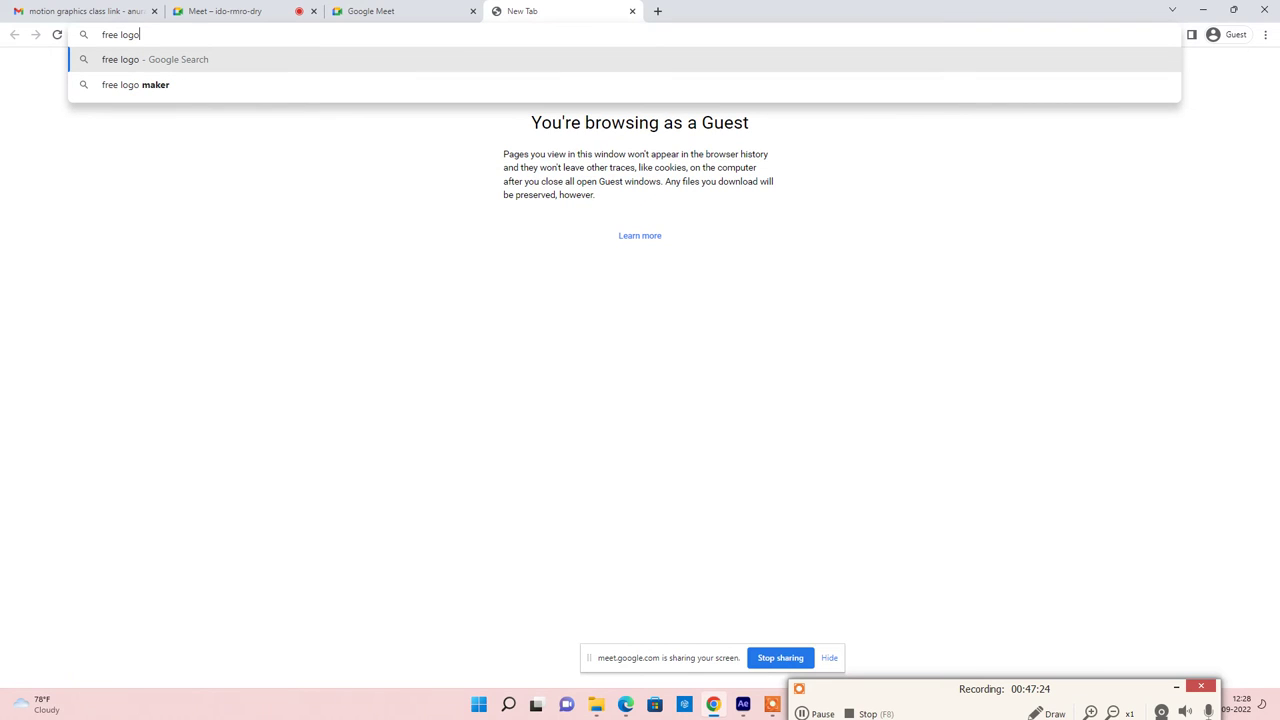
text( mu)
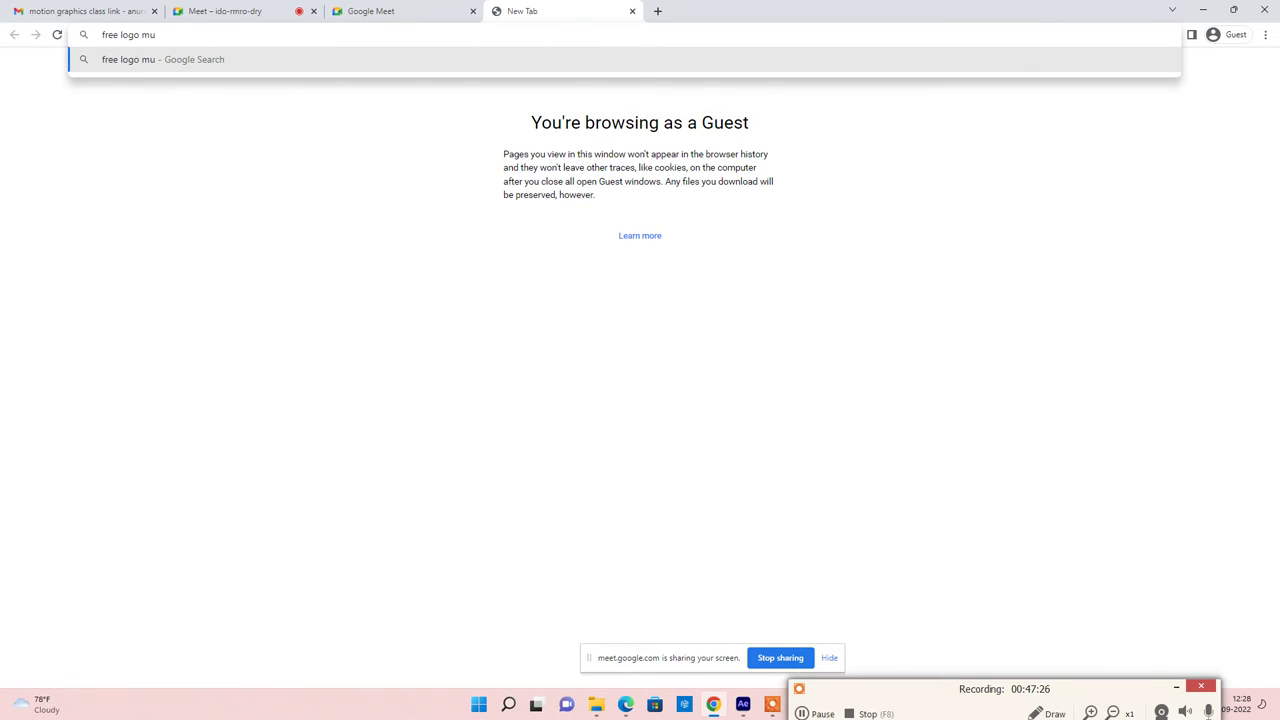
key(BackSpace)
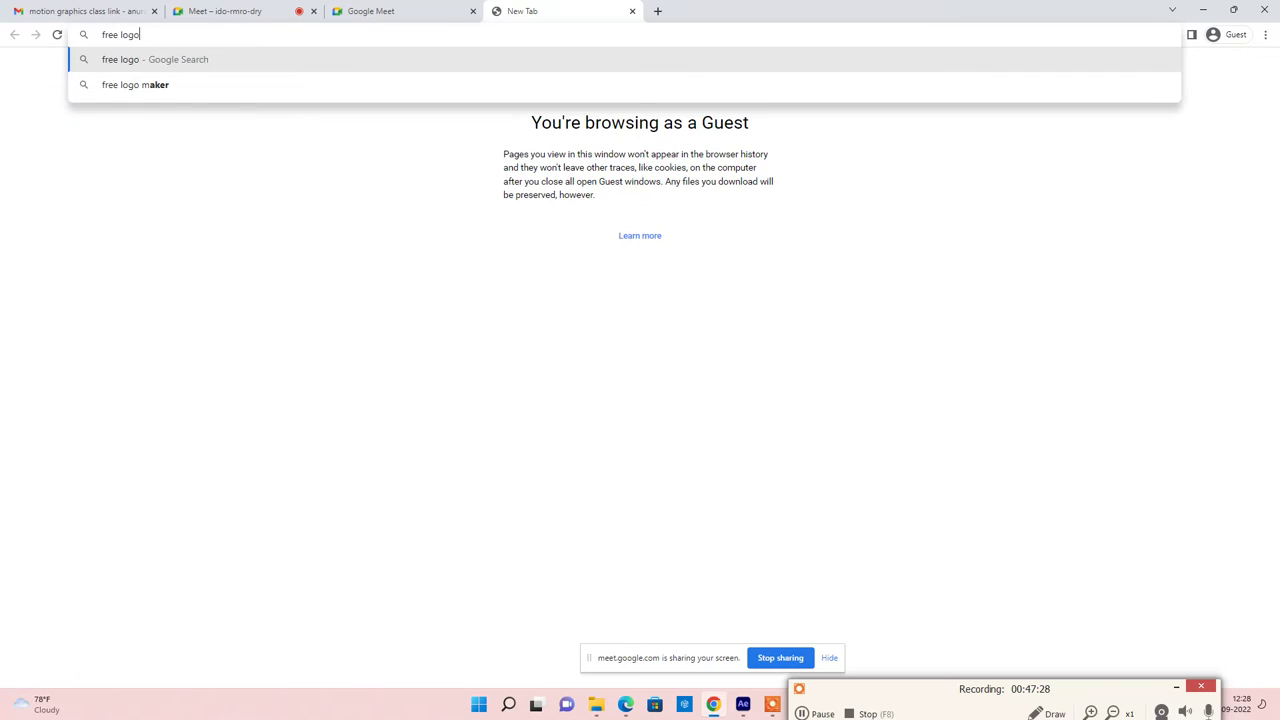
key(BackSpace)
key(BackSpace)
key(BackSpace)
key(BackSpace)
key(BackSpace)
key(BackSpace)
key(BackSpace)
key(BackSpace)
key(BackSpace)
text(mix)
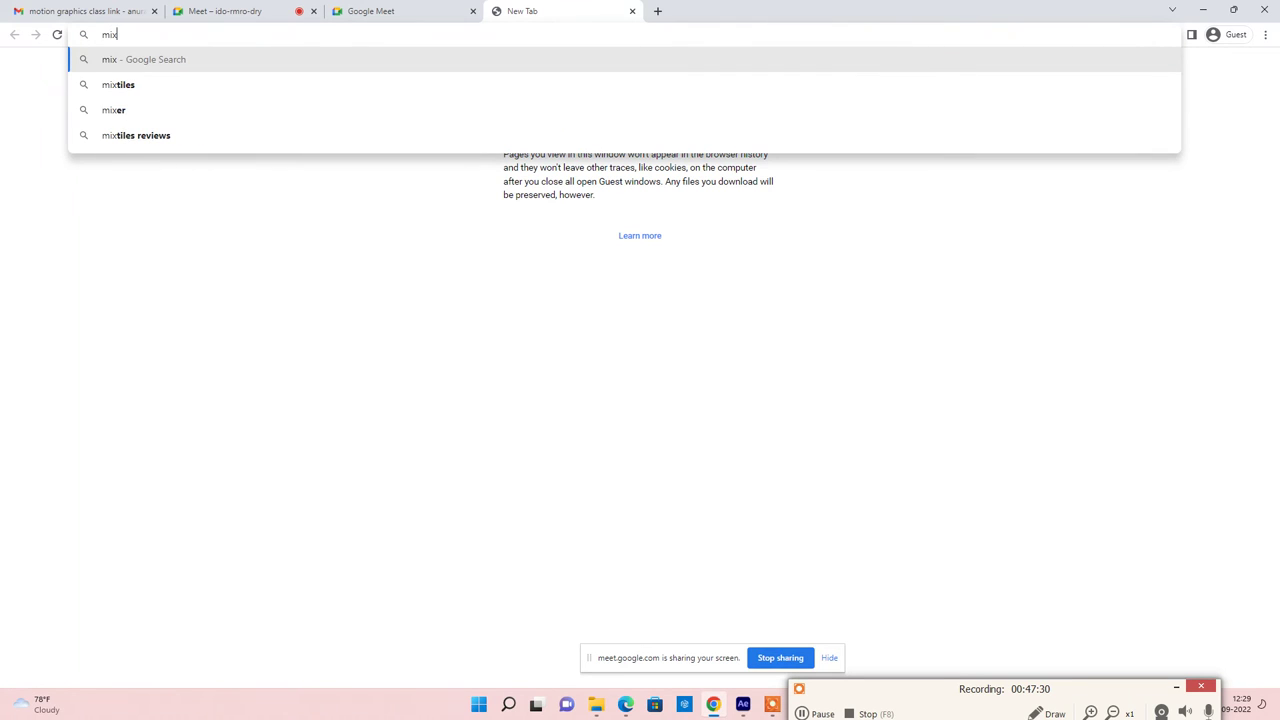
text(kit)
key(Return)
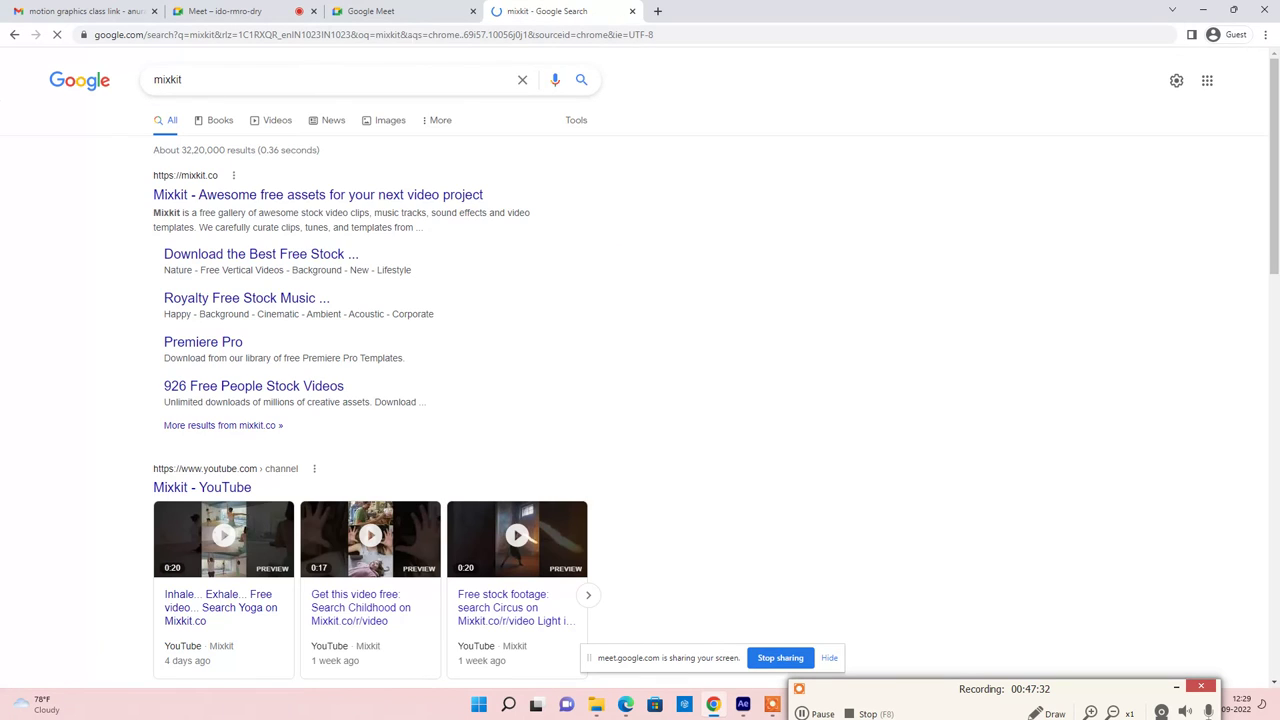
Step: Open the Mixkit site from the results and go to its free Sound Effects page
click(212, 197)
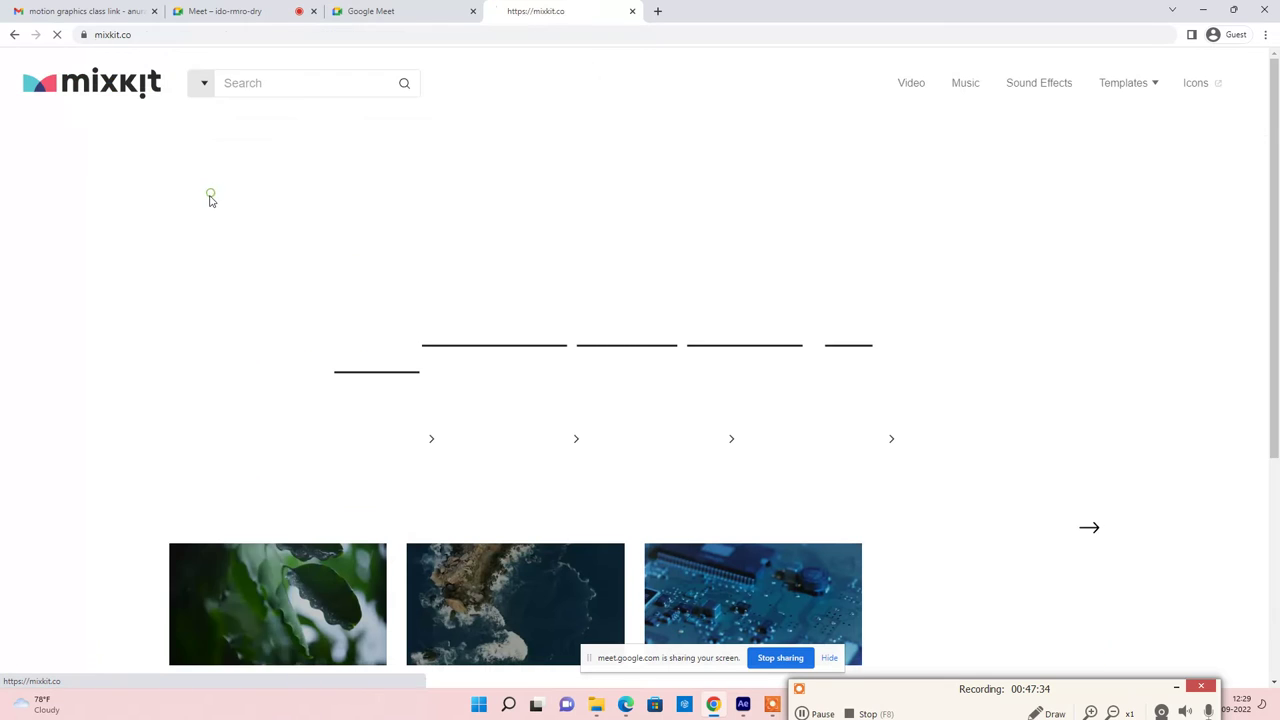
scroll(534, 369, down, 3)
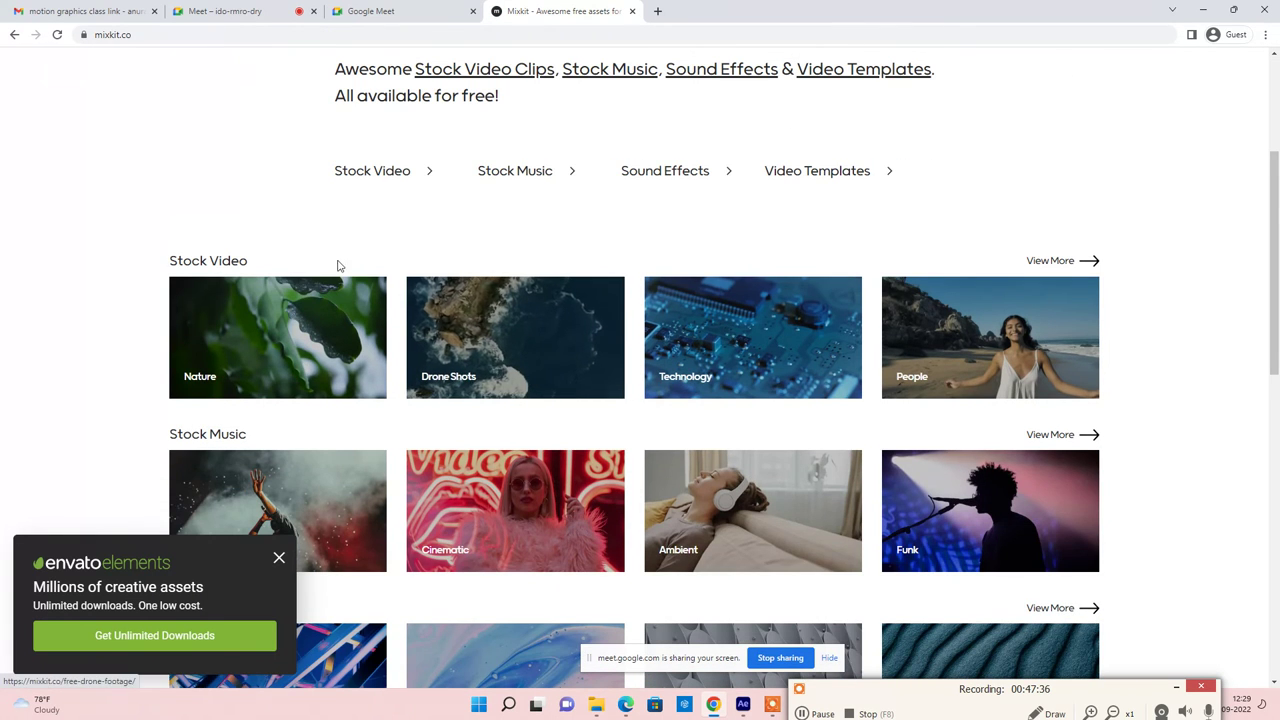
click(665, 173)
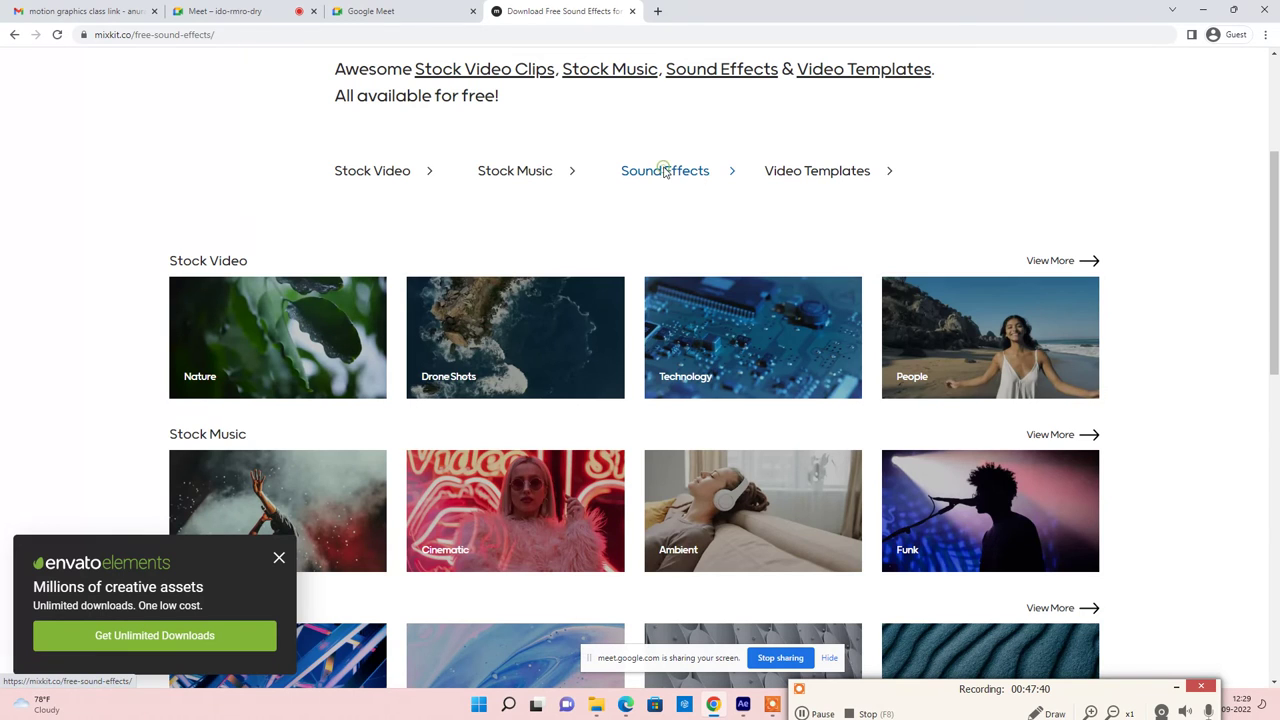
scroll(433, 402, down, 2)
Step: Preview several sound effects and download the Cinematic tunnel reverb woosh sound
click(436, 396)
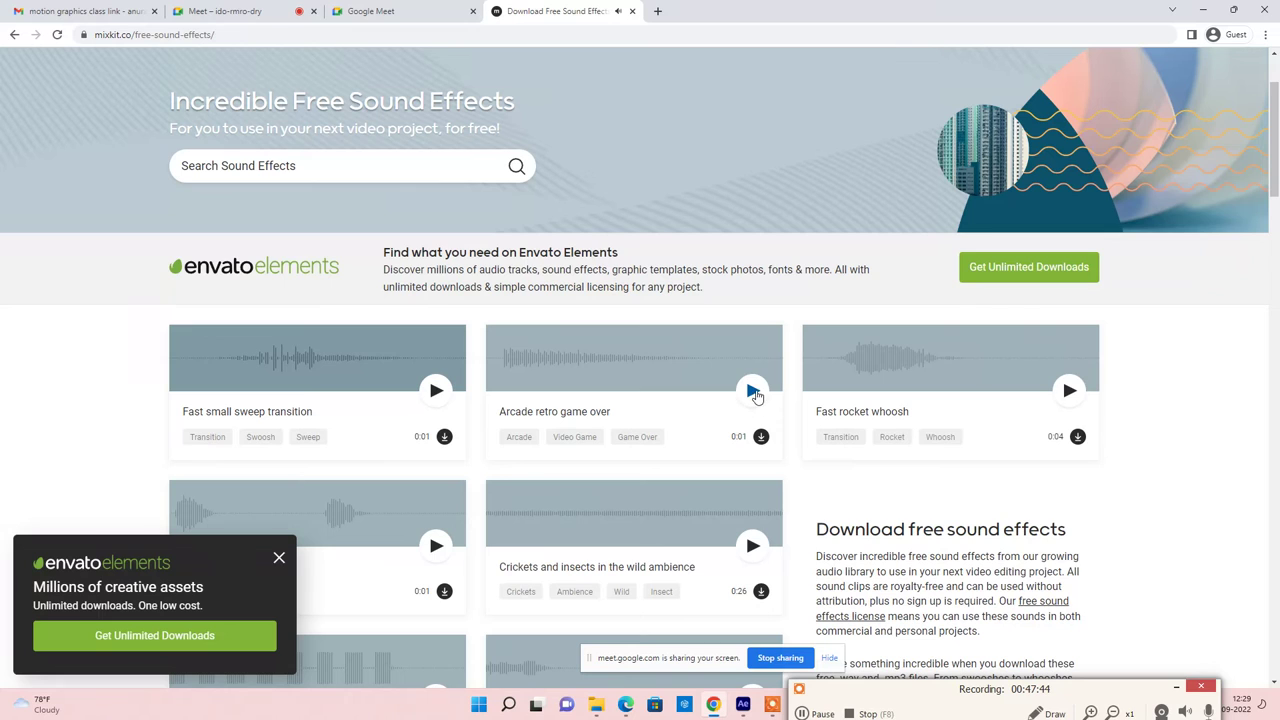
click(753, 391)
scroll(600, 408, down, 2)
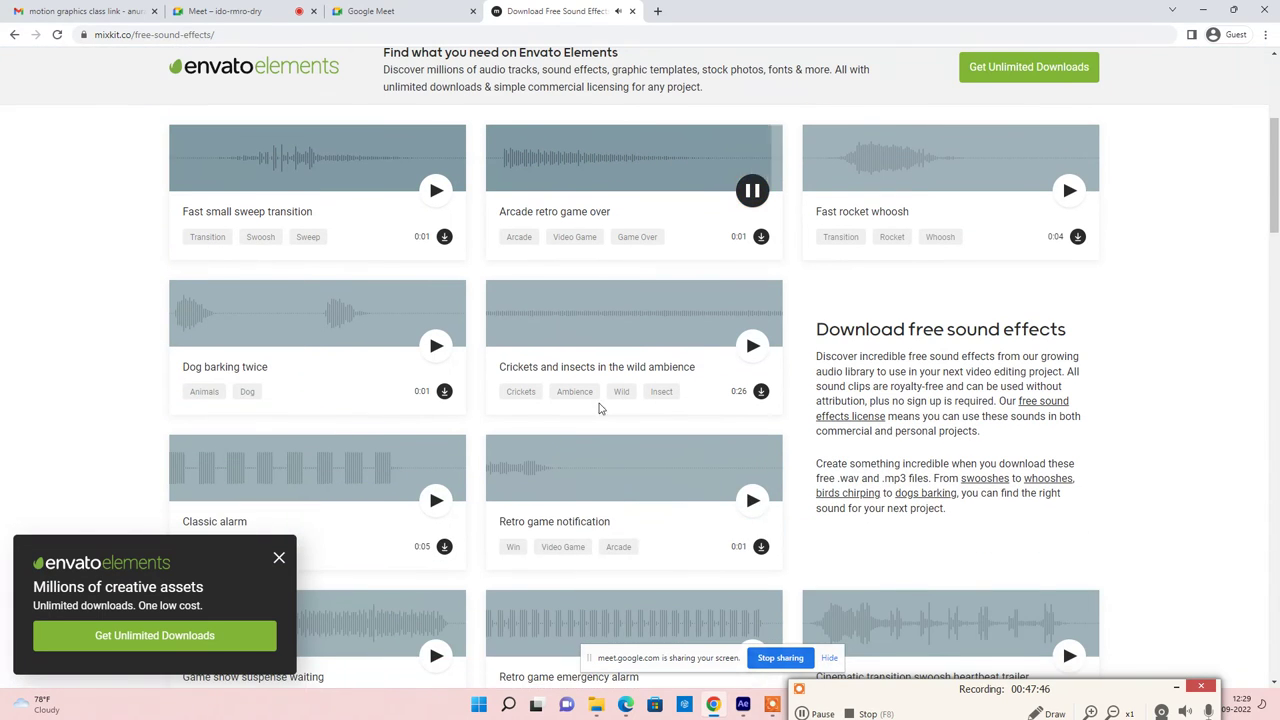
click(436, 346)
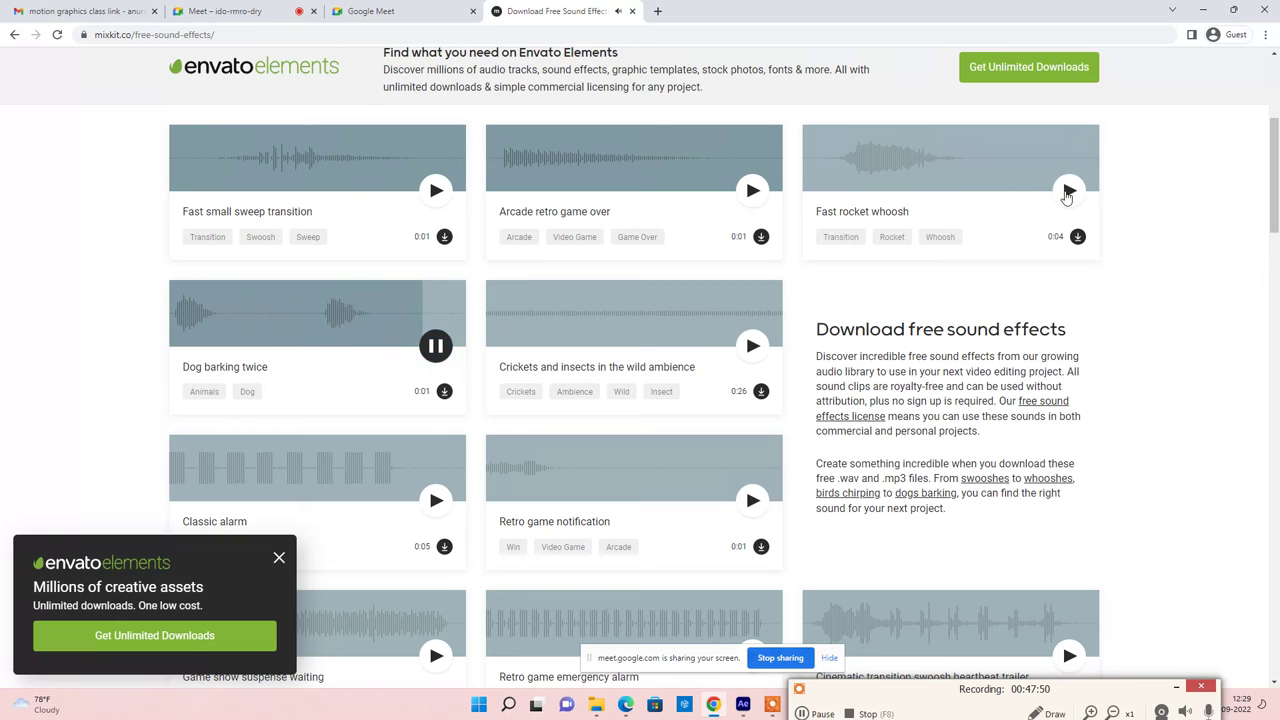
click(1068, 191)
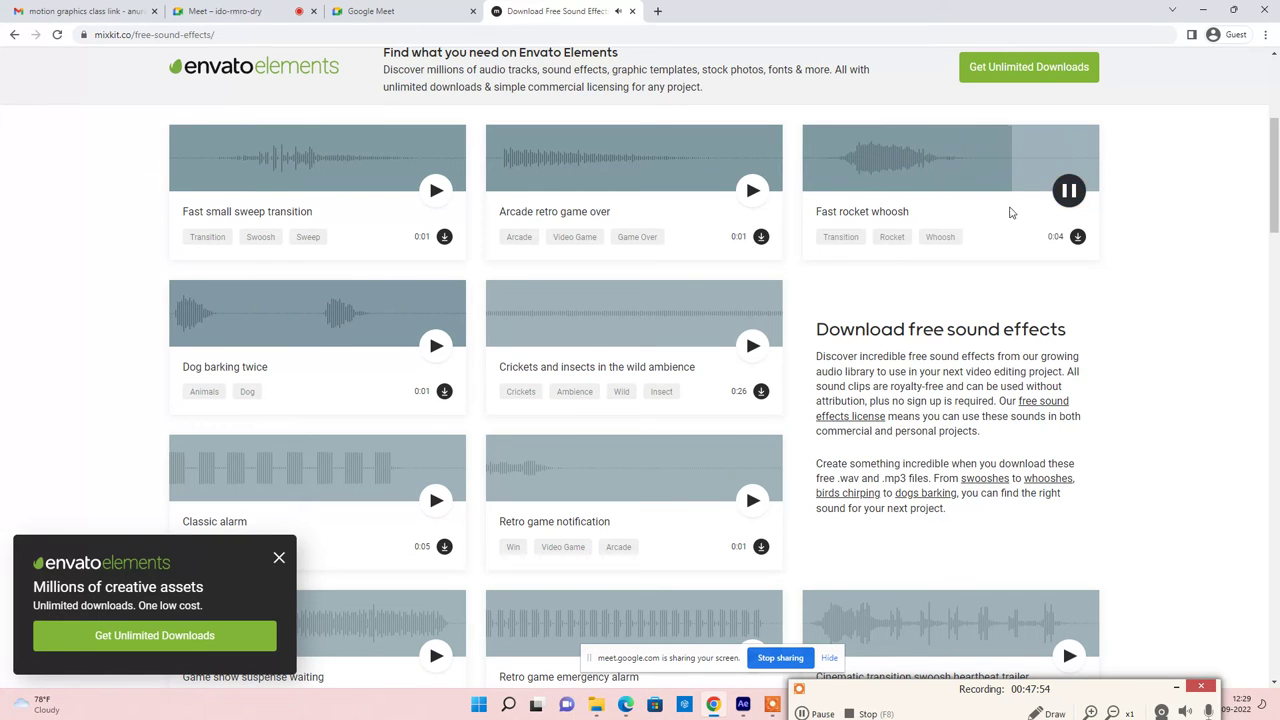
scroll(671, 360, down, 5)
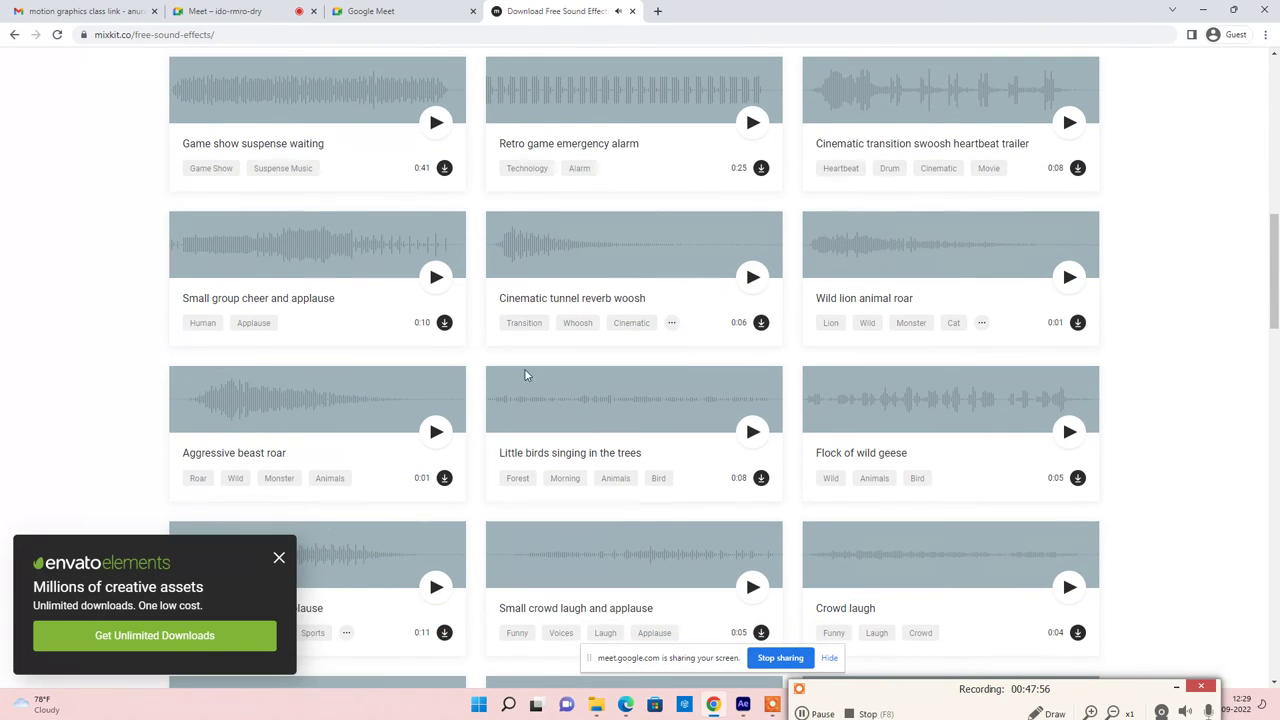
click(754, 279)
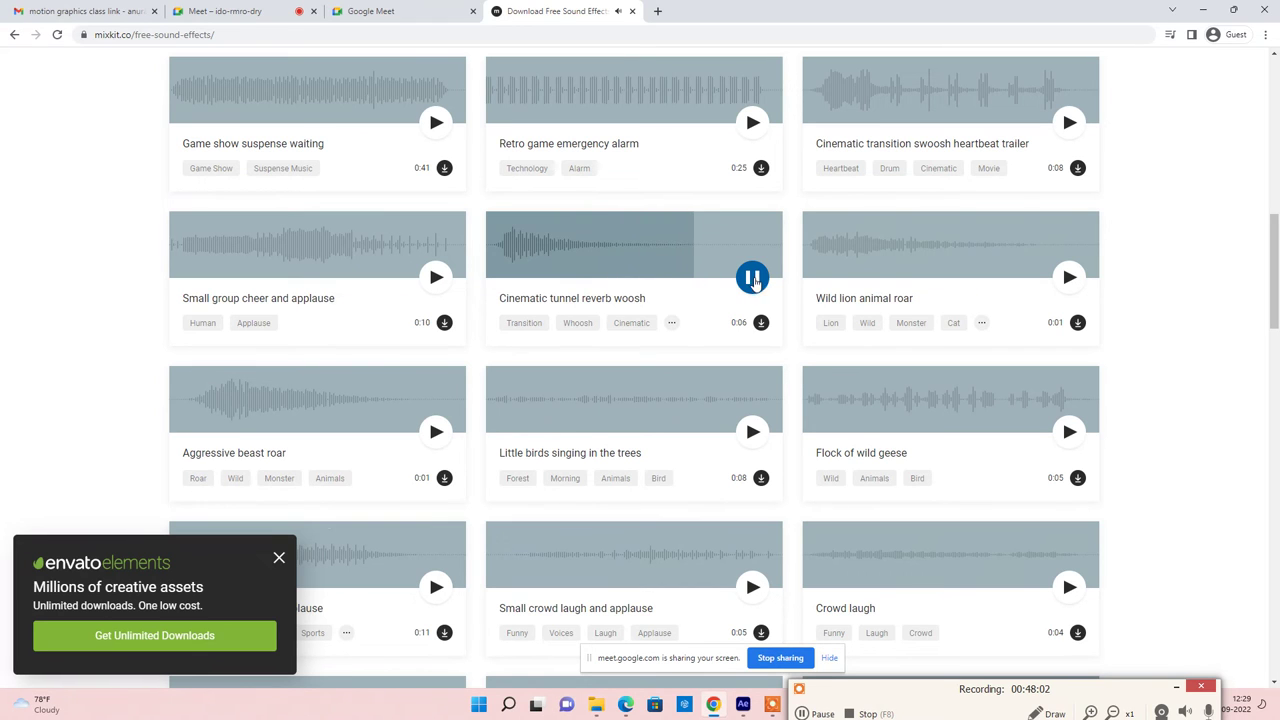
click(760, 322)
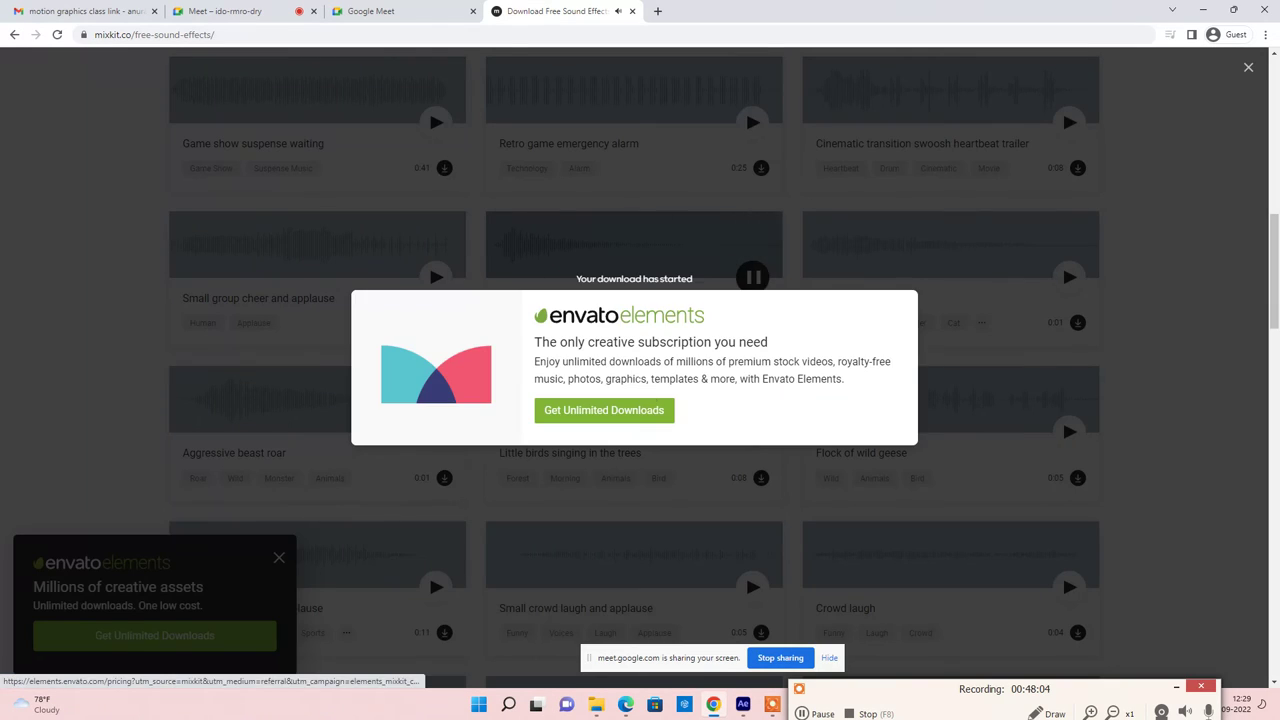
Step: Show the downloaded tunnel-reverb-woosh WAV in the Downloads folder, then return to After Effects
click(143, 671)
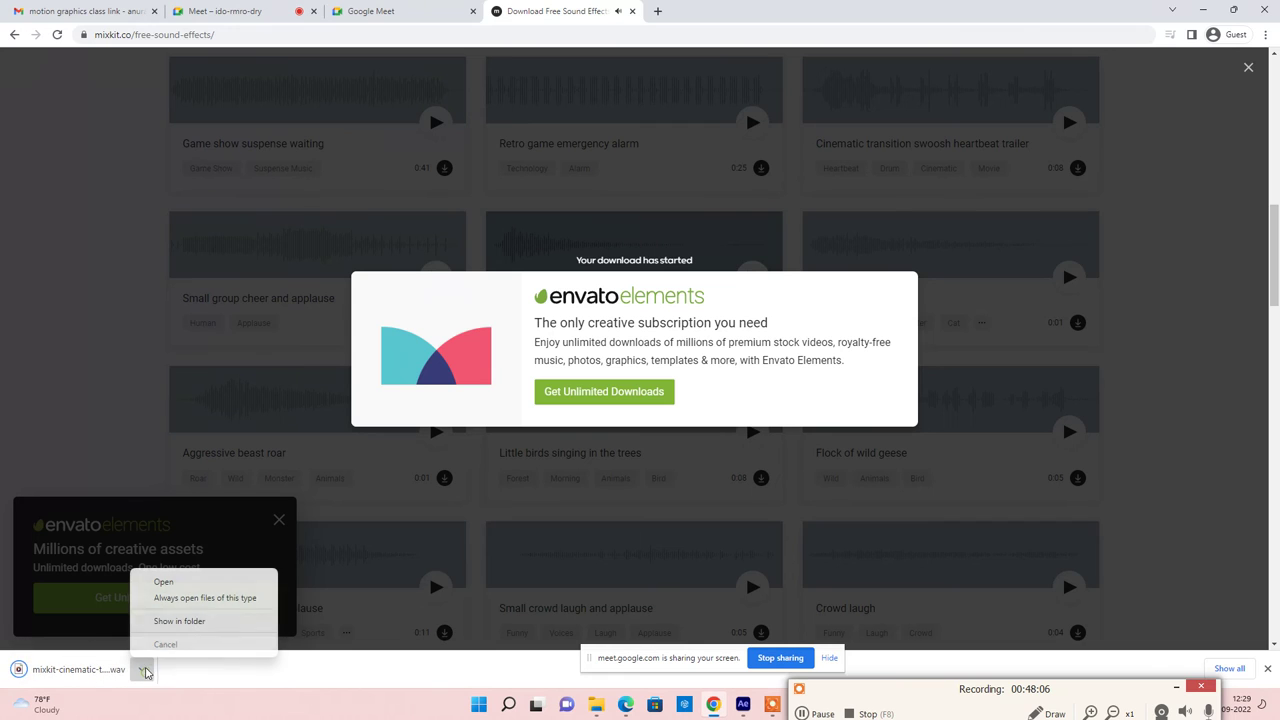
click(222, 620)
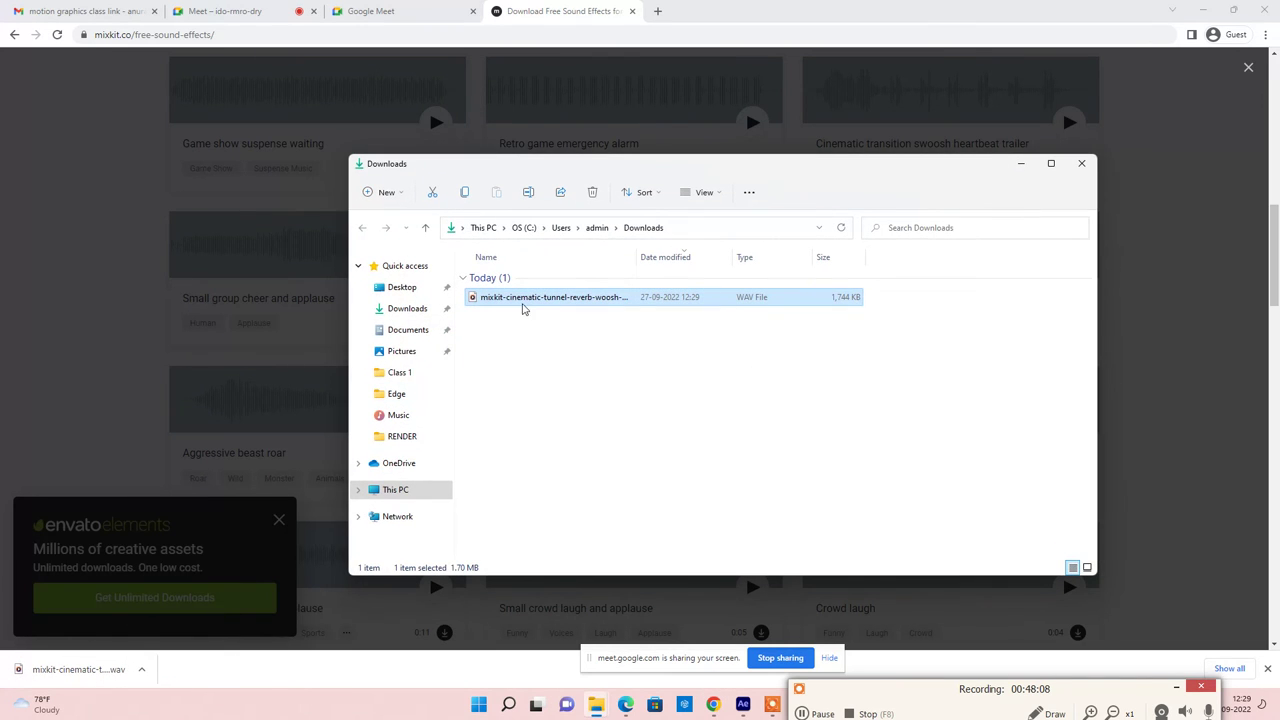
drag(530, 300, 497, 310)
click(742, 704)
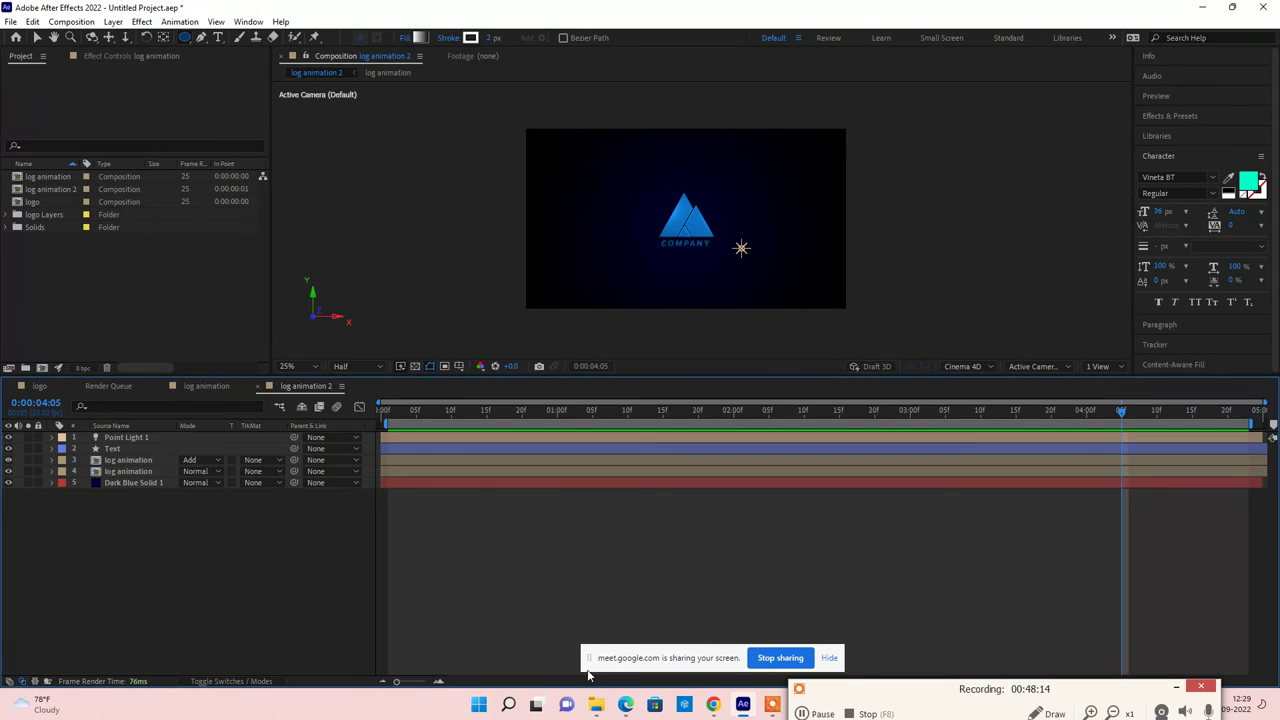
Step: Drag the woosh WAV into the log animation 2 timeline and display its audio waveform
mouse_move(597, 708)
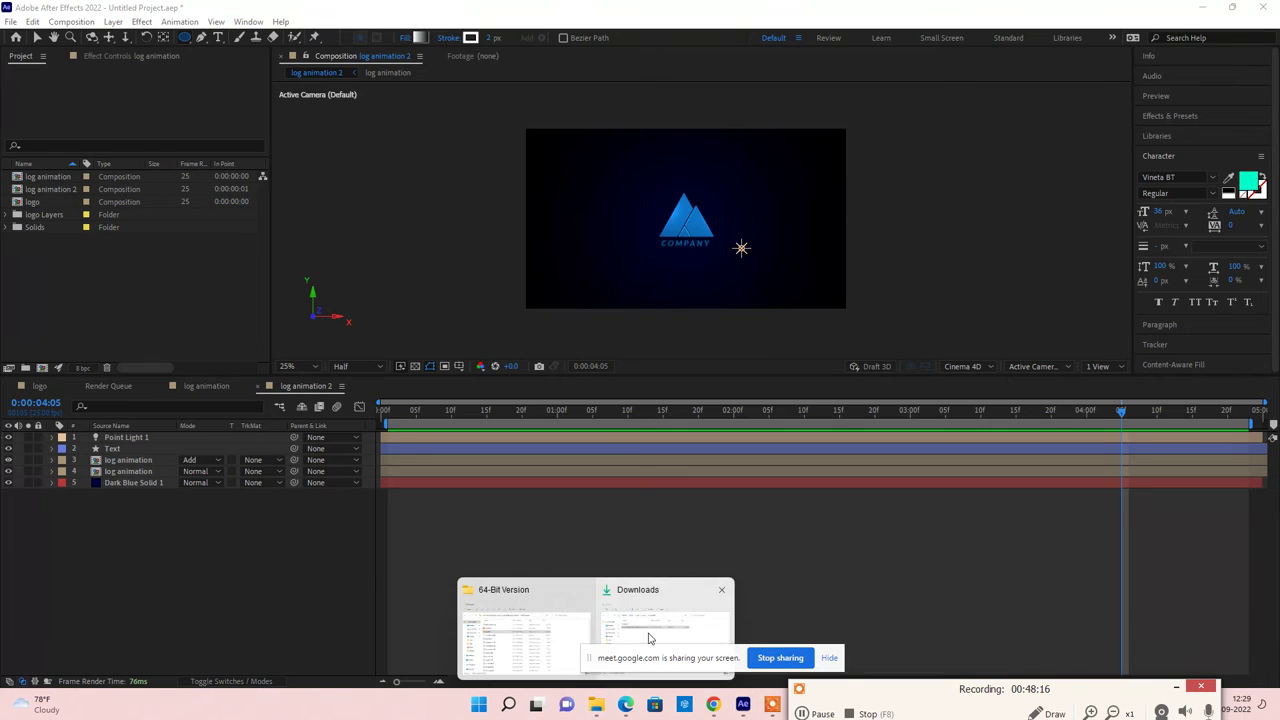
click(651, 598)
drag(512, 308, 104, 522)
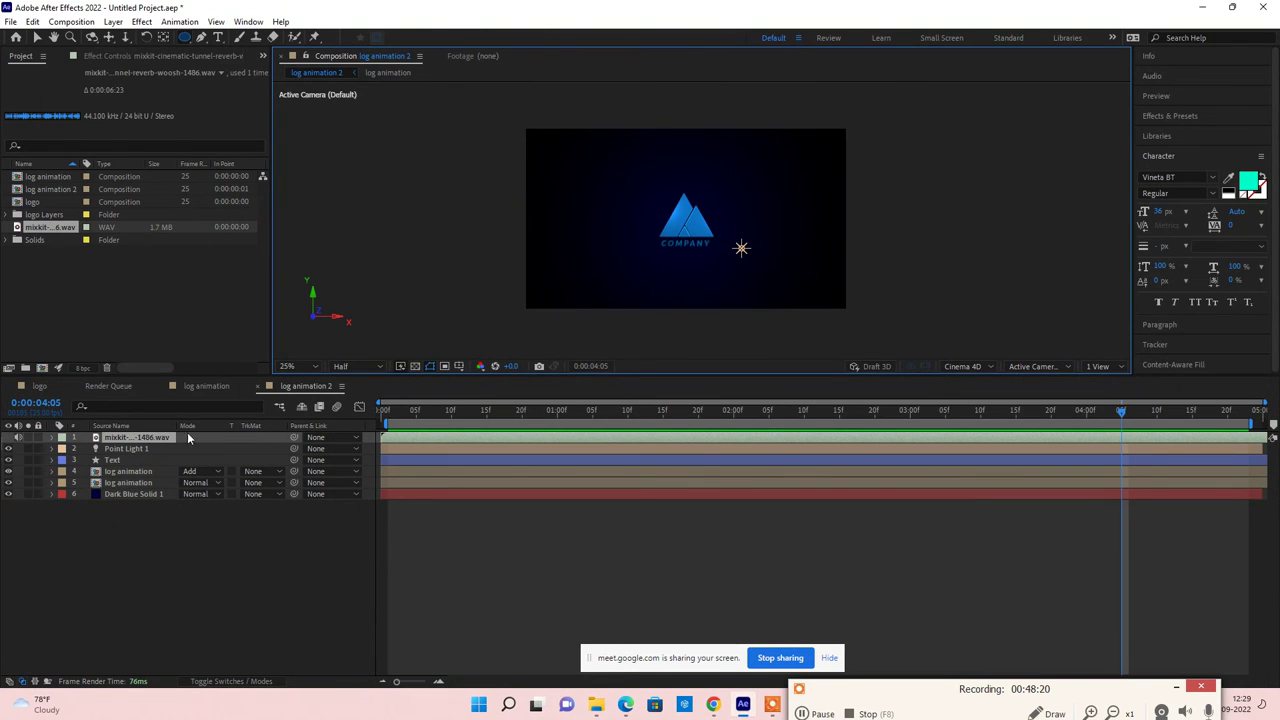
click(52, 437)
click(62, 449)
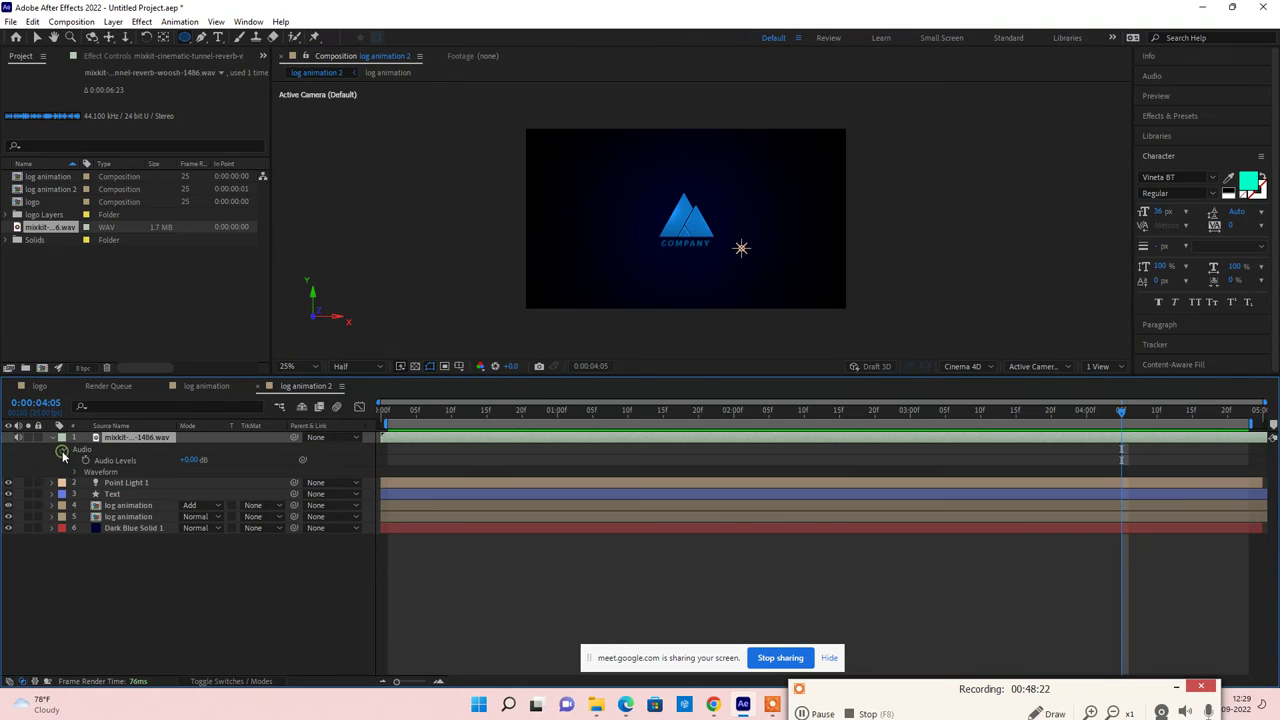
click(76, 472)
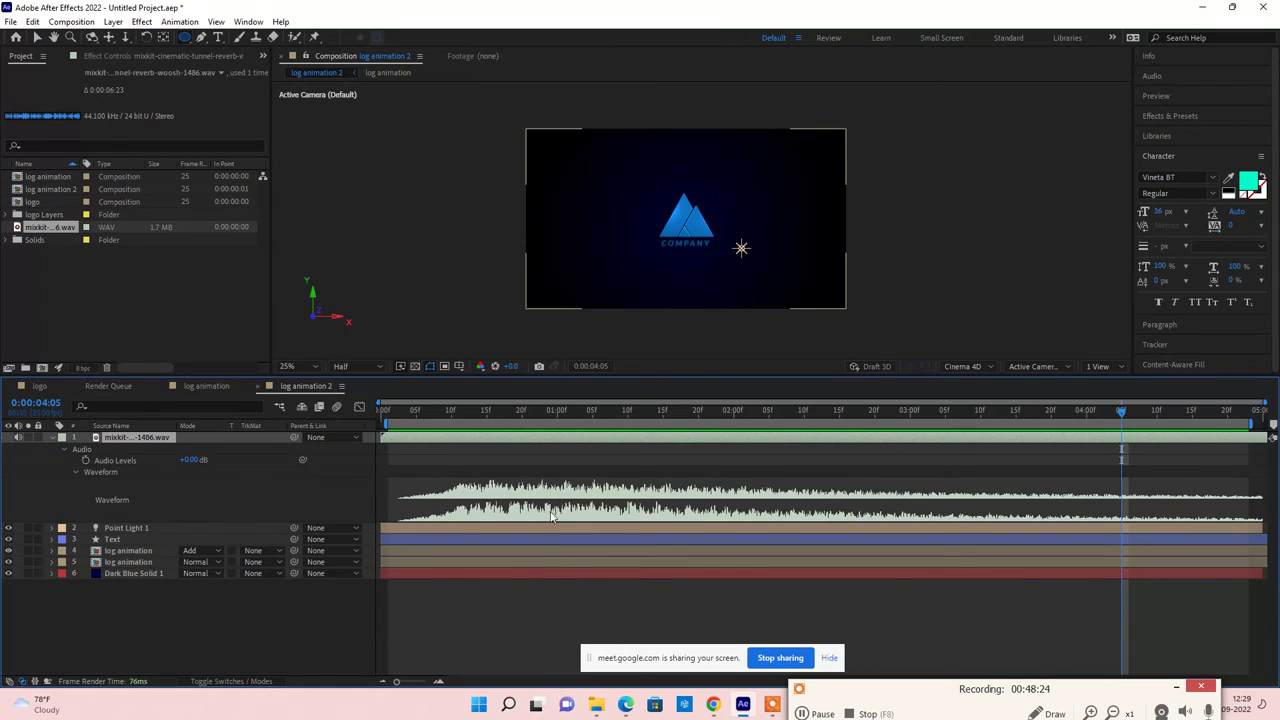
Step: Preview the animation with sound from the start, then park the time at 0:00:01:04
drag(568, 416, 380, 416)
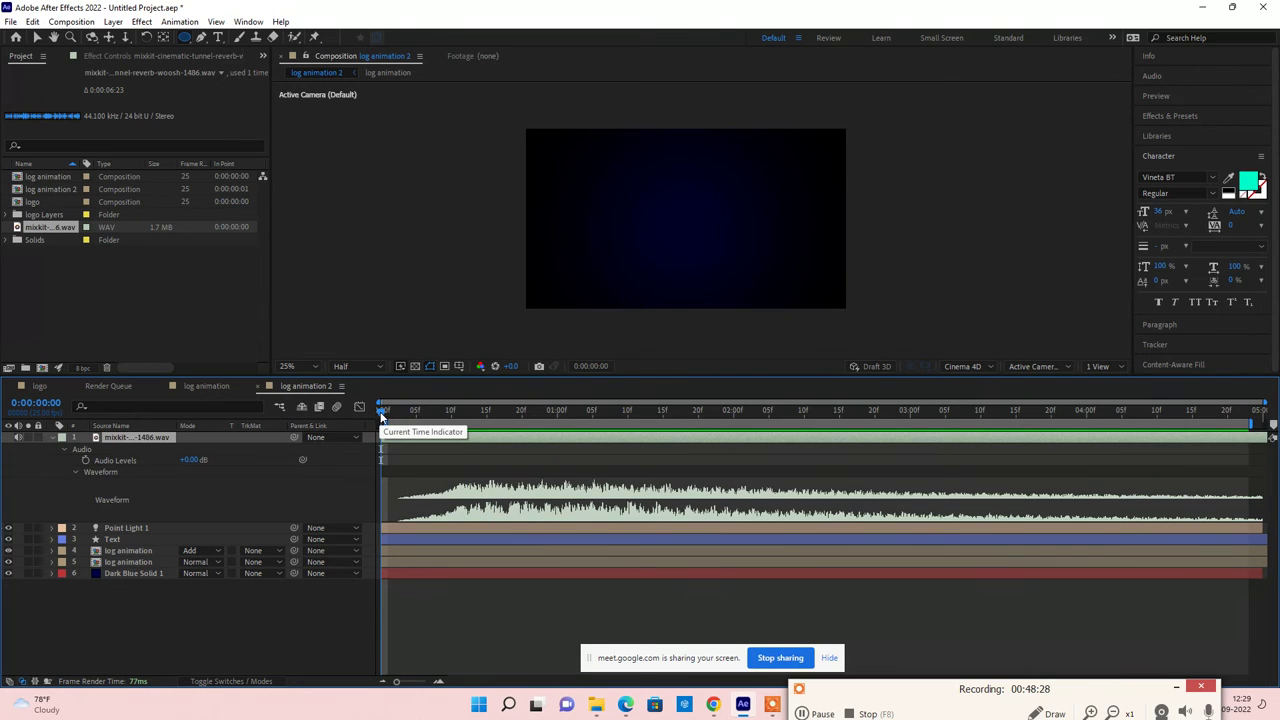
key(space)
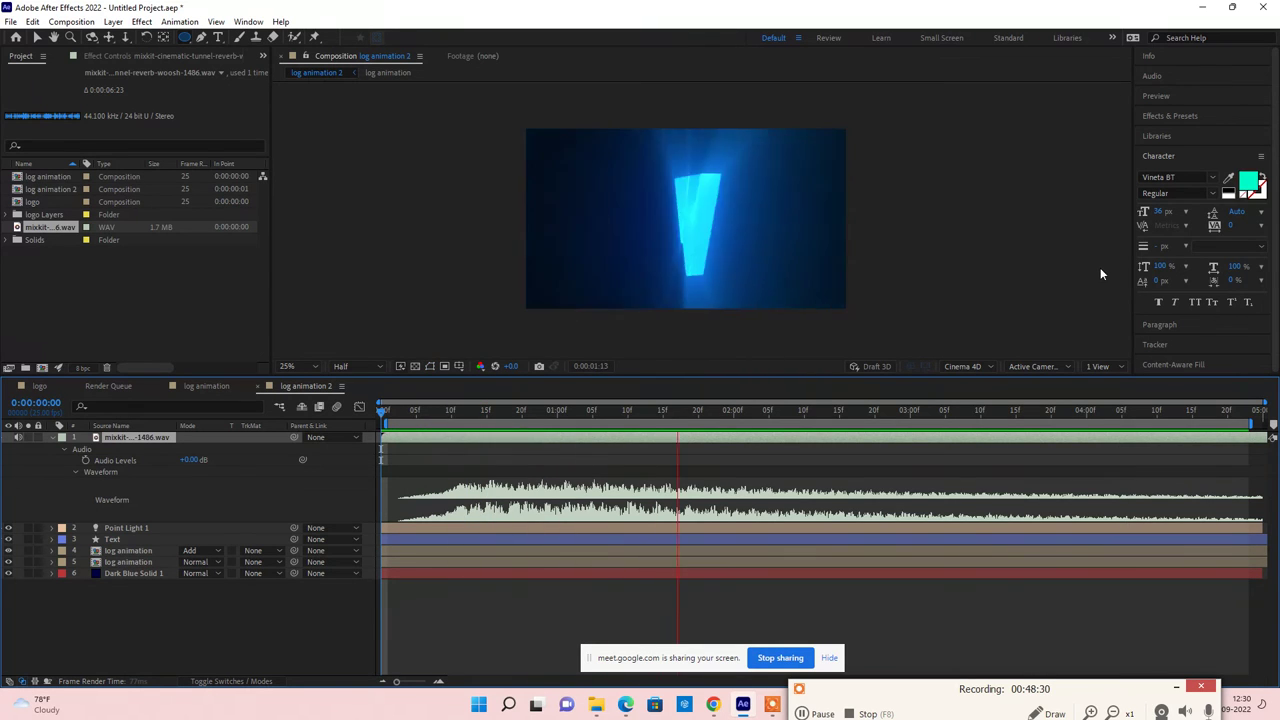
click(1156, 96)
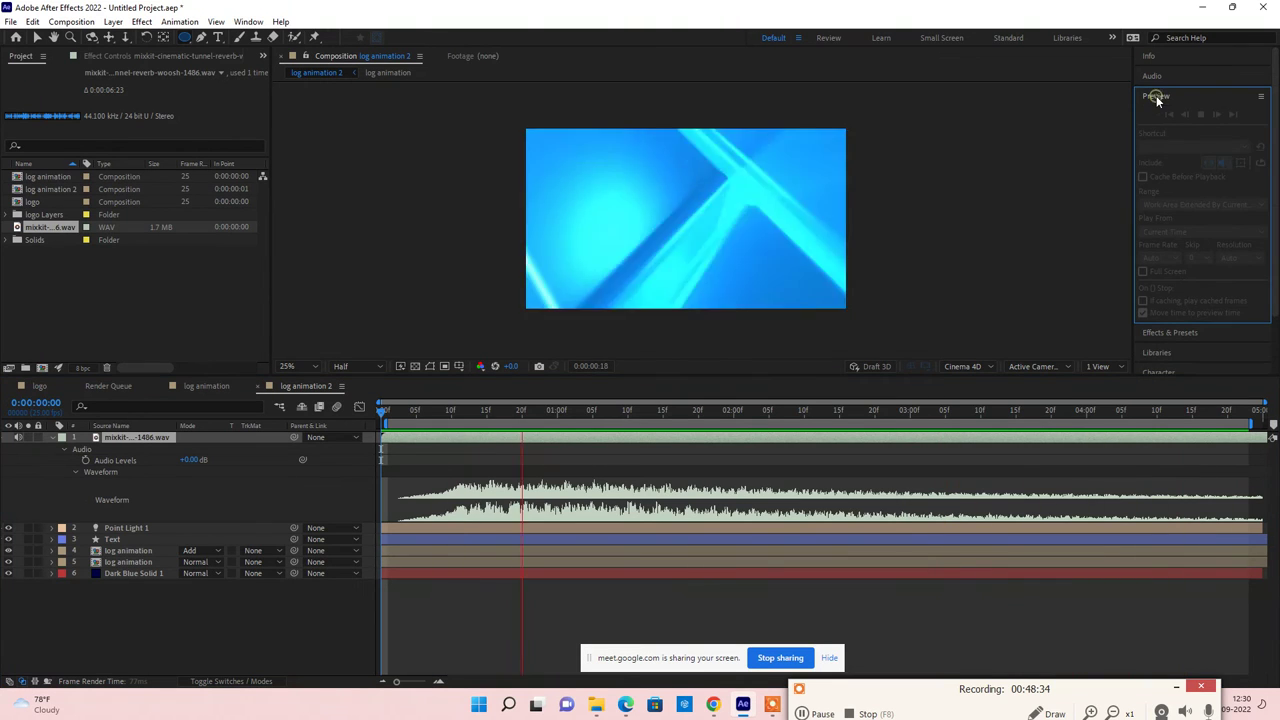
key(space)
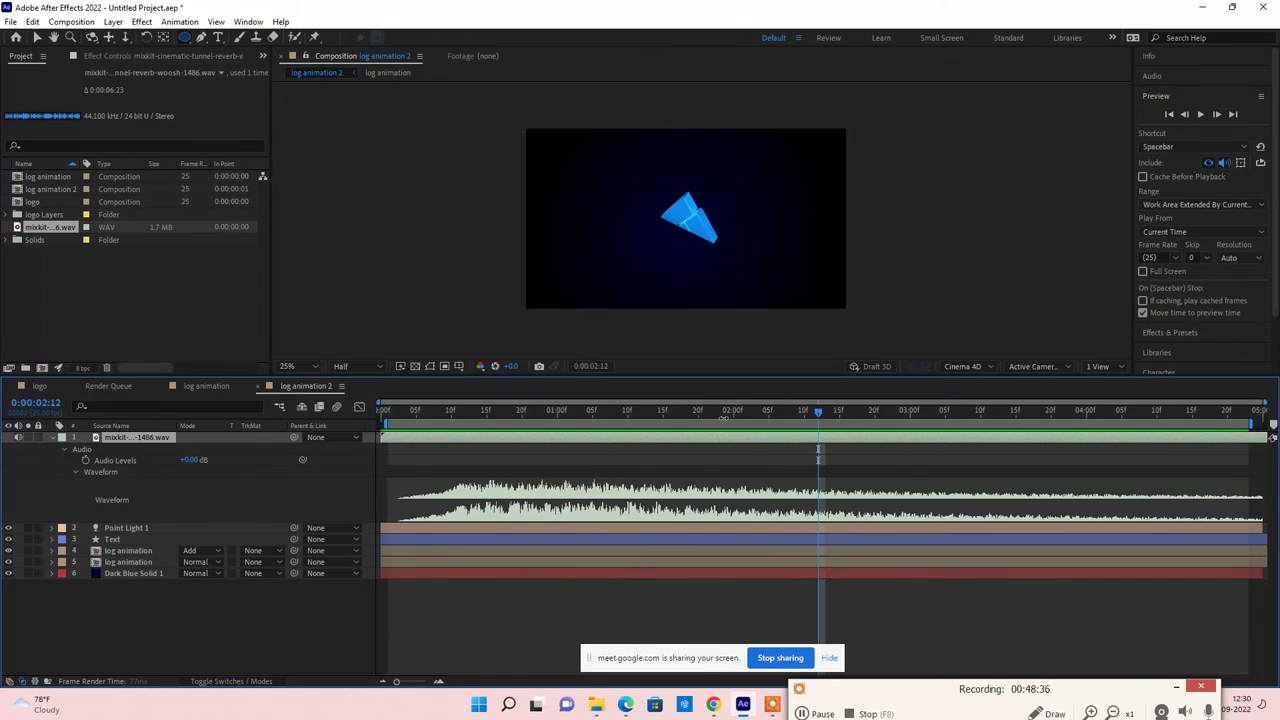
drag(727, 416, 586, 413)
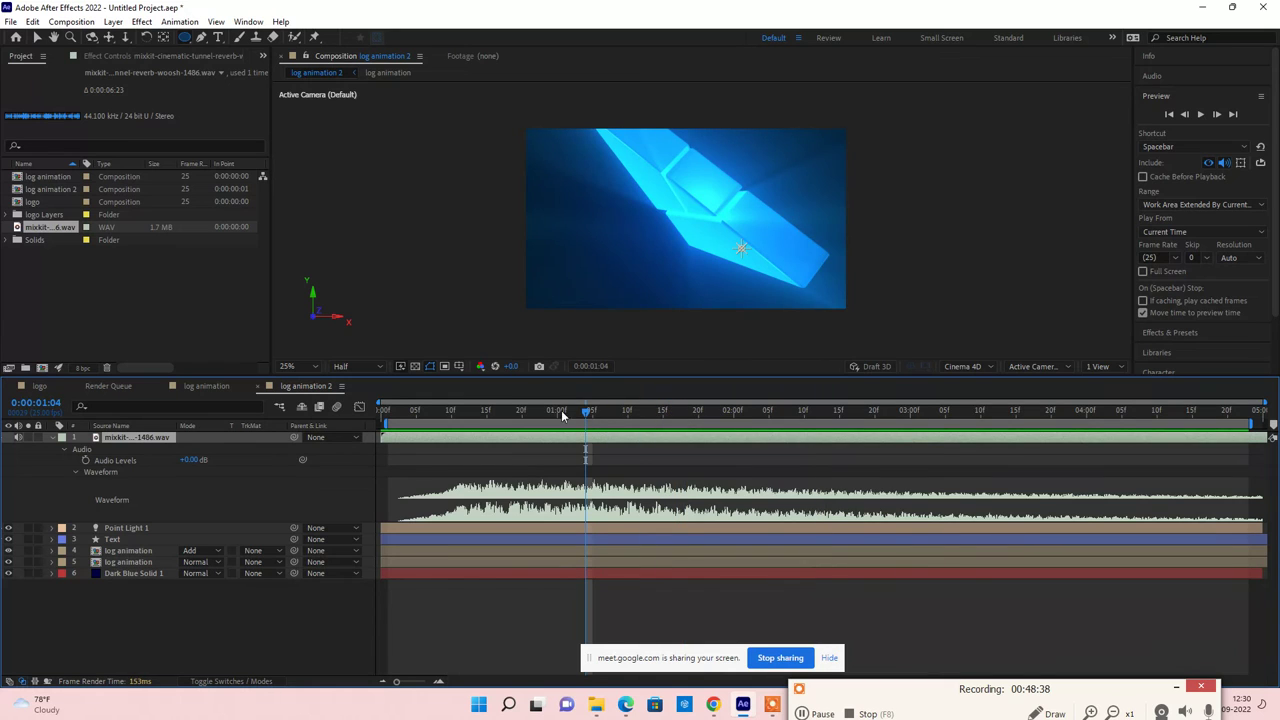
click(33, 22)
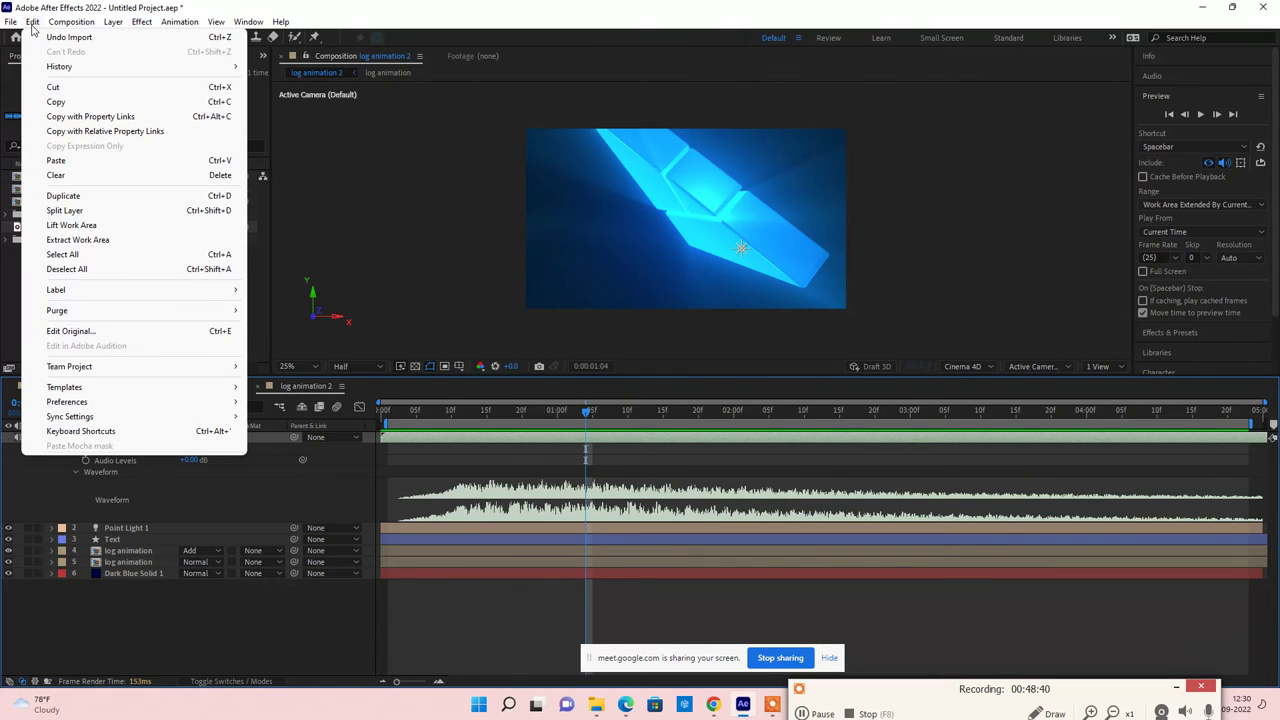
Step: In Audio Hardware preferences, set the default output to Speakers (2- USB Audio Device)
mouse_move(122, 402)
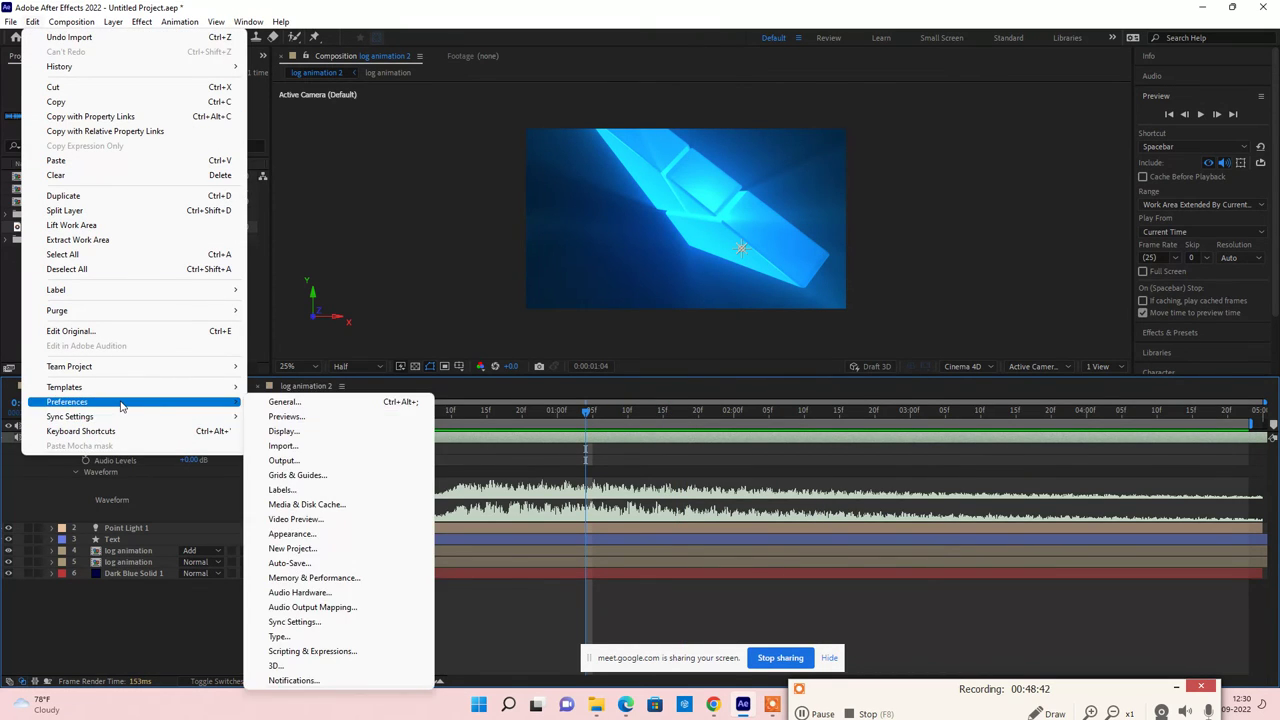
click(320, 593)
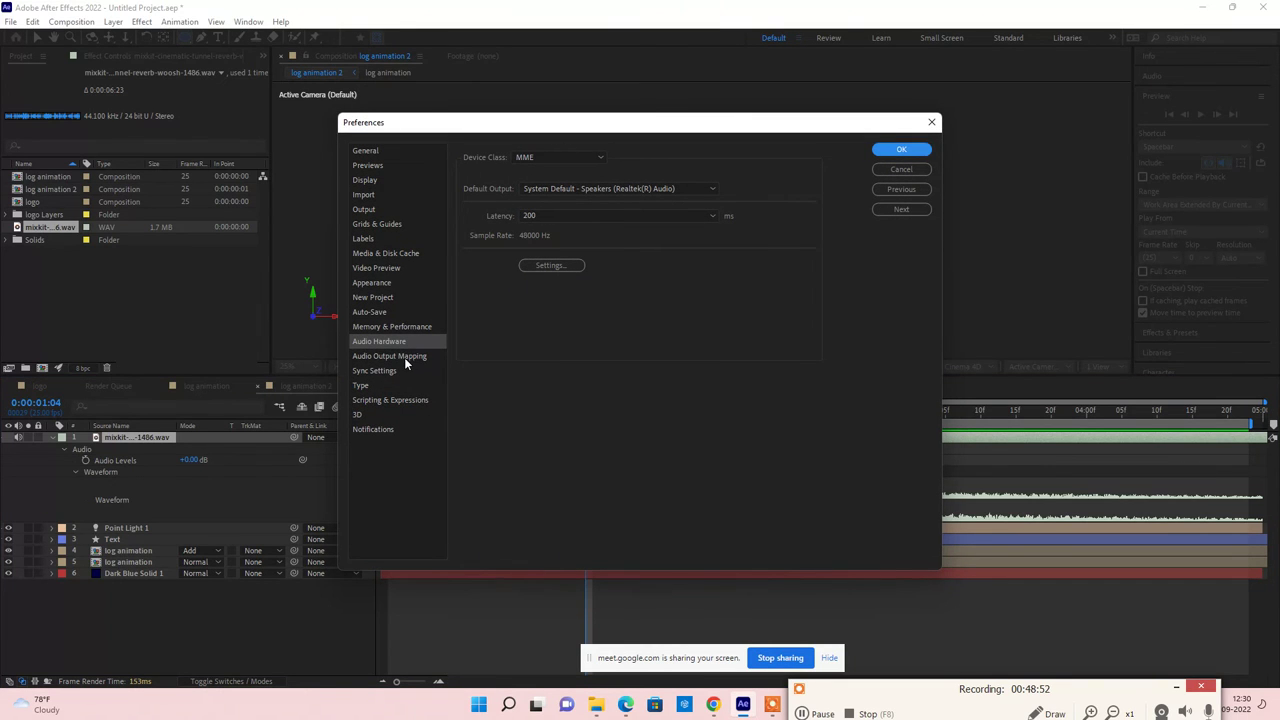
click(638, 188)
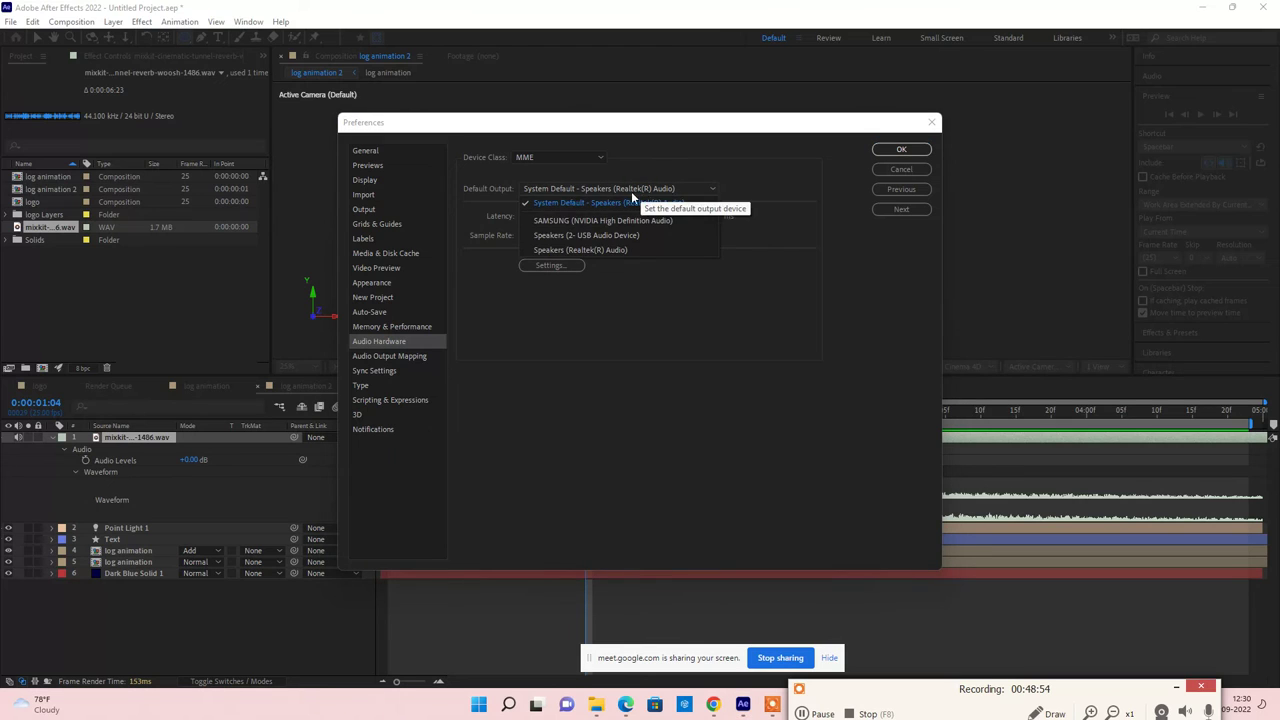
click(576, 236)
click(707, 378)
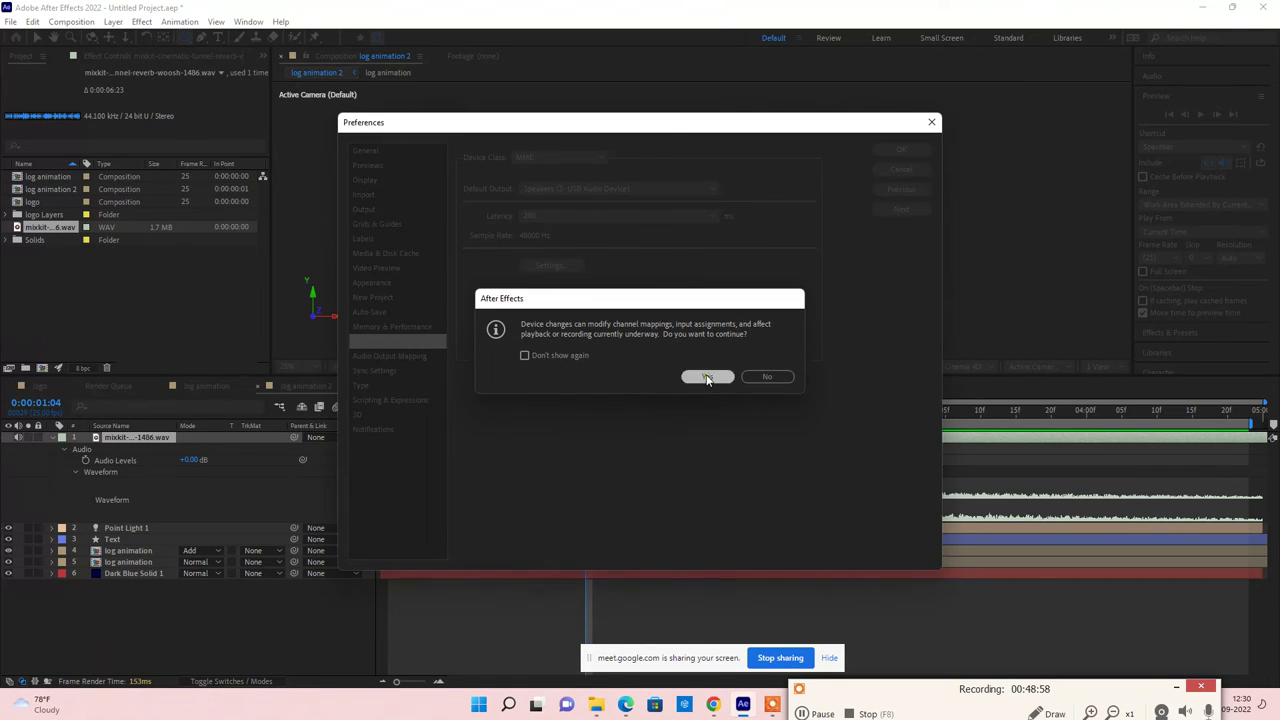
Step: Apply the preferences and preview the animation from near the start
click(910, 152)
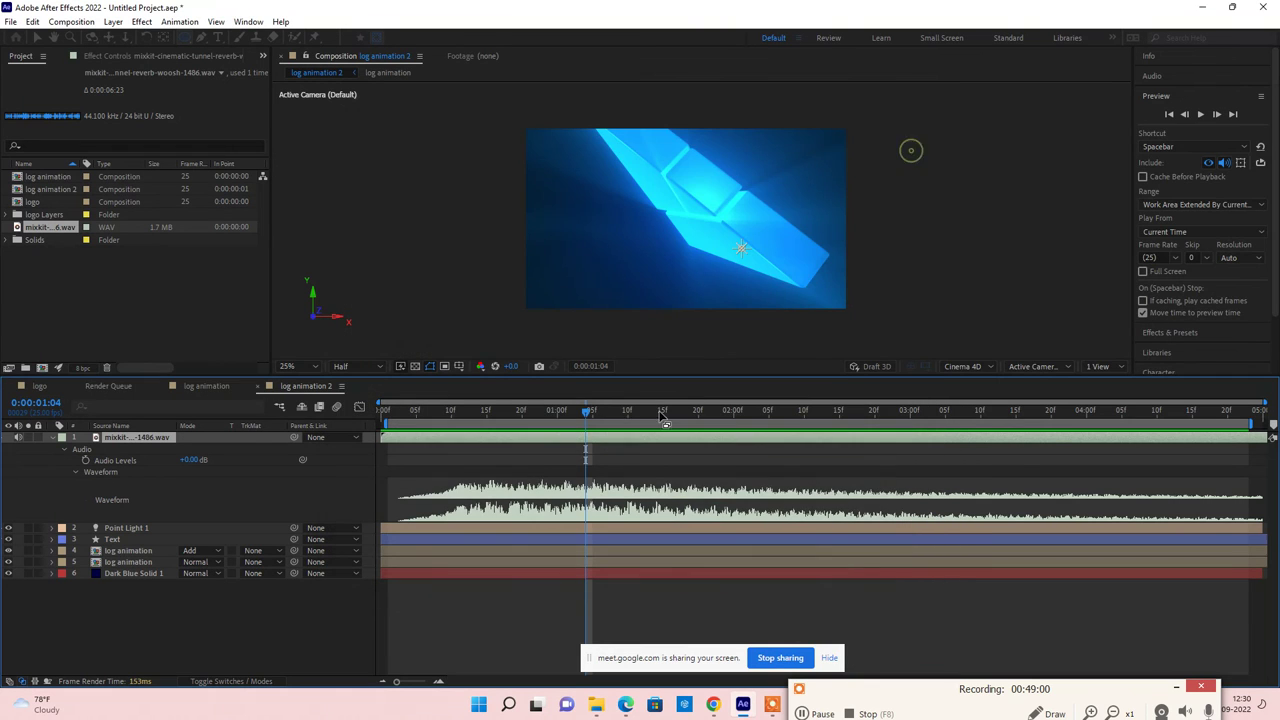
drag(587, 410, 410, 416)
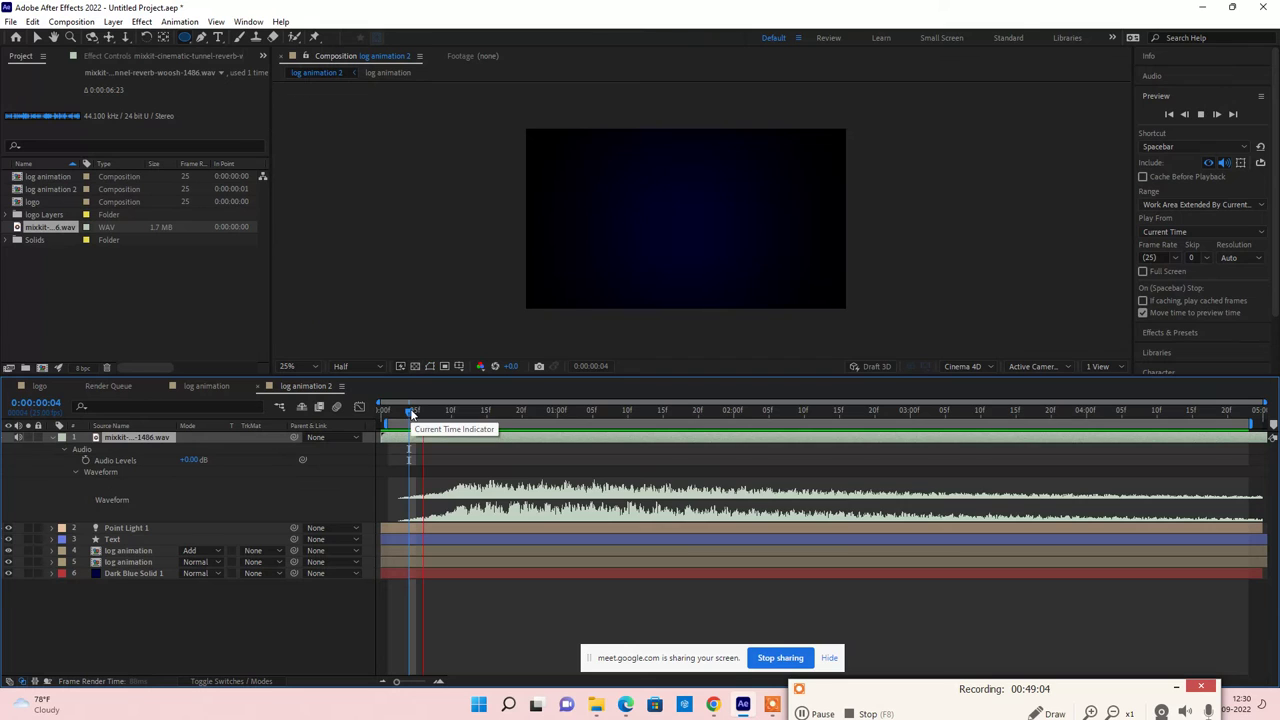
key(space)
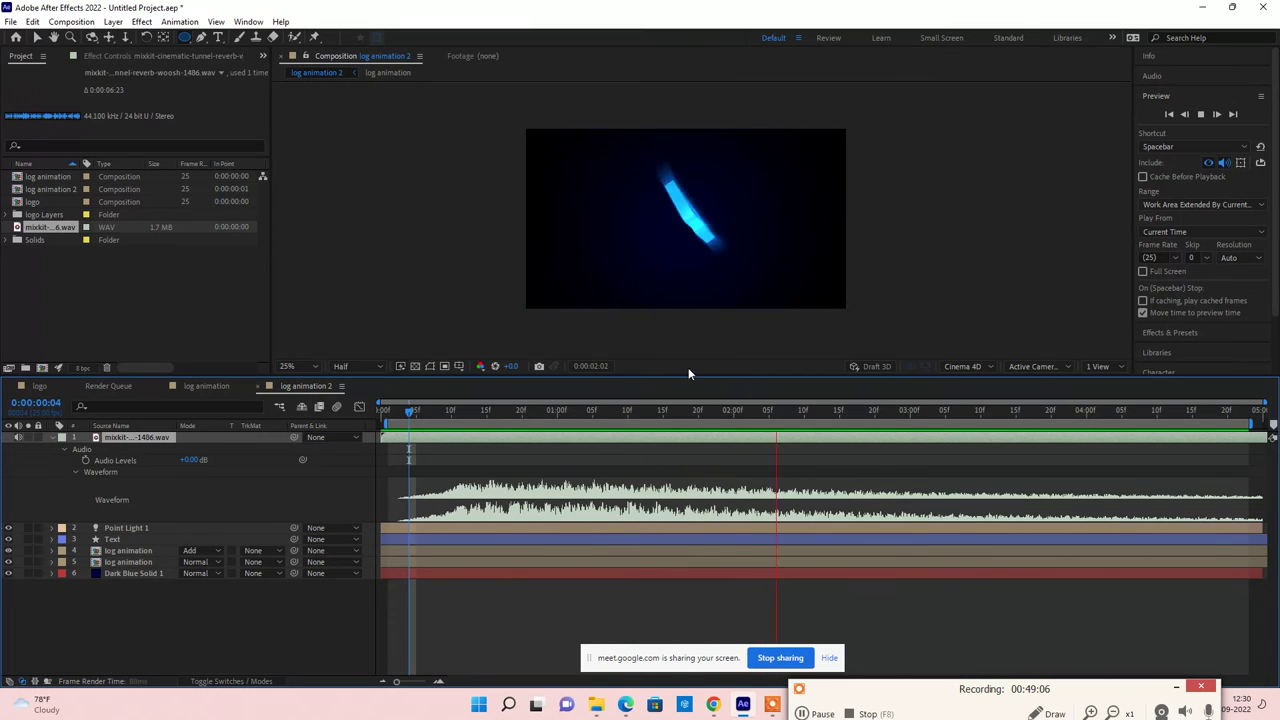
Step: Set the Audio Hardware default output to Speakers (Realtek(R) Audio) and confirm
click(32, 21)
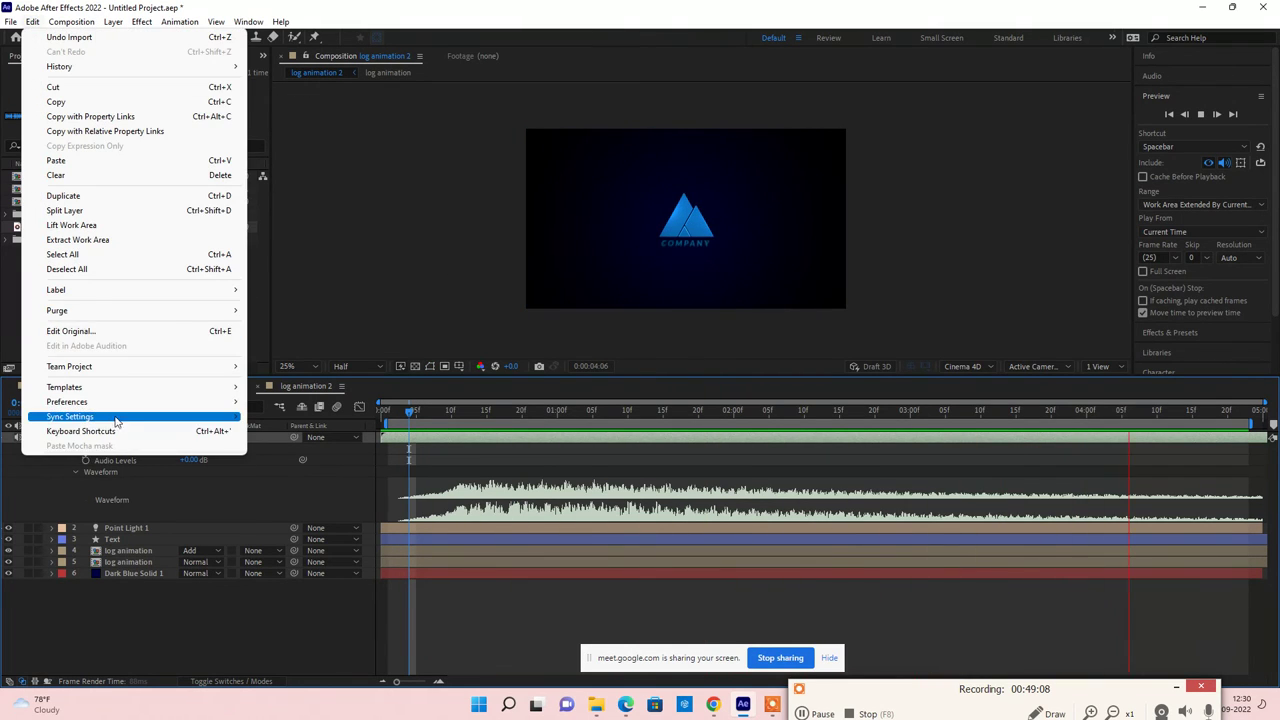
mouse_move(166, 402)
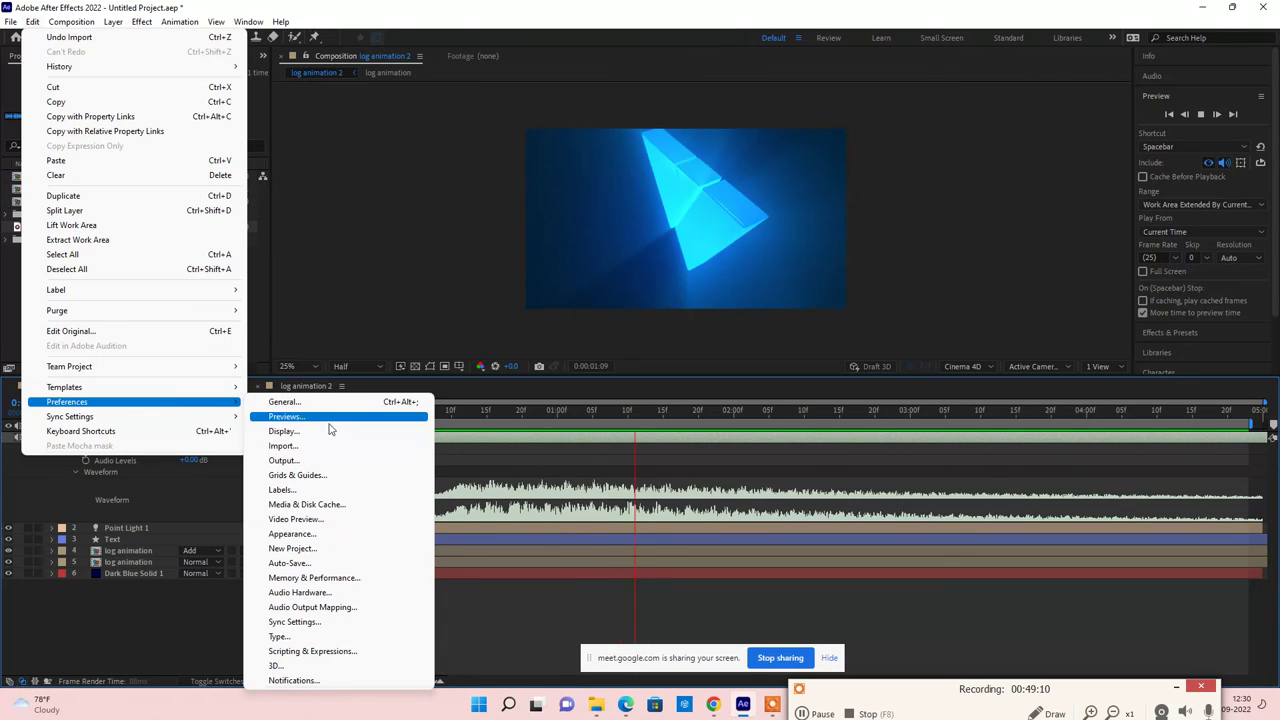
click(336, 593)
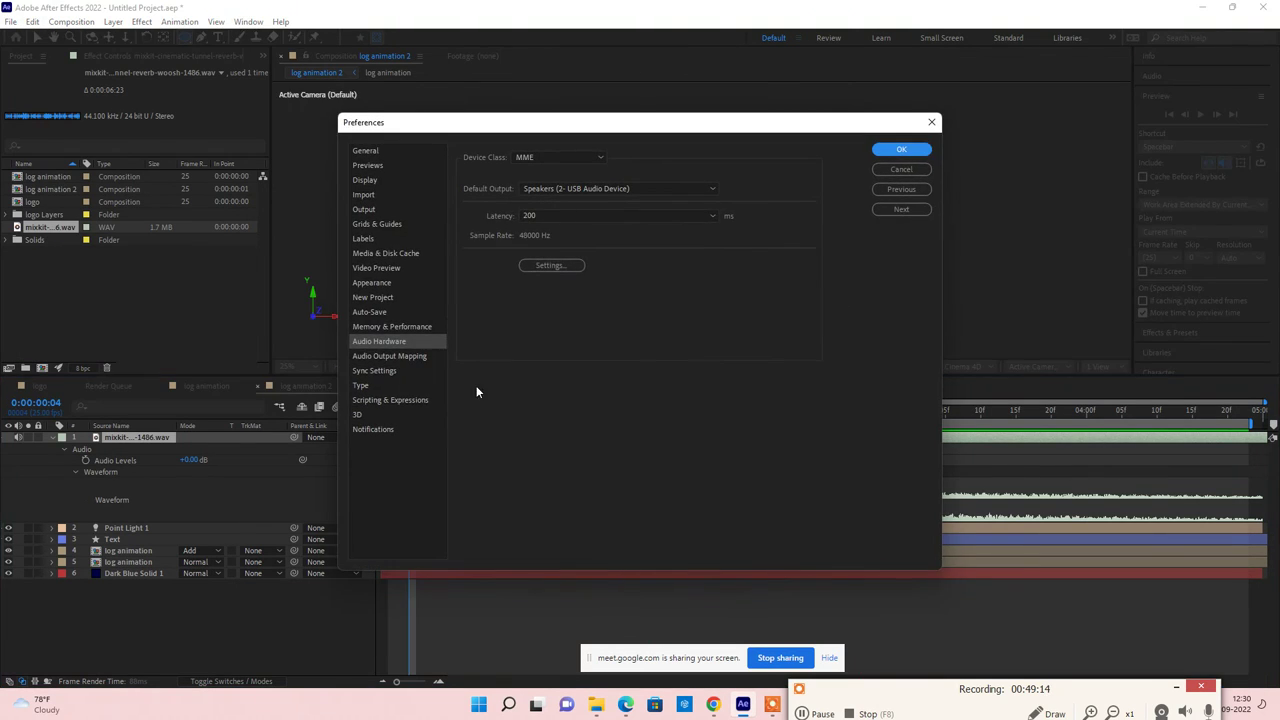
click(599, 187)
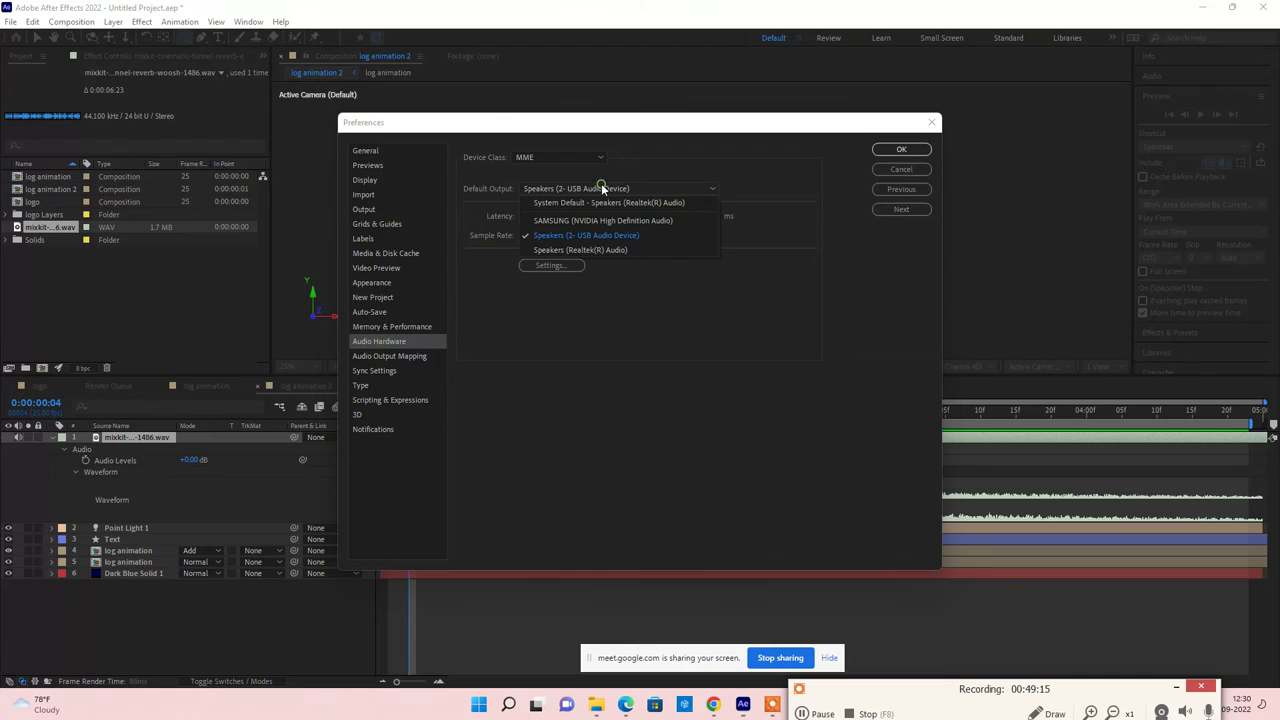
click(584, 251)
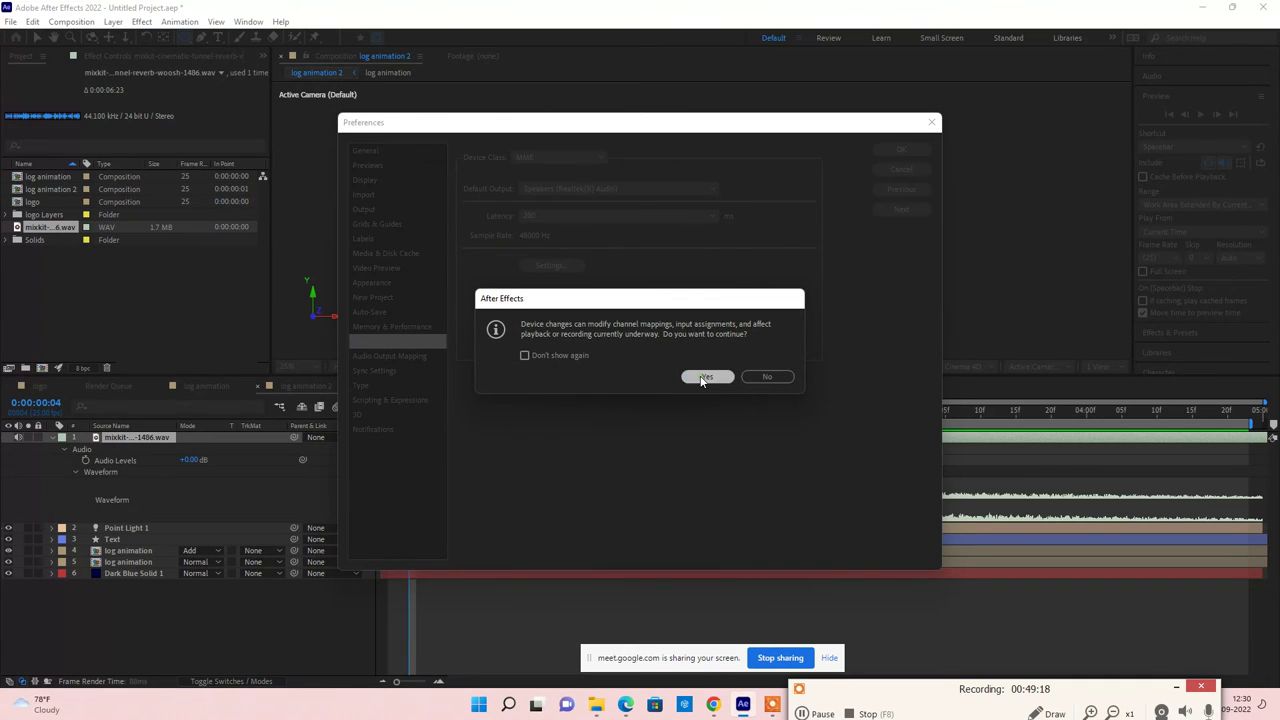
click(705, 377)
click(902, 151)
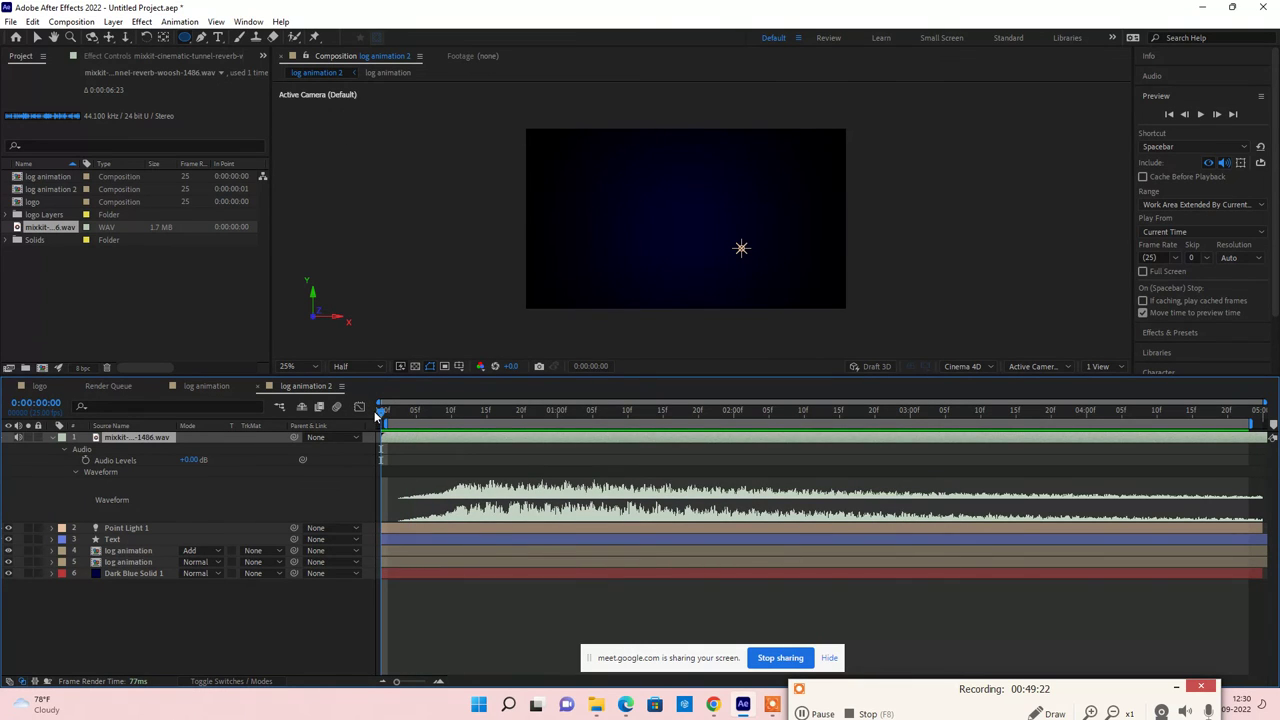
Step: Replay the preview to hear the whoosh, checking the Windows sound settings in between
key(space)
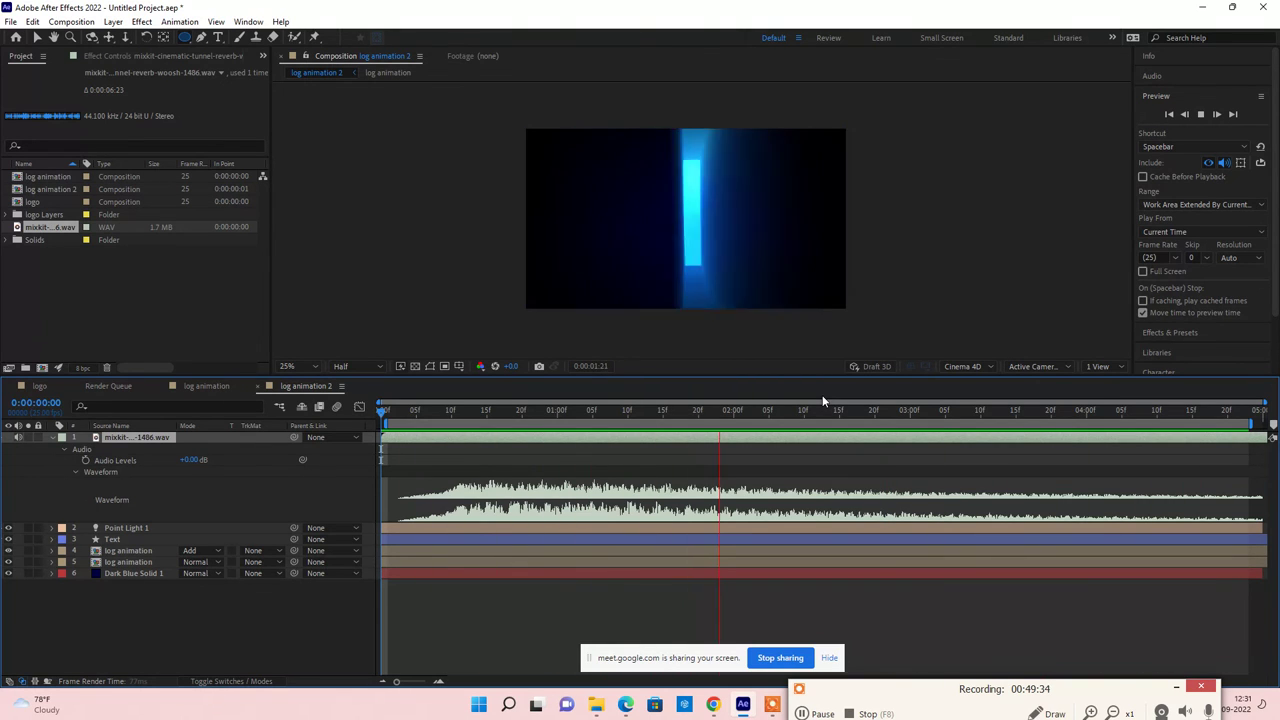
key(space)
drag(918, 690, 648, 640)
click(1195, 704)
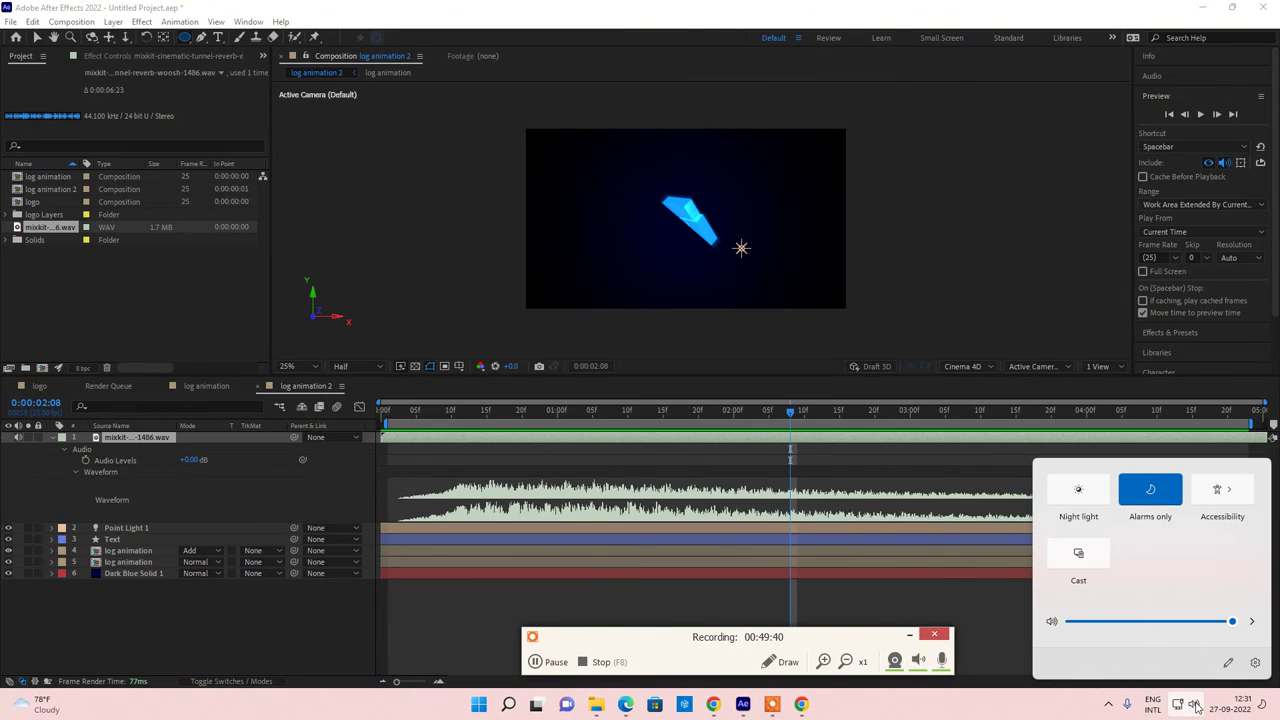
click(1196, 705)
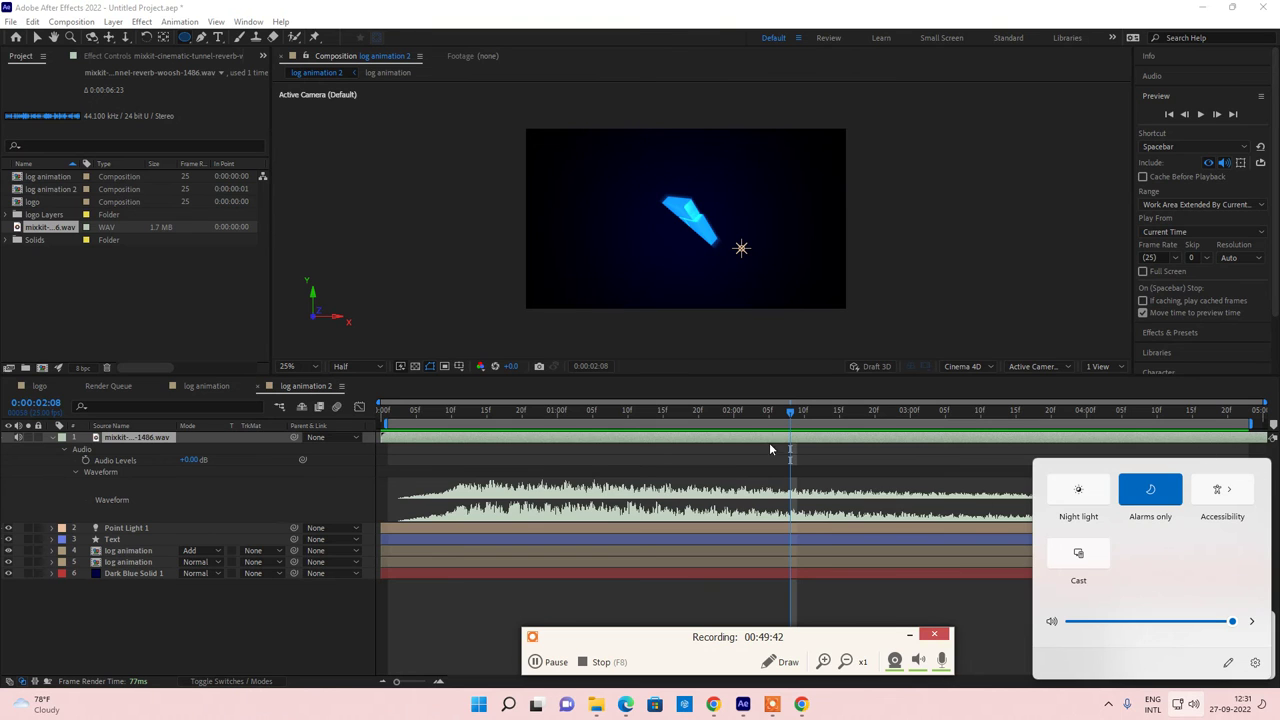
key(space)
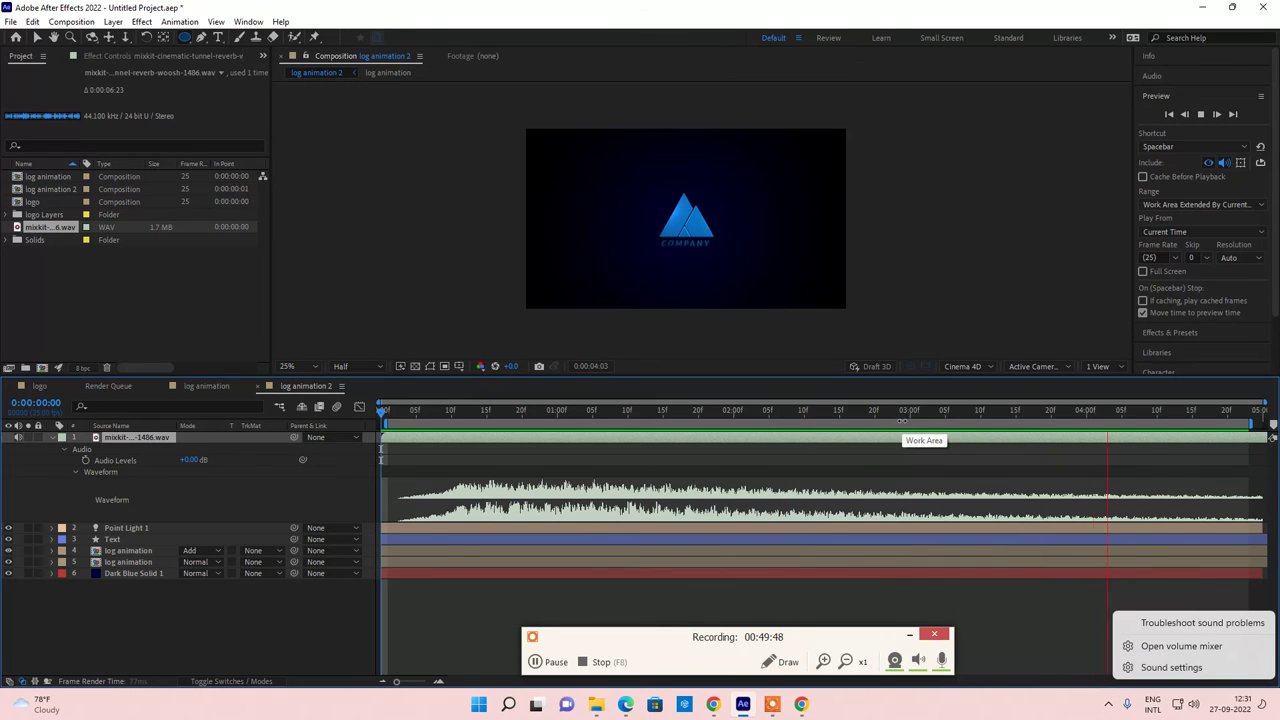
key(space)
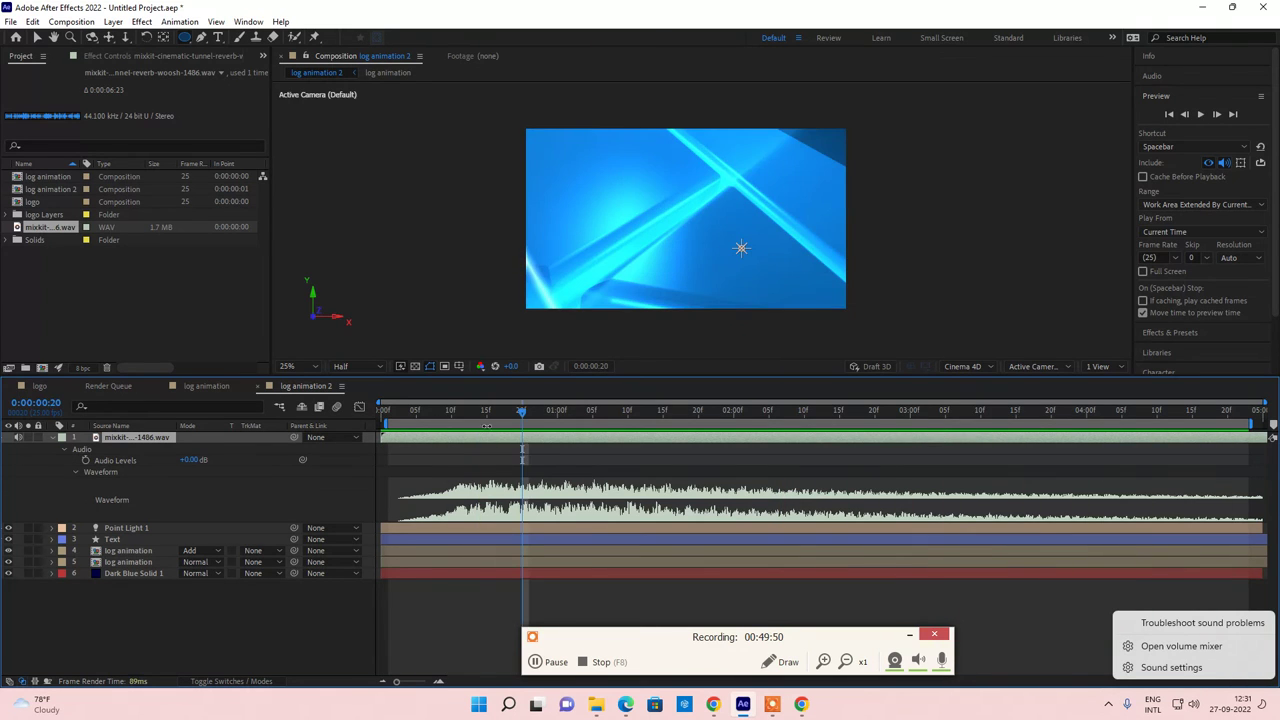
Step: Find the logo reveal near 0:00:02:24, shift the whoosh layer to start around 0:00:02:23, and preview
drag(522, 412, 596, 444)
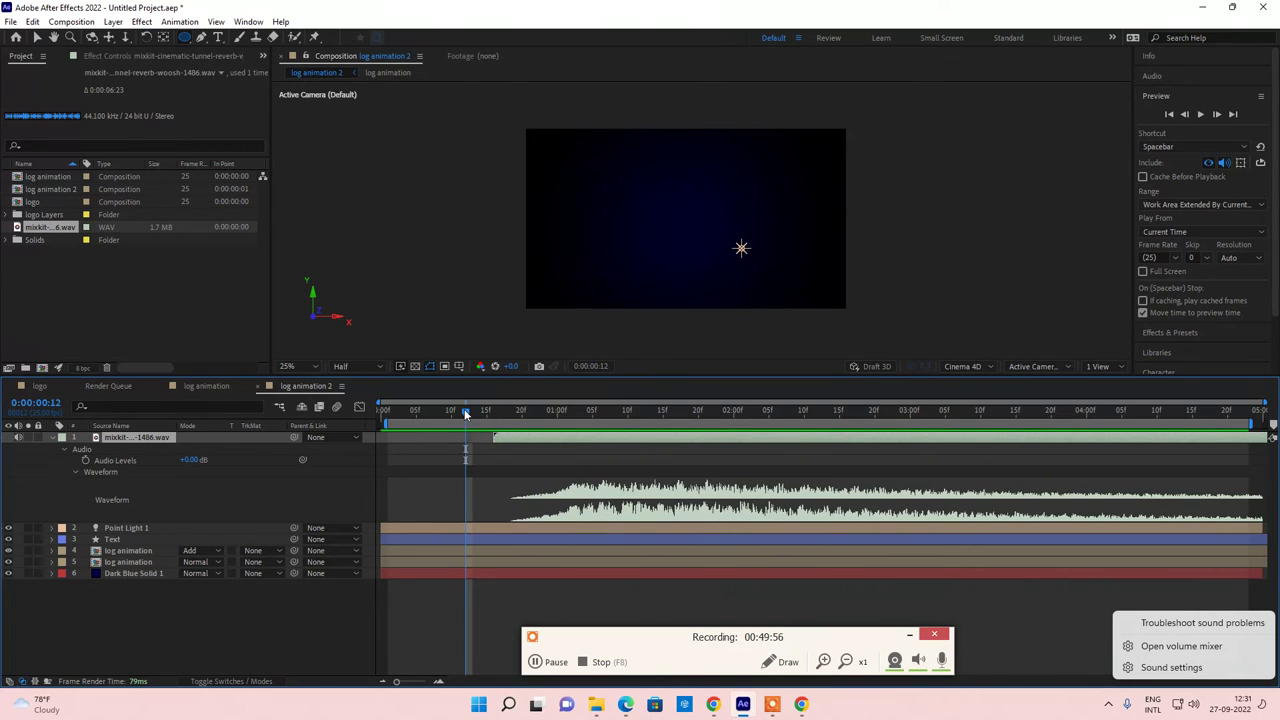
drag(475, 410, 935, 430)
drag(966, 425, 899, 424)
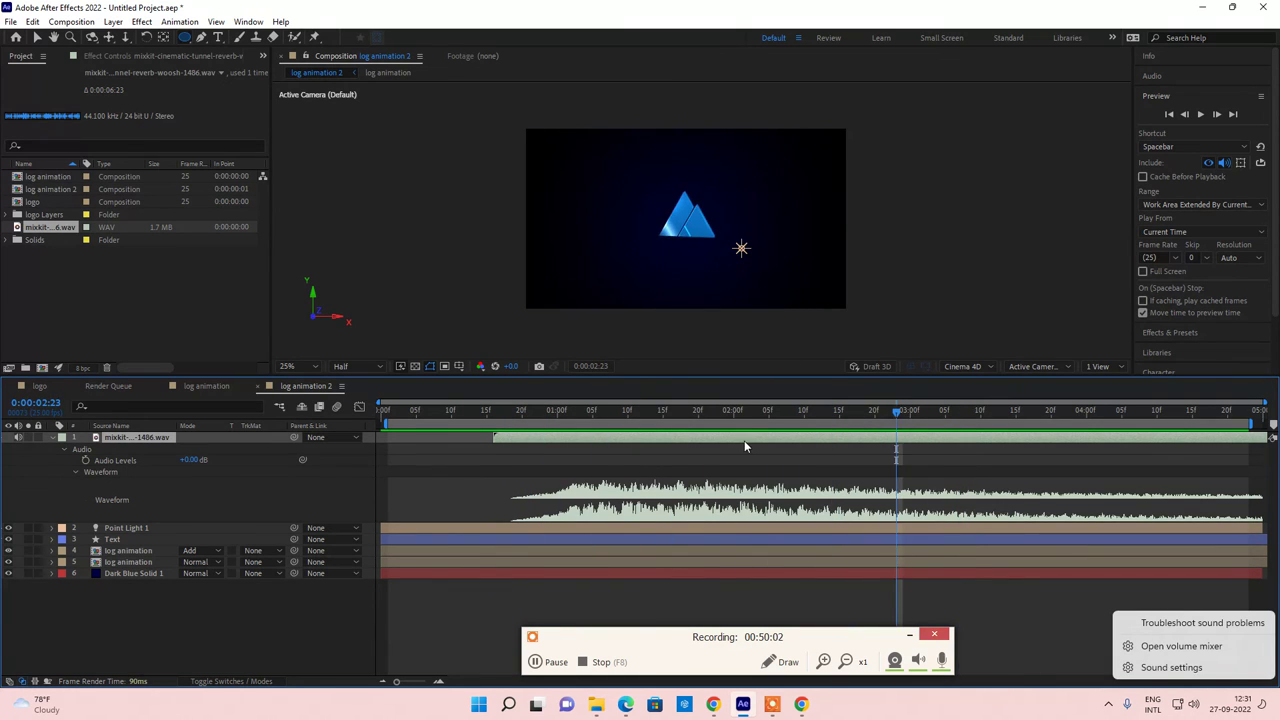
drag(744, 440, 1117, 432)
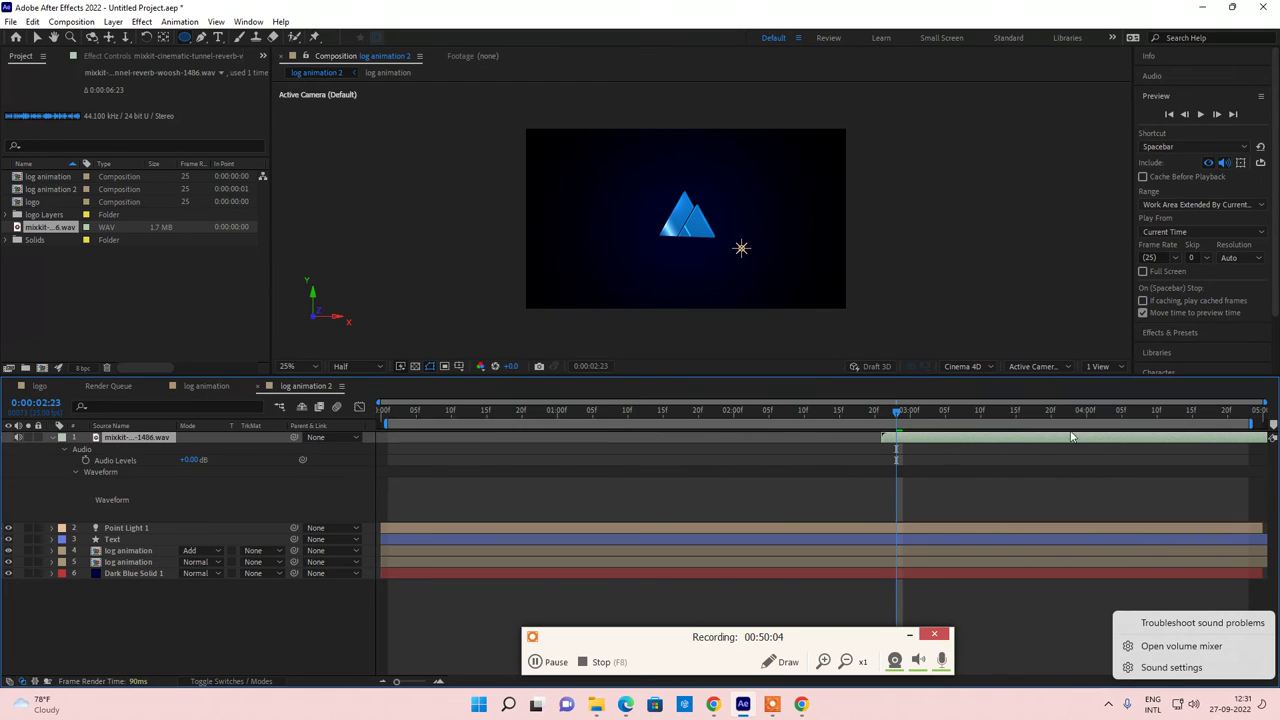
key(space)
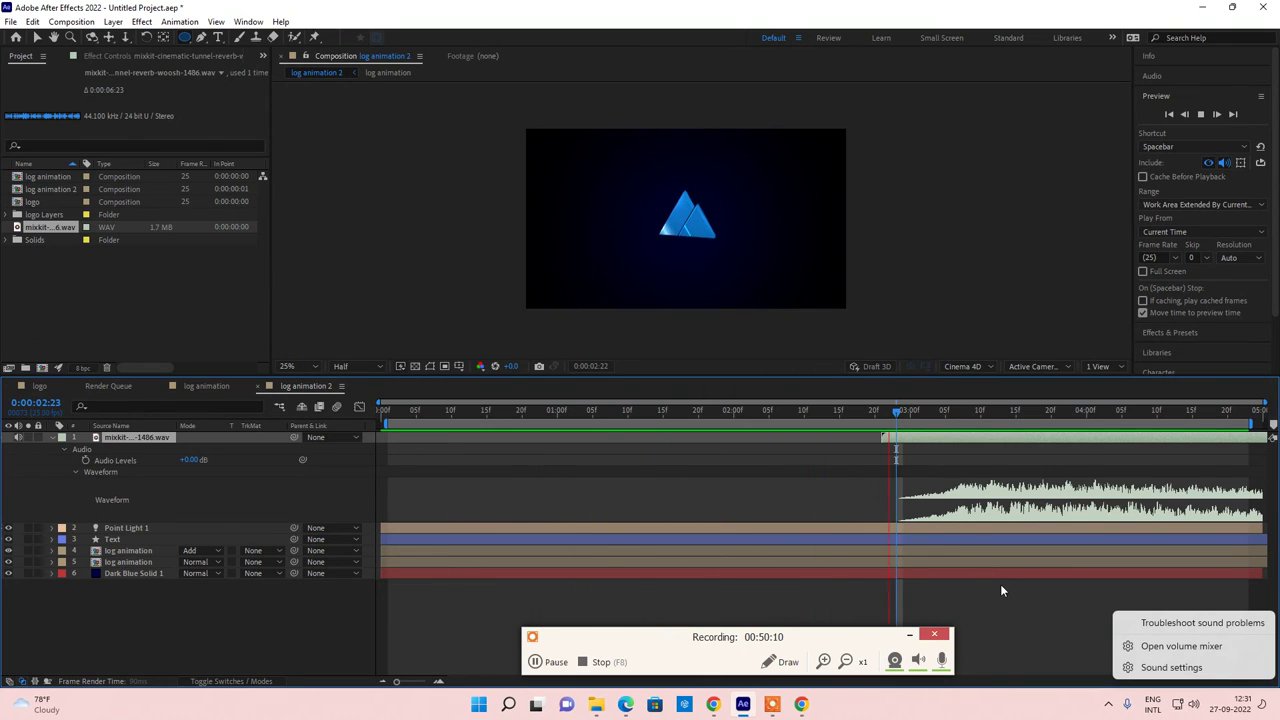
key(space)
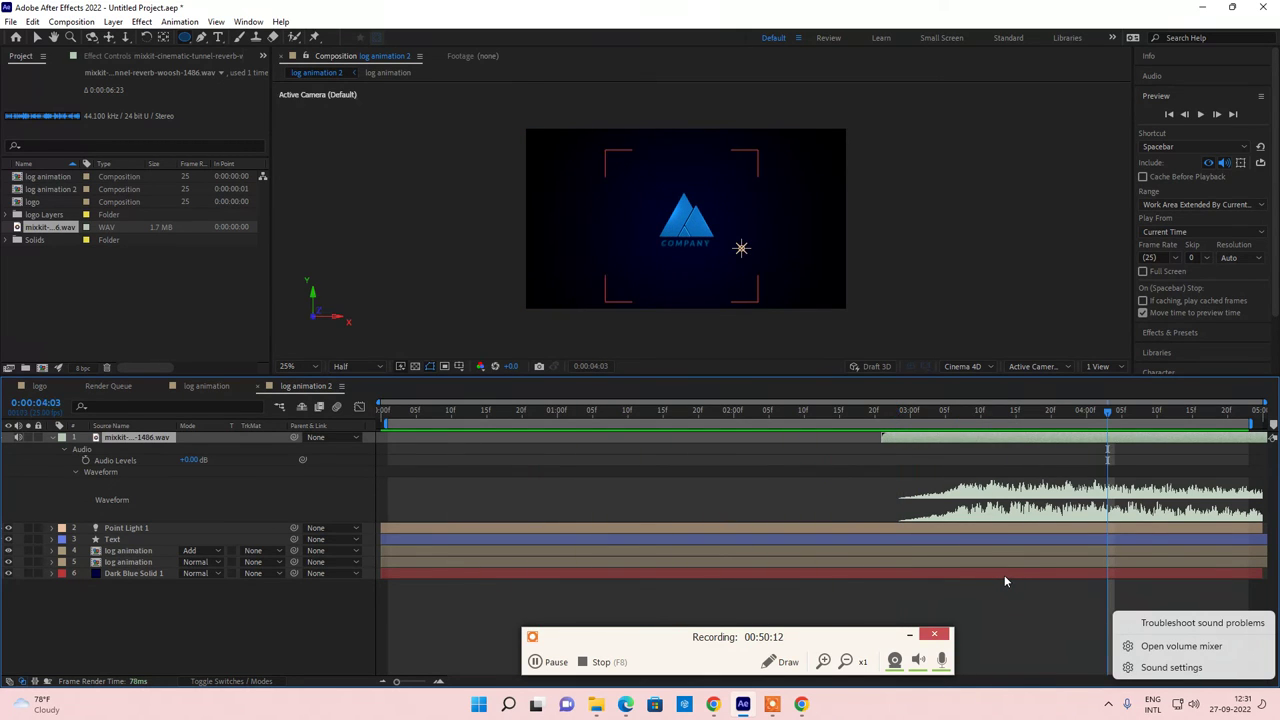
Step: Select Dark Blue Solid 1 and reset its Mask 1 feather to 0
click(1008, 591)
scroll(685, 240, up, 2)
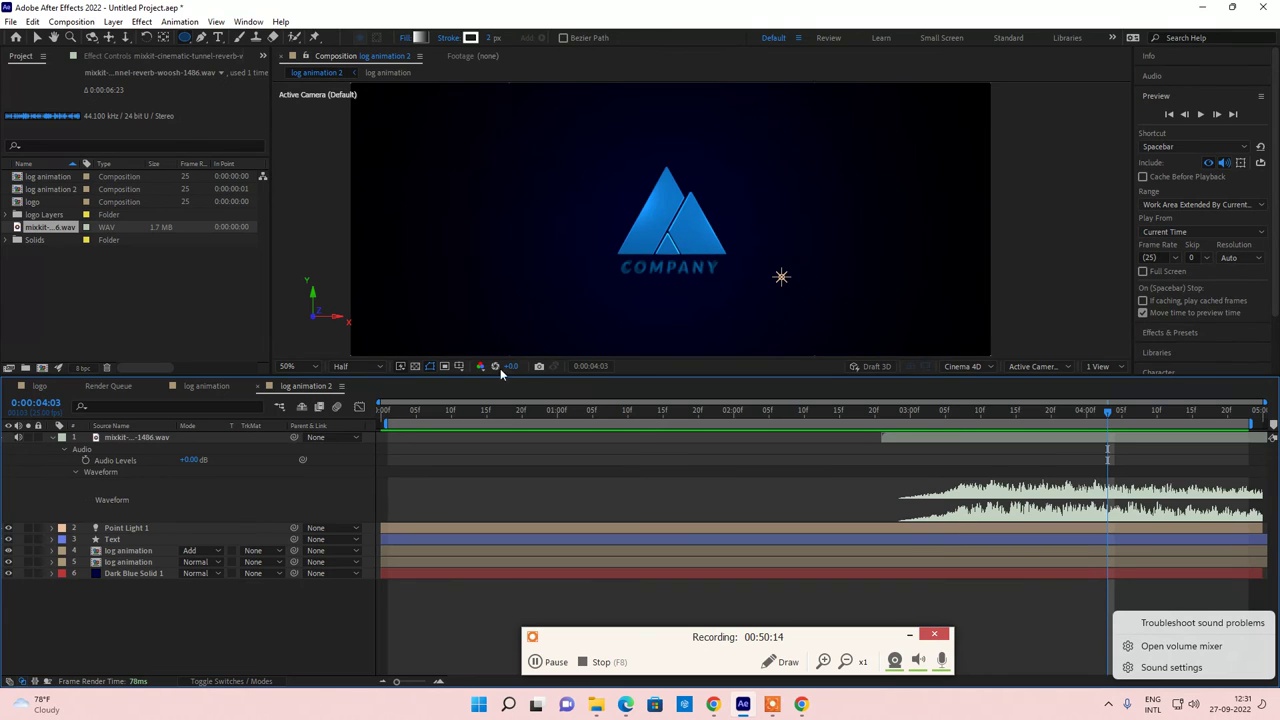
click(121, 574)
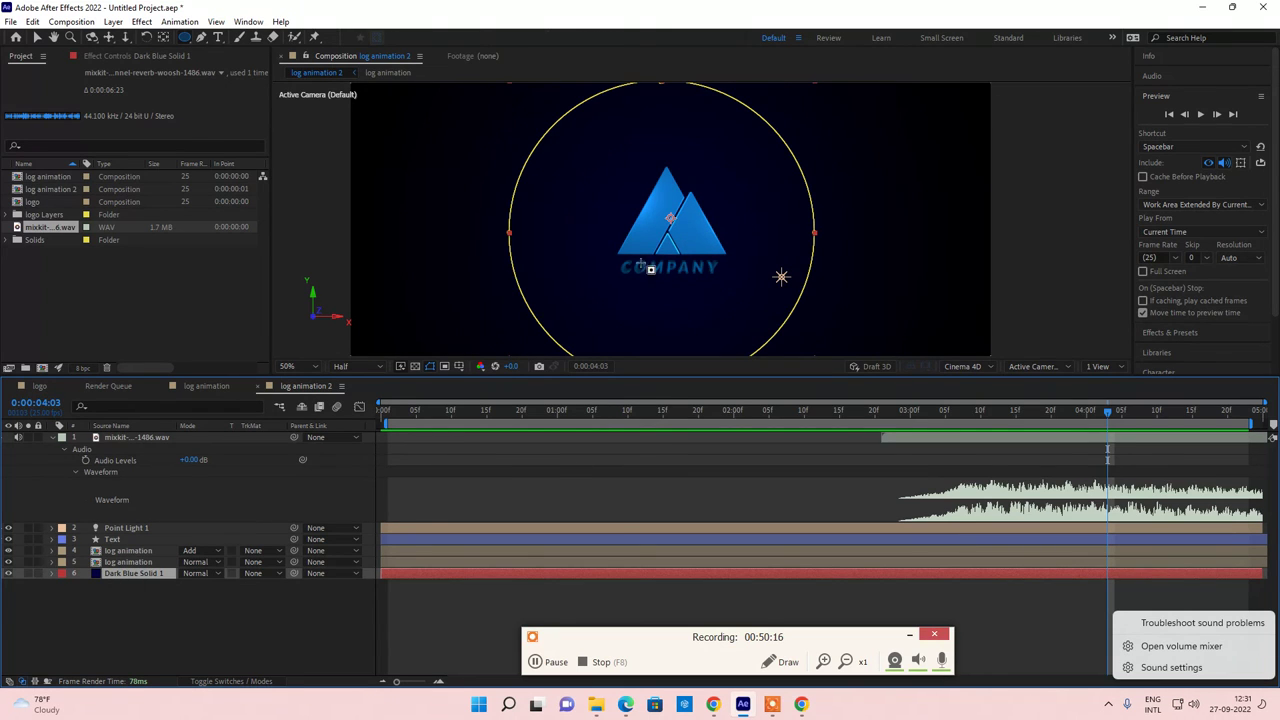
scroll(645, 266, down, 2)
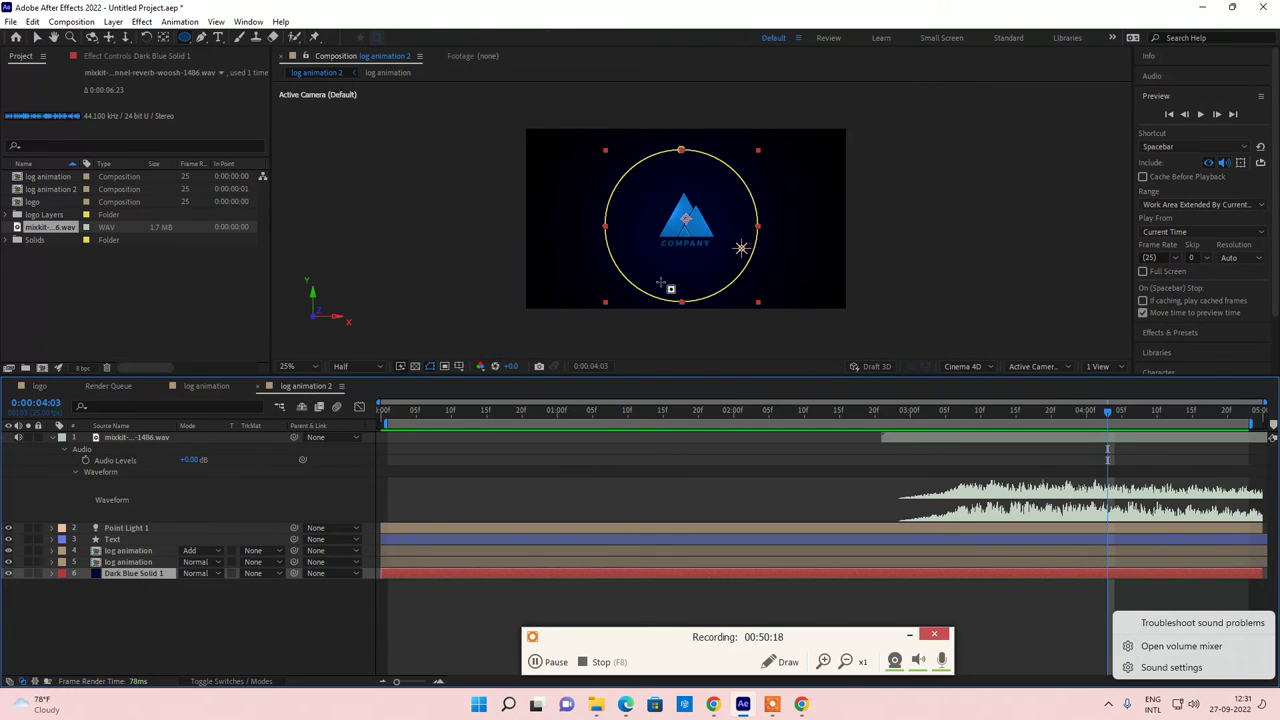
key(f)
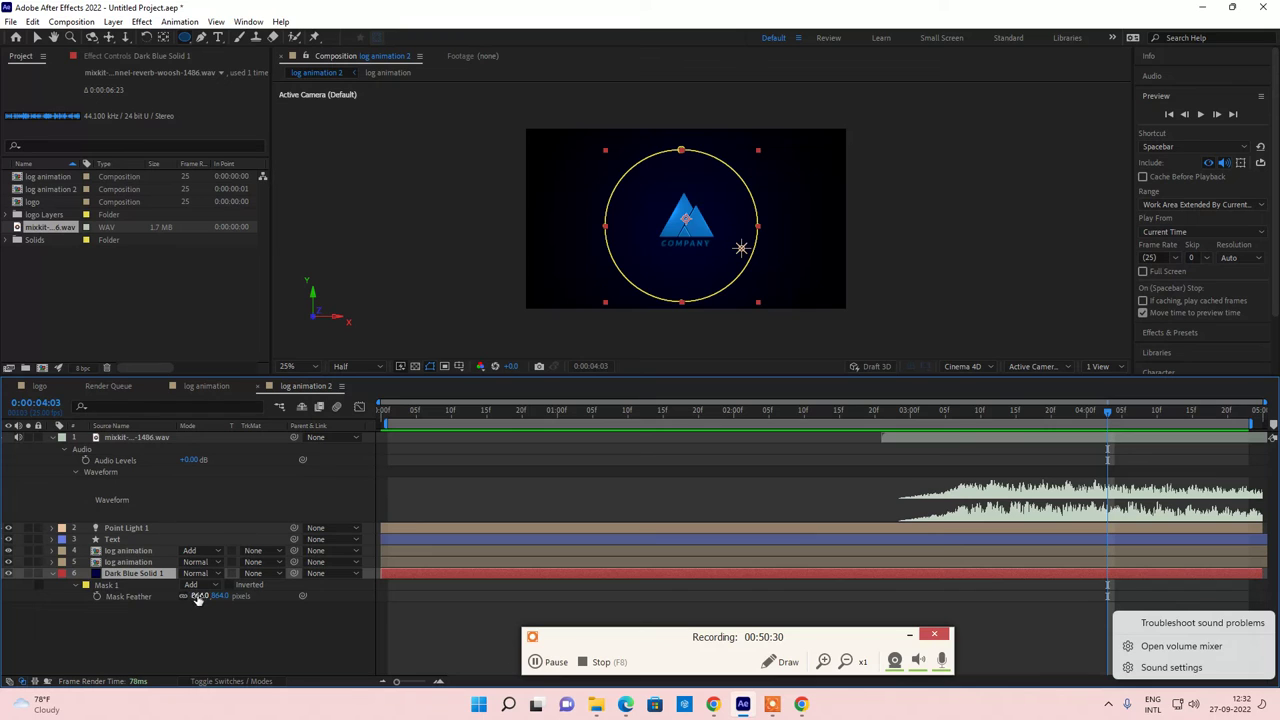
drag(200, 598, 52, 597)
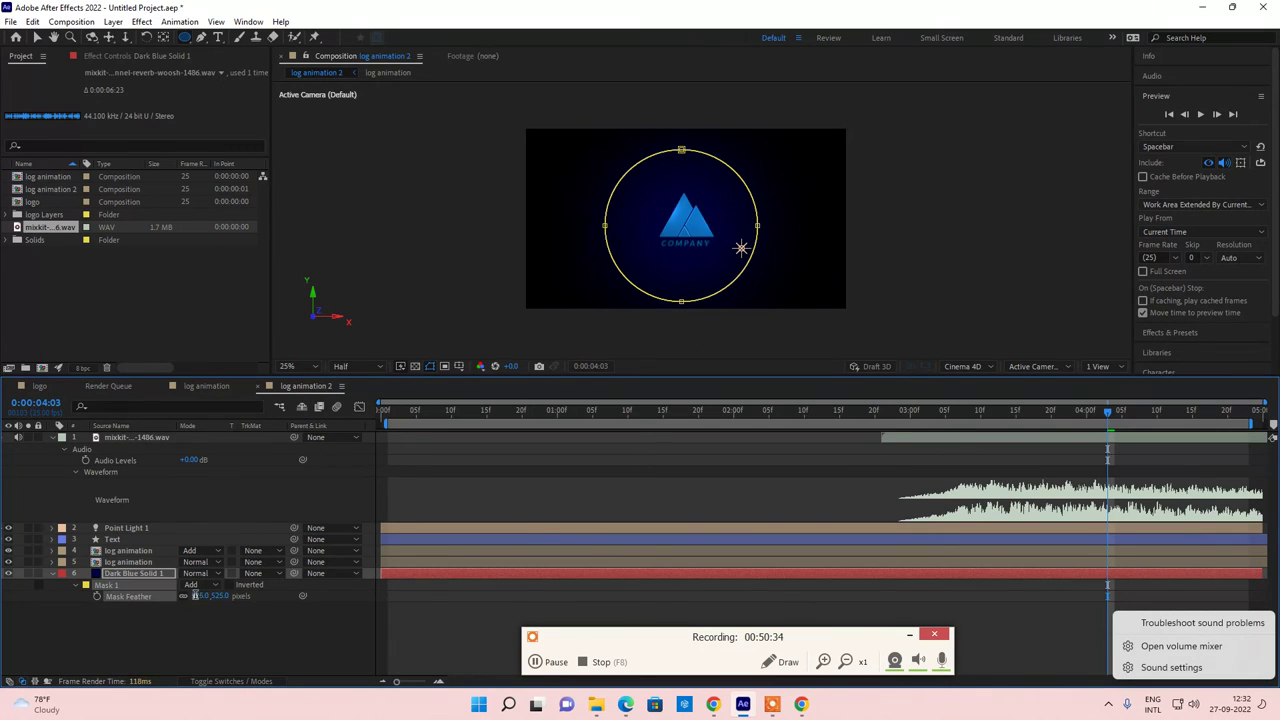
click(201, 596)
text(0)
key(Return)
click(478, 622)
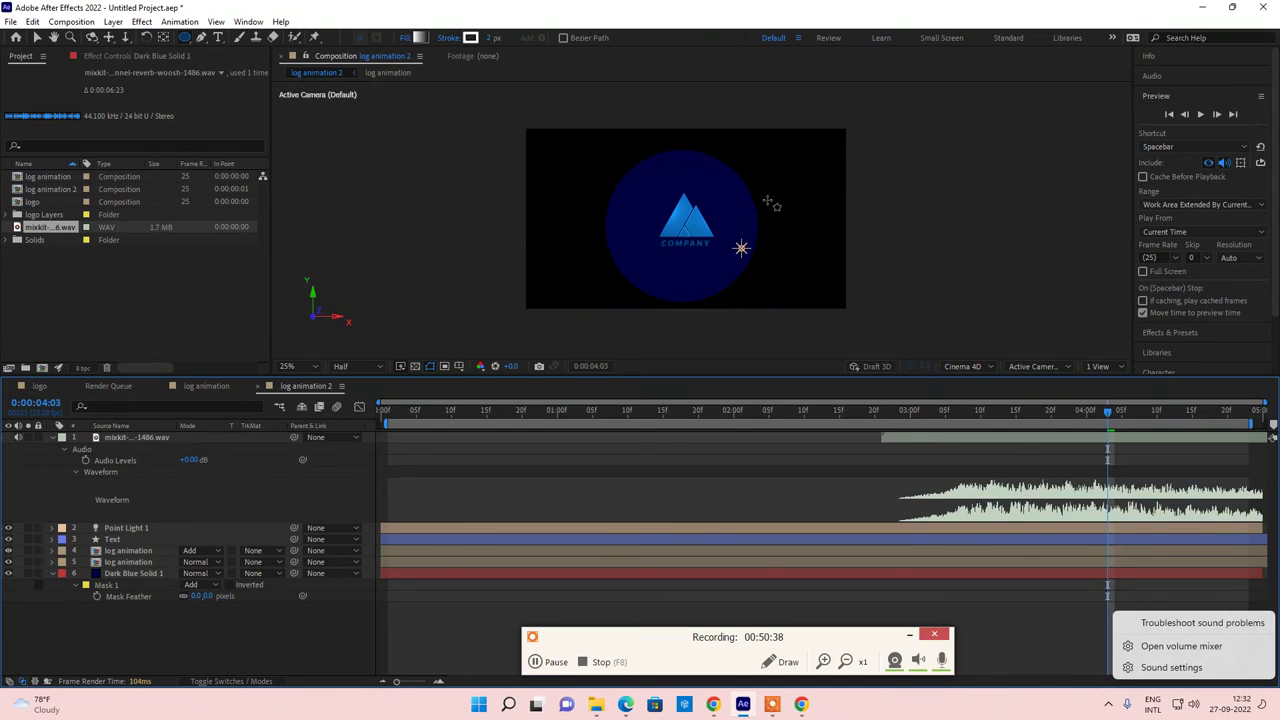
Step: Raise the dark blue circle's mask feather to 556 pixels and scrub the timeline to review
click(182, 600)
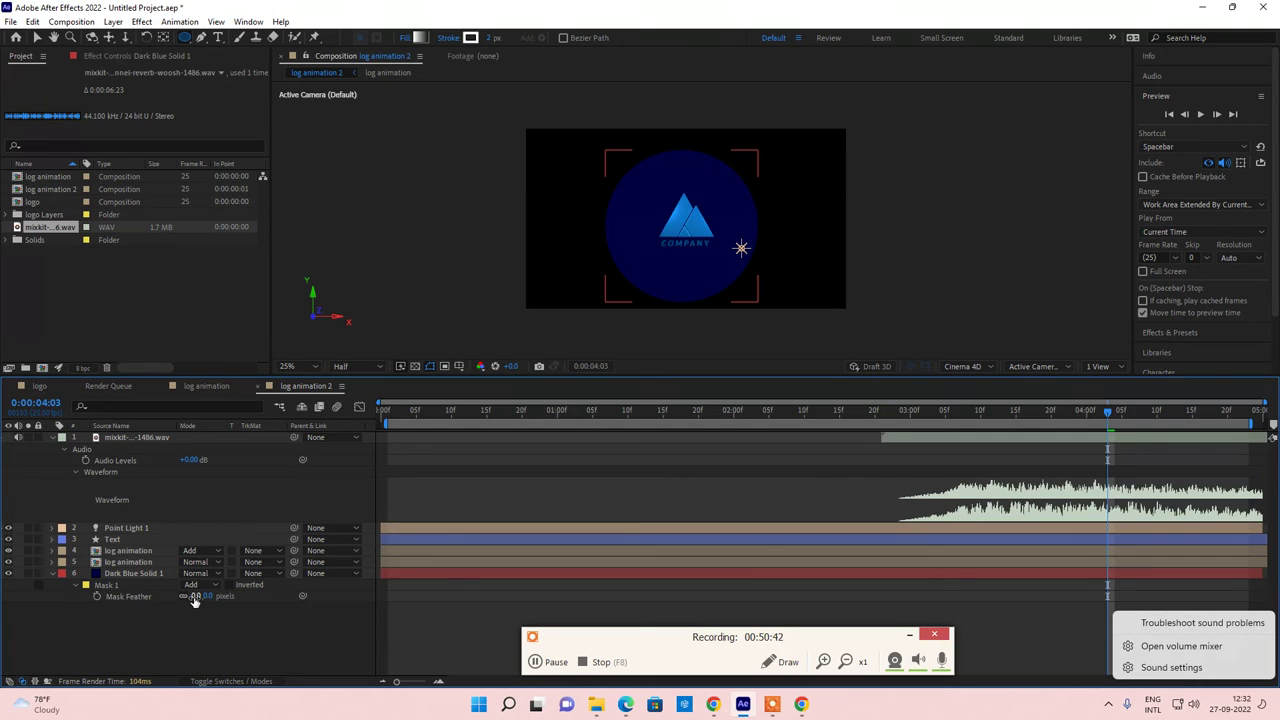
drag(194, 598, 534, 589)
click(534, 589)
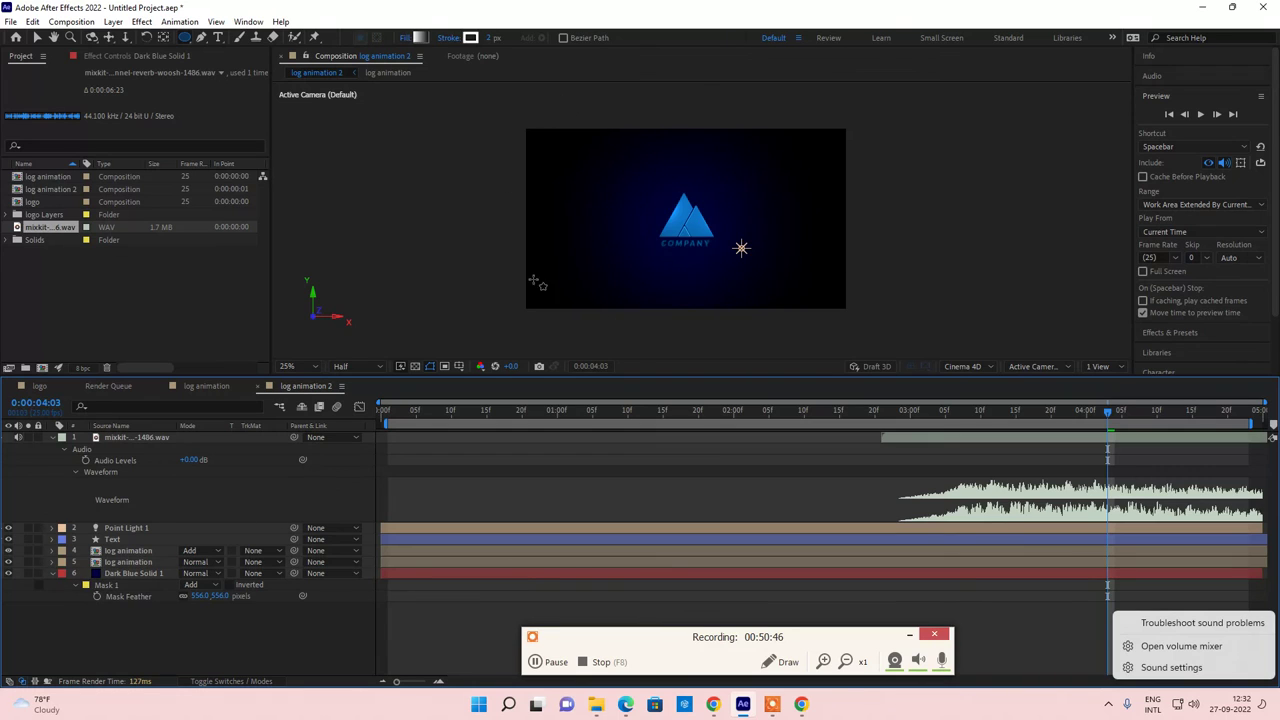
scroll(684, 218, up, 1)
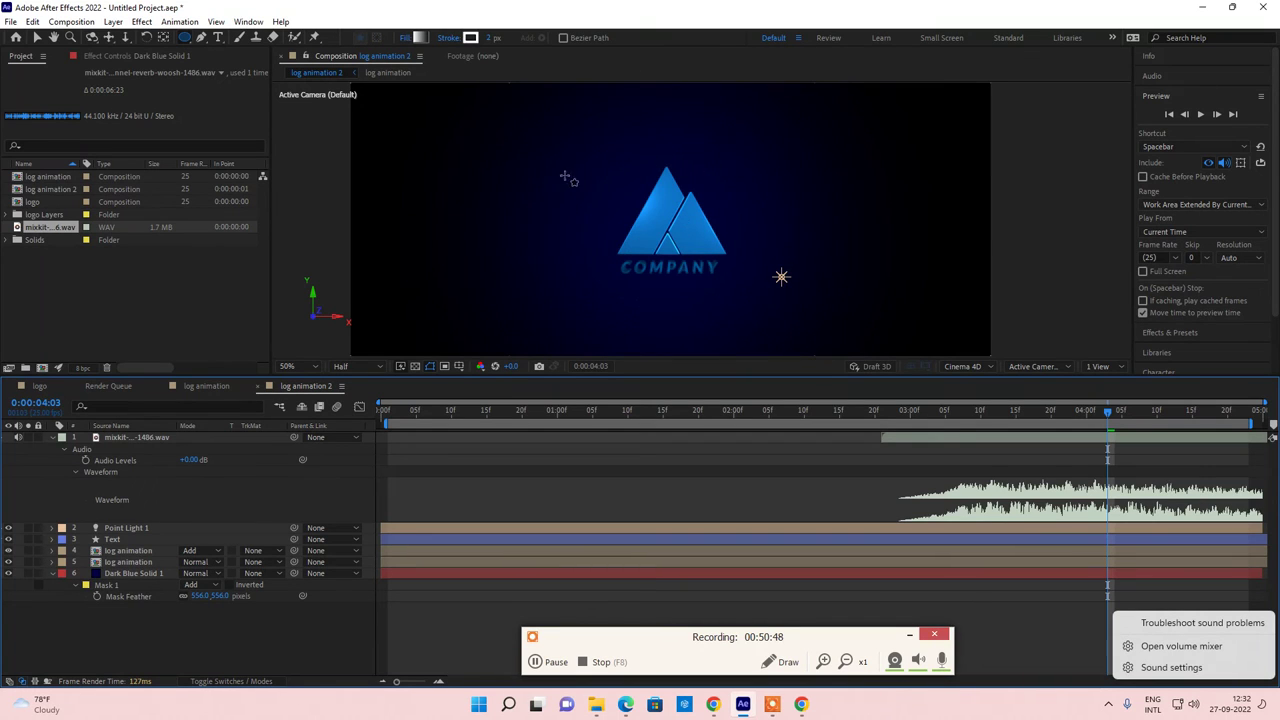
drag(1108, 421, 995, 414)
scroll(710, 215, down, 2)
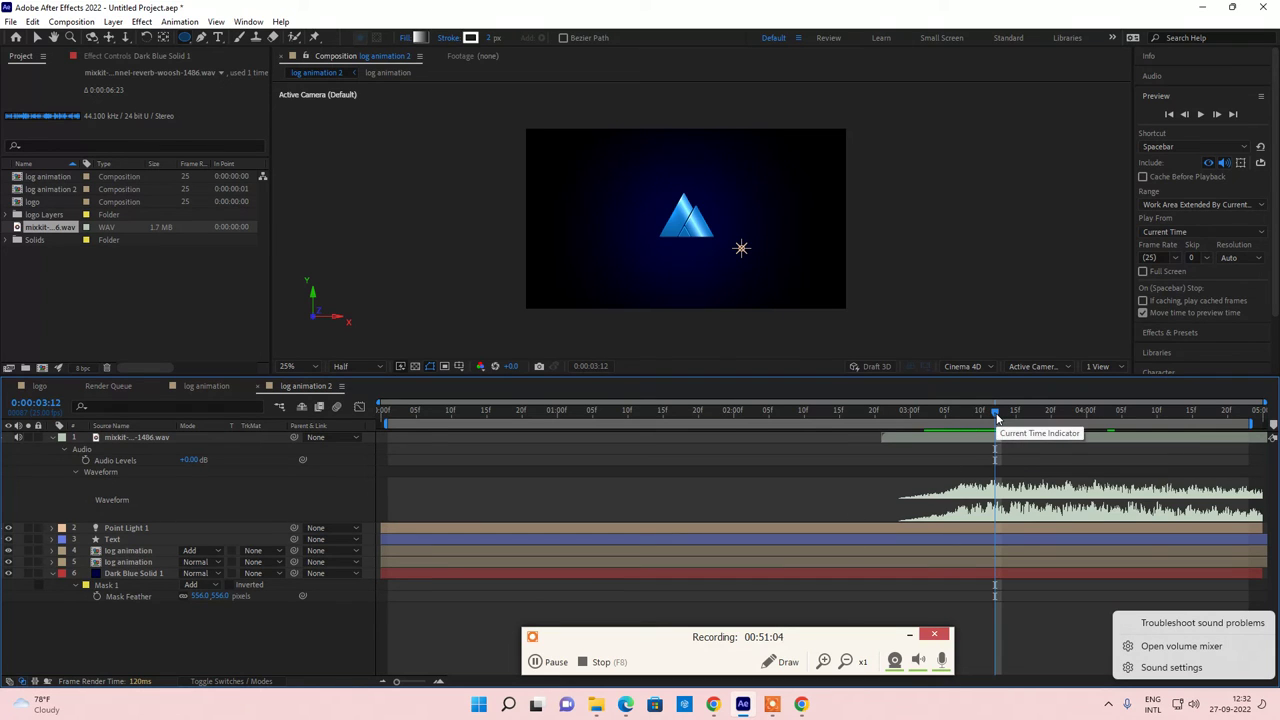
drag(996, 416, 1225, 402)
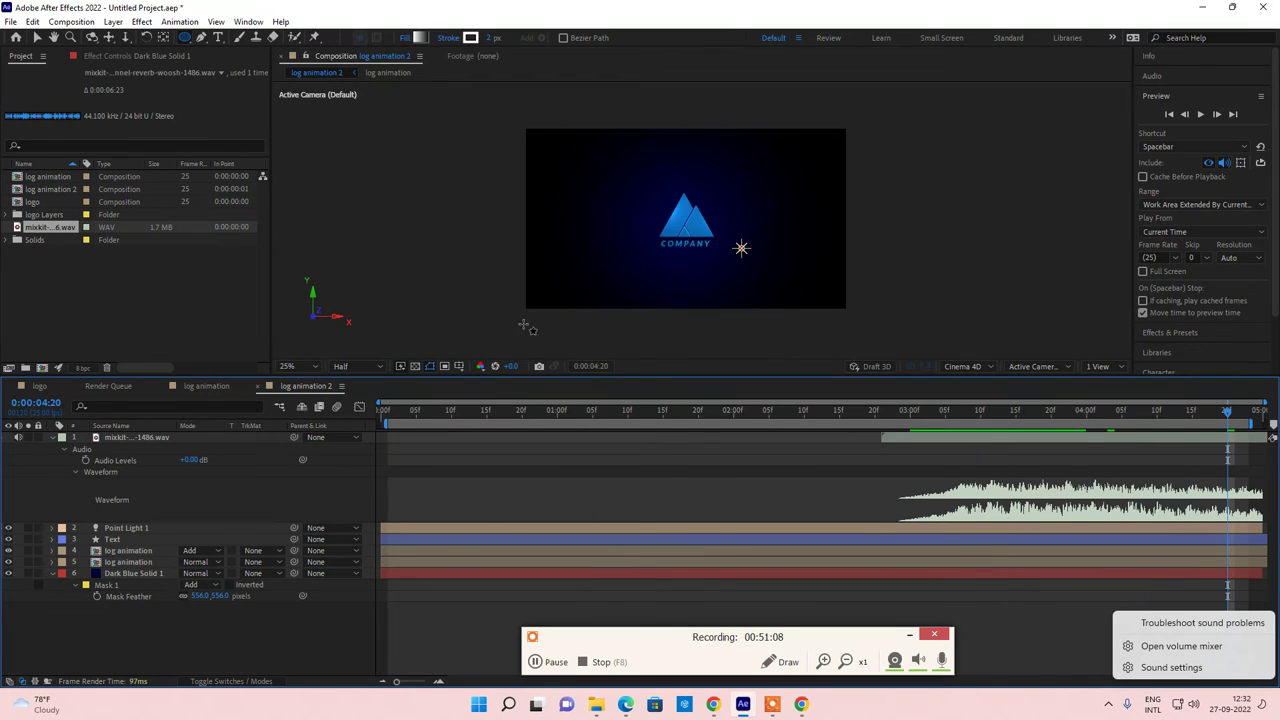
Step: Add log animation 2 to the Render Queue with a QuickTime Apple ProRes 422 output module
click(74, 22)
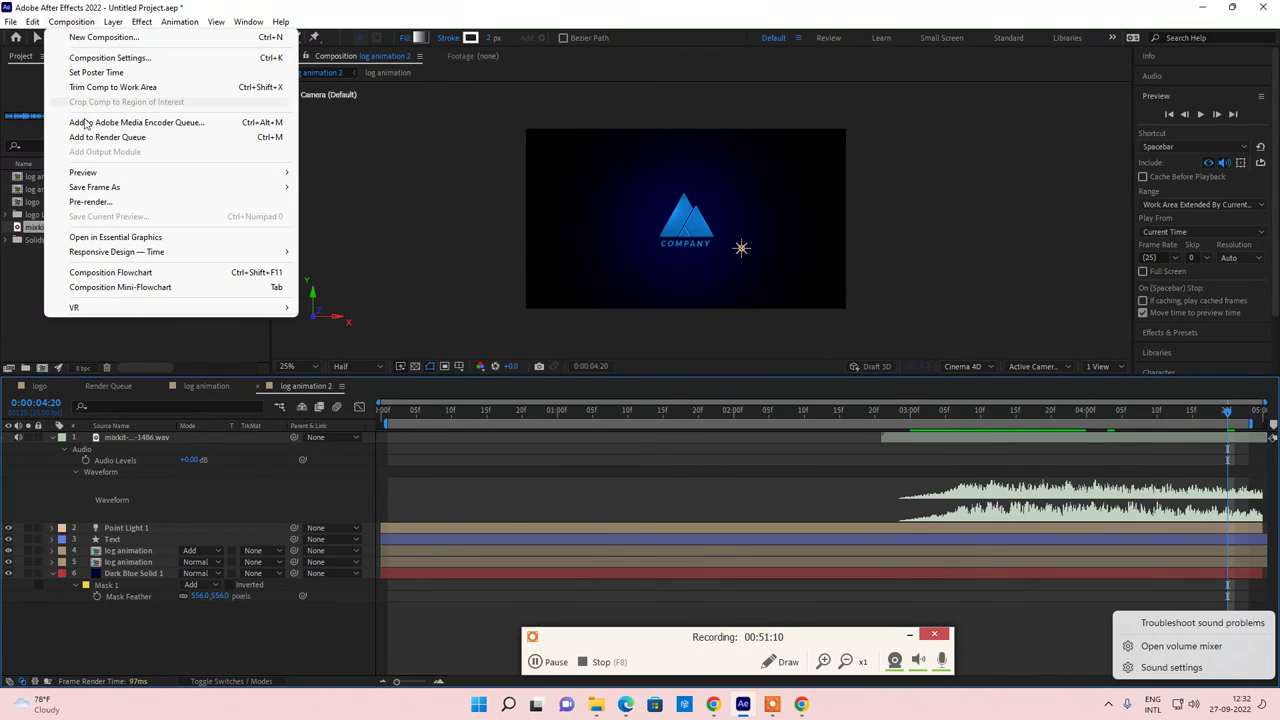
click(107, 139)
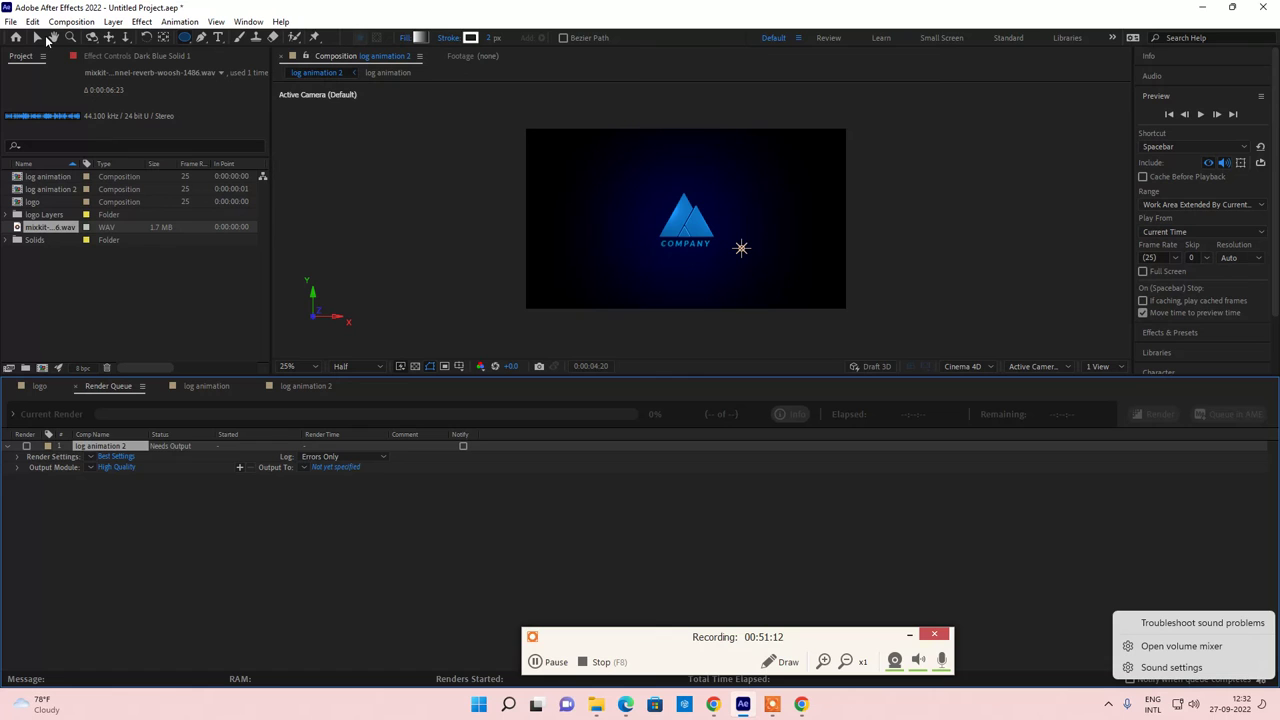
click(119, 467)
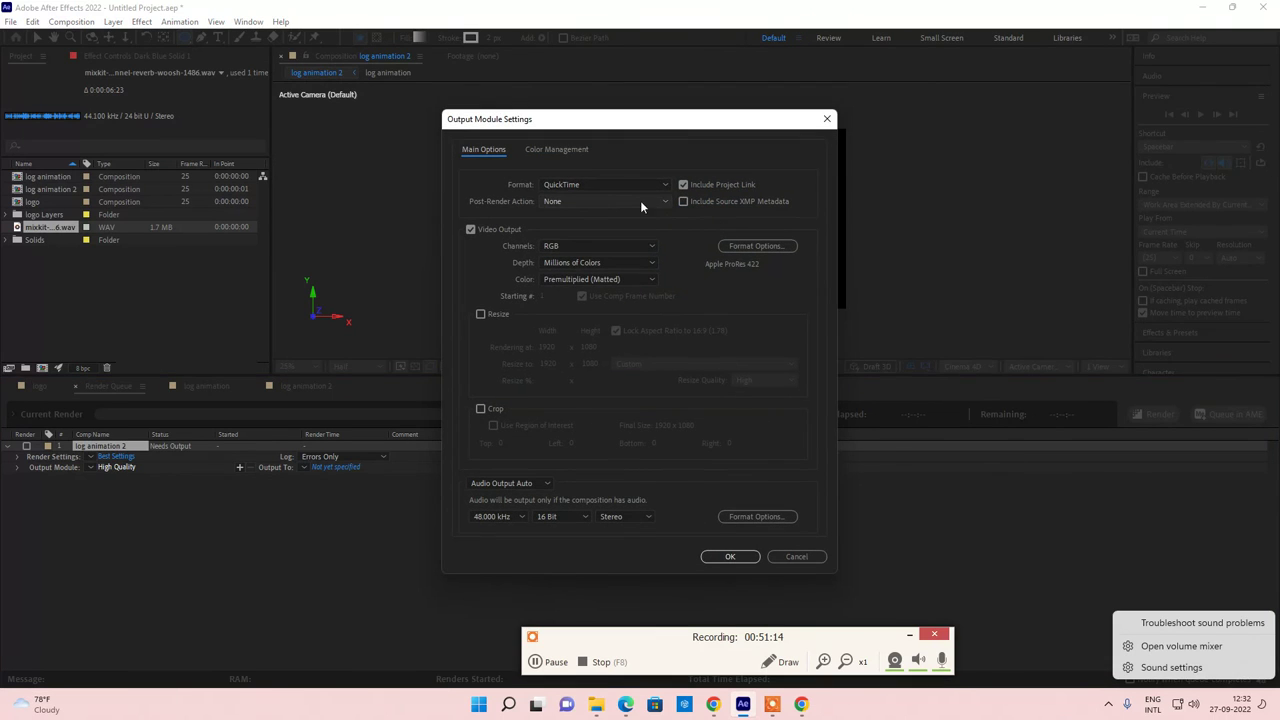
click(612, 184)
click(612, 184)
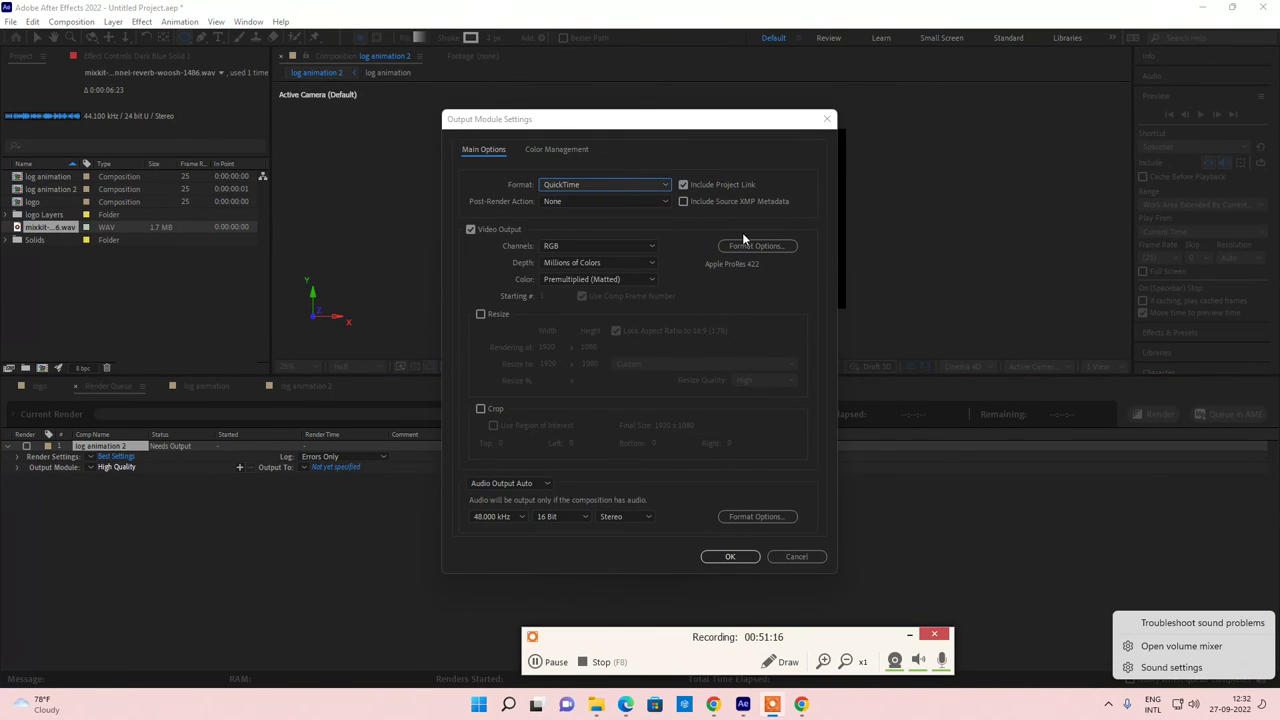
click(744, 247)
click(631, 153)
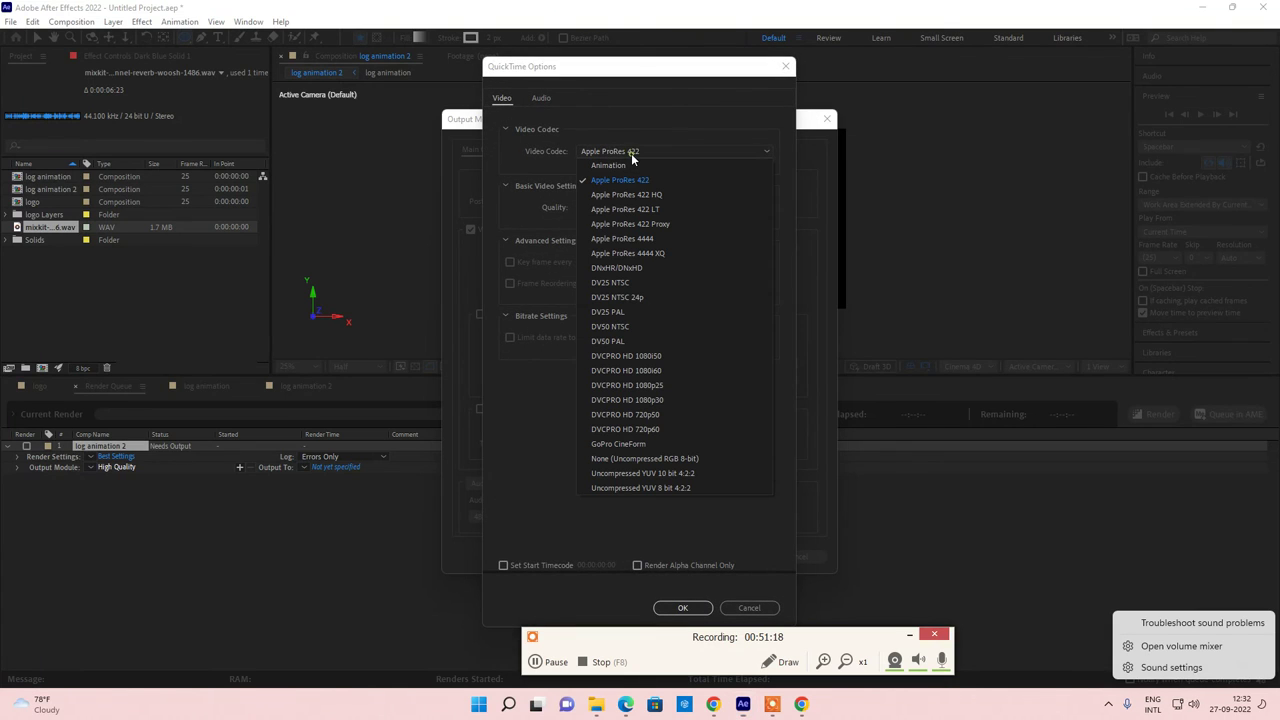
click(626, 181)
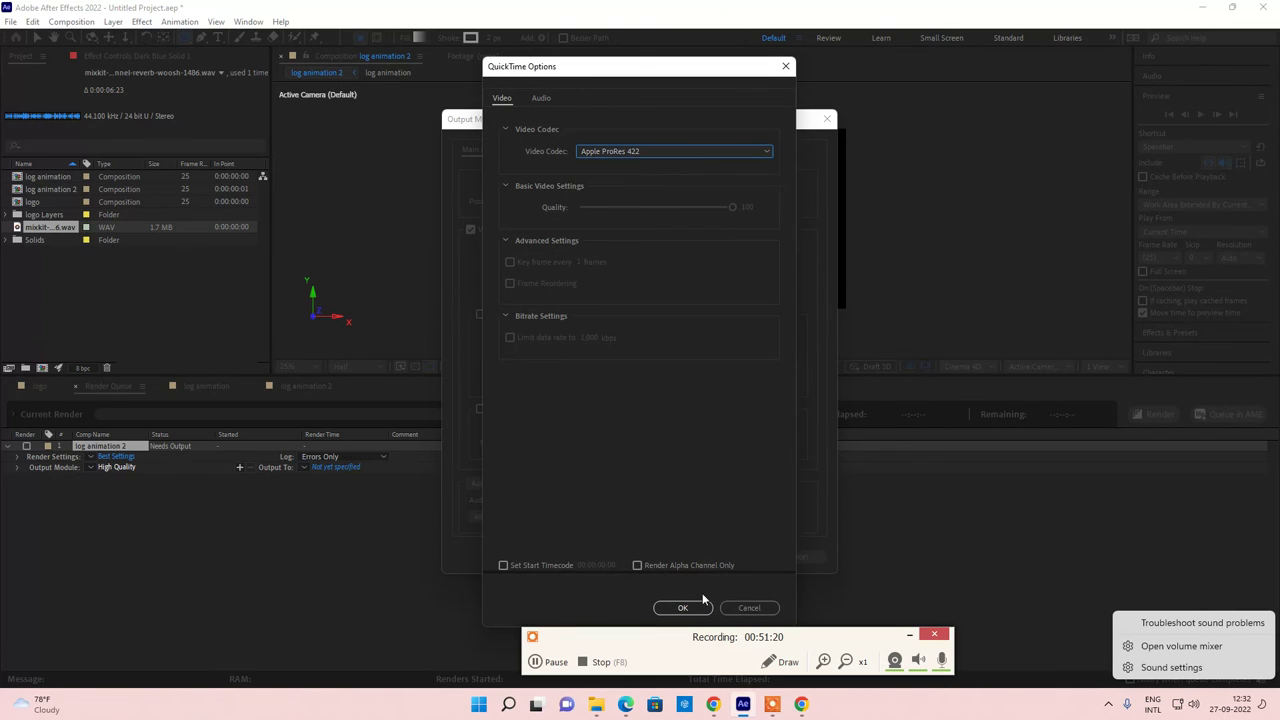
click(685, 607)
click(730, 560)
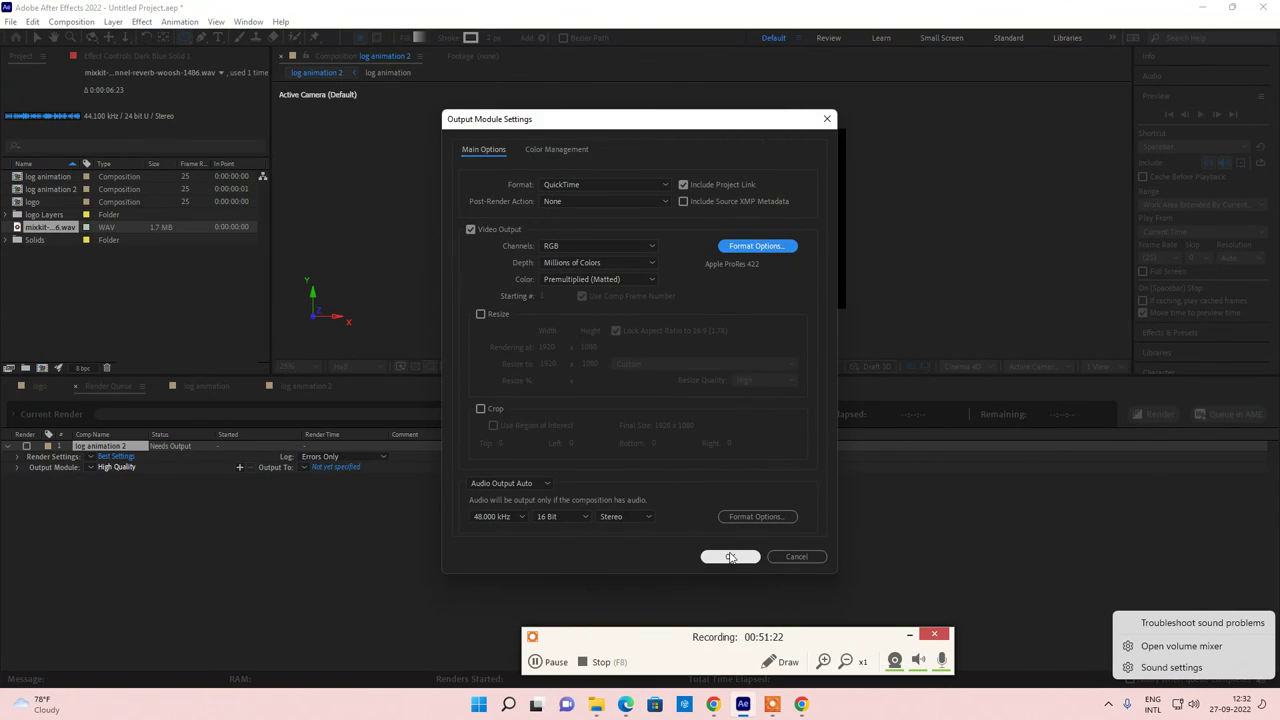
Step: Save the output as log animation 2.mov on the Desktop and start rendering
click(339, 467)
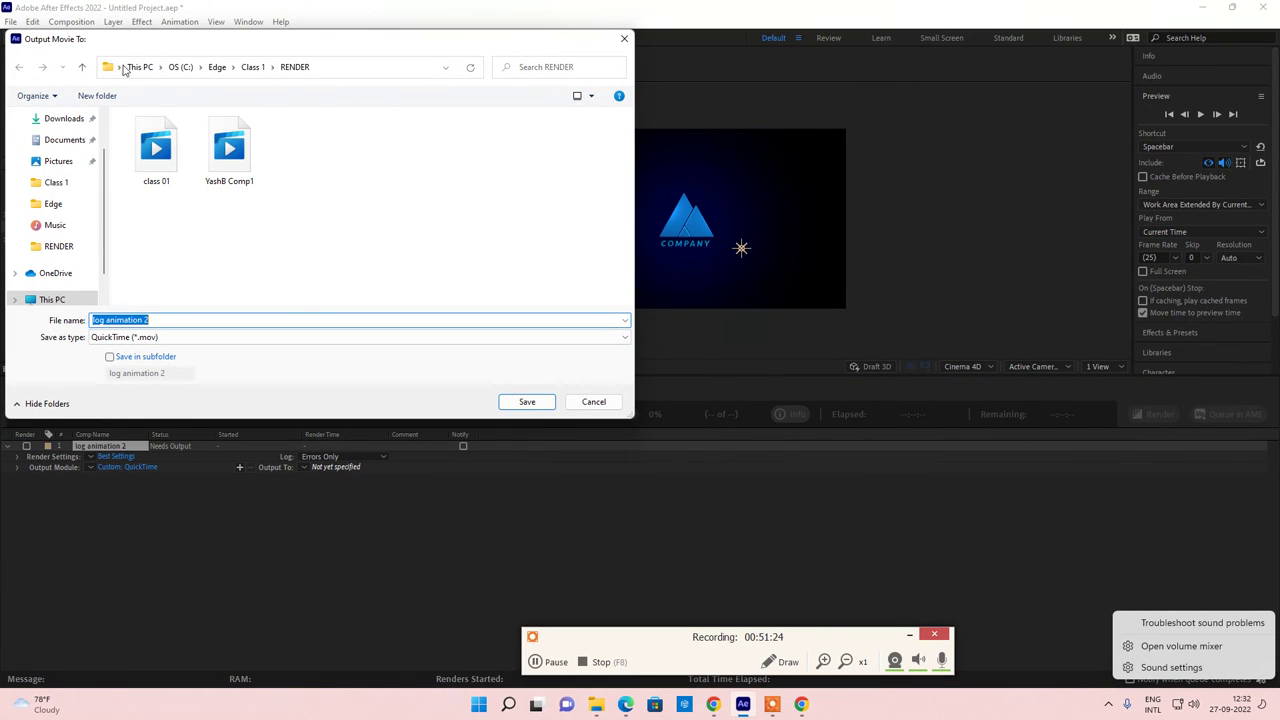
scroll(72, 161, up, 1)
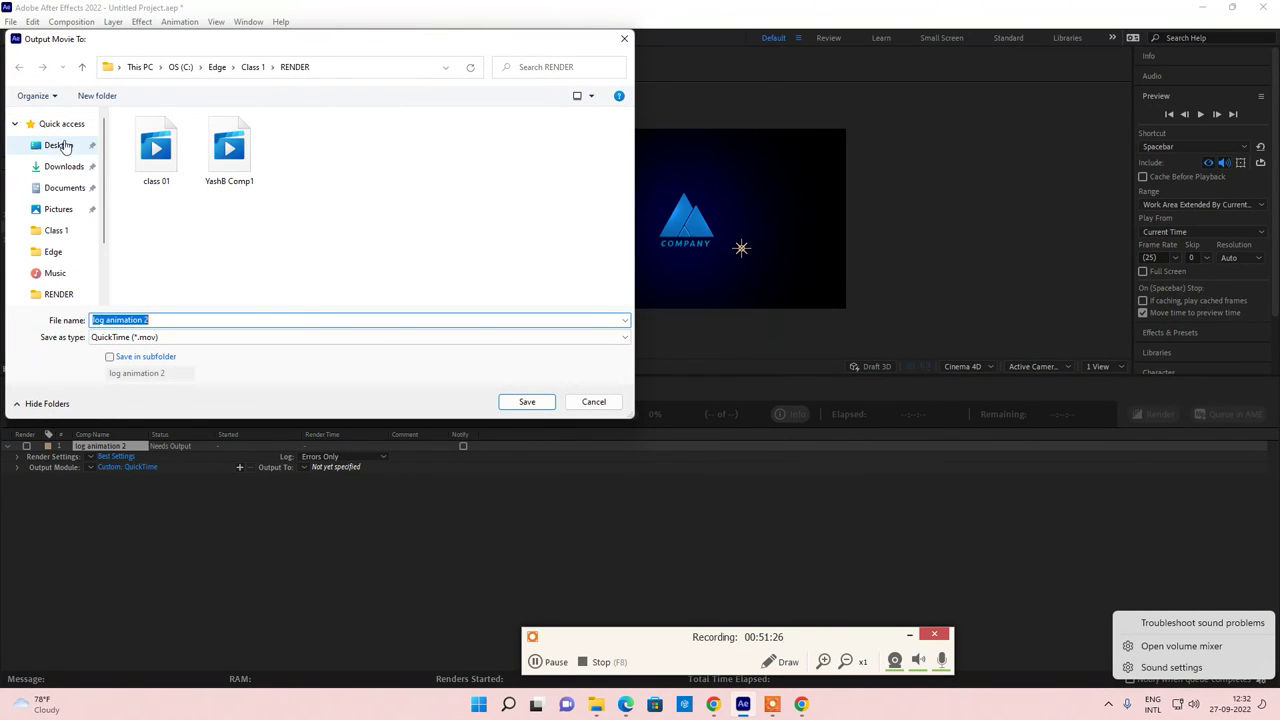
click(58, 145)
click(527, 401)
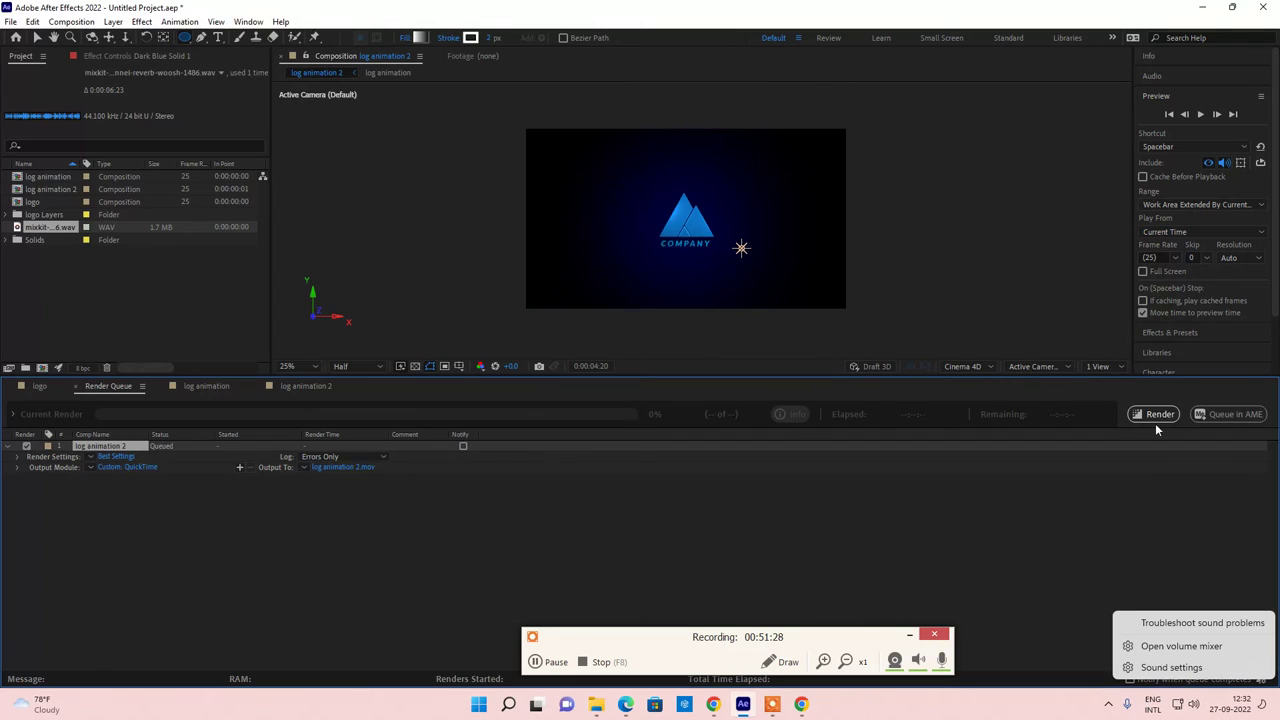
click(1157, 414)
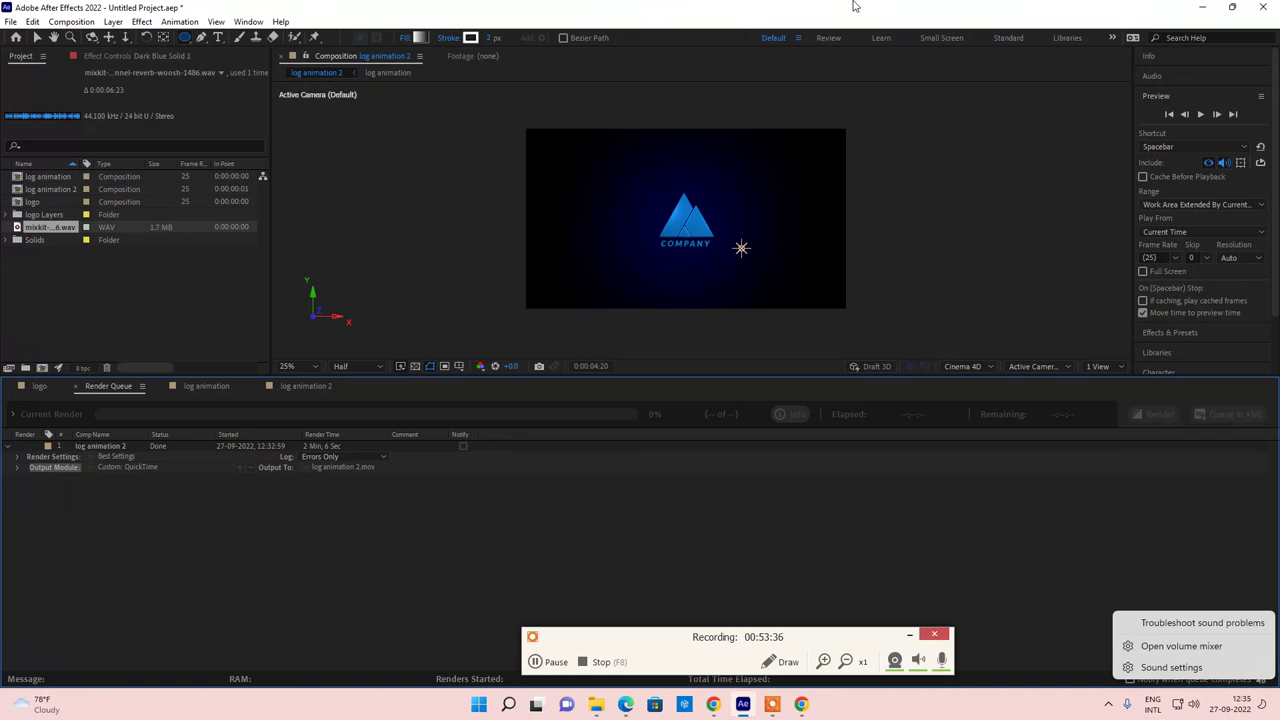
Step: Once the render shows Done after 2 min 6 sec, minimize After Effects
click(1203, 15)
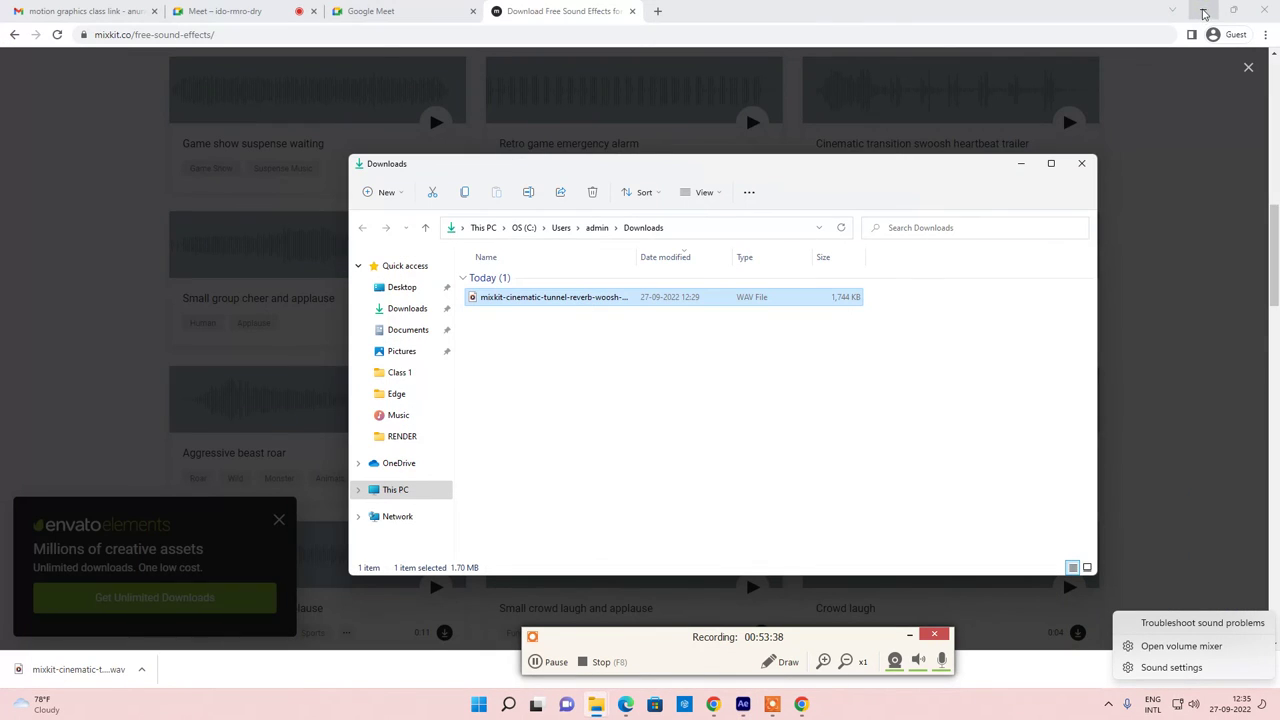
Step: Open YouTube in a new tab and search for mcdonald's motion graphics
click(657, 14)
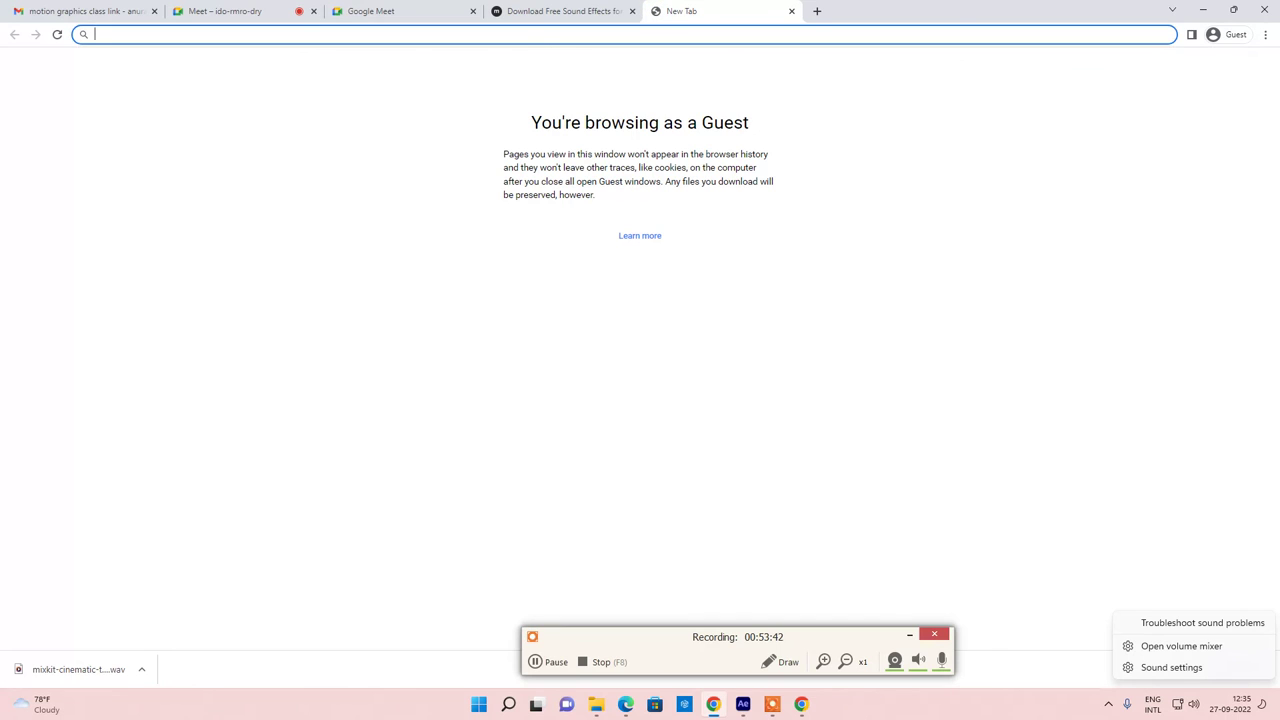
text(you)
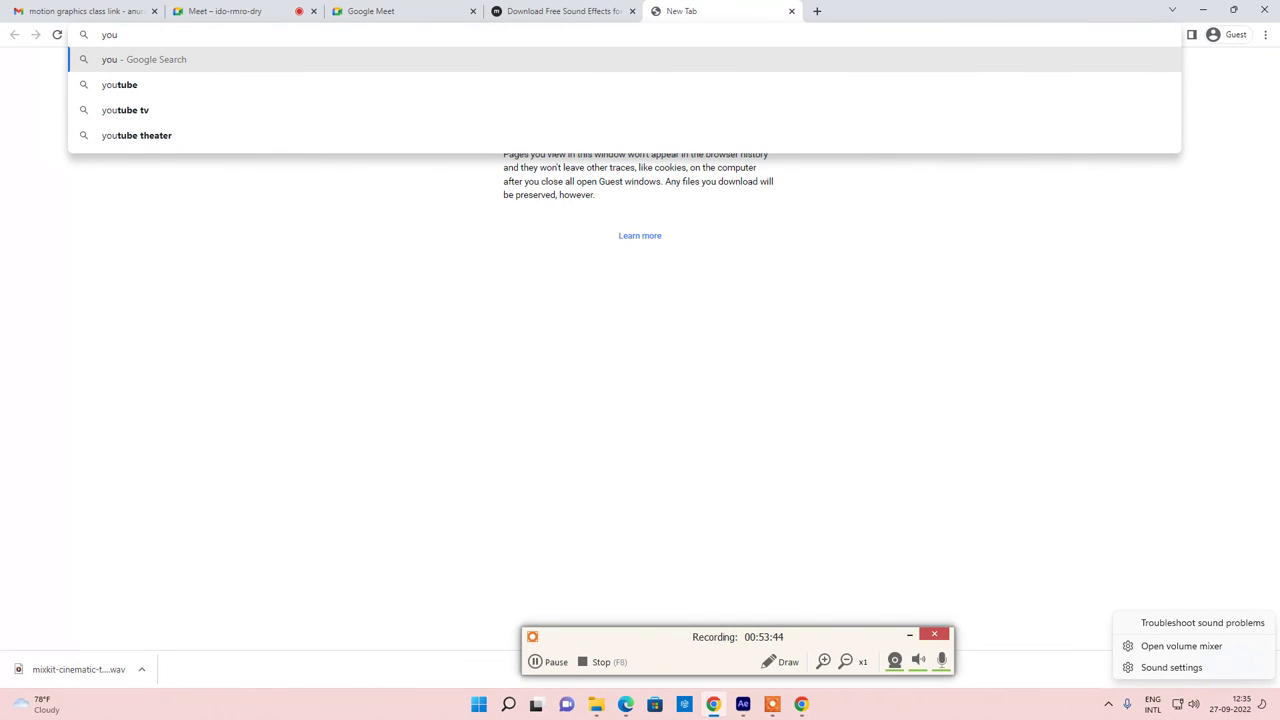
click(231, 86)
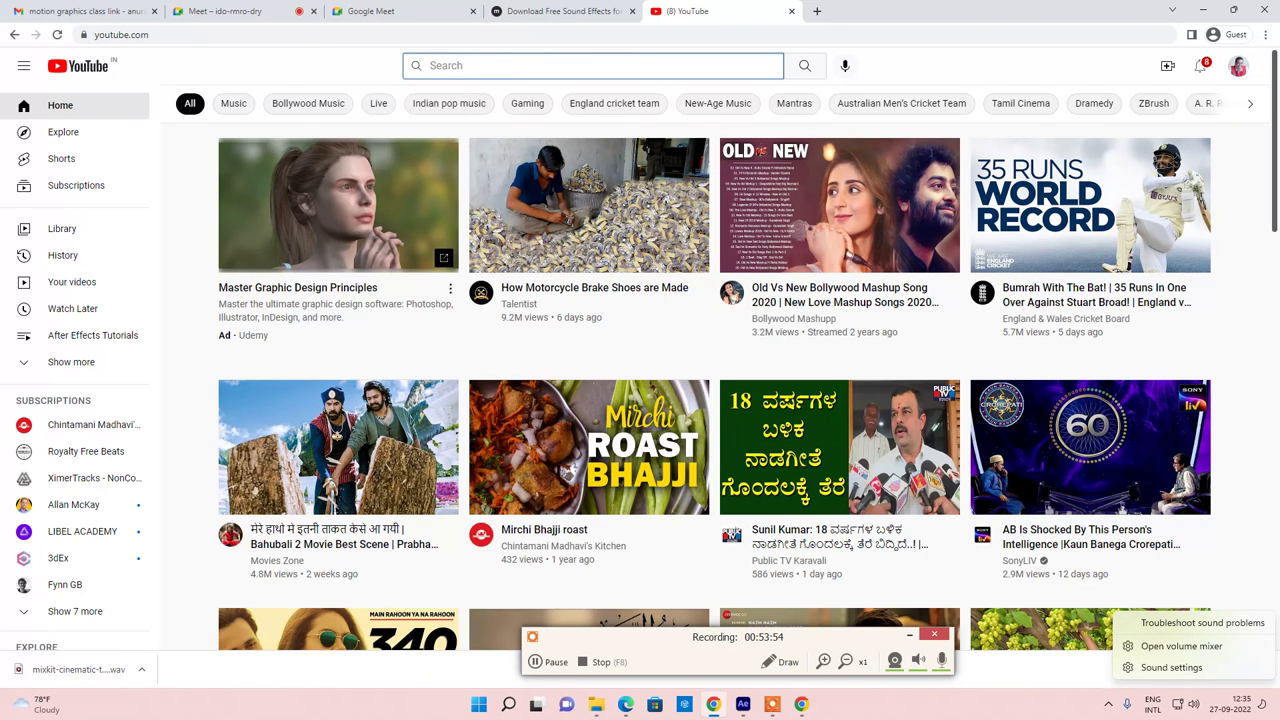
text(mcdo)
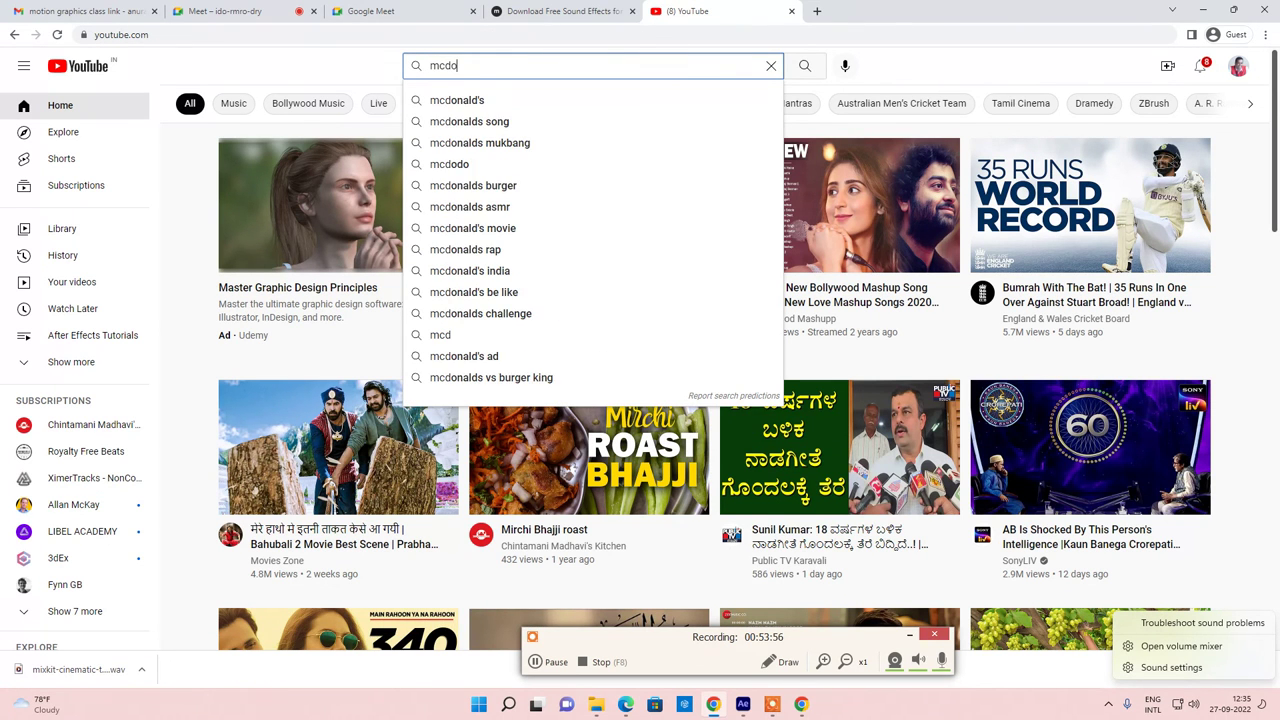
text(nal)
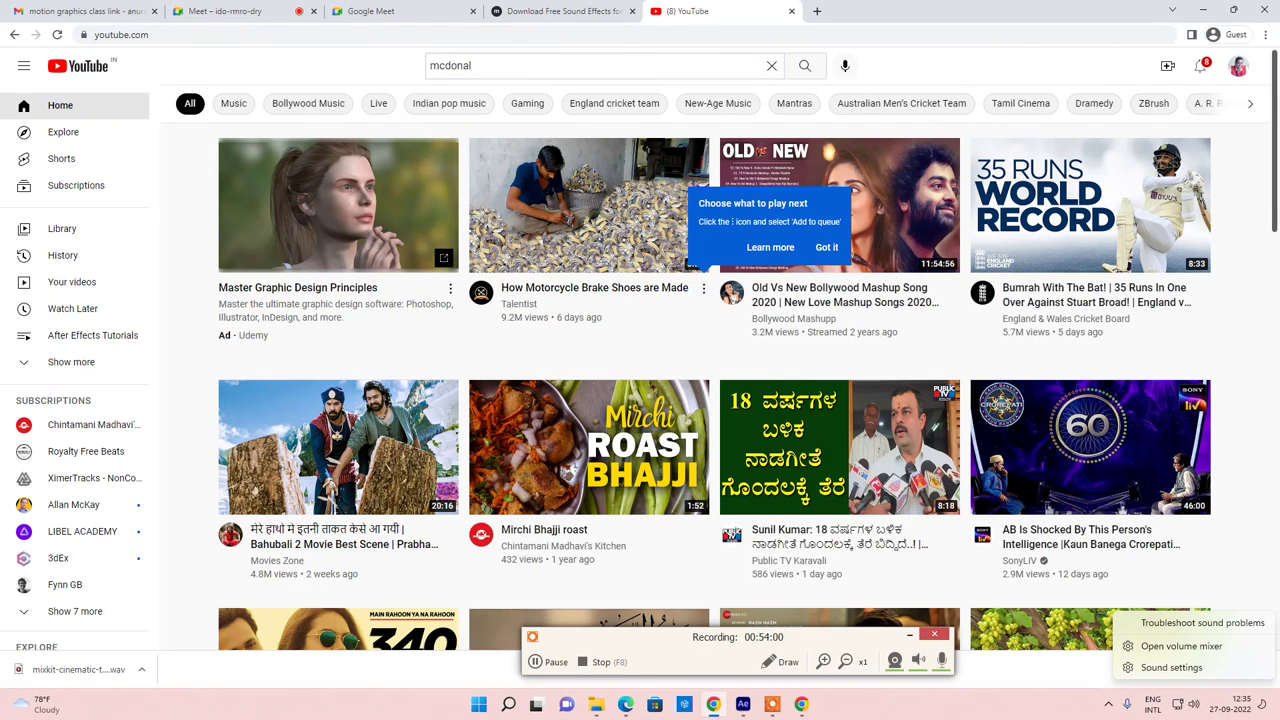
click(505, 70)
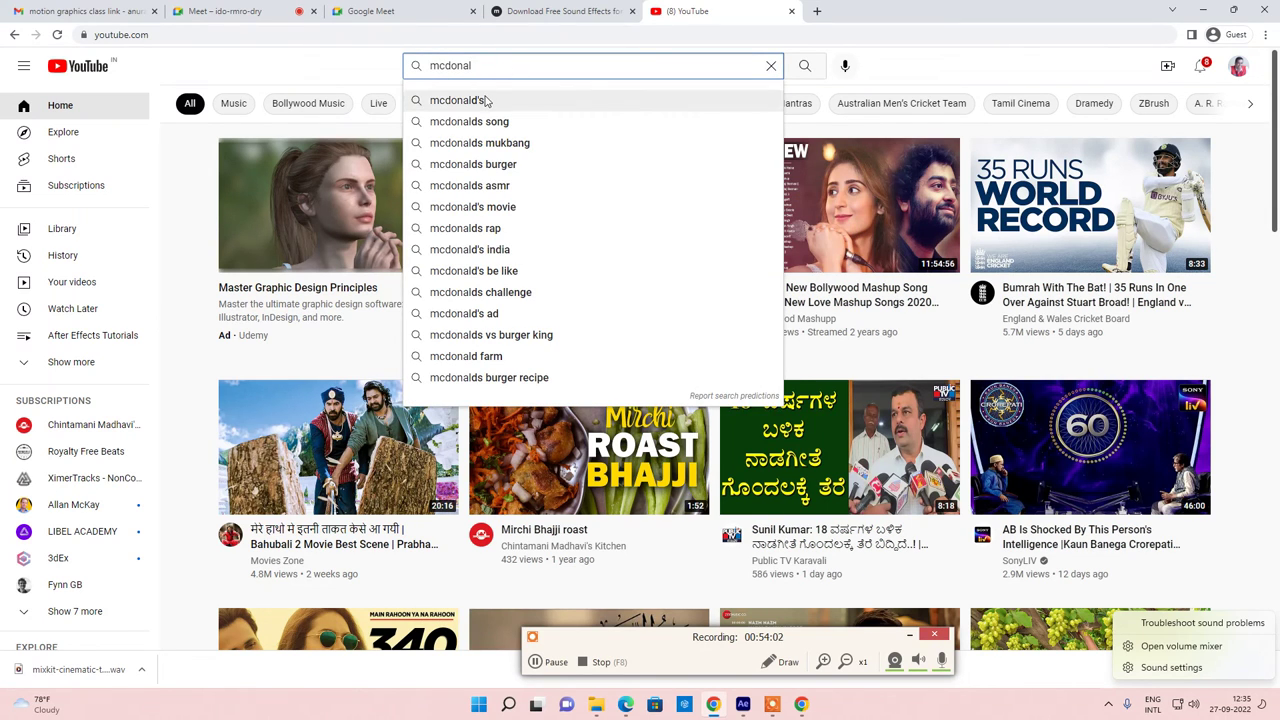
click(490, 99)
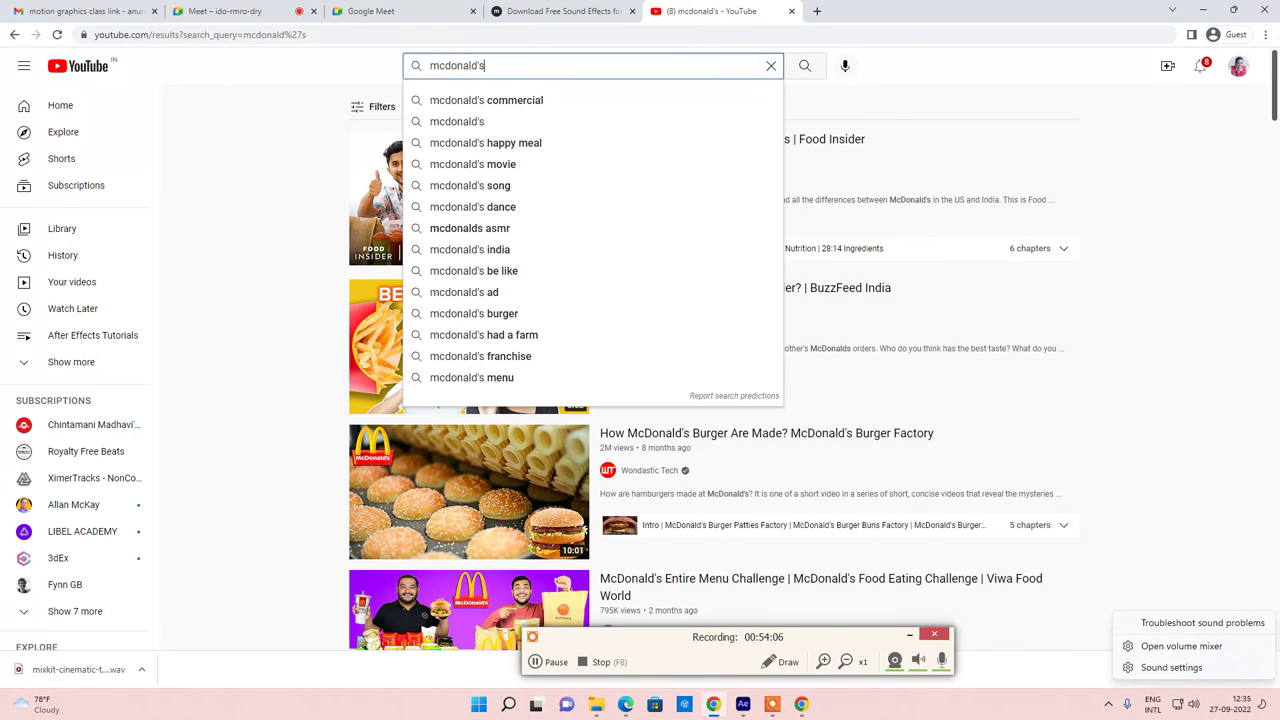
text(motion)
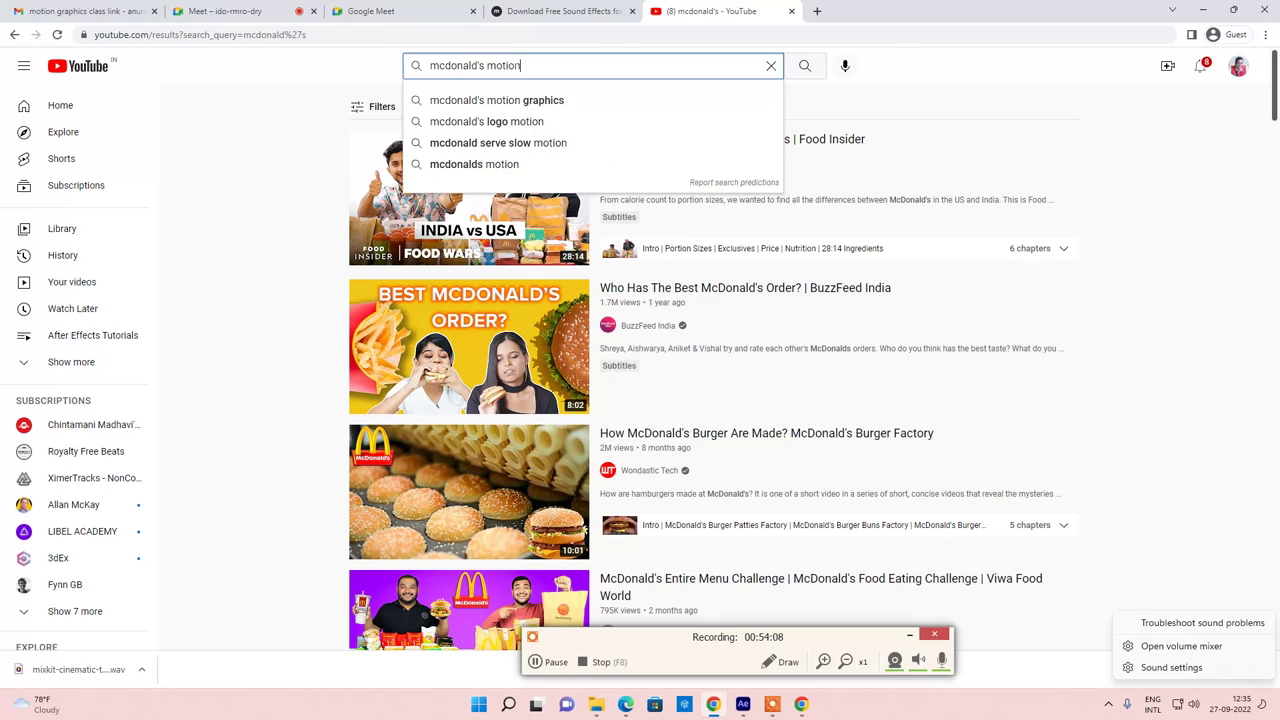
click(547, 104)
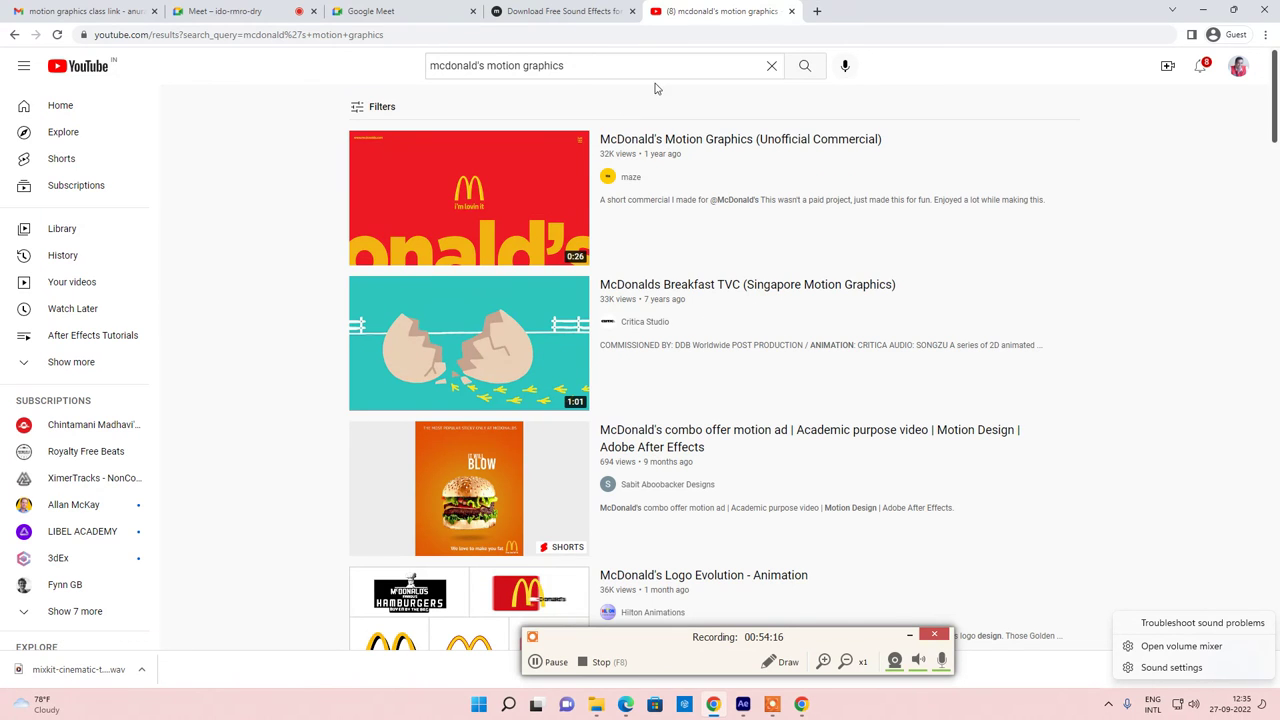
Step: Refine the search to 'mcdonald's motion graphics commercial' and scroll through the results
click(594, 67)
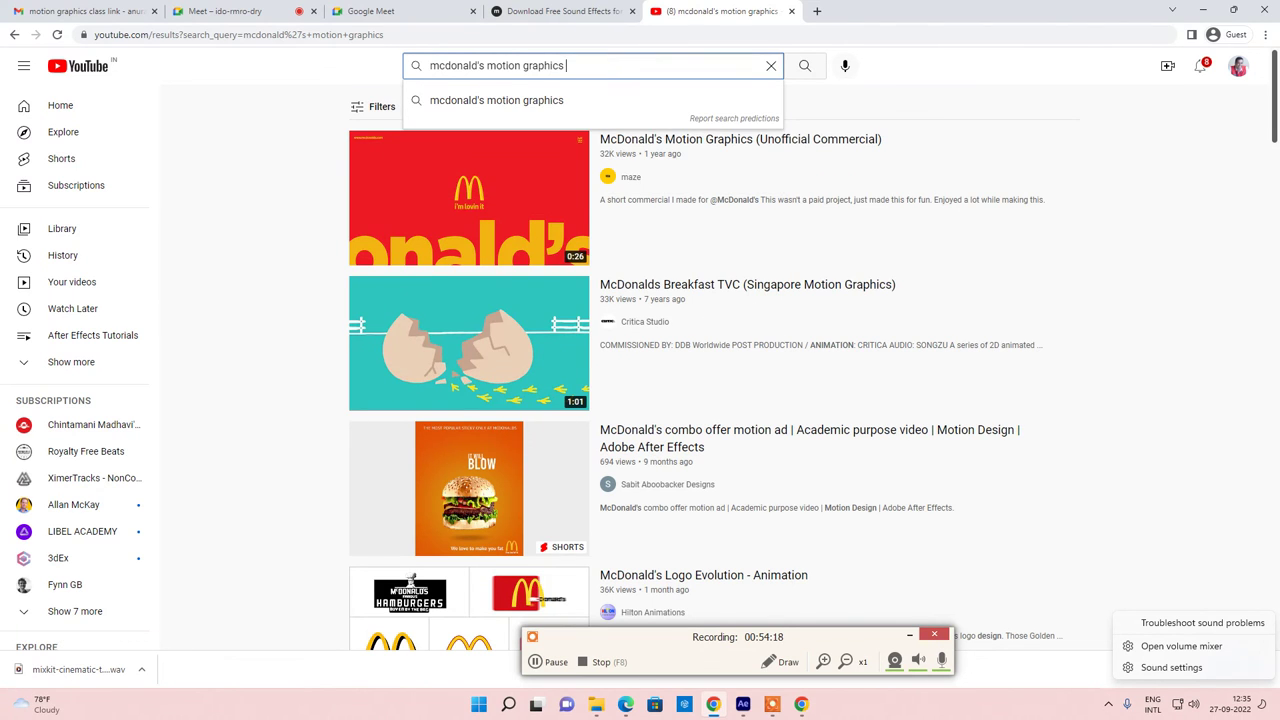
text(co)
key(BackSpace)
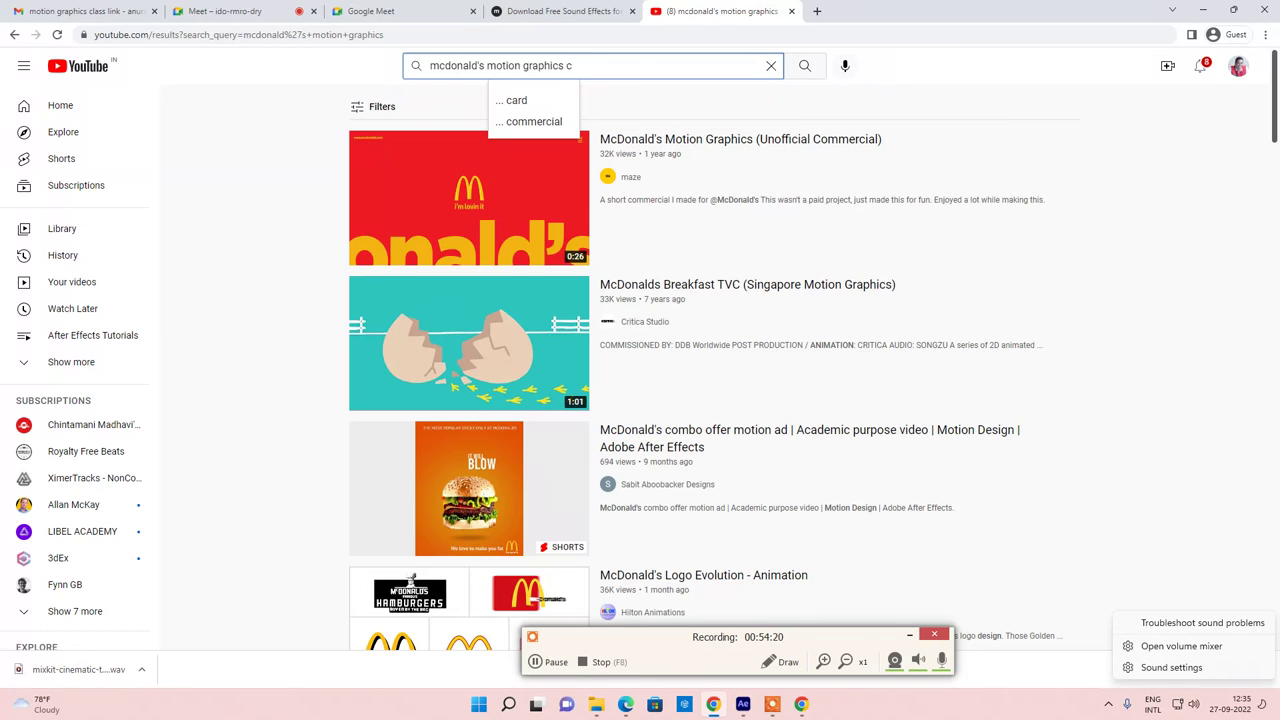
text(ommercial)
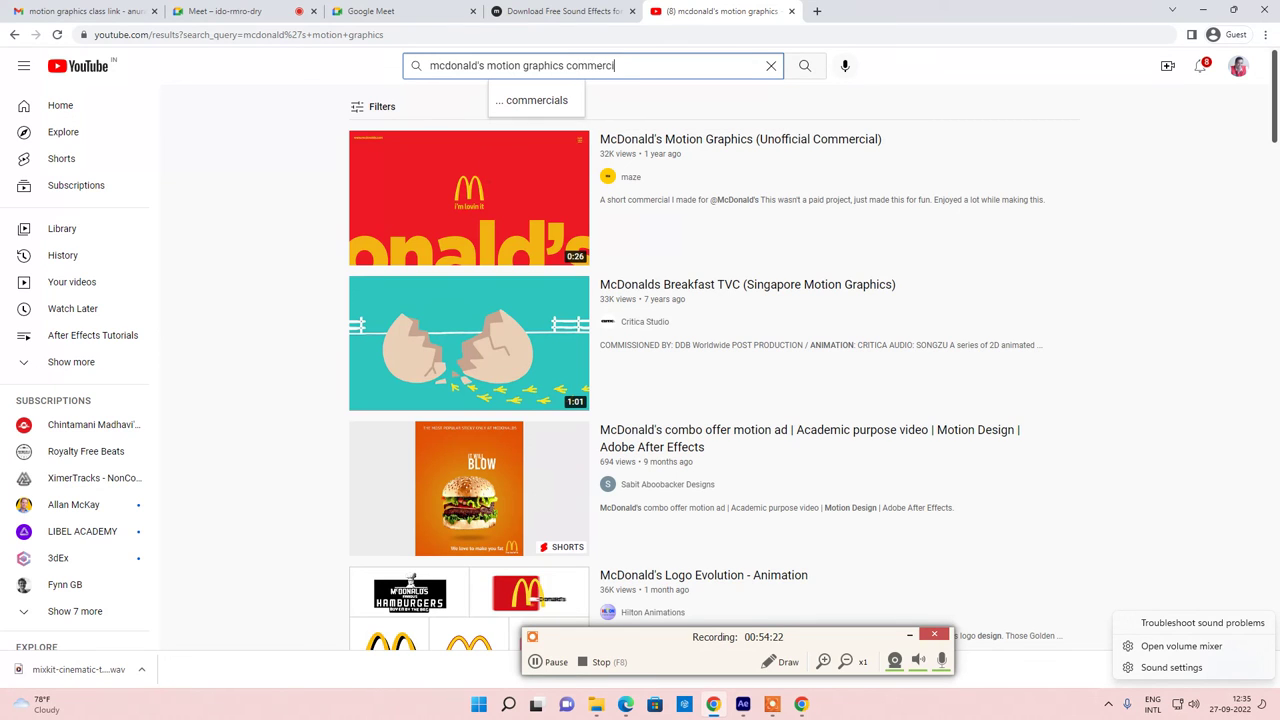
key(Return)
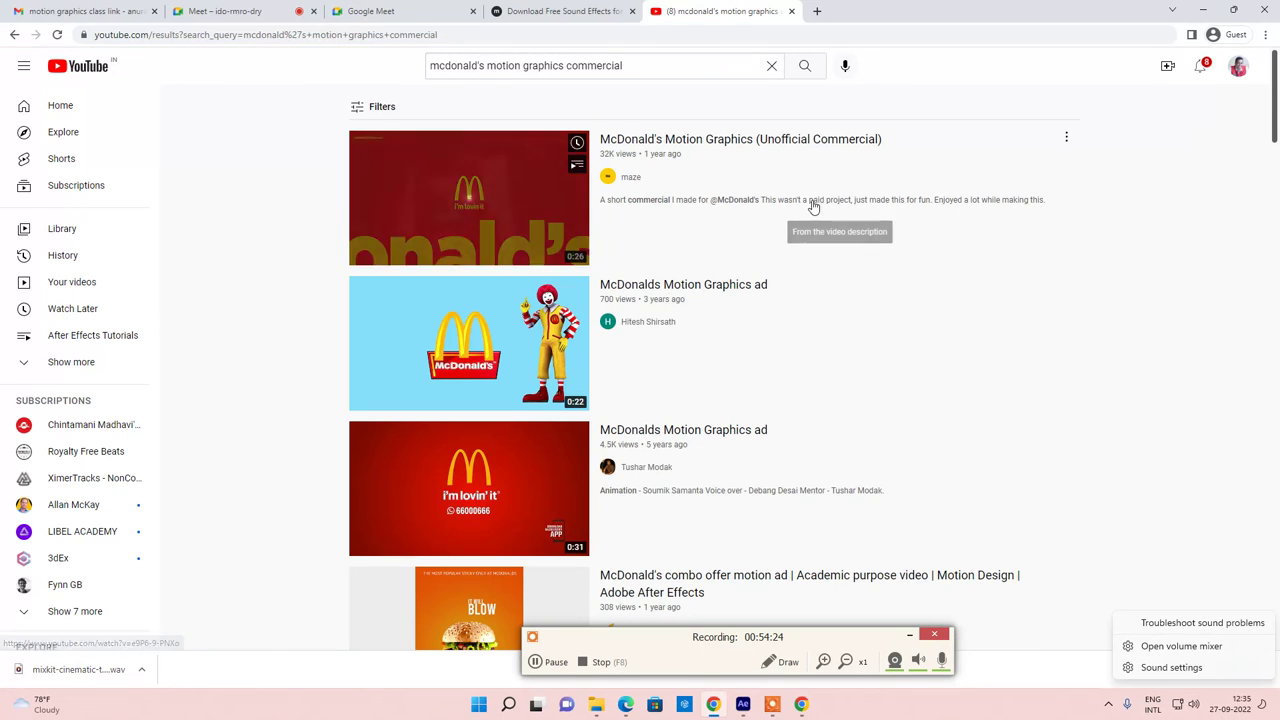
scroll(735, 360, down, 3)
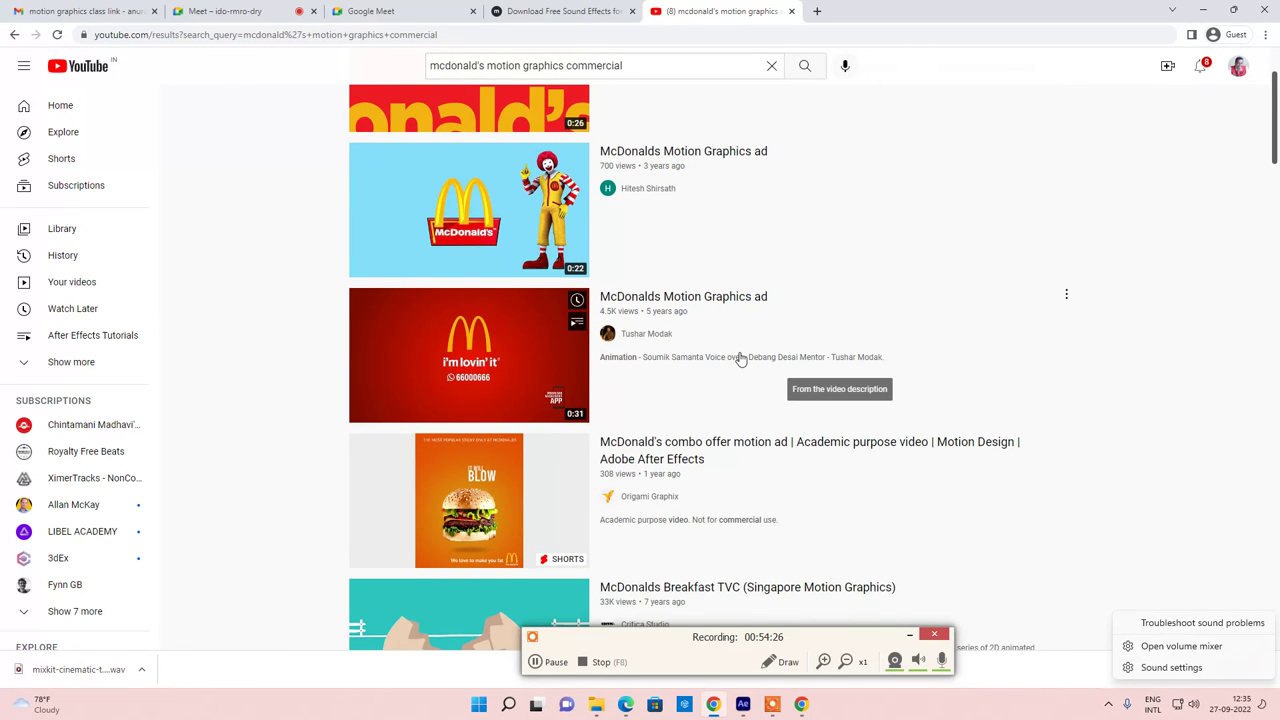
scroll(742, 350, down, 10)
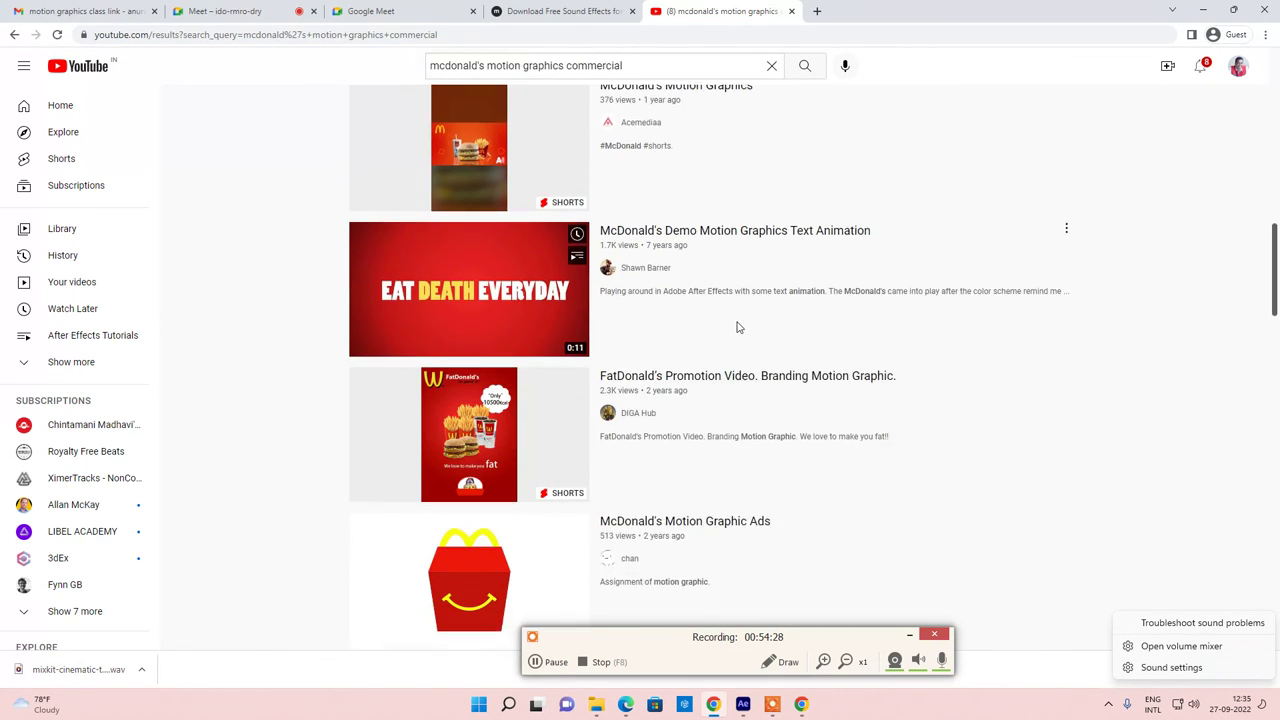
scroll(738, 327, down, 8)
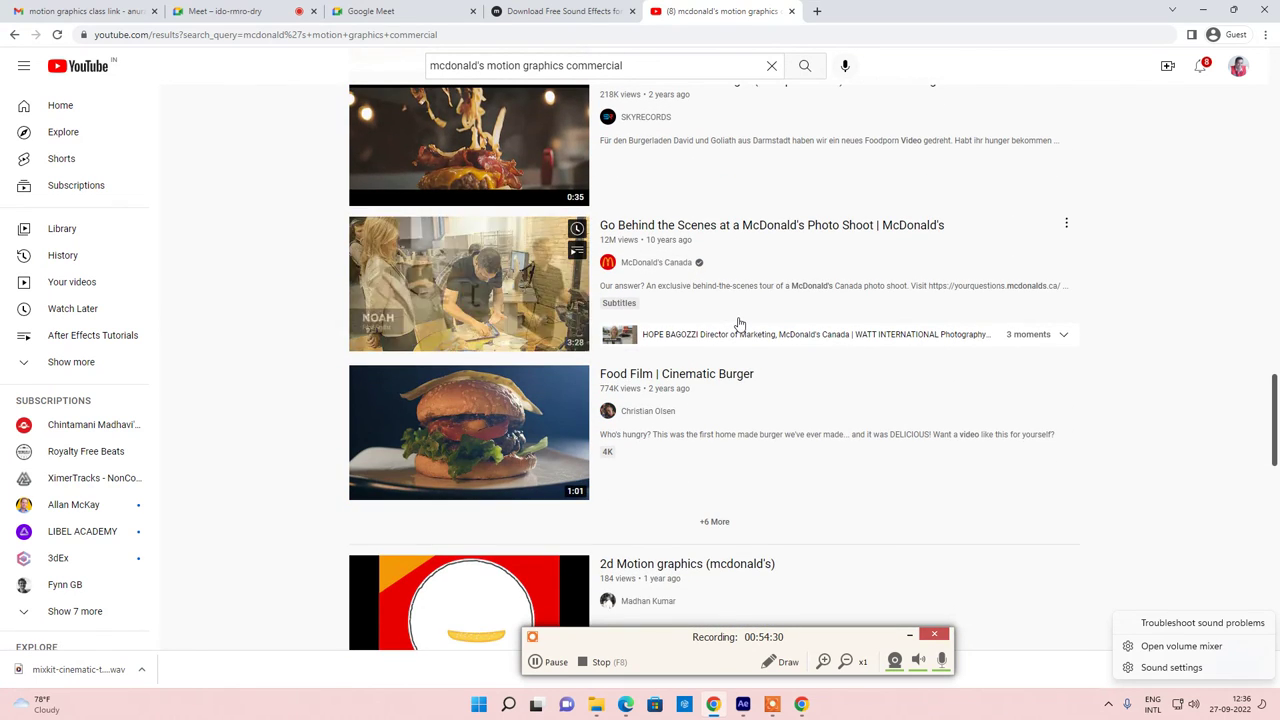
scroll(739, 321, down, 3)
scroll(740, 321, down, 8)
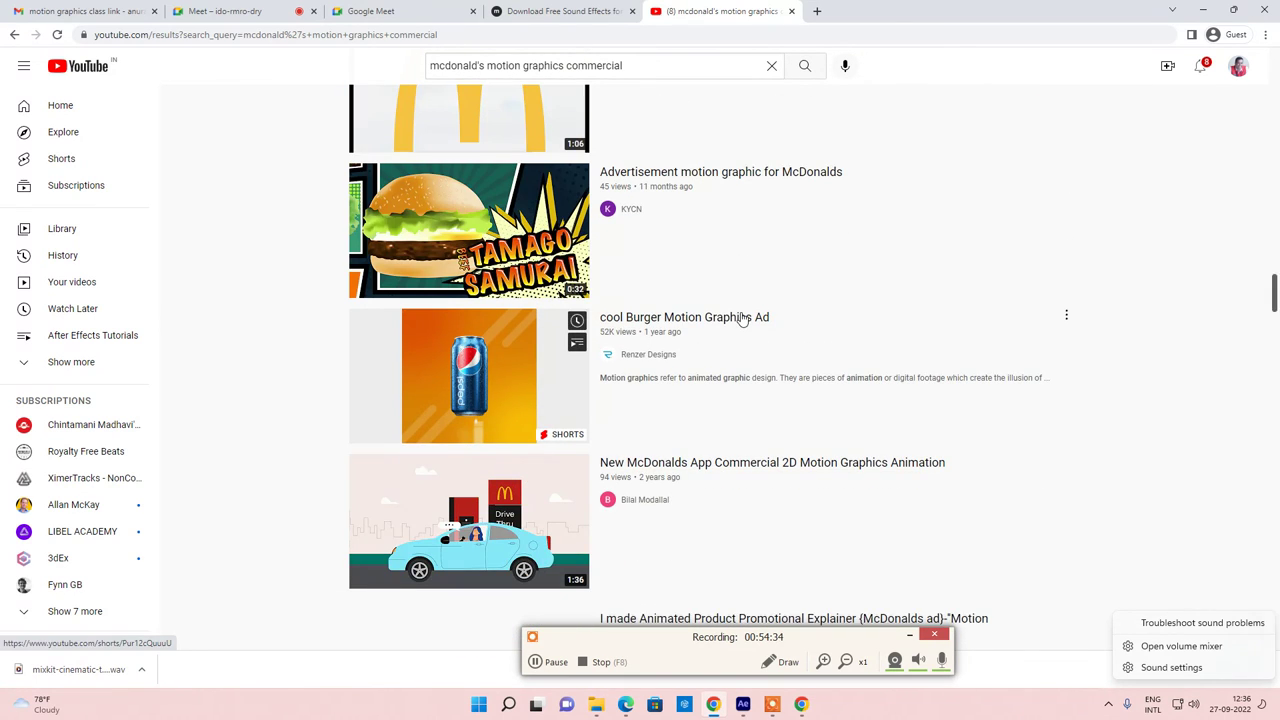
Step: Skim the New McDonalds App Commercial, then switch to the Hevofood App explainer video
click(767, 469)
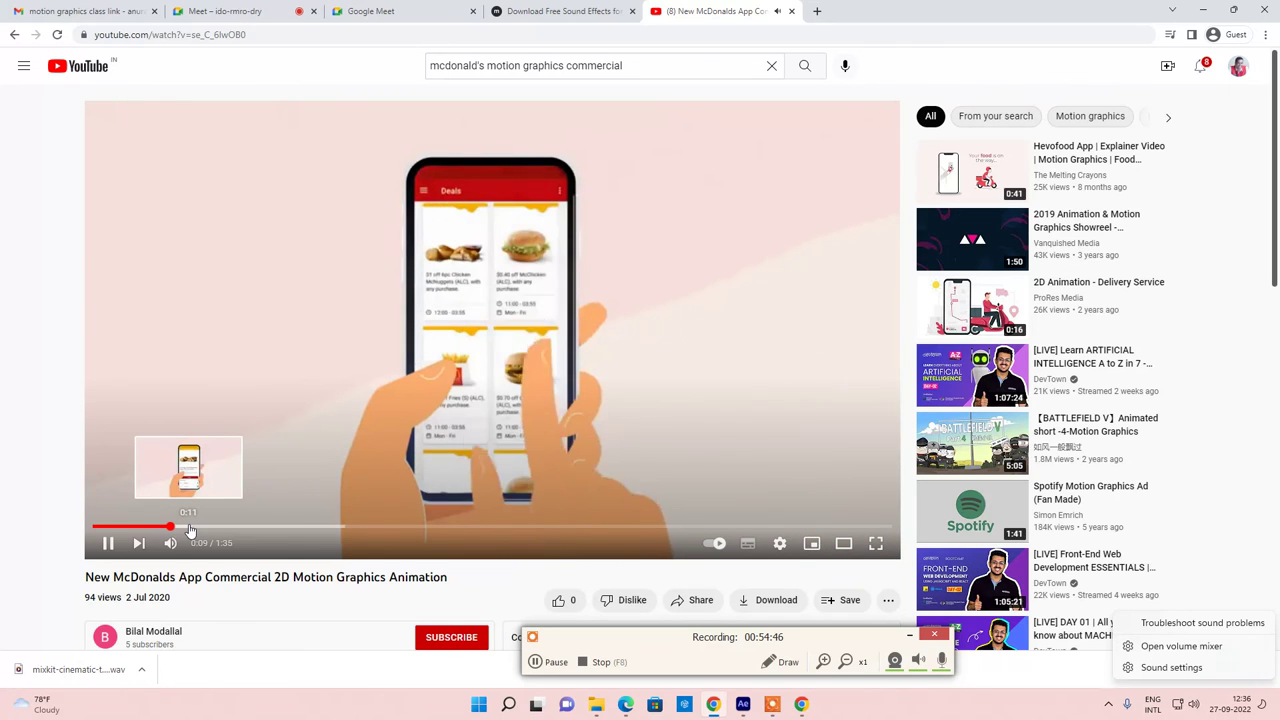
click(284, 528)
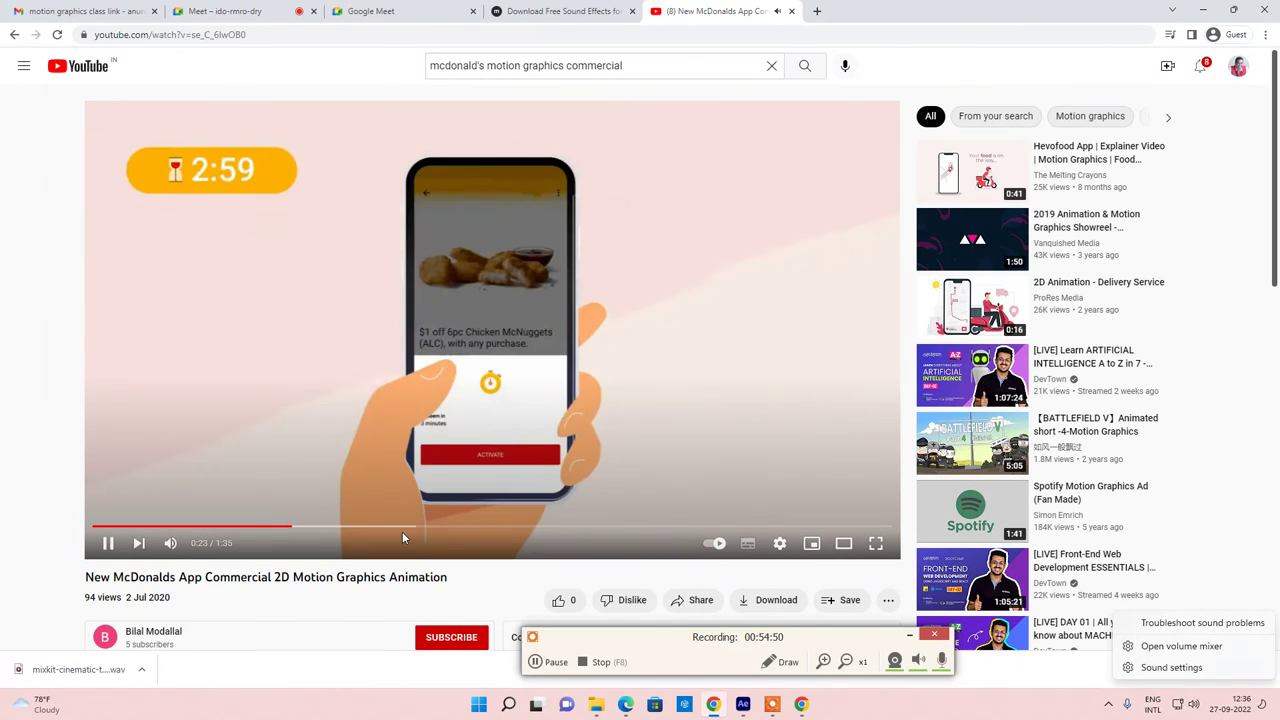
click(408, 527)
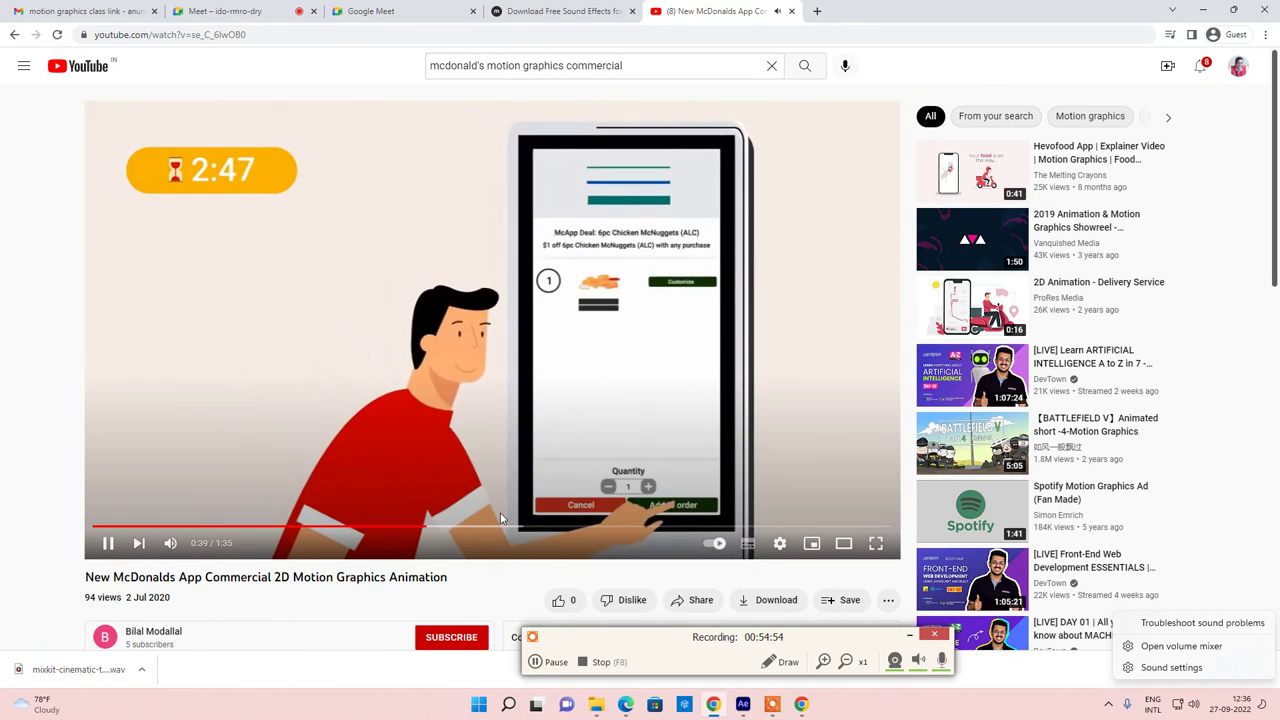
click(1068, 163)
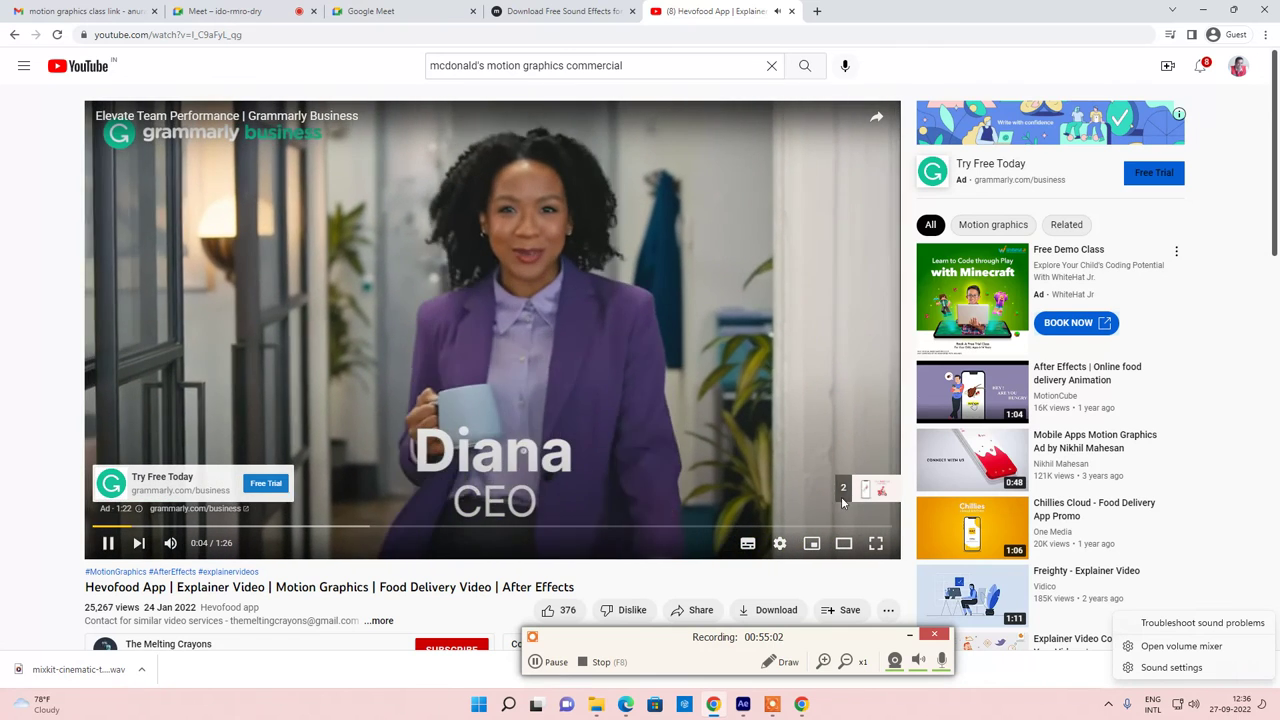
Step: Skip the ad, decline YouTube Premium, pause the Hevofood explainer at 0:17, and open a new tab
click(856, 497)
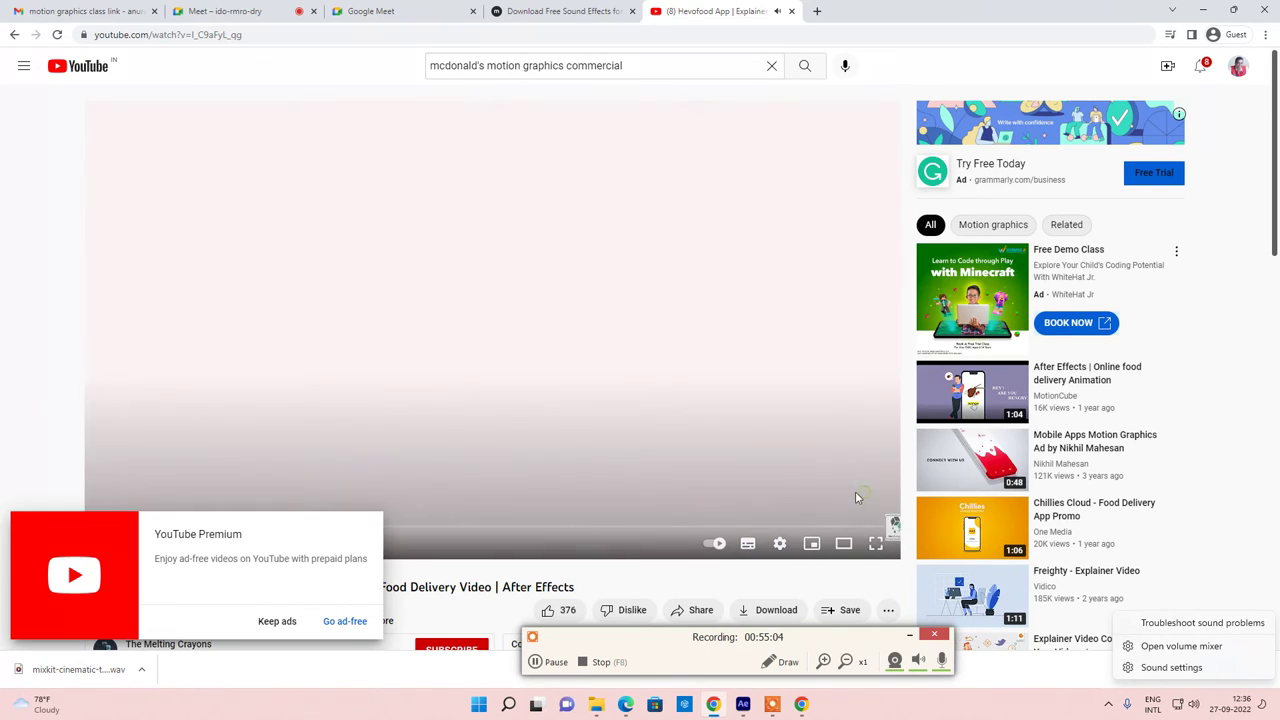
click(277, 622)
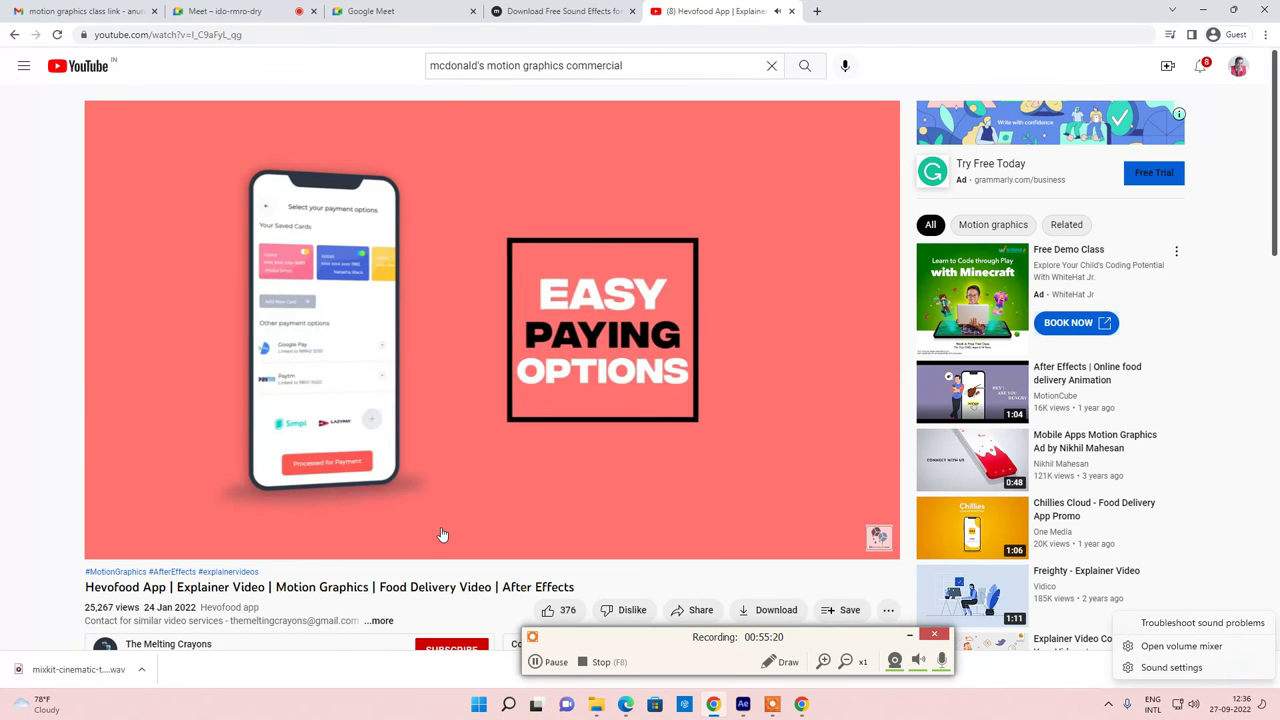
click(110, 544)
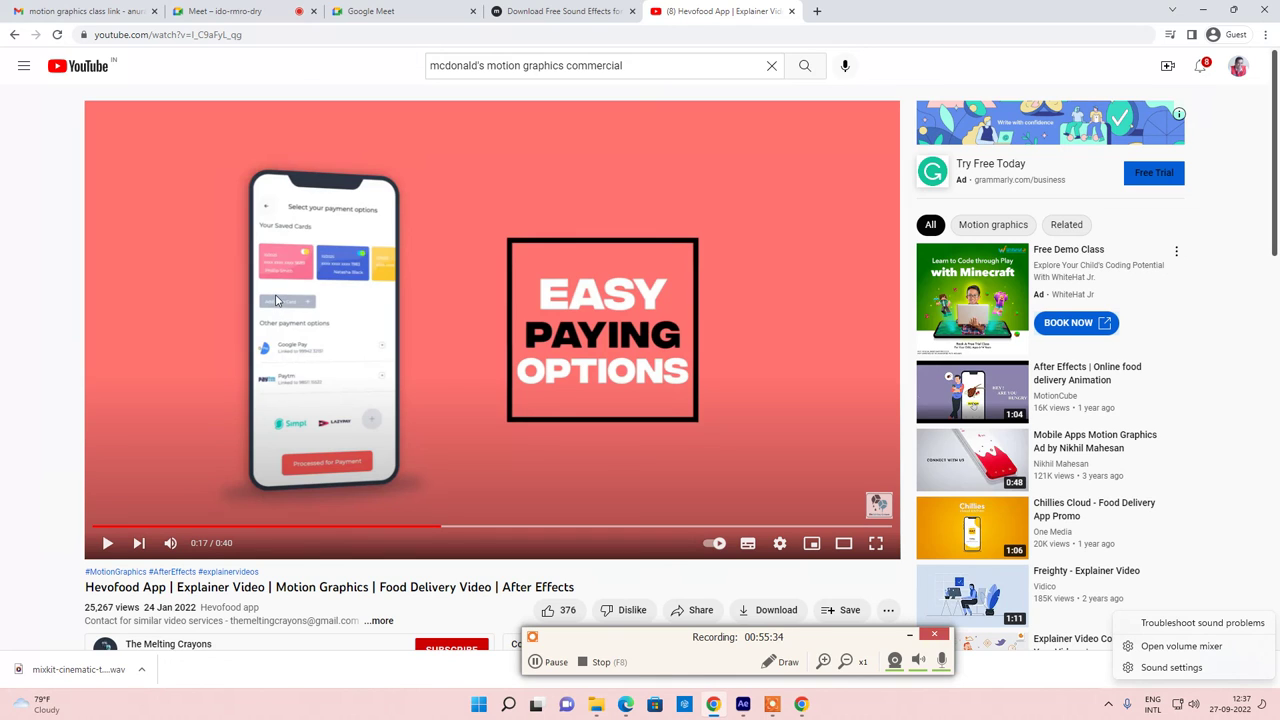
click(816, 10)
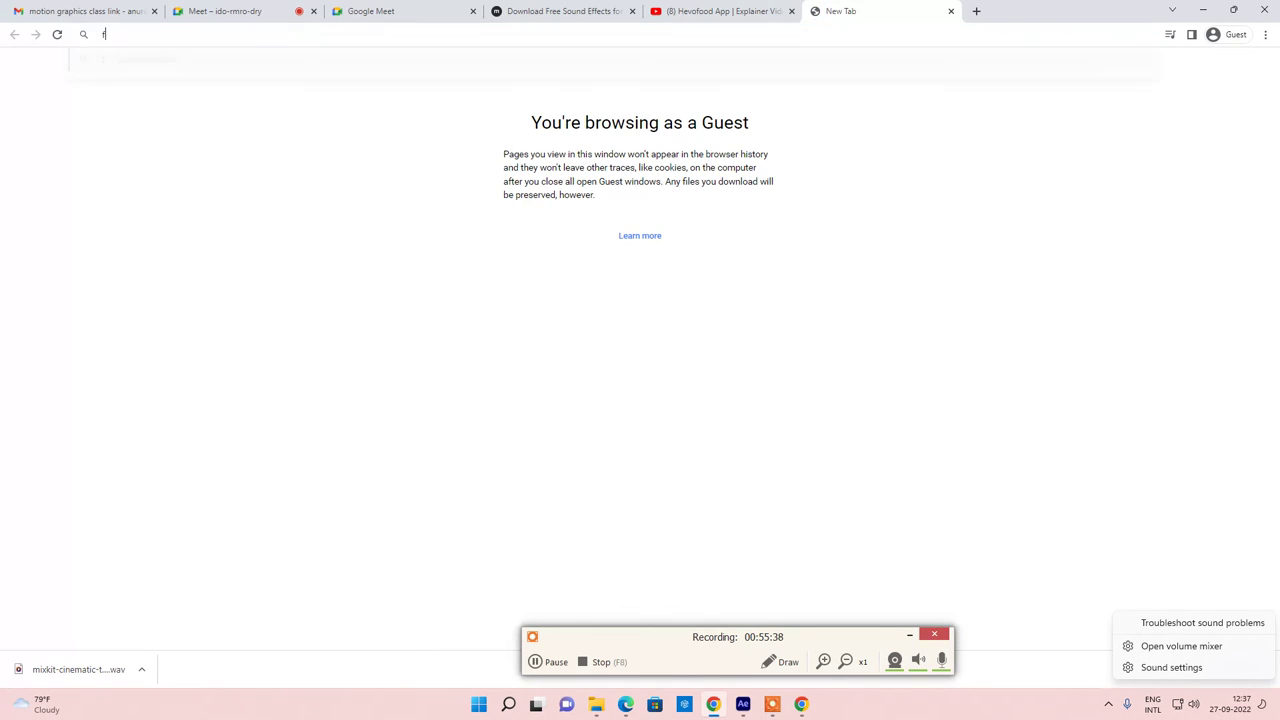
Step: Search the web for 'free pik' and open the Freepik website
text(free)
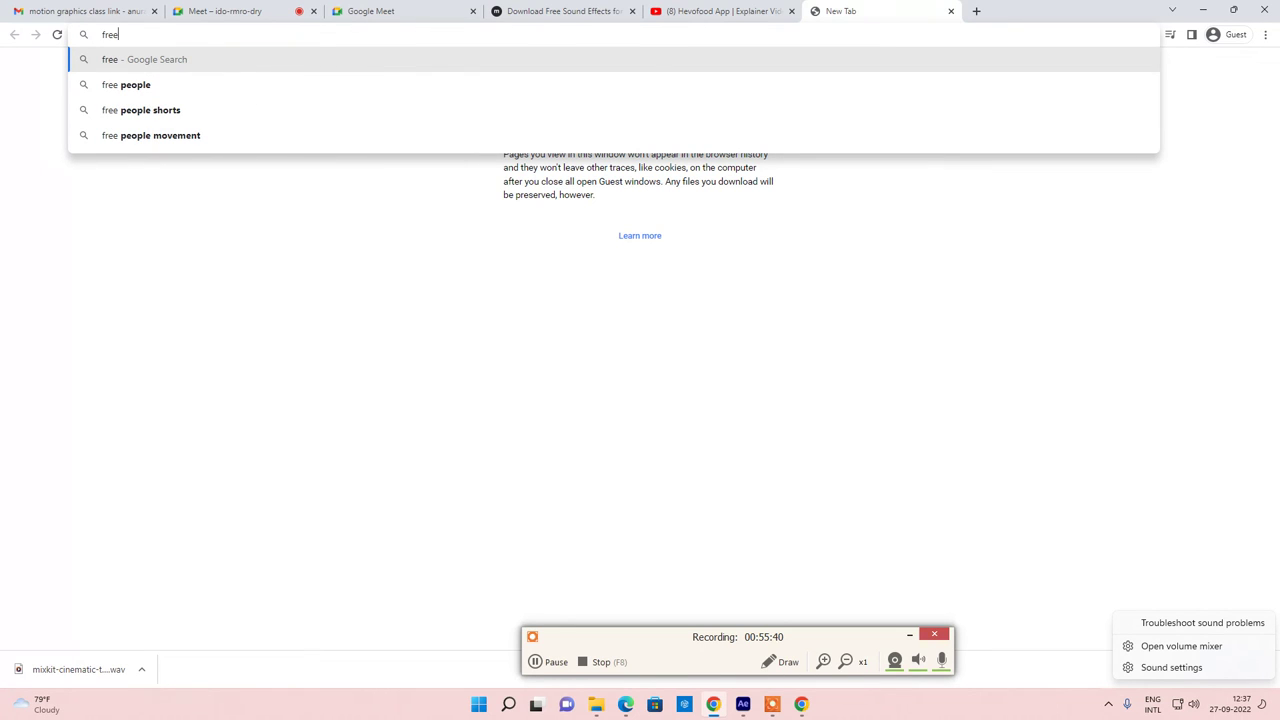
text( pik)
key(Return)
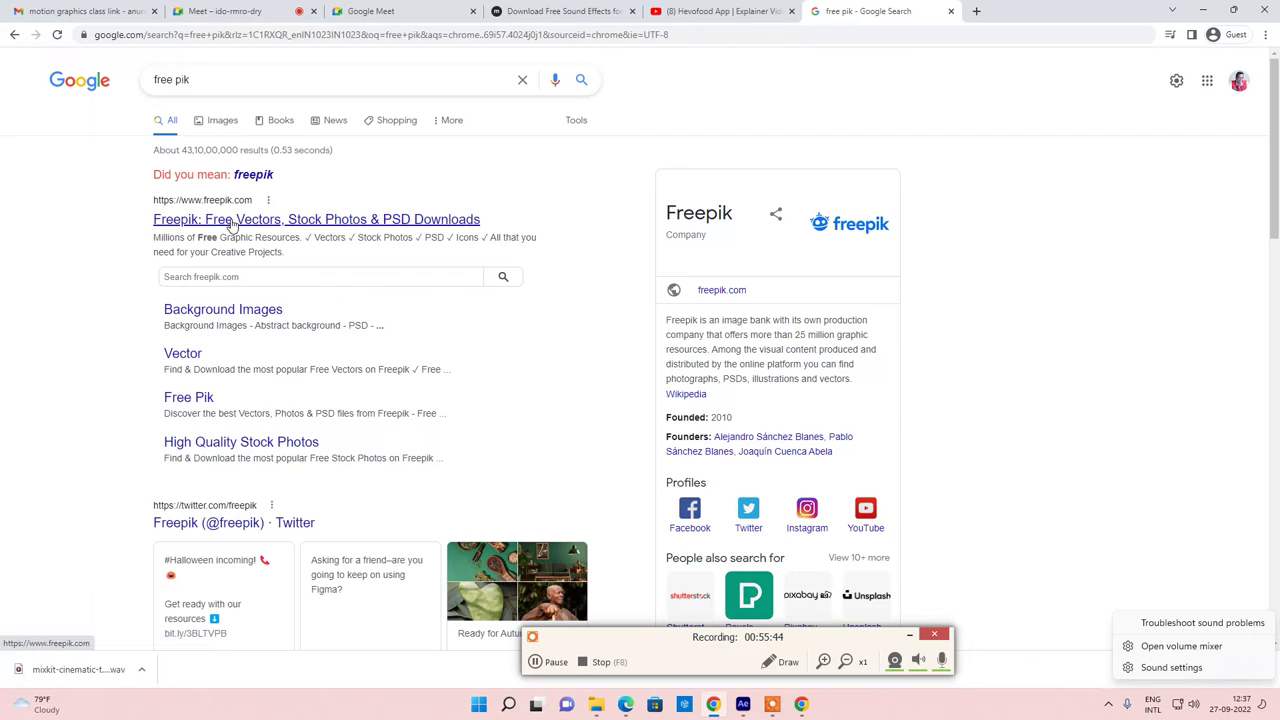
click(231, 219)
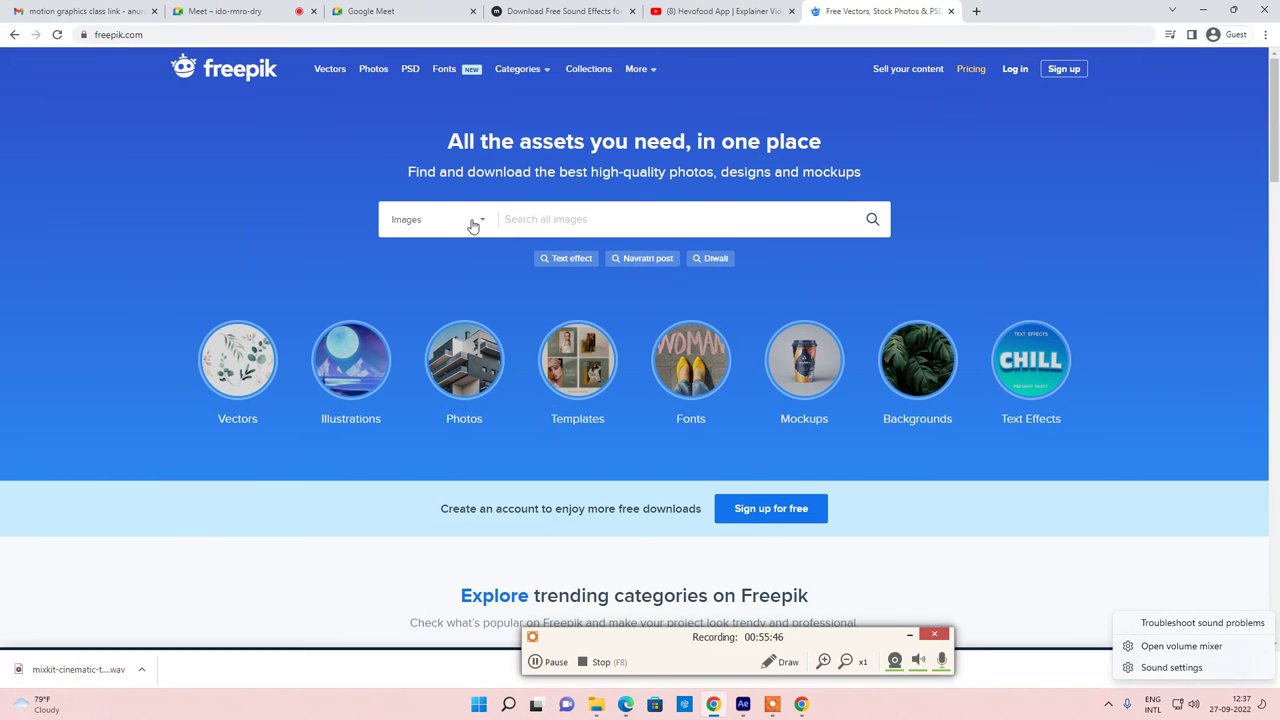
Step: Search Freepik for 'character', dismiss the Google sign-in prompt, and browse the results
text(character)
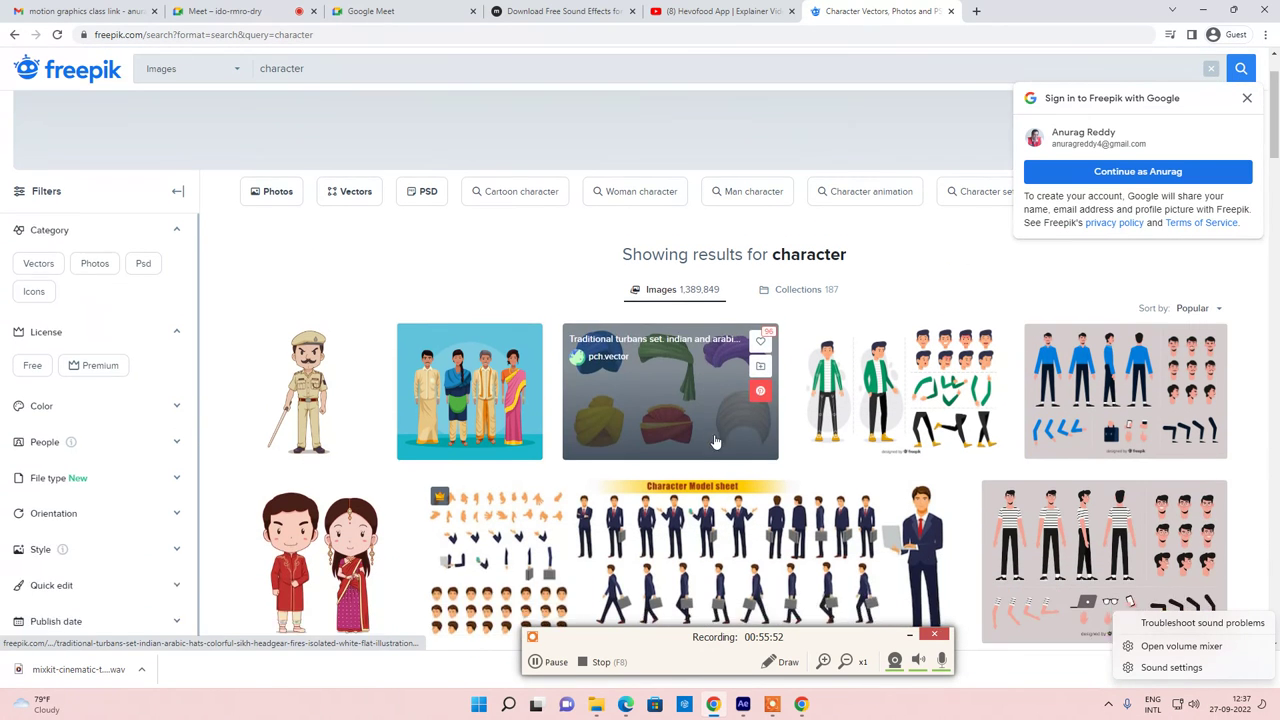
scroll(714, 440, down, 3)
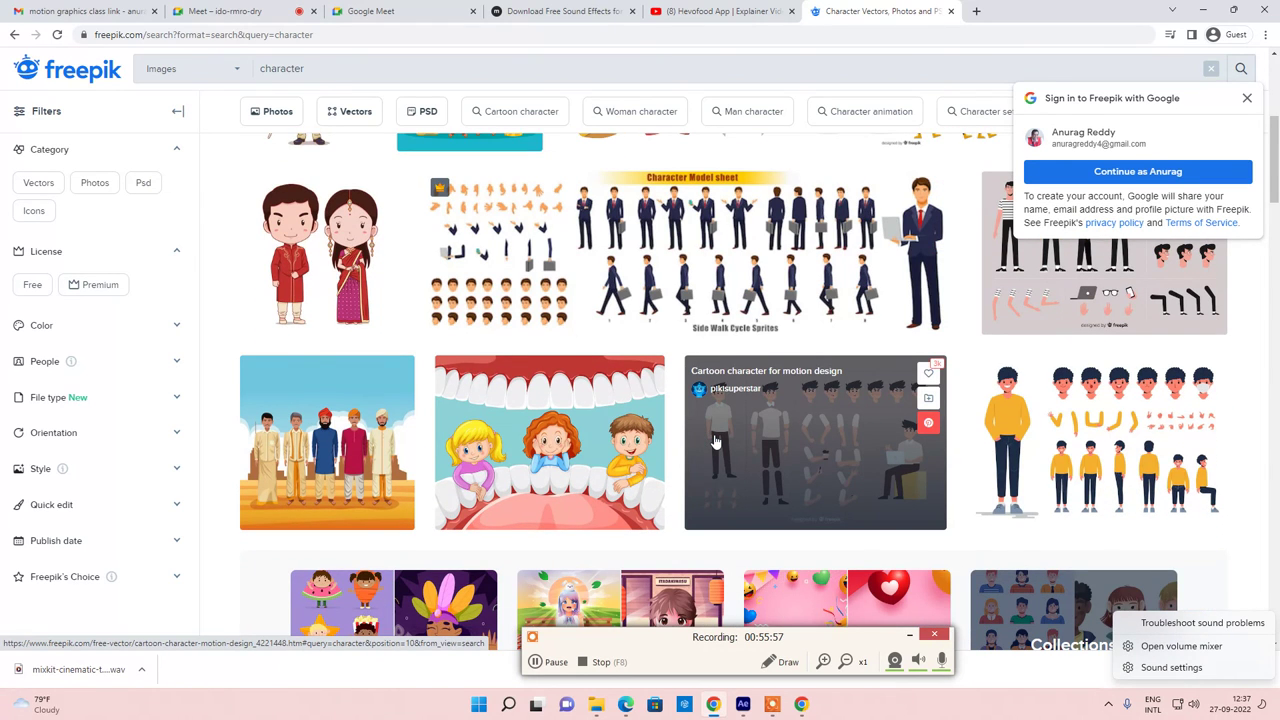
click(1247, 98)
scroll(817, 416, down, 1)
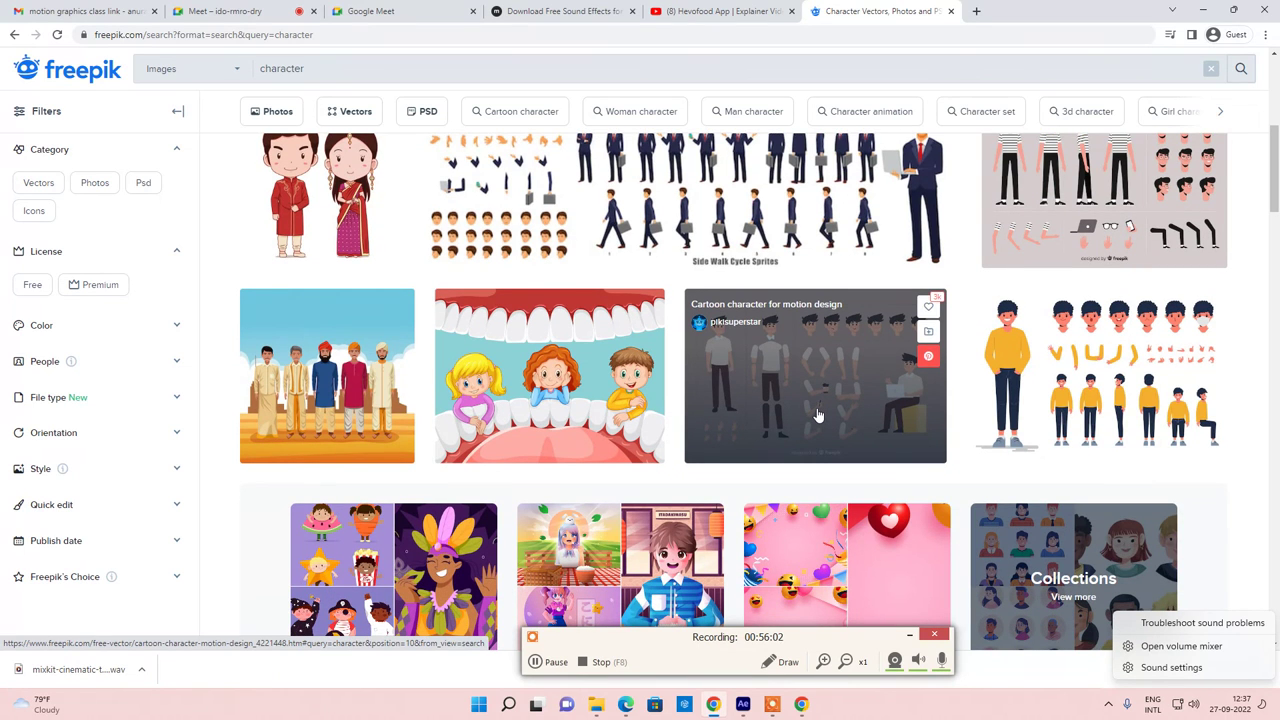
scroll(817, 413, down, 5)
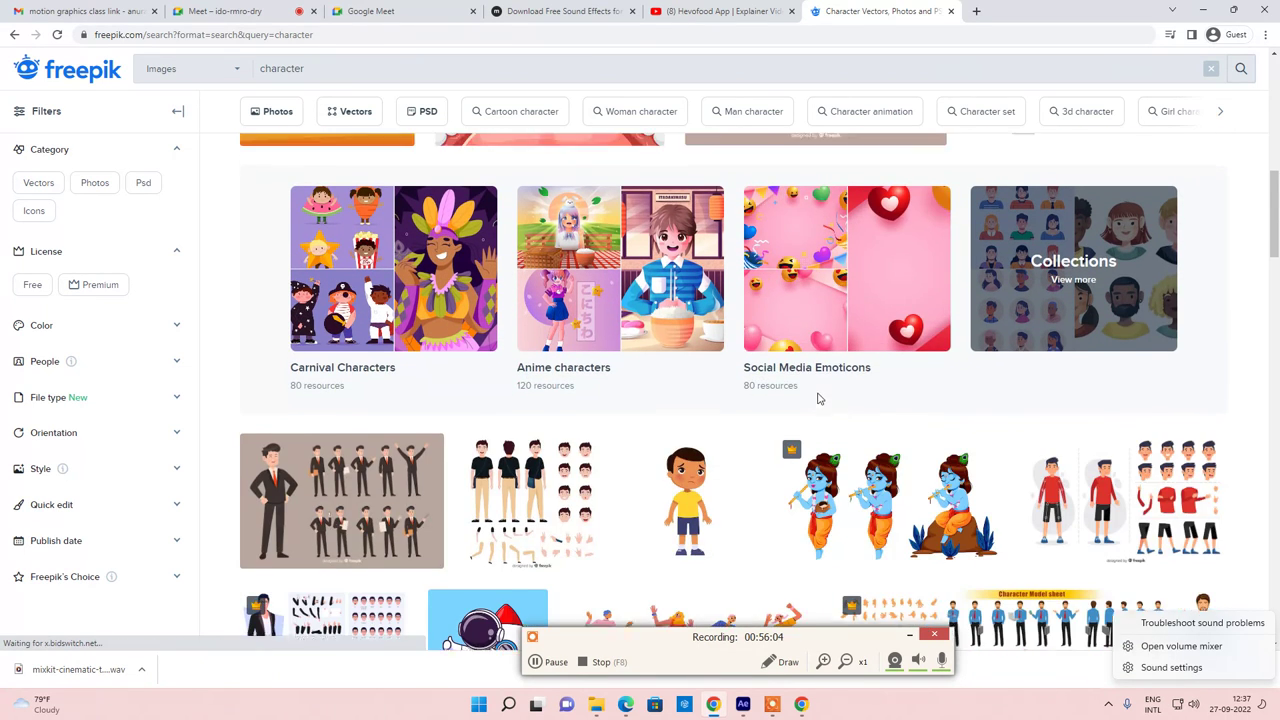
scroll(817, 398, up, 3)
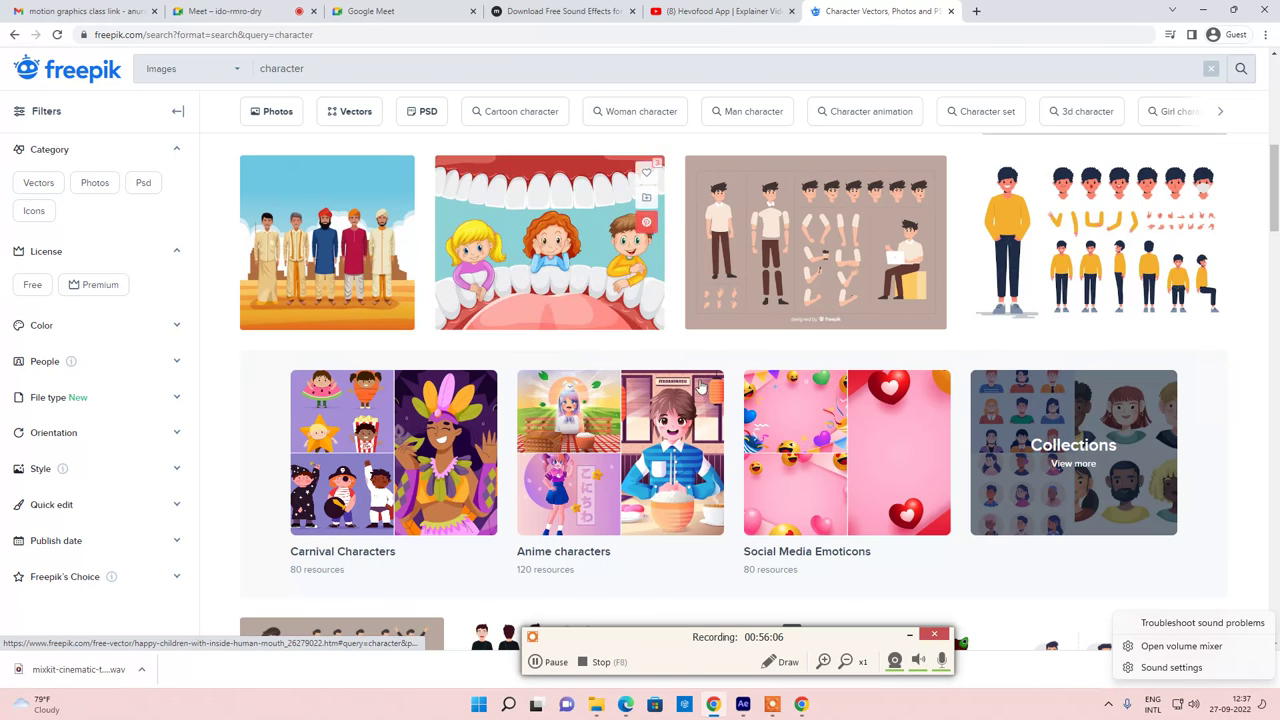
scroll(900, 360, down, 6)
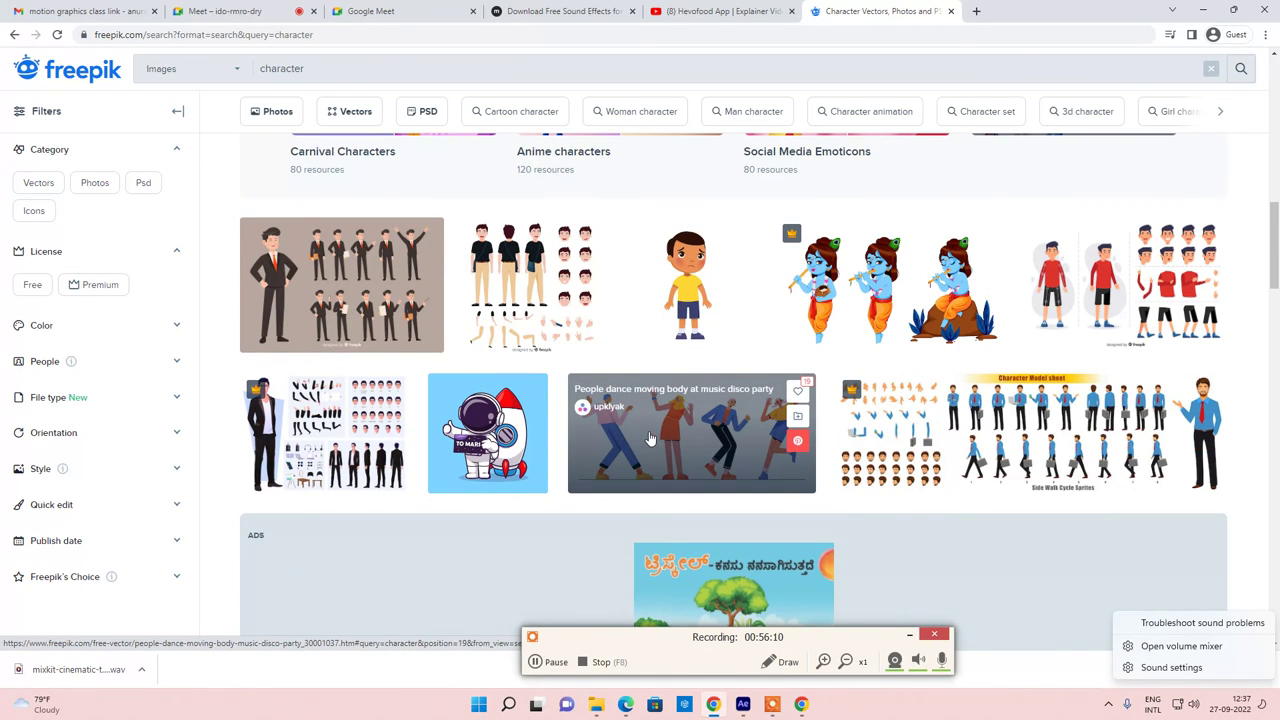
scroll(760, 445, down, 2)
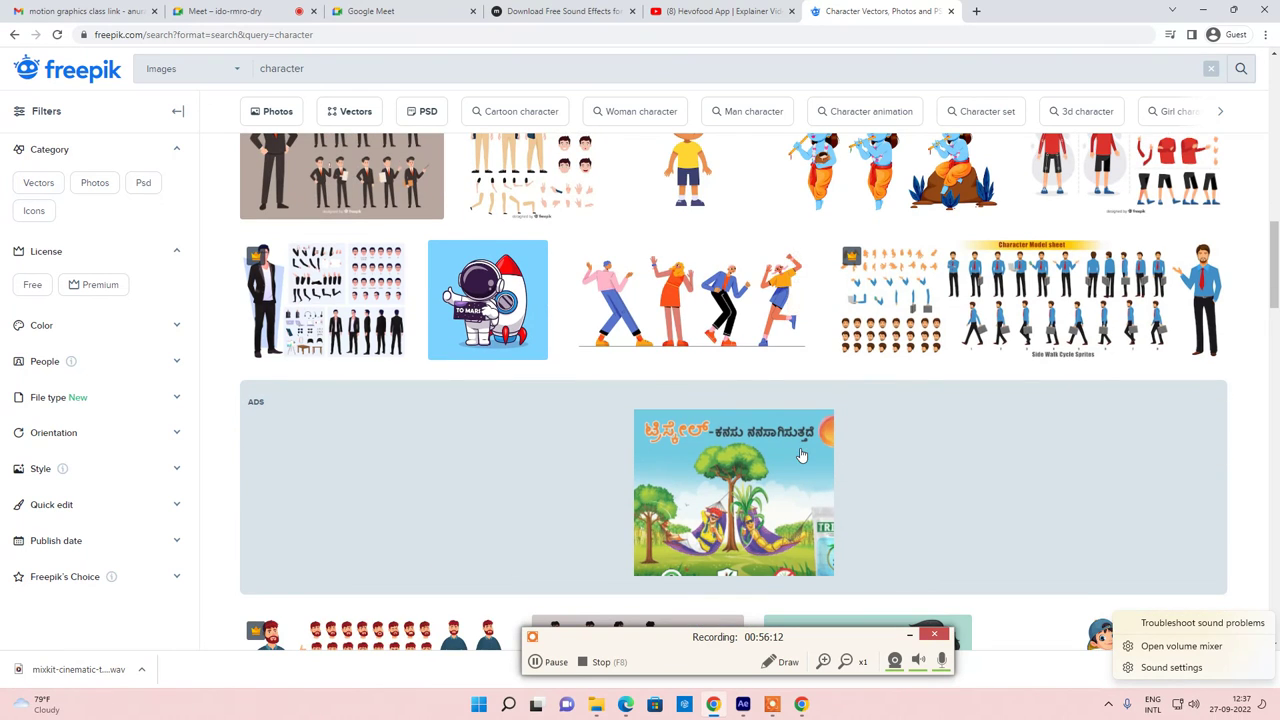
scroll(760, 450, down, 3)
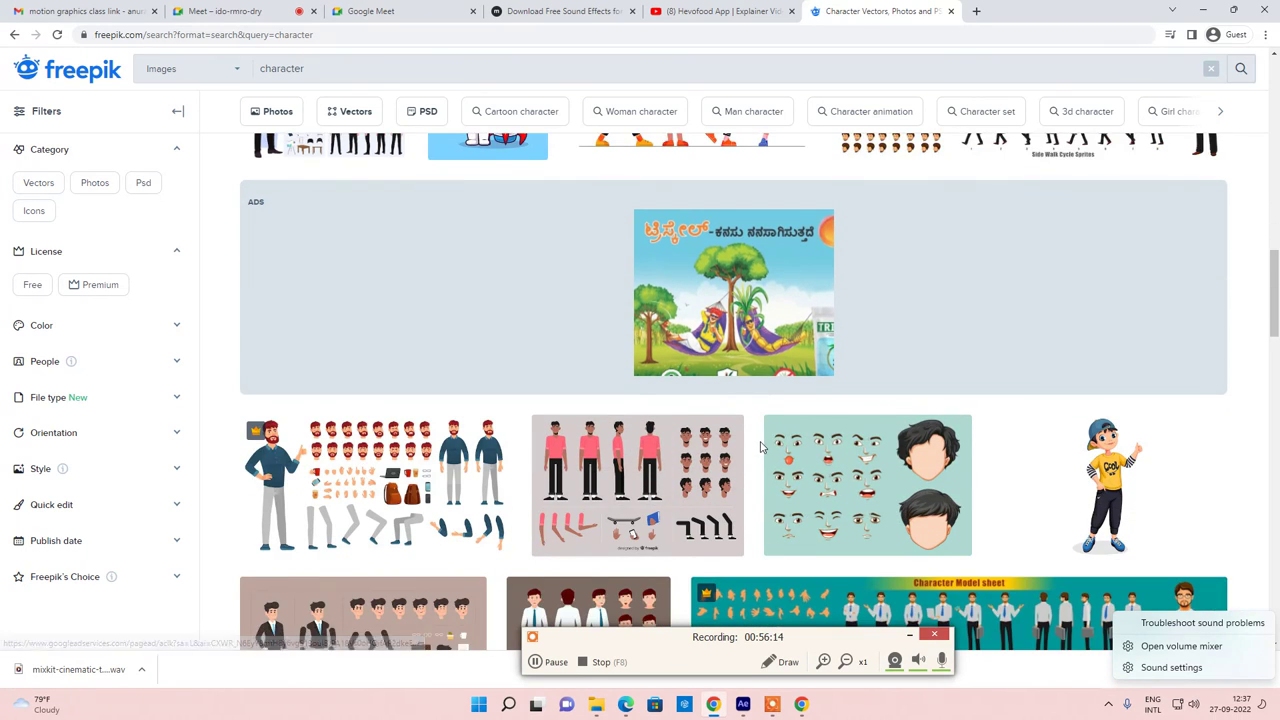
scroll(760, 445, down, 3)
scroll(790, 462, down, 2)
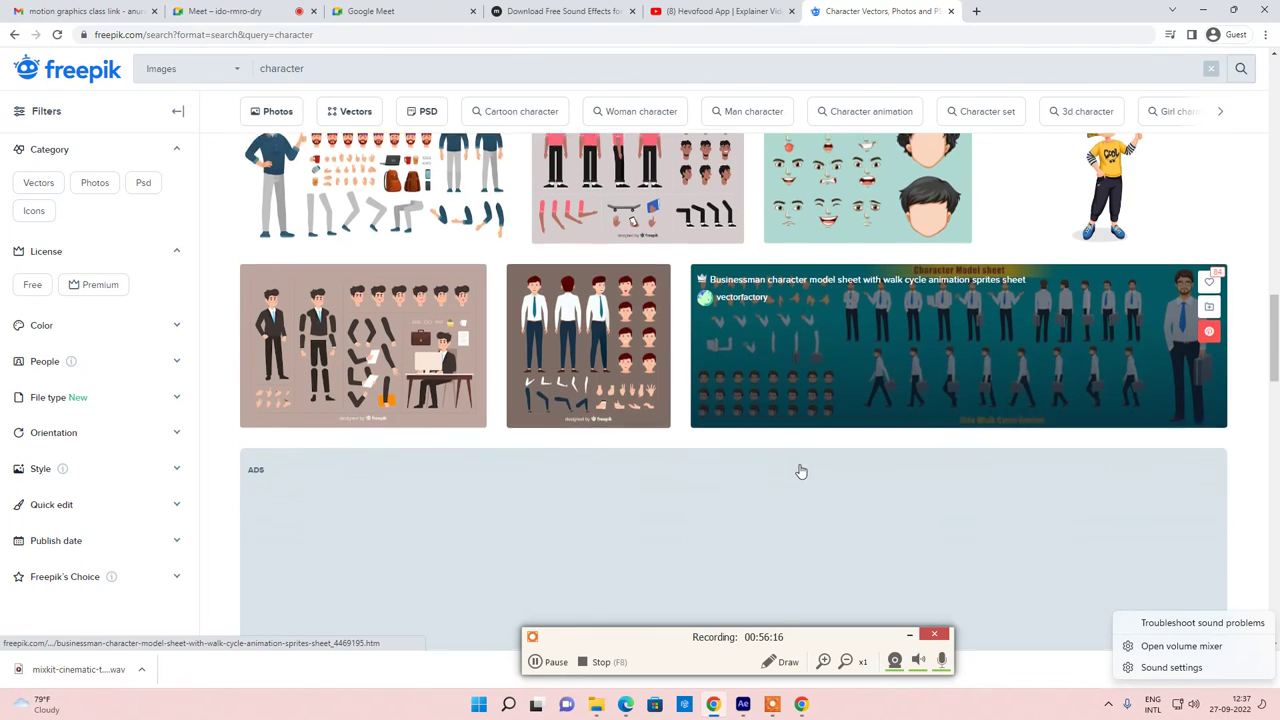
Step: Close the Freepik tab, rewatch the Hevofood explainer up to about 0:35, then close its tab
click(951, 11)
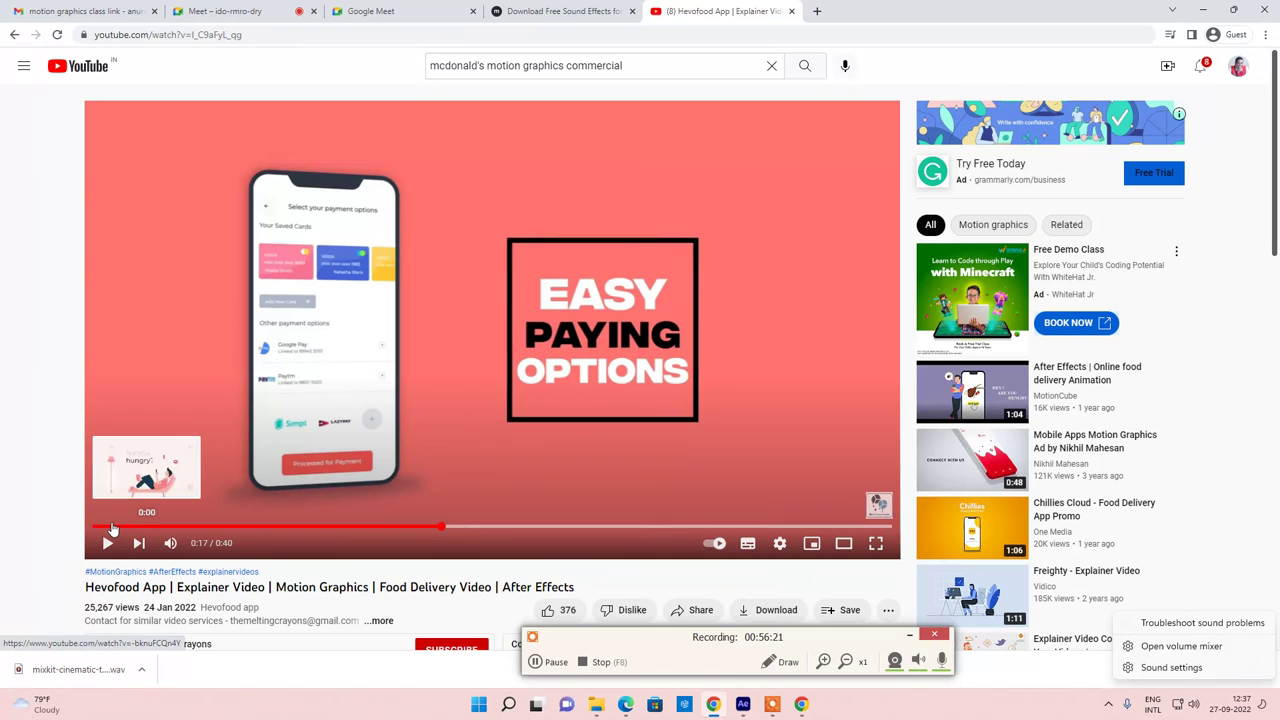
click(108, 527)
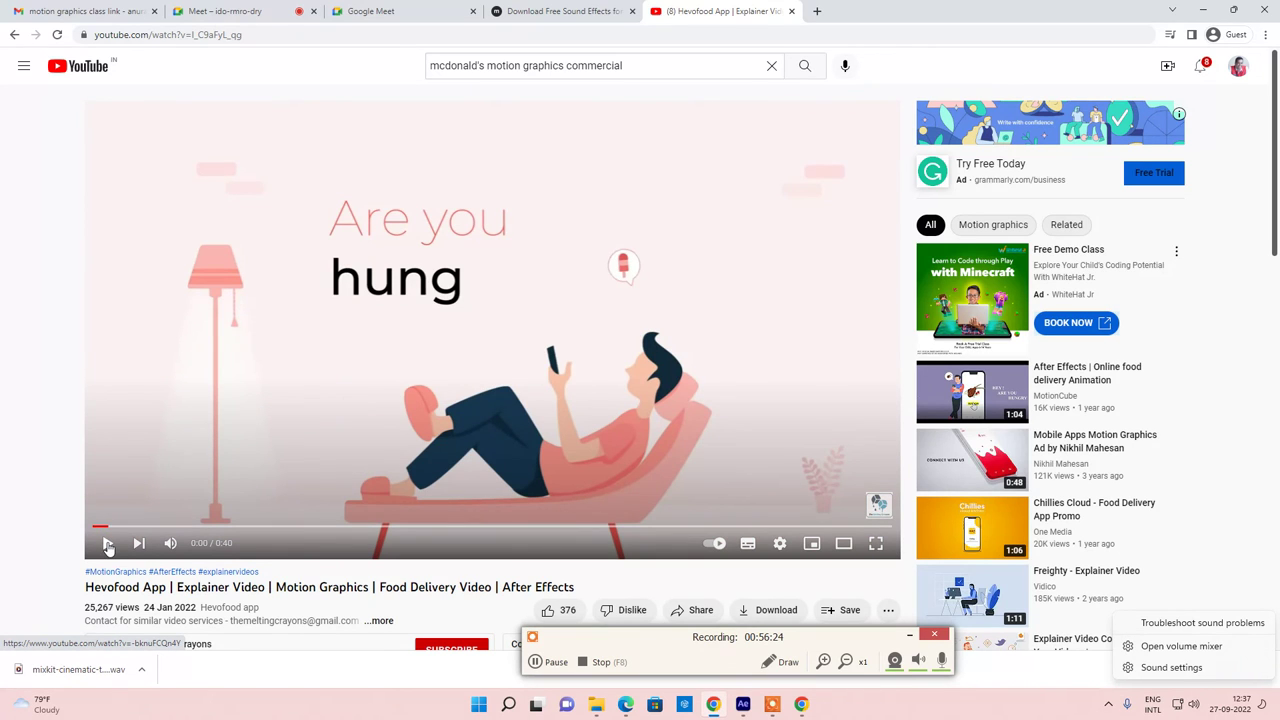
click(108, 545)
click(108, 545)
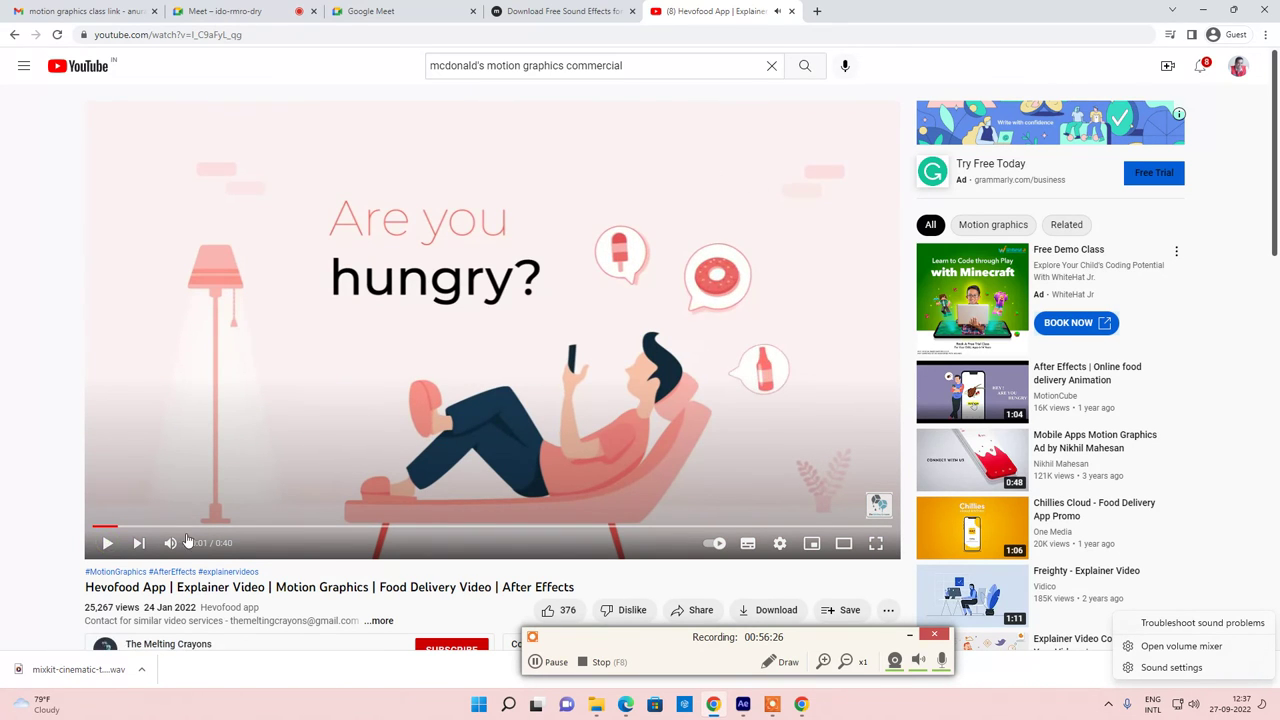
drag(243, 527, 838, 527)
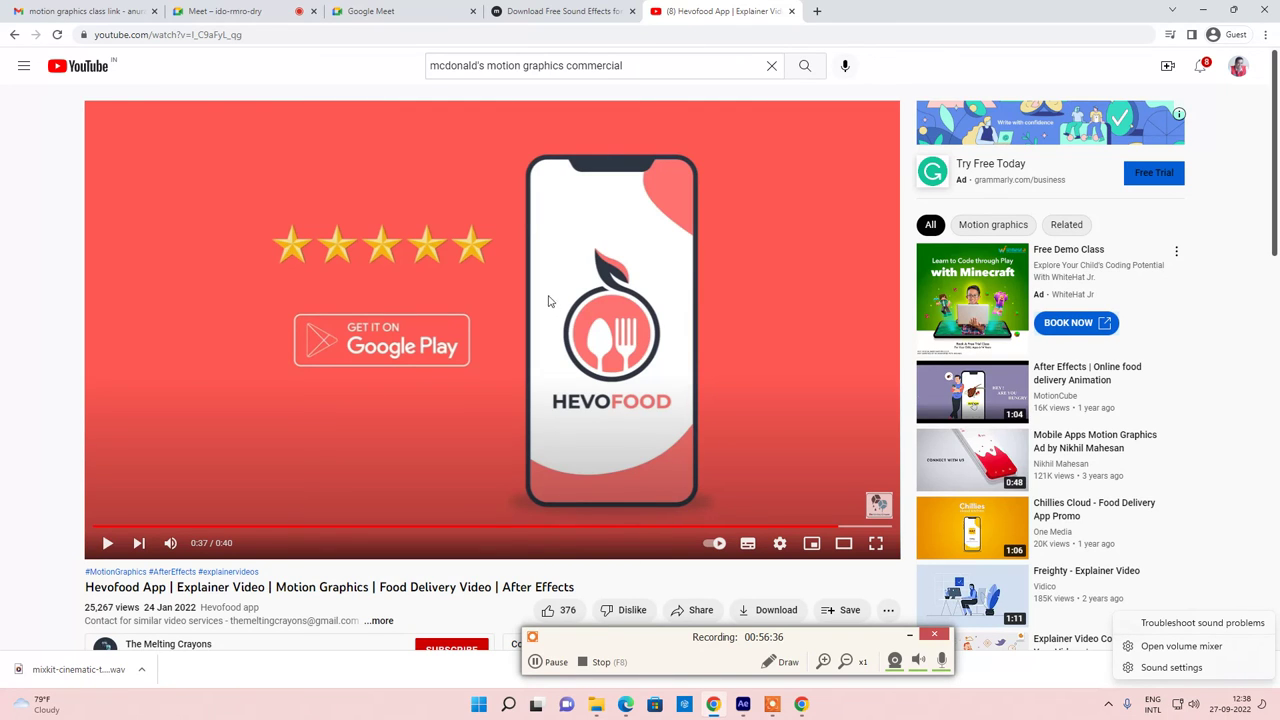
click(791, 11)
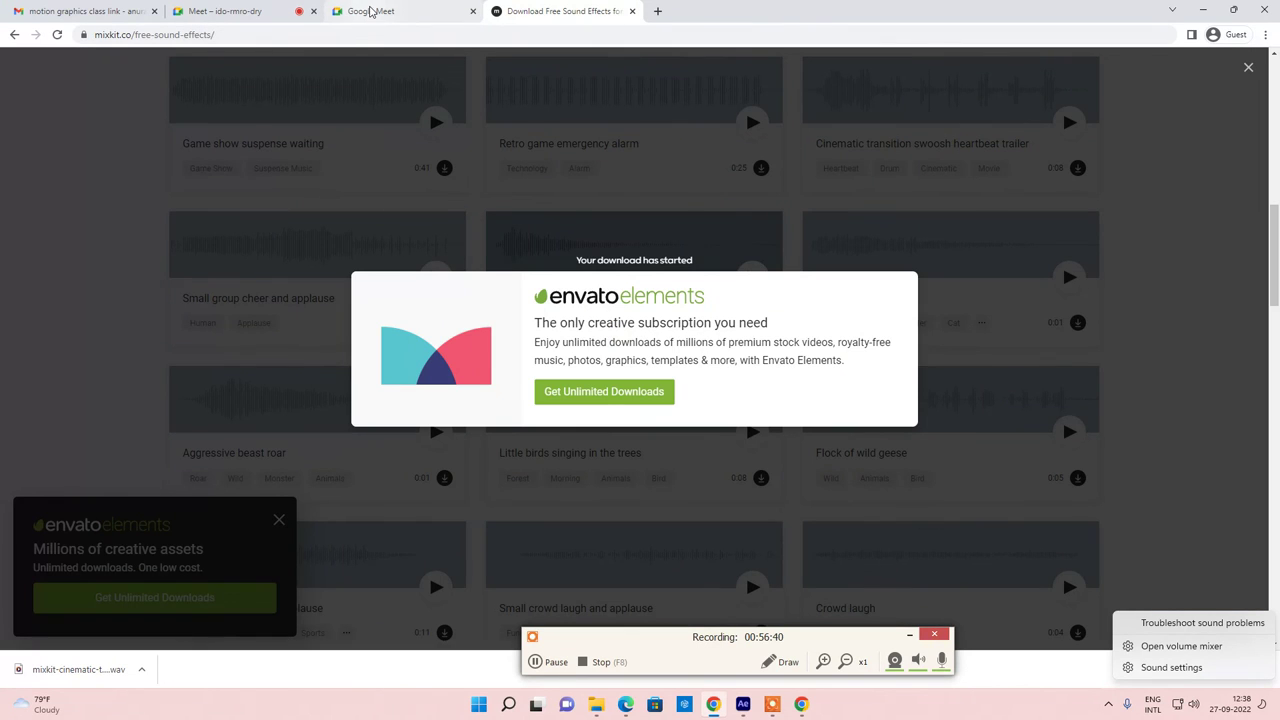
Step: Switch from the Google Meet home tab back to the meeting tab where the screen is still being presented
click(368, 12)
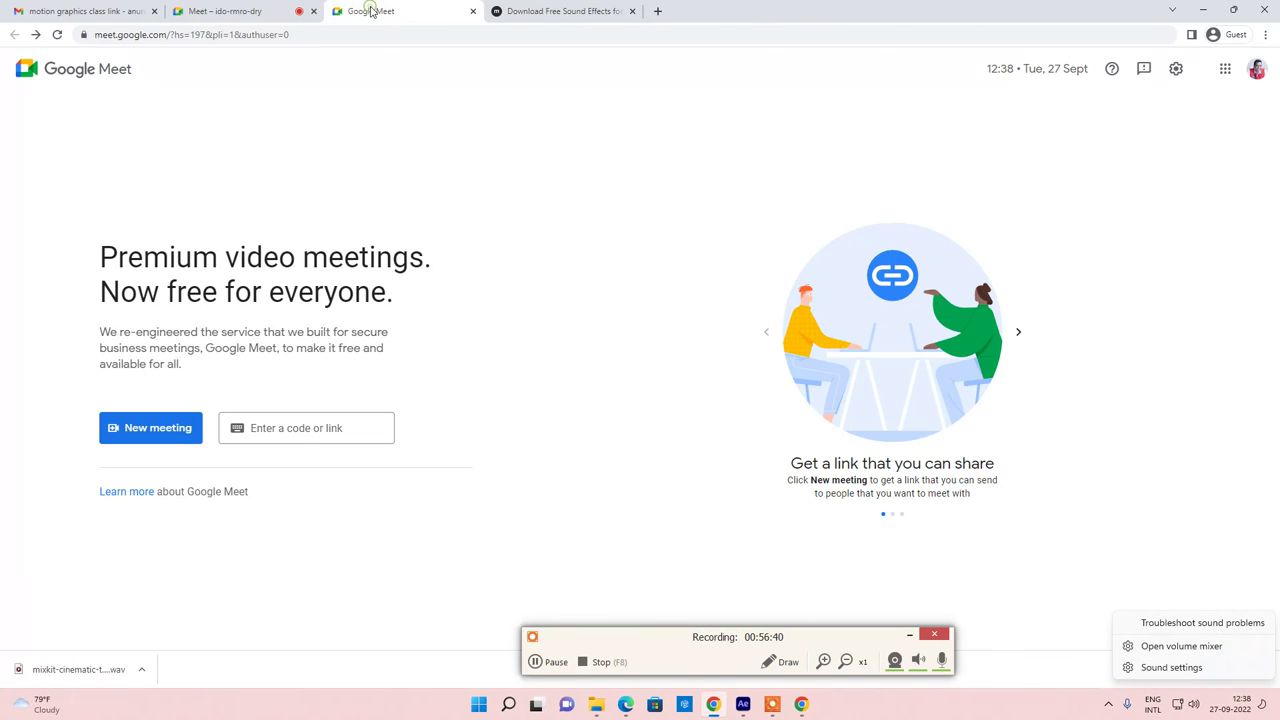
click(275, 12)
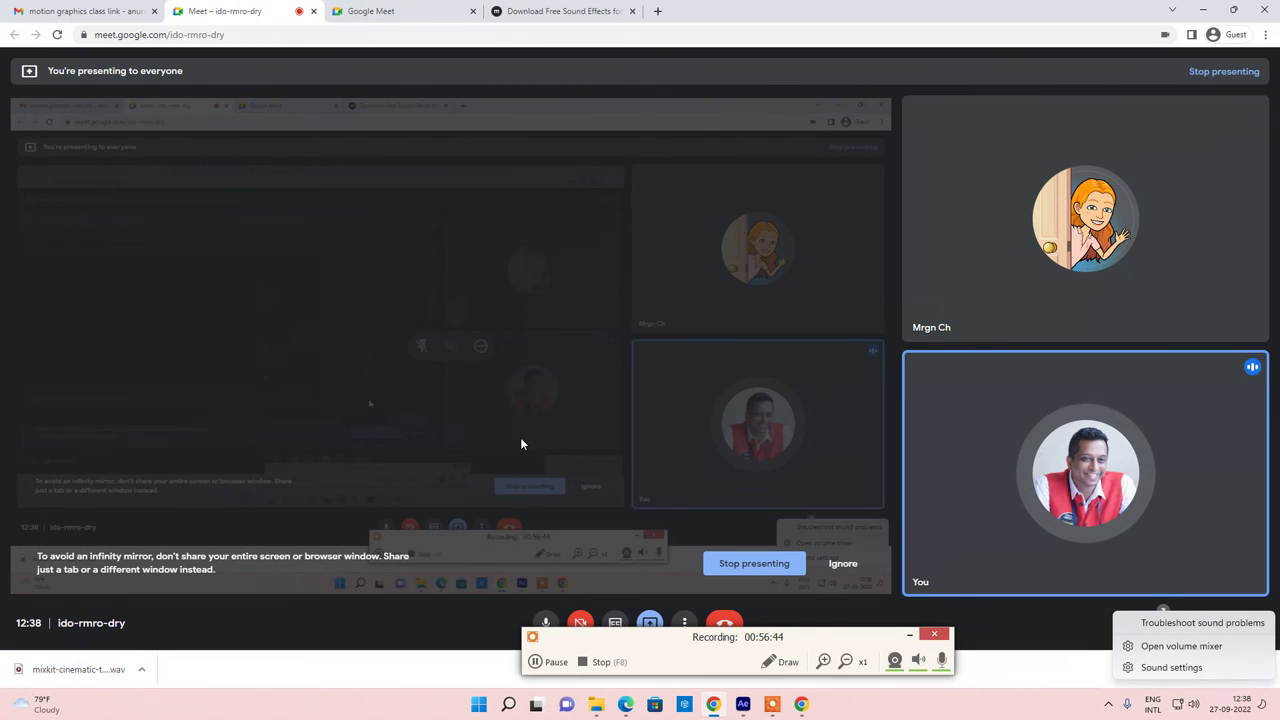